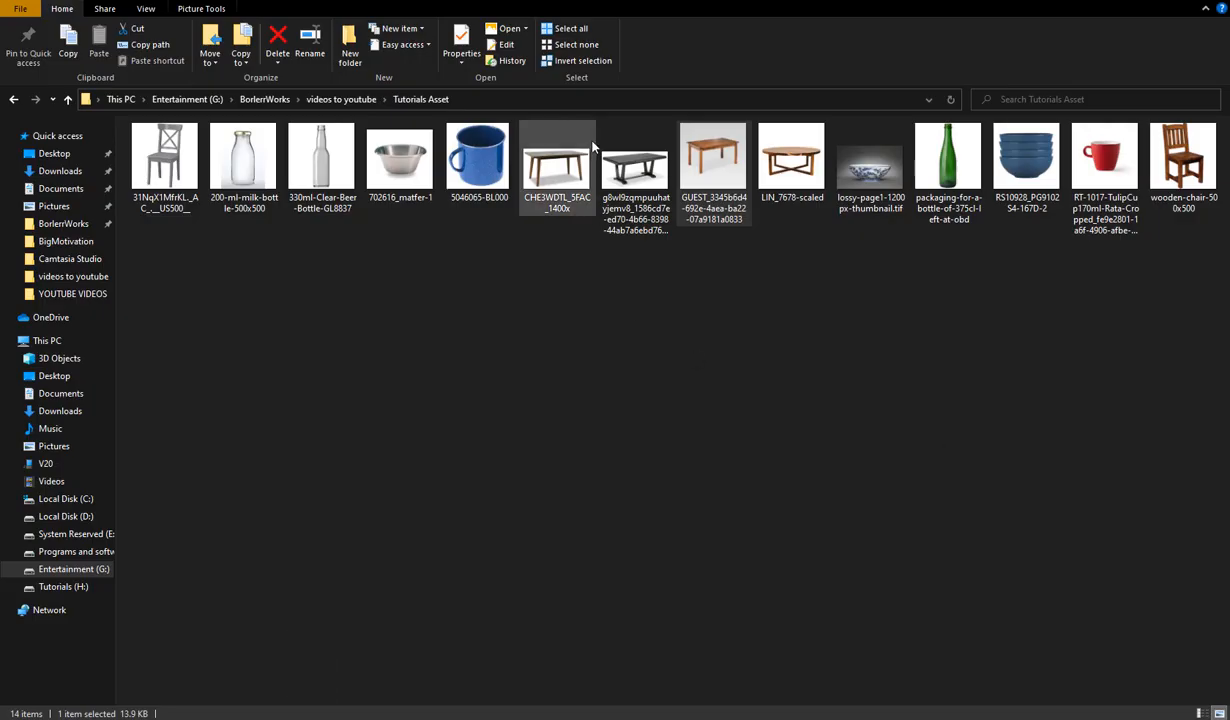
View the brown wooden table photo whose name starts with GUEST_3345b6d4 in the Tutorials Asset folder, and switch to Blender.
click(733, 176)
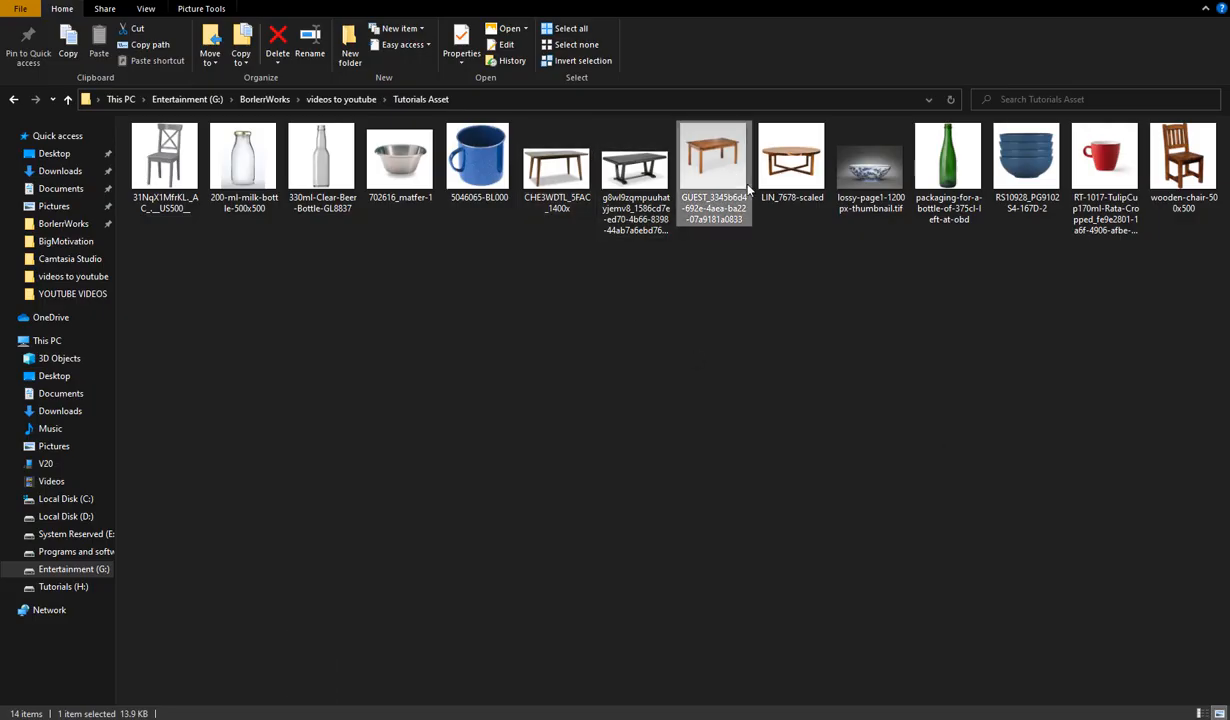
double_click(720, 180)
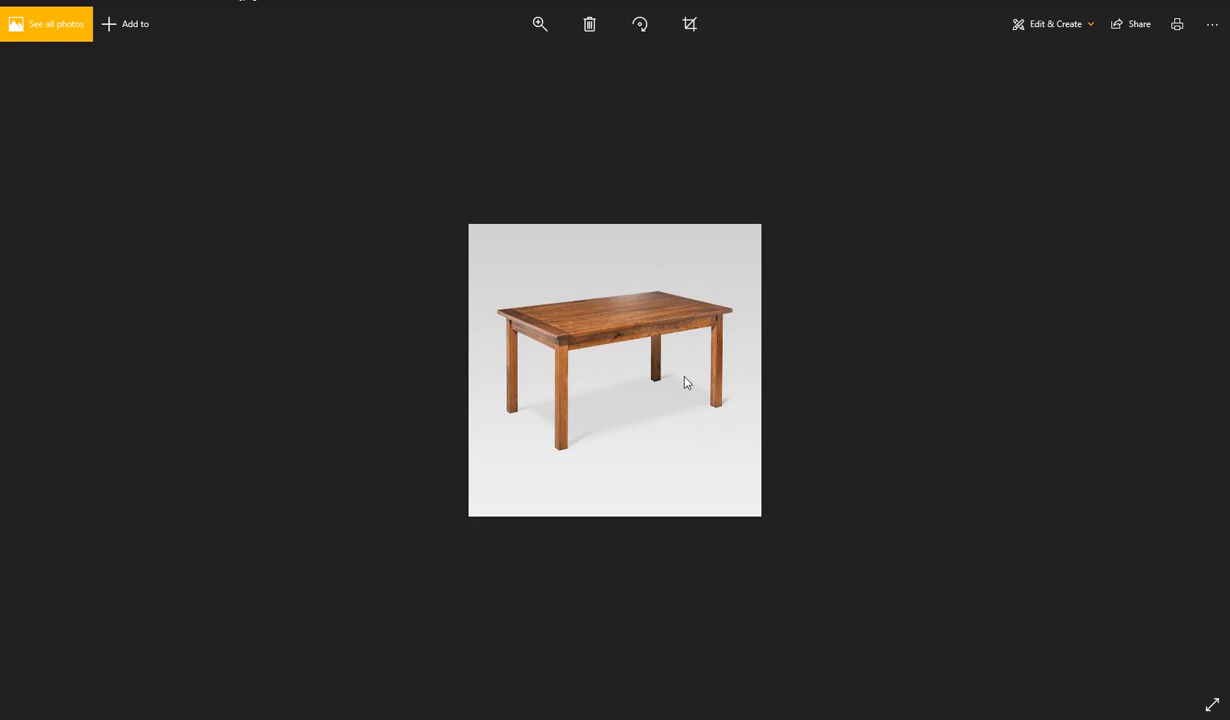
click(1213, 3)
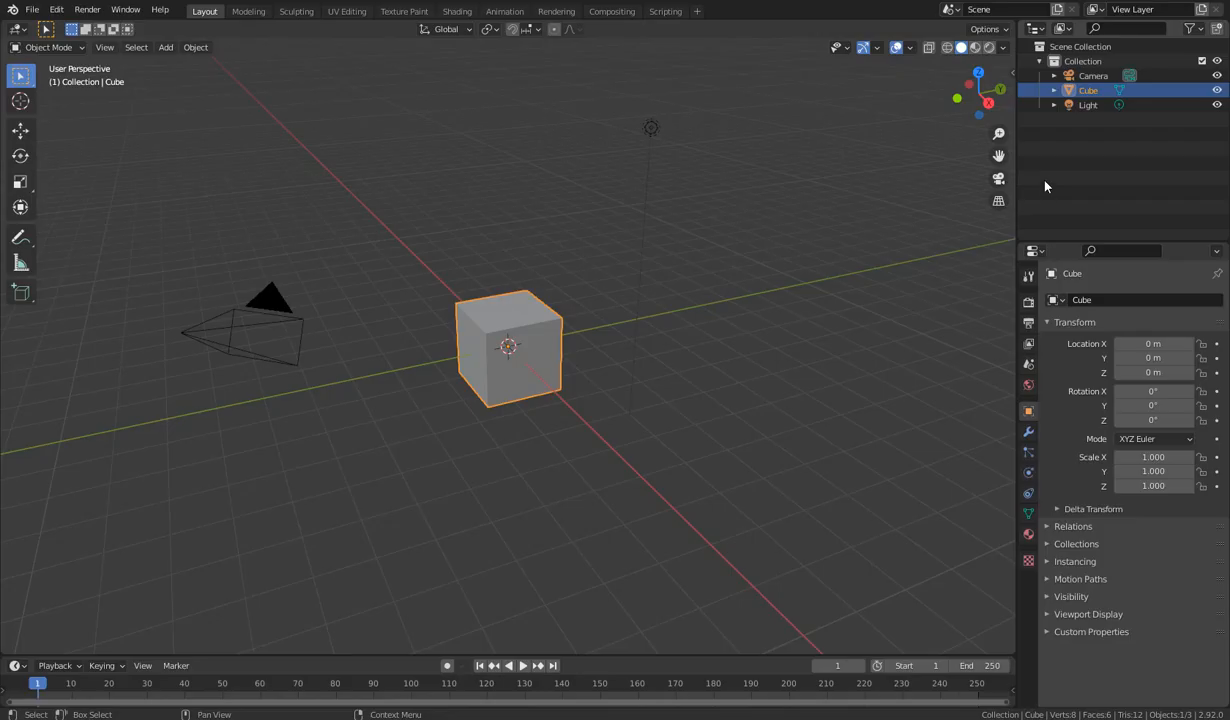
Split the Properties editor into two stacked areas and change the upper one to an Image Editor.
click(1034, 30)
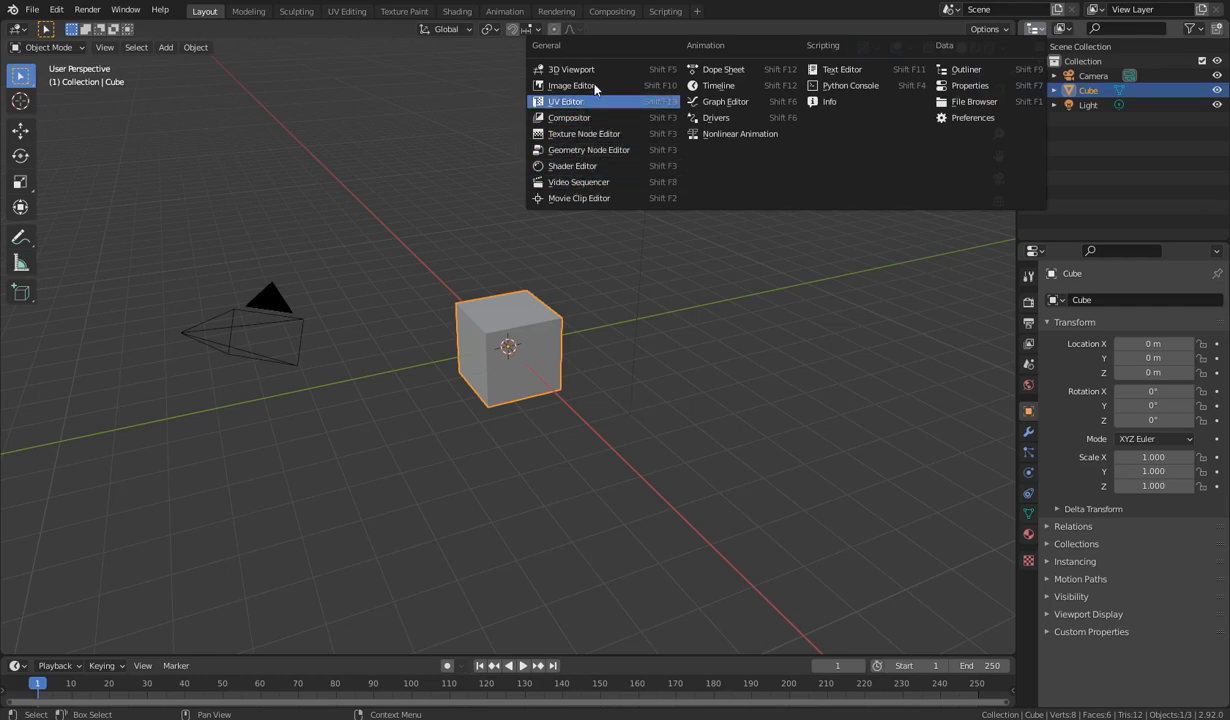
click(572, 69)
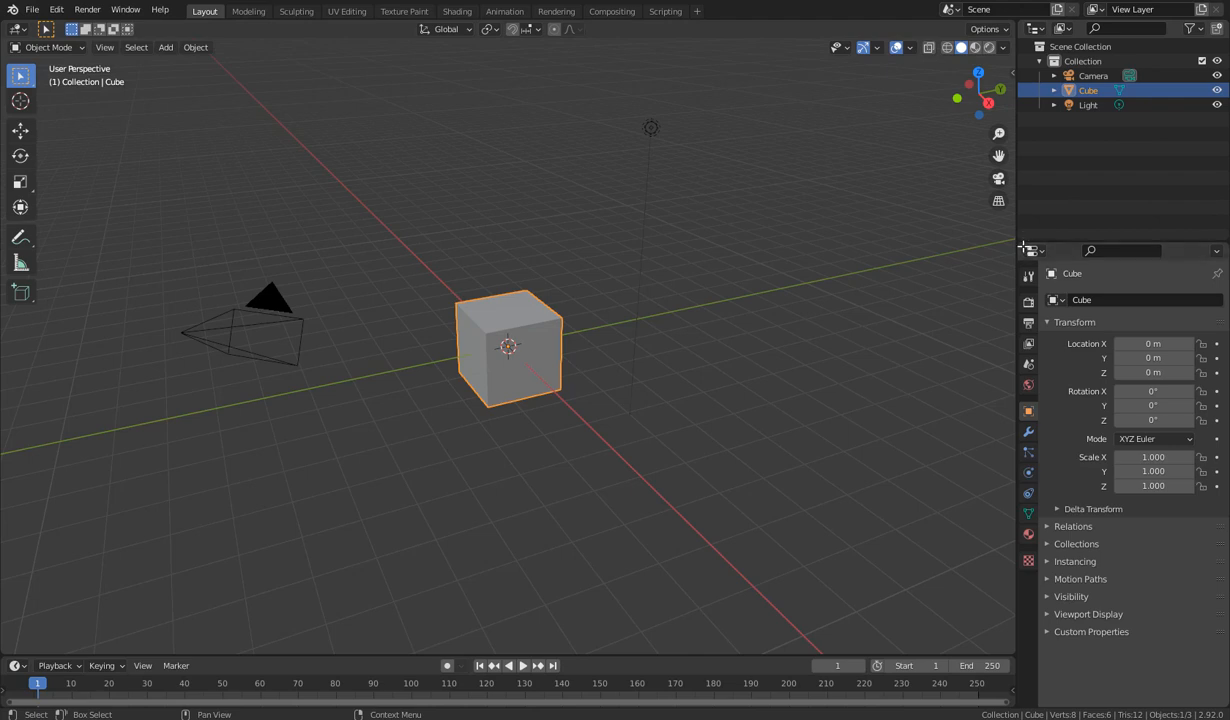
drag(1023, 246, 1030, 478)
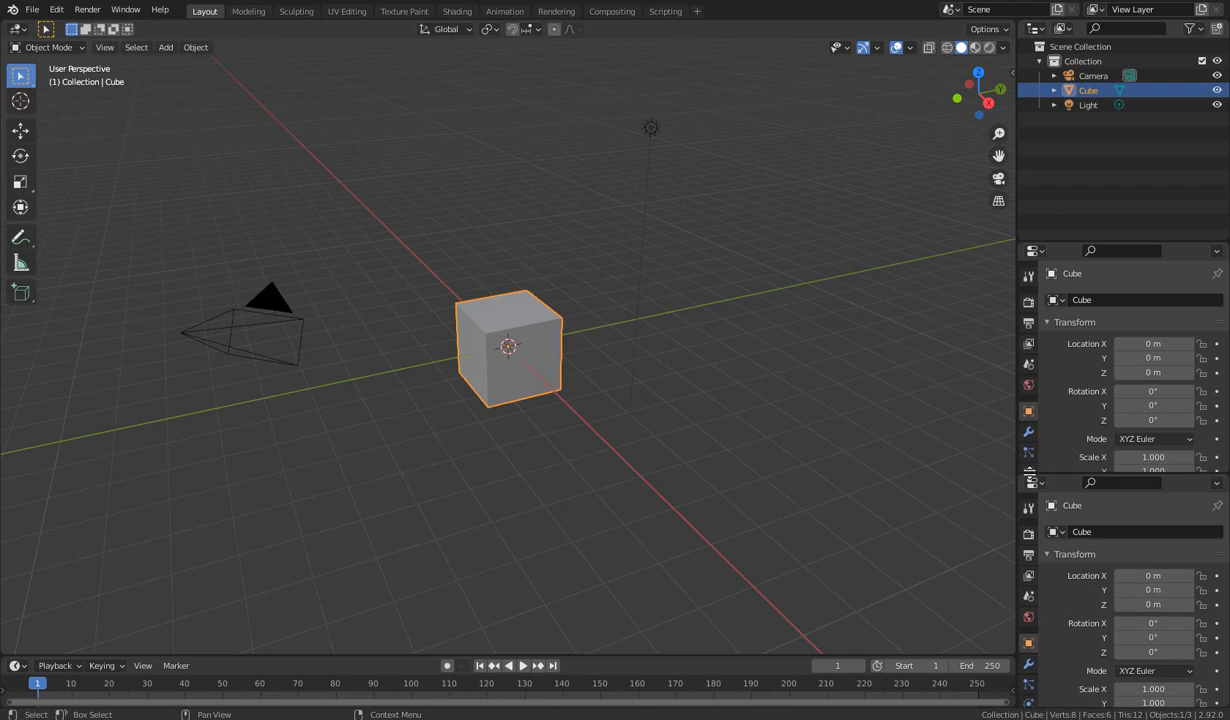
click(1032, 252)
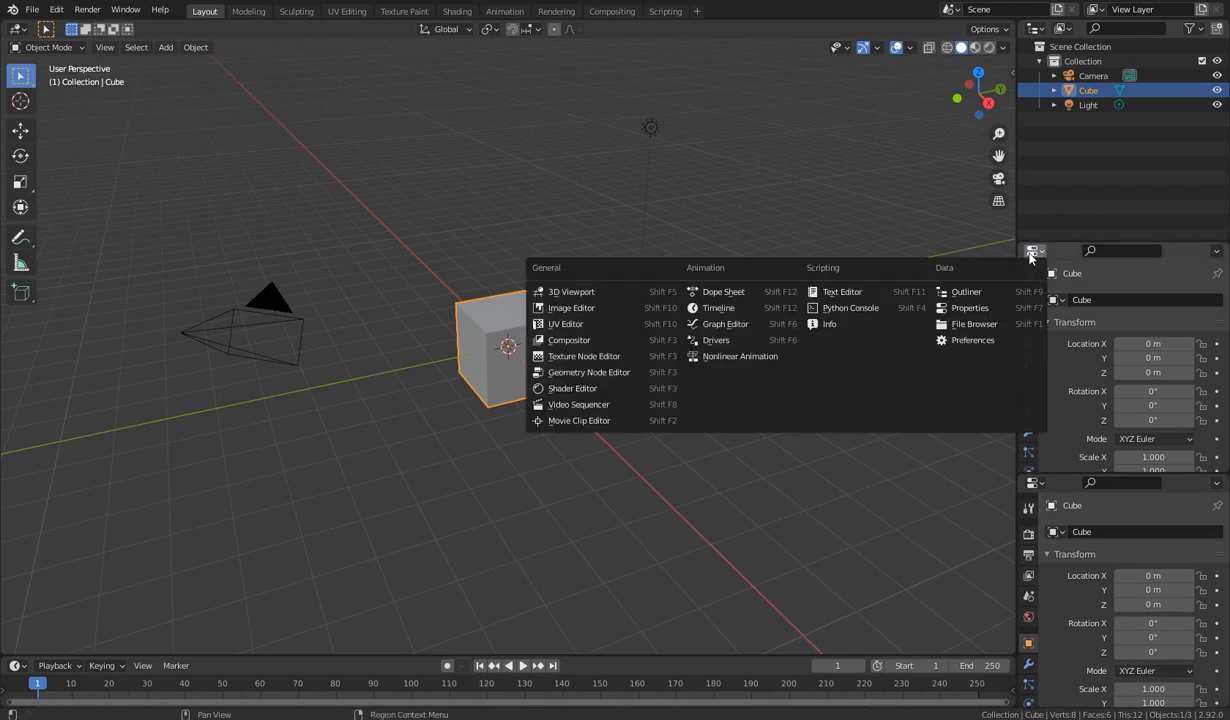
click(577, 308)
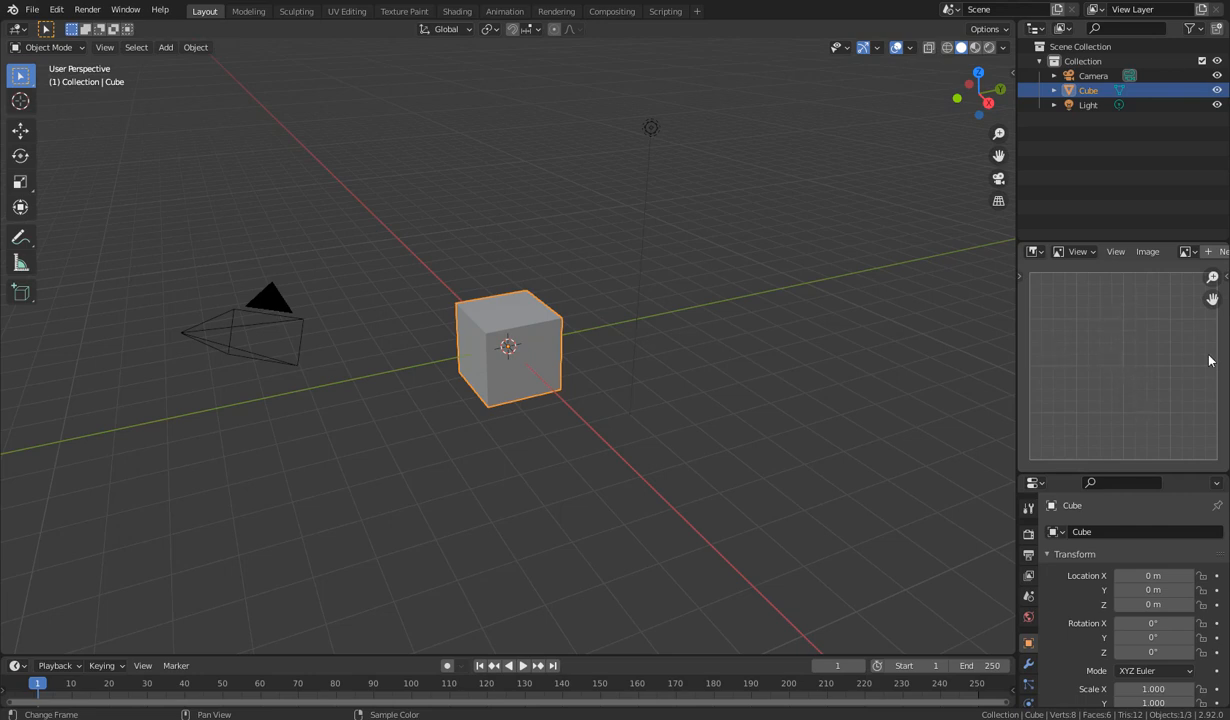
Load the GUEST_3345b6d4 table photo from the Tutorials Asset folder into the Image Editor as a reference.
key(alt+Tab)
key(alt+Tab)
drag(714, 160, 1062, 355)
scroll(1089, 370, down, 1)
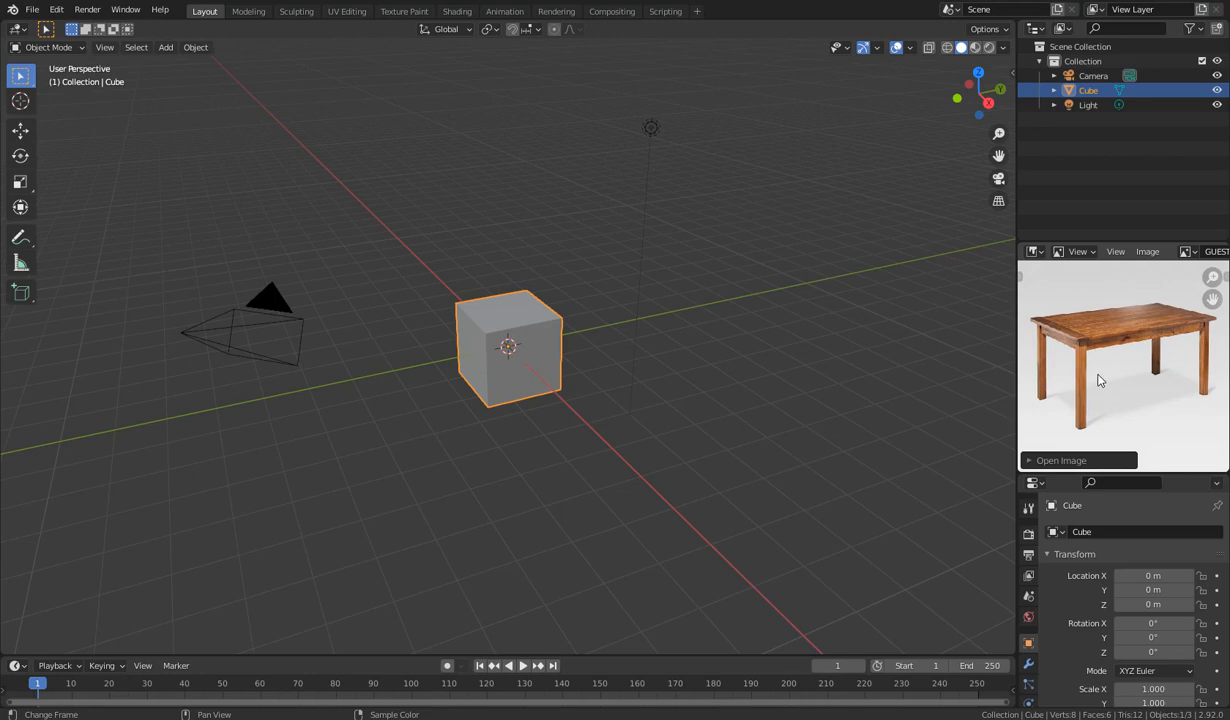
Delete all default objects from the scene: the camera, cube and light.
middle_drag(574, 415, 600, 417)
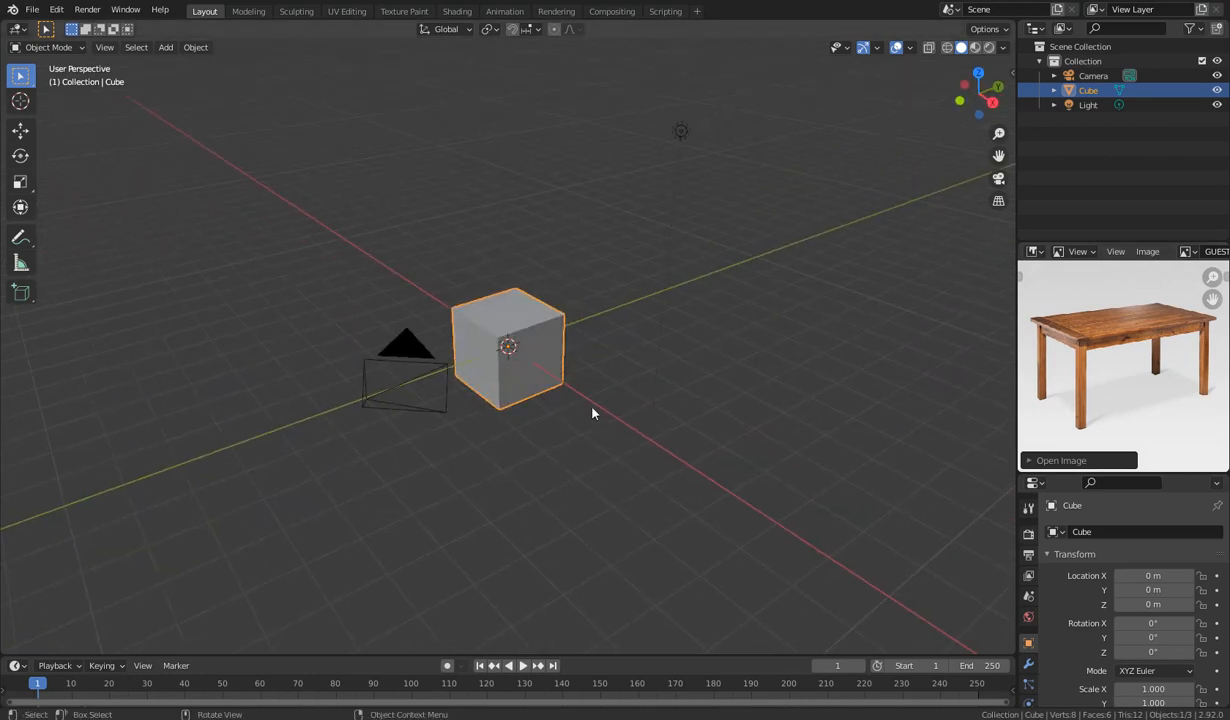
key(a)
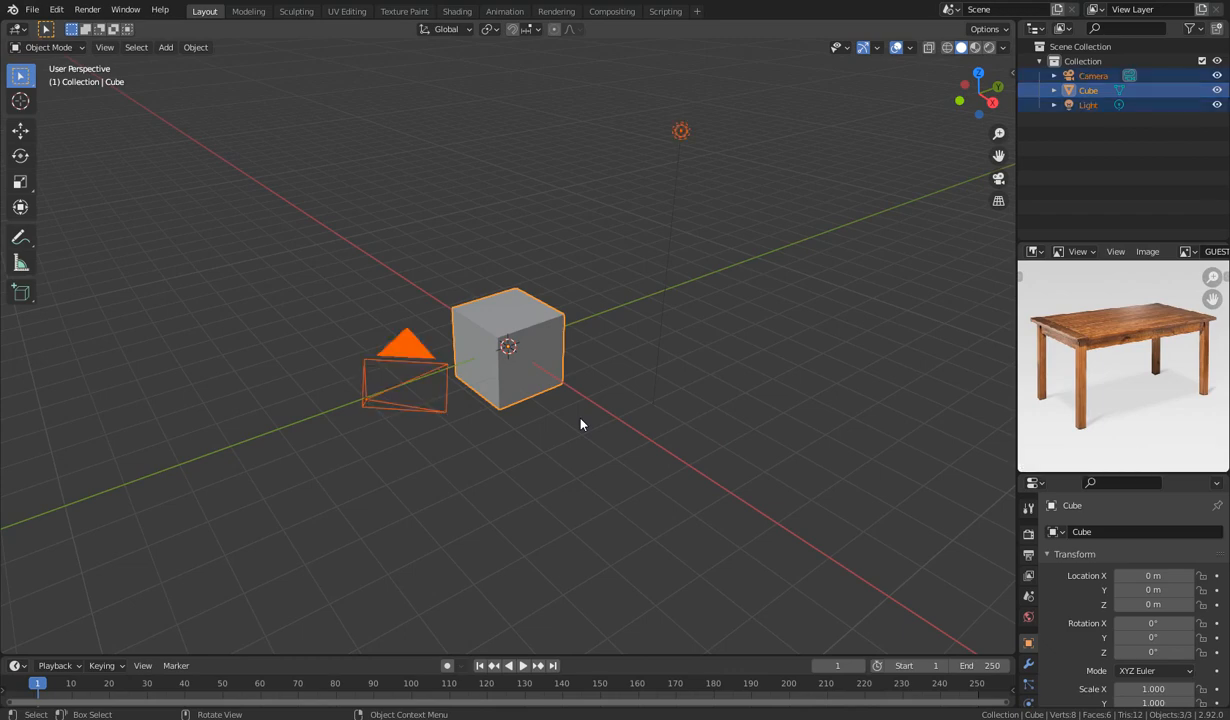
key(x)
click(582, 423)
Add a mesh plane at the scene origin.
middle_drag(560, 415, 643, 435)
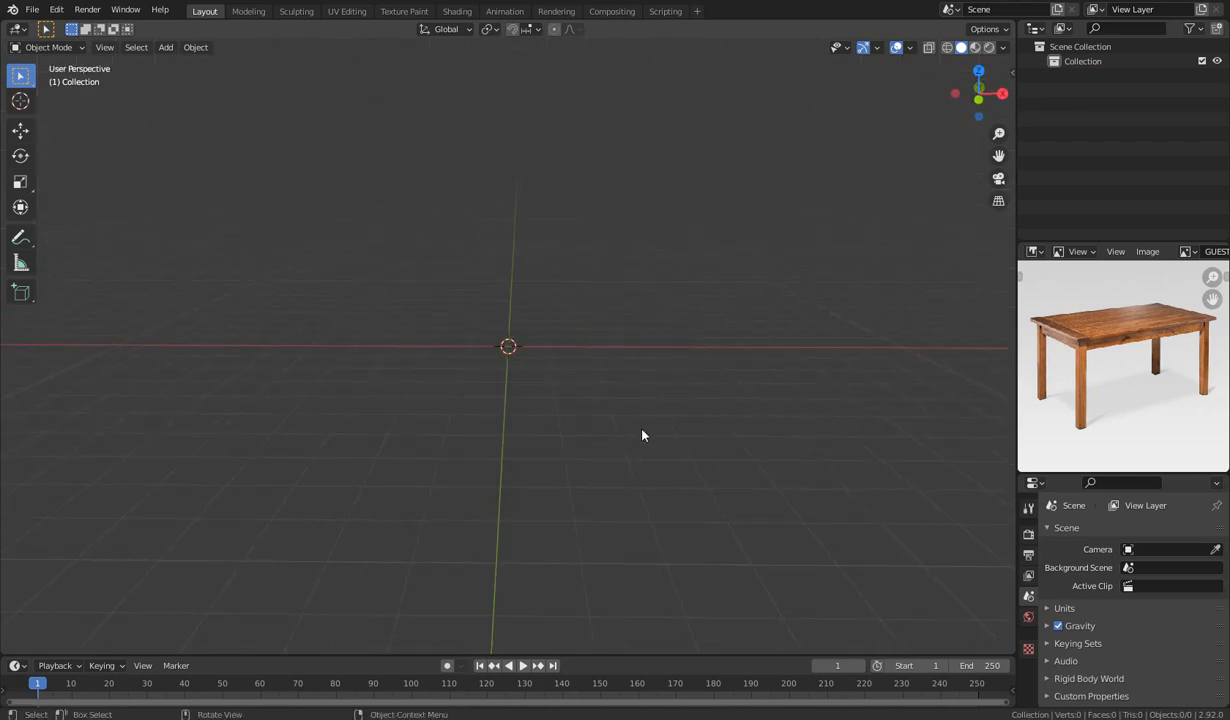
key(shift+a)
key(shift+a)
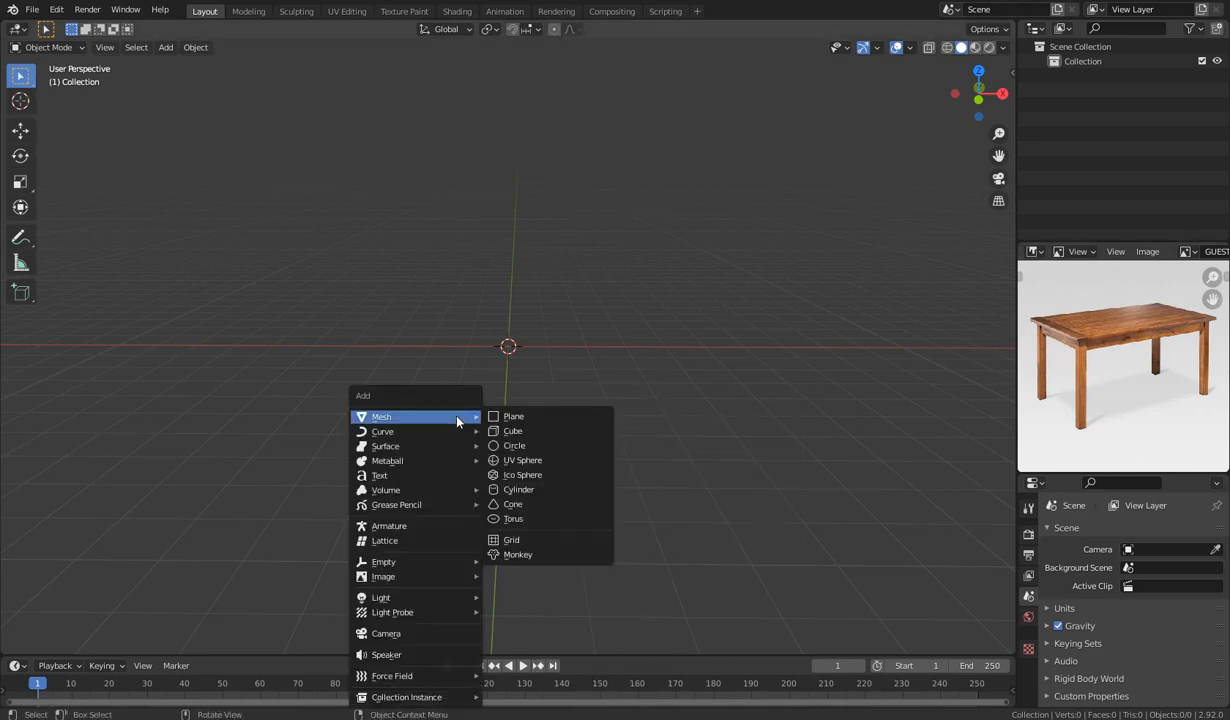
click(514, 418)
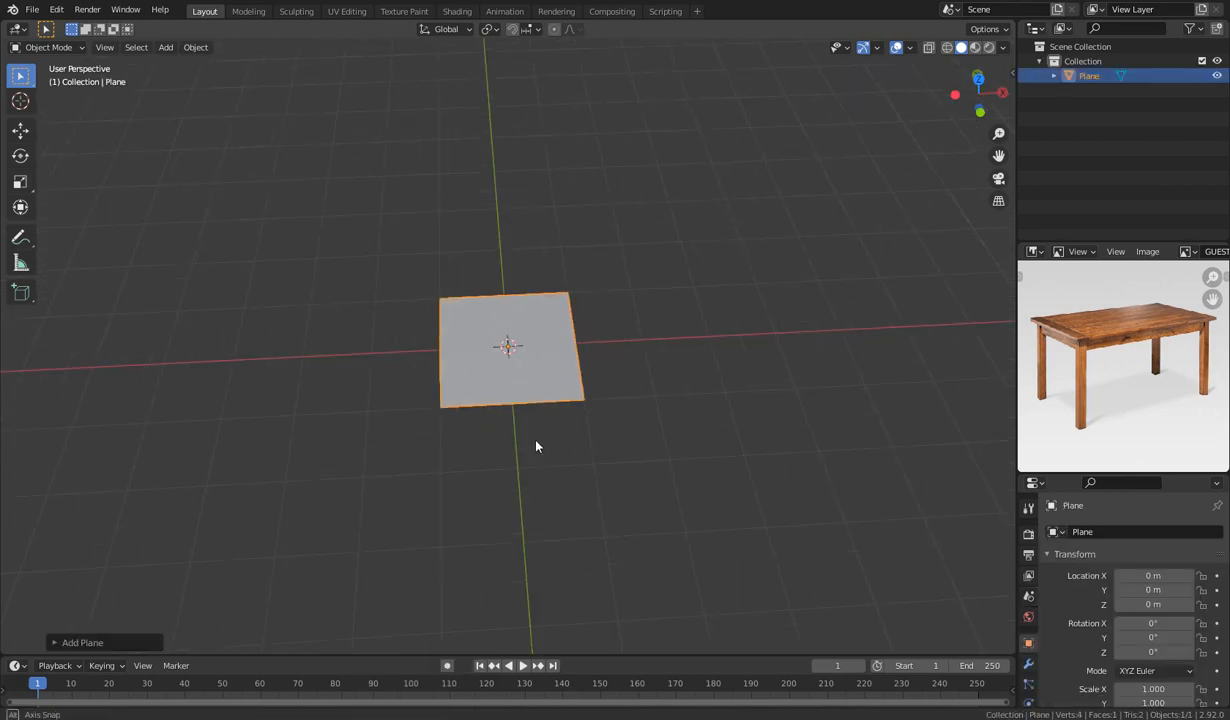
Enable Screencast Keys in the 3D viewport and collapse its settings.
drag(978, 93, 1023, 65)
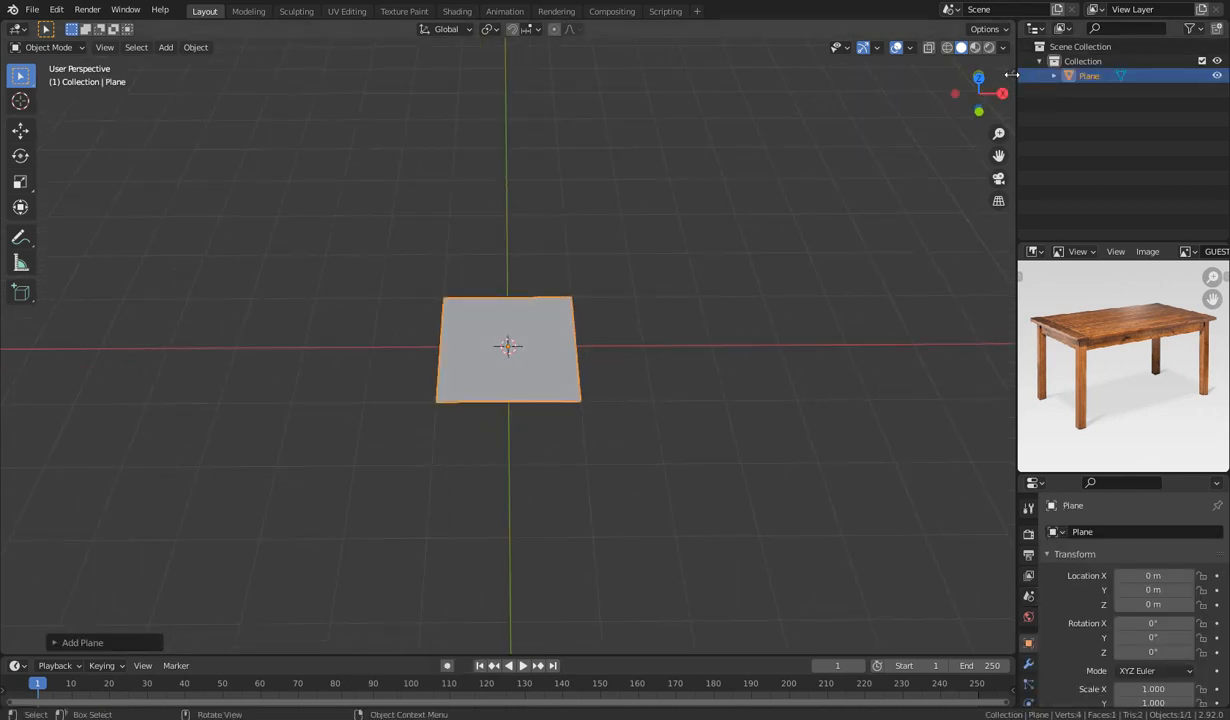
key(n)
click(1006, 240)
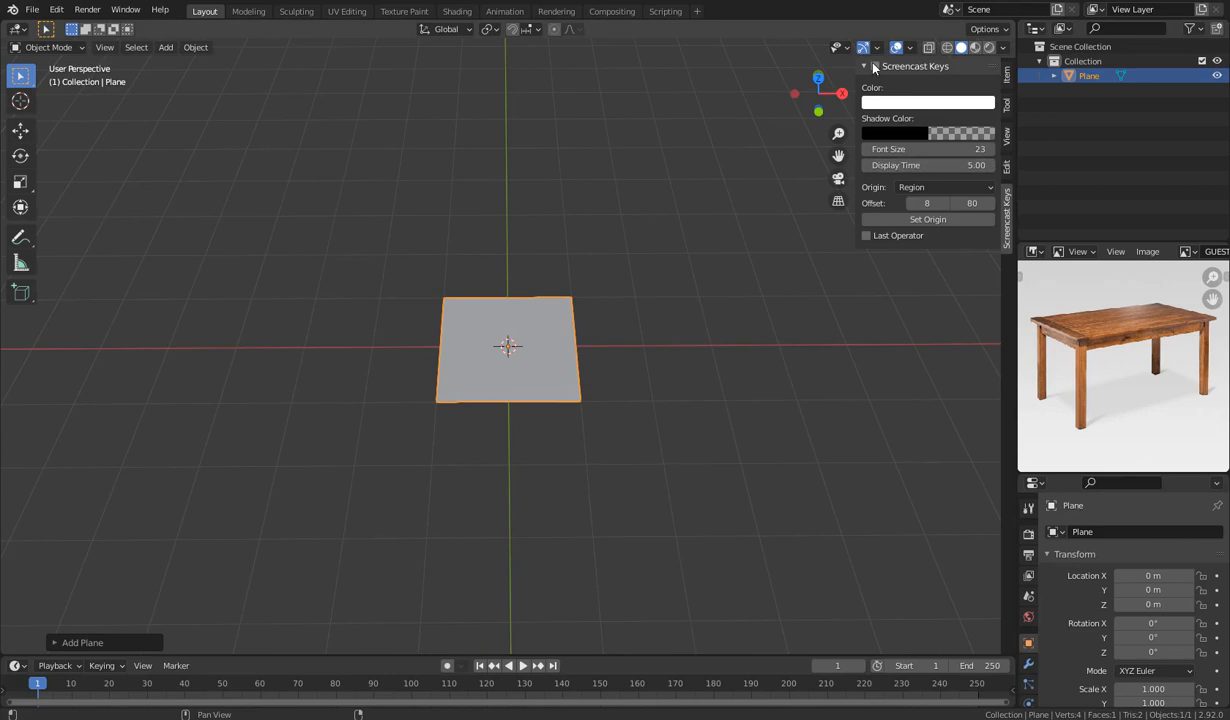
click(864, 67)
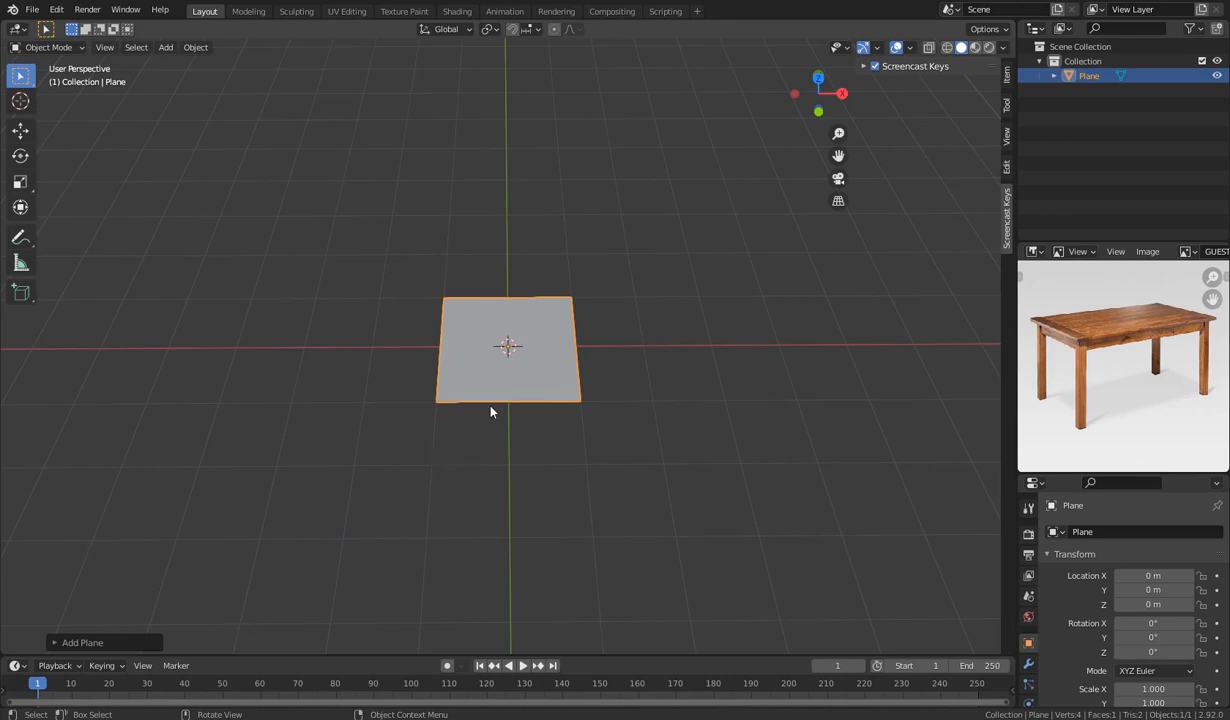
Turn on the Move object gizmo in the 3D viewport.
middle_drag(494, 412, 510, 390)
click(875, 48)
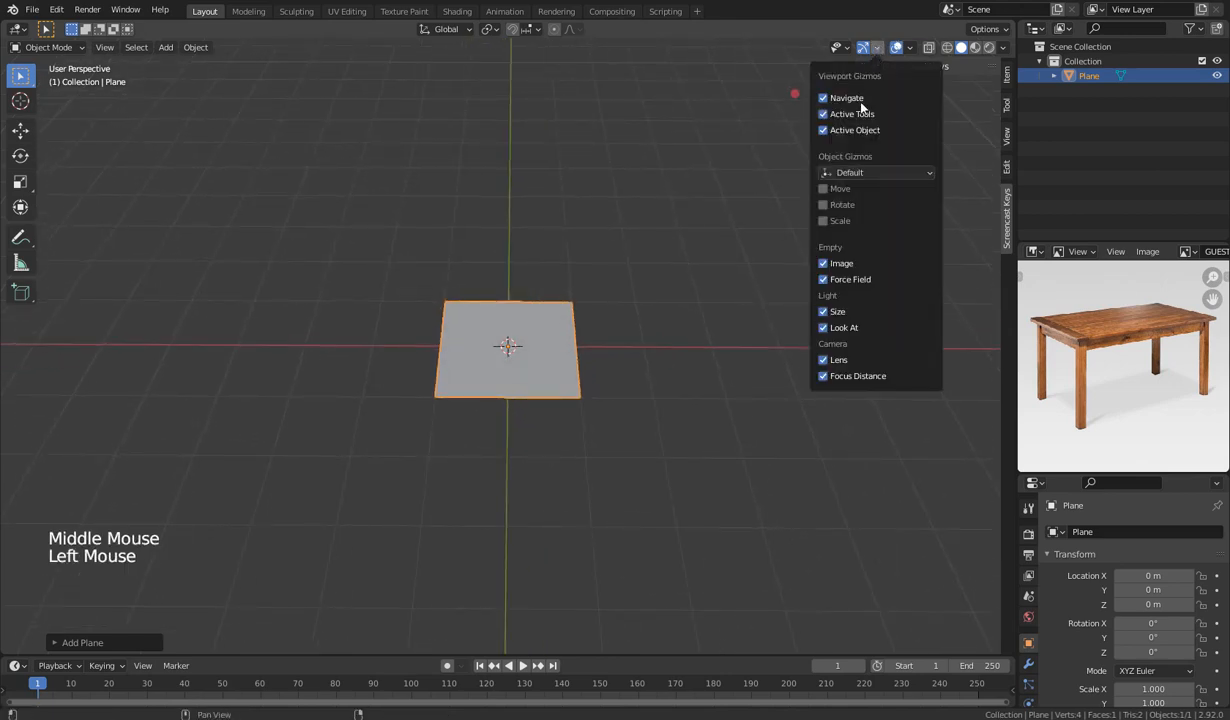
click(797, 182)
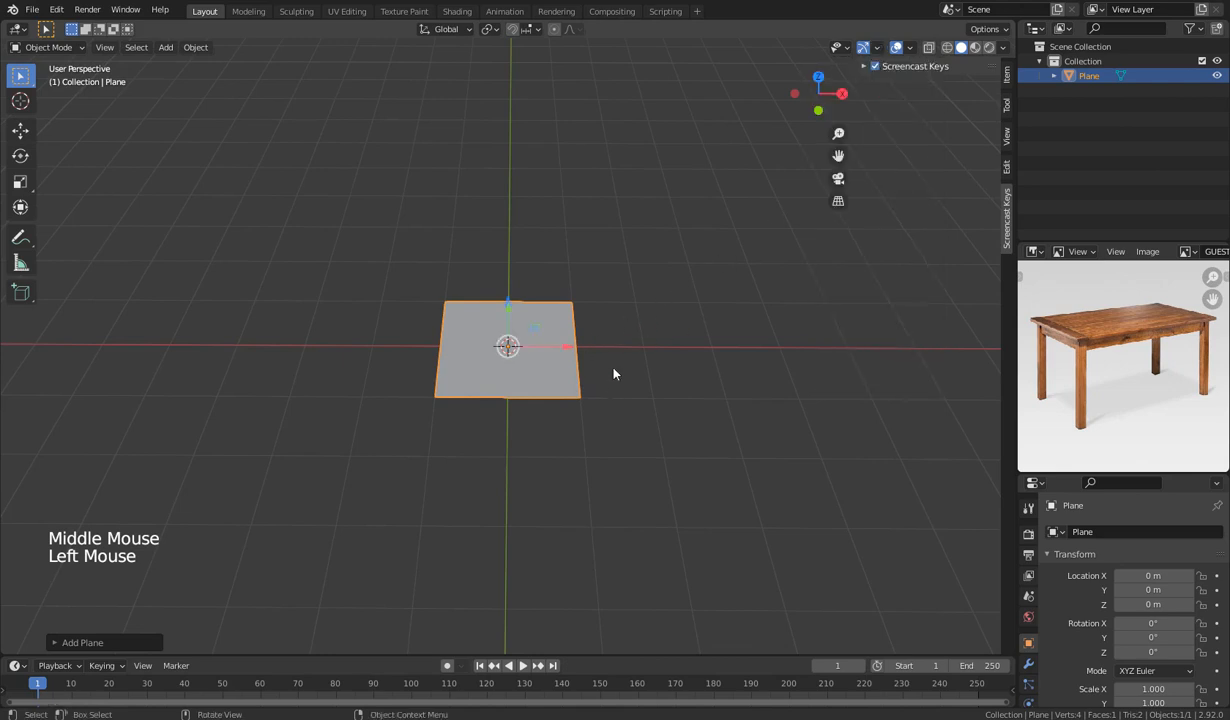
Scale the plane to about 2.62 along X and about 1.31 along Y to form a rectangular tabletop.
middle_drag(614, 374, 579, 376)
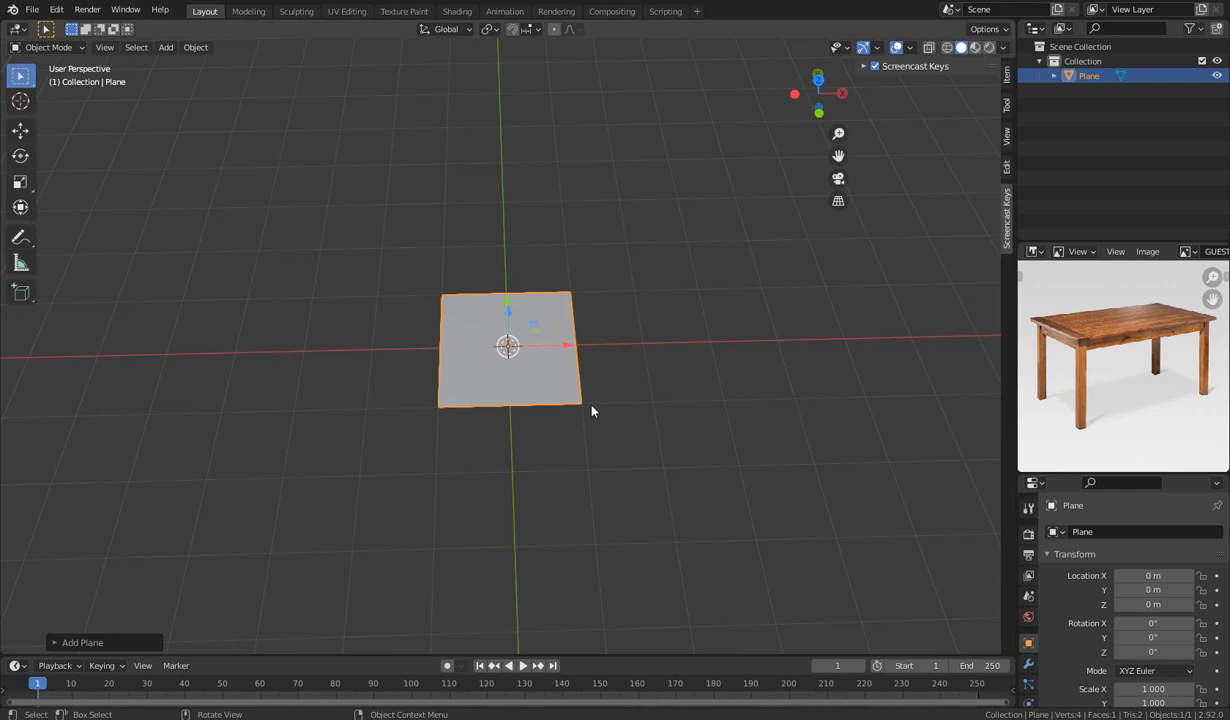
key(s)
key(x)
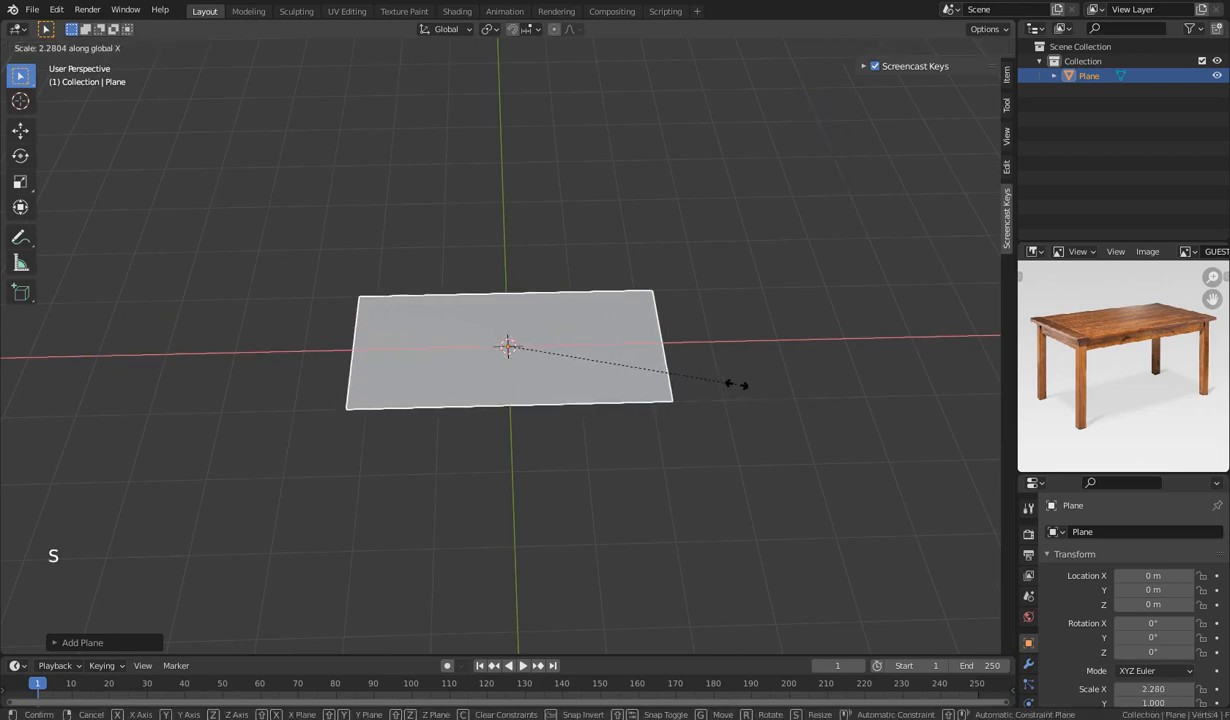
click(769, 388)
middle_drag(765, 391, 722, 450)
key(s)
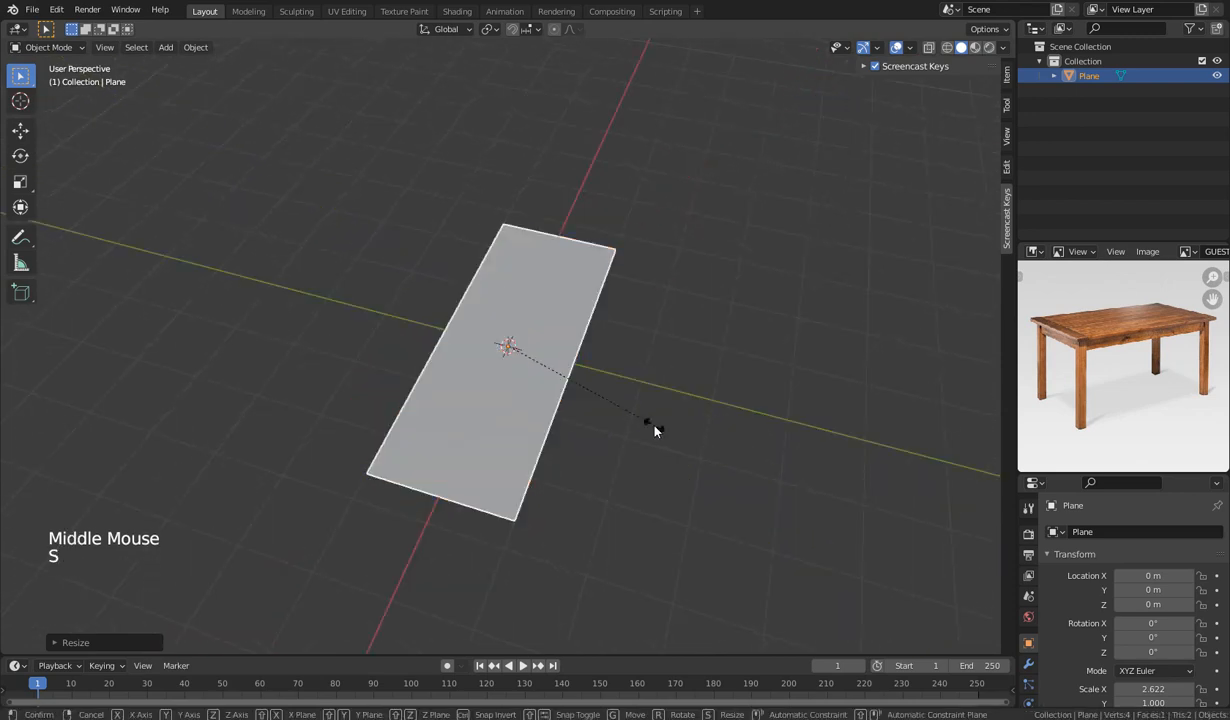
key(y)
click(699, 451)
middle_drag(699, 451, 562, 434)
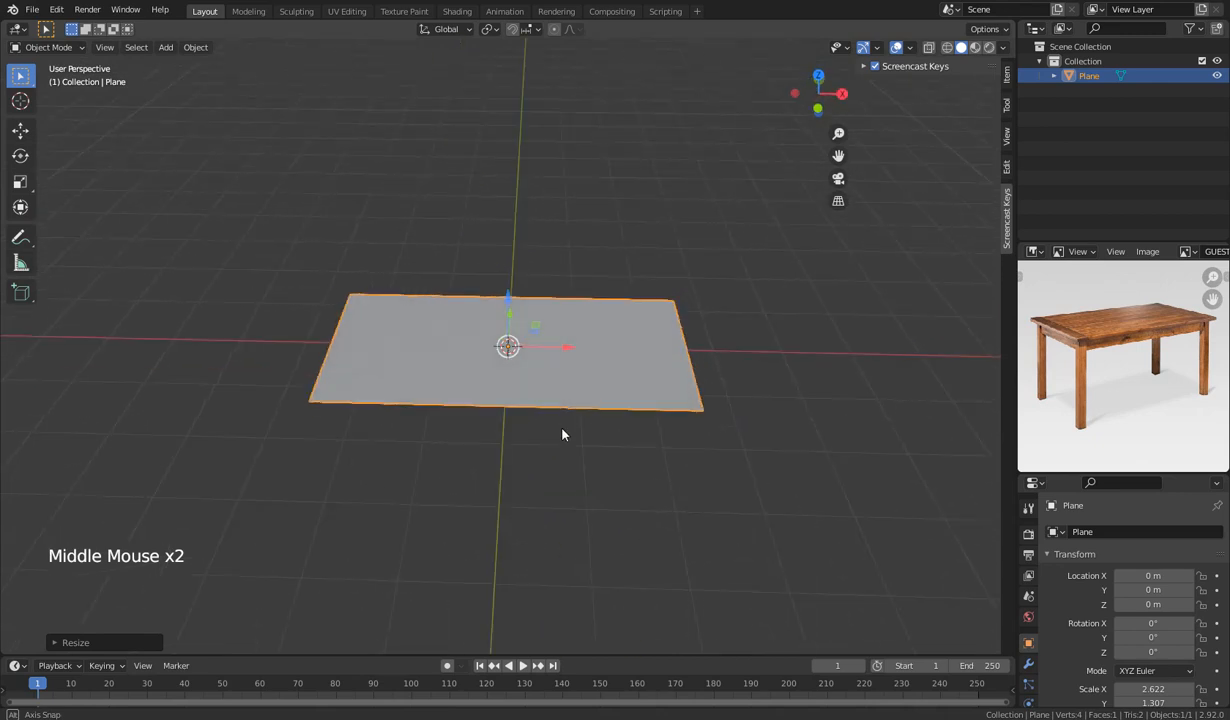
Enter Edit Mode on the plane, switch to face selection and select its face.
middle_drag(503, 405, 449, 419)
key(Tab)
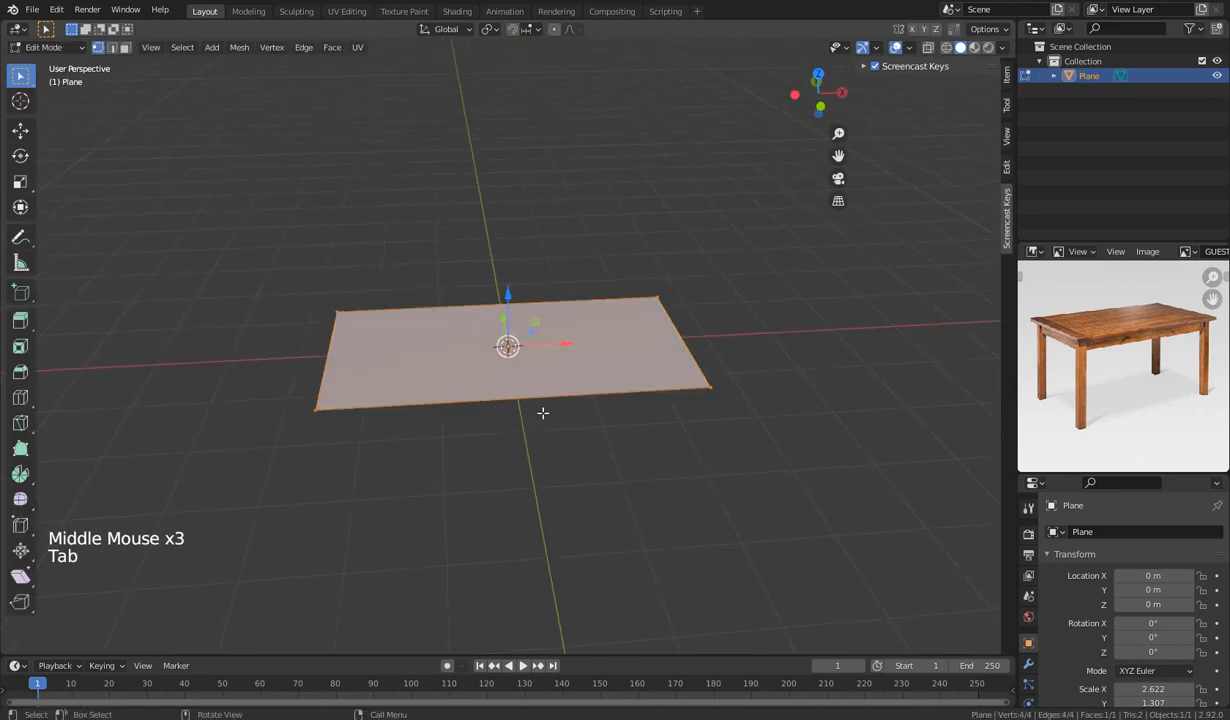
click(123, 48)
click(463, 337)
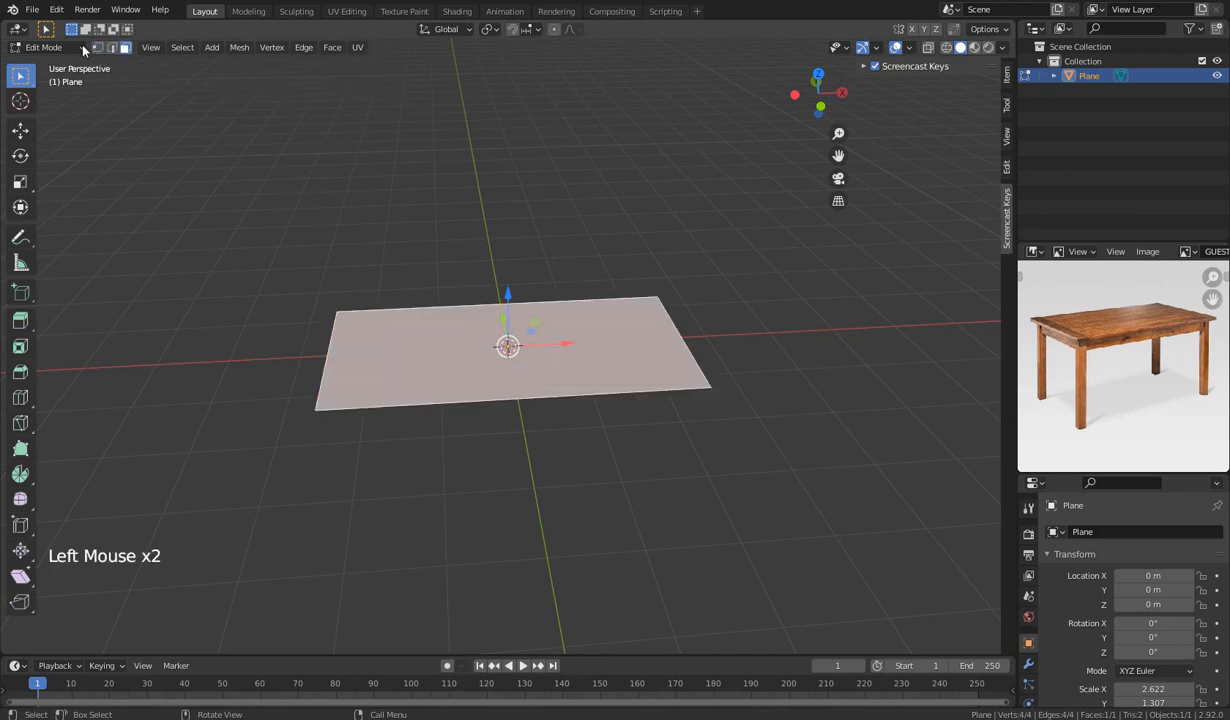
Switch to vertex selection and pick individual corner vertices of the plane.
click(97, 48)
click(336, 311)
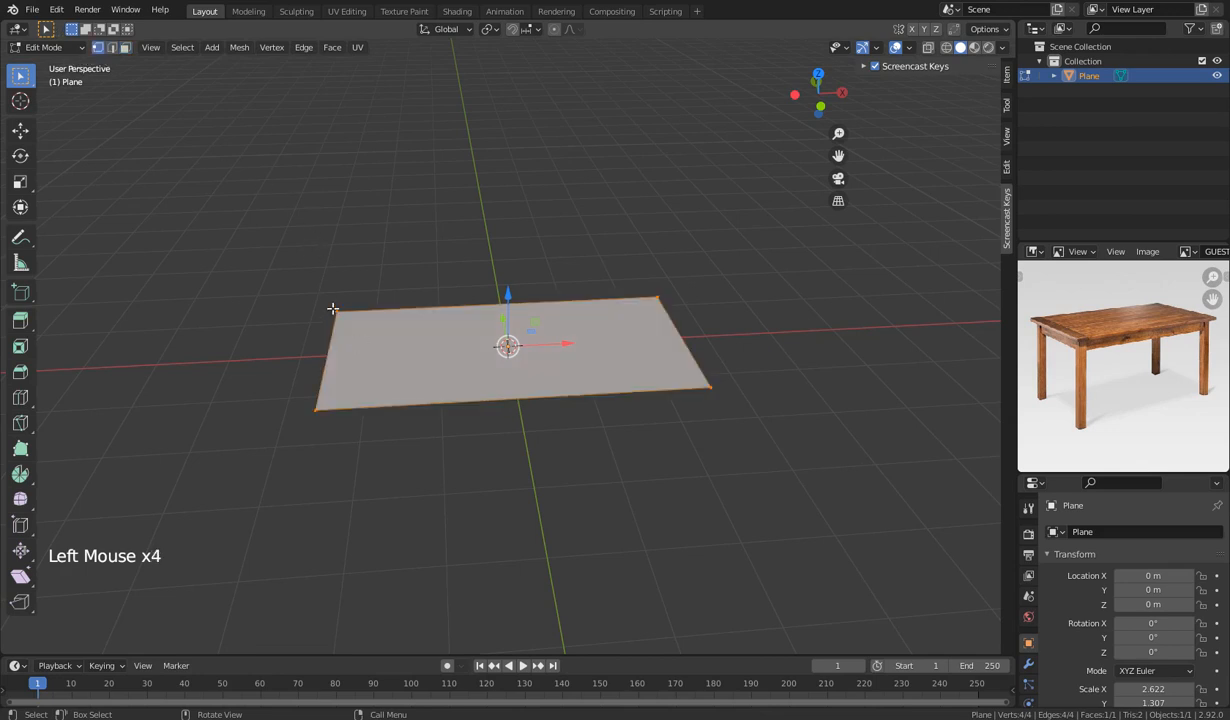
click(315, 409)
click(688, 385)
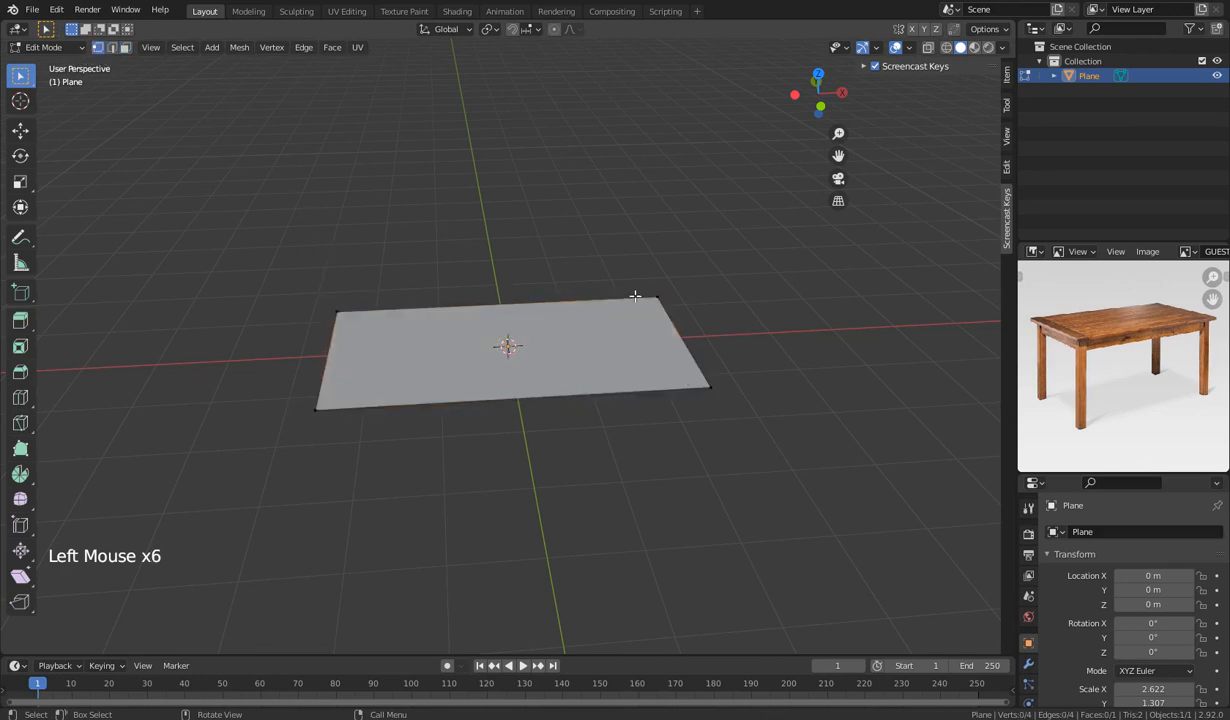
click(657, 297)
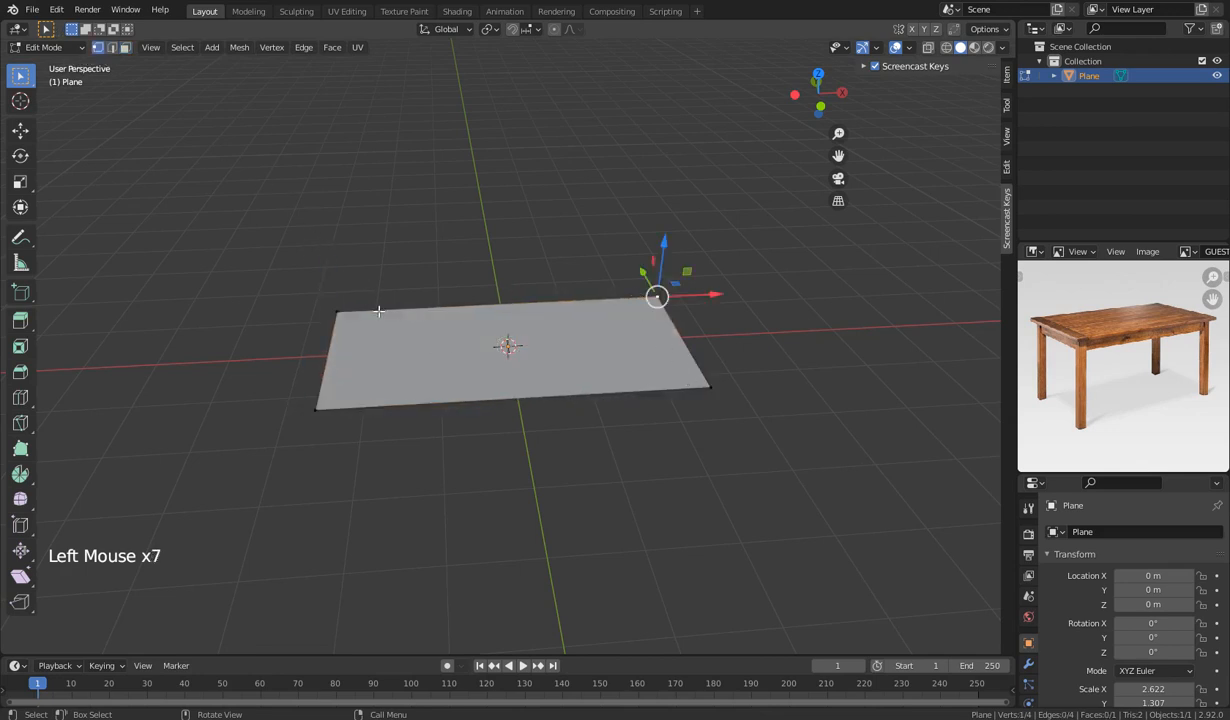
Select the plane's face in face selection mode and extrude it upward about 0.14 m to thicken the tabletop.
click(125, 48)
click(436, 328)
middle_drag(580, 445, 626, 473)
scroll(1073, 366, up, 3)
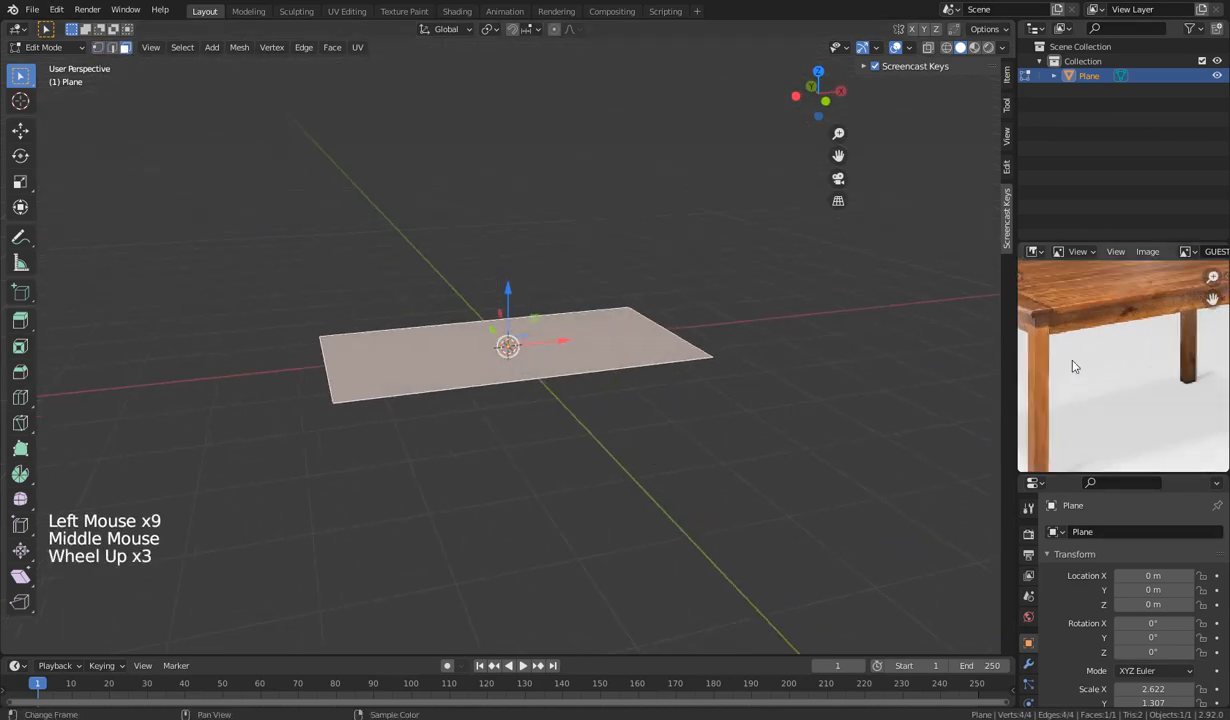
scroll(1080, 360, down, 3)
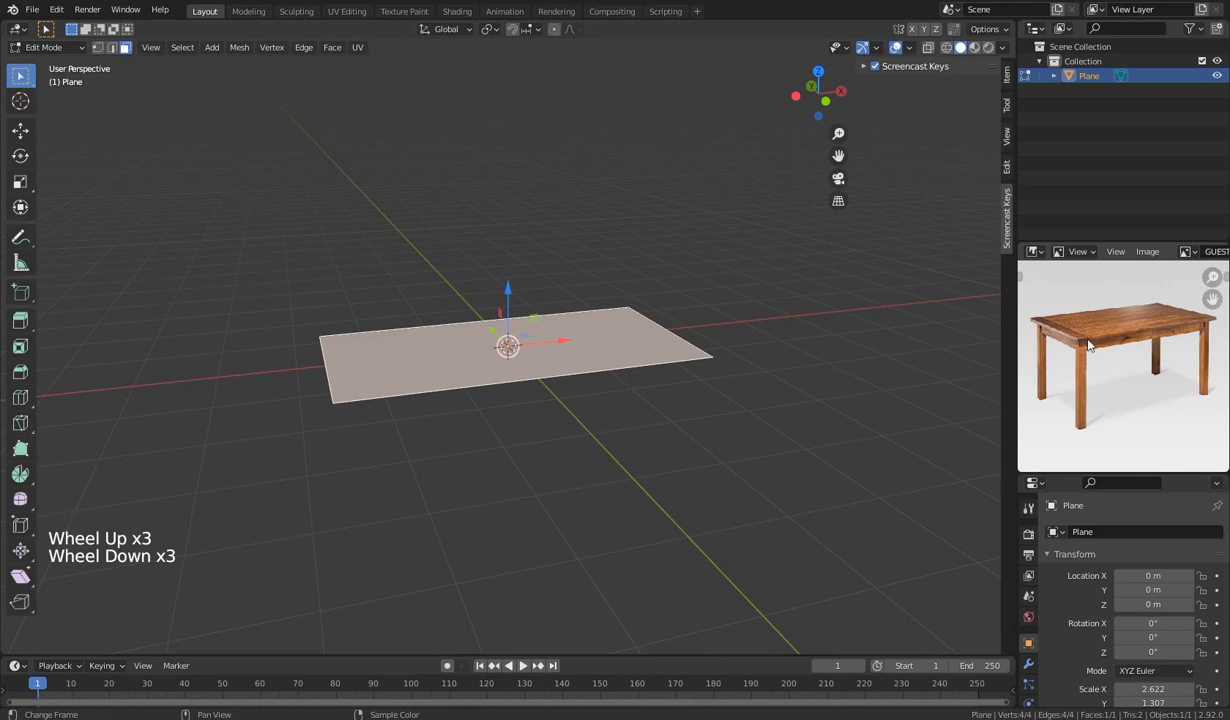
middle_drag(521, 384, 545, 395)
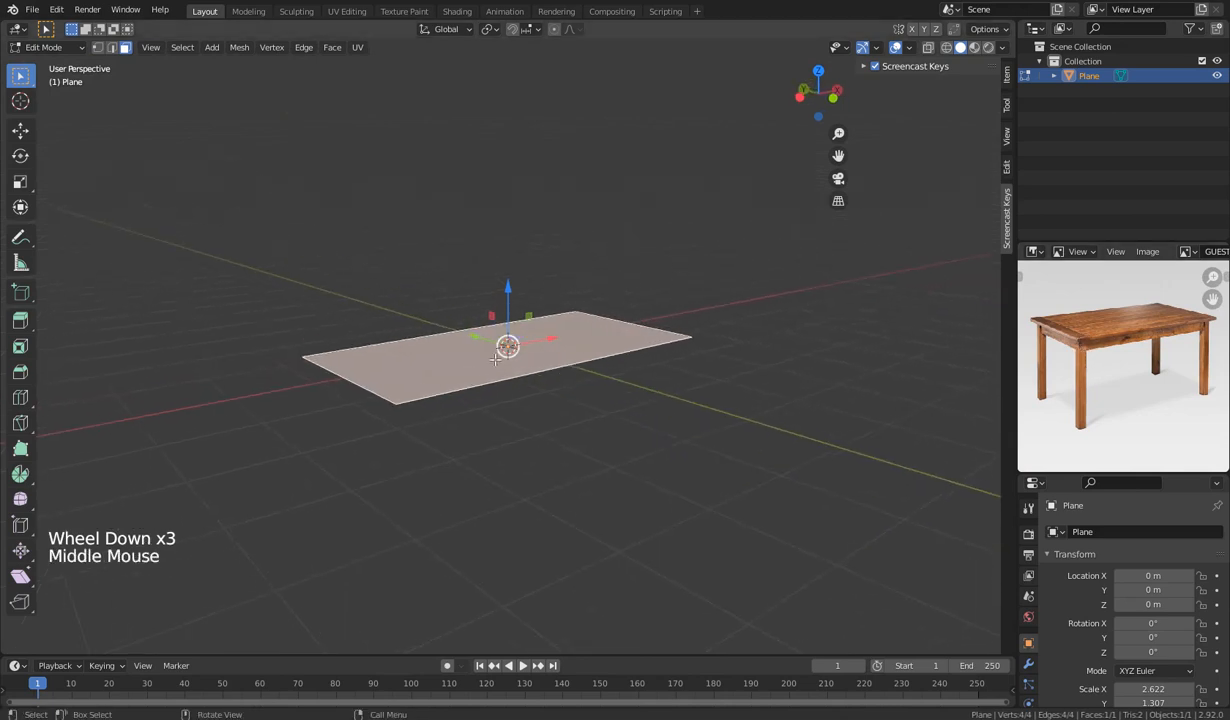
key(e)
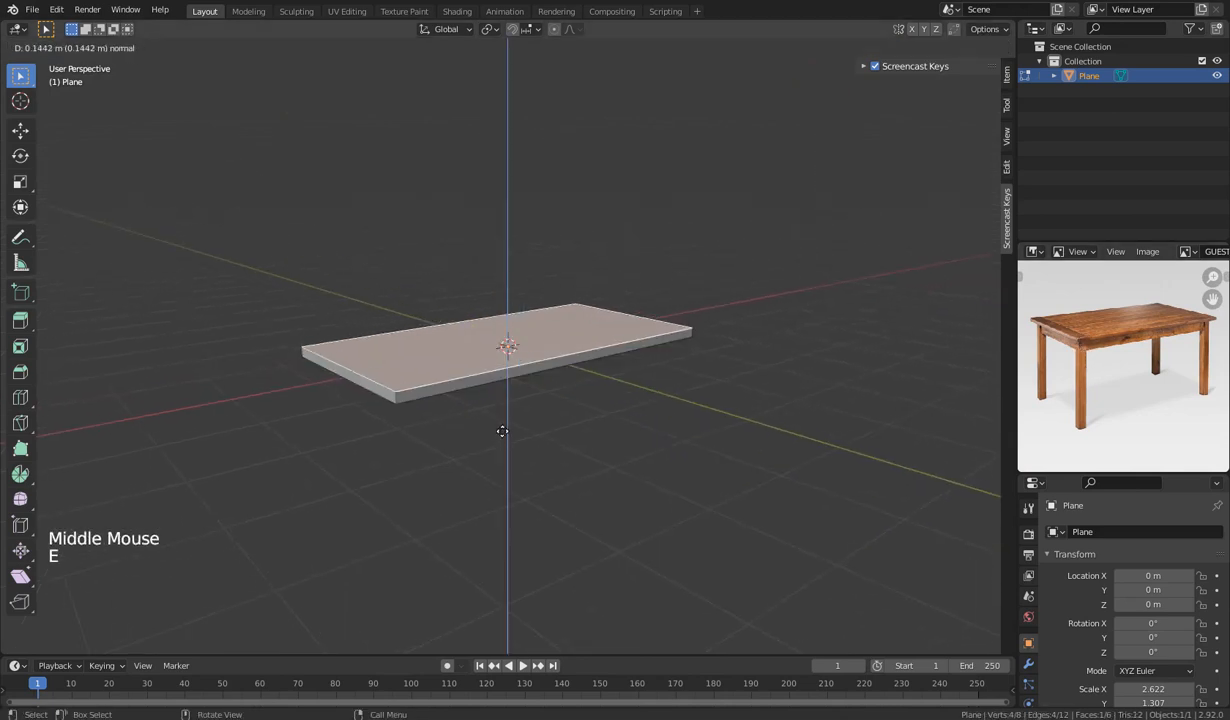
click(502, 431)
middle_drag(546, 447, 467, 457)
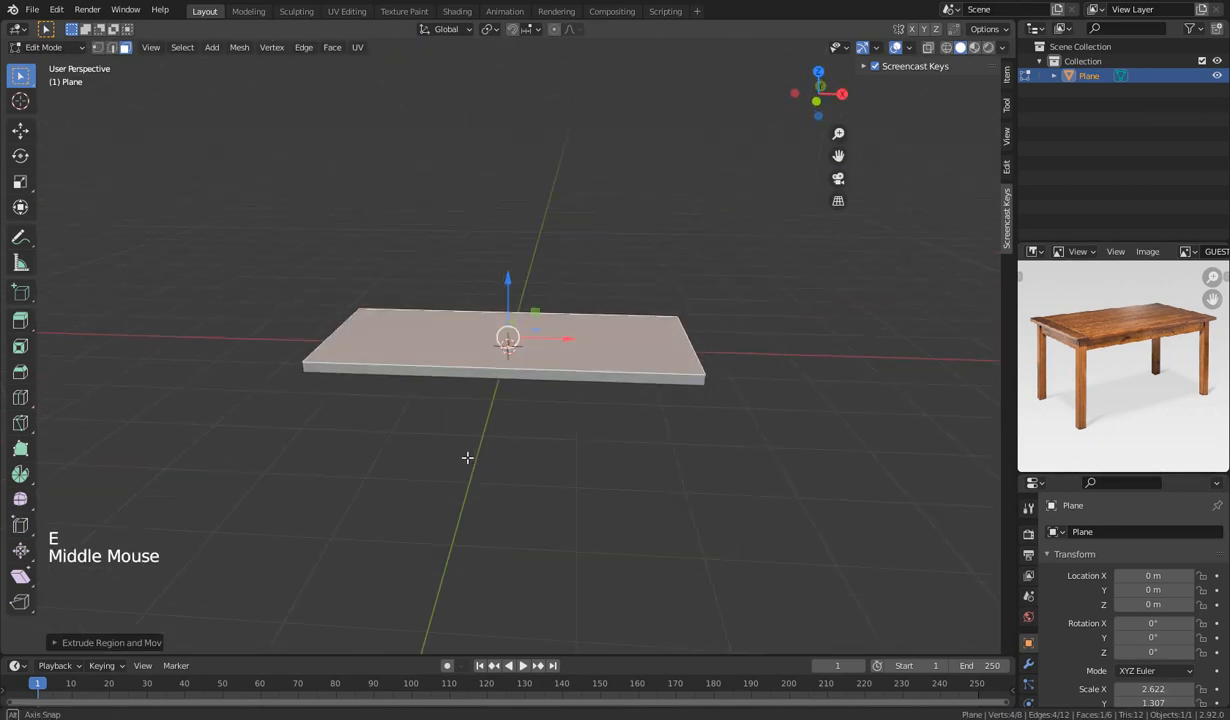
middle_drag(461, 363, 544, 434)
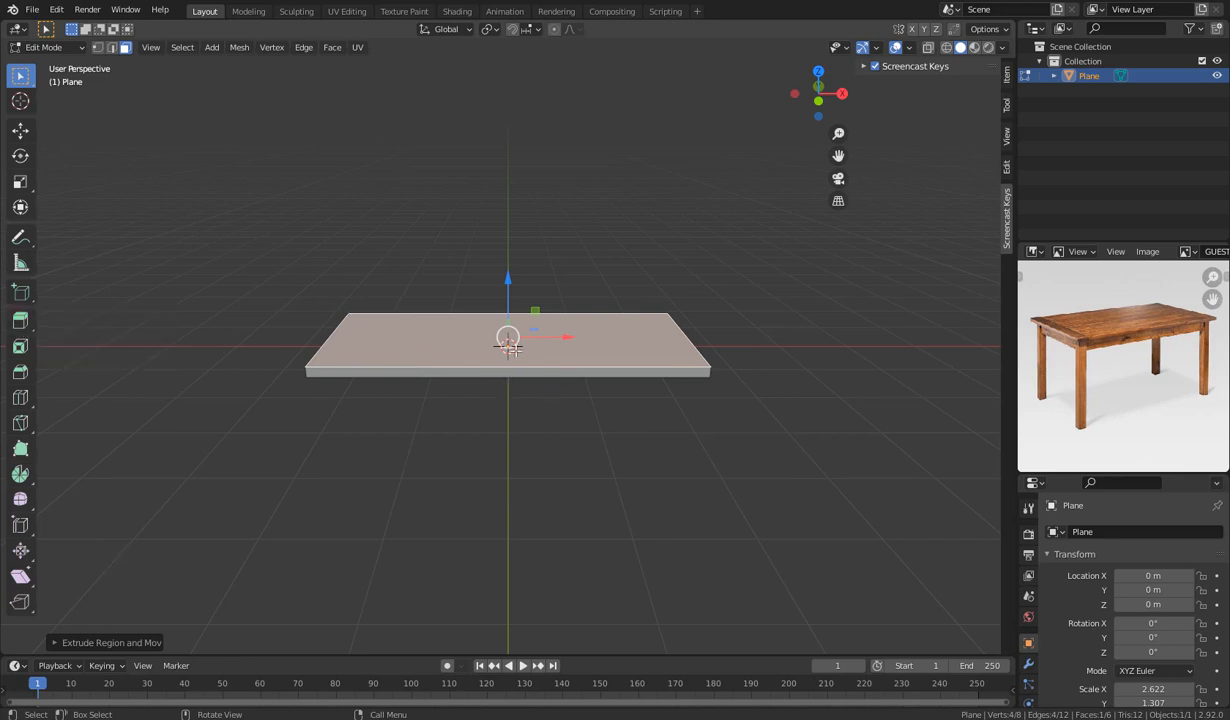
middle_drag(523, 368, 480, 266)
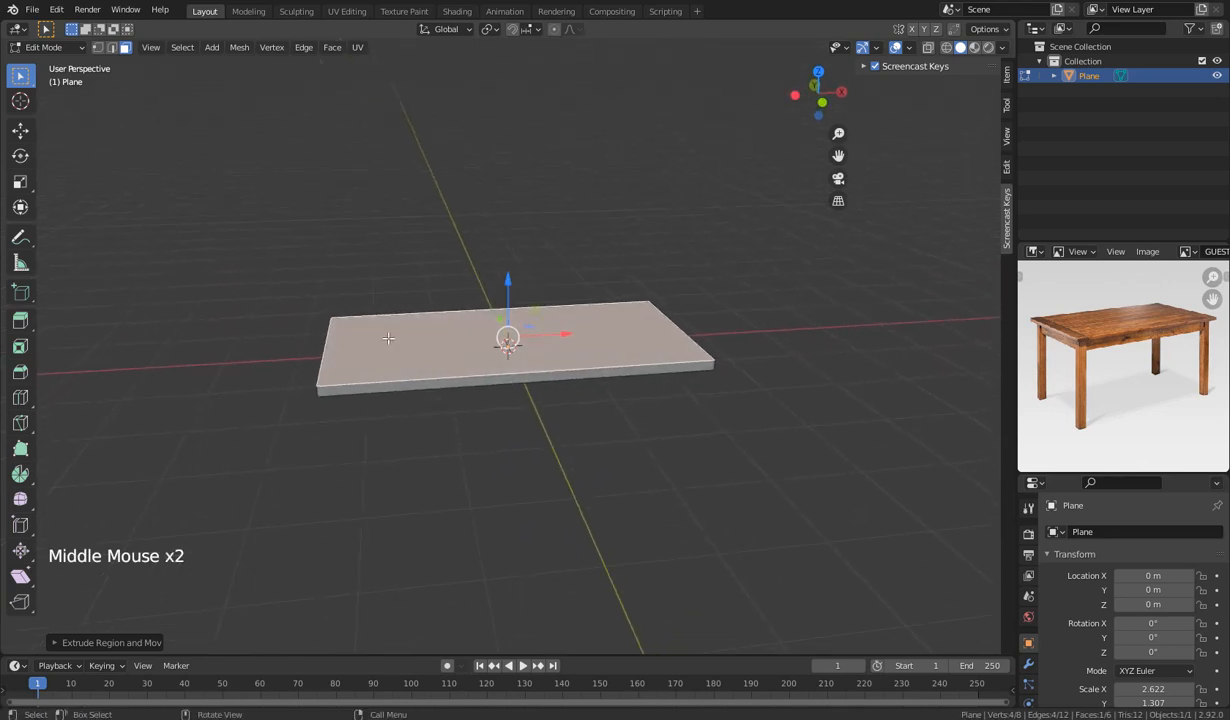
Lower the tabletop's top face slightly along Z to make the slab thinner.
middle_drag(511, 406, 503, 390)
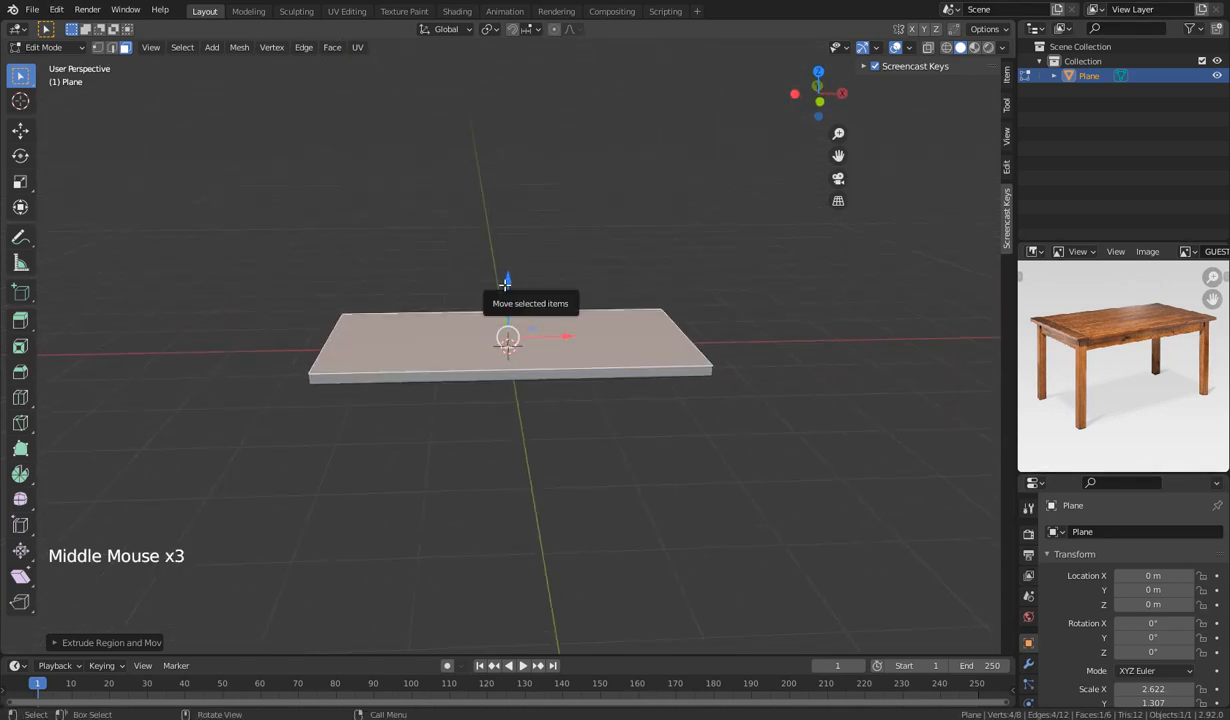
drag(505, 283, 516, 313)
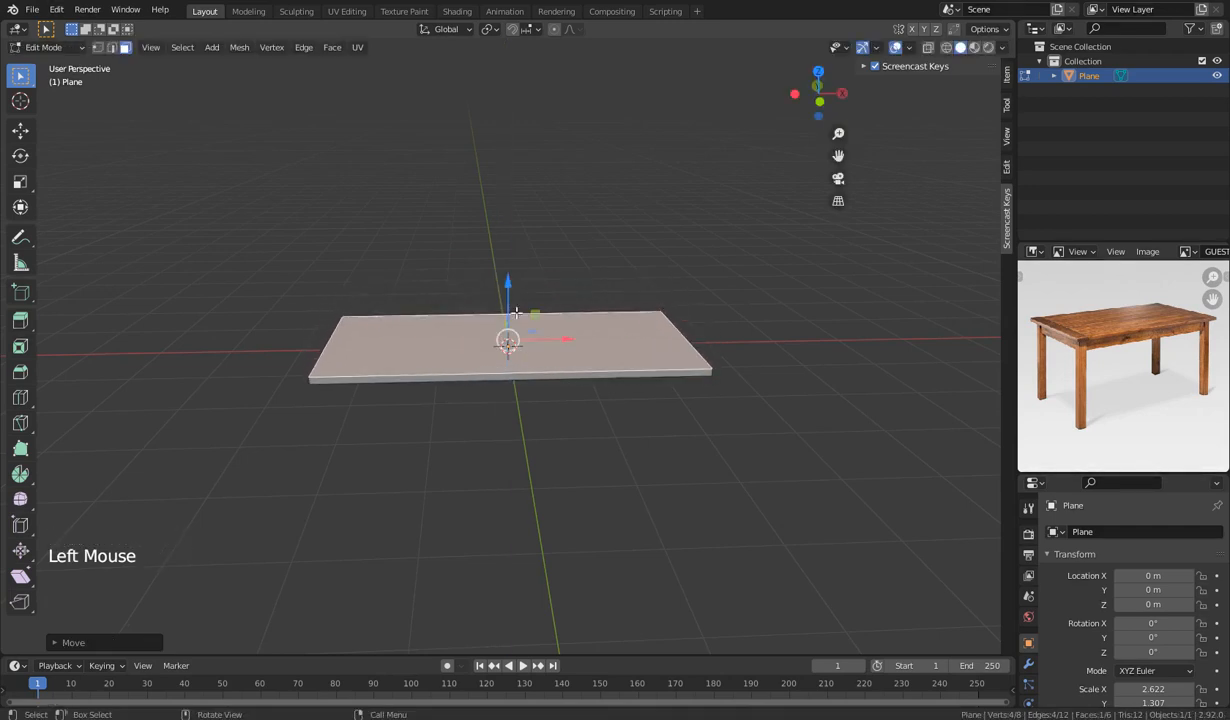
middle_drag(516, 313, 536, 398)
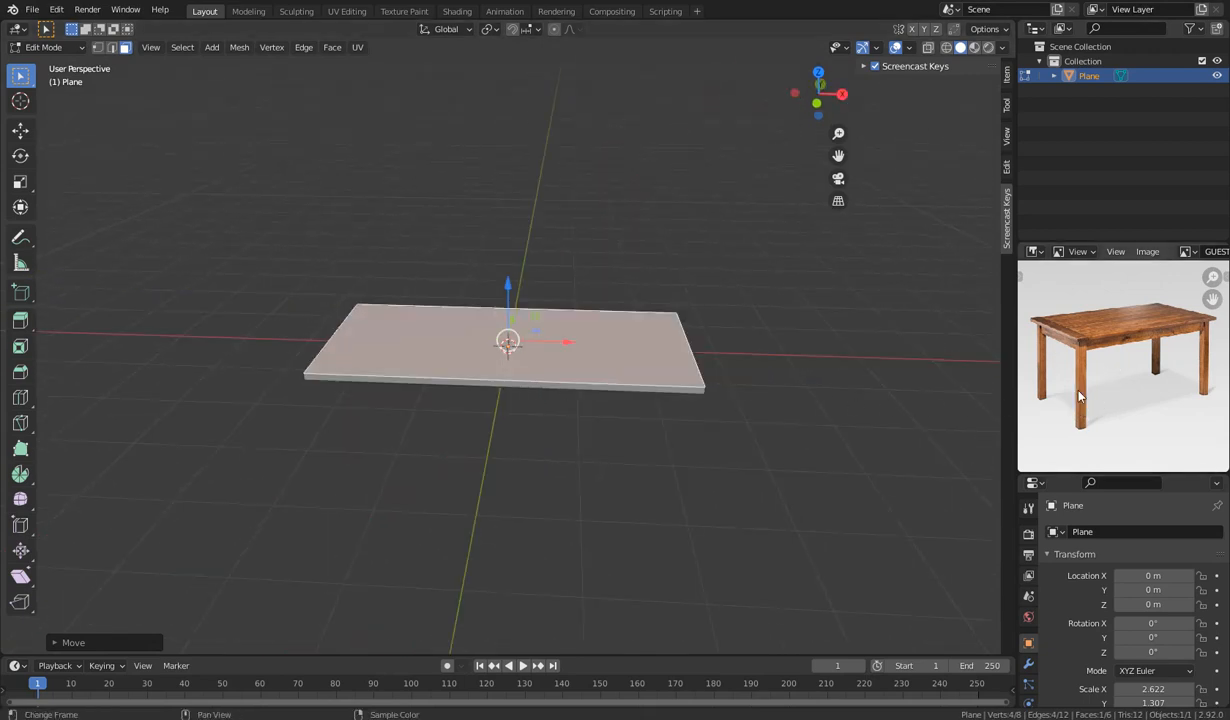
Add two evenly spaced loop cuts across the width of the tabletop without sliding them.
middle_drag(500, 455, 620, 419)
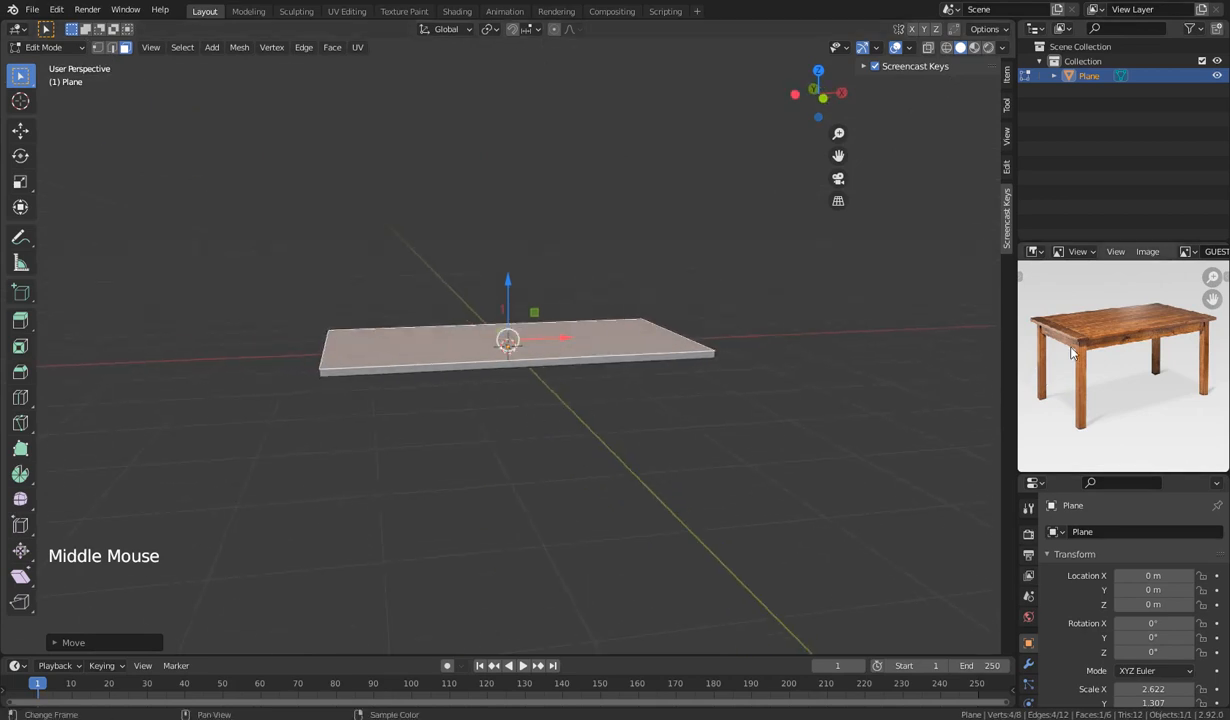
middle_drag(516, 430, 516, 477)
middle_drag(483, 443, 482, 453)
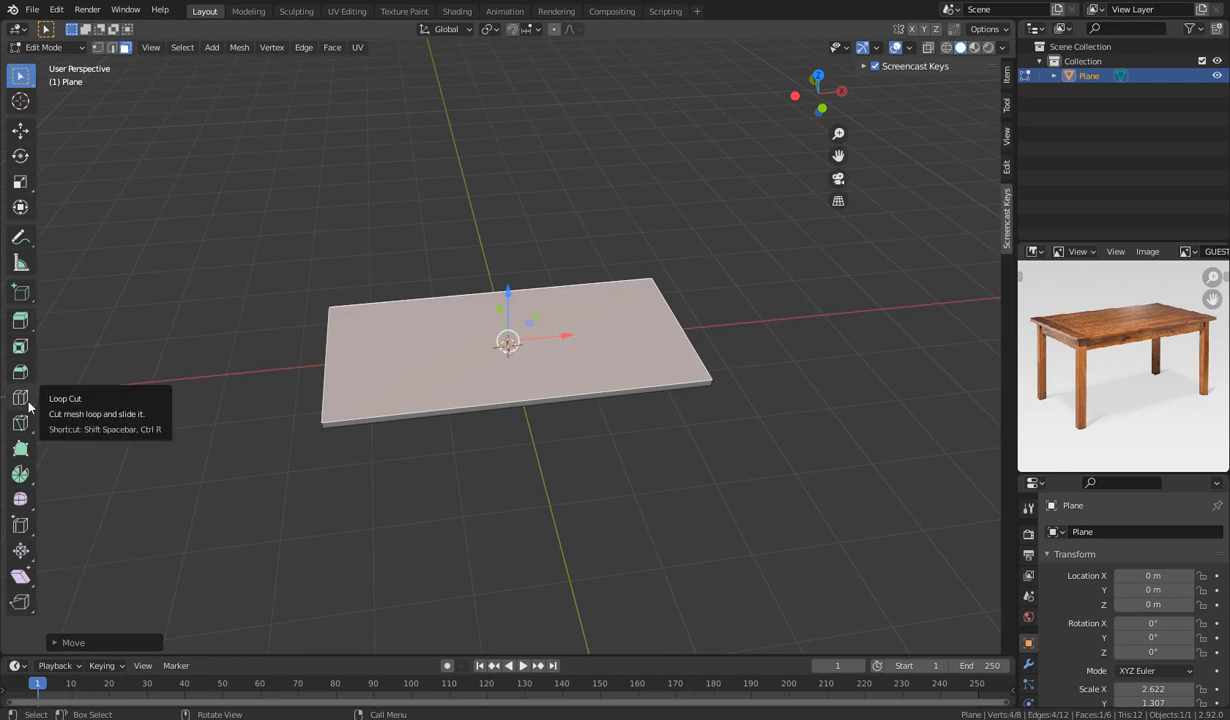
mouse_move(414, 273)
middle_down()
mouse_move(417, 428)
mouse_move(445, 428)
mouse_move(414, 273)
middle_up()
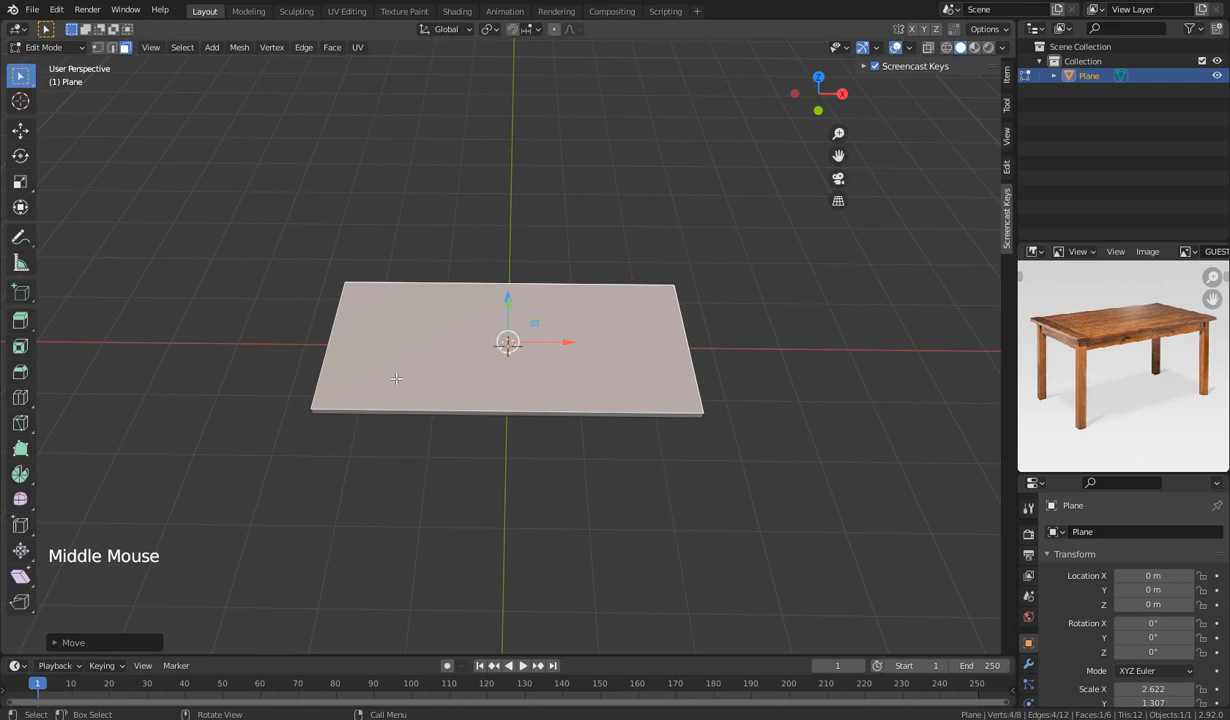
key(ctrl+r)
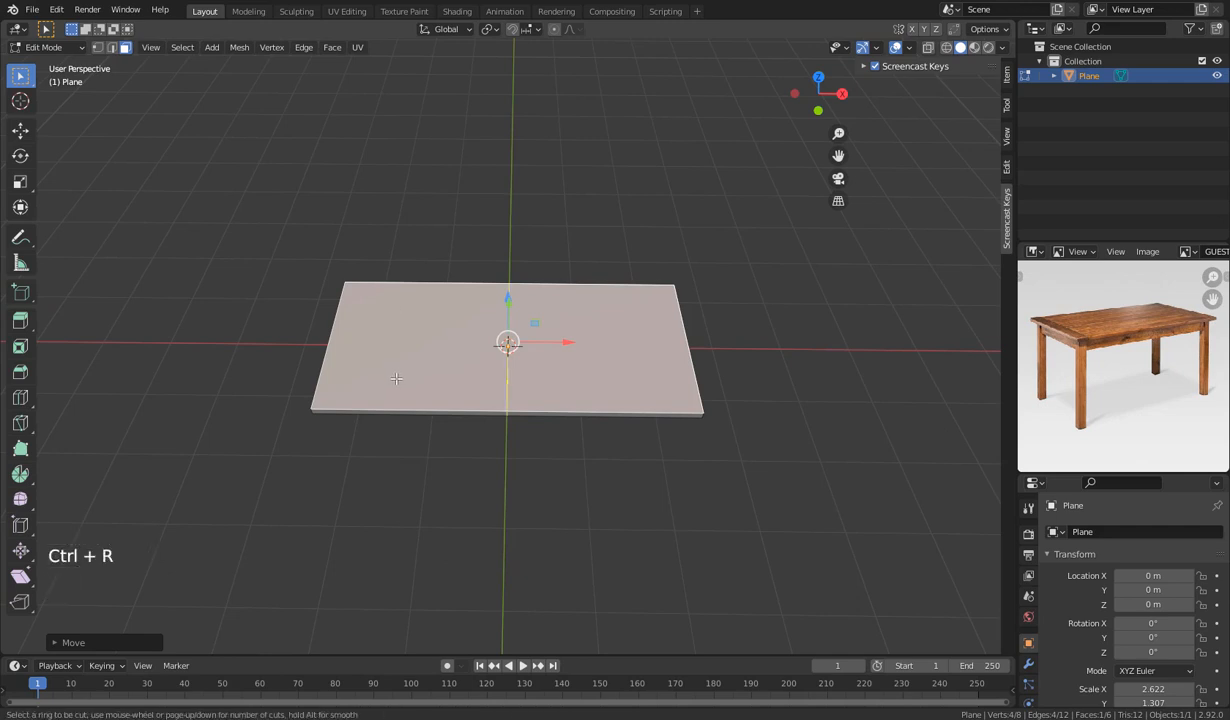
scroll(396, 378, up, 1)
scroll(396, 378, up, 2)
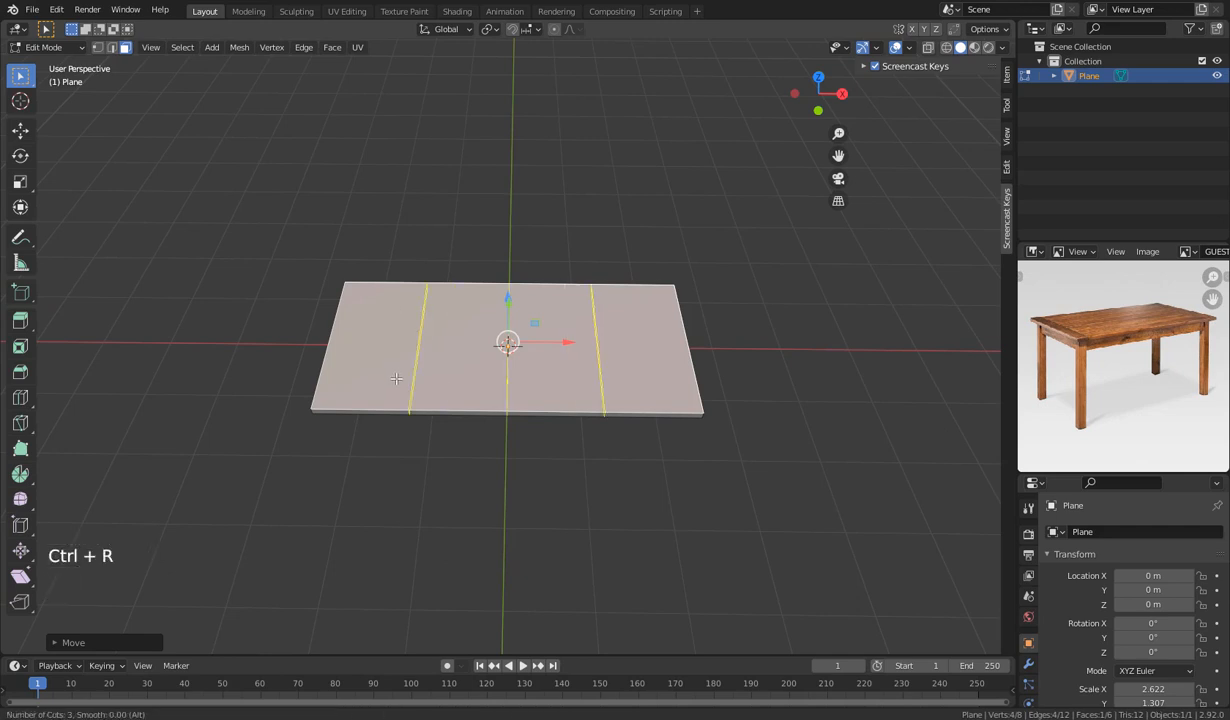
scroll(396, 378, down, 2)
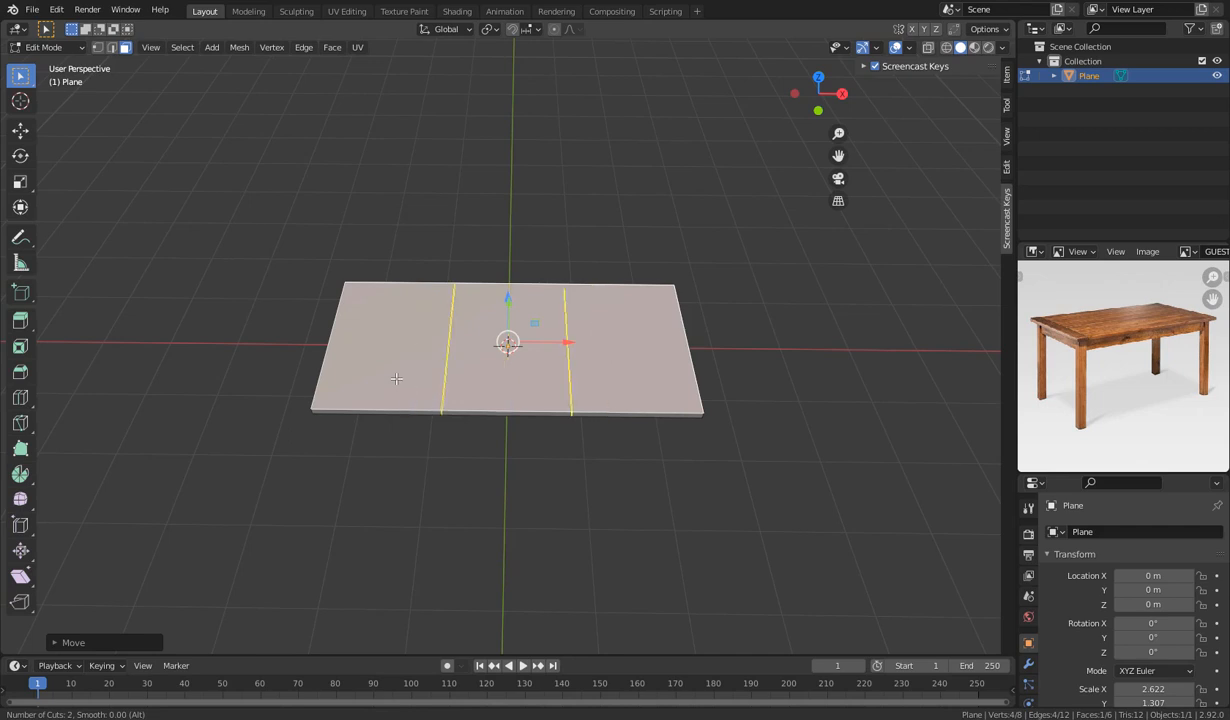
click(396, 378)
click(396, 378)
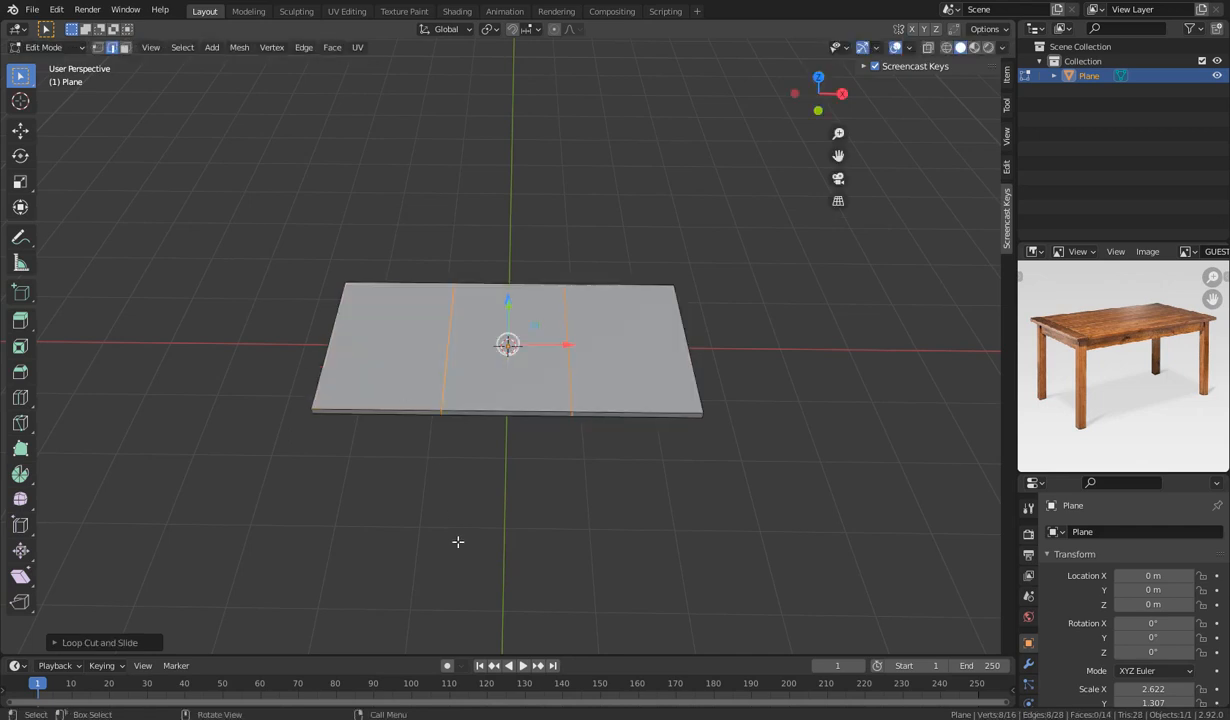
Scale the two crosswise loop cuts apart along X by about 2.7, close to the tabletop's short ends.
middle_drag(457, 541, 479, 440)
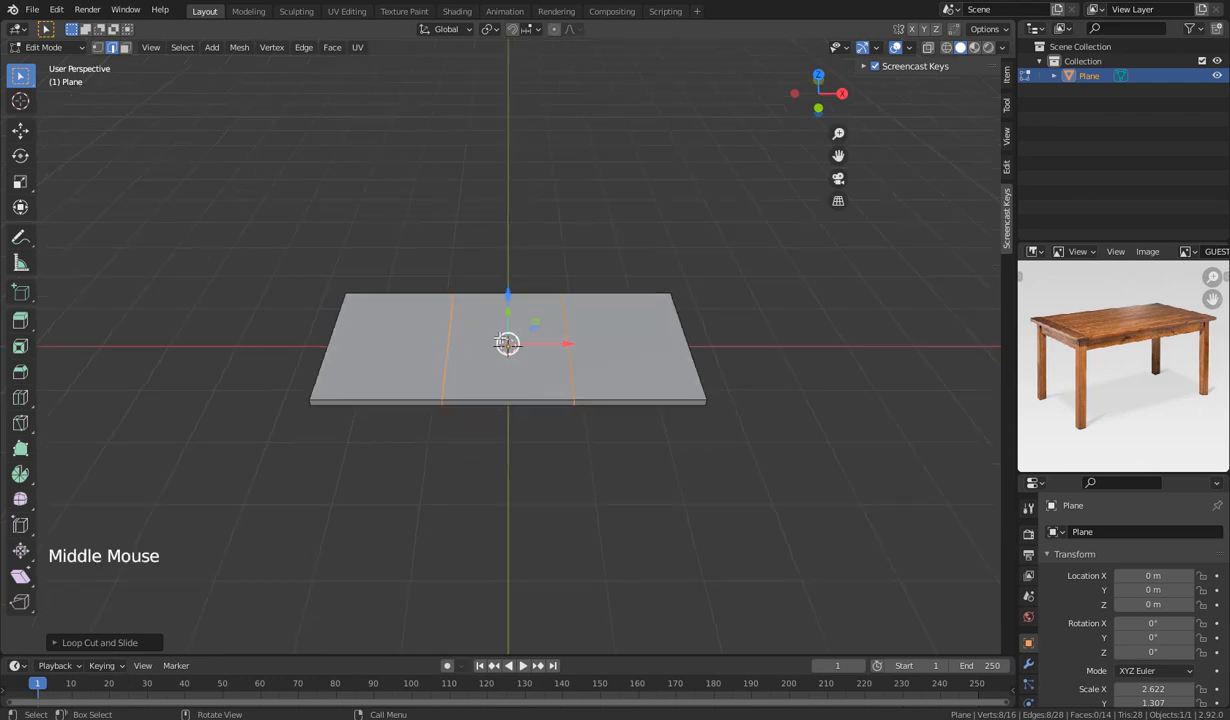
key(s)
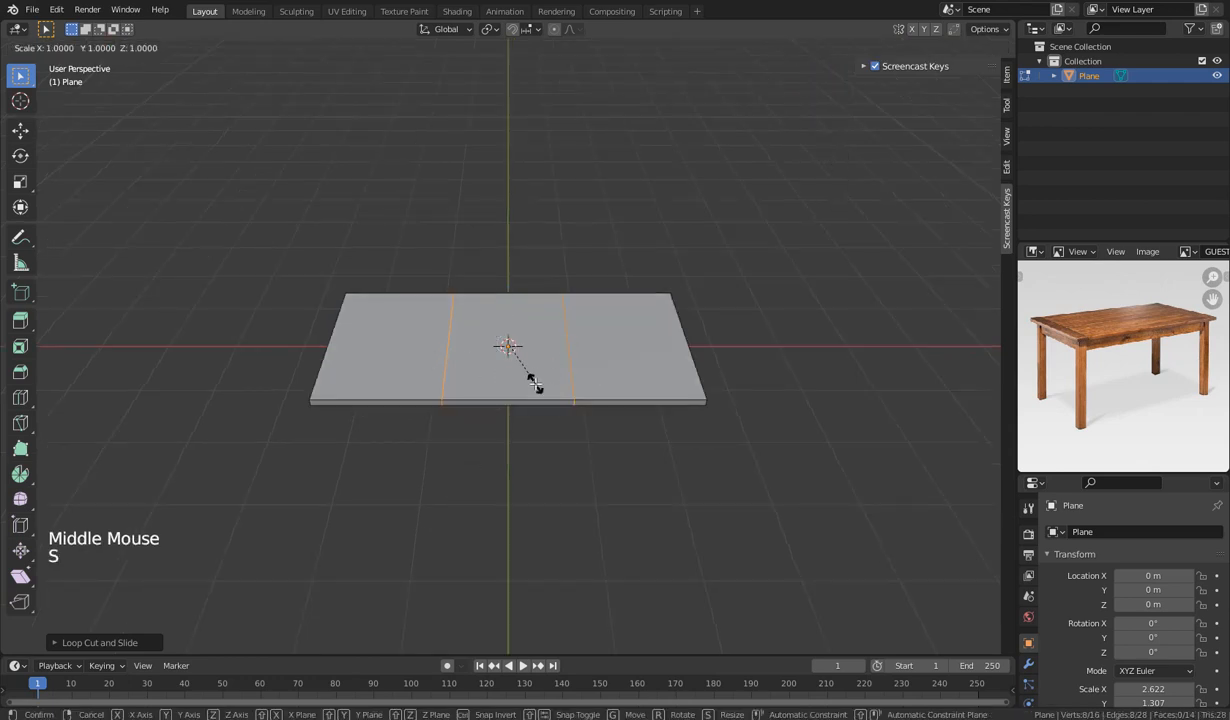
key(x)
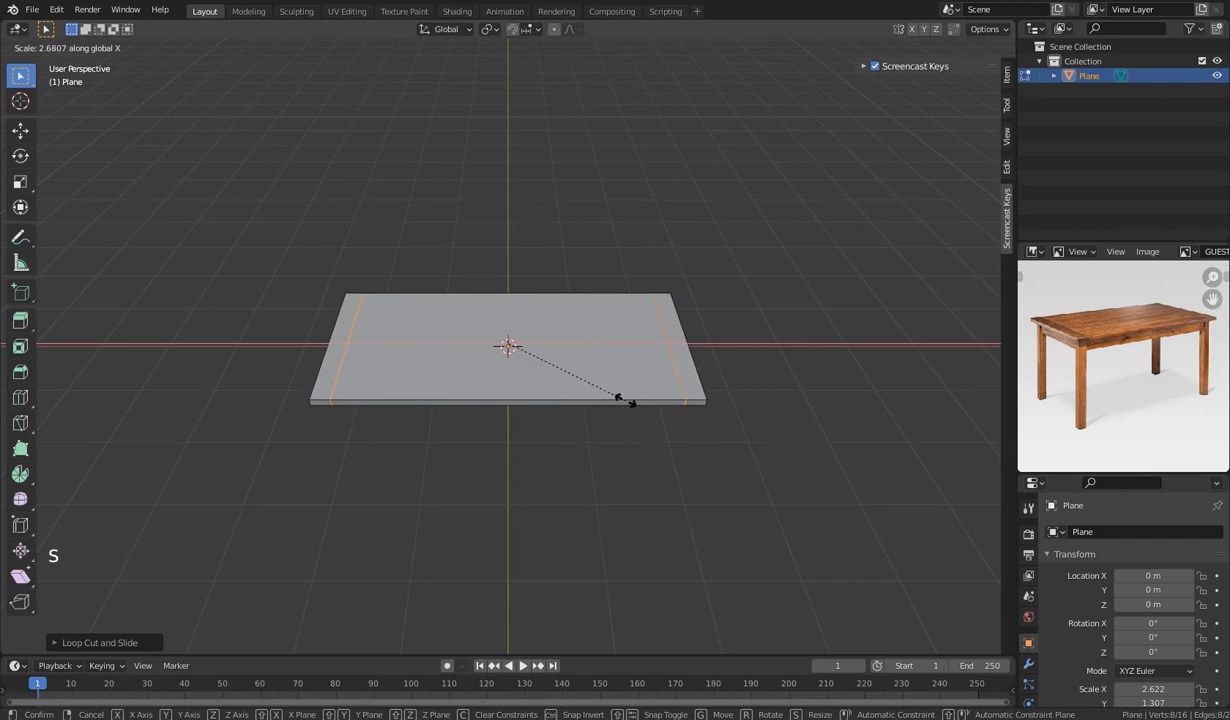
click(626, 400)
Add two more crosswise loop cuts in the middle section and scale them apart along X to just inside the outer pair.
middle_drag(626, 400, 620, 503)
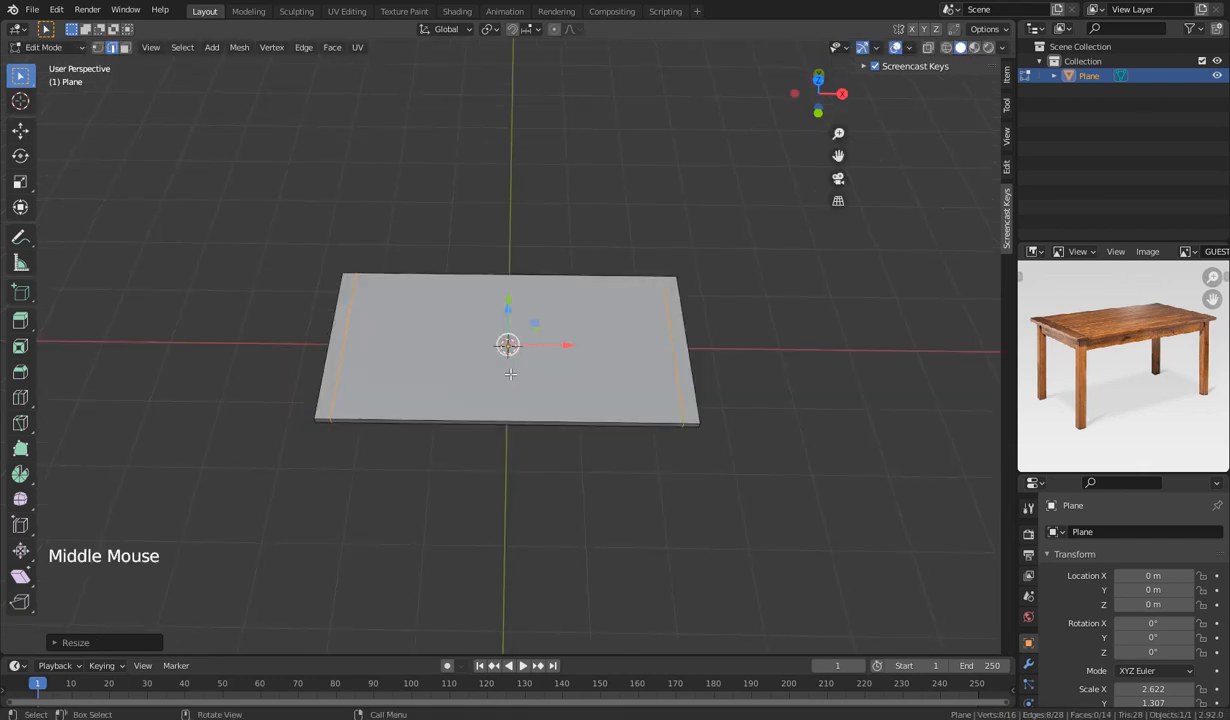
key(ctrl+r)
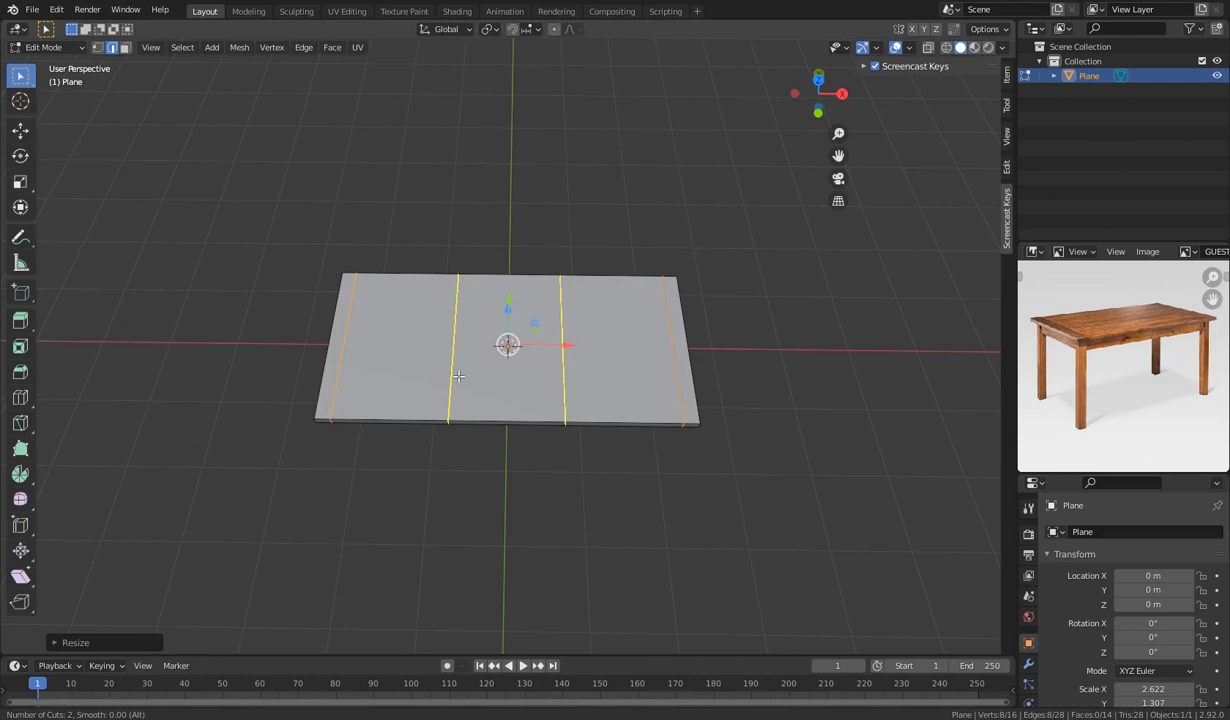
click(458, 376)
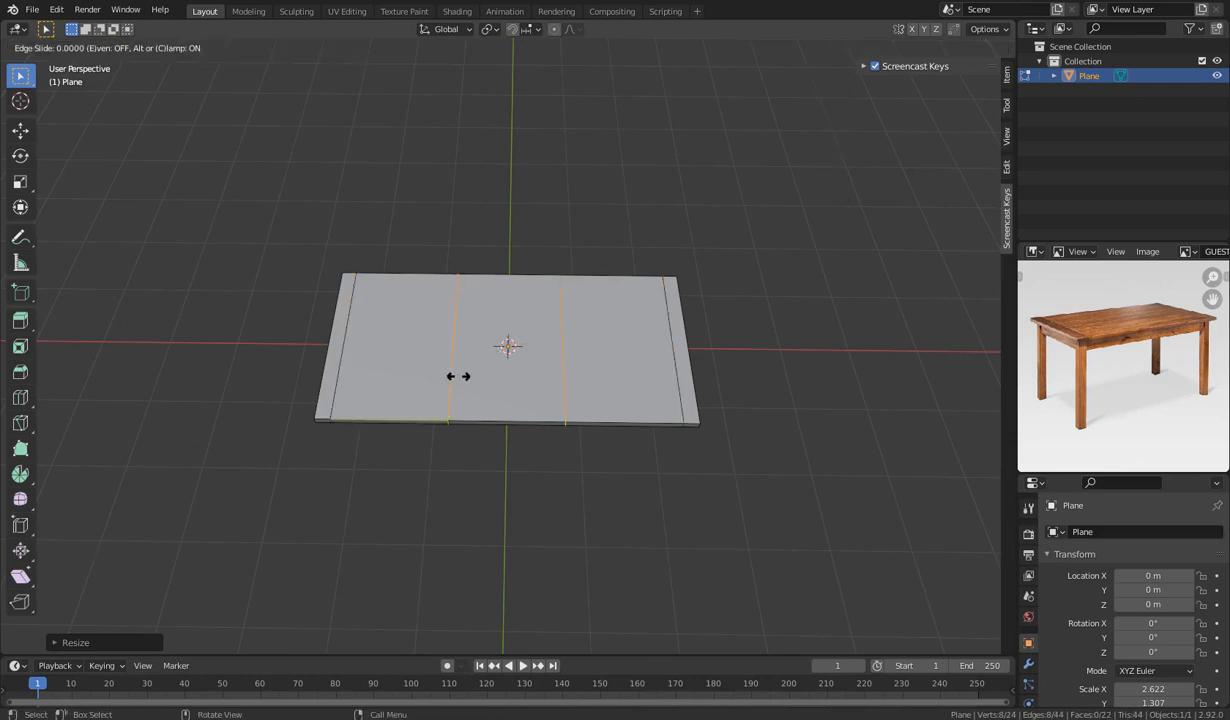
click(458, 376)
middle_drag(524, 494, 570, 498)
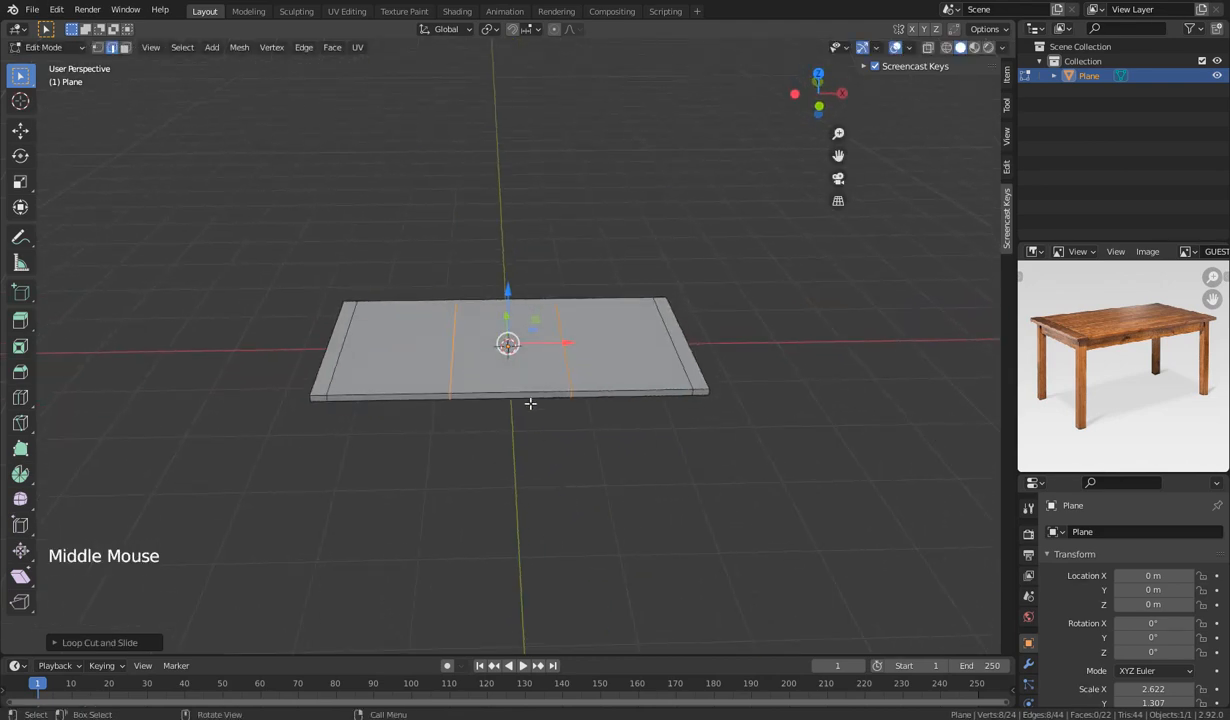
key(s)
key(x)
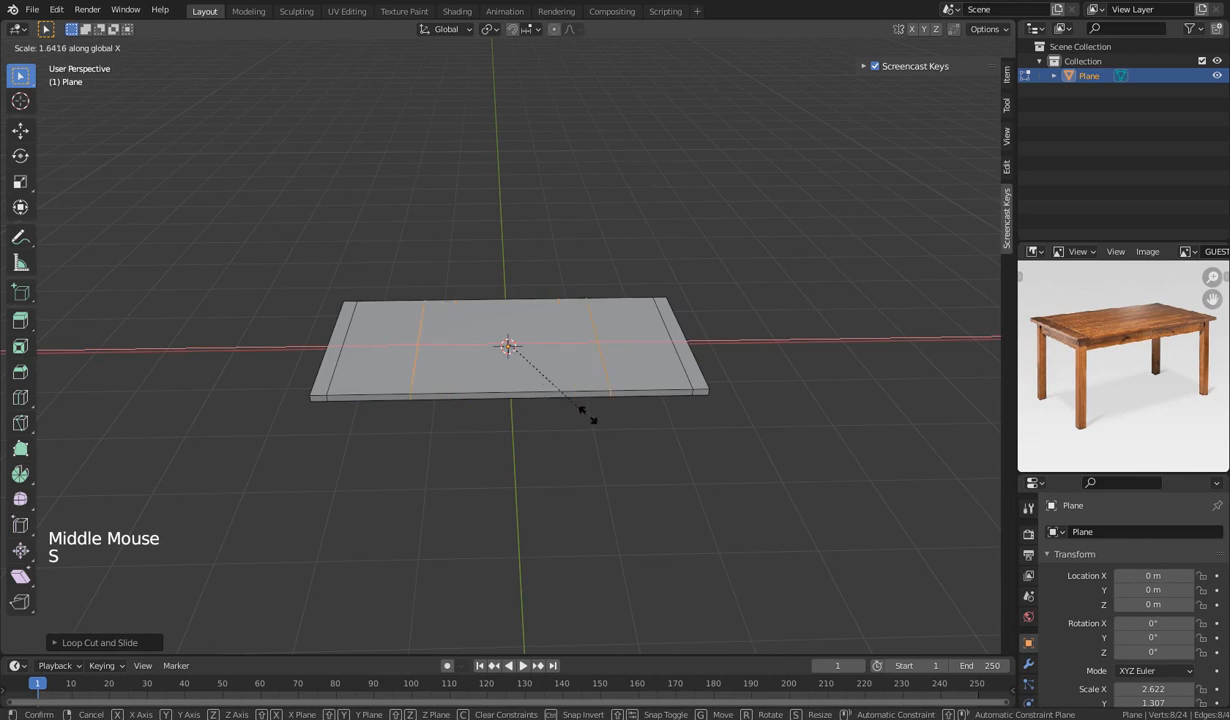
click(655, 443)
Add two lengthwise loop cuts to the tabletop and scale them apart along Y, close to the long edges.
middle_drag(582, 407, 398, 462)
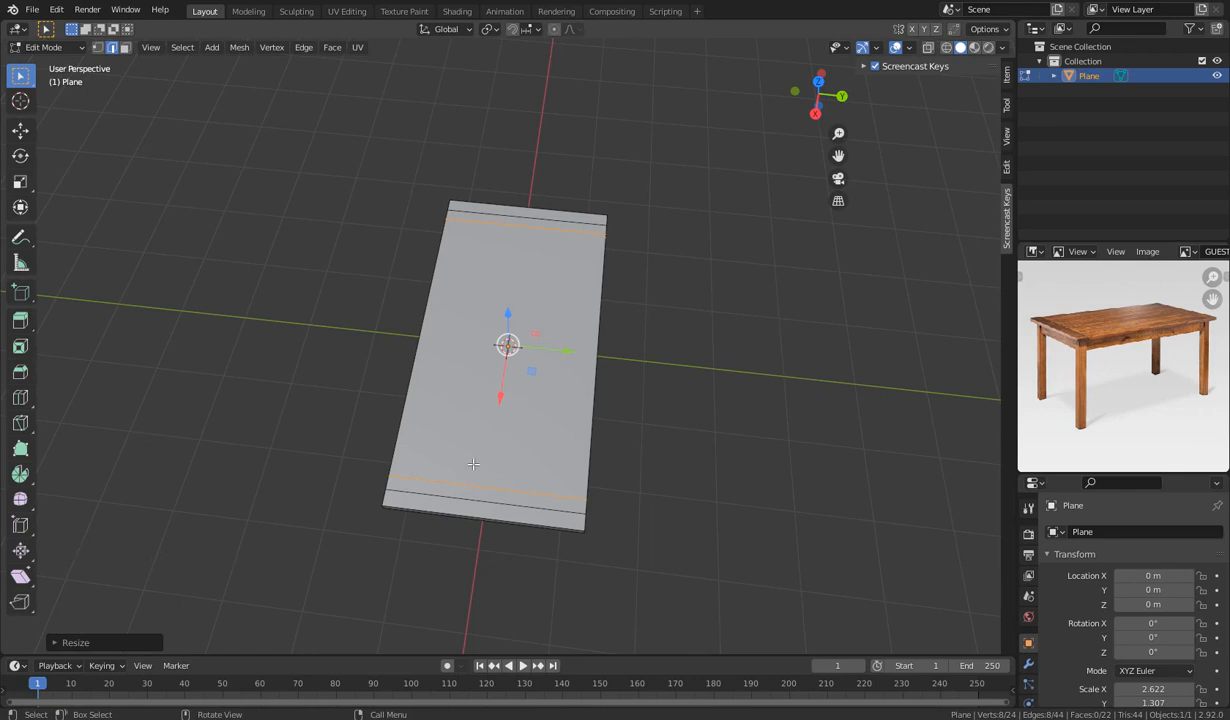
key(ctrl+r)
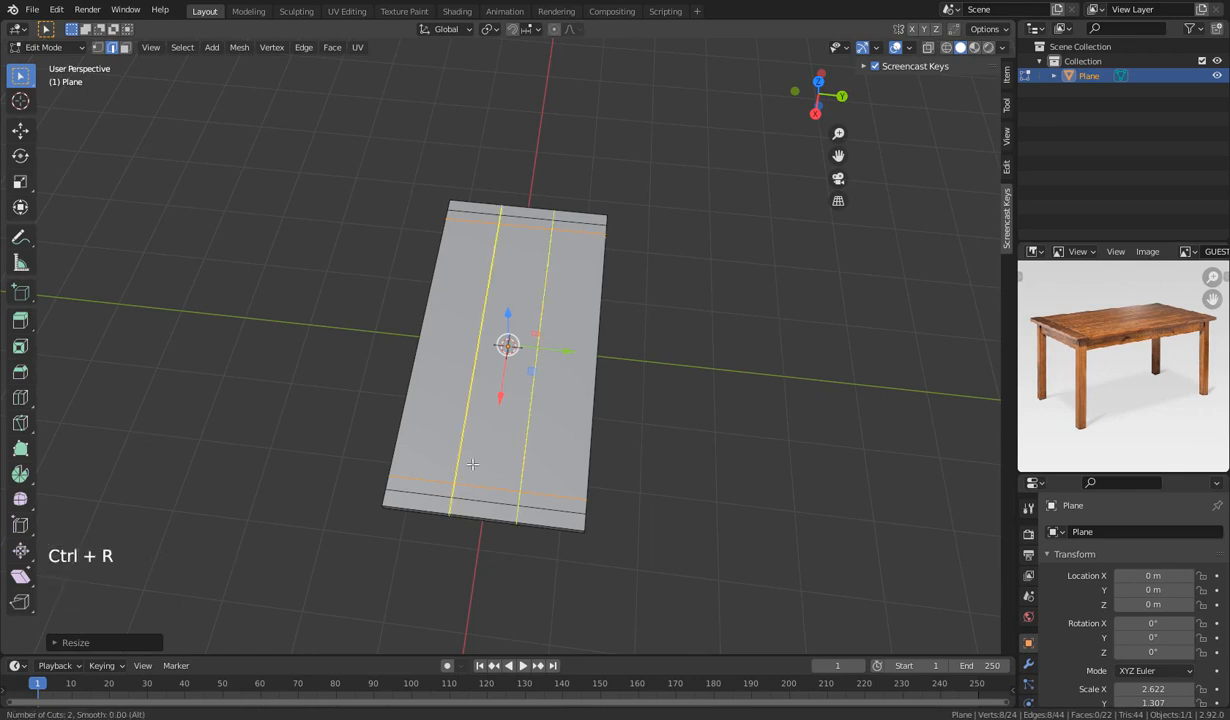
click(472, 464)
right_click(472, 464)
middle_drag(472, 464, 569, 505)
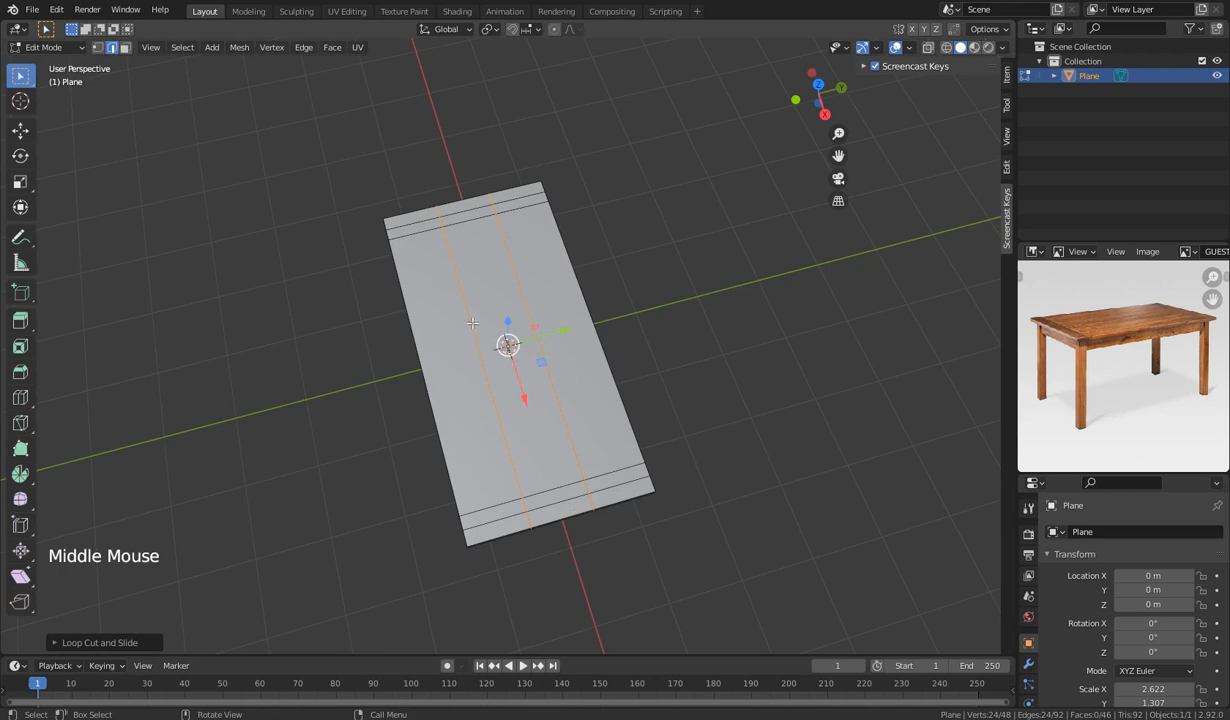
key(s)
key(y)
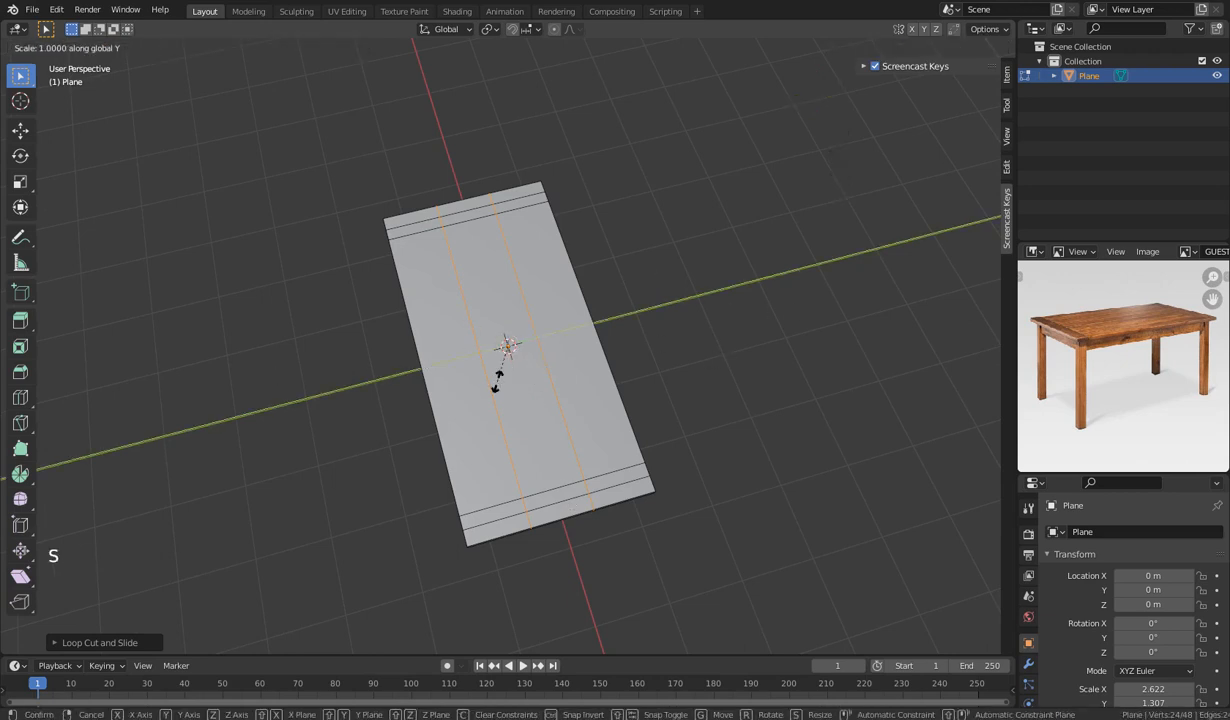
click(599, 366)
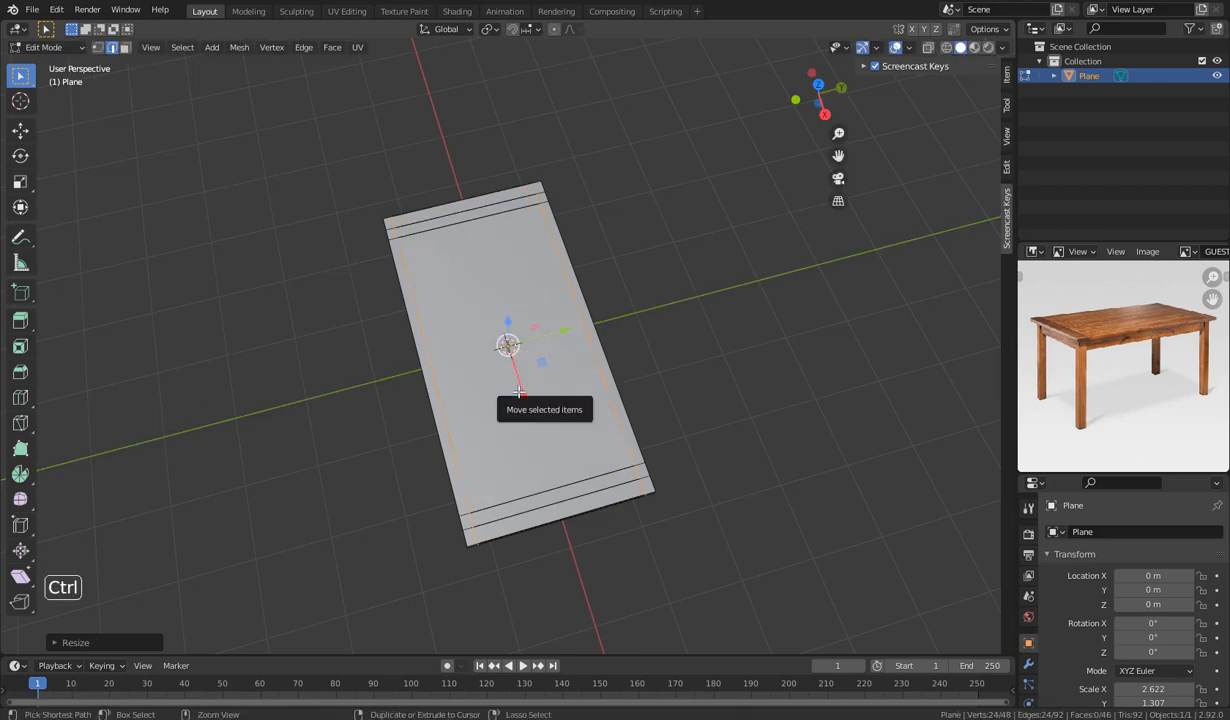
Add a second pair of lengthwise loop cuts and scale them apart along Y to just inside the outer lengthwise pair.
key(ctrl+r)
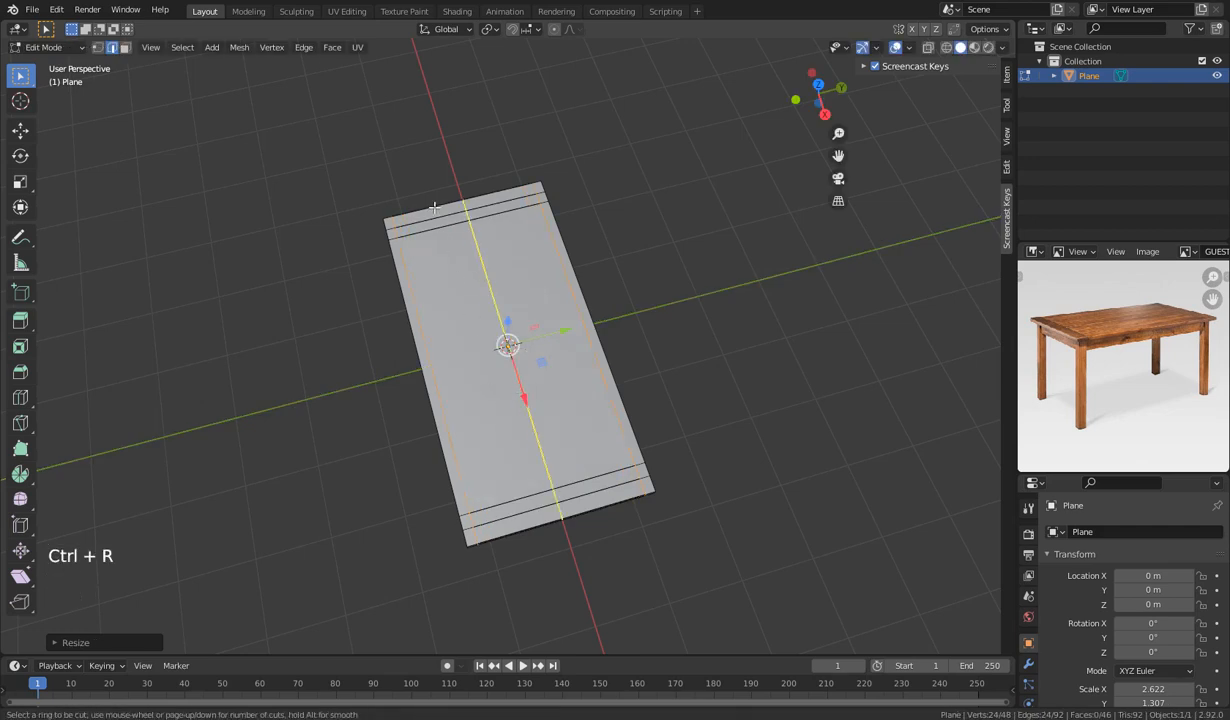
scroll(434, 207, up, 1)
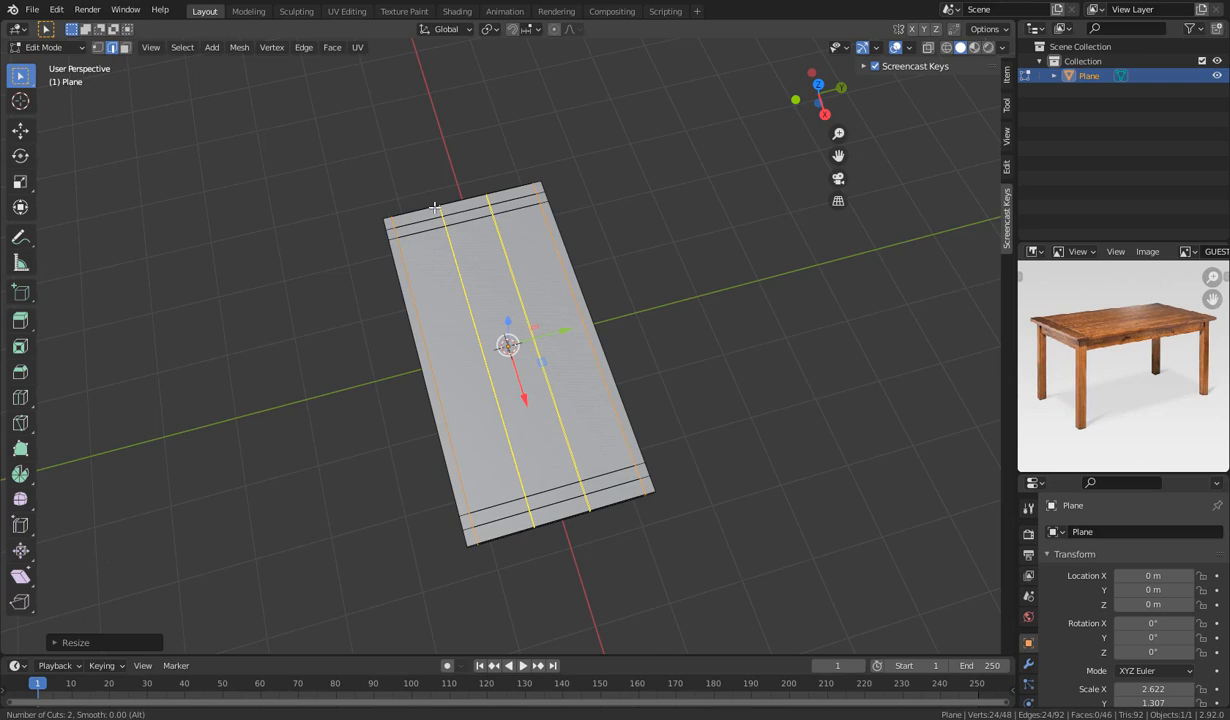
click(434, 207)
right_click(434, 207)
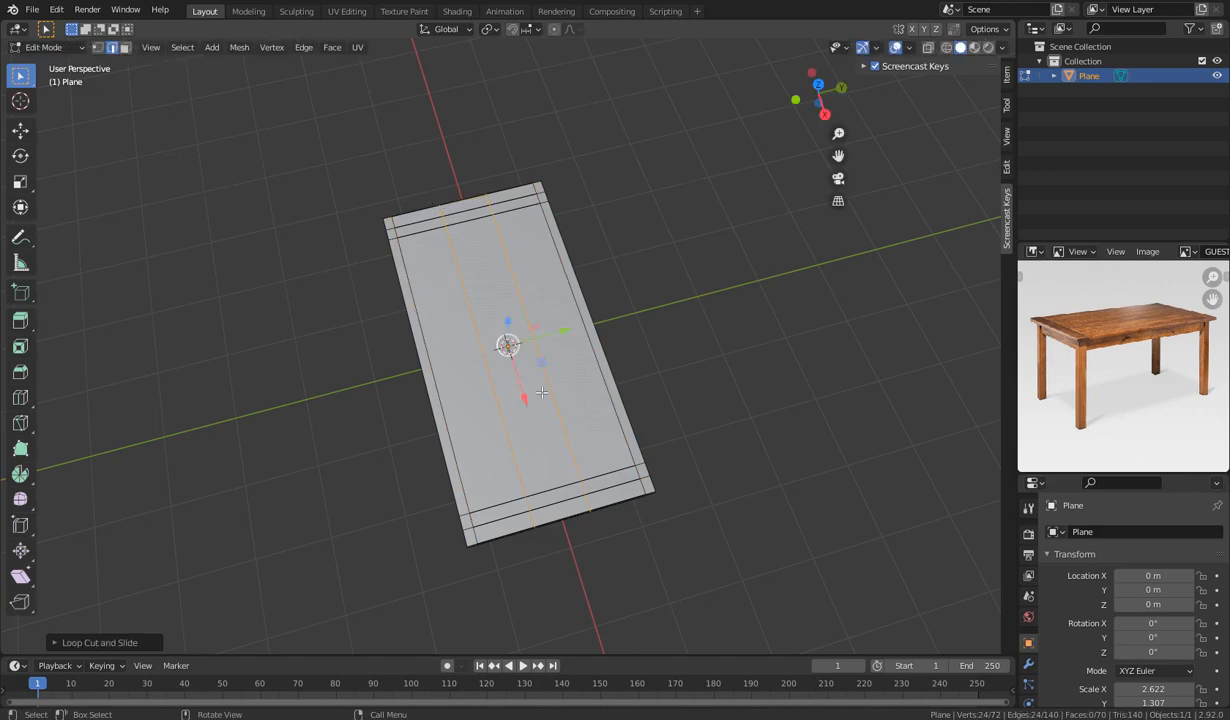
key(s)
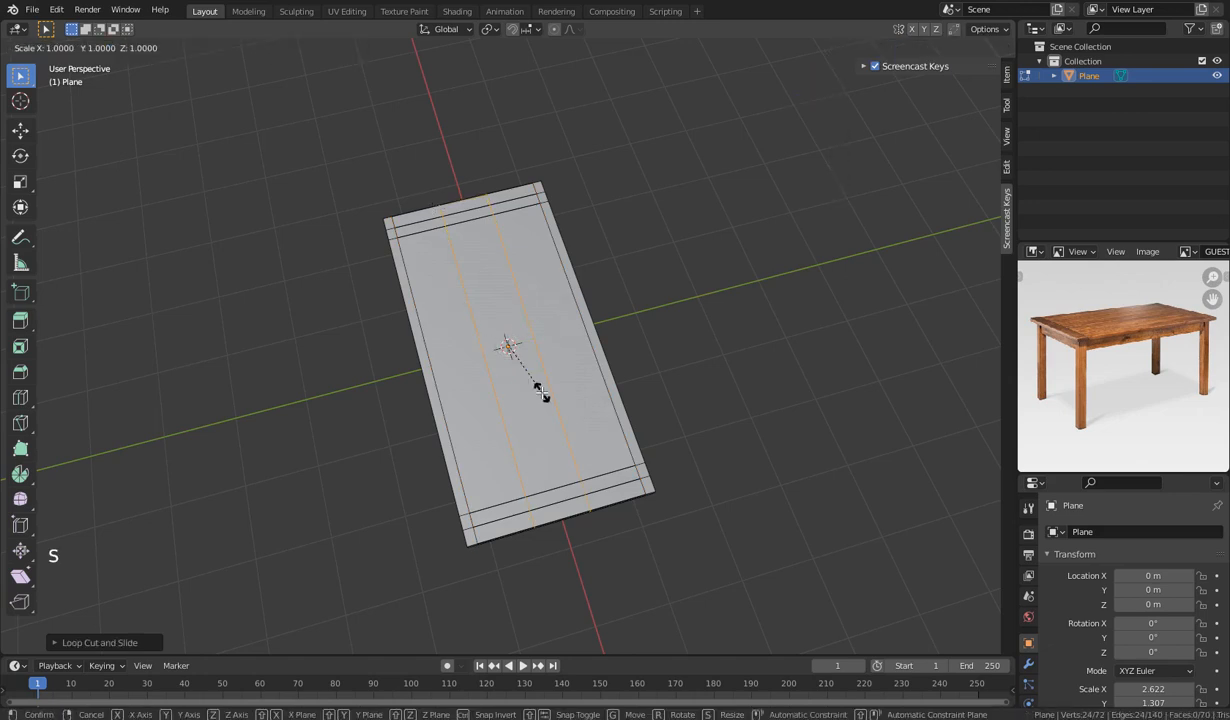
key(y)
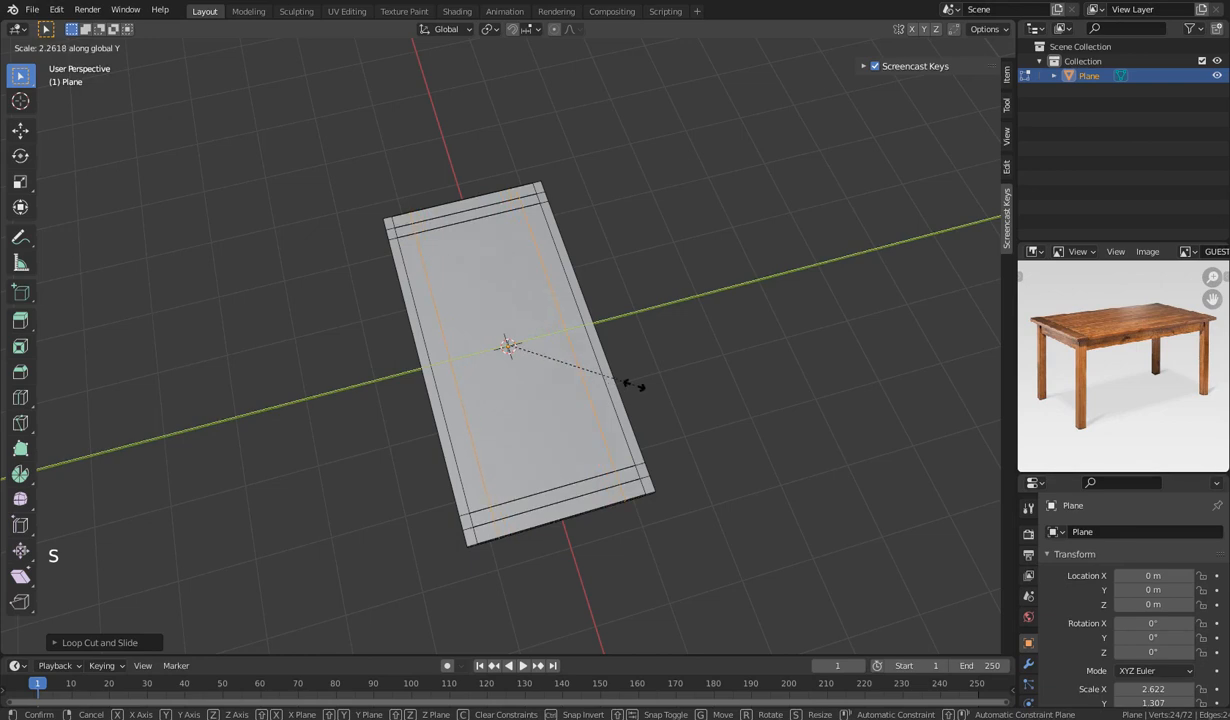
click(640, 385)
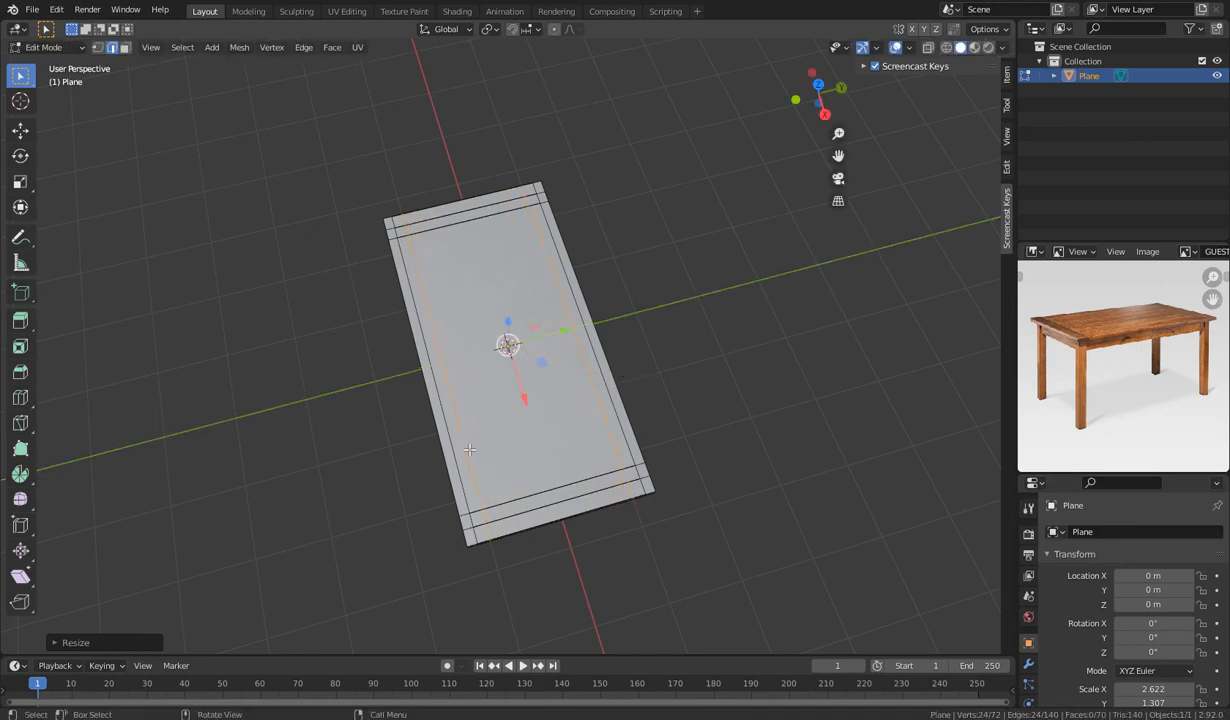
Switch to face selection and pick a leg-sized corner square, the narrow end strip and finally the large central face of the tabletop.
middle_drag(469, 450, 627, 423)
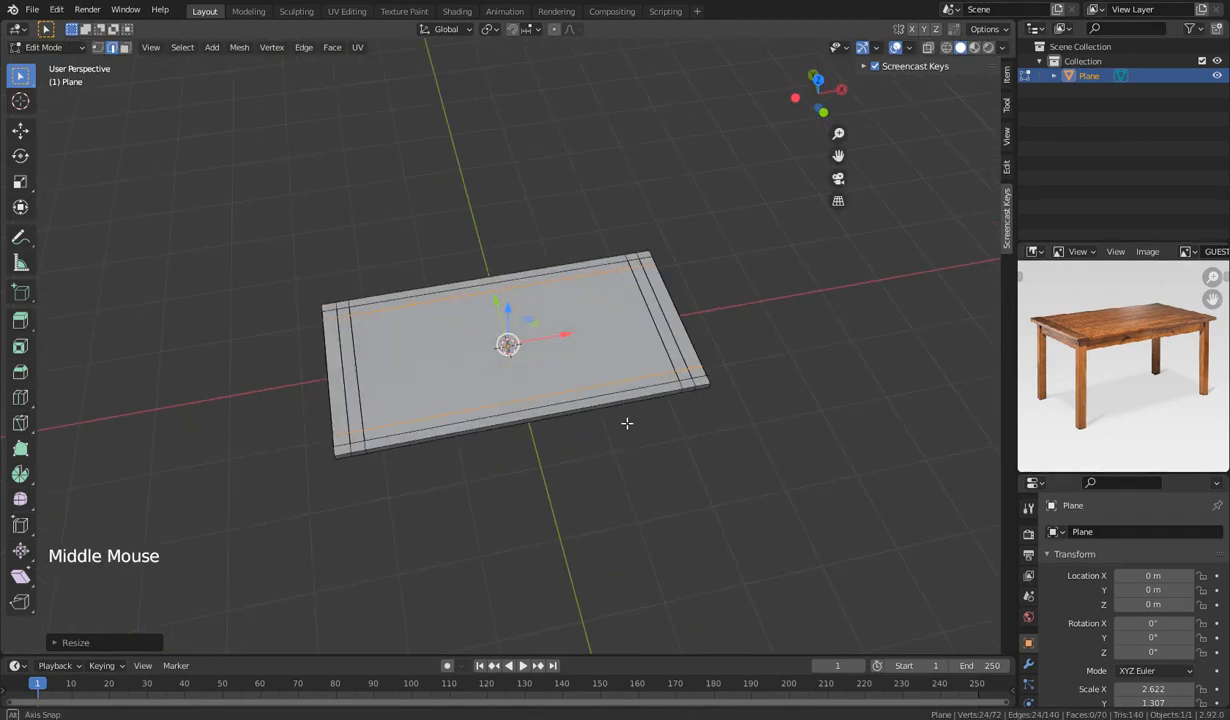
click(124, 47)
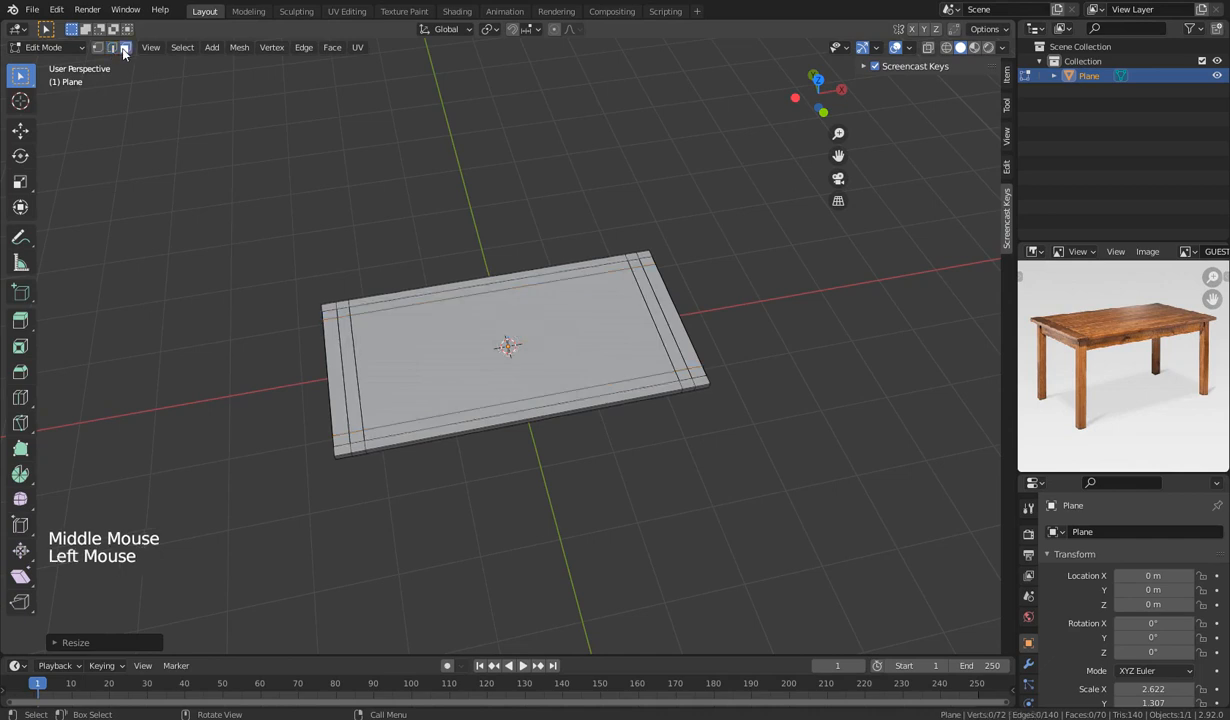
click(357, 430)
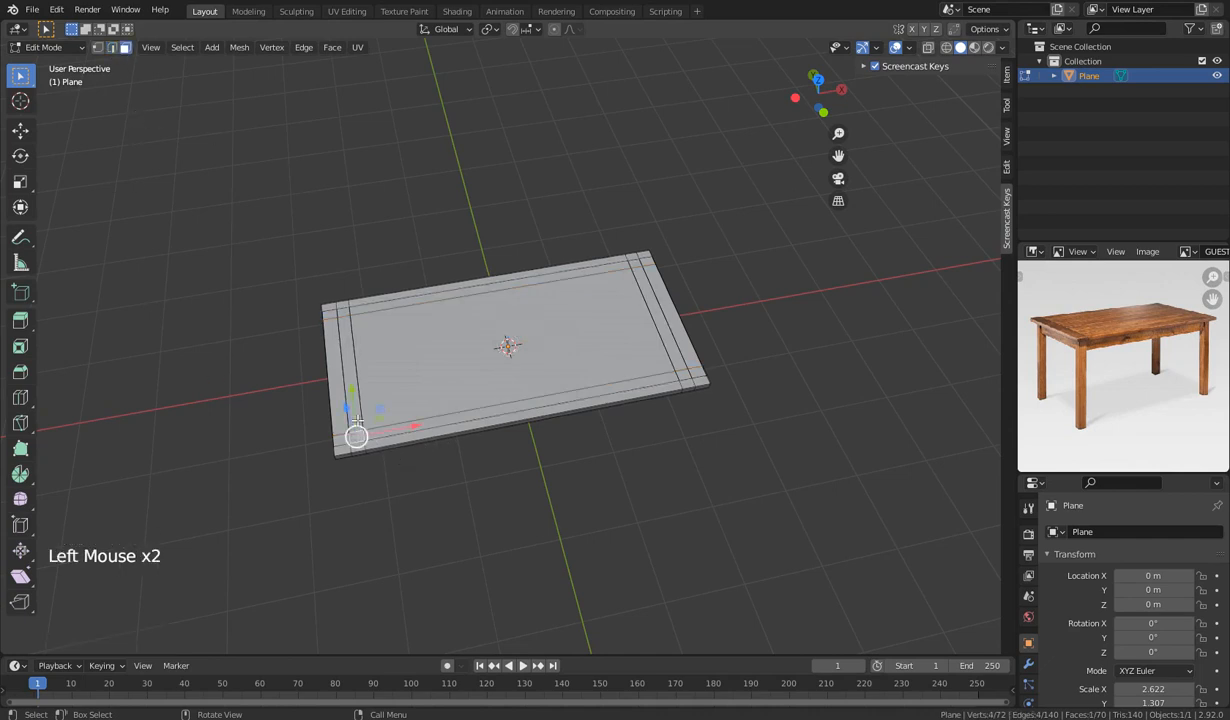
shift+click(341, 311)
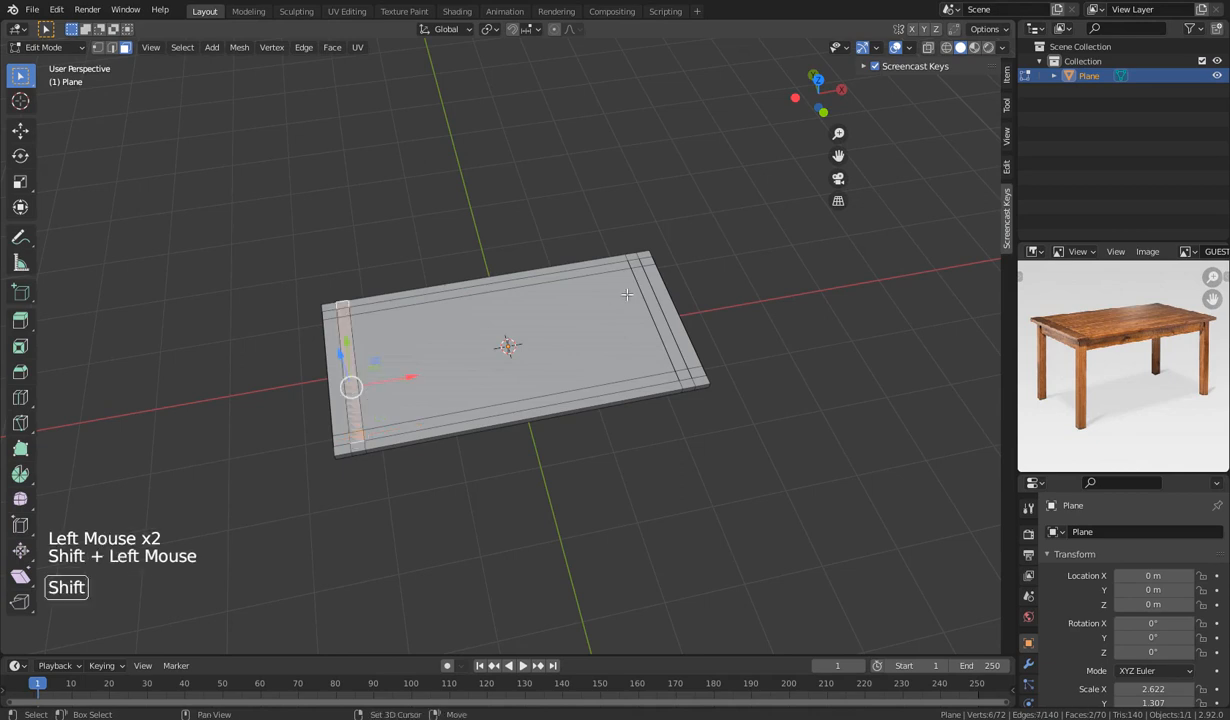
click(355, 438)
middle_drag(379, 449, 483, 454)
scroll(643, 442, up, 2)
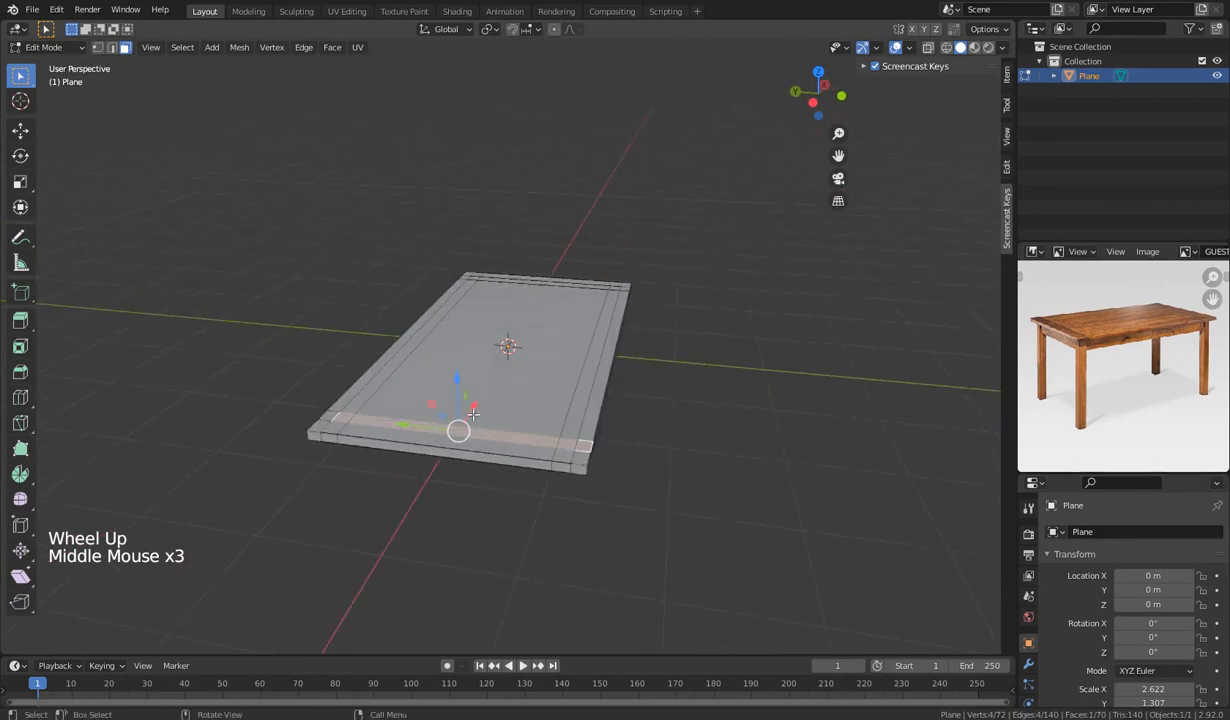
click(505, 384)
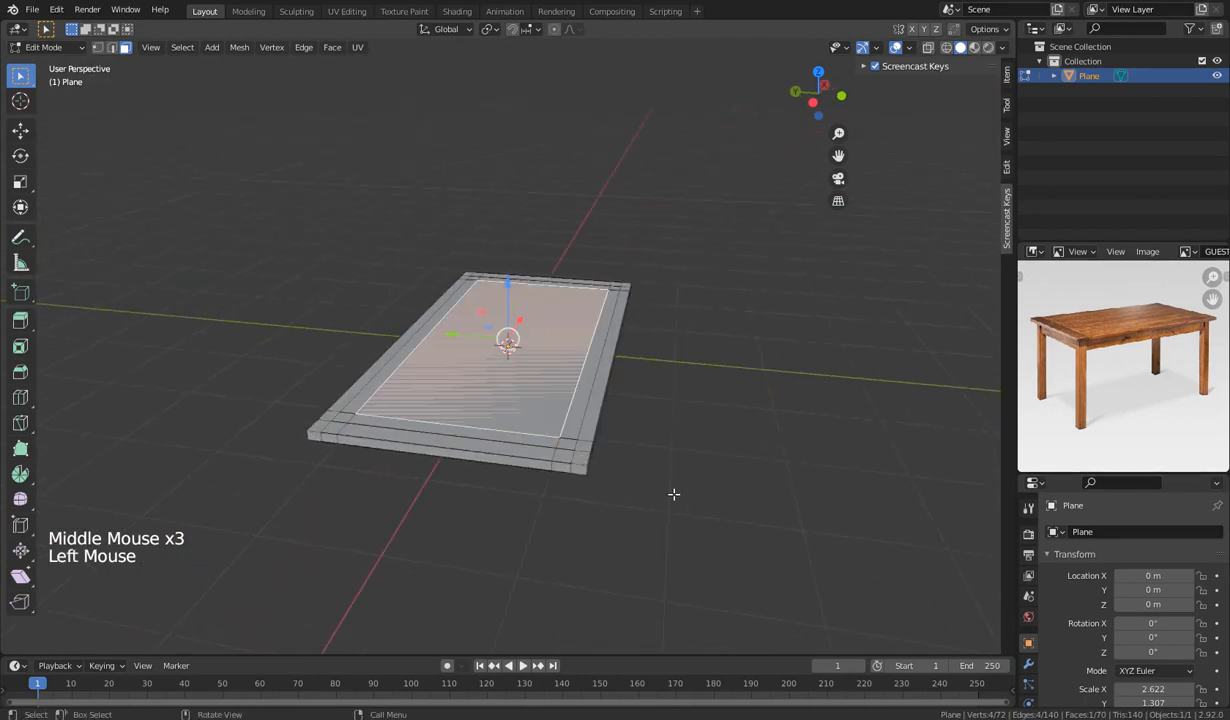
middle_drag(673, 493, 528, 454)
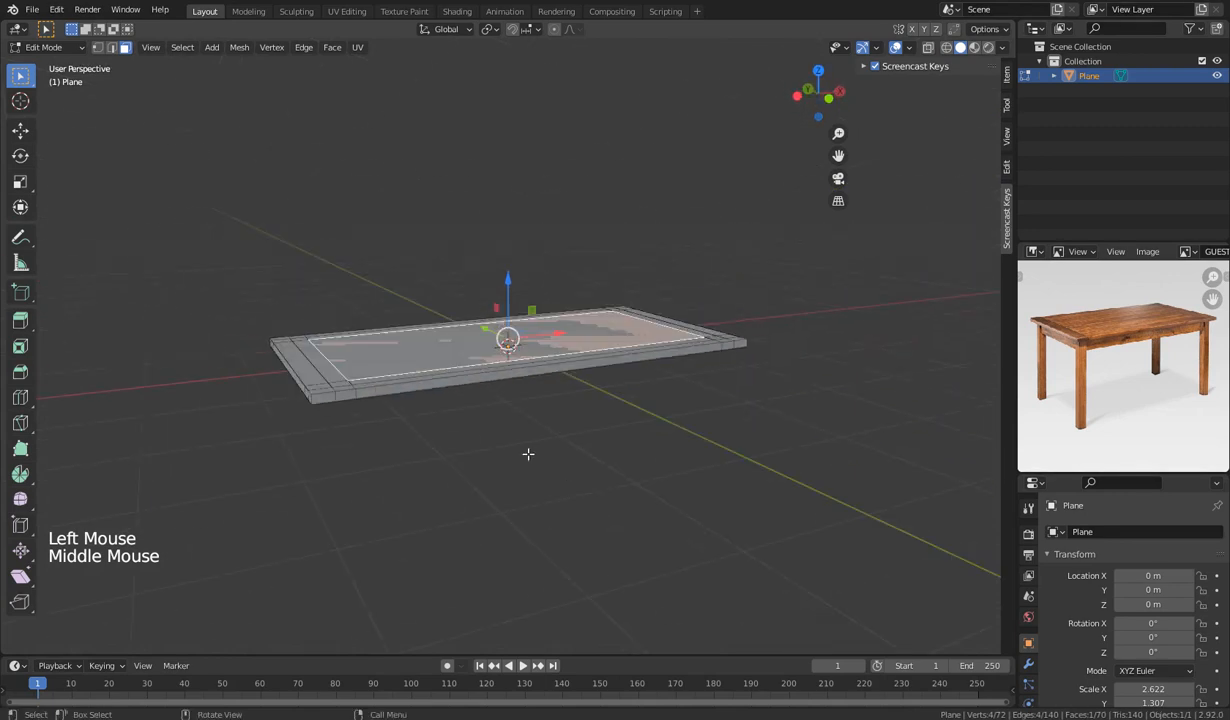
key(Tab)
middle_drag(335, 425, 428, 478)
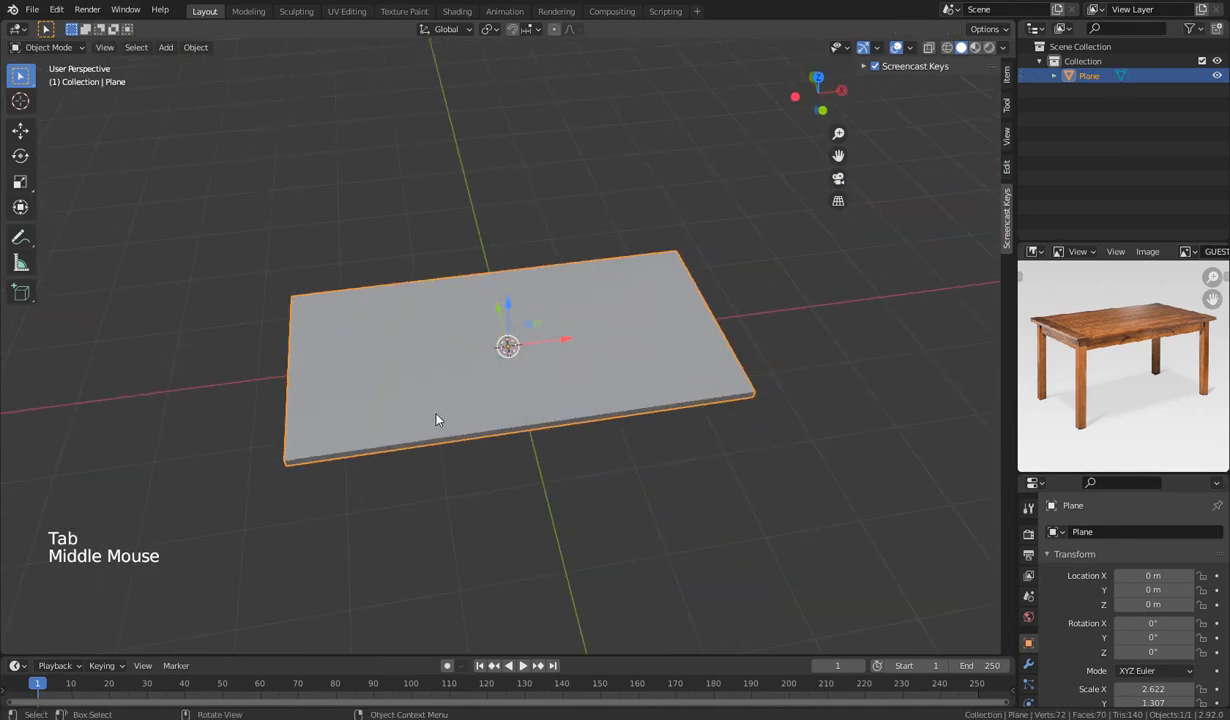
key(g)
key(Escape)
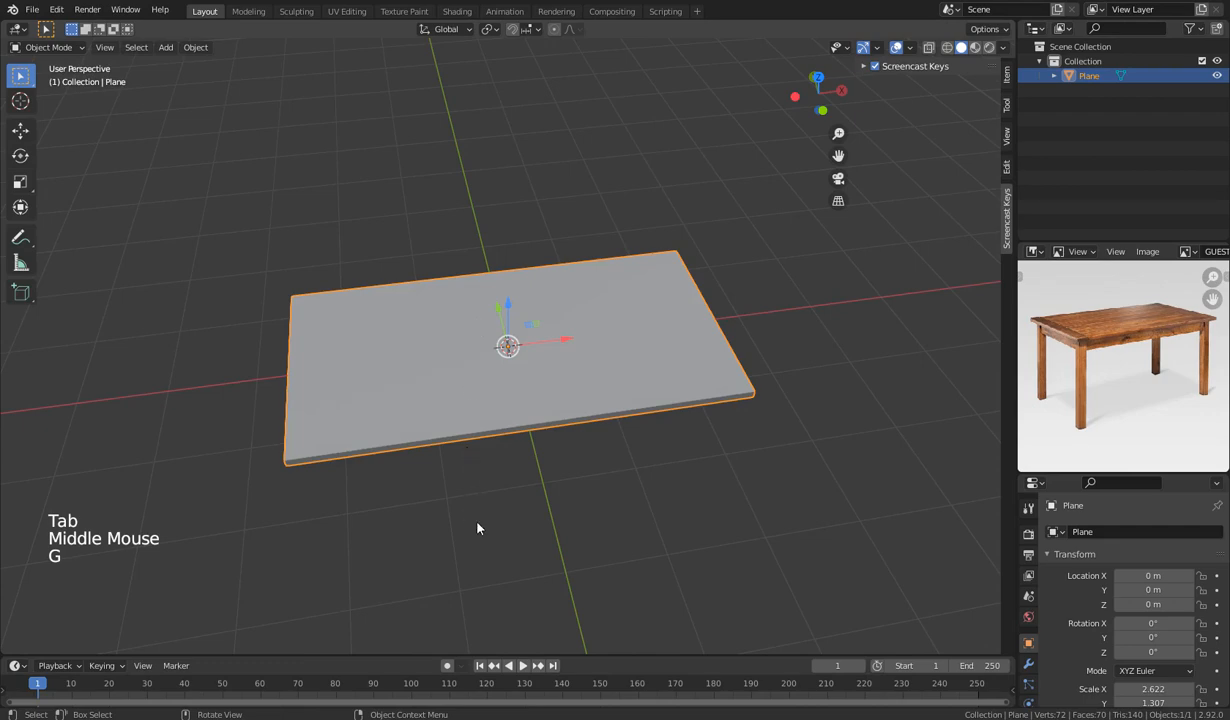
key(Tab)
middle_drag(431, 511, 472, 486)
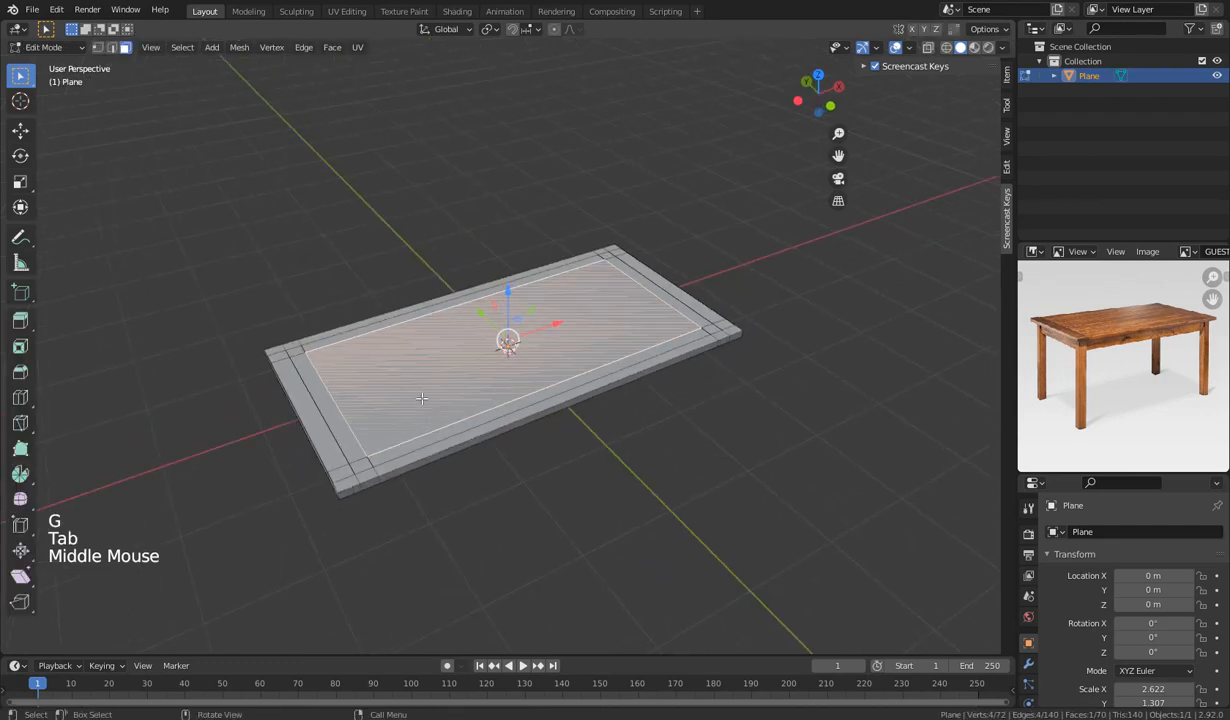
key(g)
key(Escape)
Select the whole tabletop mesh and merge its vertices by distance.
middle_drag(376, 442, 491, 426)
key(a)
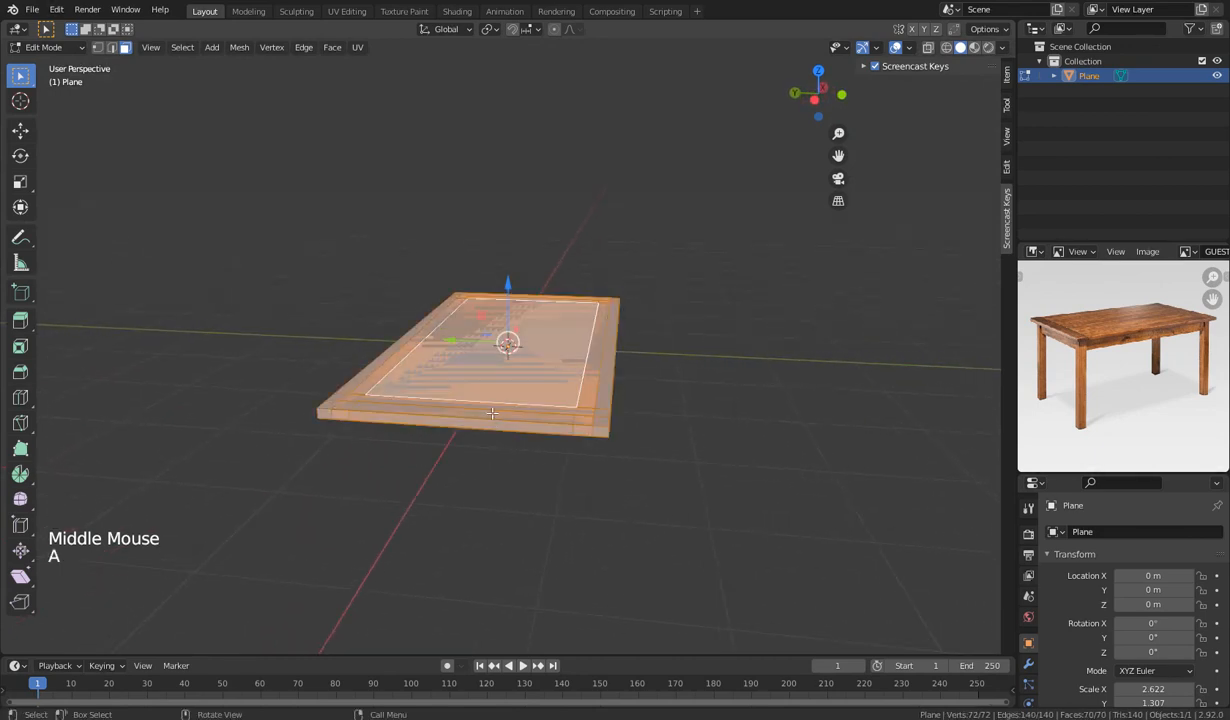
key(m)
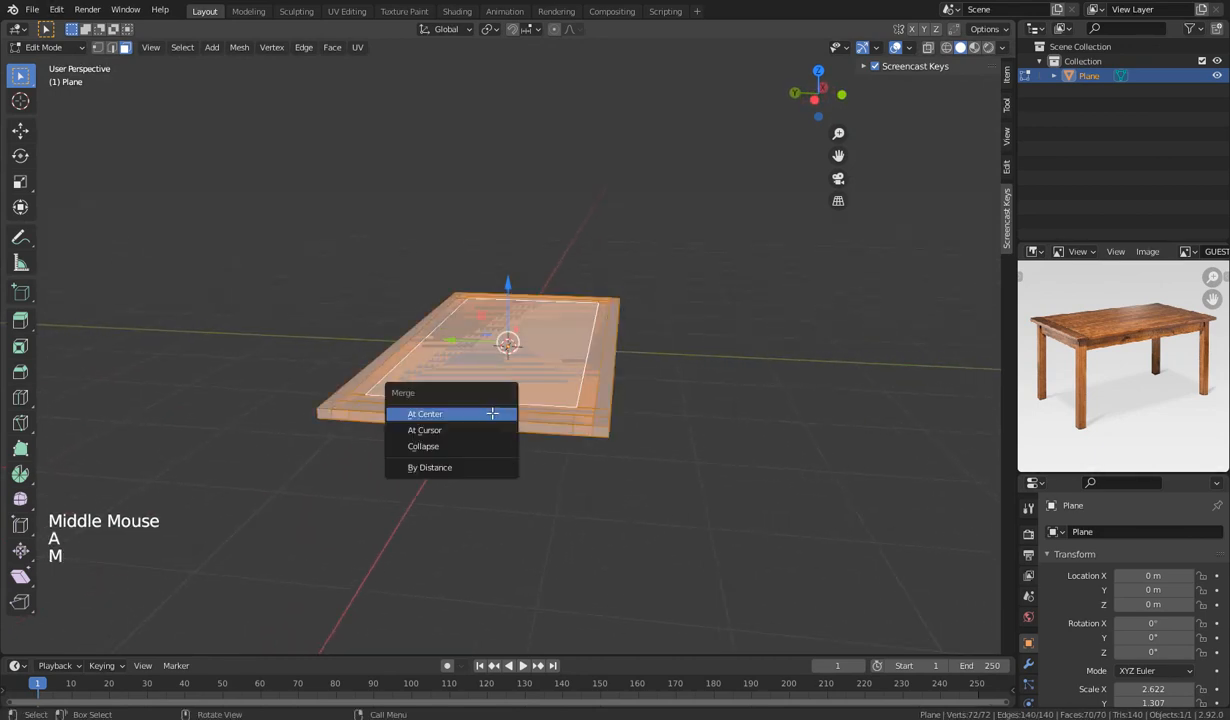
click(465, 470)
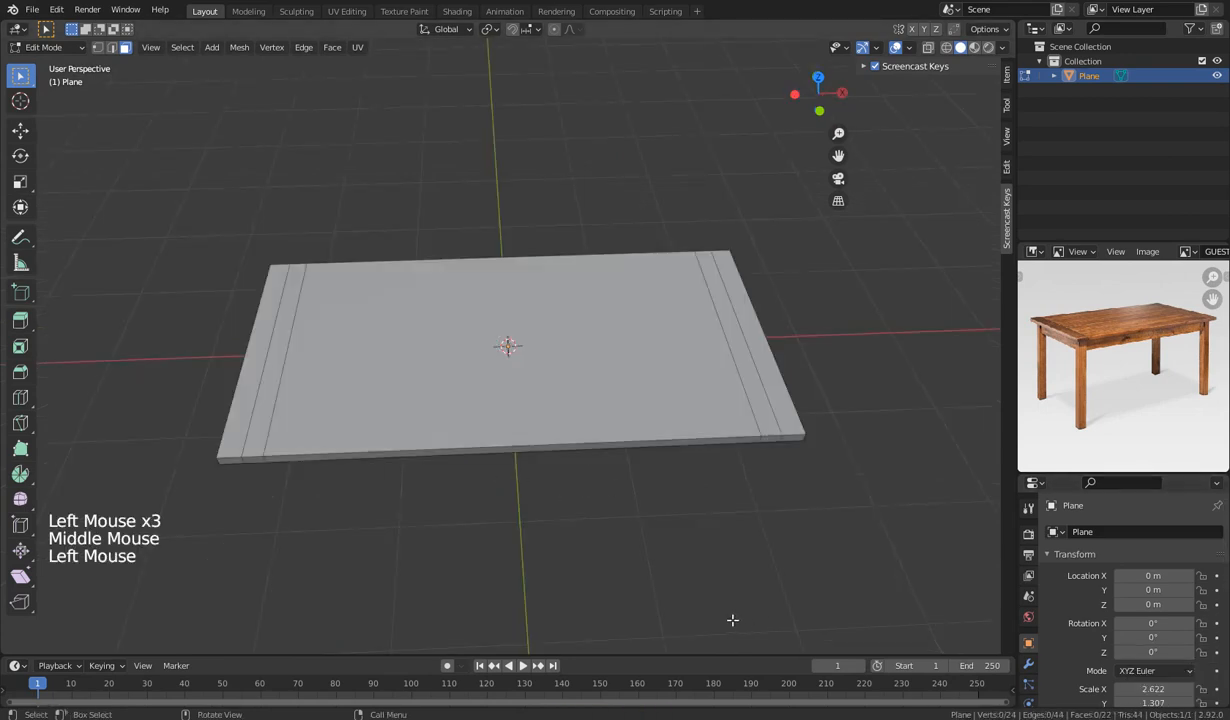
Select the large central face between the crosswise cuts and extrude it in place with no offset.
middle_drag(683, 544, 714, 513)
middle_drag(637, 494, 607, 504)
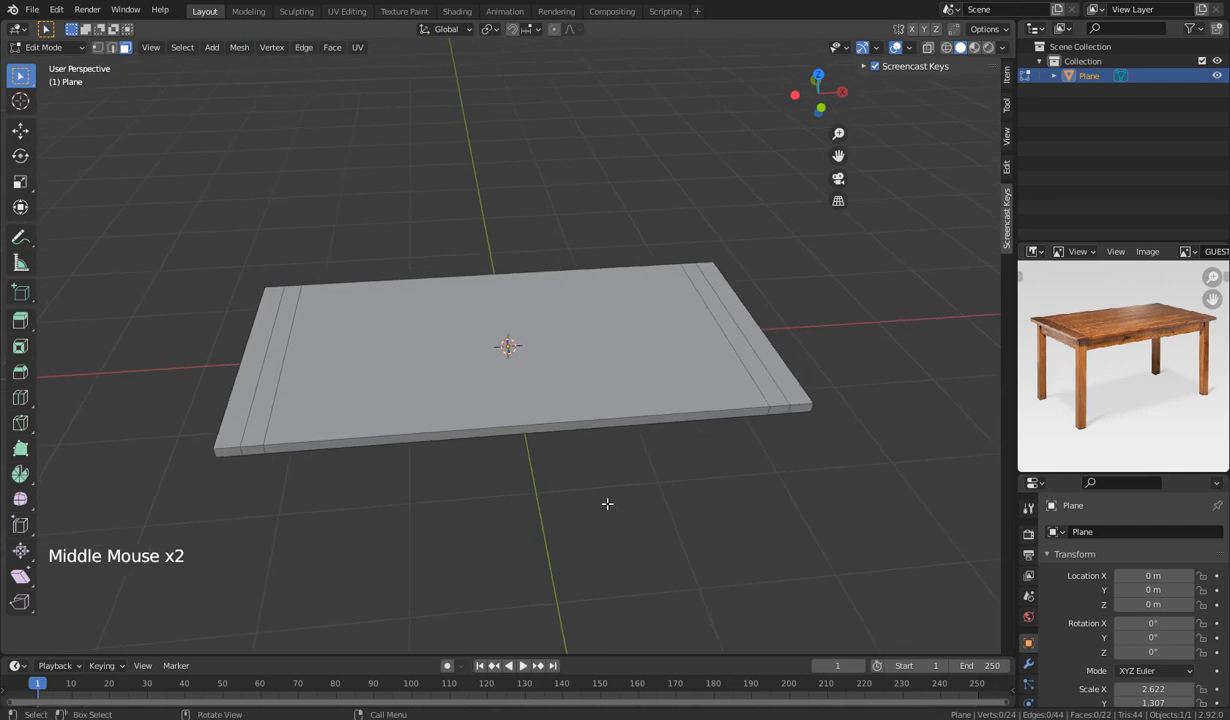
click(382, 409)
key(e)
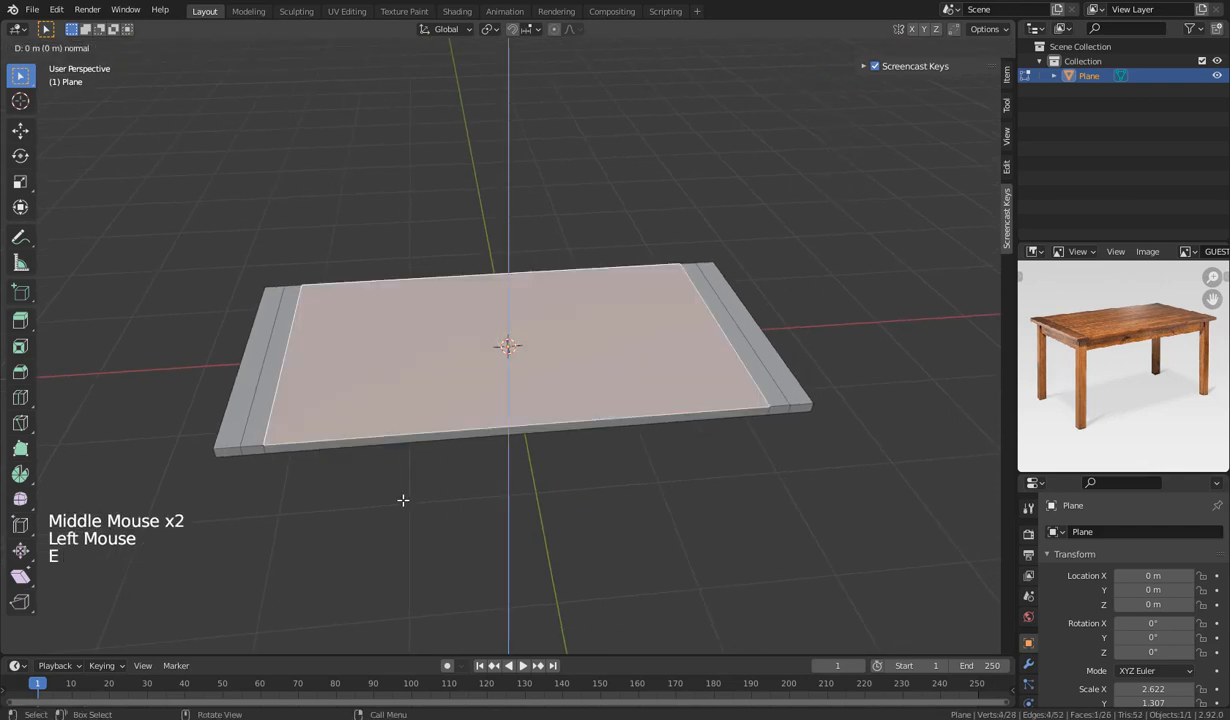
key(Escape)
click(457, 483)
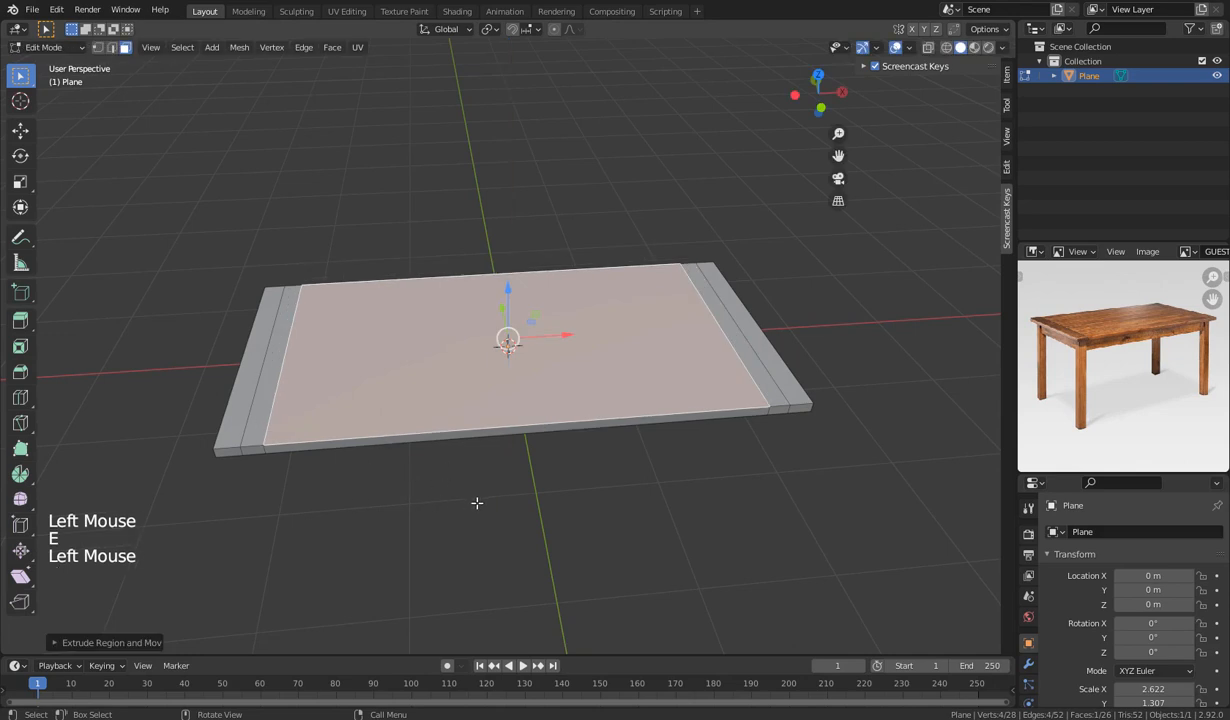
Delete the selected central face to look beneath it, and undo the deletion.
click(407, 363)
middle_drag(477, 444, 563, 505)
key(ctrl+z)
click(483, 397)
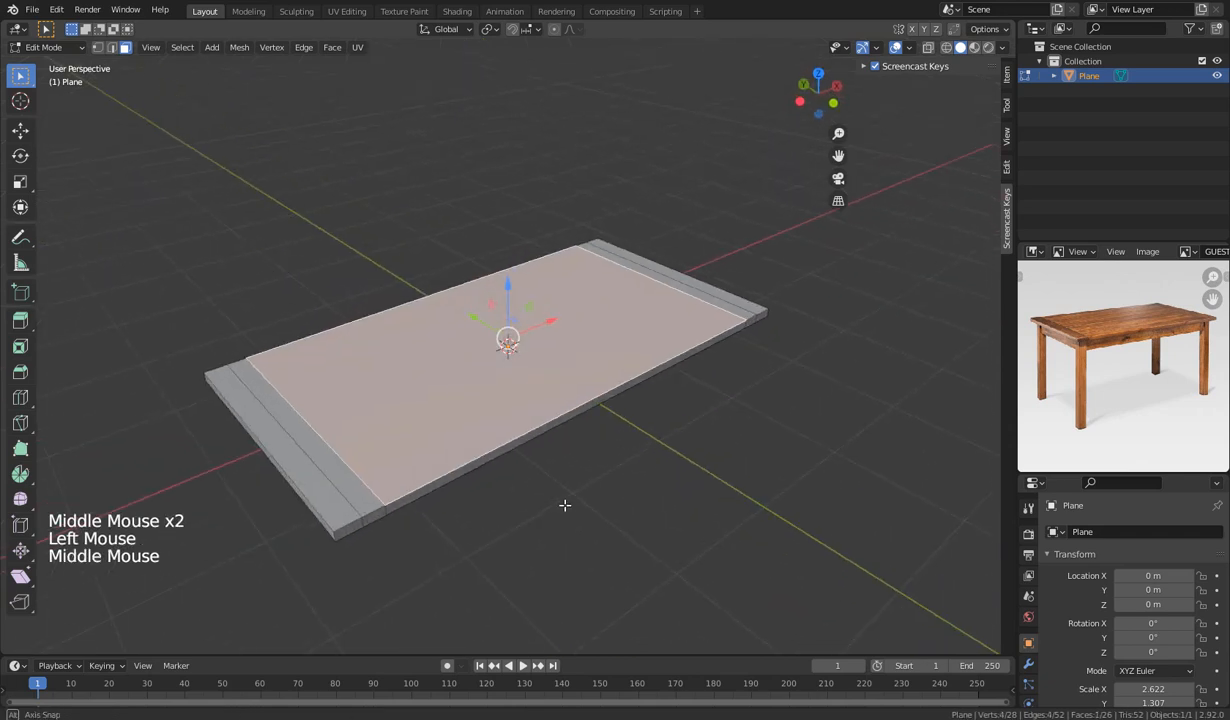
key(x)
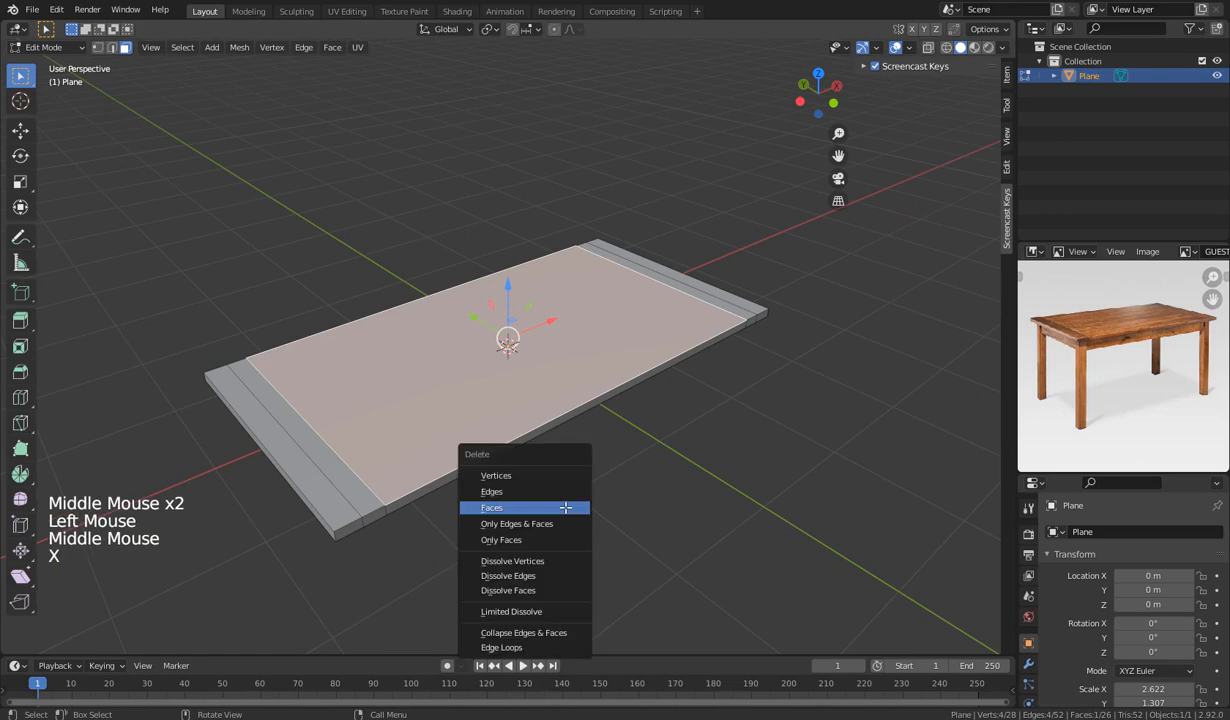
click(565, 507)
middle_drag(610, 494, 540, 520)
key(ctrl+z)
Add two lengthwise loop cuts to the tabletop again and scale them apart along Y, close to the long edges.
click(480, 460)
scroll(568, 546, down, 2)
scroll(540, 520, up, 2)
key(ctrl+r)
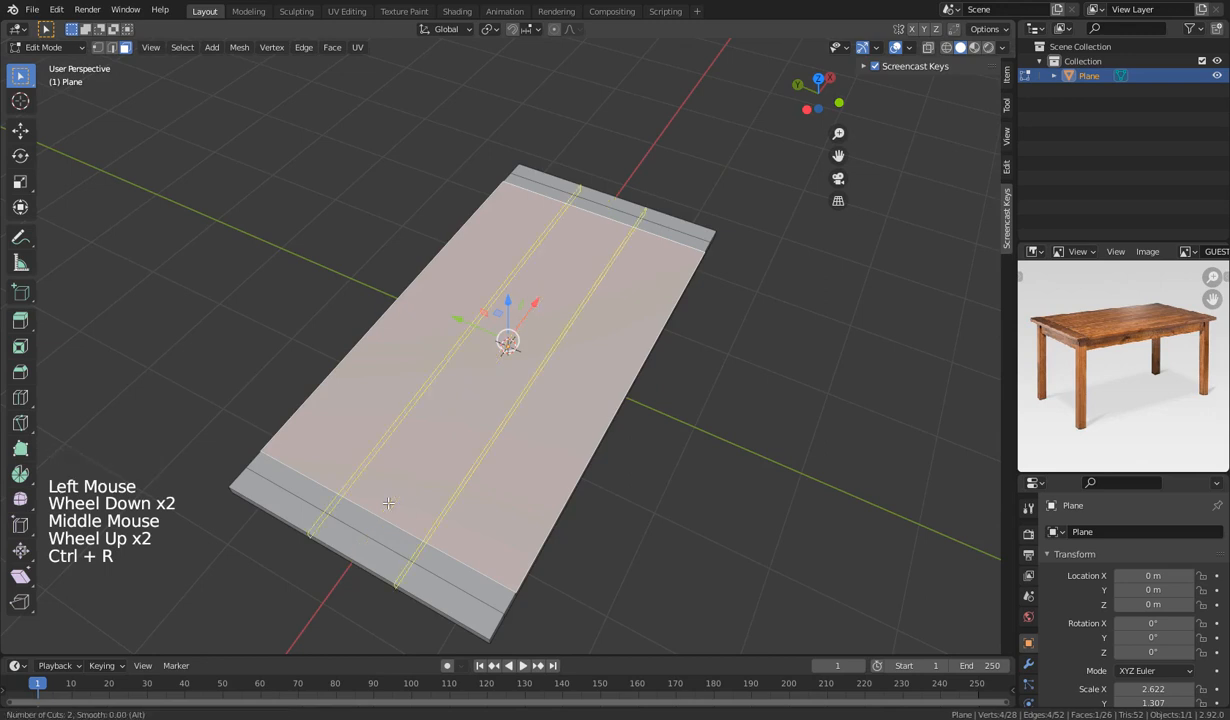
click(388, 503)
right_click(386, 501)
key(s)
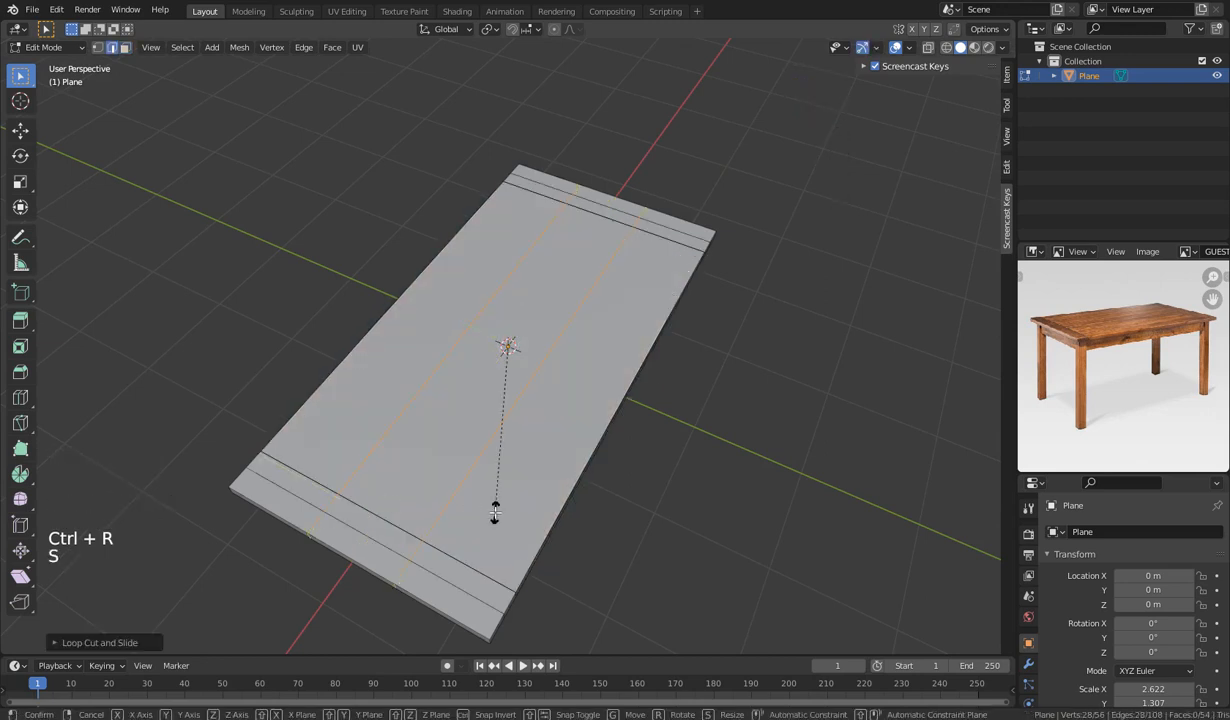
key(y)
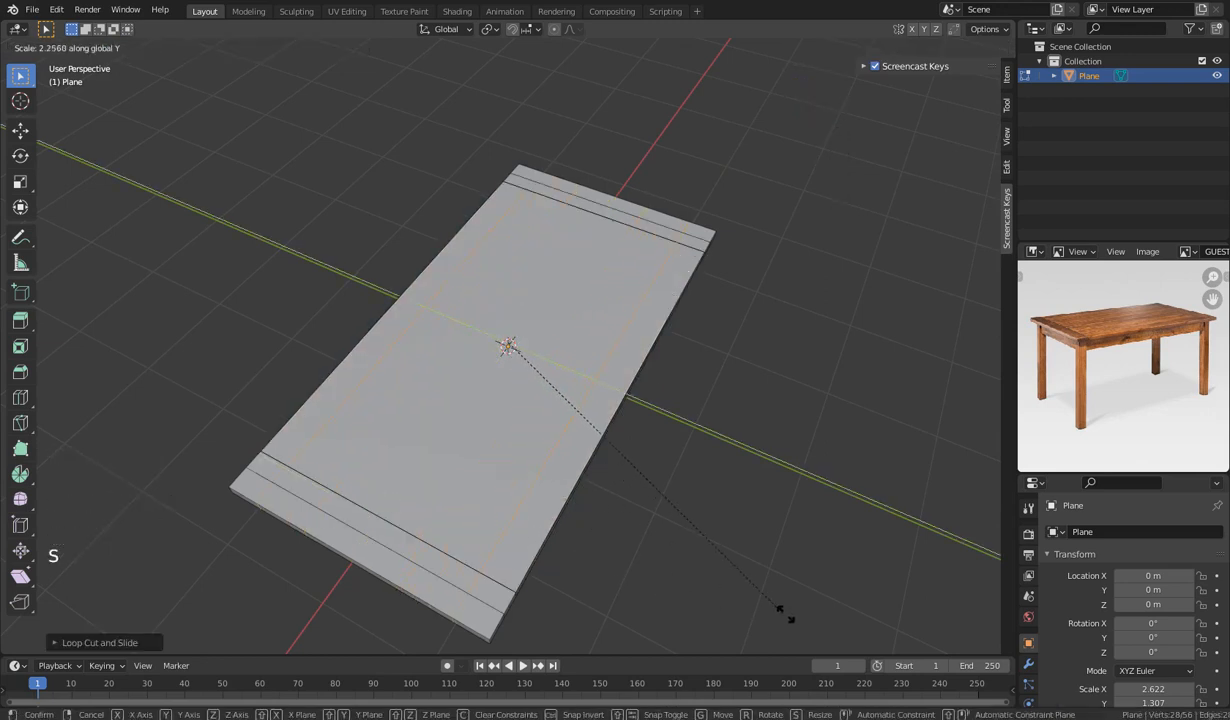
click(866, 636)
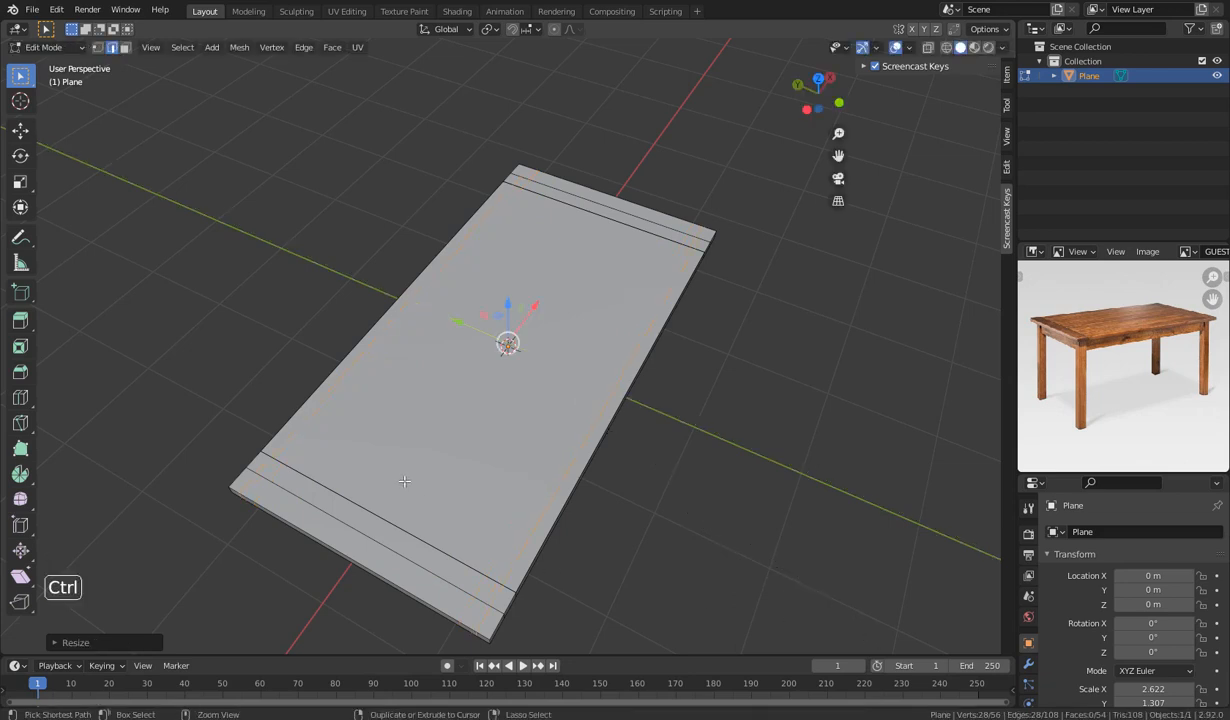
Add two more lengthwise loop cuts in the middle section and scale them apart along Y to just inside the outer lengthwise pair.
key(ctrl+r)
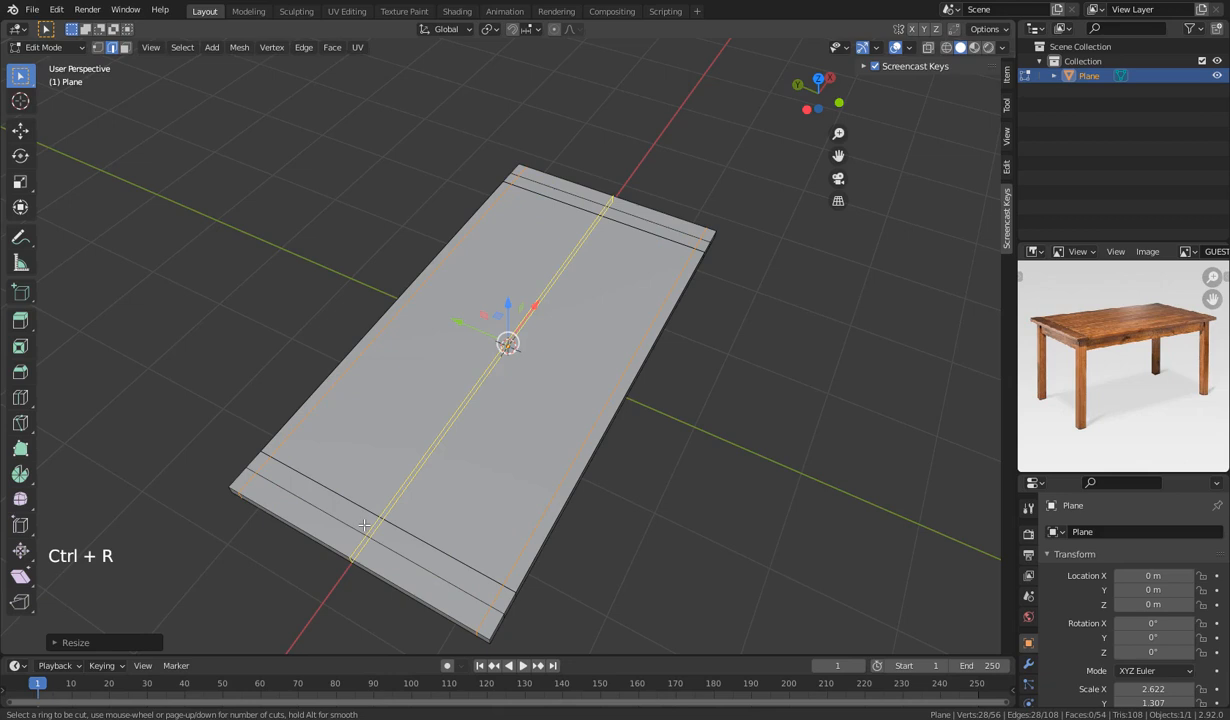
scroll(364, 526, up, 1)
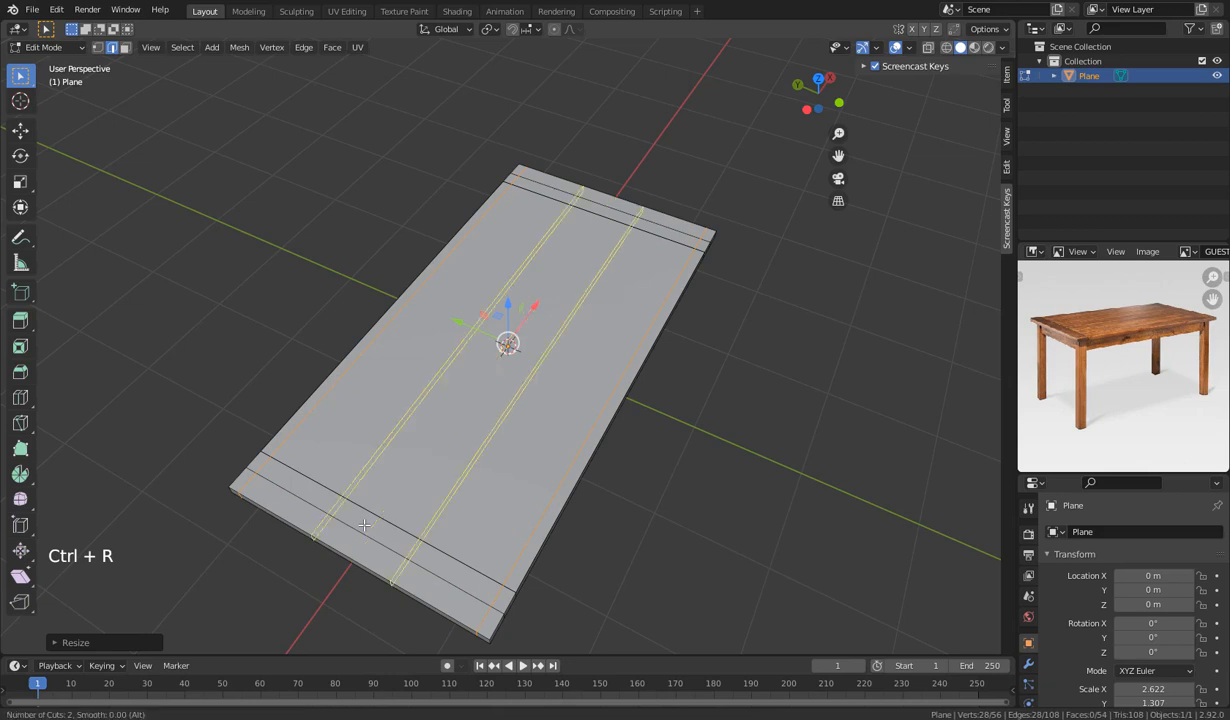
click(364, 526)
right_click(357, 513)
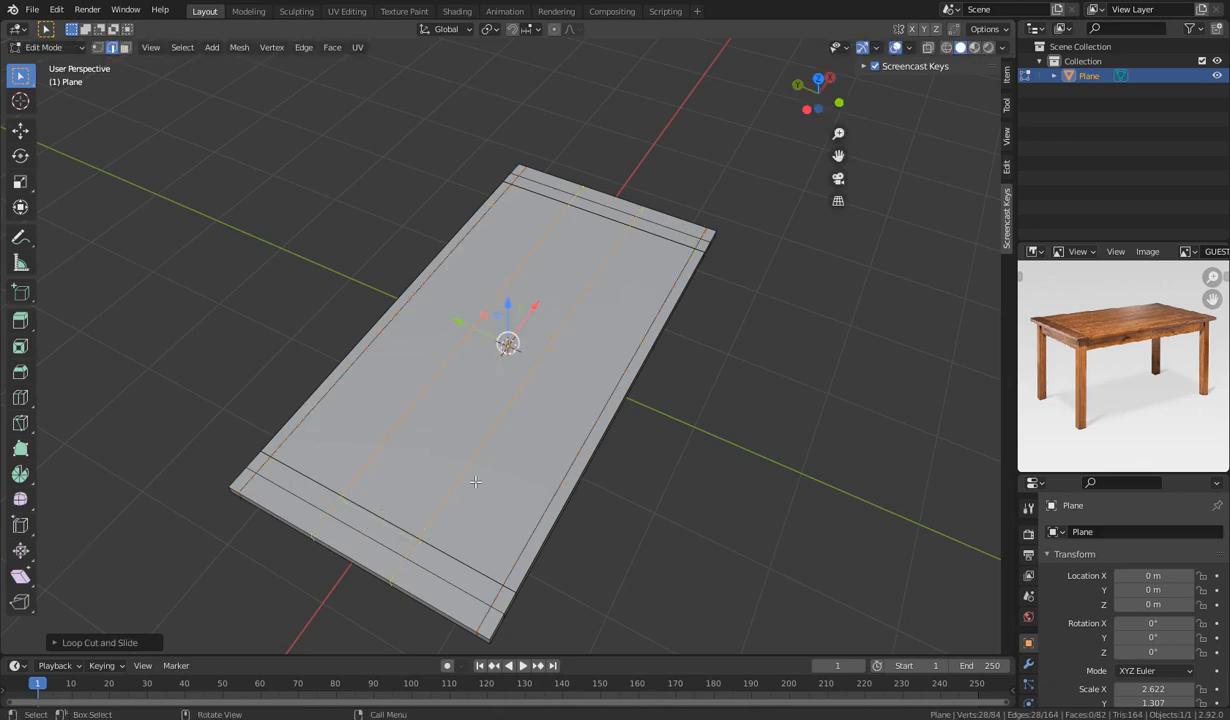
key(s)
key(y)
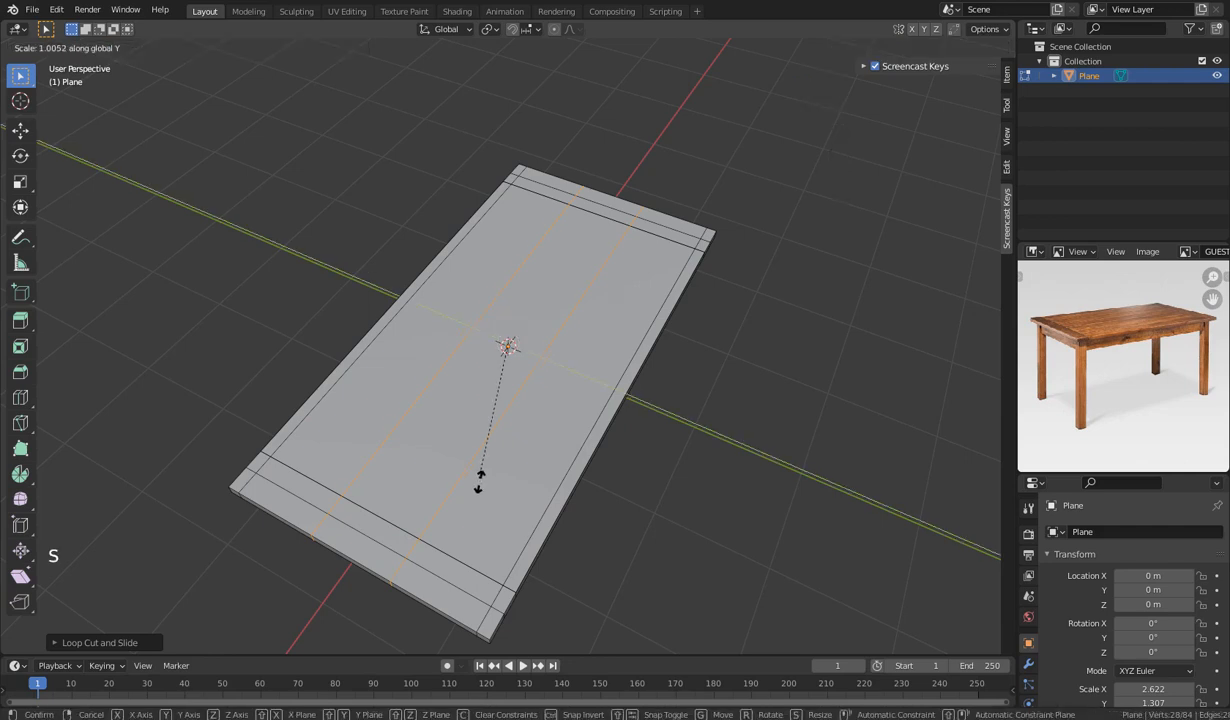
click(741, 629)
Switch the mesh selection mode to faces, with the tabletop's corner squares in view.
scroll(550, 491, down, 2)
middle_drag(550, 491, 450, 445)
scroll(472, 431, up, 1)
click(125, 47)
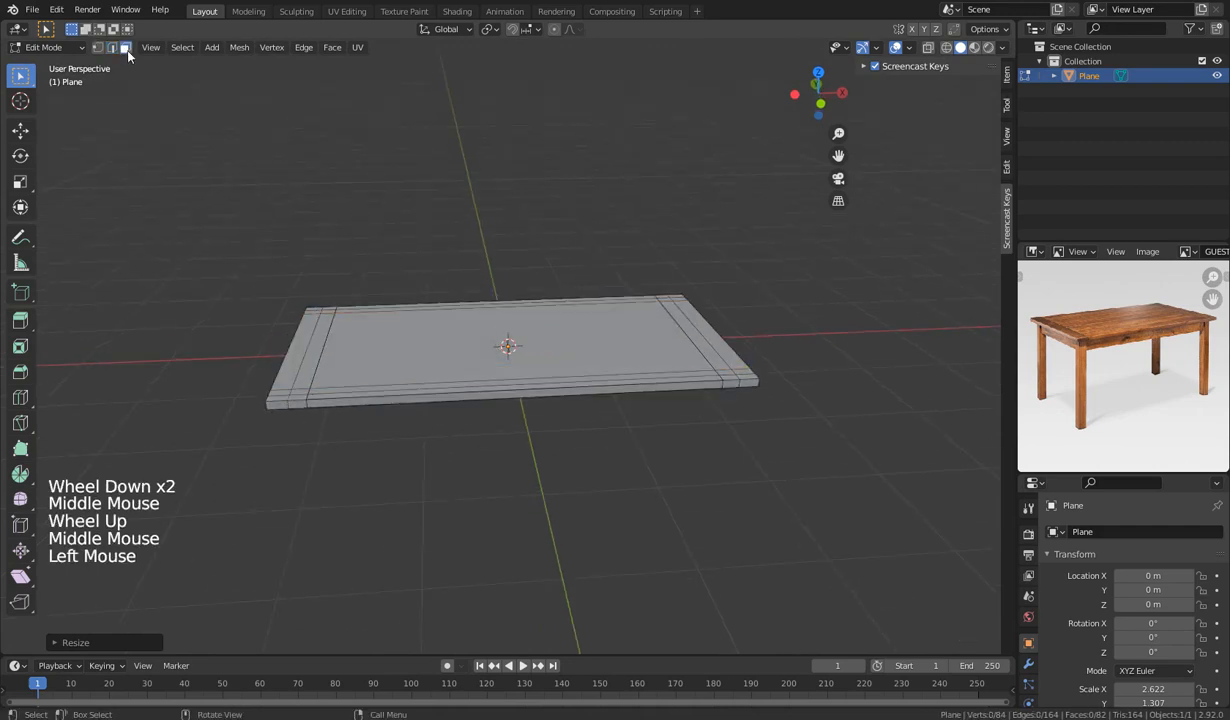
middle_drag(453, 497, 266, 316)
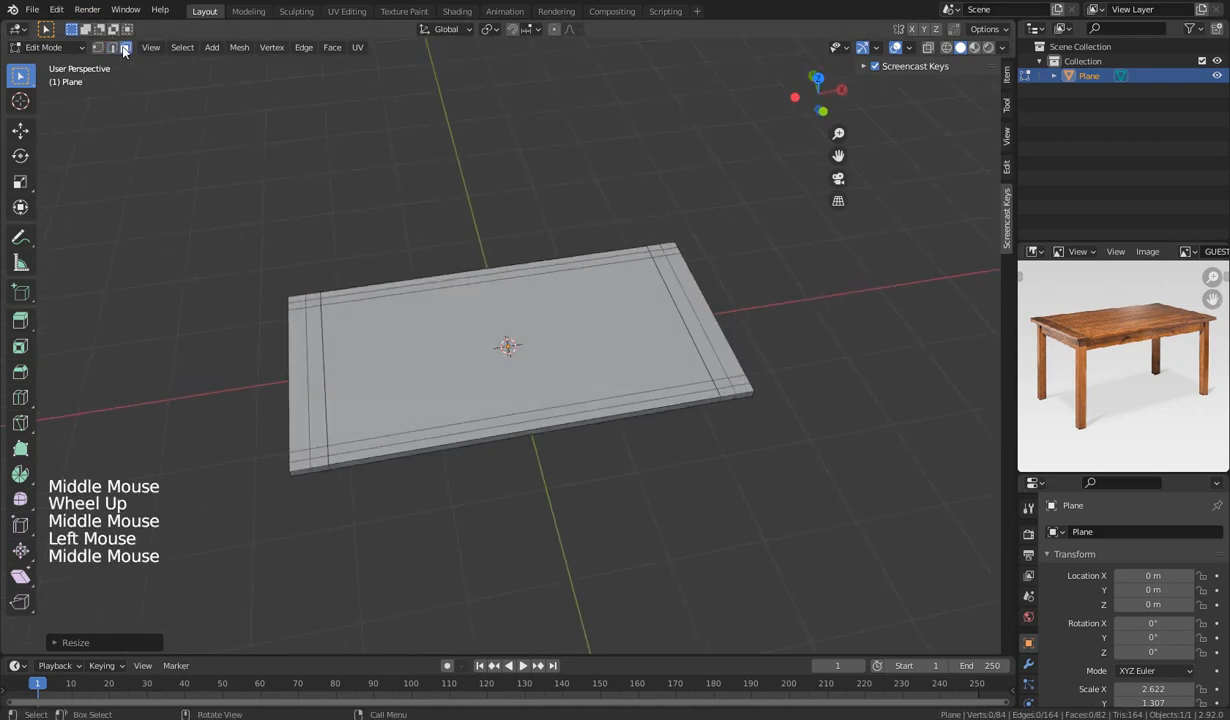
Select the four leg-sized corner squares on the upper side of the tabletop.
click(313, 455)
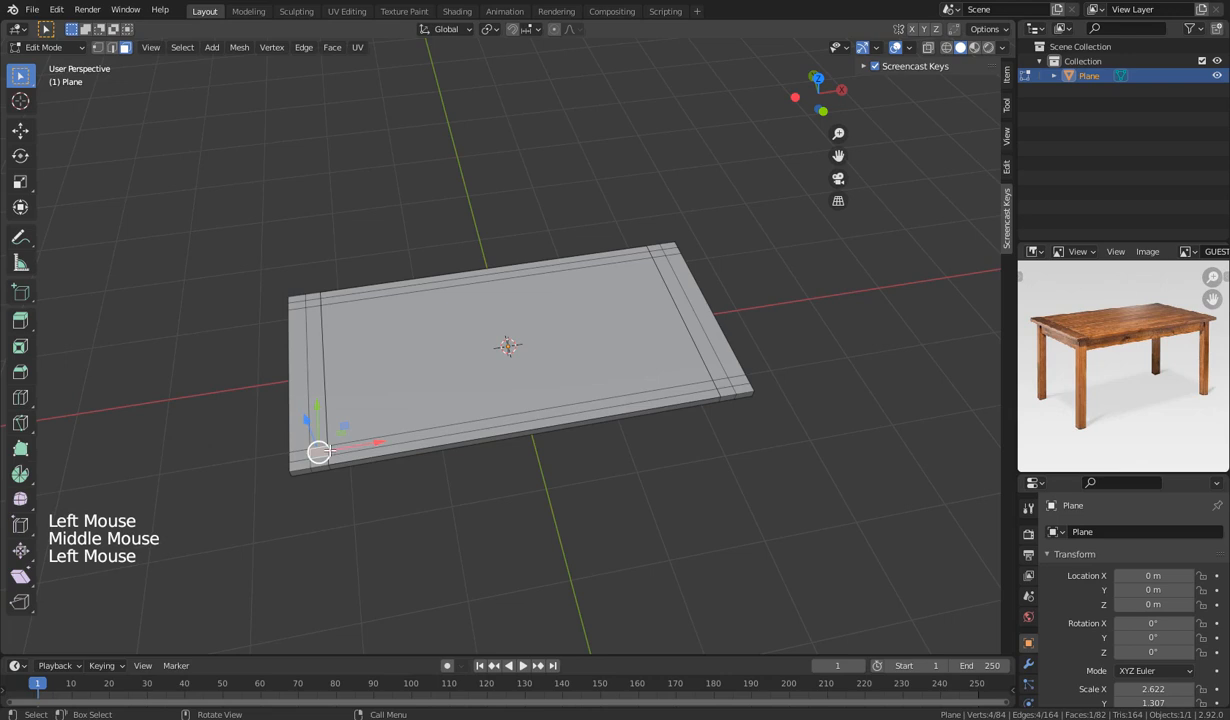
shift+click(313, 302)
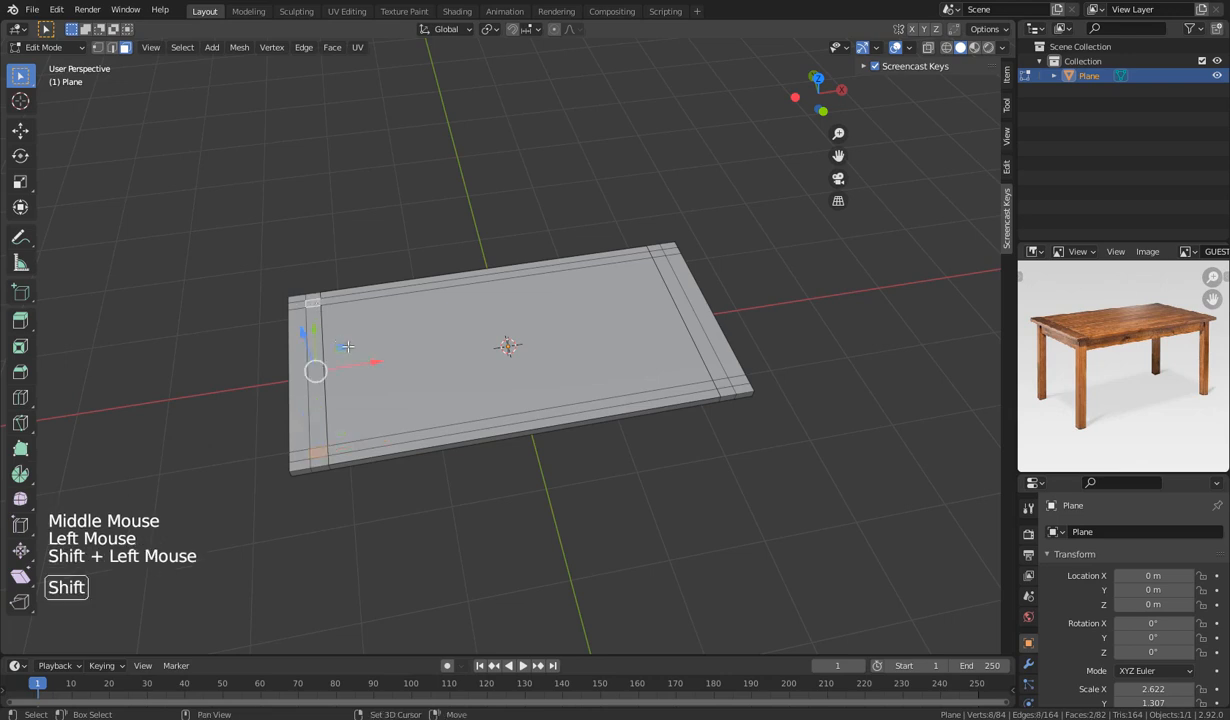
shift+click(658, 253)
shift+click(722, 386)
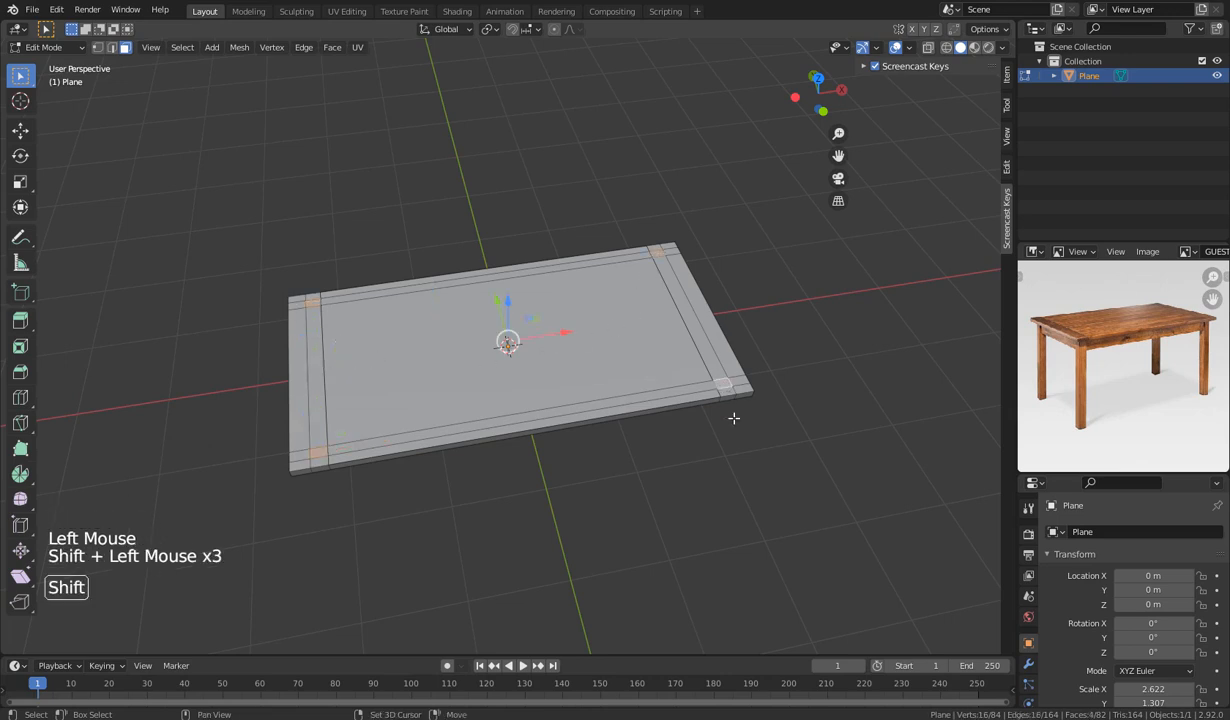
middle_drag(733, 417, 587, 510)
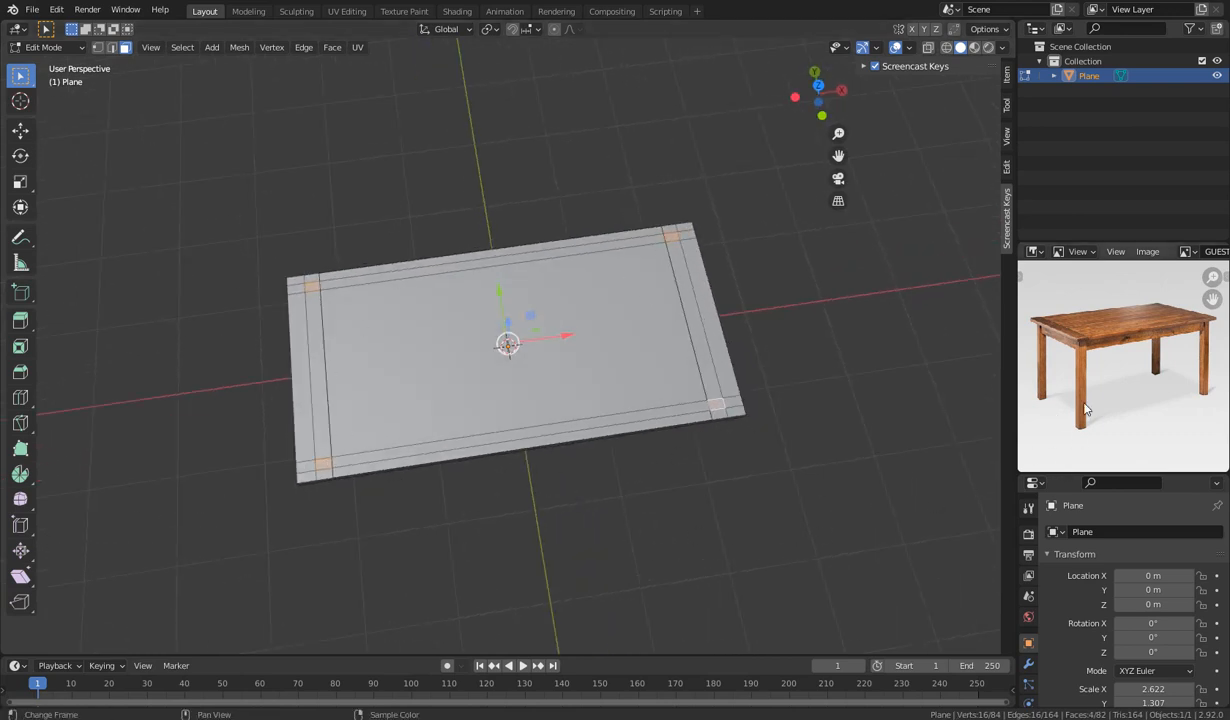
Select the four leg-sized corner squares on the underside of the tabletop instead.
middle_drag(250, 461, 435, 333)
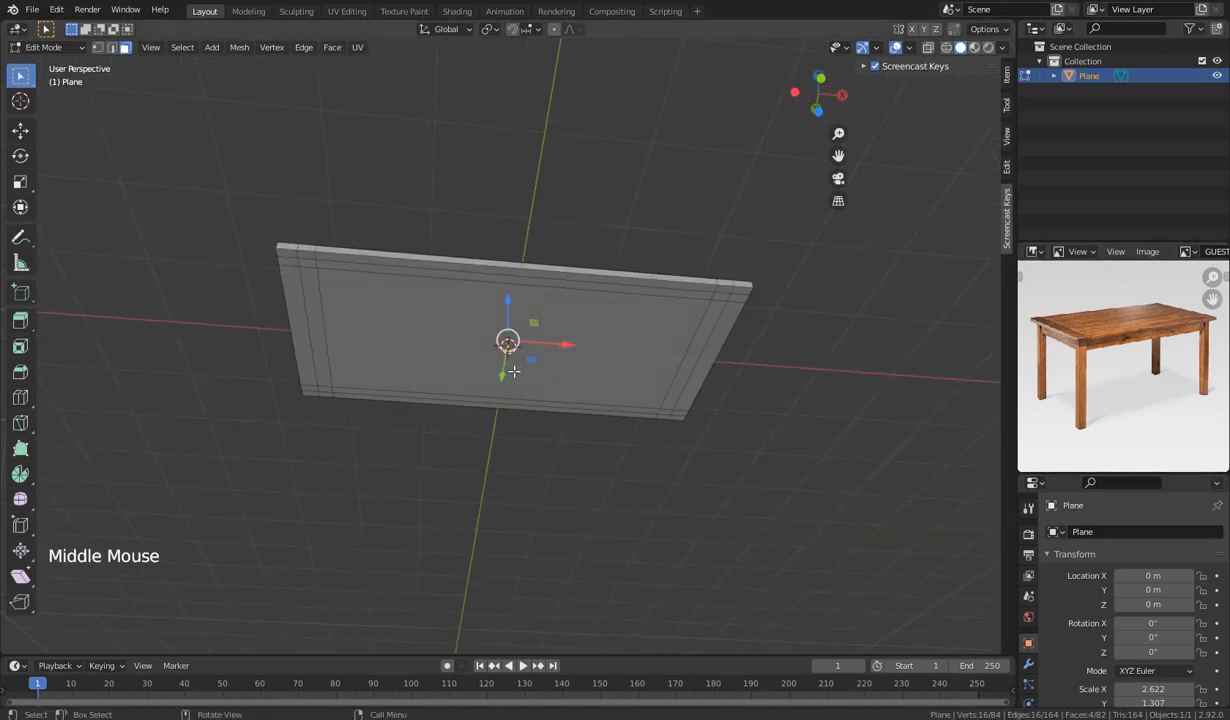
middle_drag(513, 371, 508, 585)
middle_drag(406, 461, 342, 228)
click(342, 228)
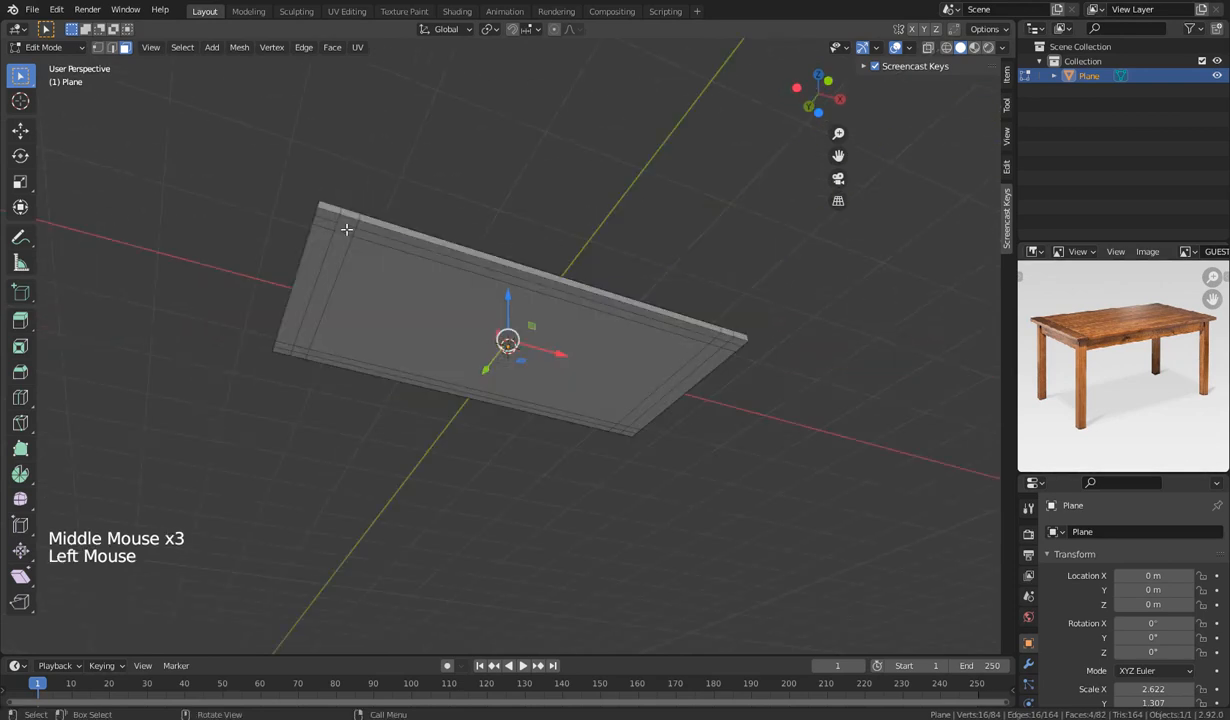
shift+click(297, 348)
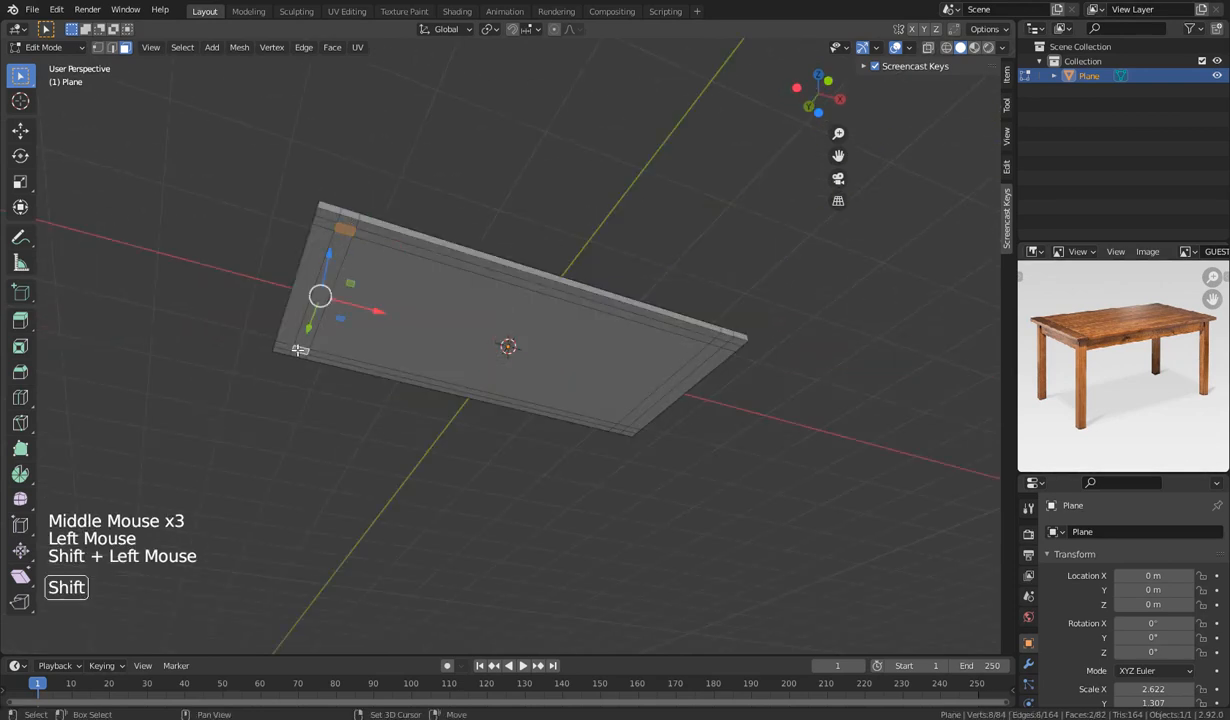
shift+click(621, 427)
shift+click(721, 343)
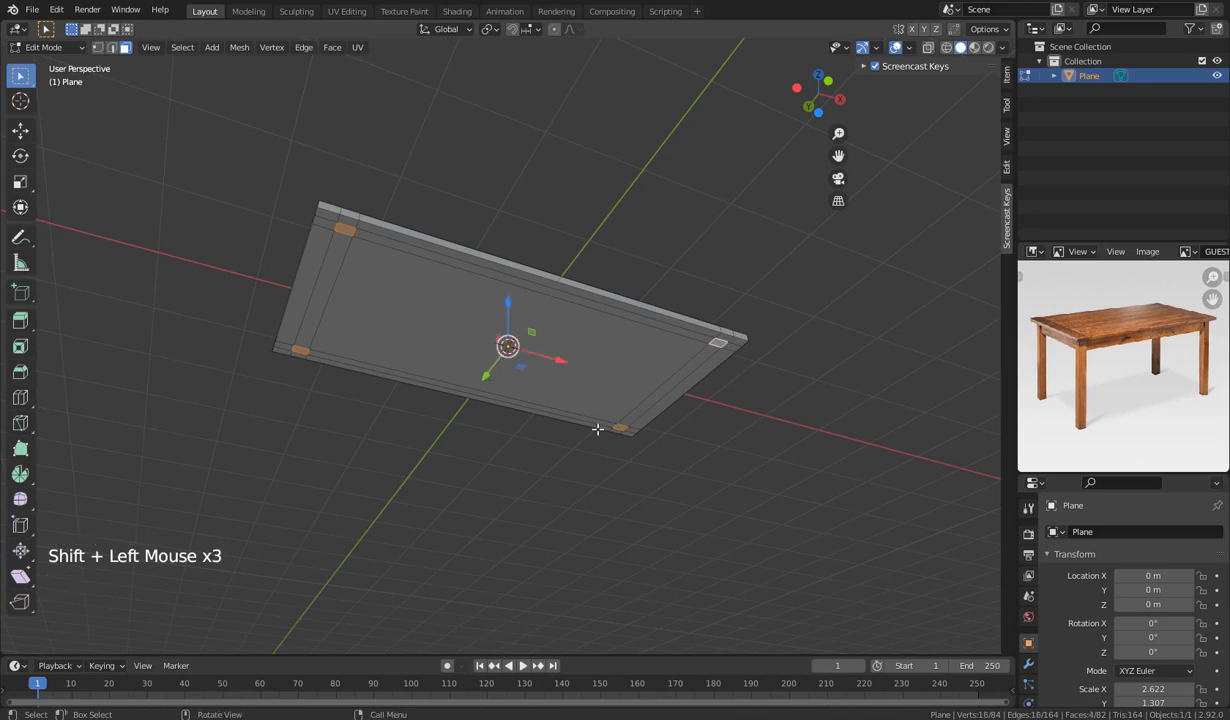
Extrude the four selected underside squares straight down to form the table legs.
middle_drag(599, 426, 542, 521)
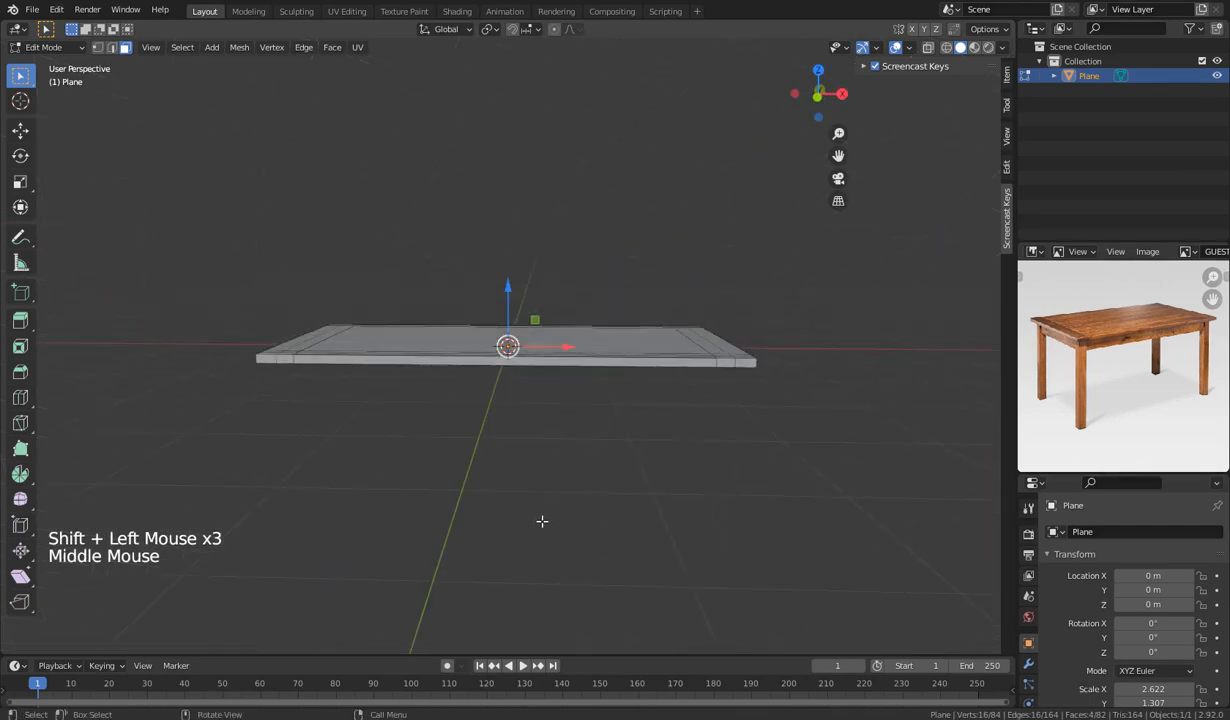
key(e)
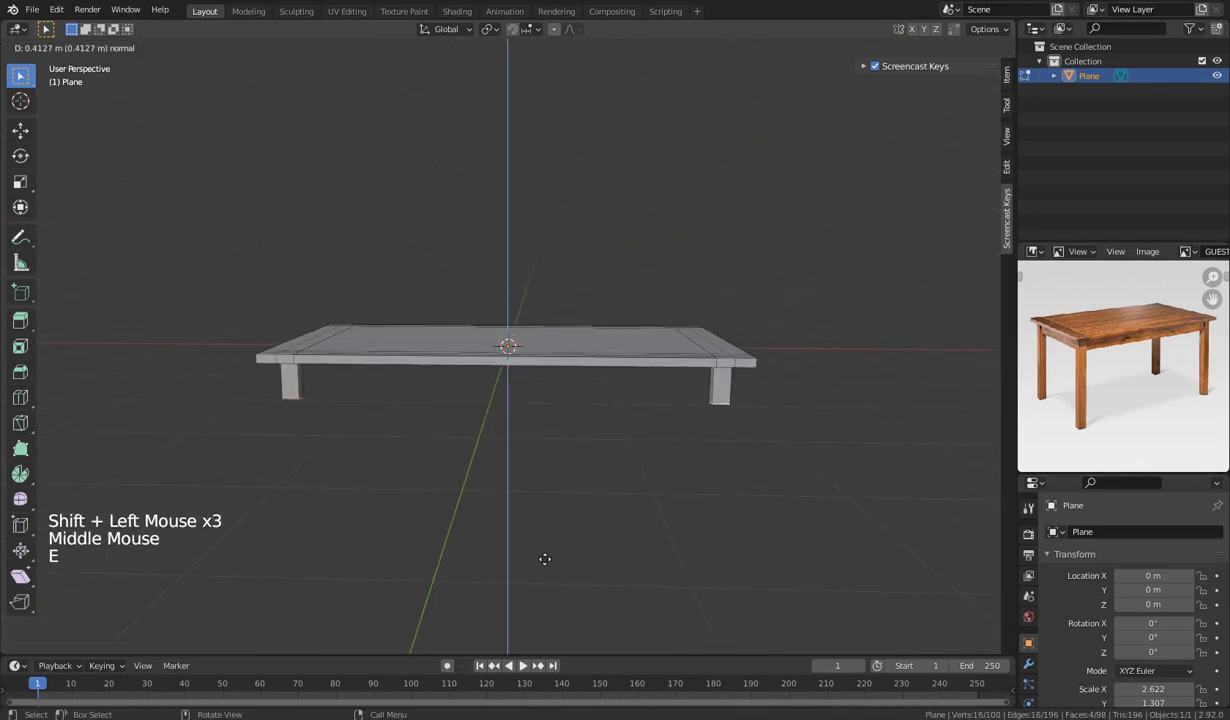
click(515, 89)
scroll(515, 89, down, 2)
middle_drag(515, 89, 547, 212)
In front view, shorten the legs by moving their end faces up along Z, and return to Object Mode to view the table.
key(KP_1)
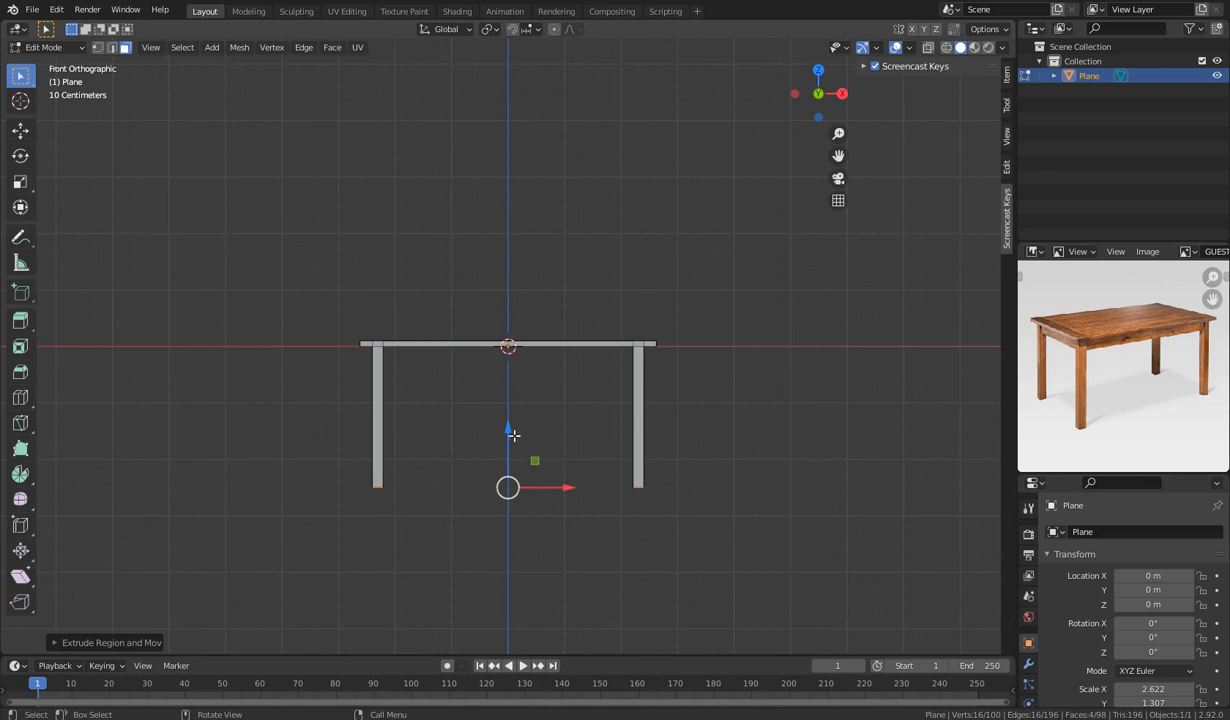
drag(512, 435, 506, 393)
middle_drag(506, 400, 629, 491)
scroll(744, 487, up, 3)
scroll(740, 485, up, 1)
key(Tab)
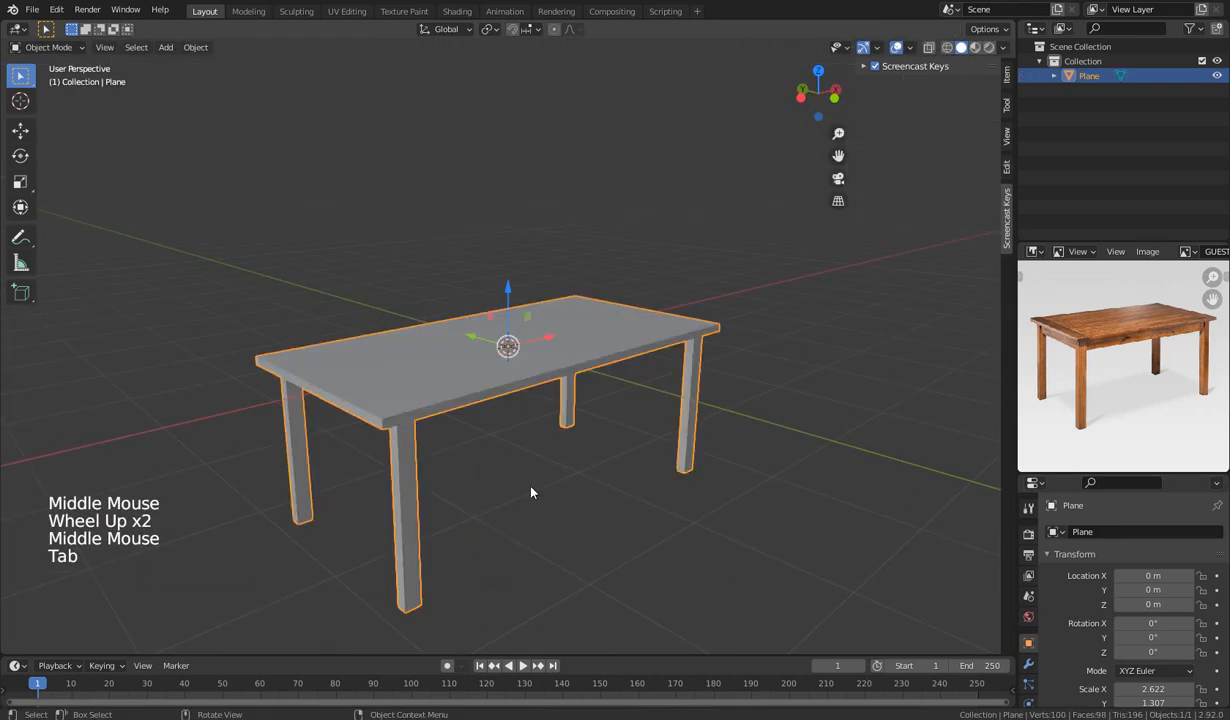
mouse_move(531, 492)
middle_down()
mouse_move(420, 552)
mouse_move(538, 423)
mouse_move(681, 415)
mouse_move(713, 455)
mouse_move(673, 461)
mouse_move(659, 445)
mouse_move(555, 478)
mouse_move(520, 521)
mouse_move(461, 502)
mouse_move(545, 498)
middle_up()
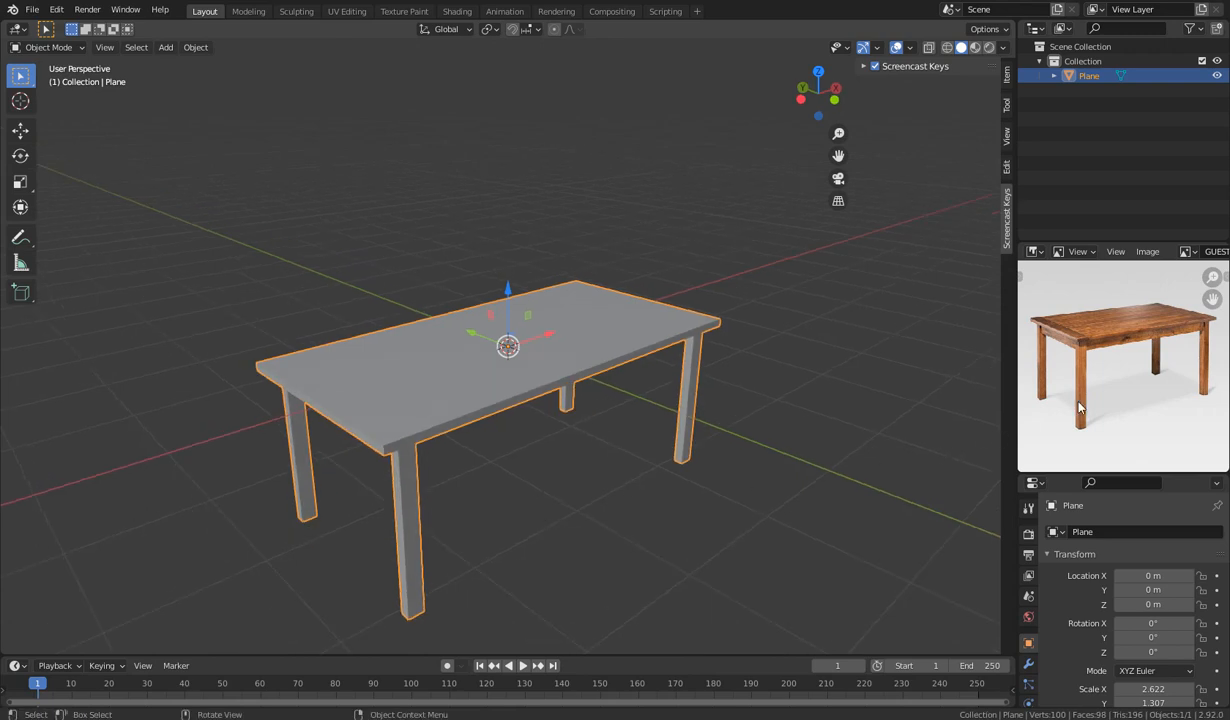
In Edit Mode, select the four long strips between the legs on the underside of the tabletop.
key(Tab)
middle_drag(560, 360, 546, 440)
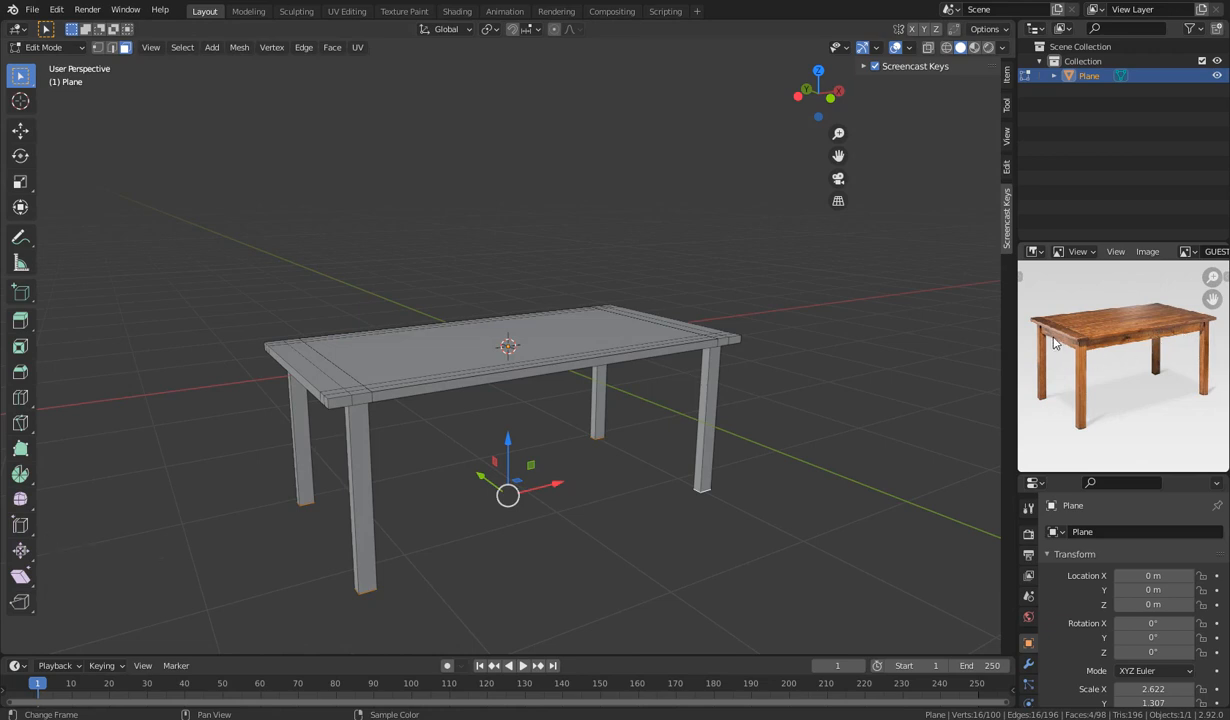
middle_drag(556, 415, 436, 275)
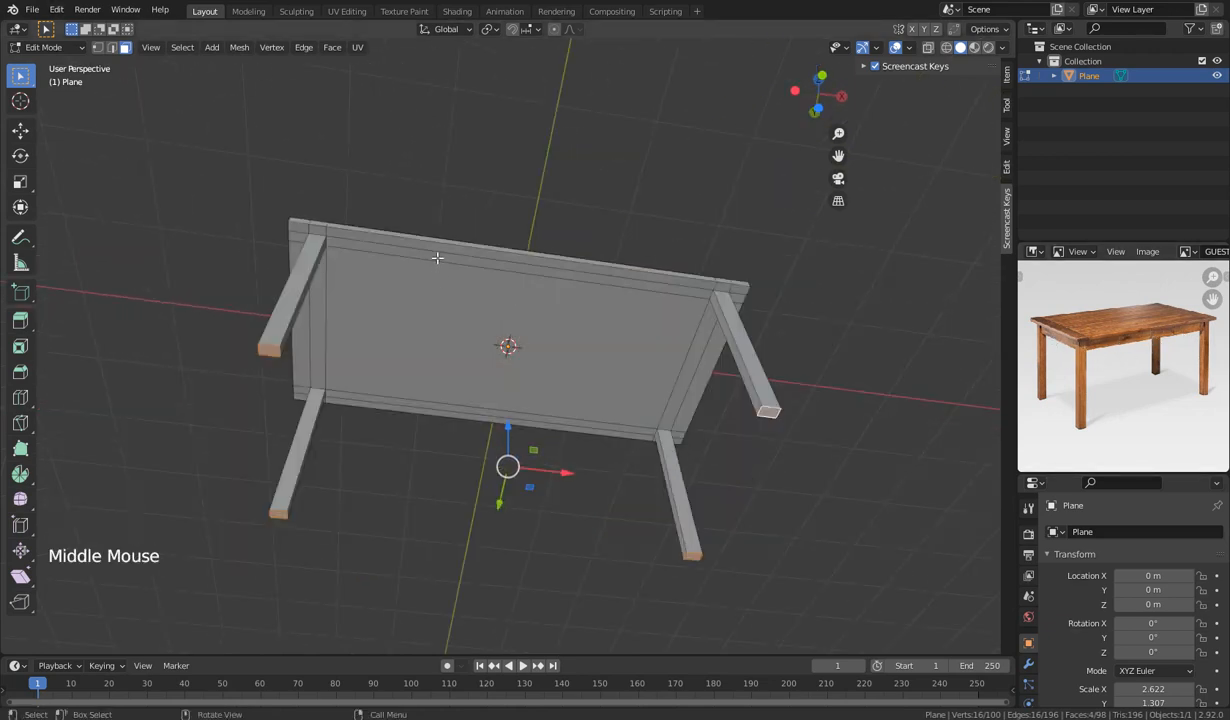
click(437, 258)
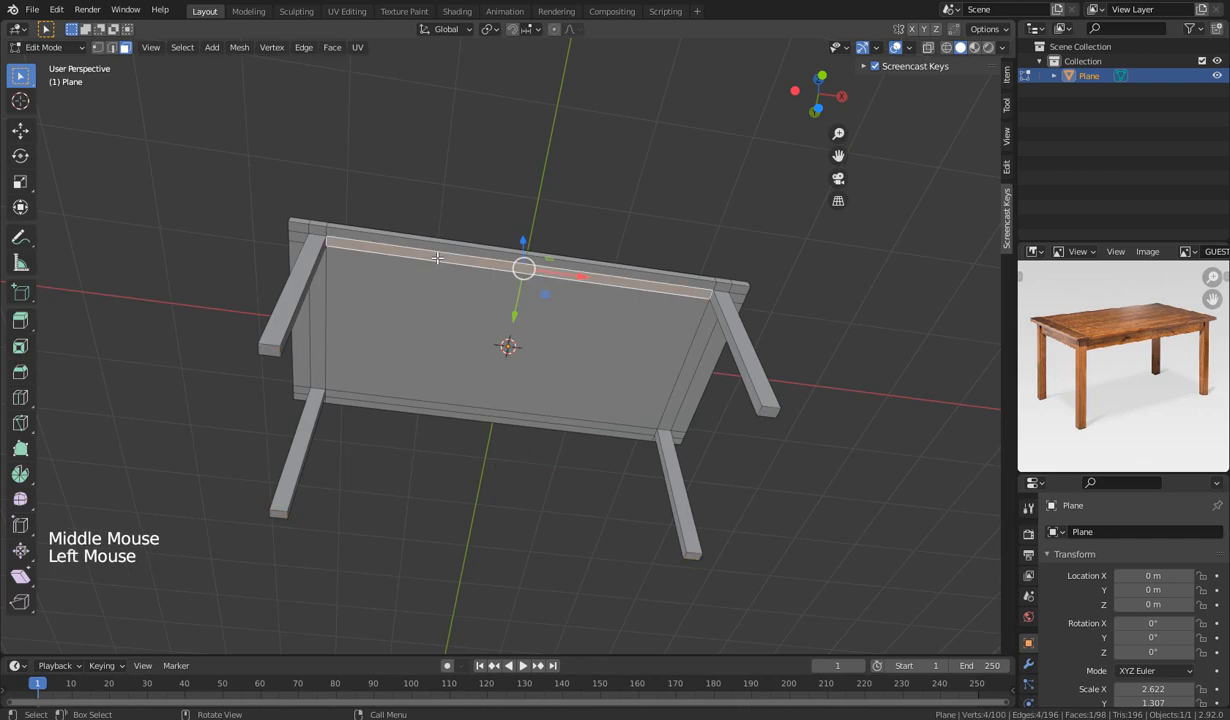
shift+click(457, 408)
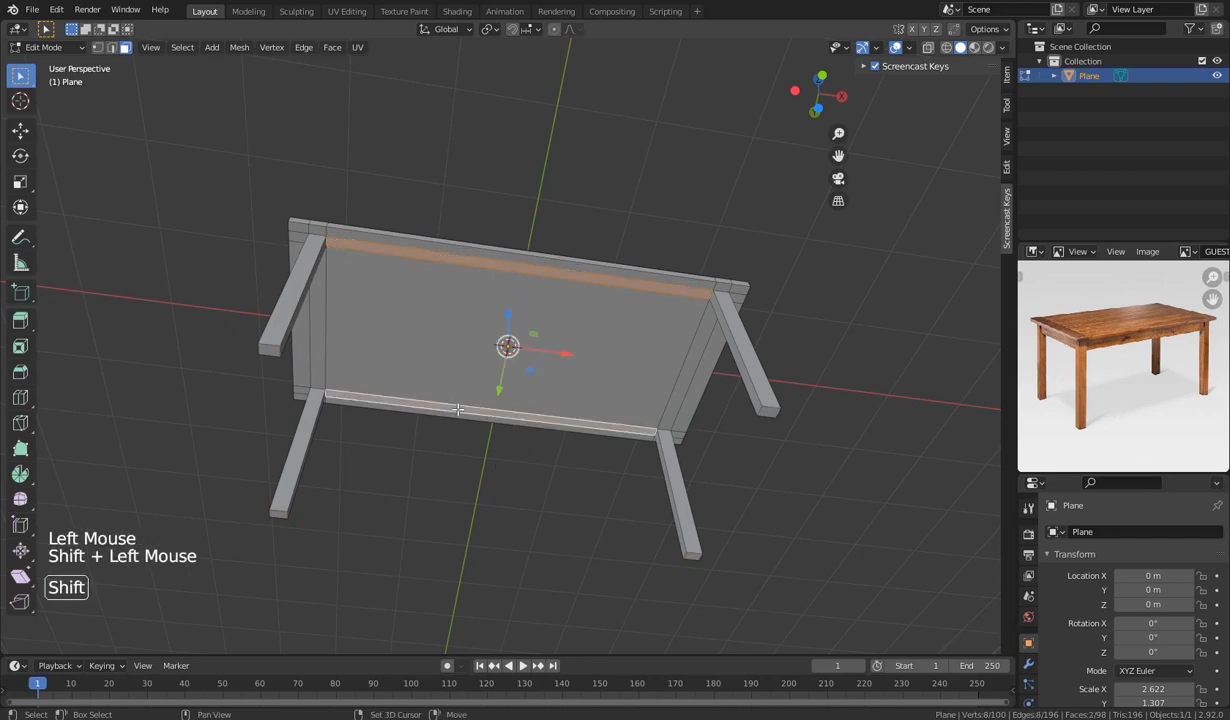
shift+click(310, 345)
shift+click(667, 348)
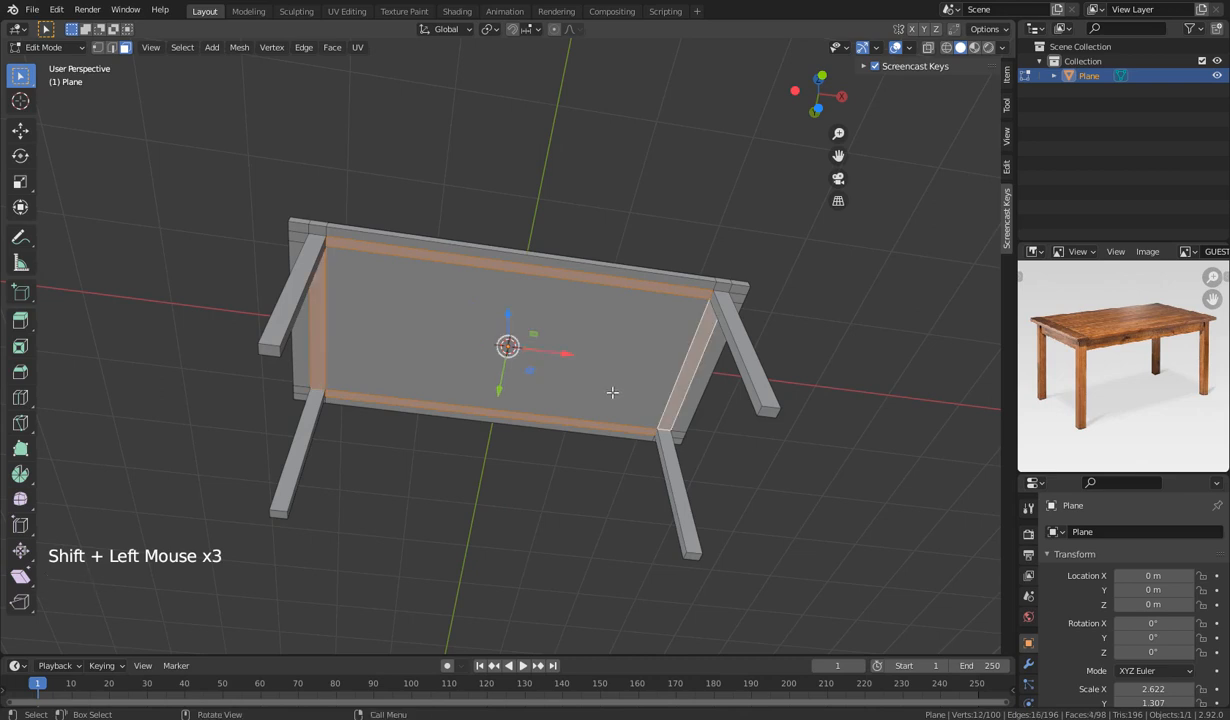
Extrude the four selected strips down a short distance as the apron between the legs, and return to Object Mode.
middle_drag(612, 392, 686, 478)
key(e)
click(577, 504)
scroll(577, 504, down, 1)
click(686, 478)
middle_drag(675, 429, 388, 408)
key(Tab)
click(561, 479)
middle_drag(872, 416, 667, 456)
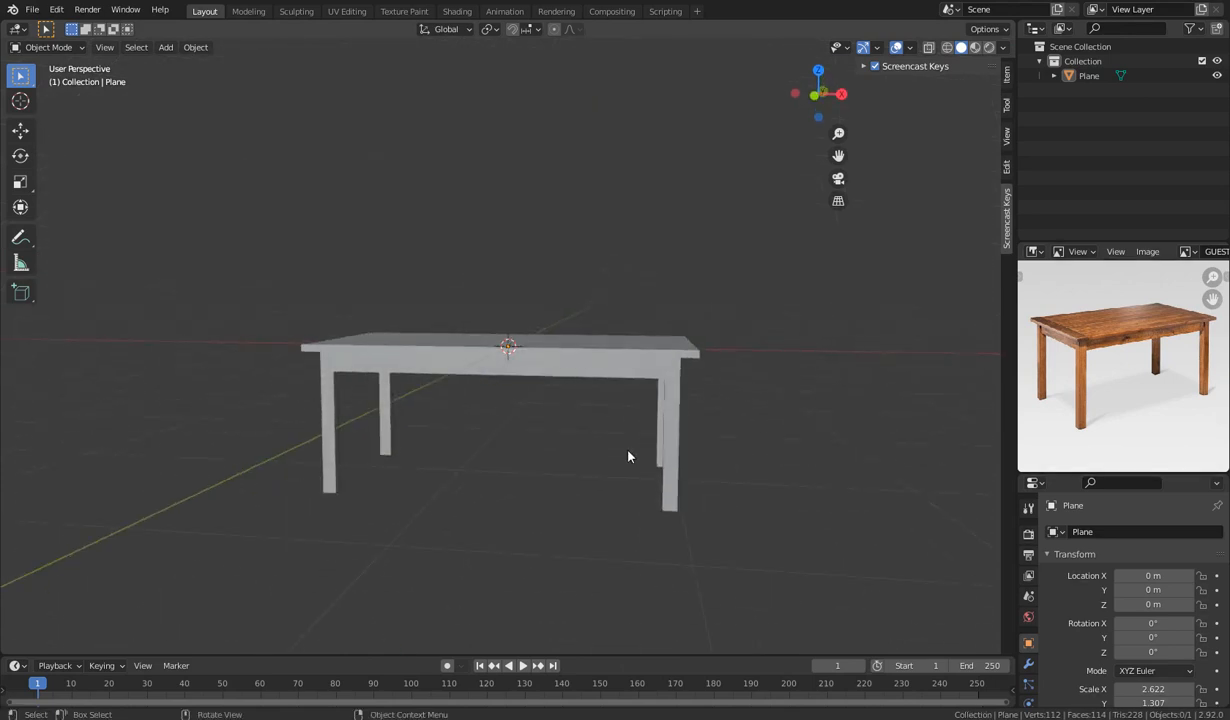
Move the finished table along X to about -13.94 m, clearing the space around the origin.
scroll(494, 412, down, 1)
middle_drag(494, 412, 557, 441)
scroll(457, 500, down, 1)
middle_click(456, 494)
scroll(460, 488, up, 2)
scroll(530, 401, down, 1)
click(552, 375)
scroll(544, 430, down, 3)
scroll(544, 430, down, 1)
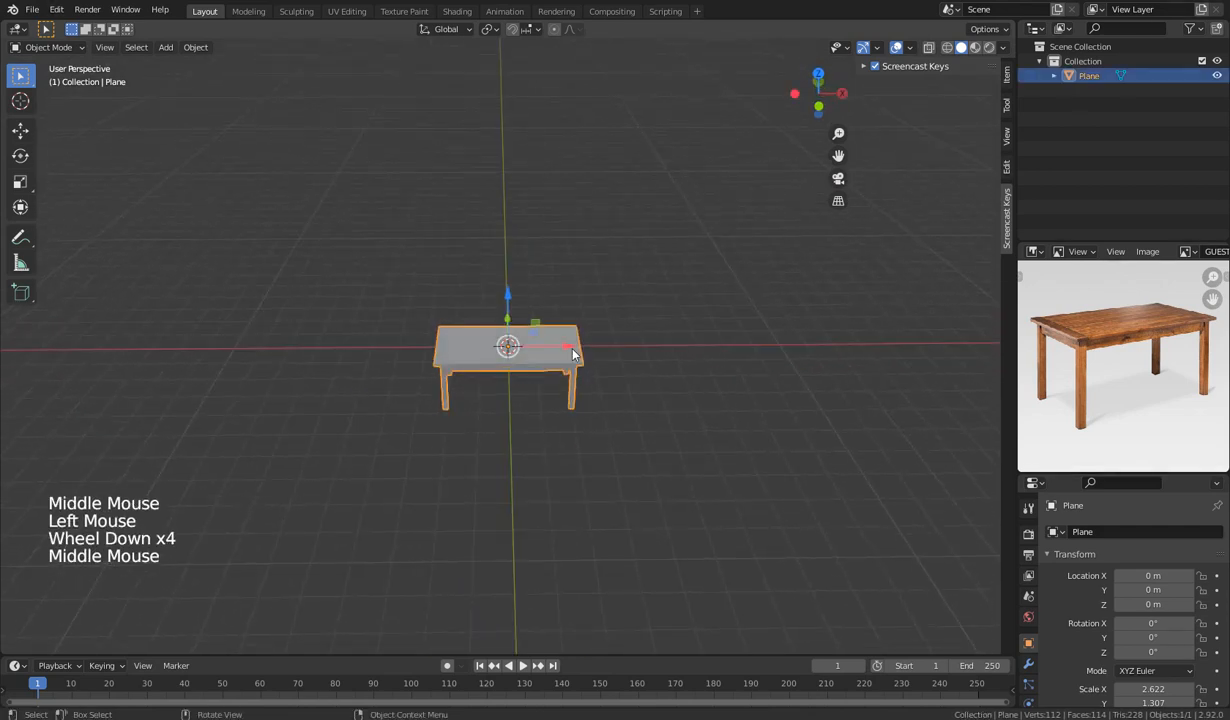
drag(568, 347, 185, 350)
middle_drag(574, 470, 552, 448)
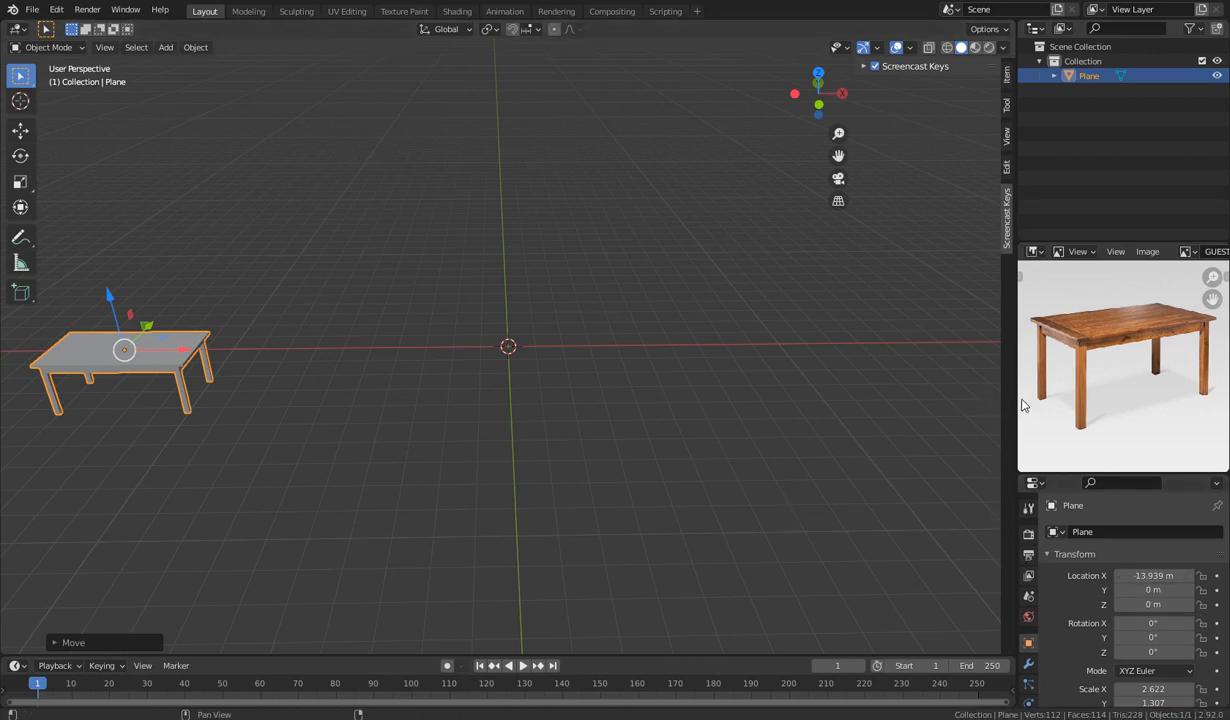
Widen the image editor area and unlink the table reference photo from it.
drag(1006, 400, 946, 396)
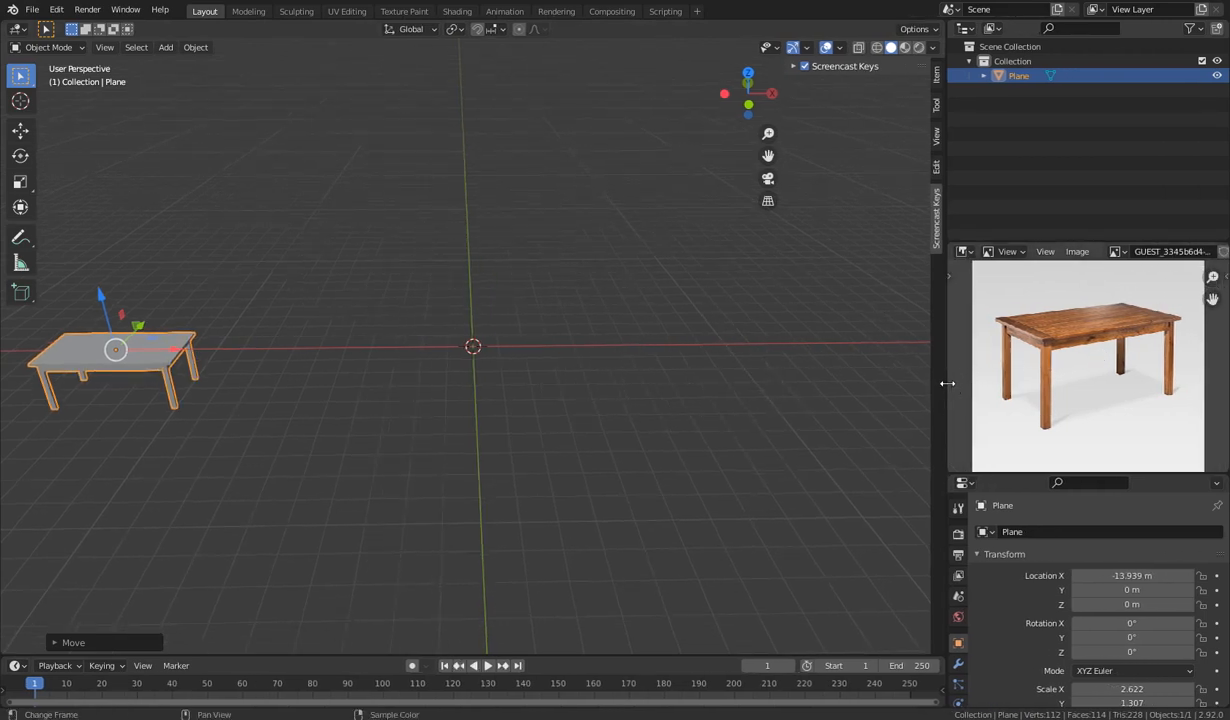
drag(947, 383, 871, 383)
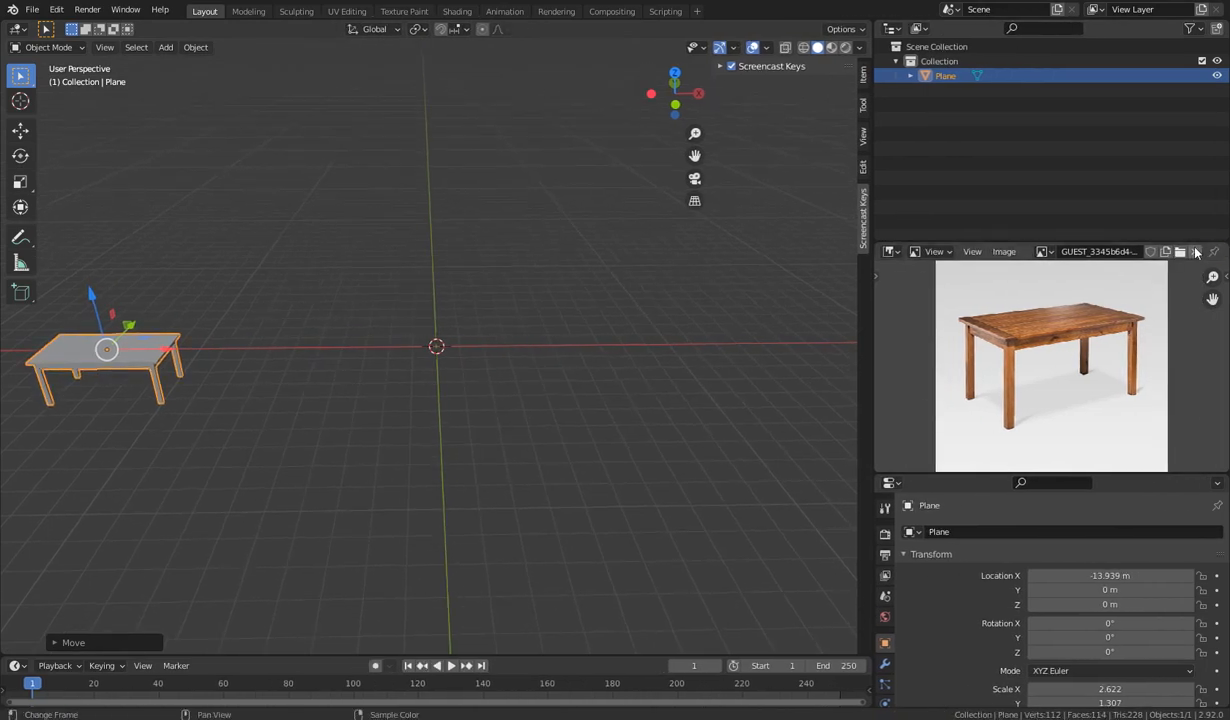
click(1196, 252)
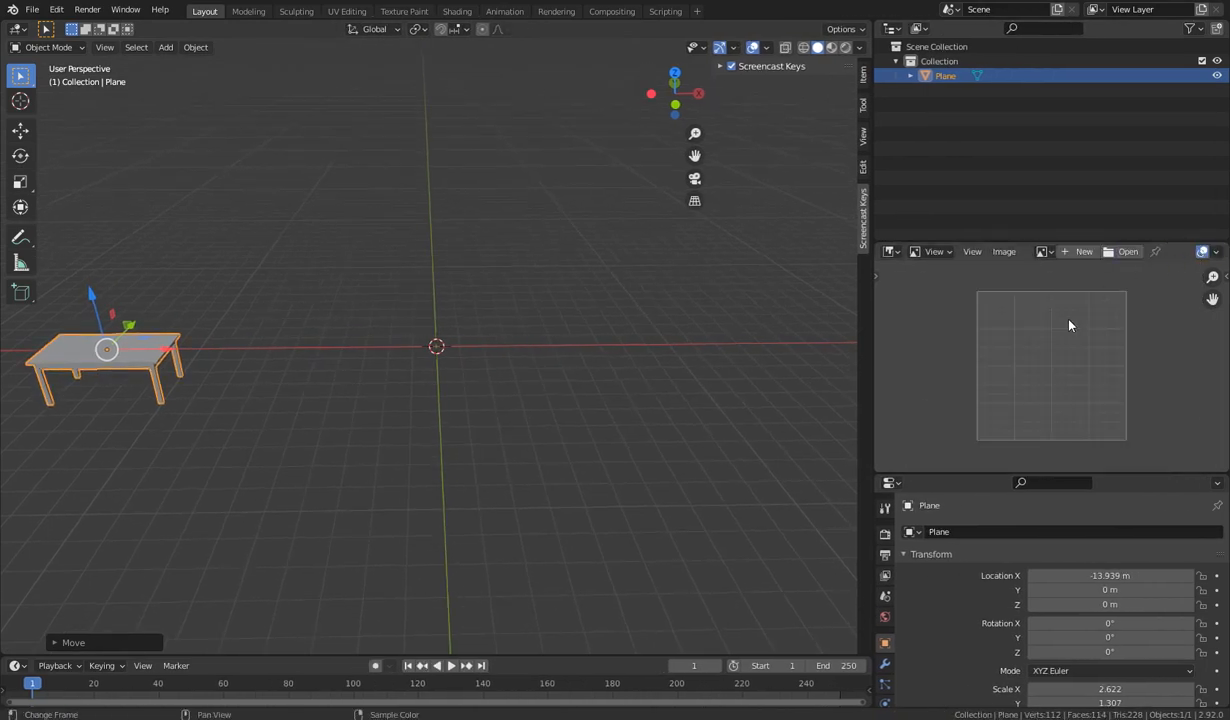
Load wooden-chair-500x500.jpg from the Tutorials Asset folder inside "videos to youtube" on drive G as the new reference image.
click(1115, 252)
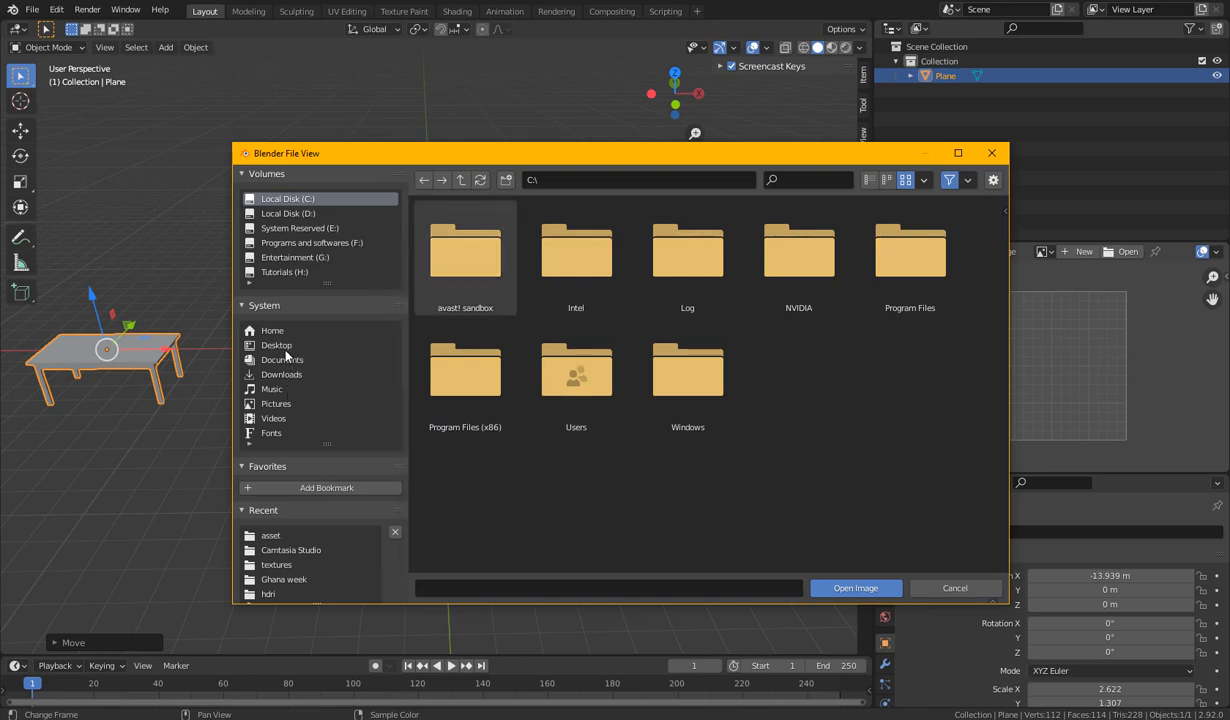
click(299, 259)
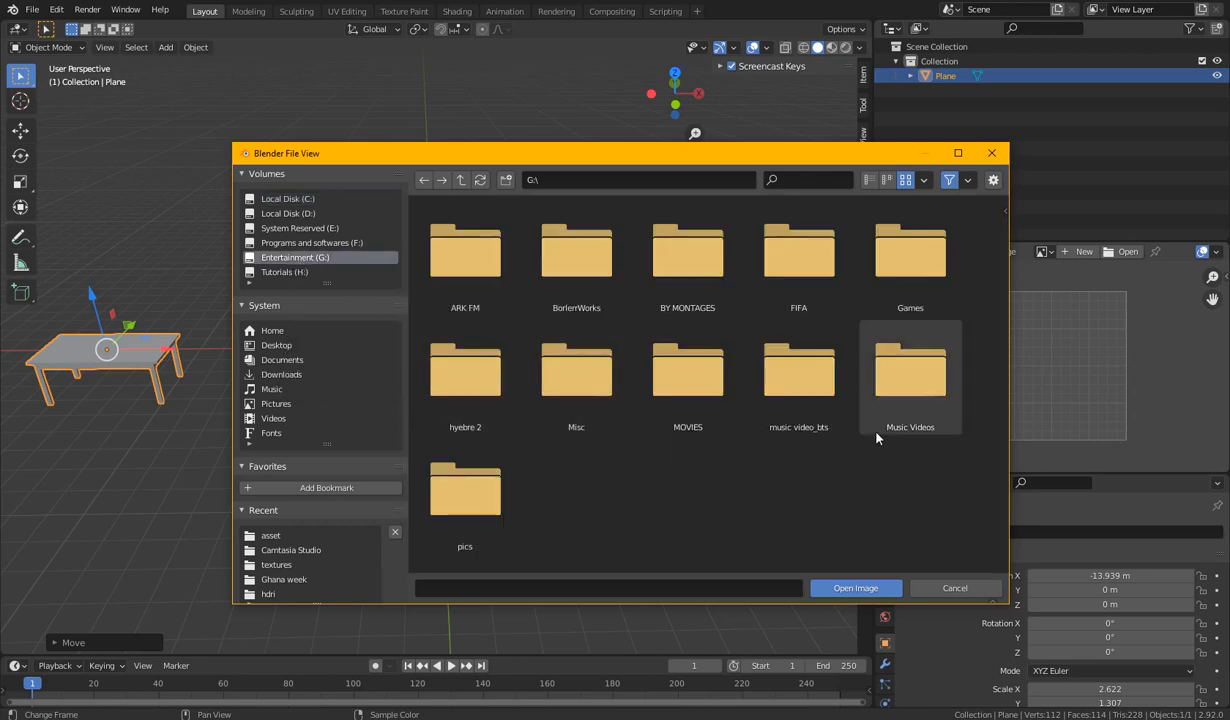
double_click(581, 310)
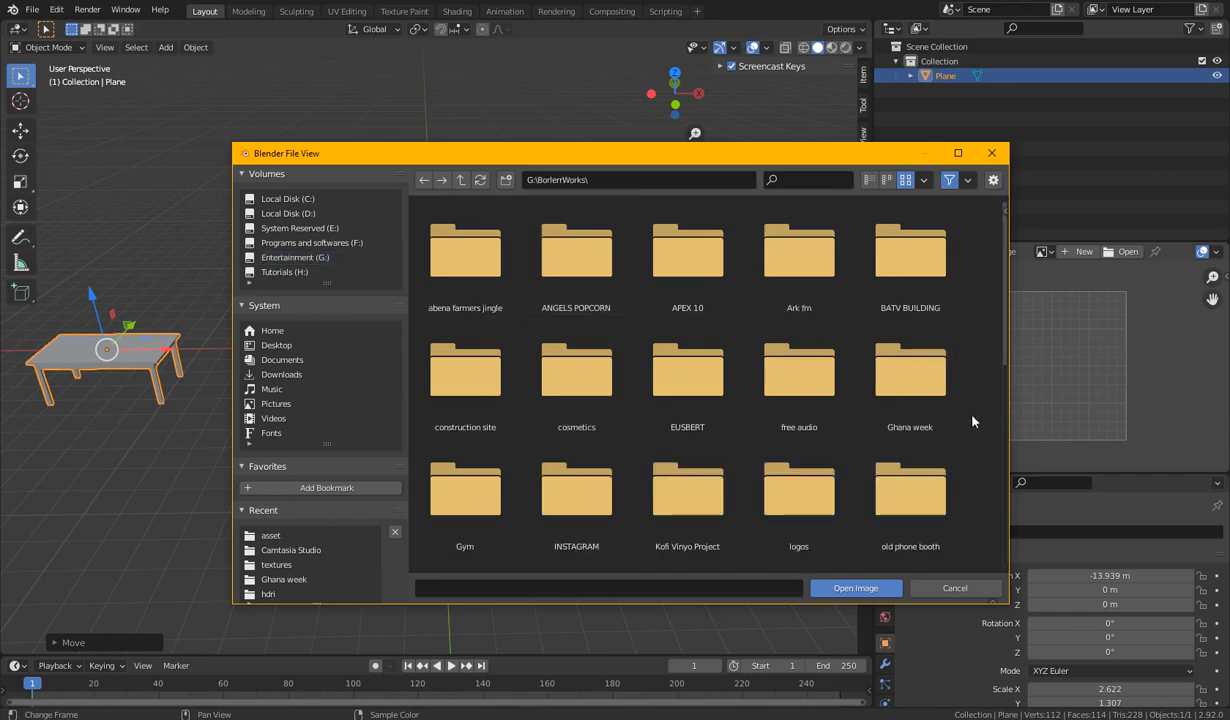
scroll(972, 421, down, 3)
scroll(972, 421, down, 2)
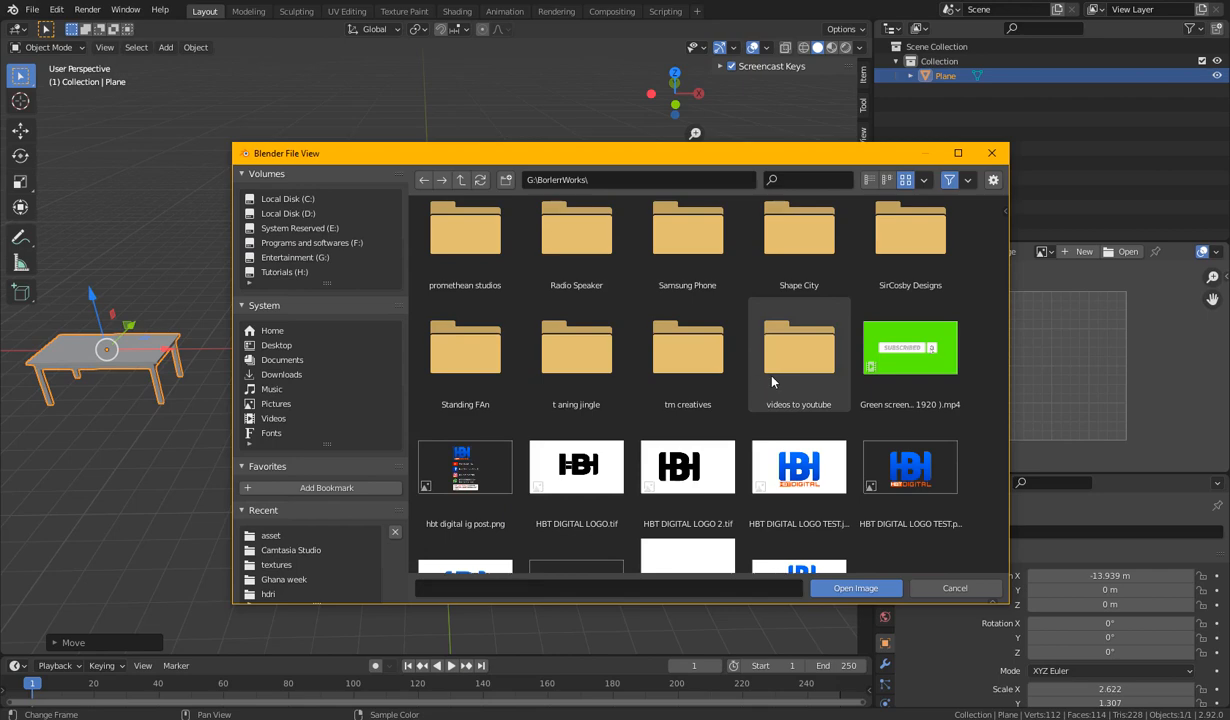
double_click(772, 381)
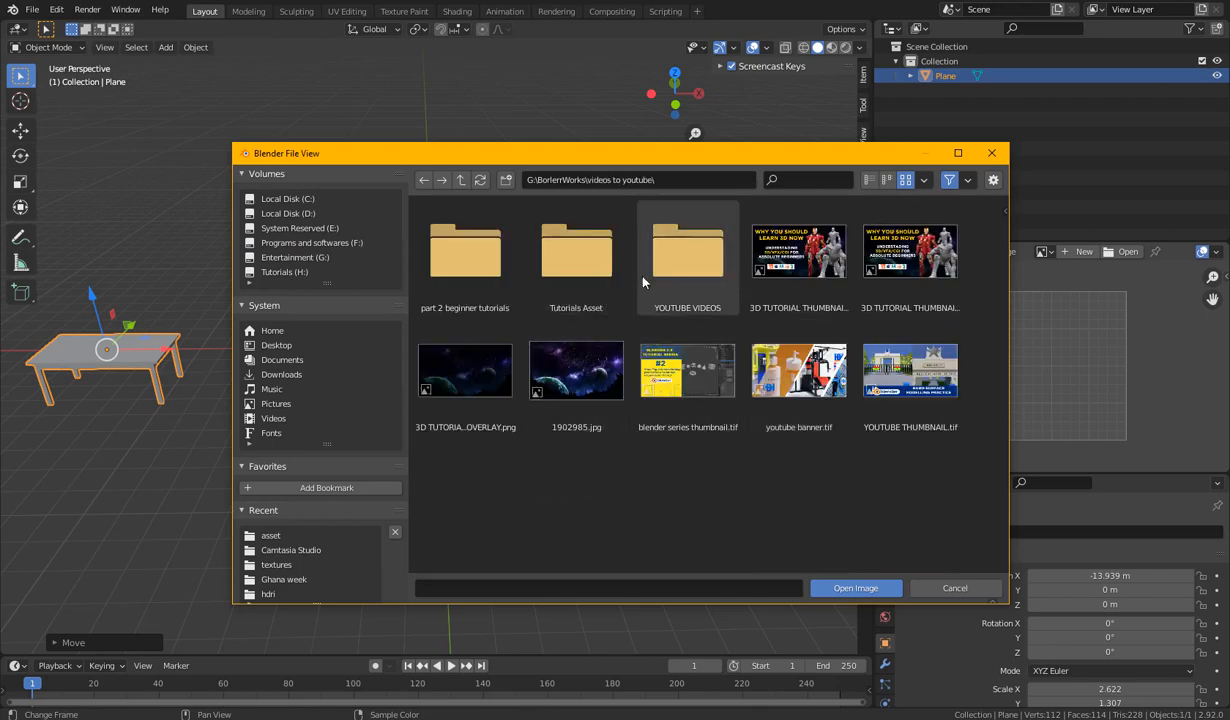
double_click(576, 255)
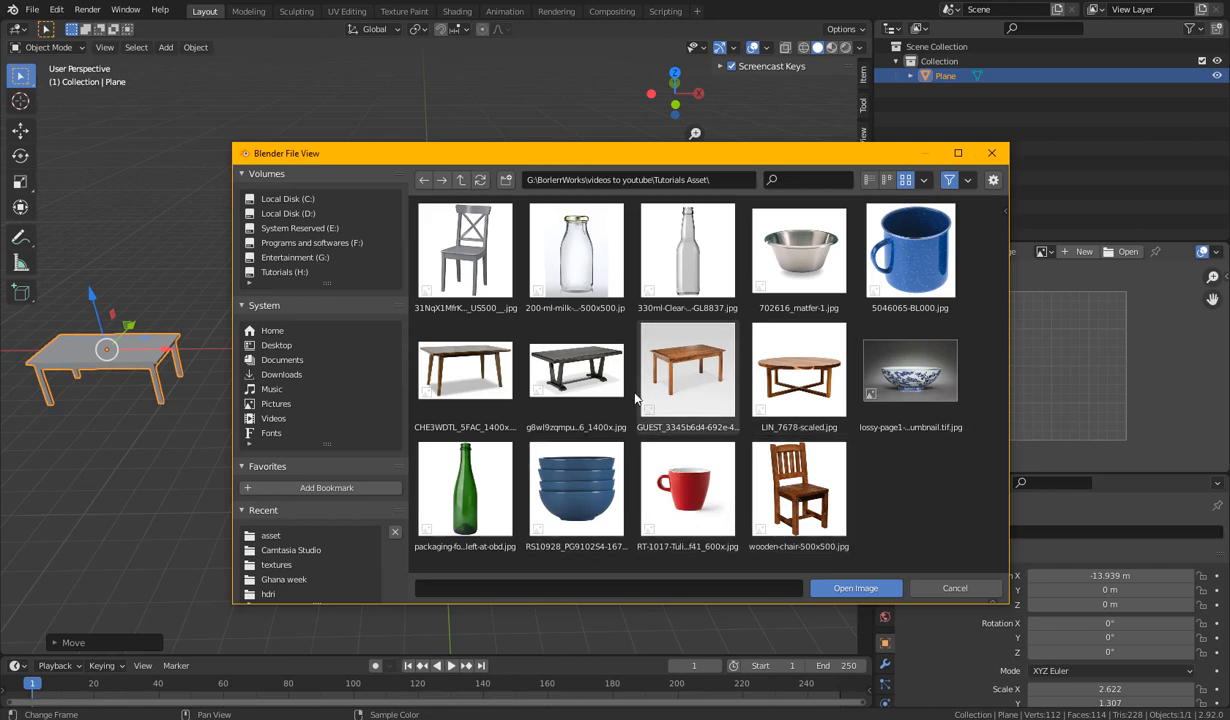
click(822, 489)
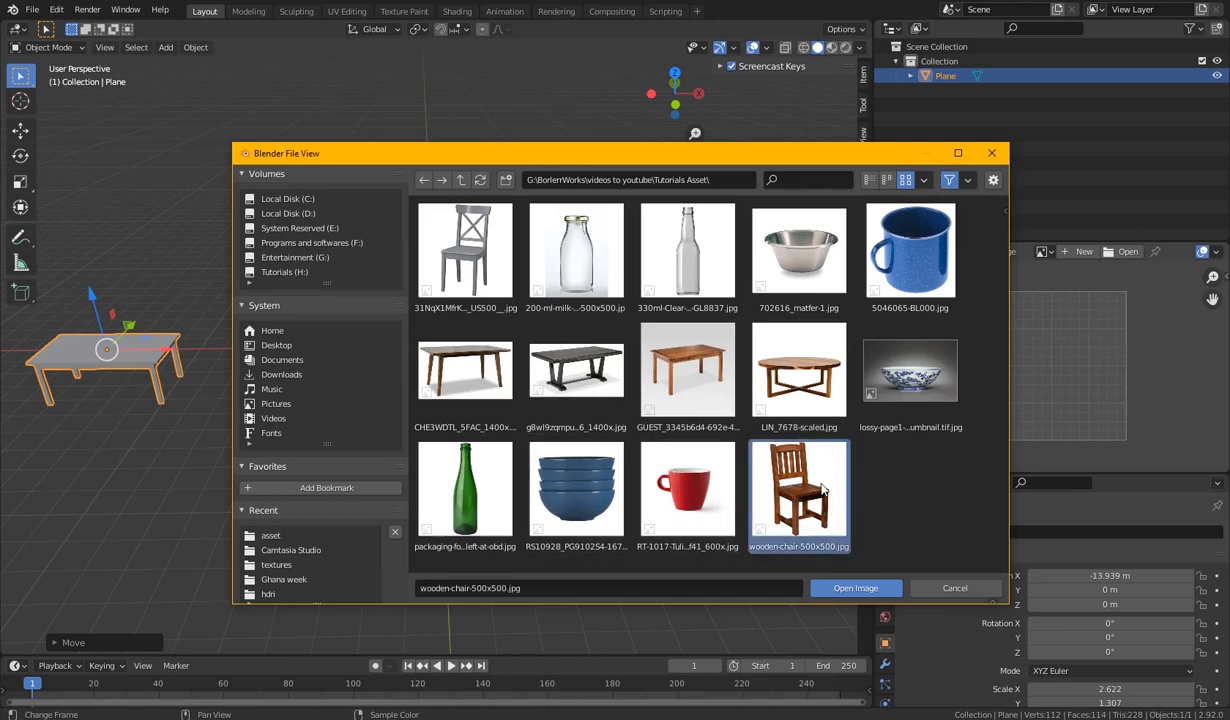
click(855, 588)
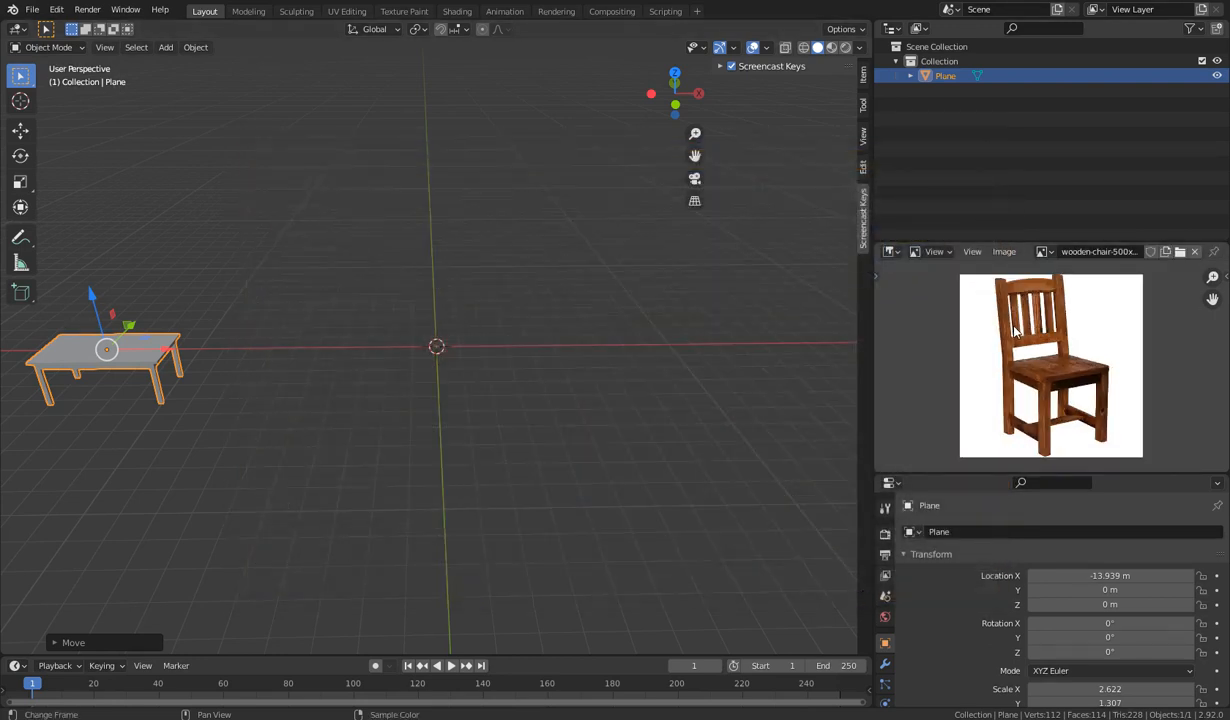
Enlarge the chair photo in the image editor, deselect the table, and narrow the editor area to fit the chair.
scroll(1015, 333, up, 2)
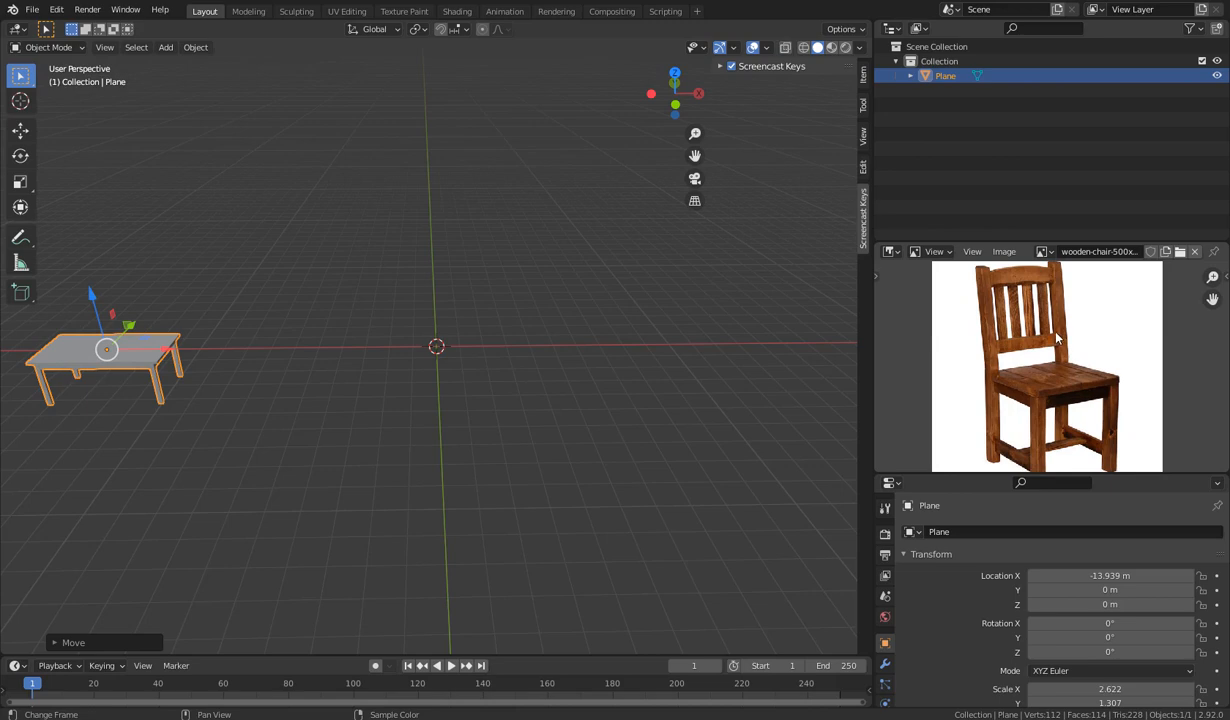
drag(872, 384, 882, 384)
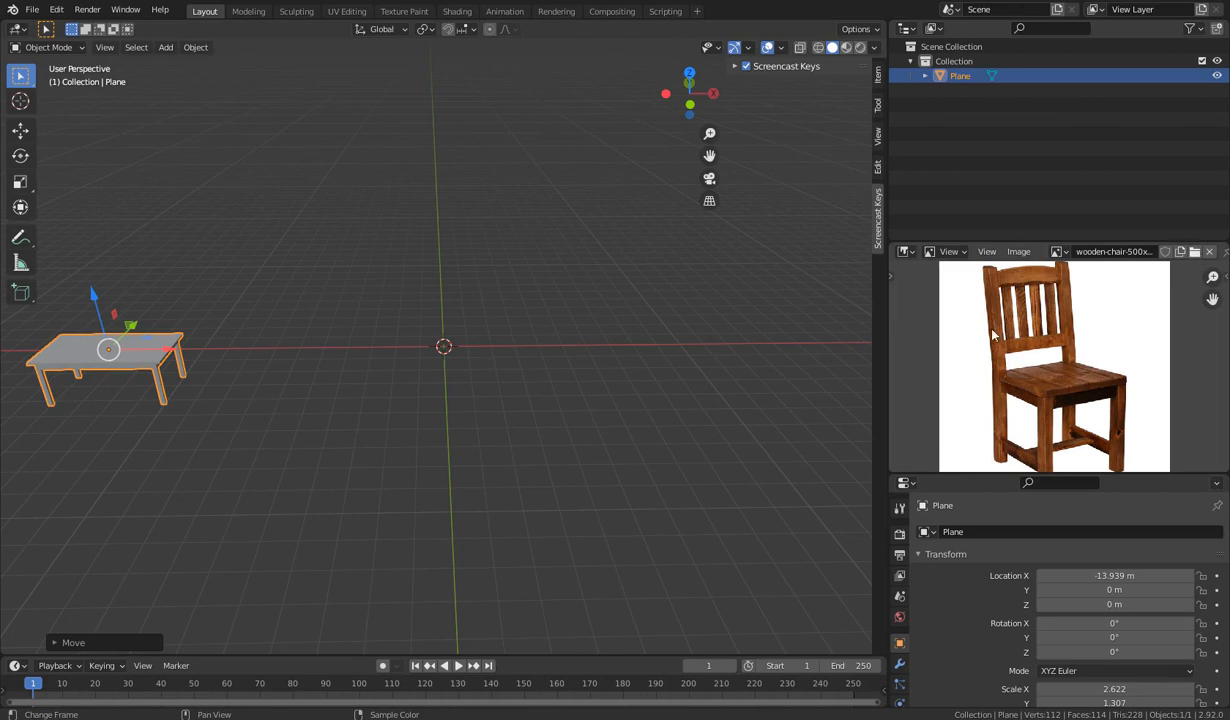
click(882, 393)
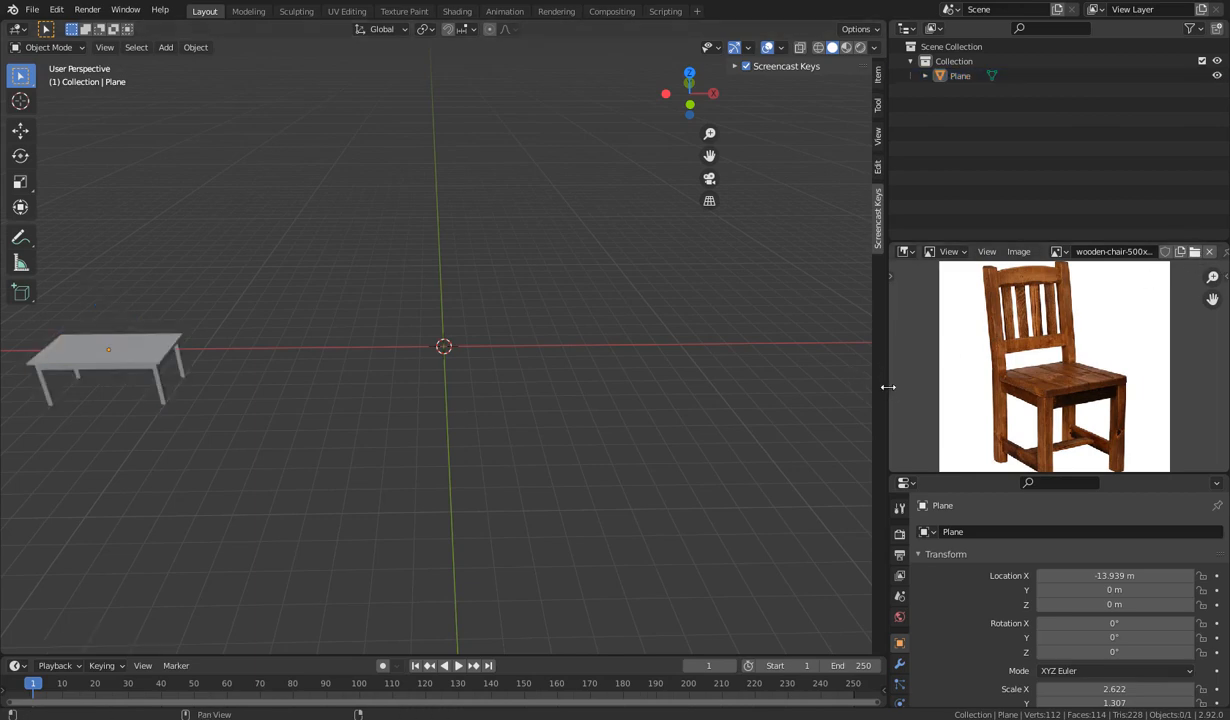
drag(884, 393, 975, 393)
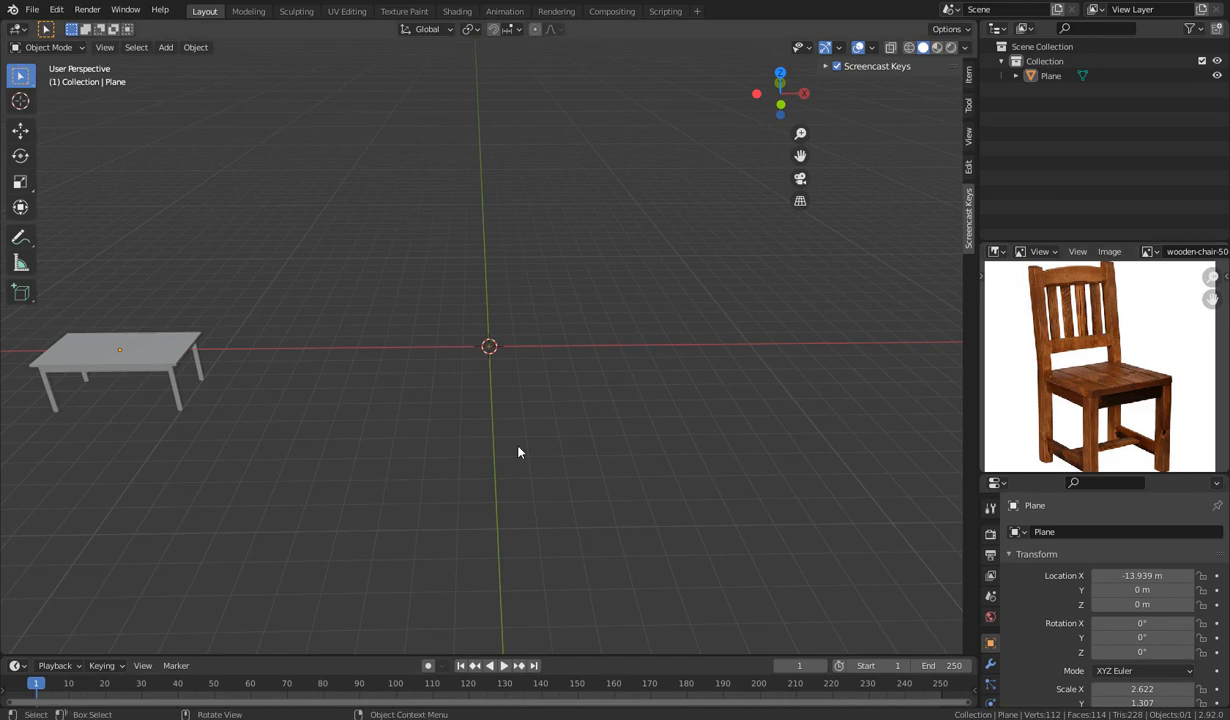
Add a mesh cube at the origin and flatten it along Z to about 0.17 of its height for the chair seat.
middle_drag(519, 450, 494, 447)
key(shift+a)
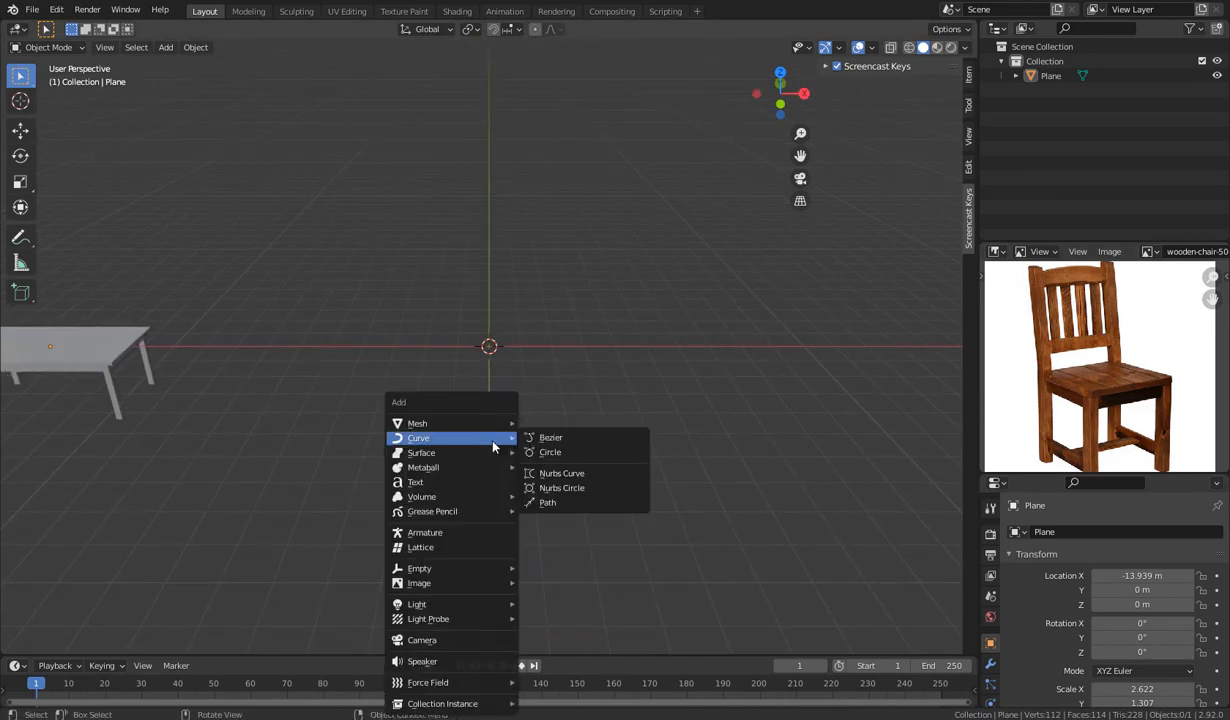
mouse_move(470, 423)
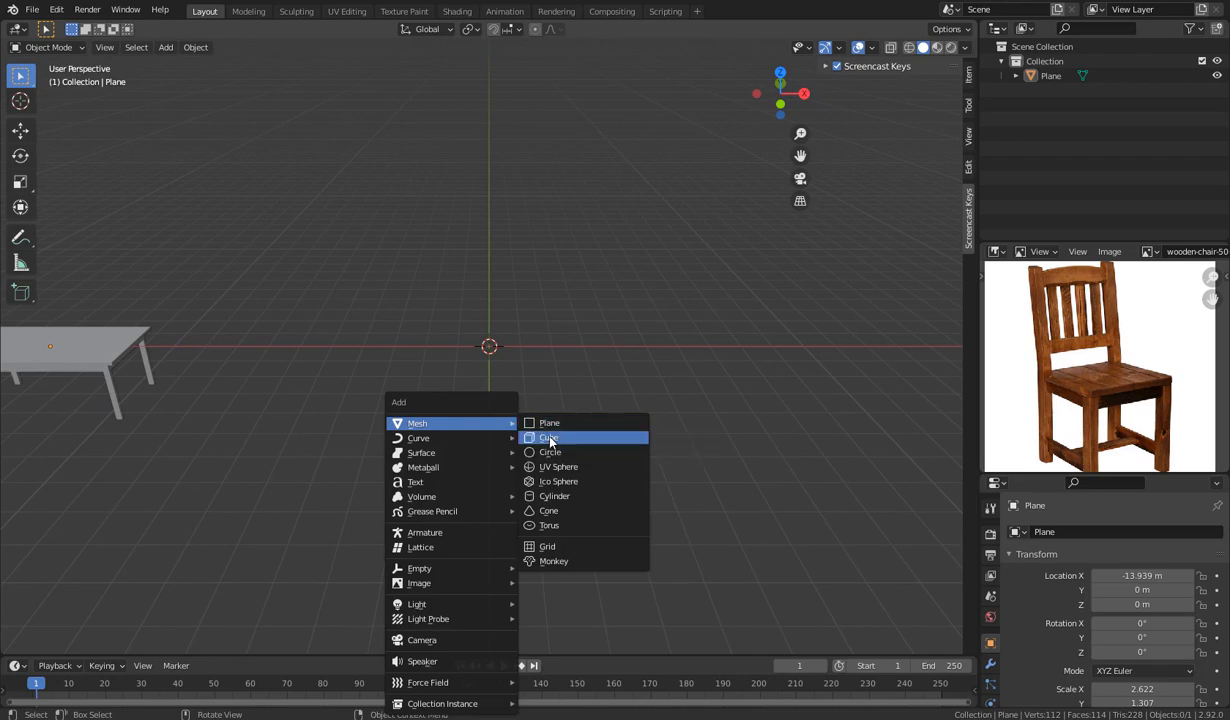
click(549, 438)
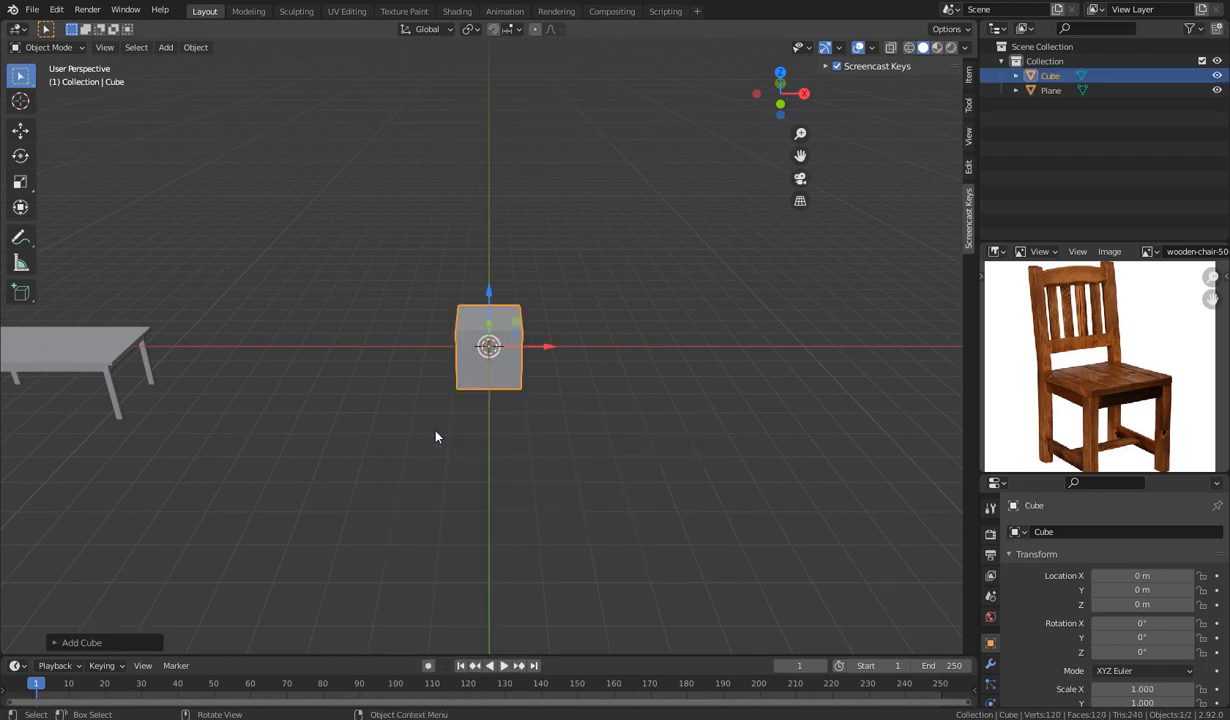
middle_drag(436, 437, 500, 416)
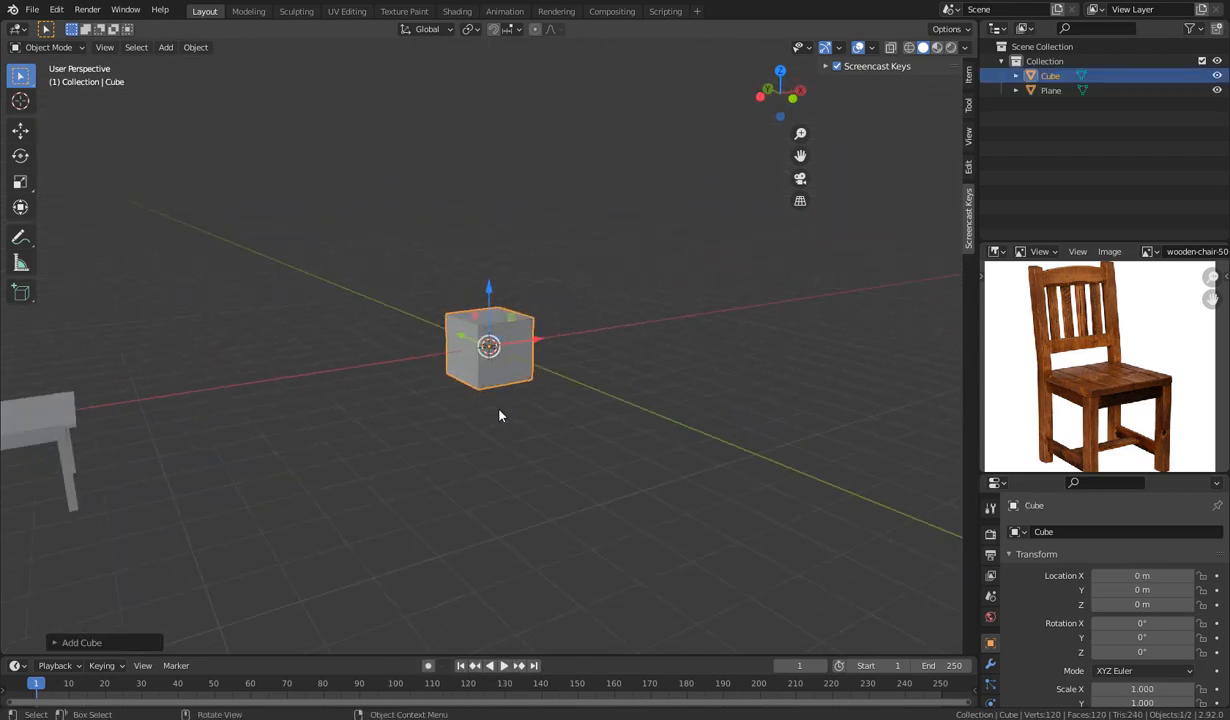
key(s)
key(z)
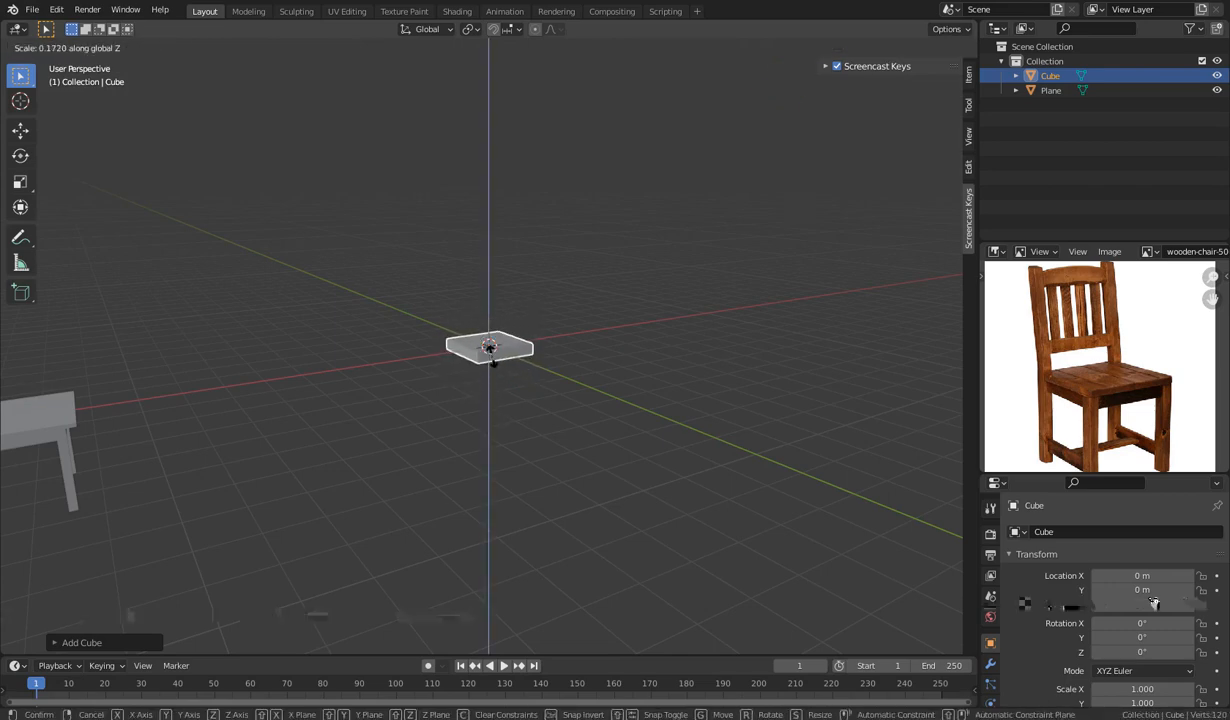
click(493, 362)
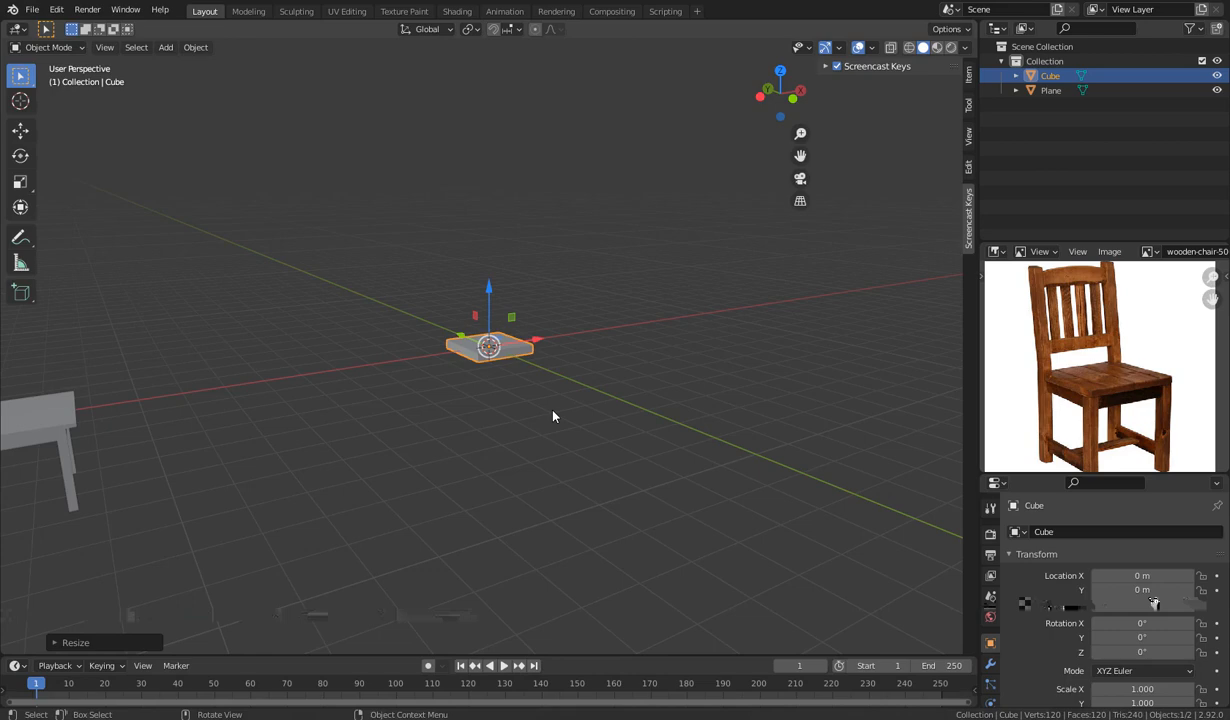
Try narrowing the flattened cube along X to a scale of about 0.29.
text(s7)
key(Return)
middle_drag(553, 416, 484, 497)
scroll(478, 442, down, 5)
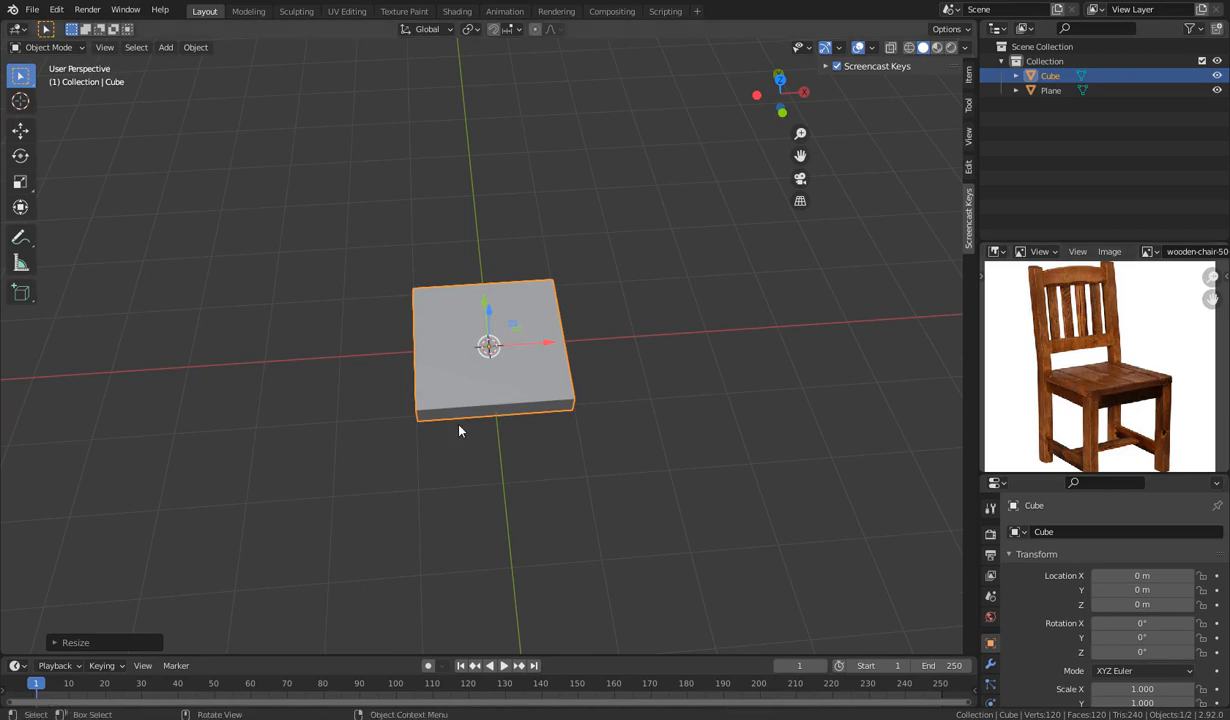
key(s)
key(x)
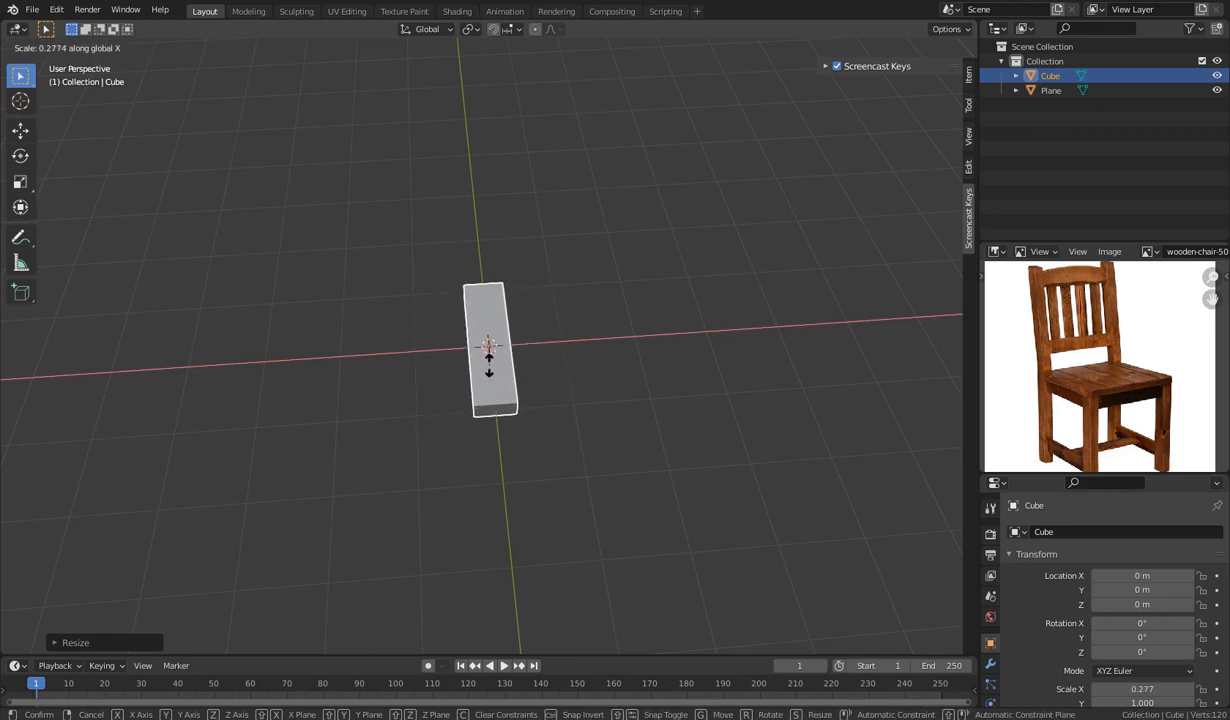
click(488, 346)
mouse_move(522, 461)
middle_down()
mouse_move(507, 455)
mouse_move(504, 468)
middle_up()
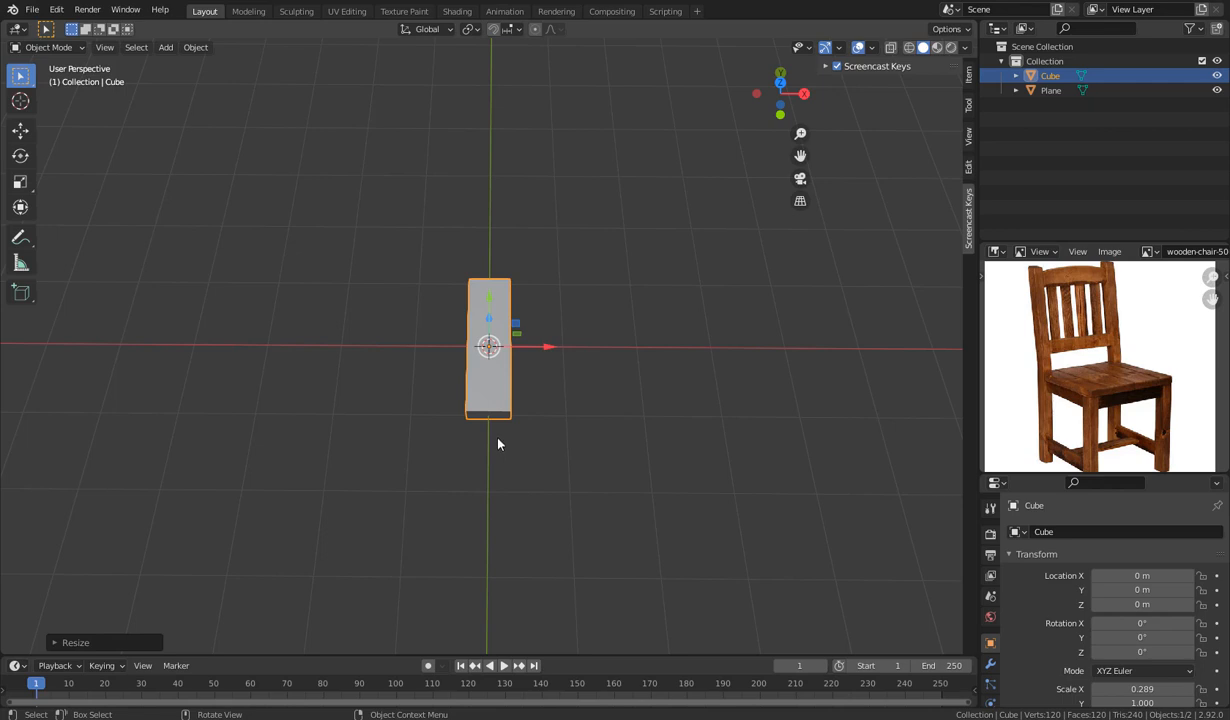
Widen the seat slab along X to a scale of about 1.0 so its top is roughly square.
key(s)
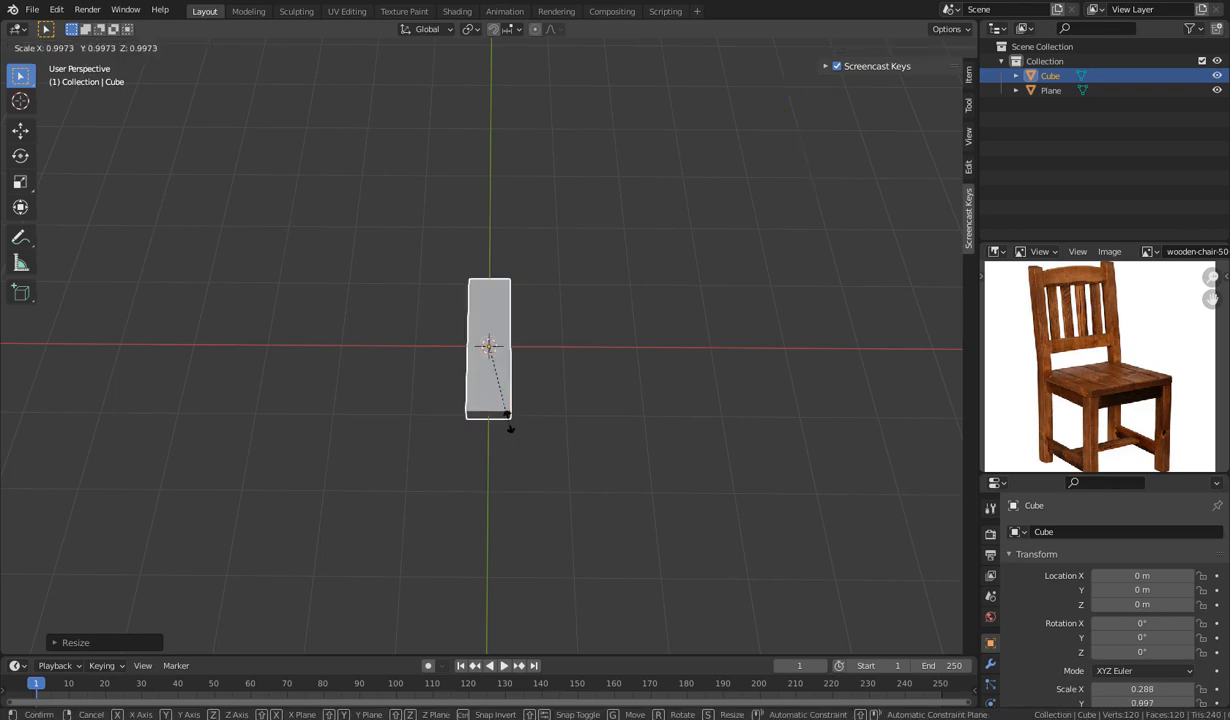
key(x)
click(737, 412)
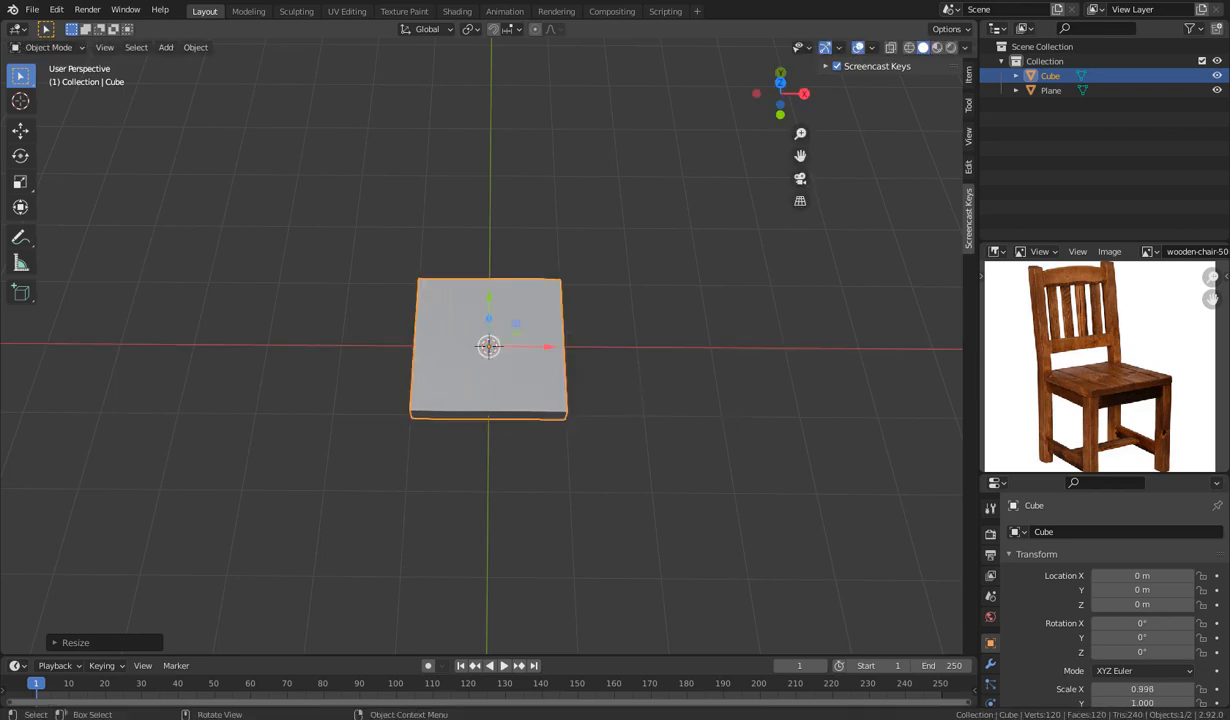
middle_drag(478, 484, 522, 401)
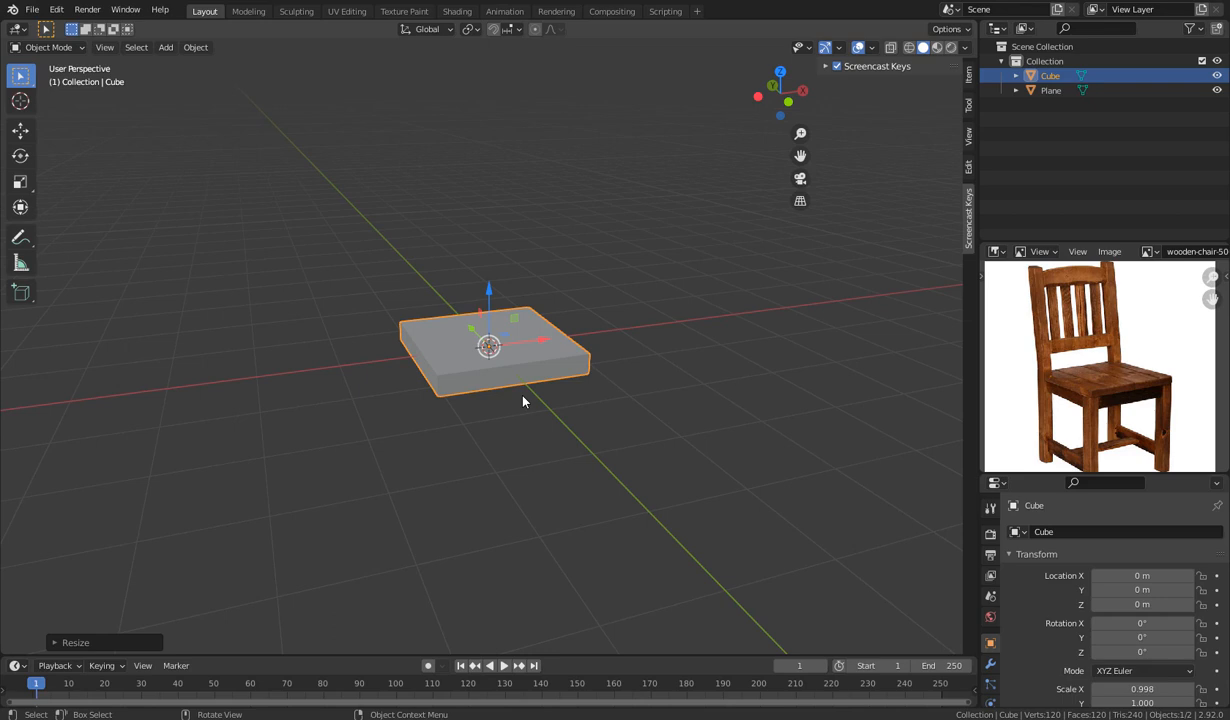
Duplicate the seat slab and move the copy straight down to about Z -0.55 m.
middle_drag(489, 387, 489, 425)
middle_drag(510, 441, 468, 405)
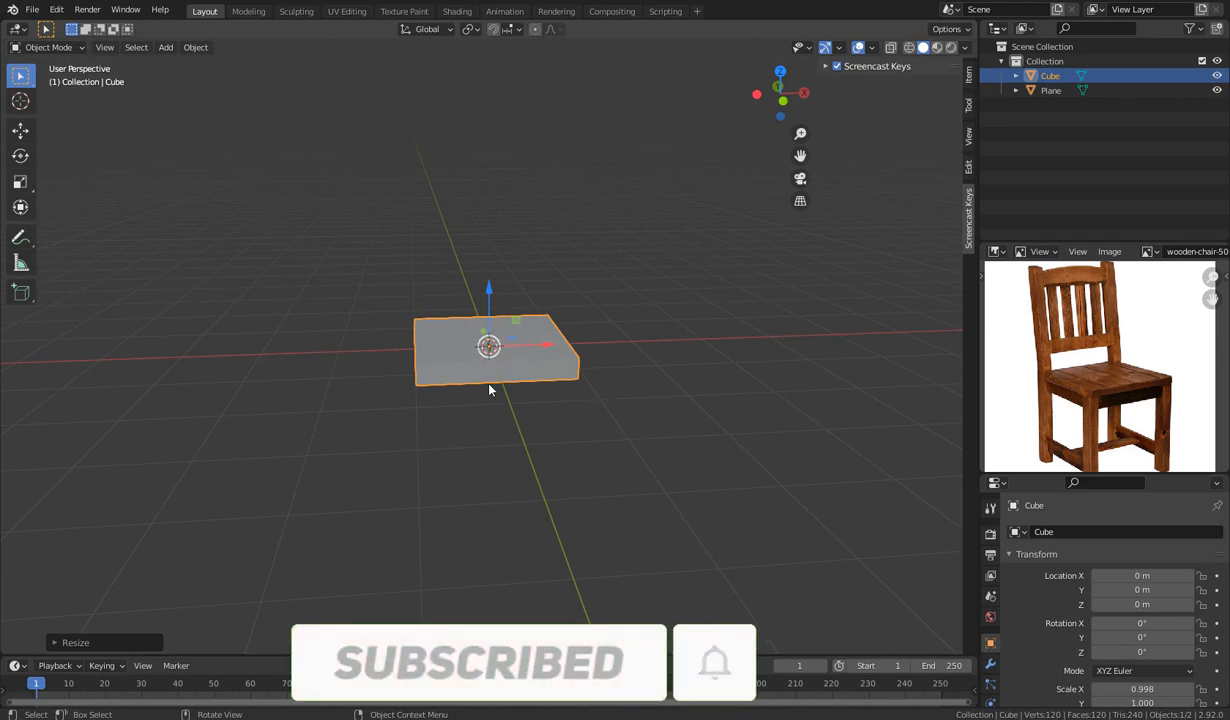
key(shift+d)
key(Escape)
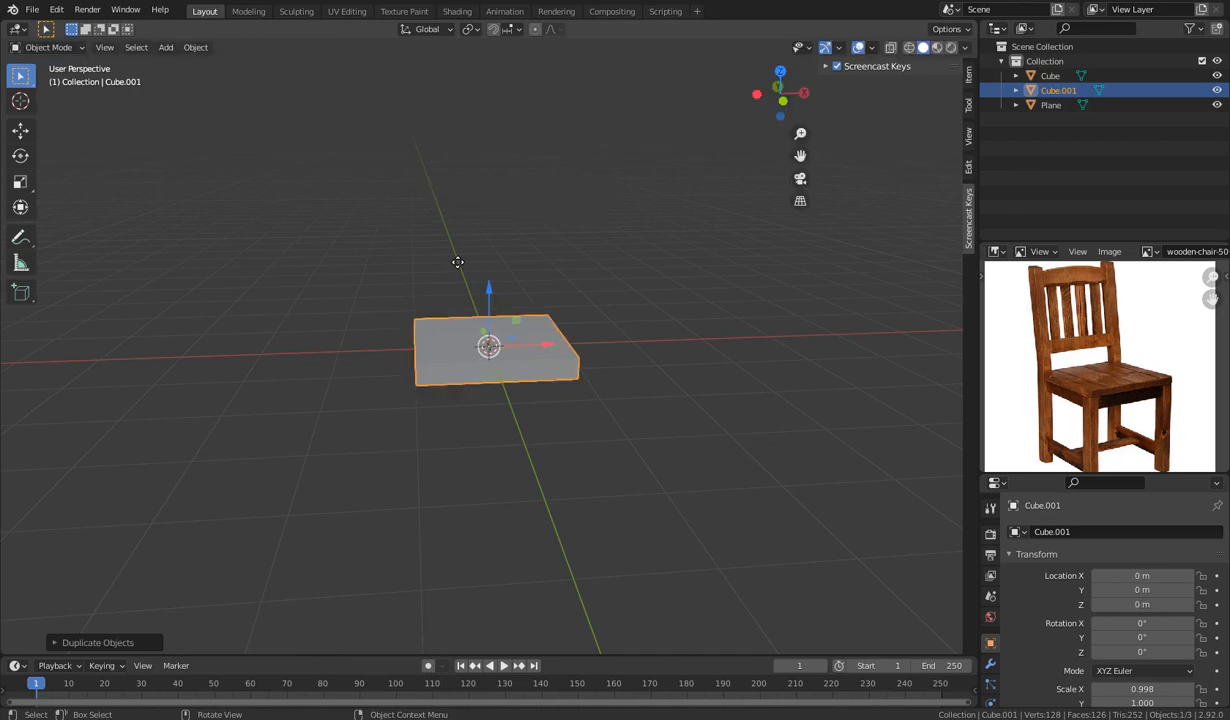
drag(494, 289, 500, 328)
Scale the lower slab copy uniformly down to about 0.18 to make a small block for a leg.
middle_drag(614, 536, 686, 472)
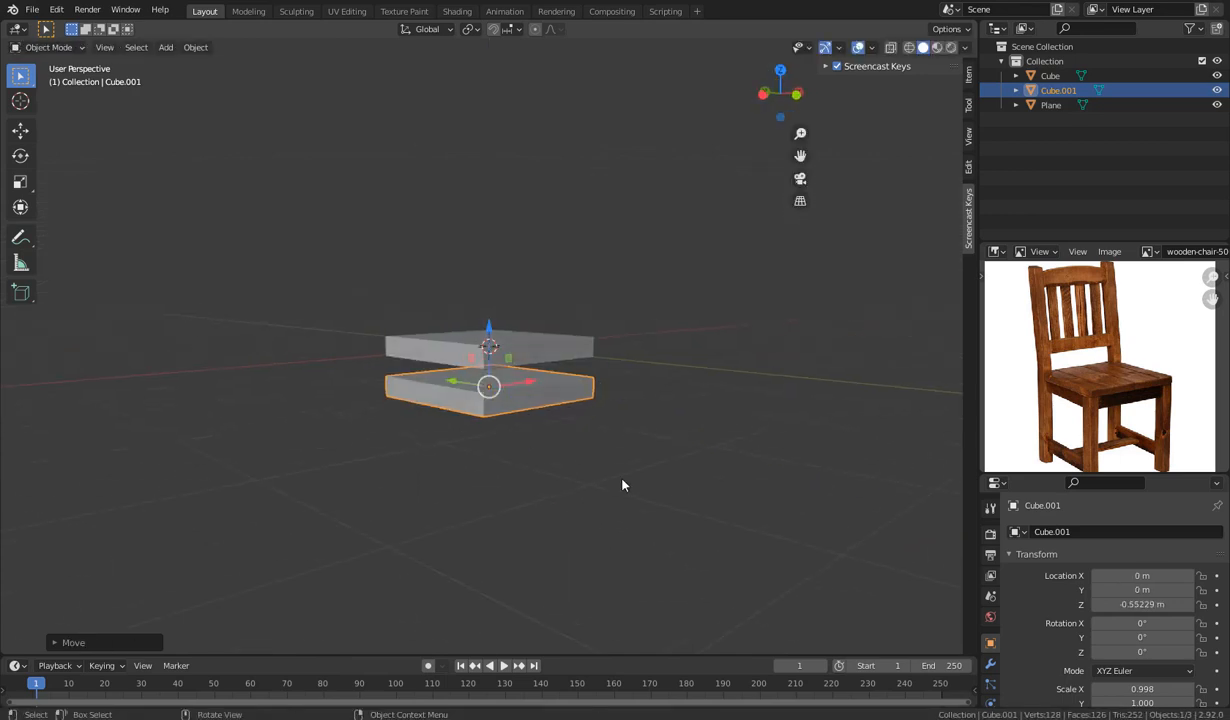
key(s)
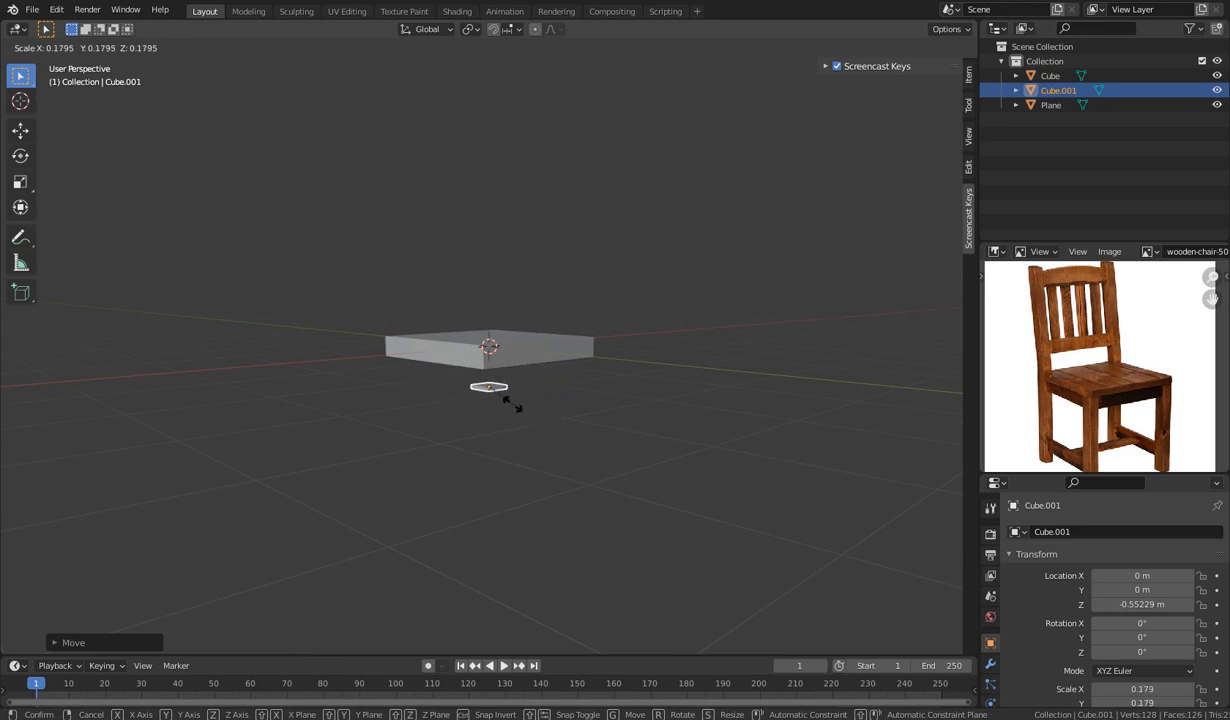
click(519, 406)
middle_drag(519, 406, 577, 405)
scroll(577, 405, up, 5)
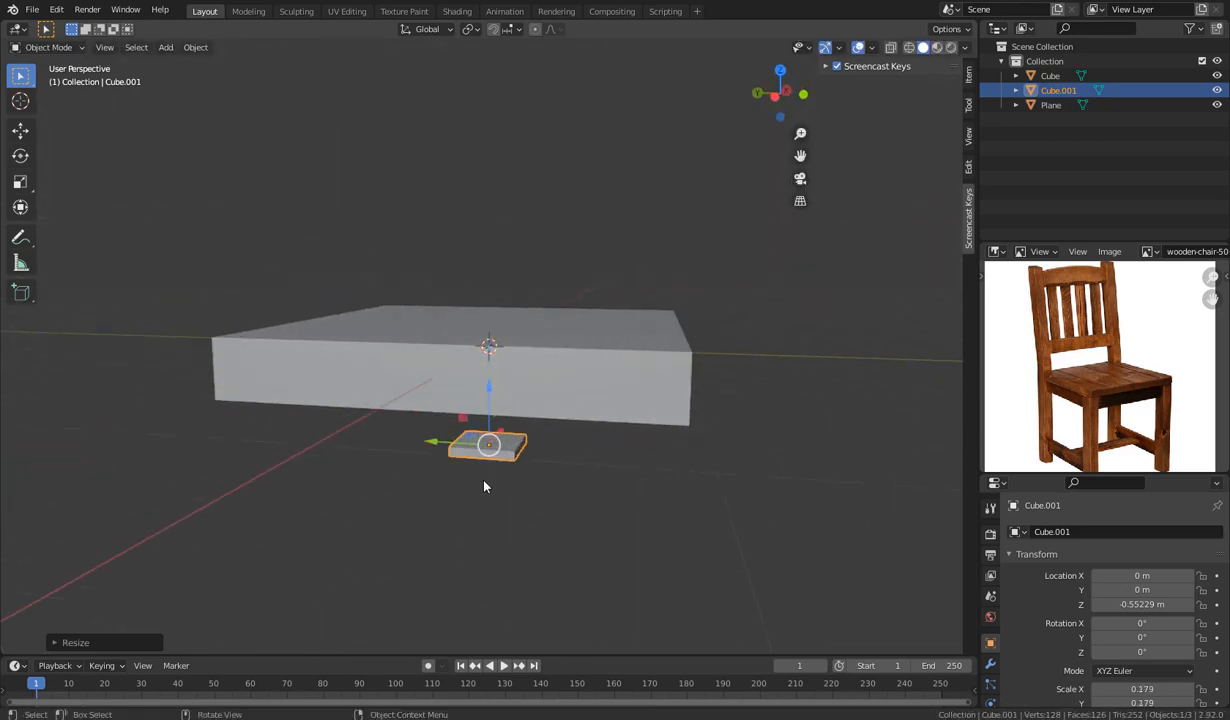
Move the small block against the seat's underside near one corner, at about X -0.69, Y -0.70, Z -0.14 m.
middle_drag(485, 480, 562, 440)
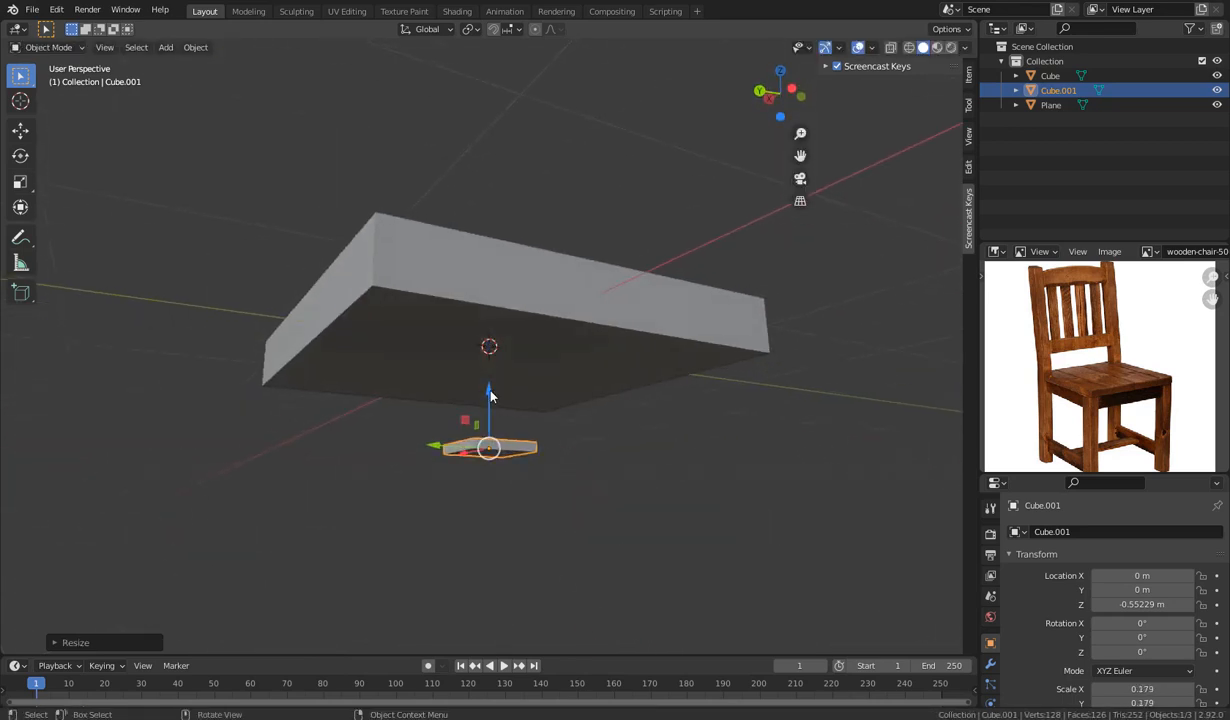
key(g)
key(z)
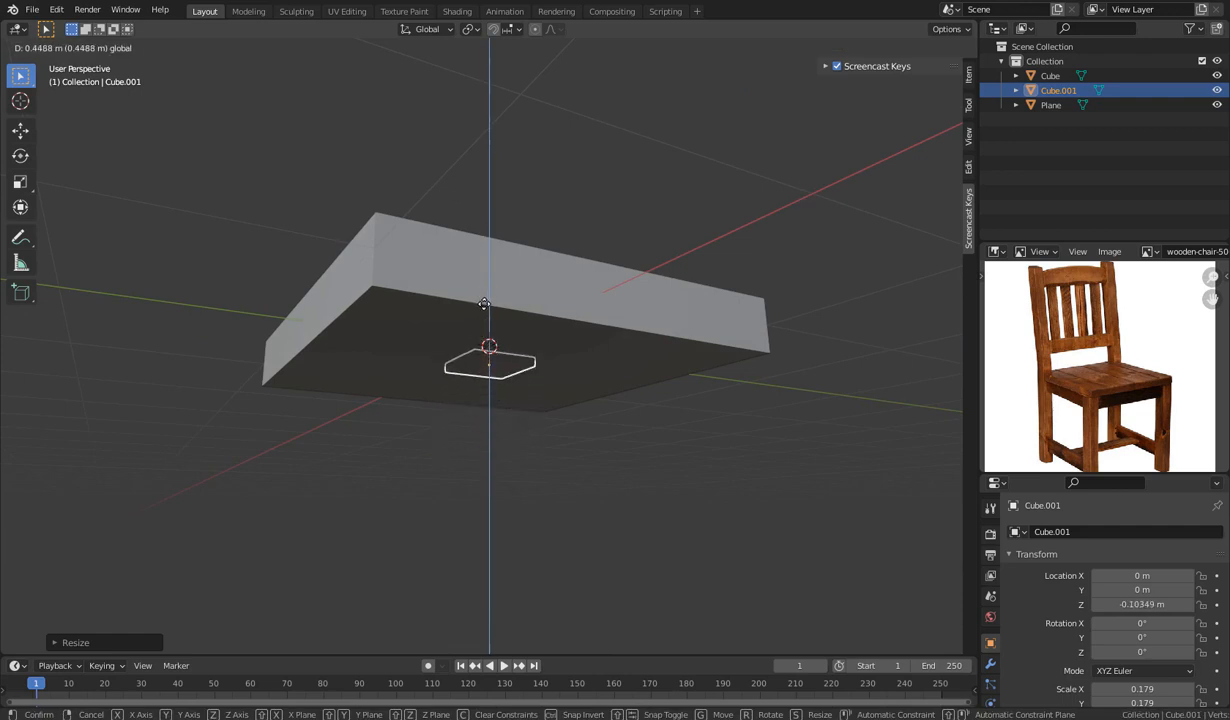
click(490, 368)
key(g)
key(x)
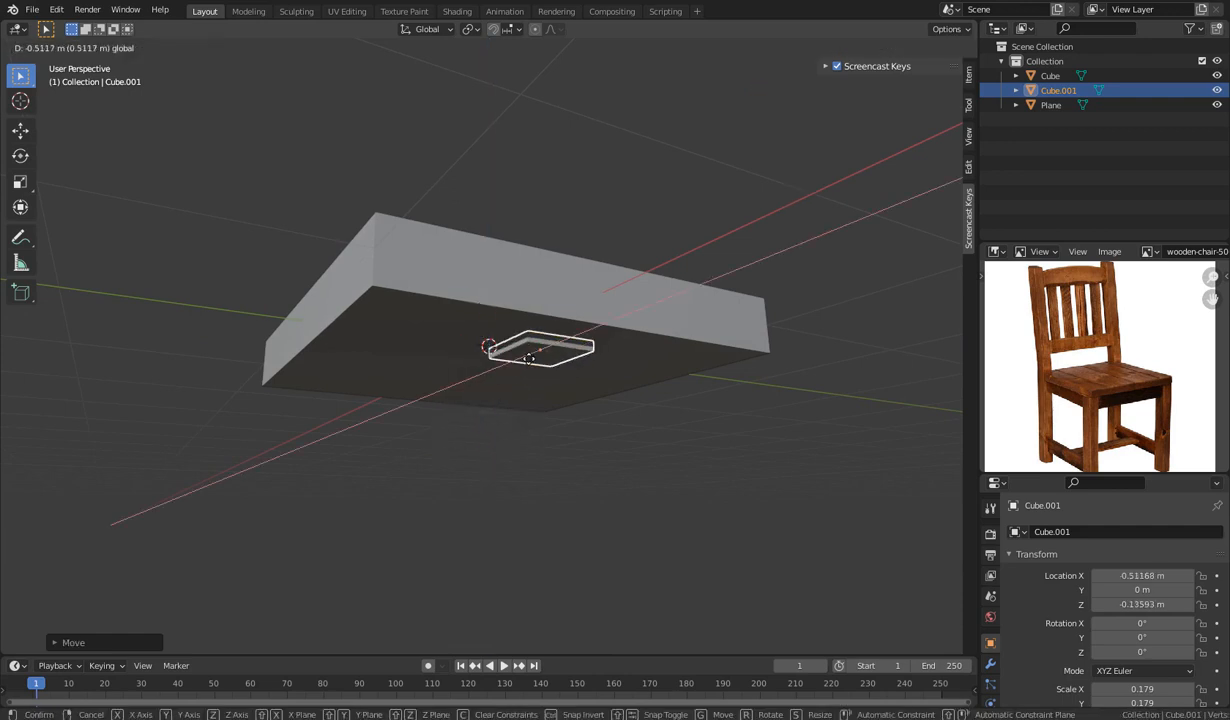
drag(556, 372, 556, 372)
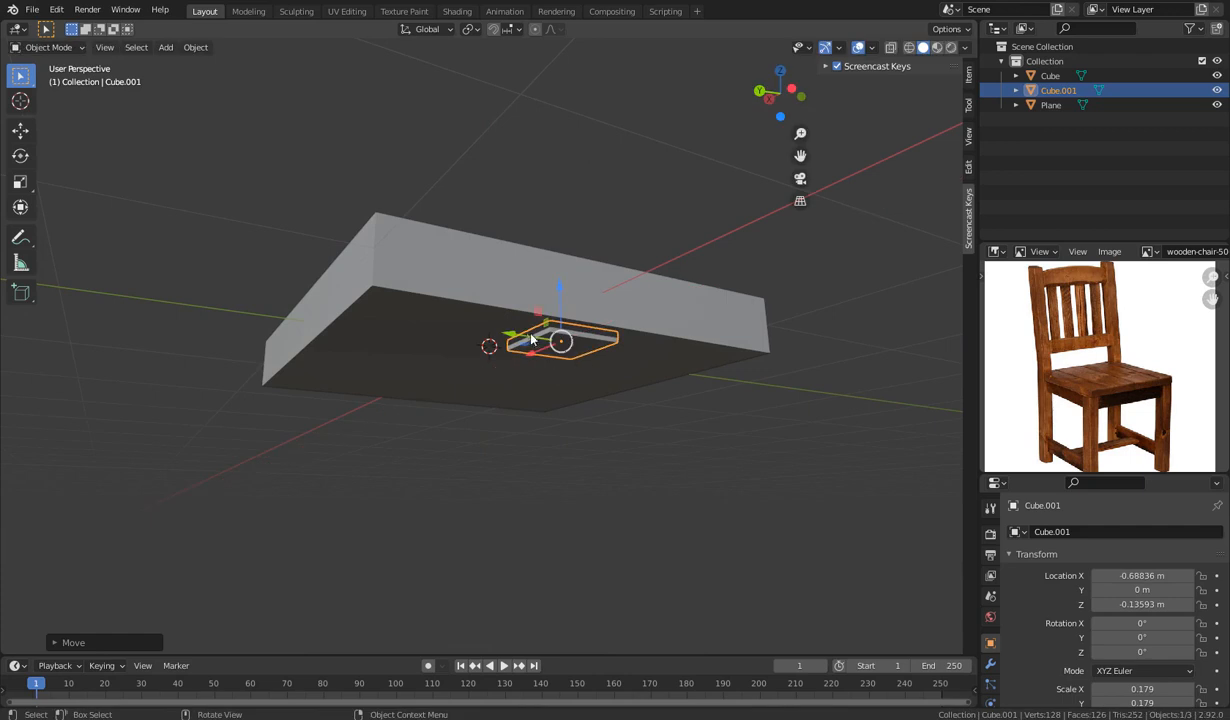
drag(515, 336, 645, 341)
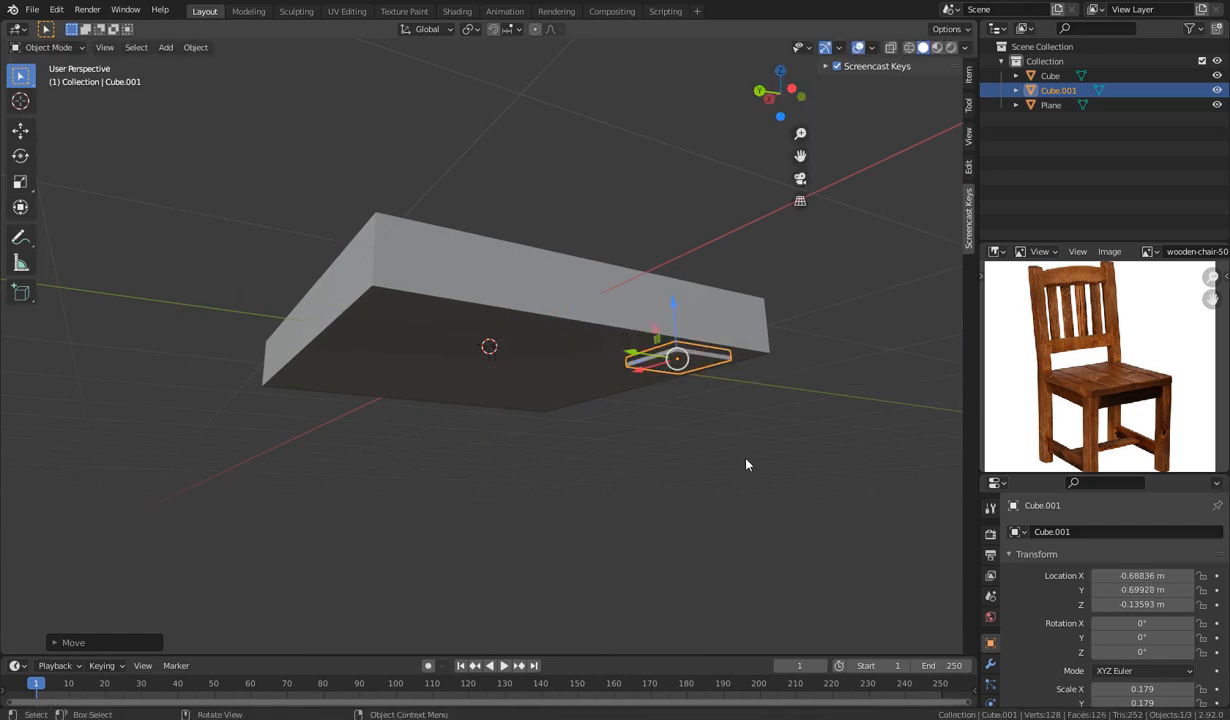
In Edit Mode, move the block's bottom face down along Z to stretch it into a chair leg.
middle_drag(747, 462, 662, 318)
key(Tab)
click(588, 329)
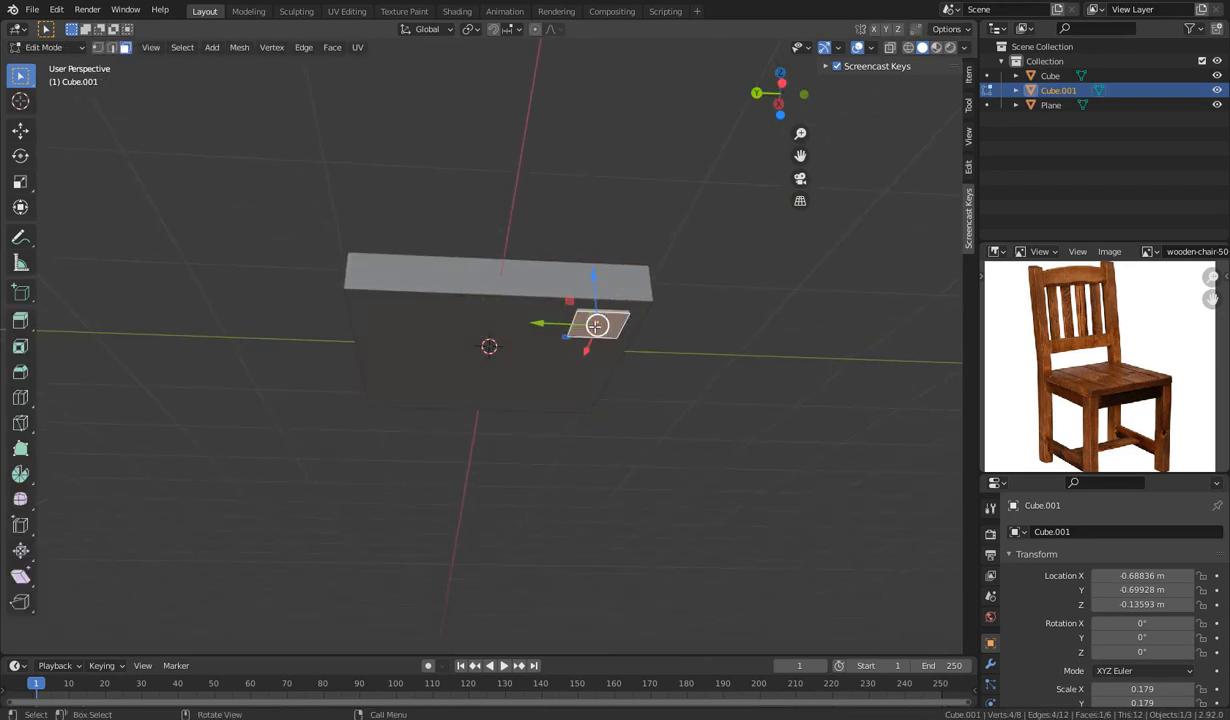
middle_drag(804, 426, 603, 409)
drag(568, 332, 649, 481)
scroll(649, 481, down, 2)
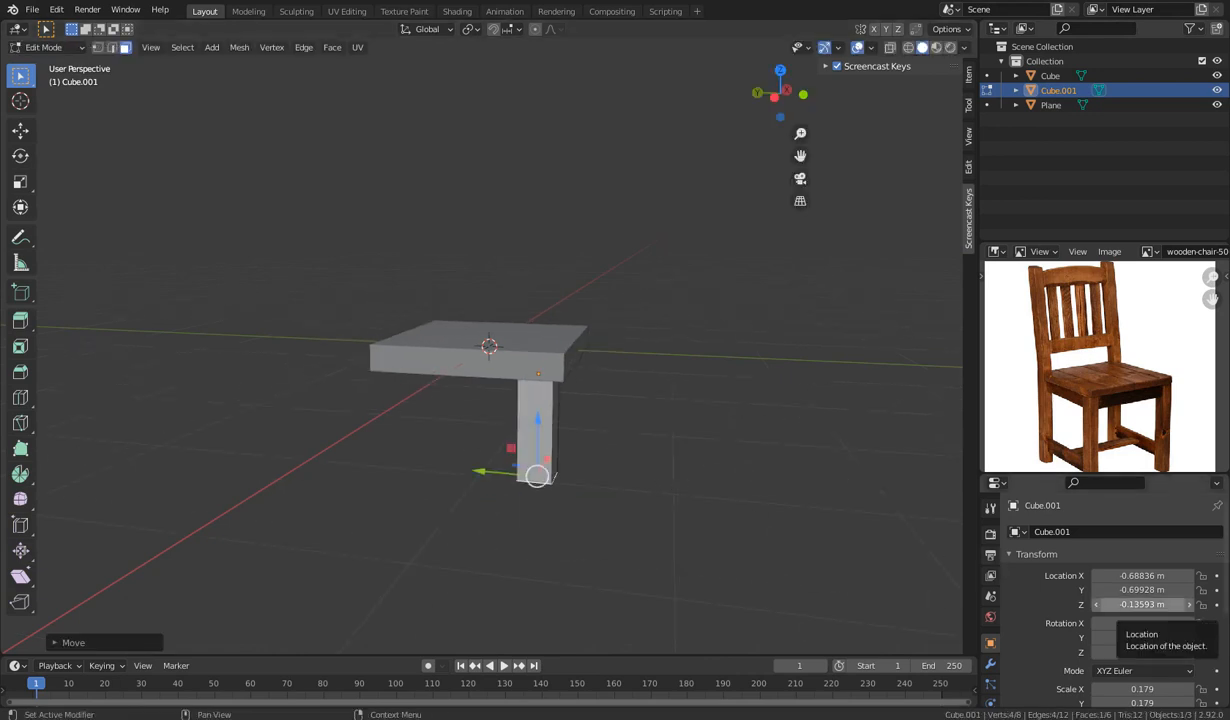
middle_drag(496, 488, 551, 494)
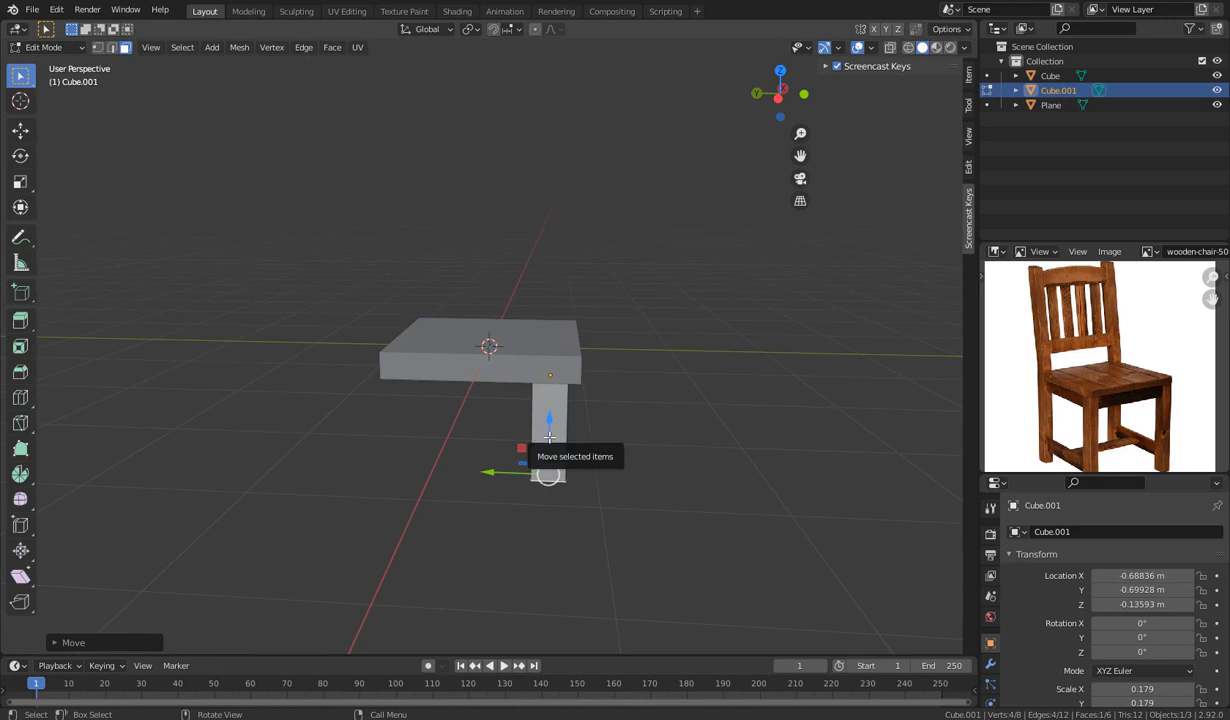
Select all of the leg's geometry and try scaling it uniformly to about 0.70.
key(a)
middle_drag(549, 437, 624, 507)
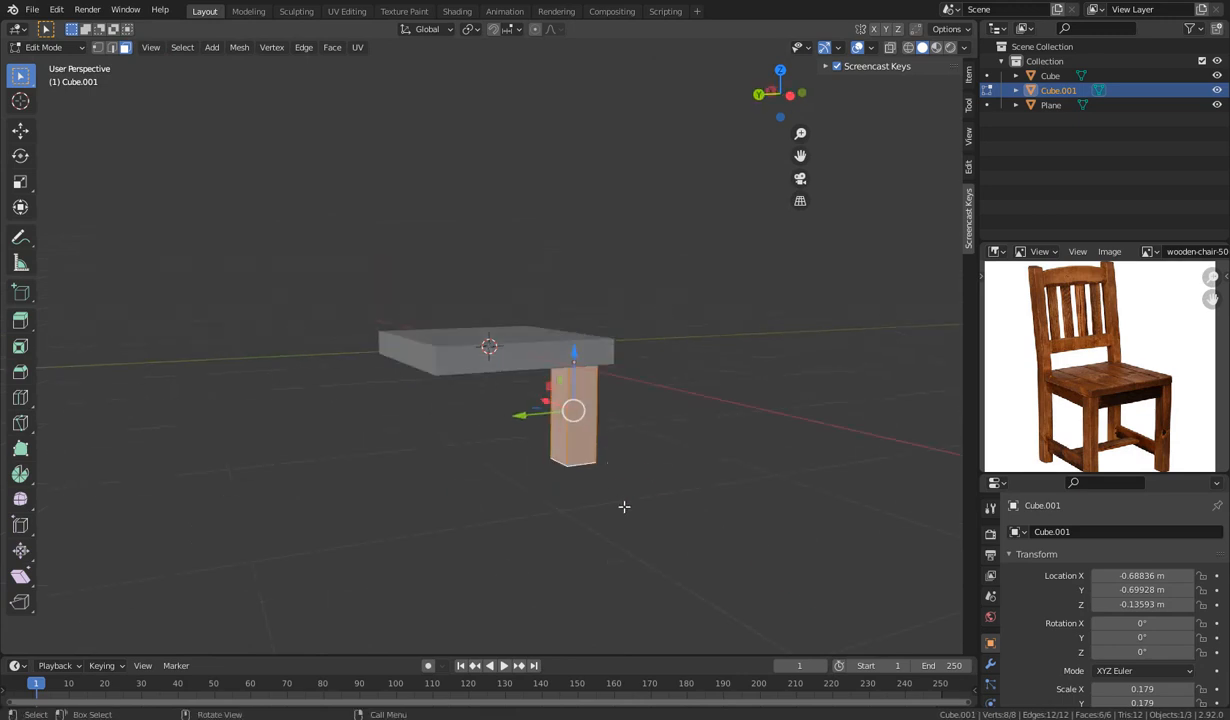
key(s)
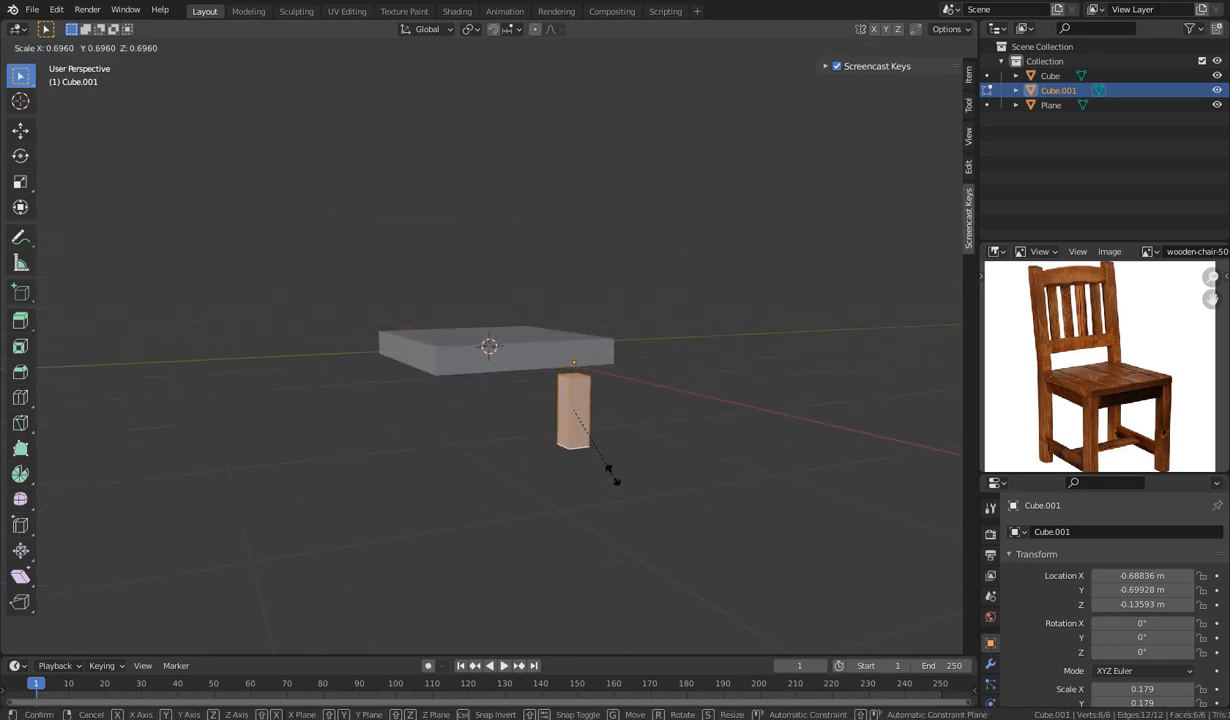
right_click(613, 475)
middle_drag(610, 475, 536, 490)
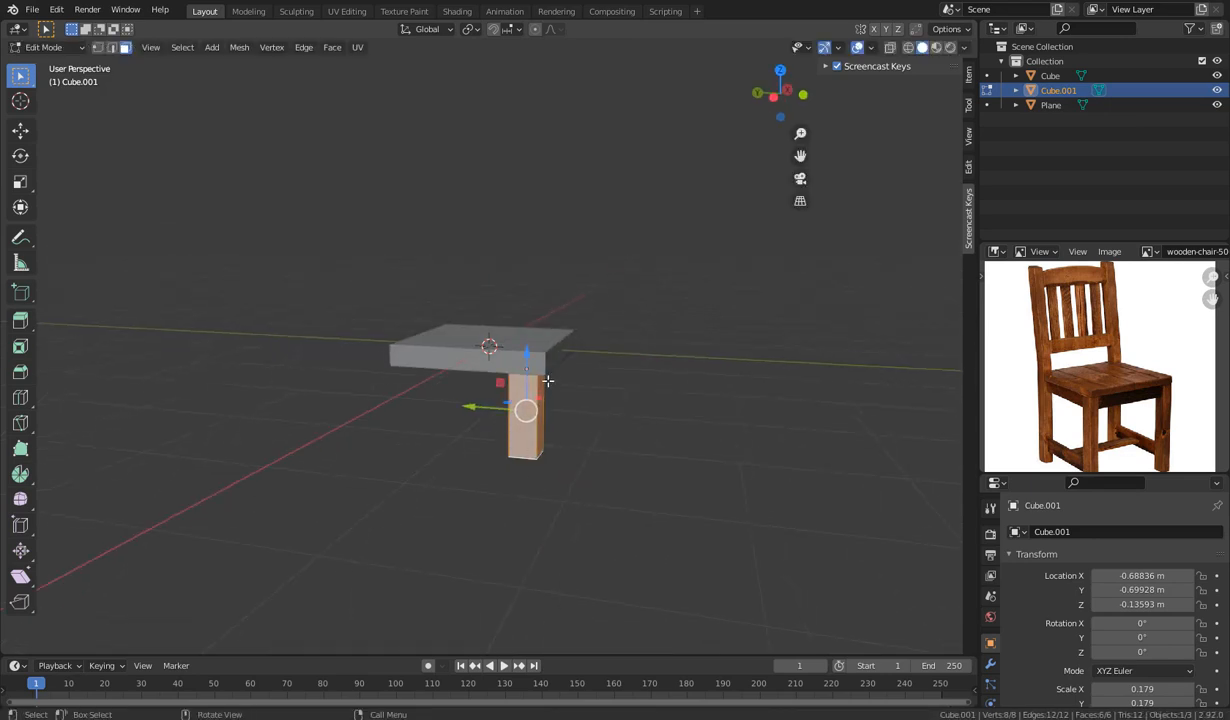
middle_drag(609, 470, 601, 475)
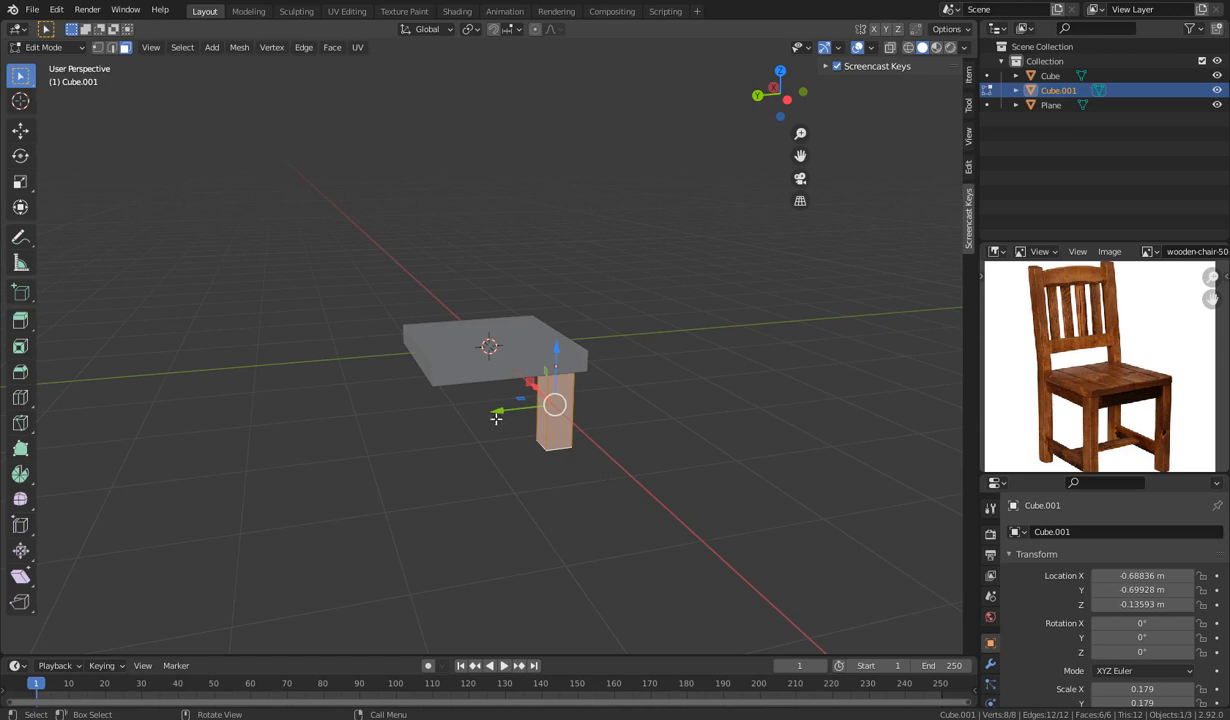
middle_drag(532, 416, 422, 456)
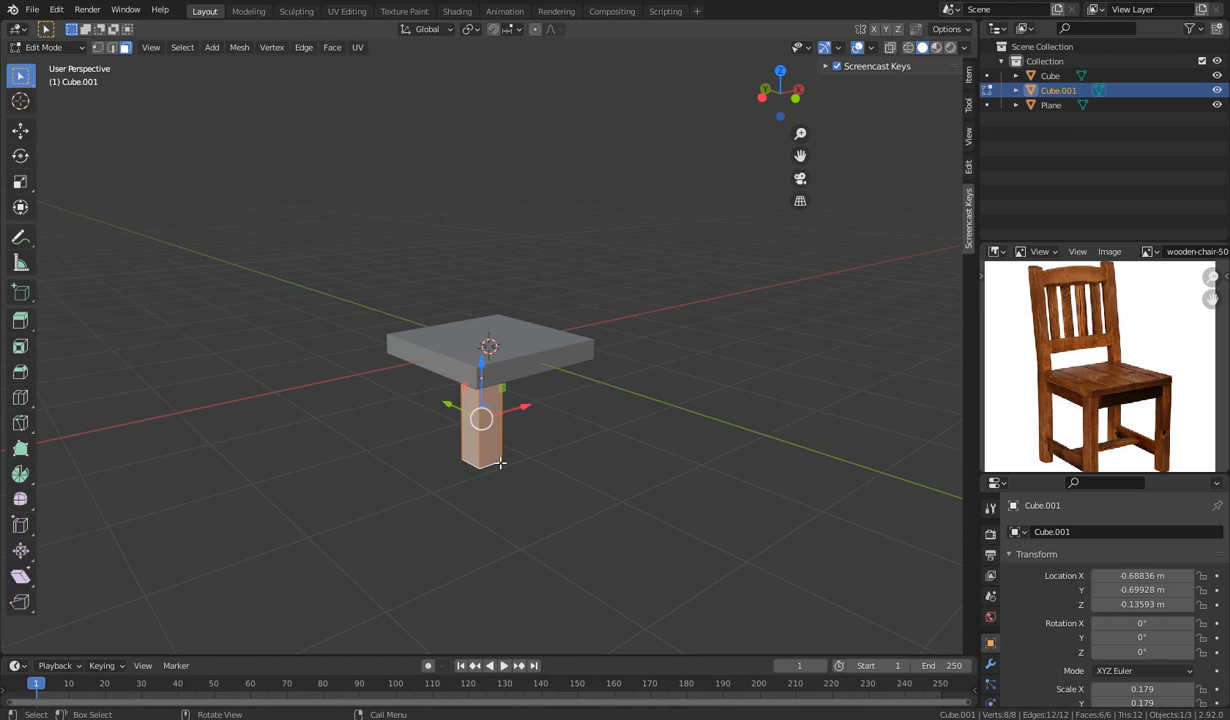
middle_drag(500, 463, 530, 467)
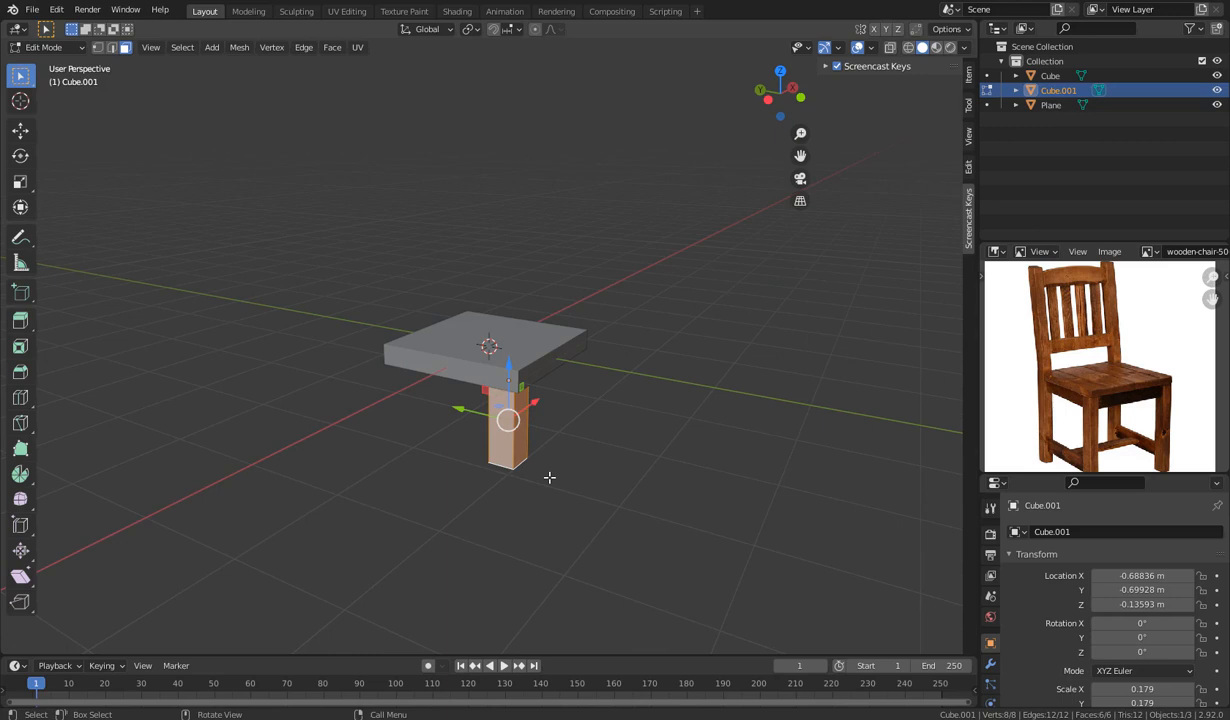
mouse_move(545, 476)
middle_down()
mouse_move(566, 475)
mouse_move(563, 492)
middle_up()
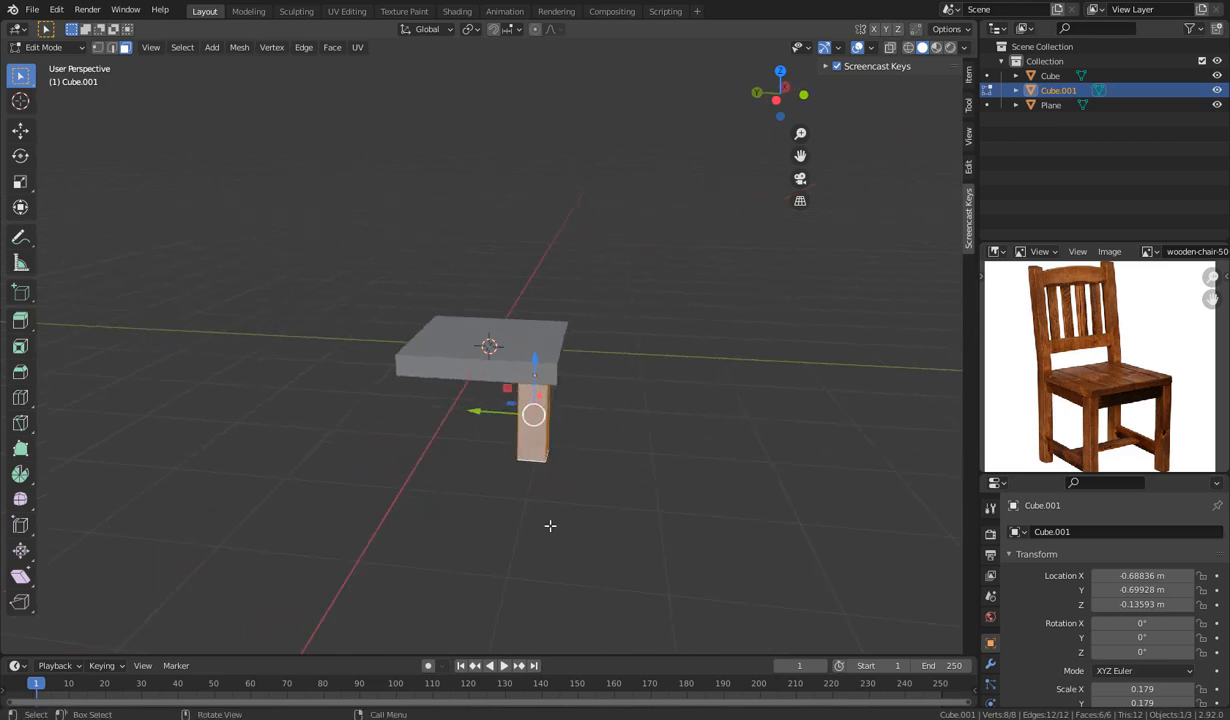
Try thinning the leg to about 0.71 with Z locked, and try a uniform scale of about 0.52.
key(s)
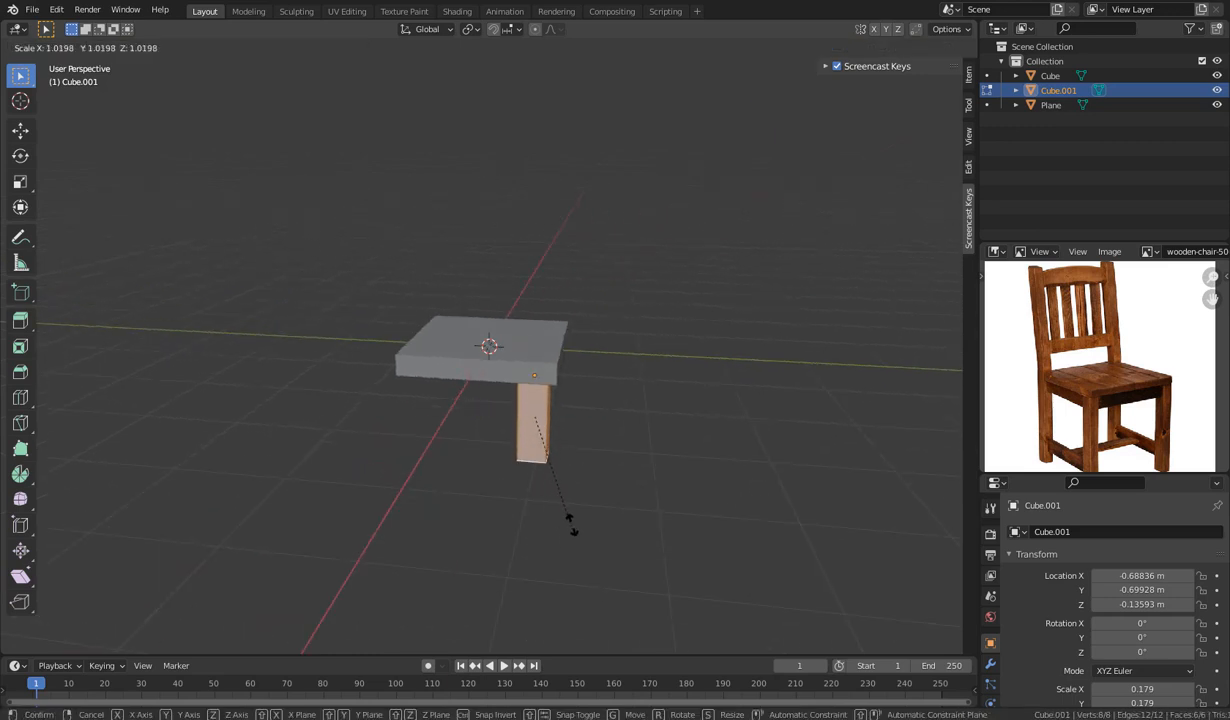
key(shift+z)
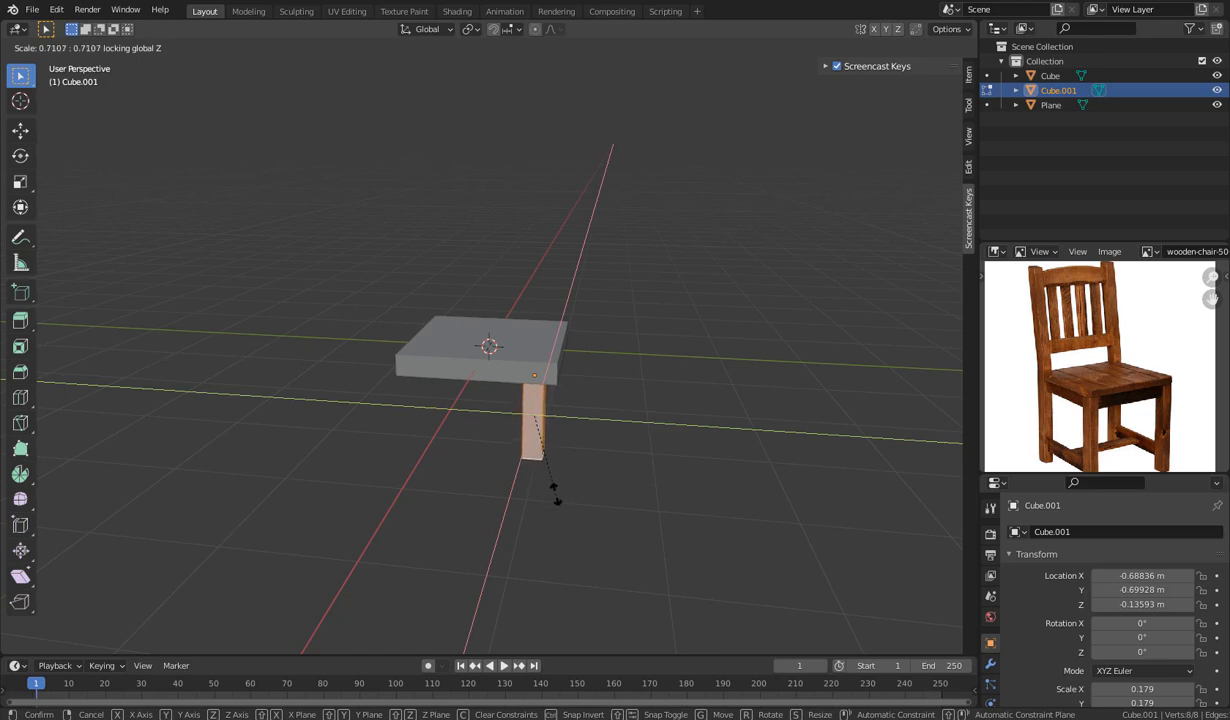
click(557, 512)
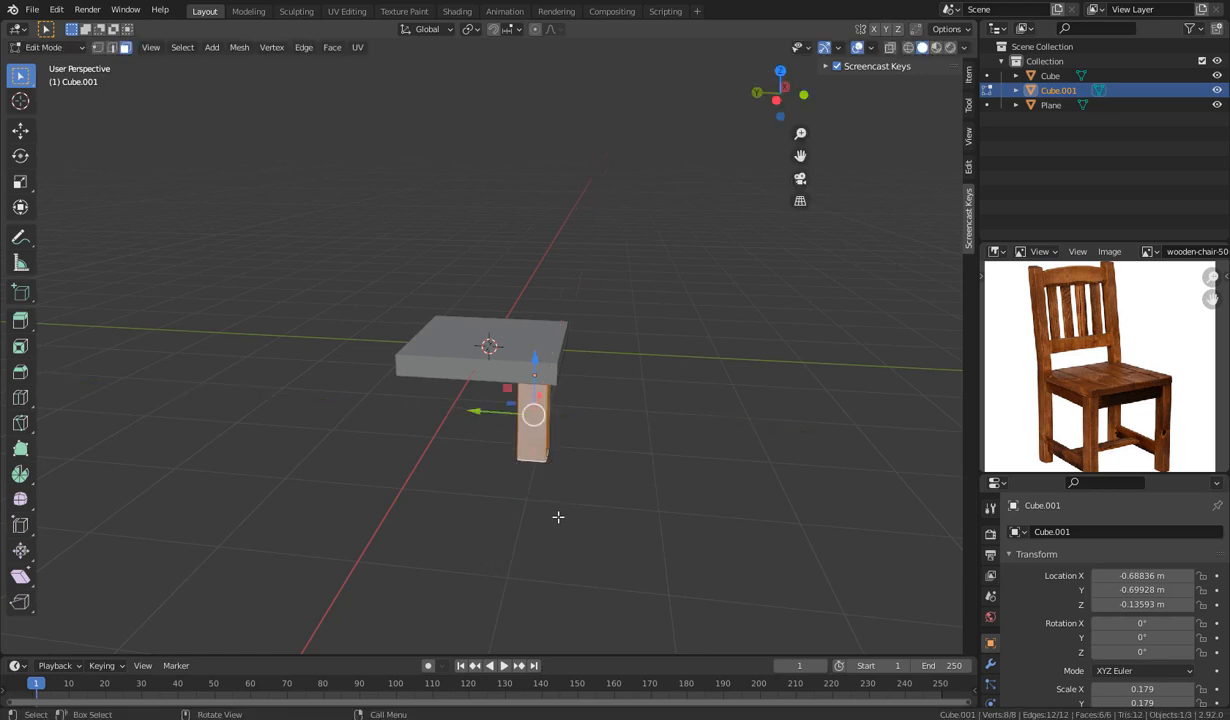
middle_drag(557, 516, 599, 500)
key(s)
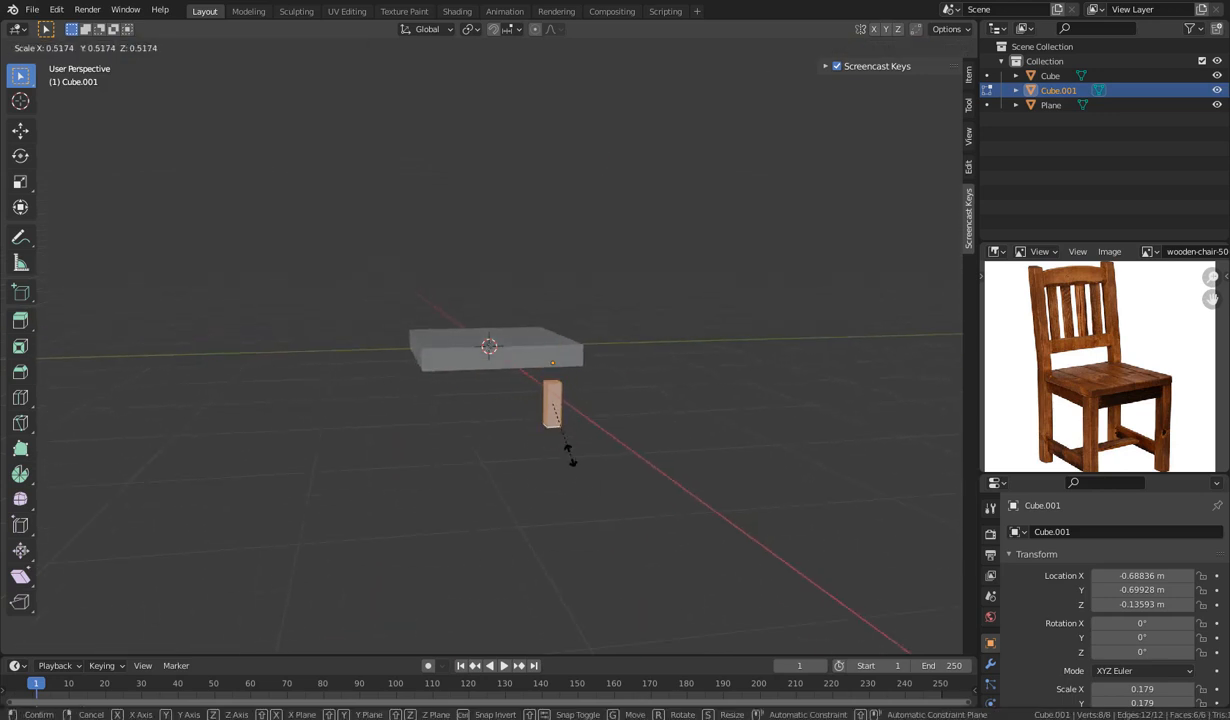
key(Escape)
middle_drag(581, 497, 566, 519)
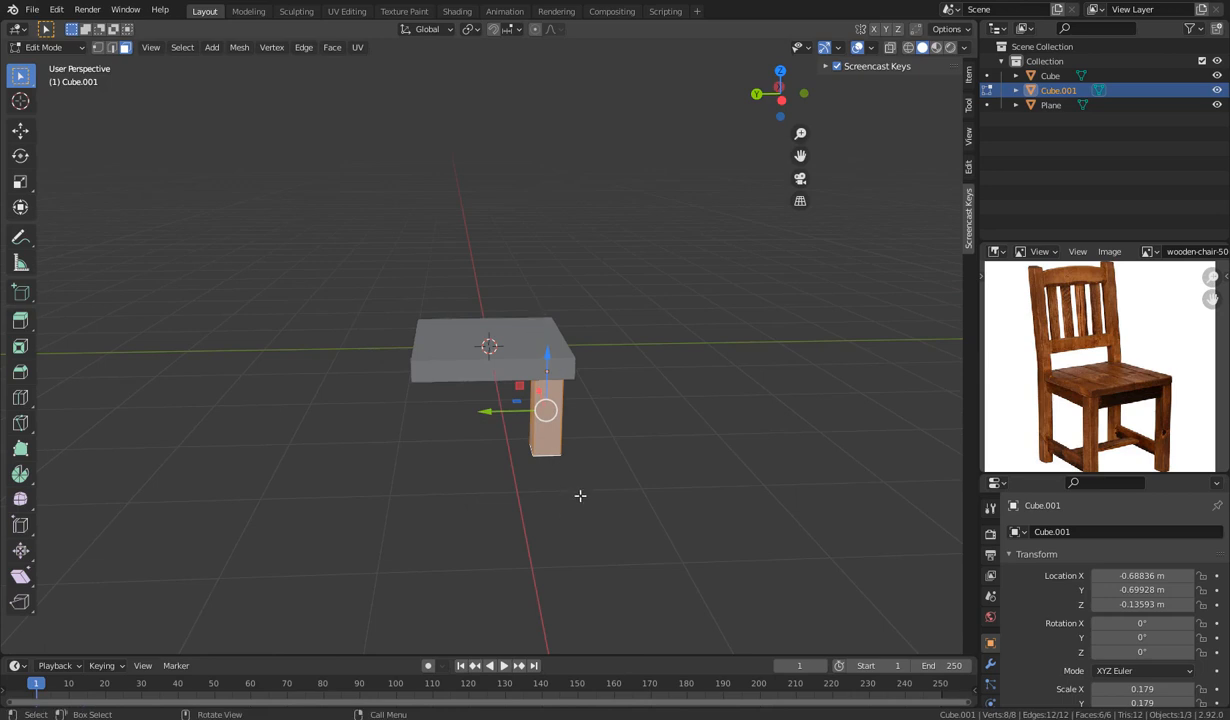
Scale the leg to about 0.73 in X and Y only, with the Z axis locked.
key(s)
key(shift+z)
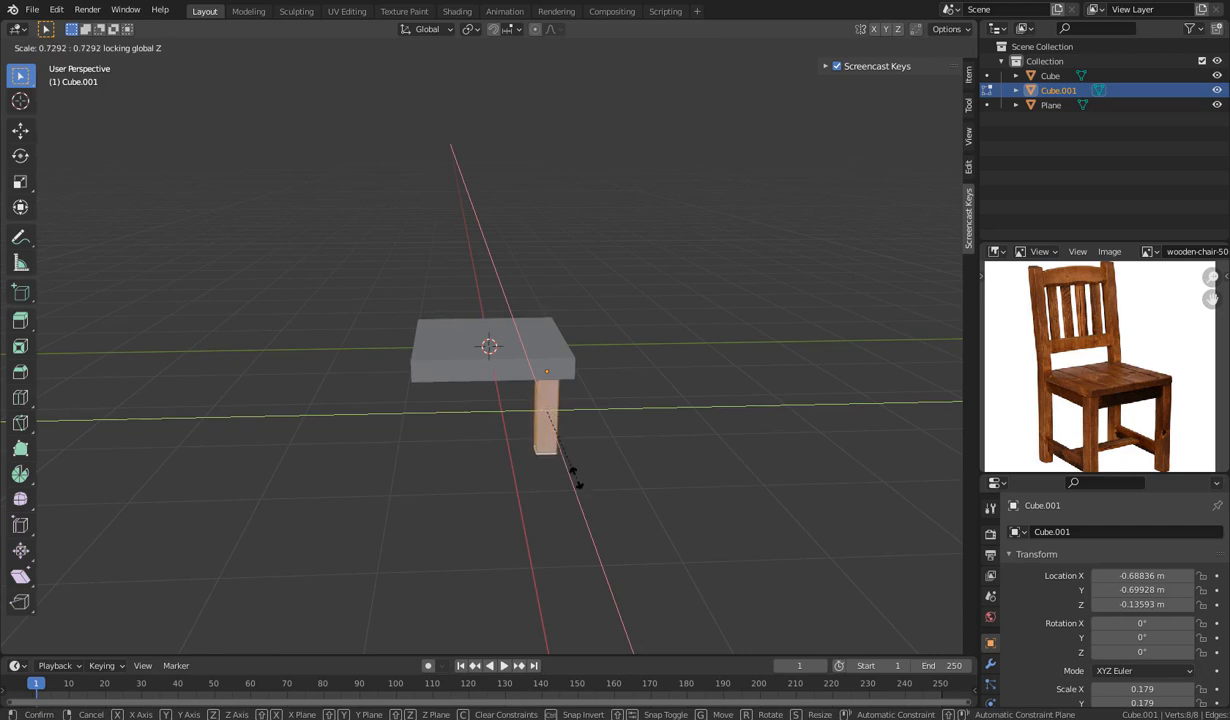
click(573, 478)
Lower the leg's bottom face slightly along Z to lengthen the leg, and return to Object Mode.
middle_drag(573, 478, 549, 385)
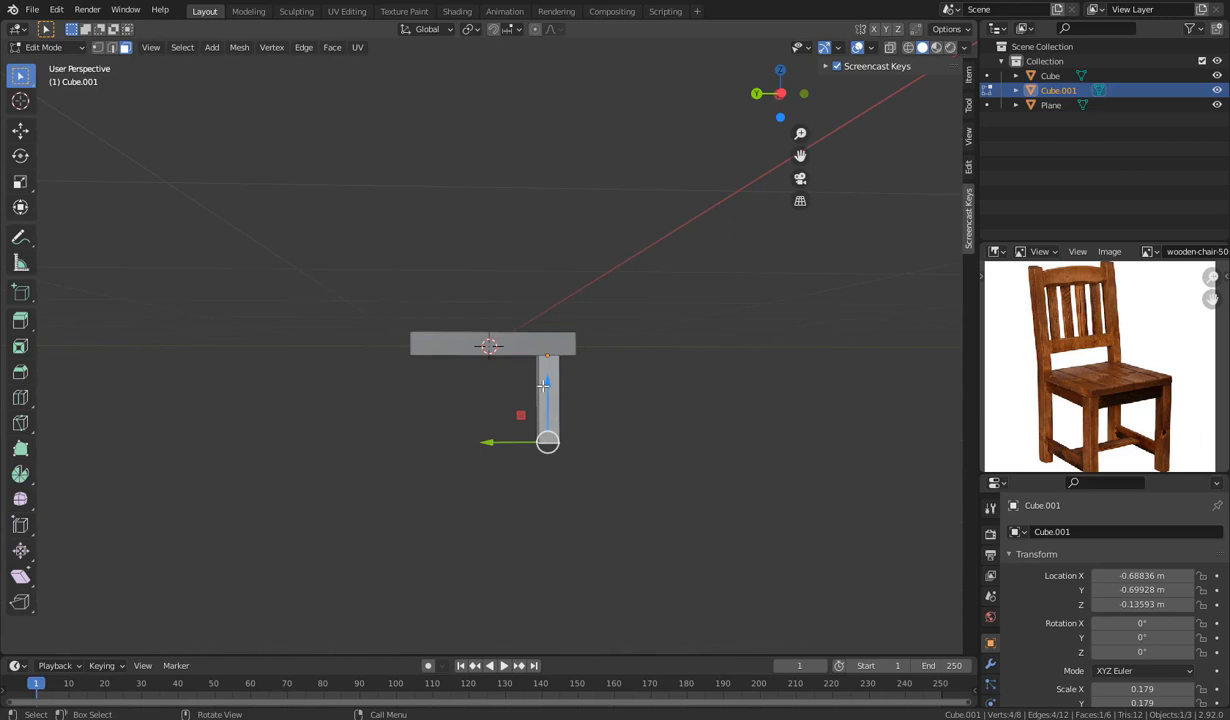
drag(549, 385, 553, 400)
middle_drag(582, 459, 585, 497)
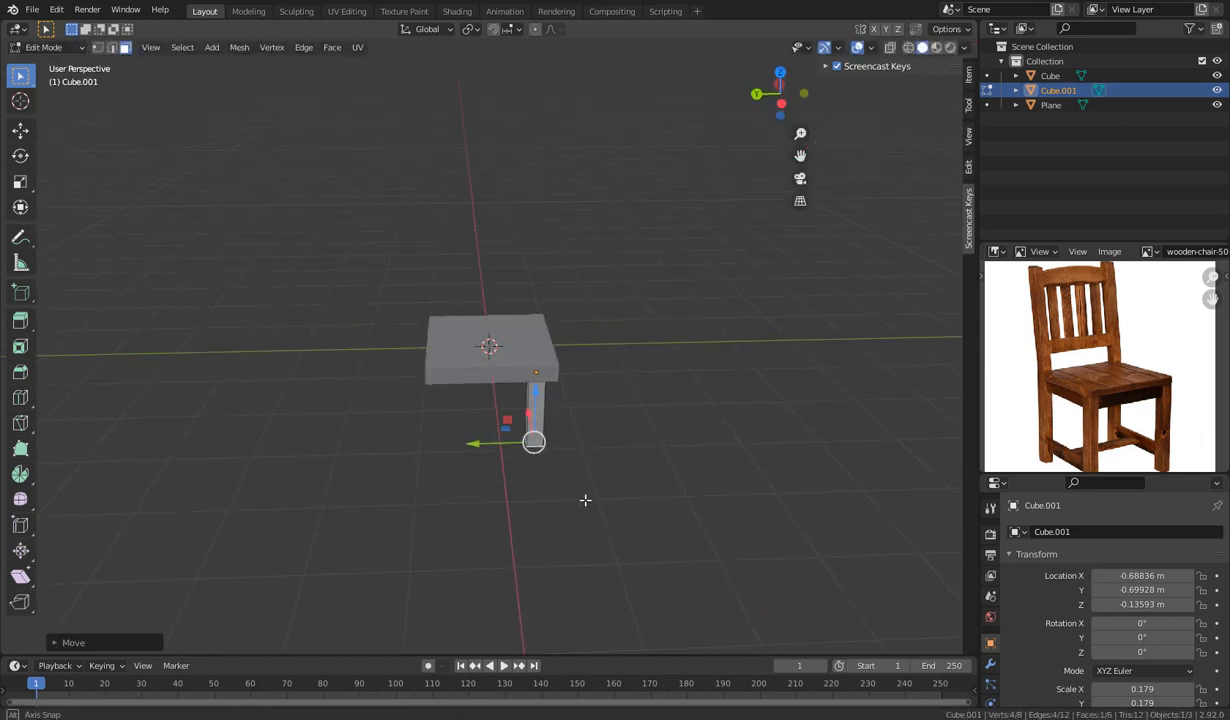
key(Tab)
Duplicate the leg and place the copy under the neighbouring seat corner along Y, at about Y 0.80 m.
middle_drag(541, 563, 589, 507)
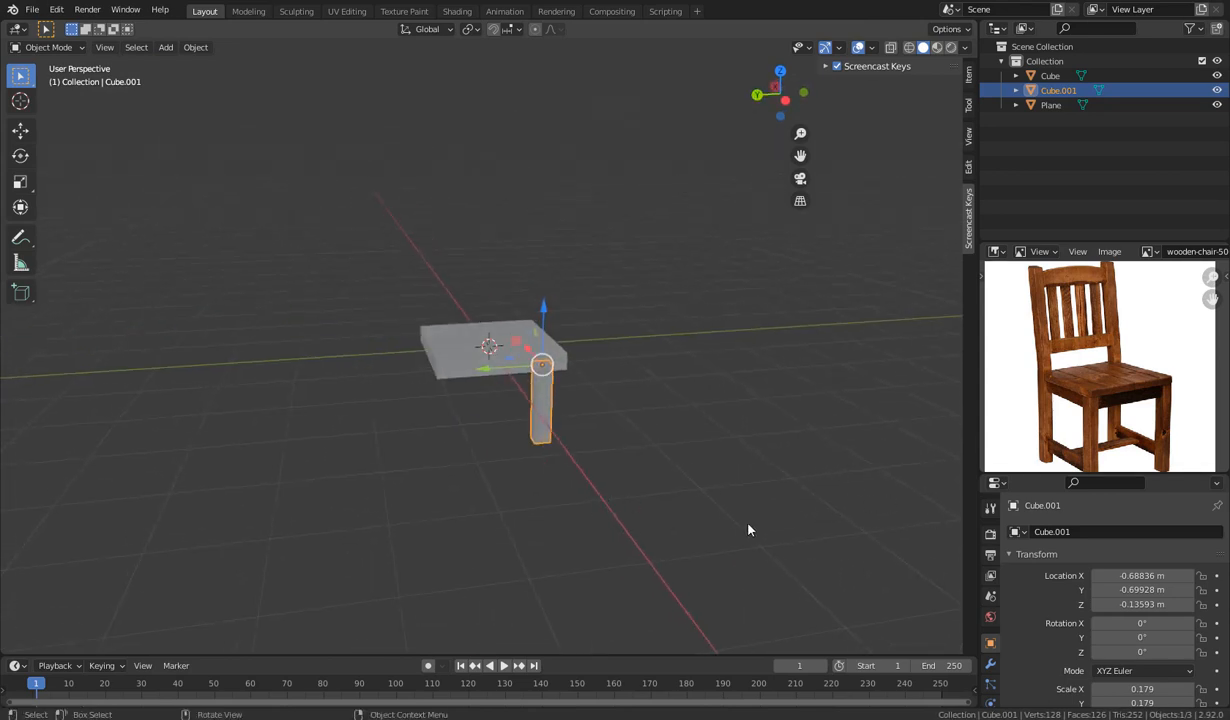
scroll(589, 460, down, 1)
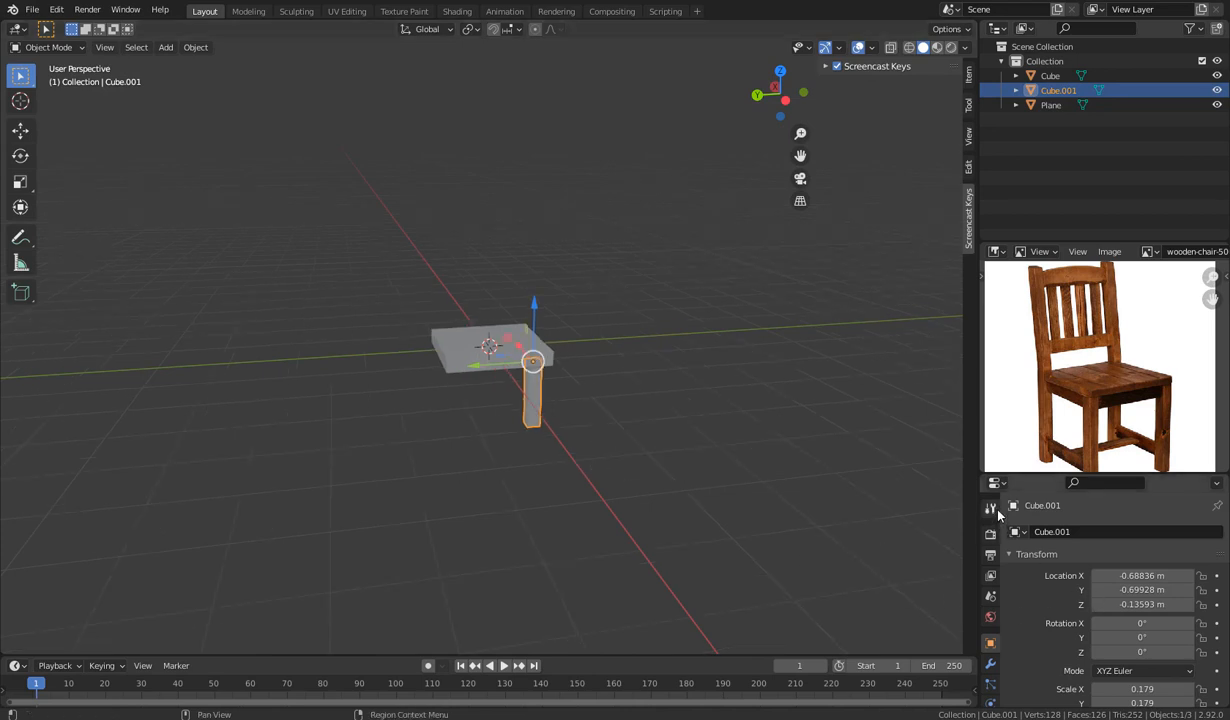
scroll(988, 640, down, 4)
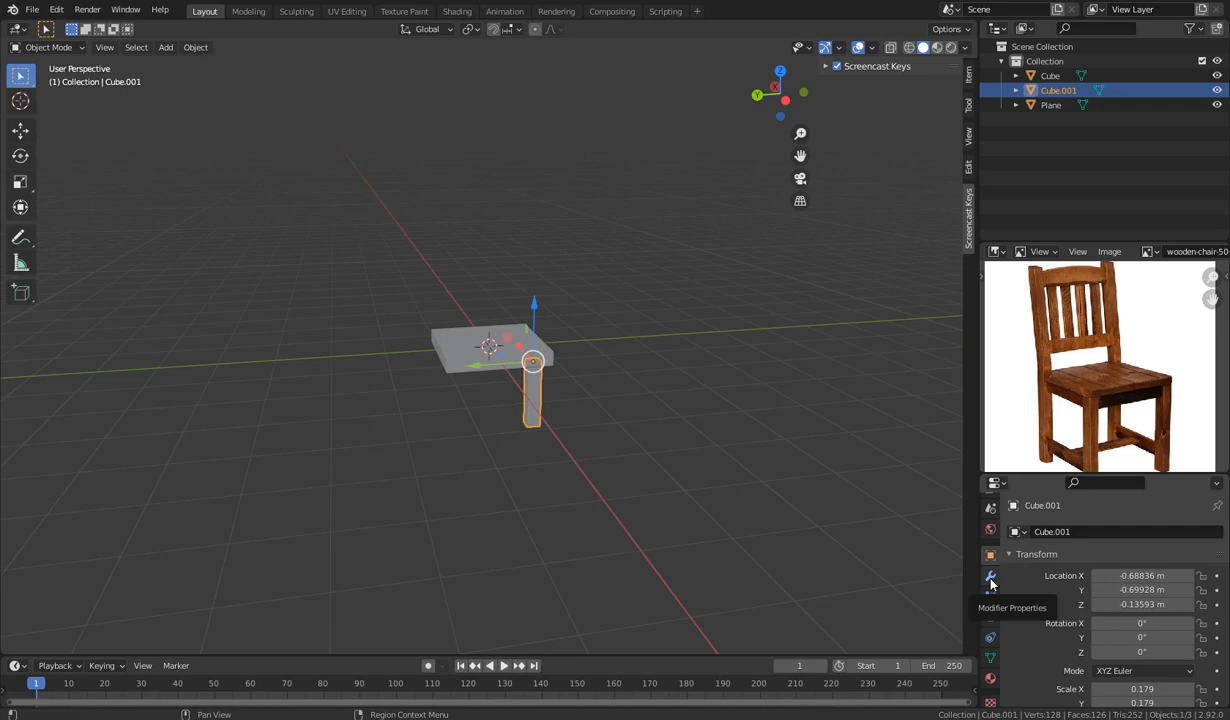
middle_drag(541, 382, 560, 451)
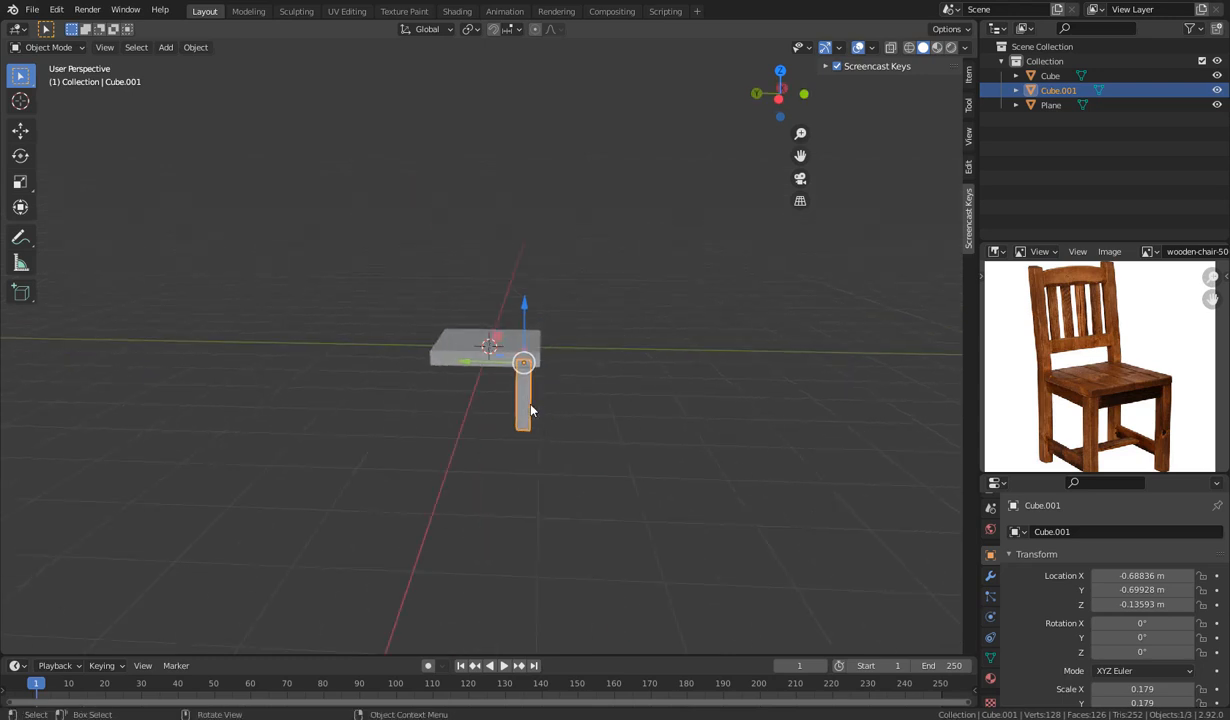
key(shift+d)
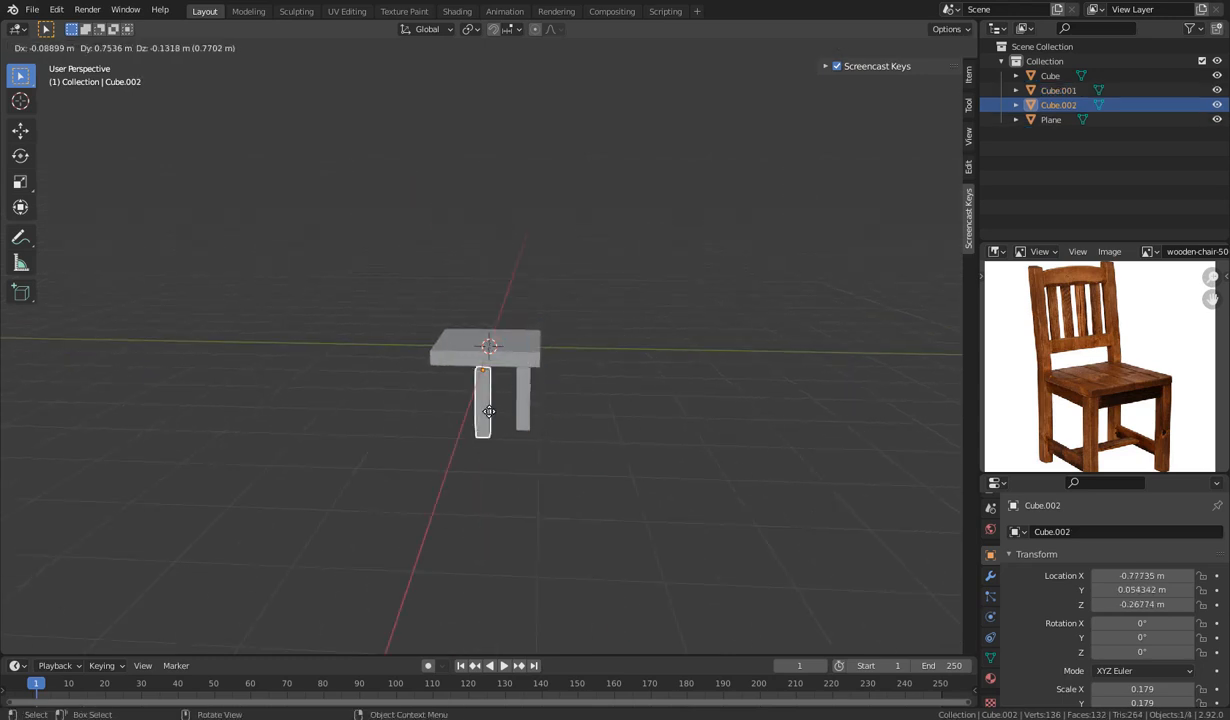
click(448, 411)
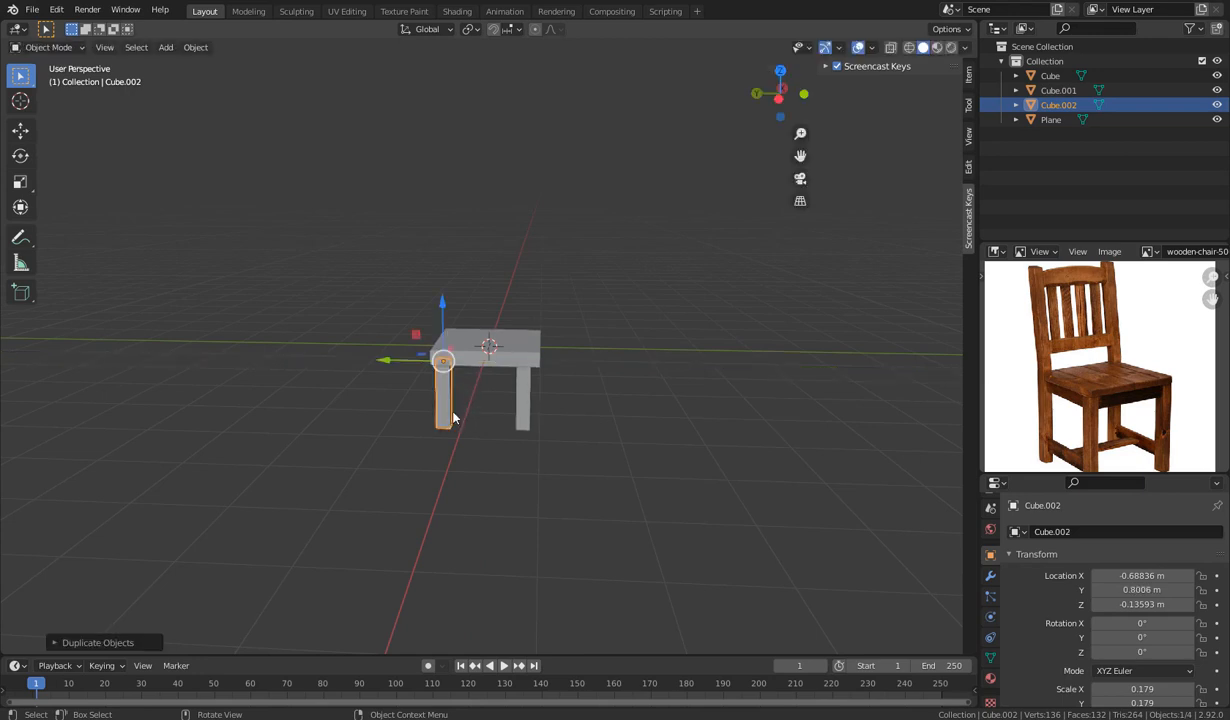
middle_drag(450, 411, 538, 431)
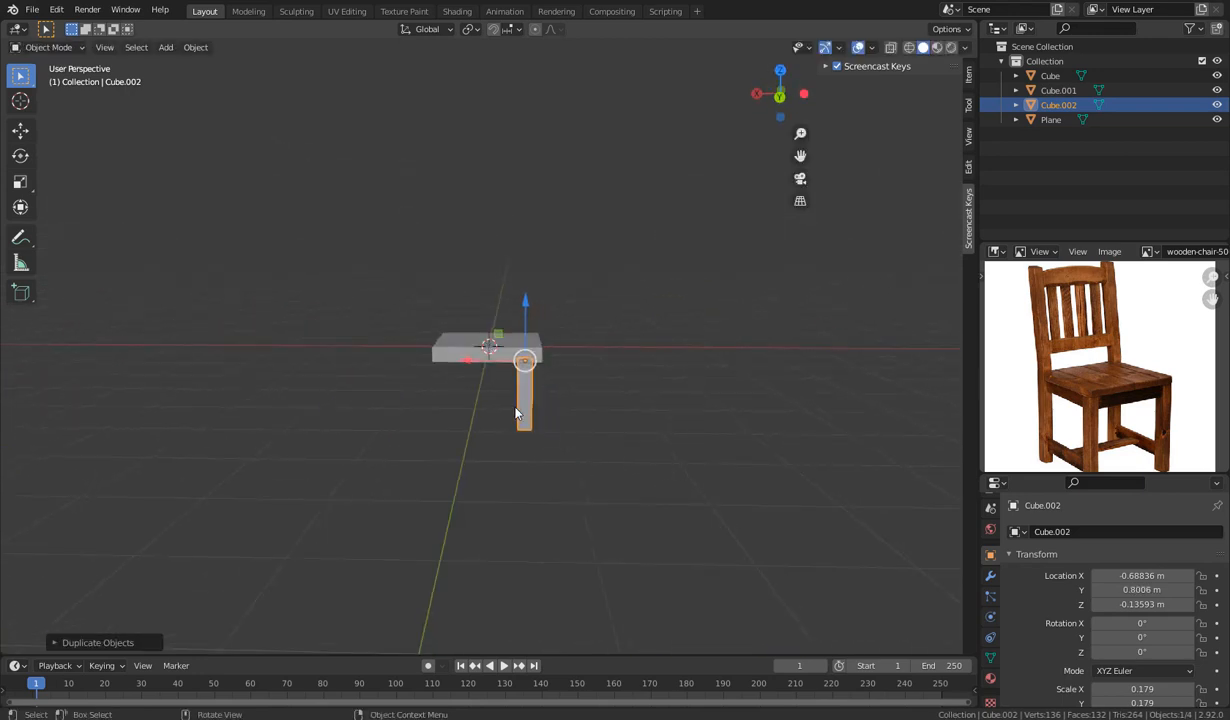
Duplicate the second leg with a Y constraint, and duplicate it again along X to the adjacent seat corner, at about X 0.60 m.
key(shift+d)
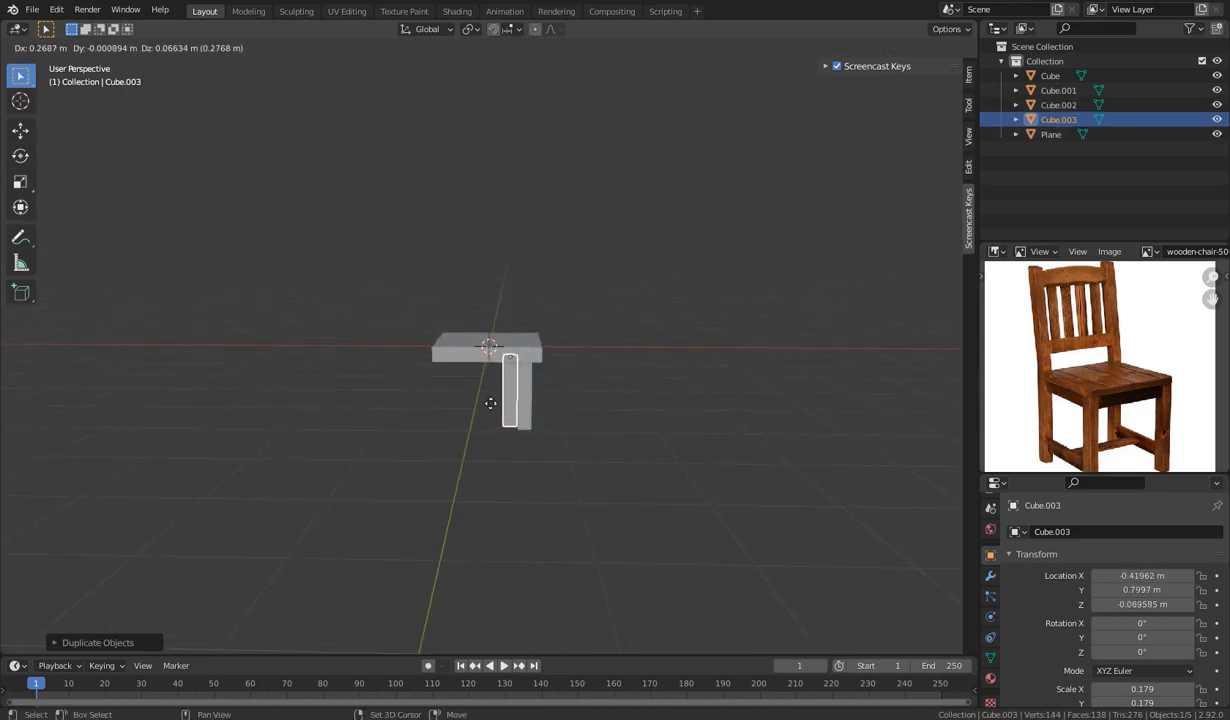
key(y)
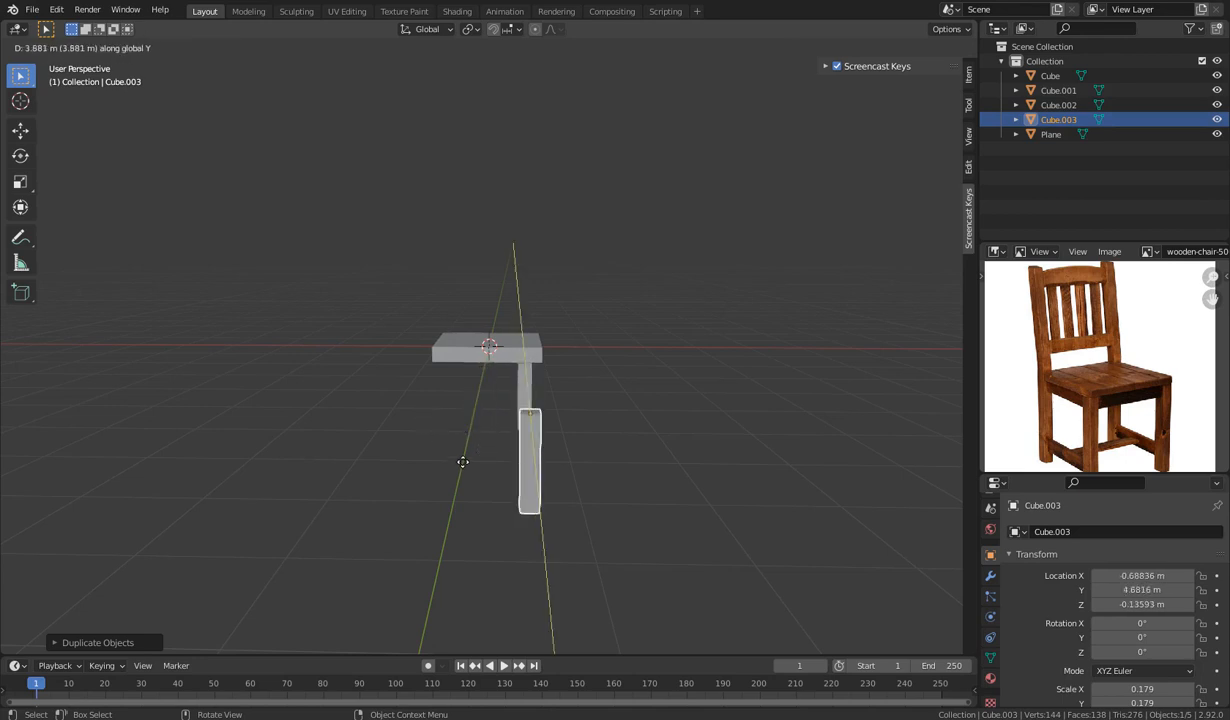
click(467, 419)
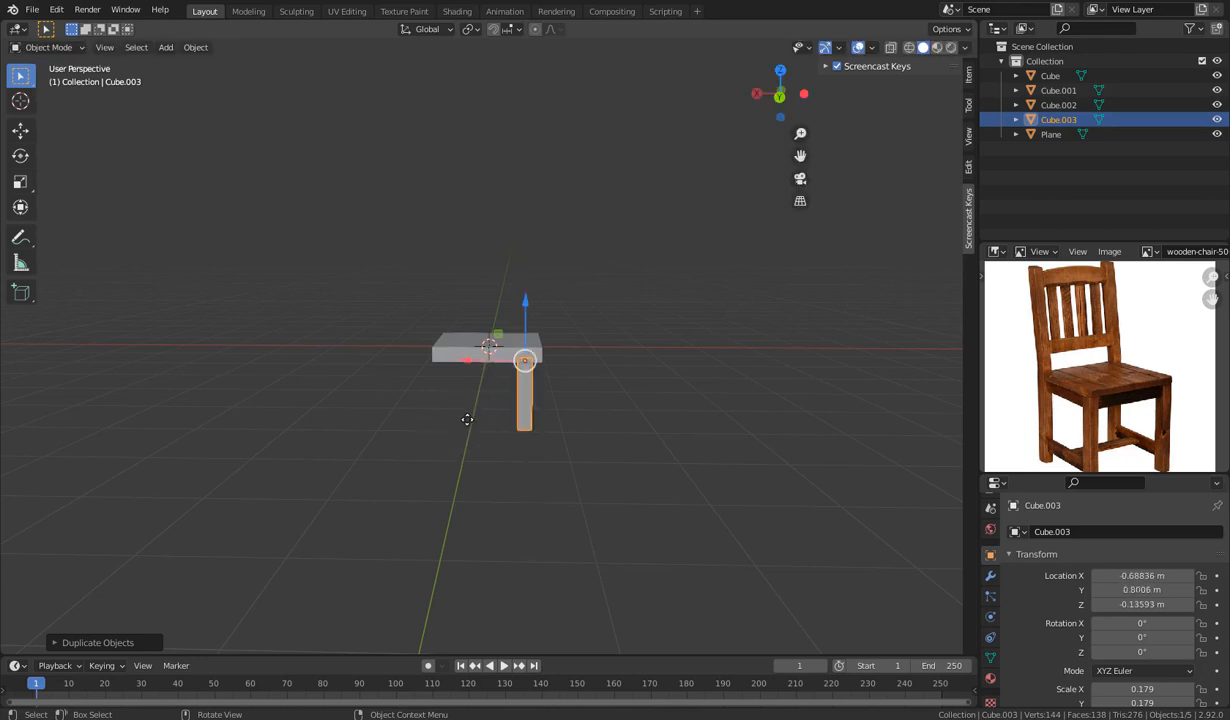
middle_drag(467, 419, 511, 505)
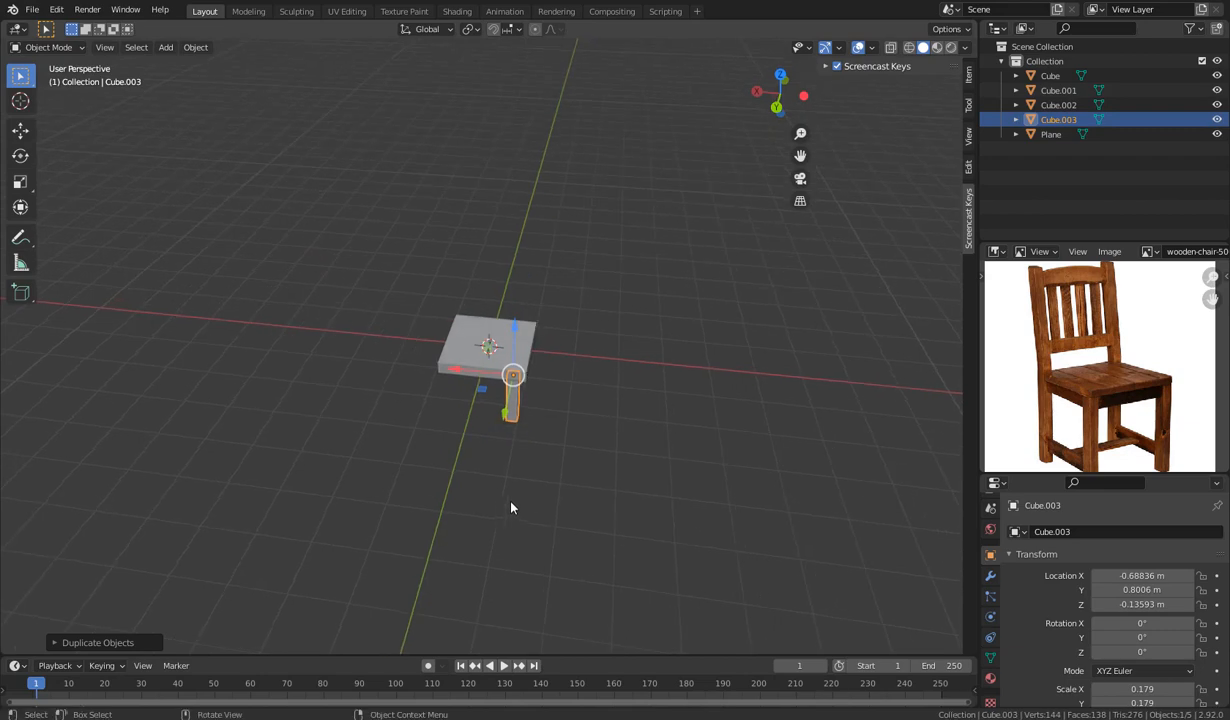
key(shift+d)
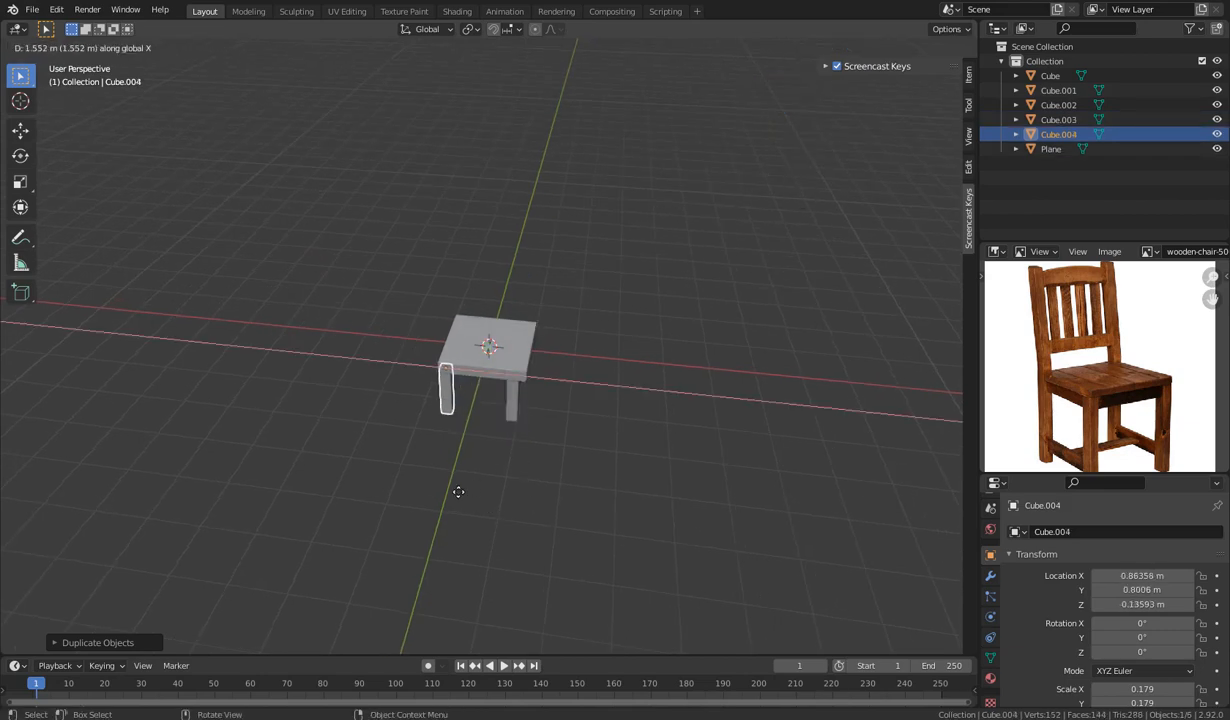
click(494, 494)
Duplicate the newest leg along Y and place the copy under the fourth seat corner, at about Y -0.63 m.
middle_drag(494, 494, 536, 415)
key(shift+d)
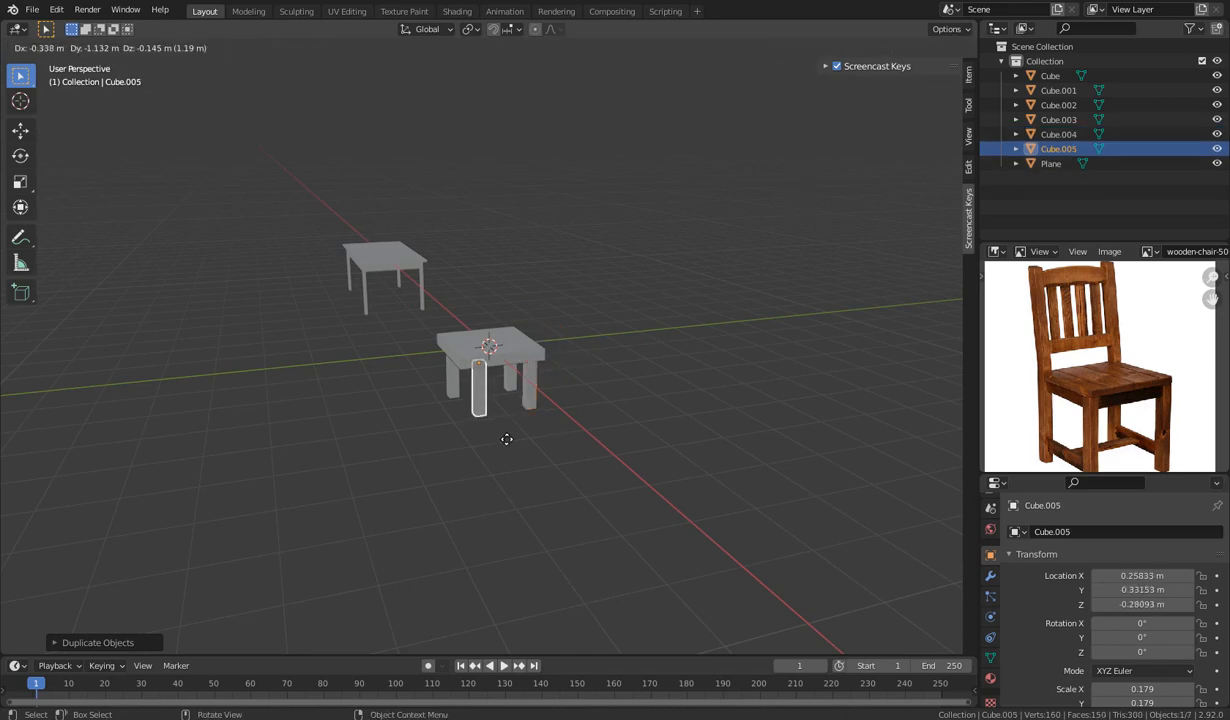
key(y)
click(500, 445)
Select the three newest leg copies under the seat and delete them.
middle_drag(500, 445, 324, 434)
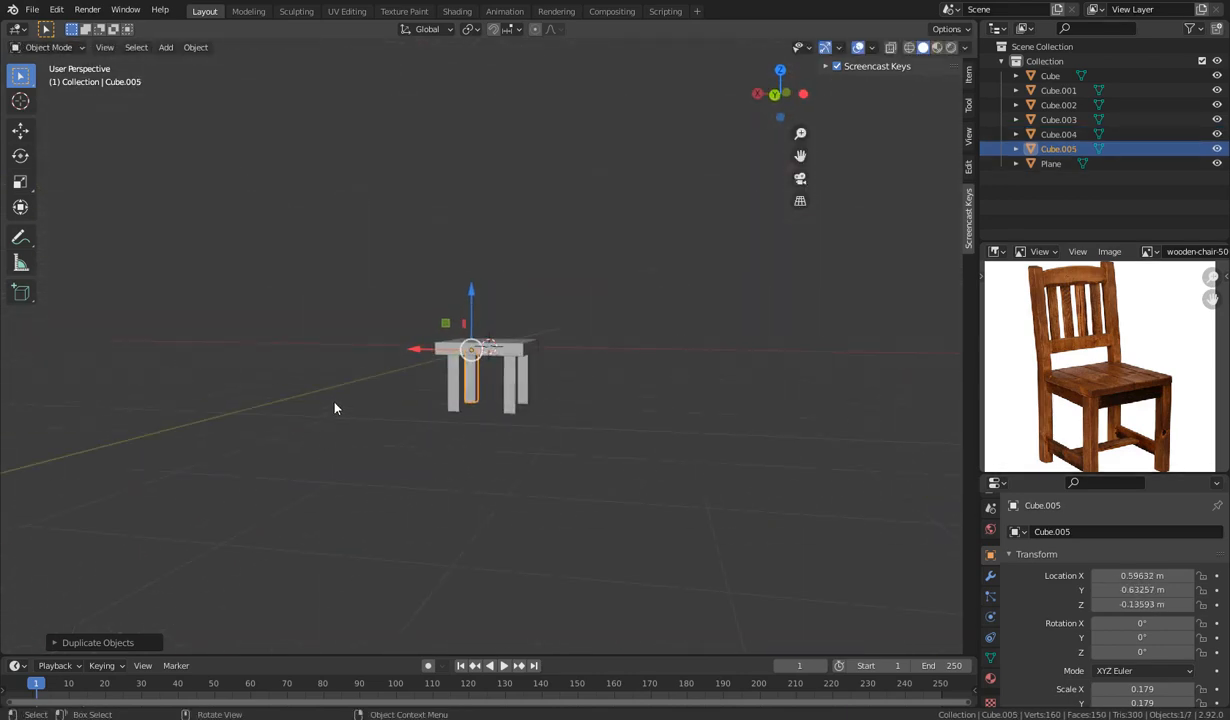
click(456, 392)
shift+click(470, 387)
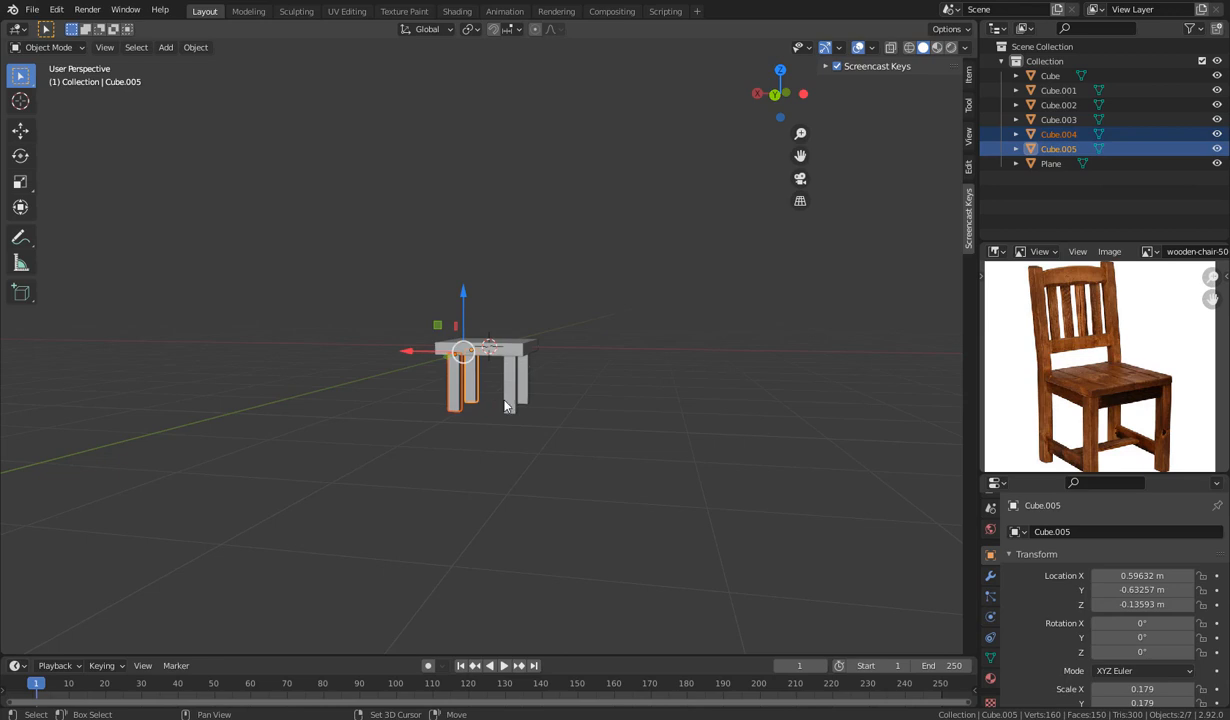
shift+click(488, 389)
middle_drag(488, 389, 493, 431)
key(x)
click(522, 486)
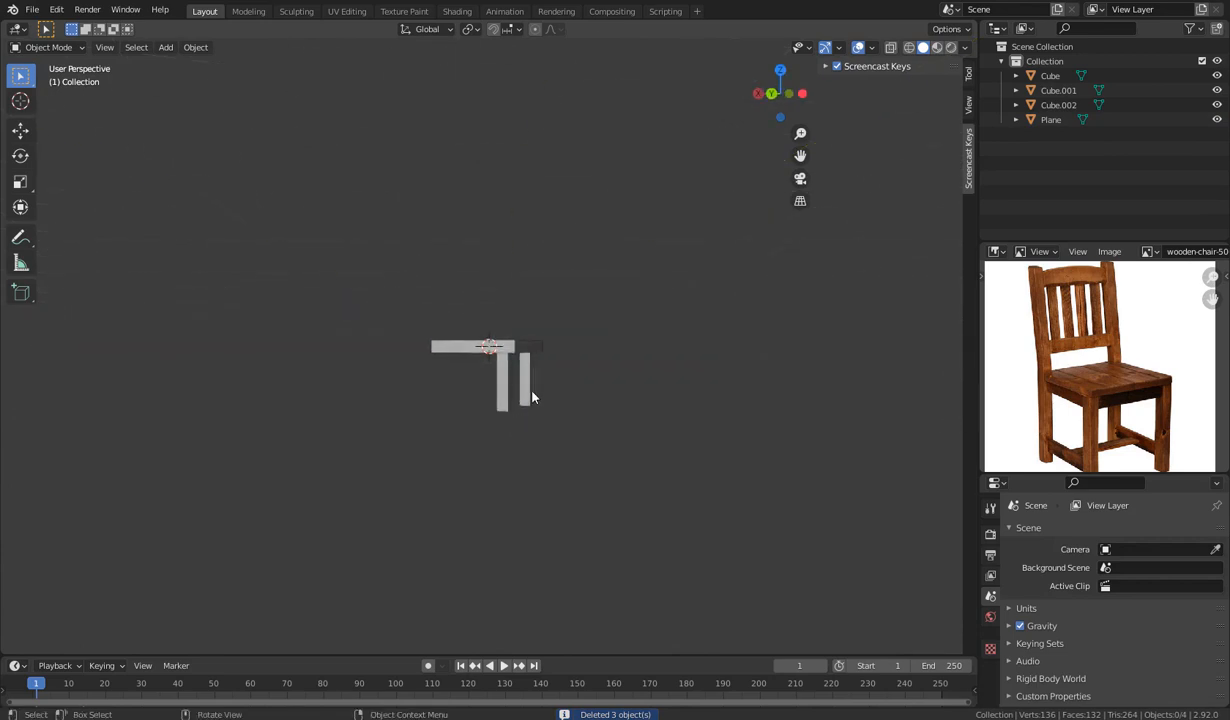
Delete the remaining duplicate leg at about Y 0.80 m, keeping only the original leg under the seat.
click(529, 398)
click(503, 402)
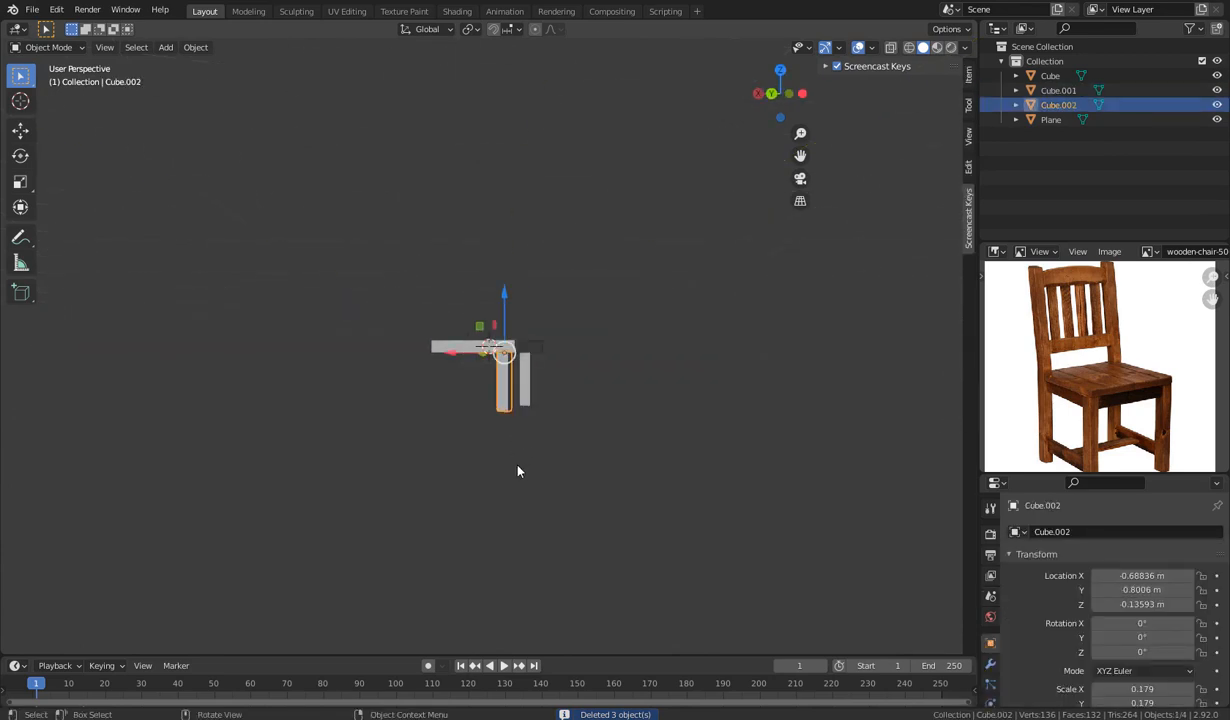
key(x)
click(524, 465)
Select the original chair leg and add an Array modifier to it.
mouse_move(524, 463)
middle_down()
mouse_move(549, 489)
mouse_move(417, 489)
mouse_move(508, 497)
mouse_move(491, 470)
mouse_move(523, 481)
mouse_move(502, 472)
middle_up()
key(KP_1)
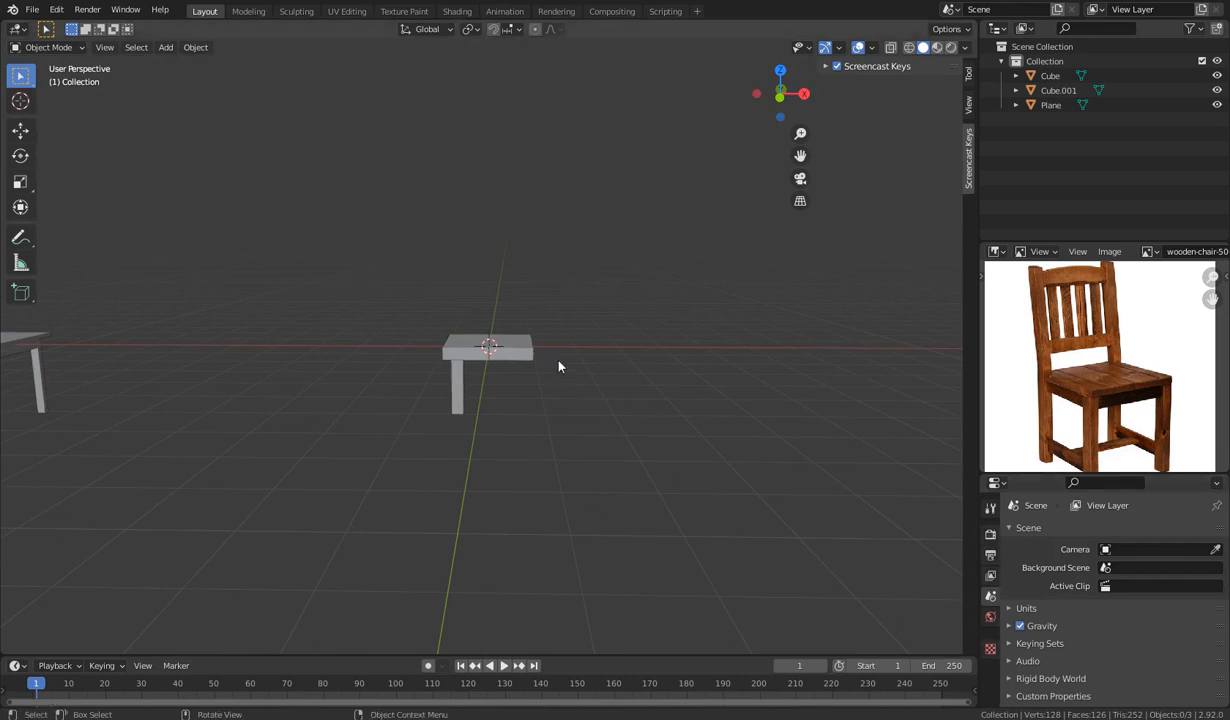
click(515, 352)
click(459, 392)
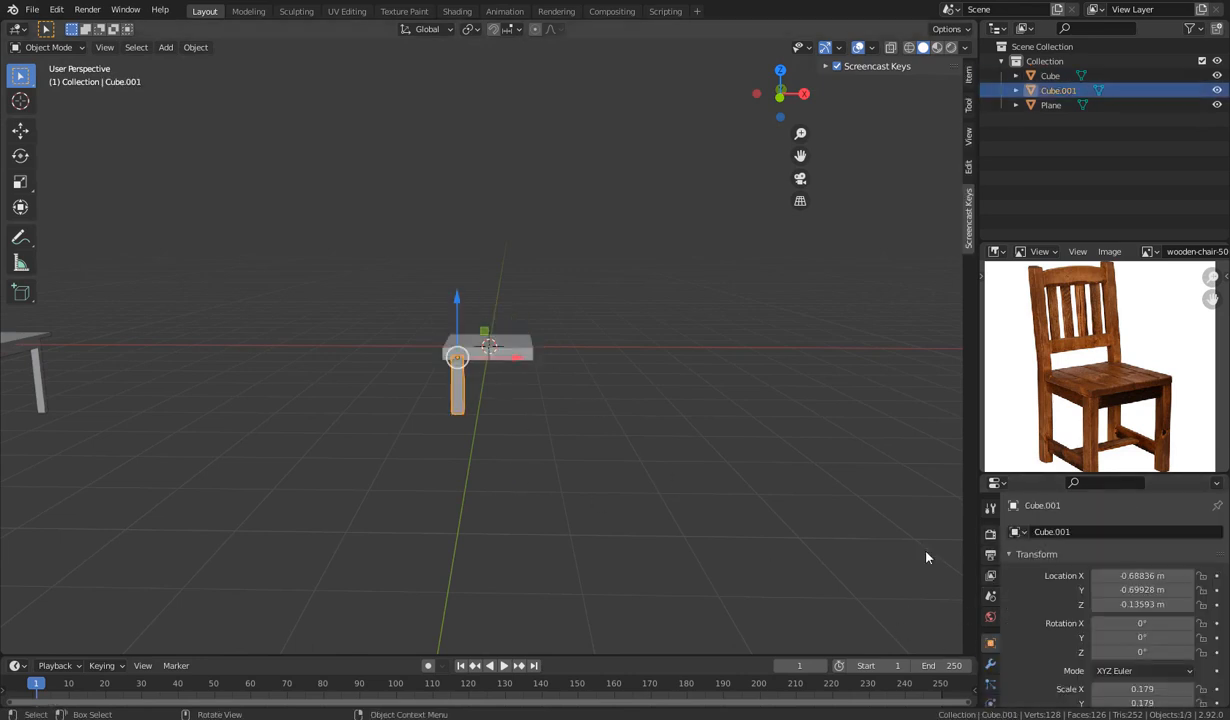
scroll(991, 612, down, 3)
click(990, 605)
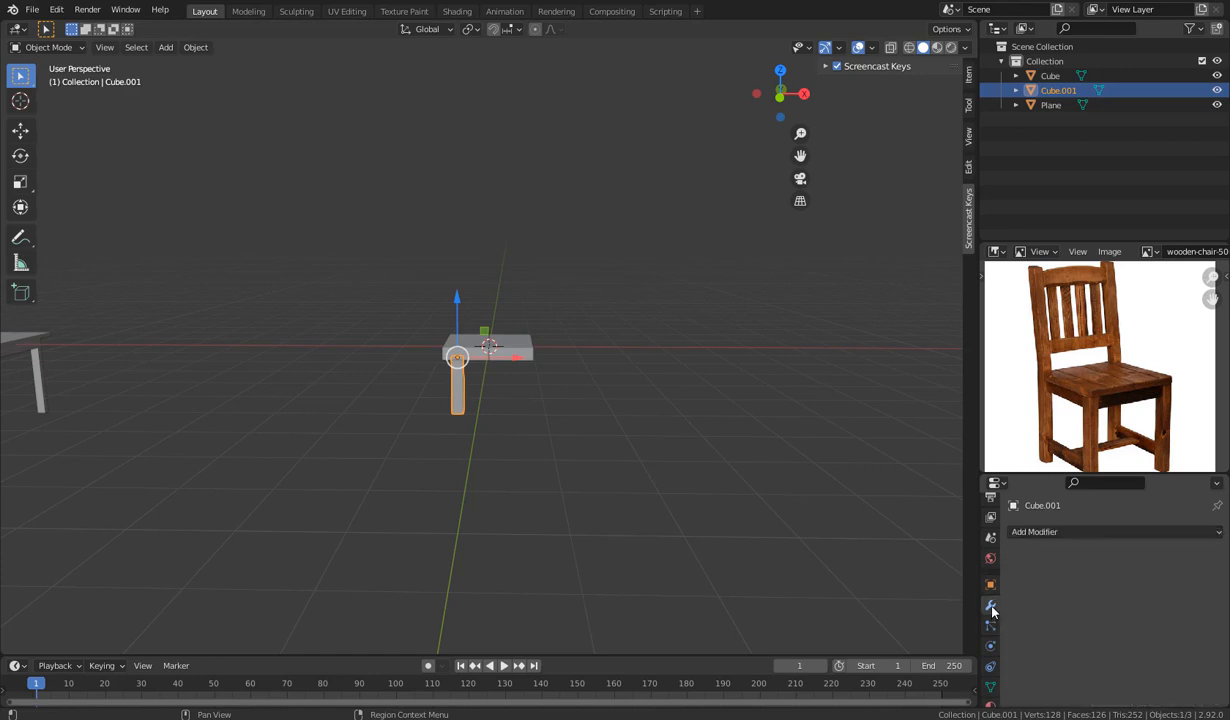
click(1044, 532)
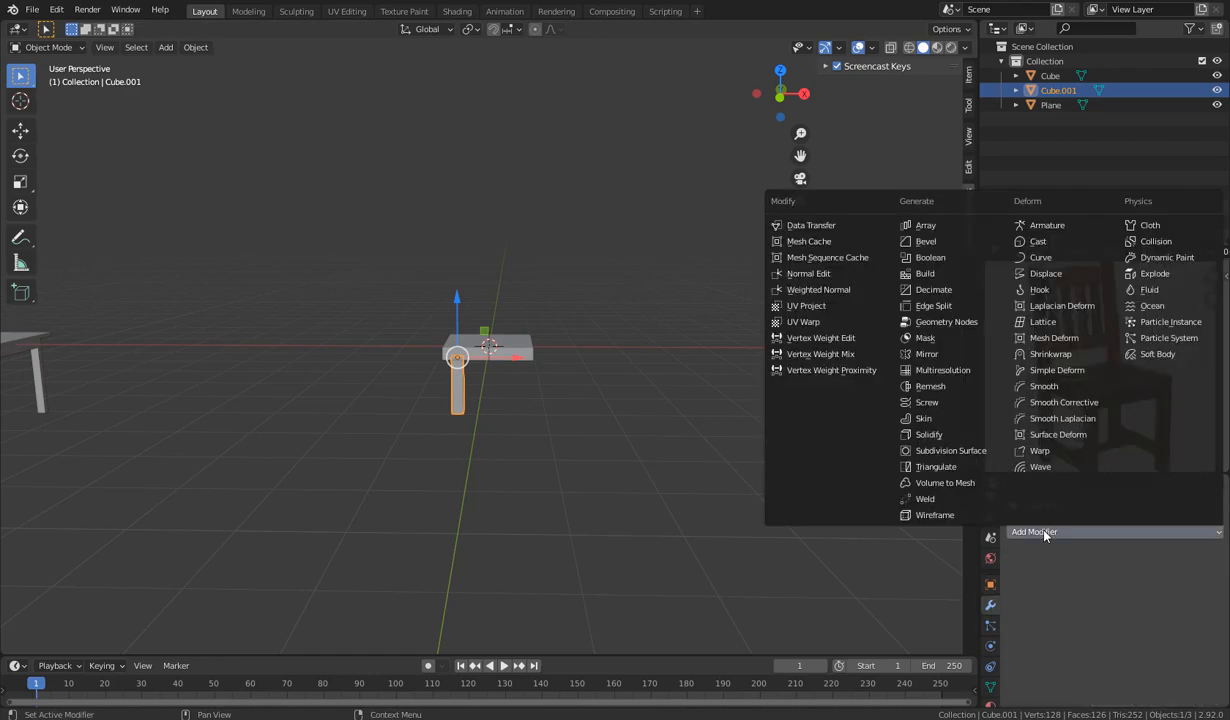
click(921, 227)
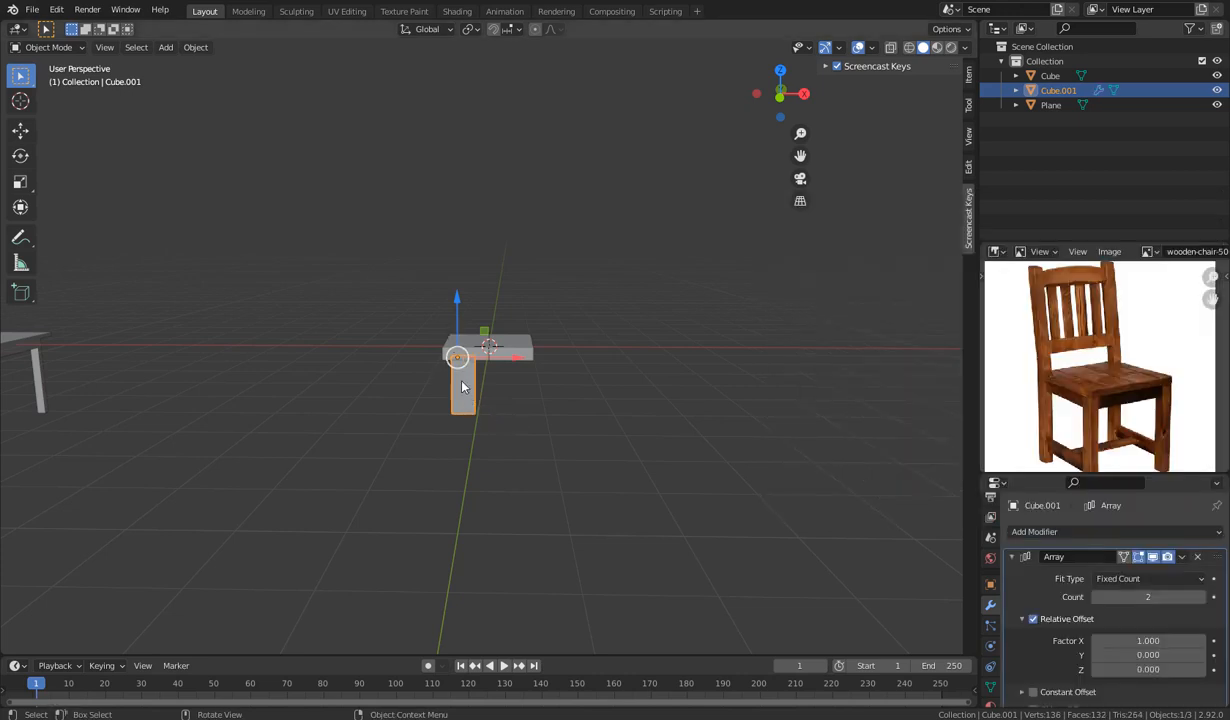
Enlarge the modifier settings area and set the leg array's relative offset to 5.3 in X.
scroll(998, 631, down, 2)
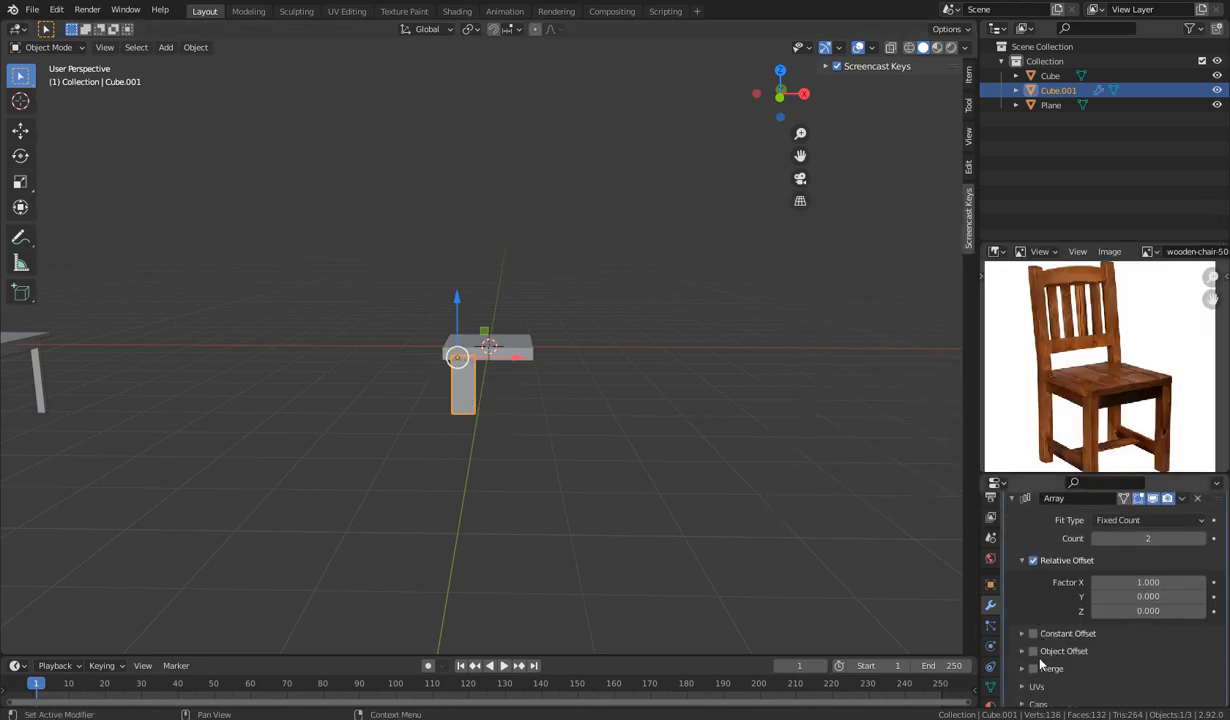
drag(1042, 476, 1042, 418)
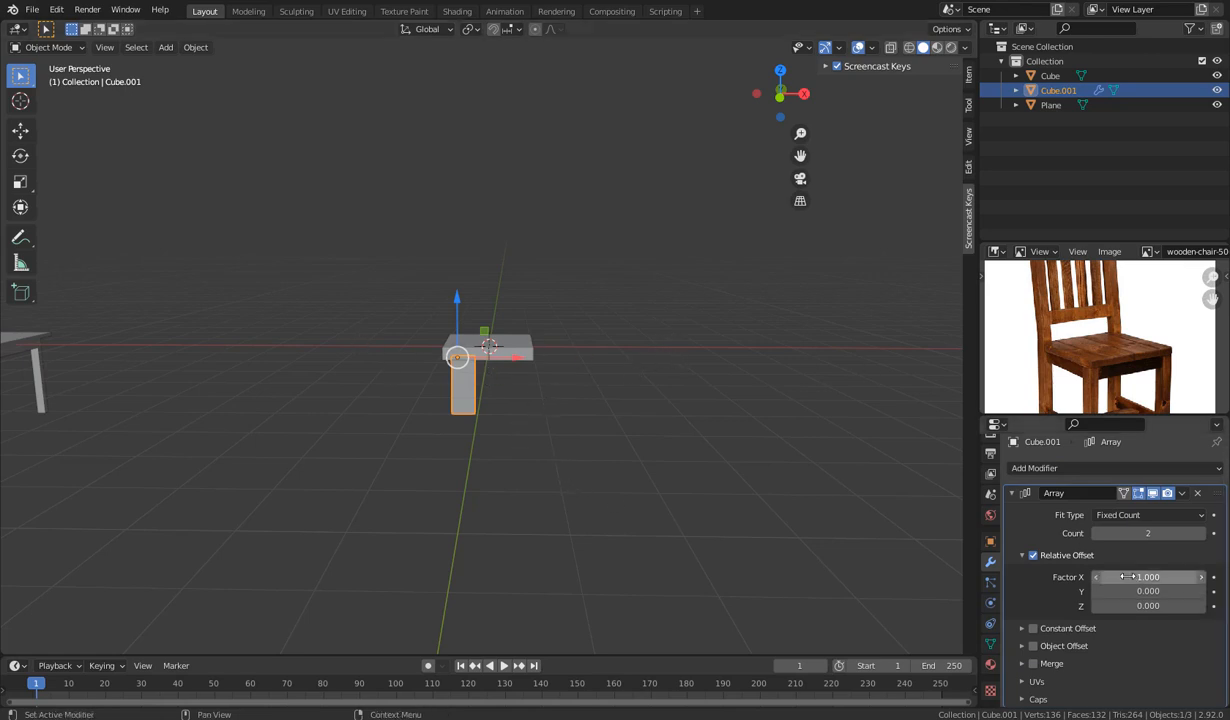
drag(1128, 581, 1210, 581)
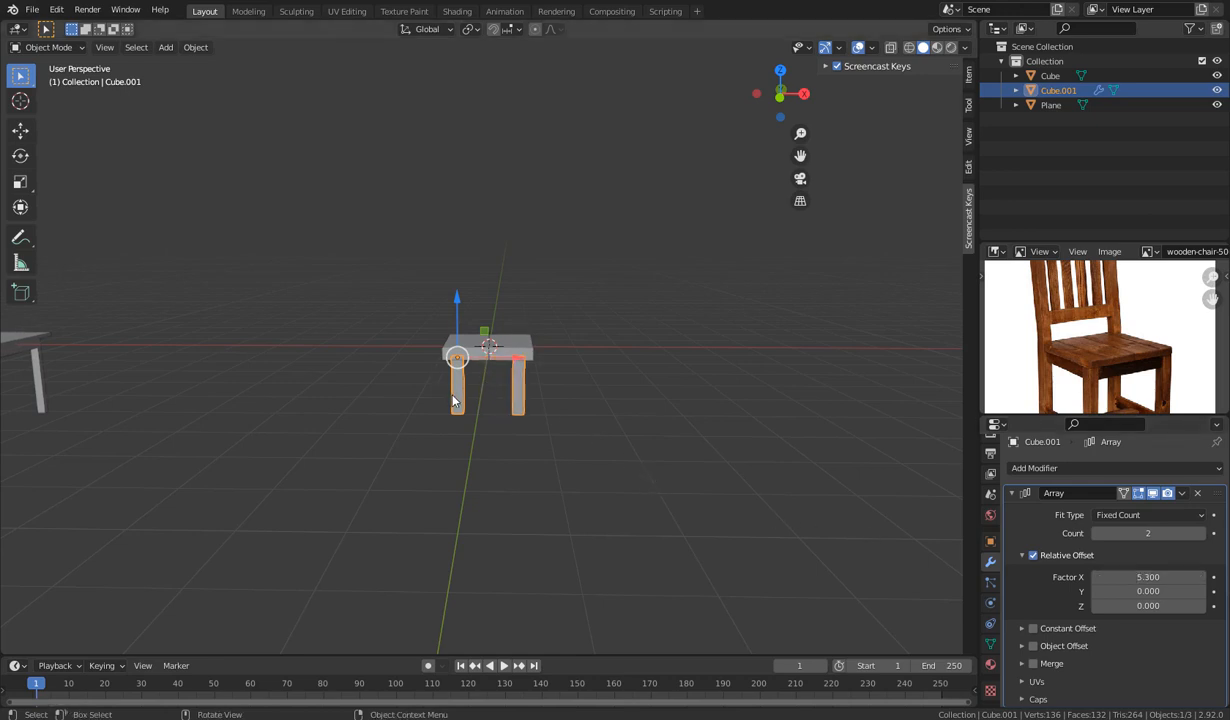
click(717, 479)
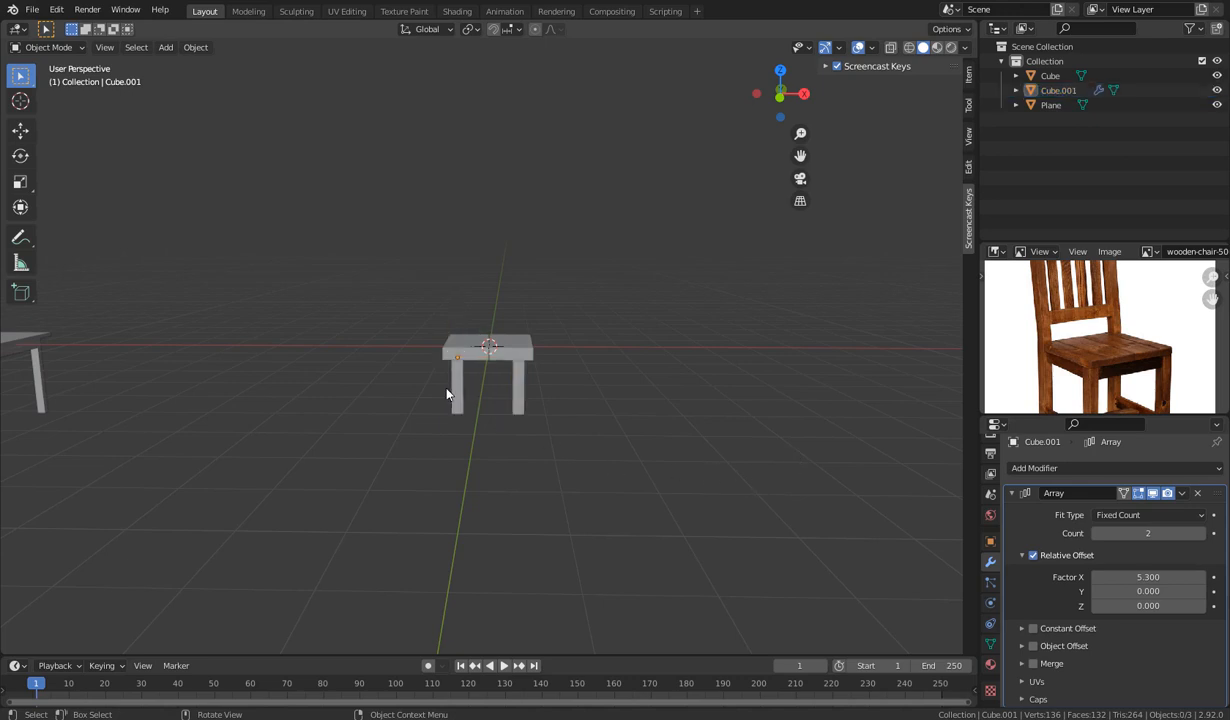
click(463, 409)
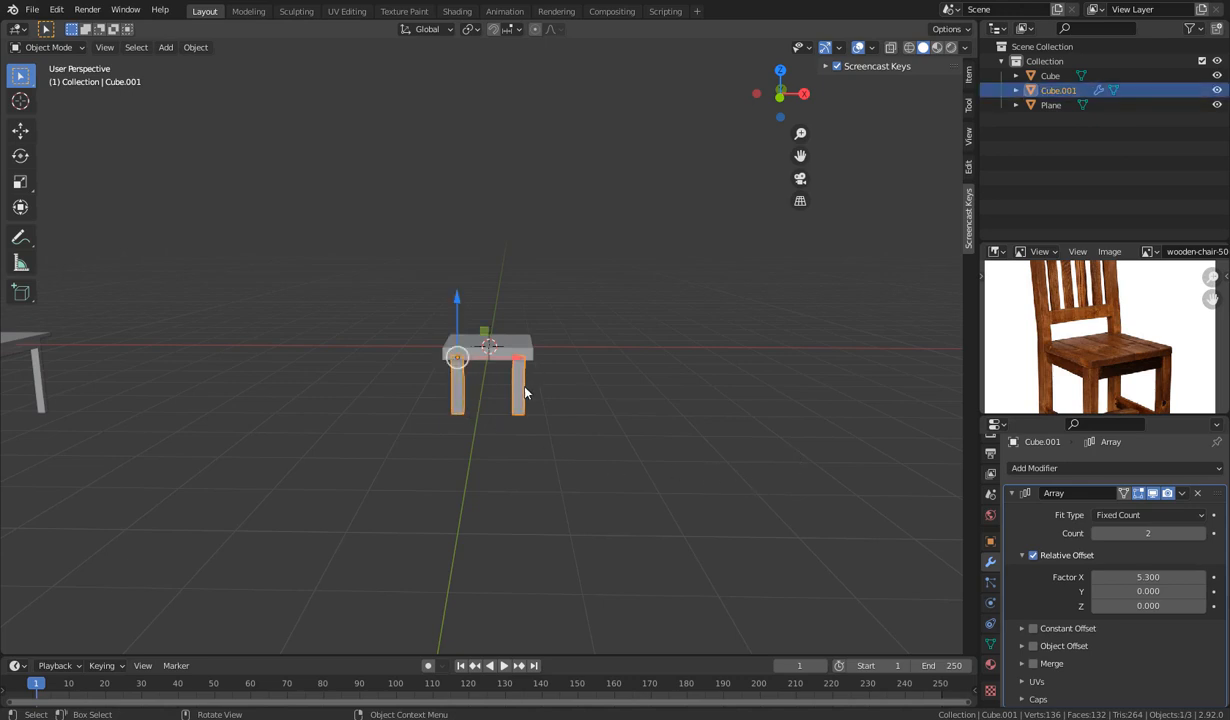
Align the arrayed leg with the seat by setting its relative offset to -0.3 in Y and 5.6 in X.
middle_drag(555, 426, 616, 521)
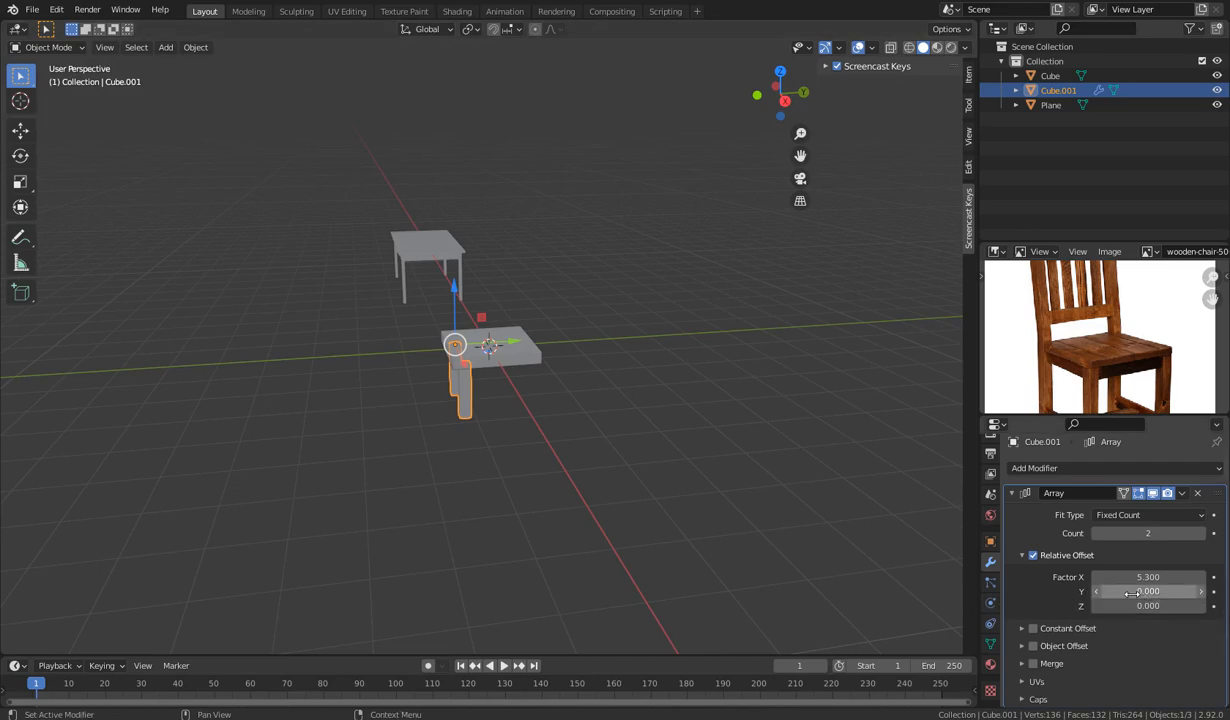
mouse_move(1131, 592)
mouse_down()
mouse_move(1195, 592)
mouse_move(1152, 592)
mouse_up()
middle_drag(730, 485, 818, 517)
middle_drag(734, 516, 672, 504)
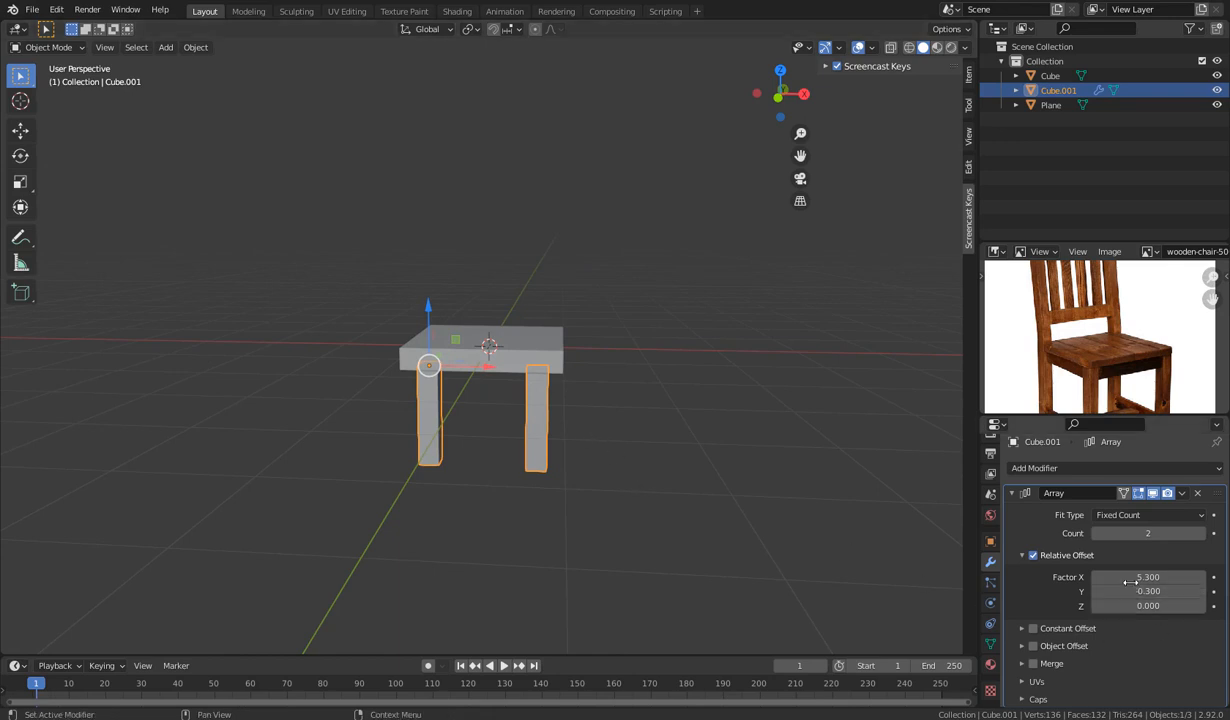
drag(1128, 580, 1140, 580)
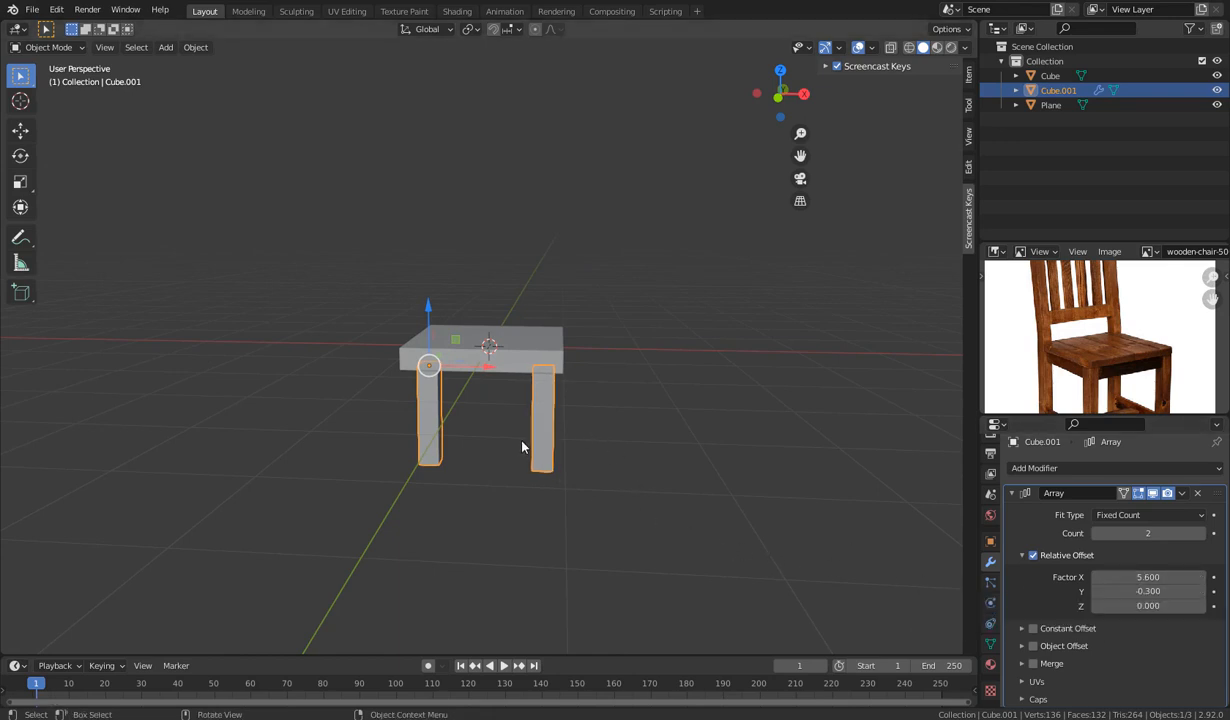
middle_drag(538, 456, 607, 475)
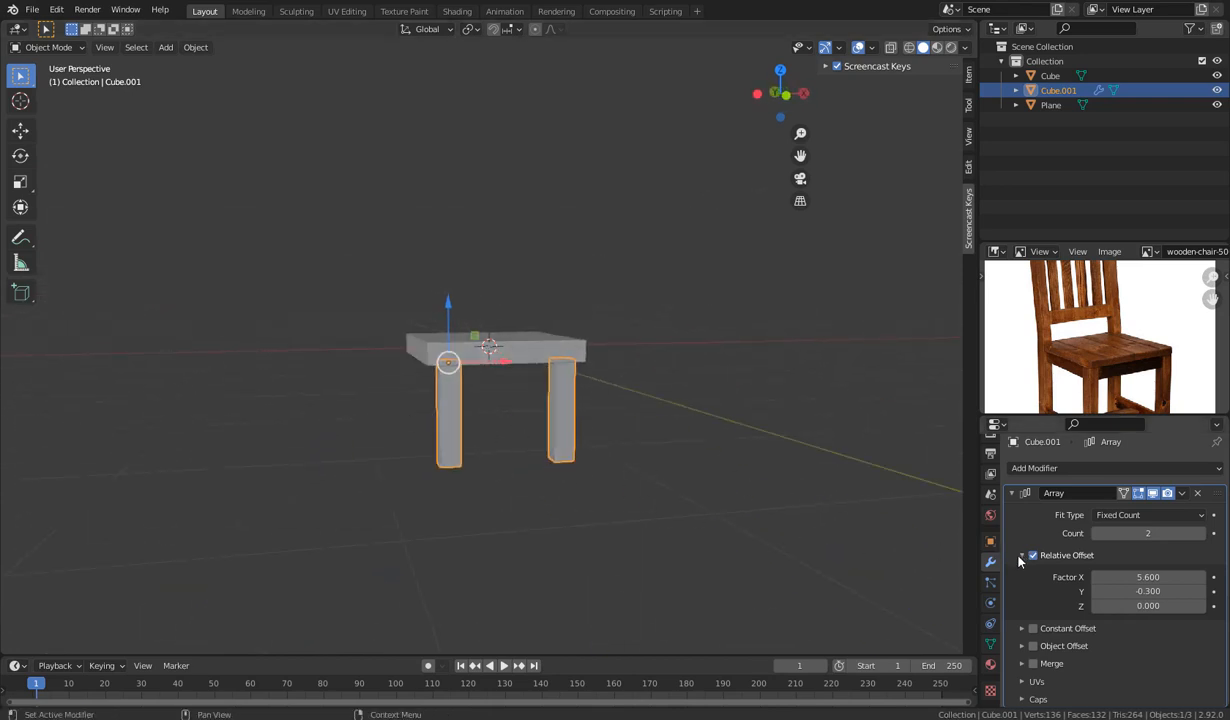
Collapse the first array's settings and add a second Array modifier to the leg object.
middle_drag(678, 470, 551, 454)
click(590, 485)
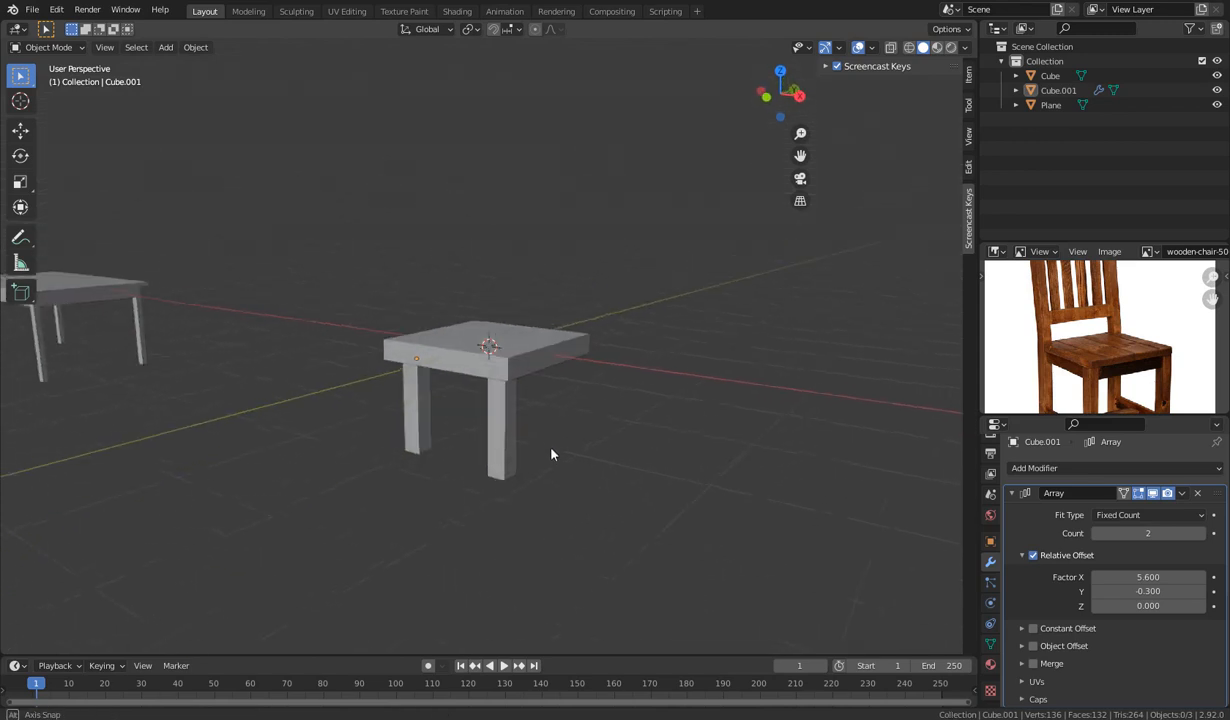
click(503, 440)
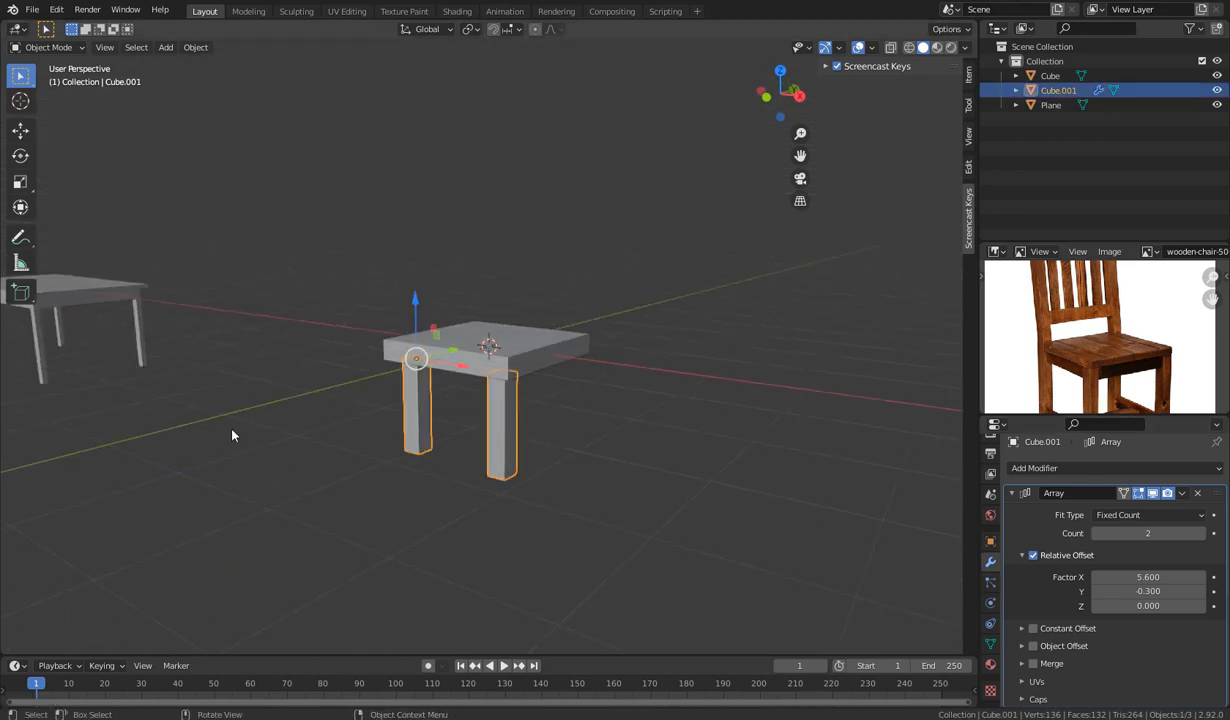
click(1011, 494)
click(1034, 473)
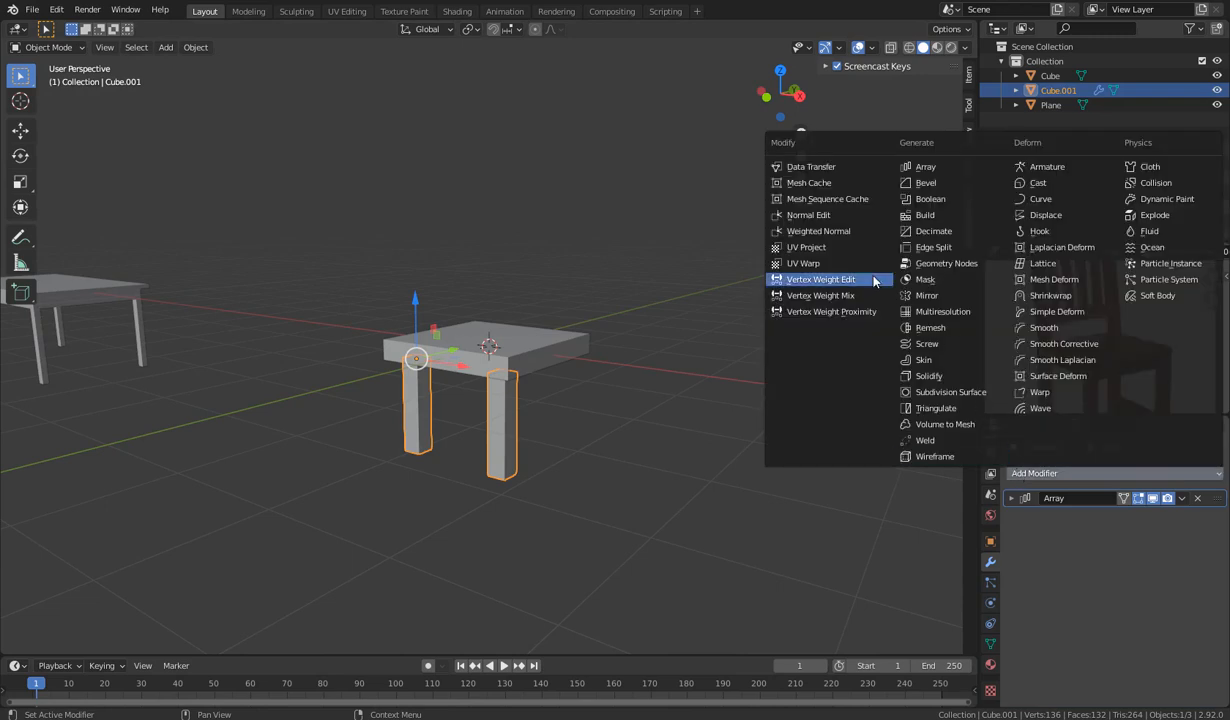
click(944, 168)
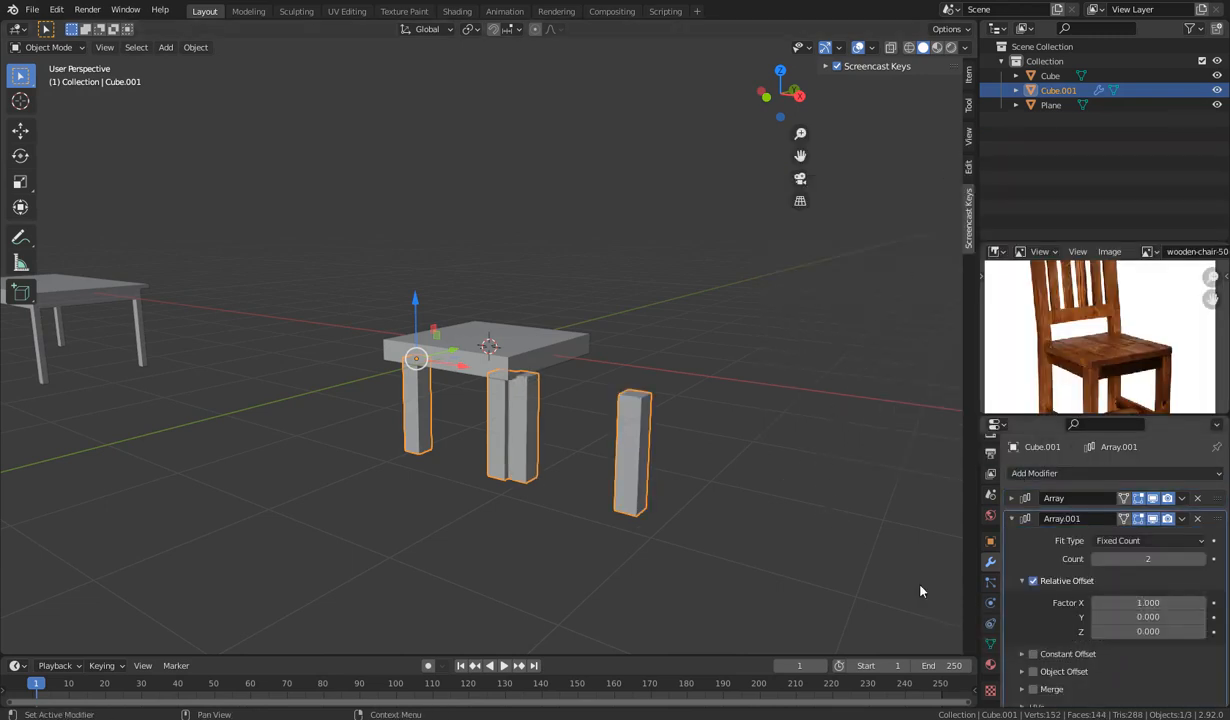
Set the second array's relative offset to 0 in X and 5.2 in Y to make the other leg pair.
click(1134, 602)
text(0)
key(Return)
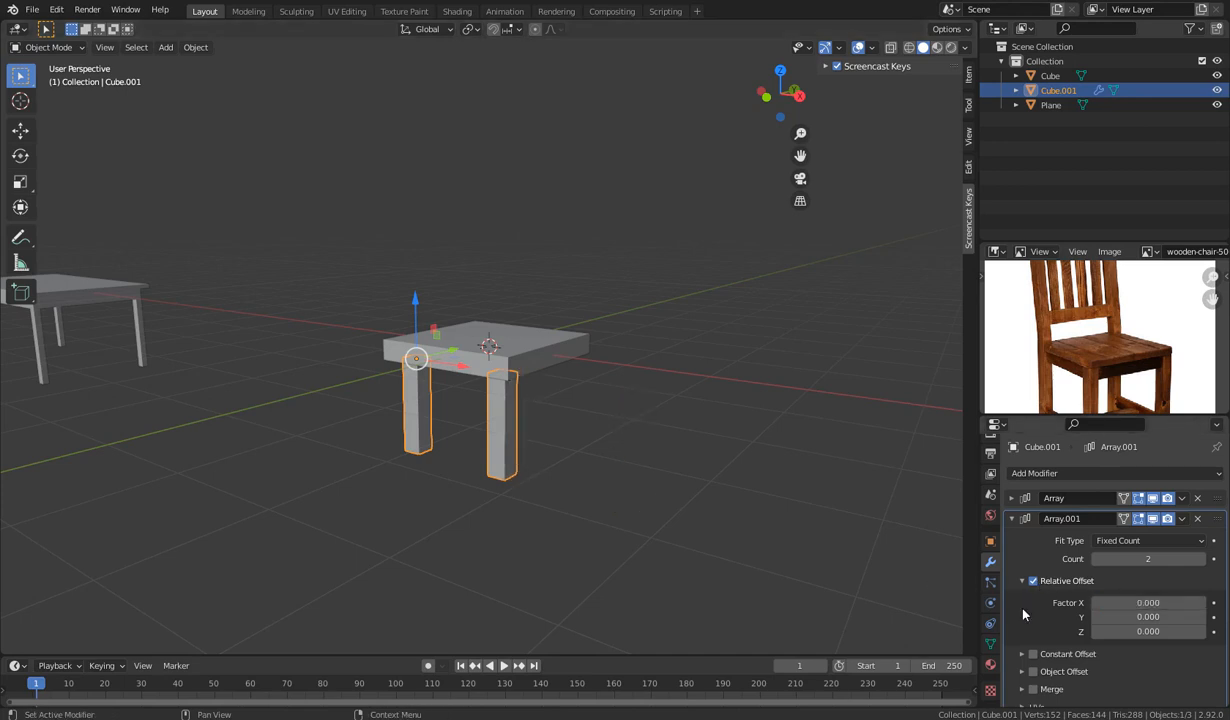
mouse_move(1135, 617)
mouse_down()
mouse_move(1170, 617)
mouse_move(1120, 633)
mouse_up()
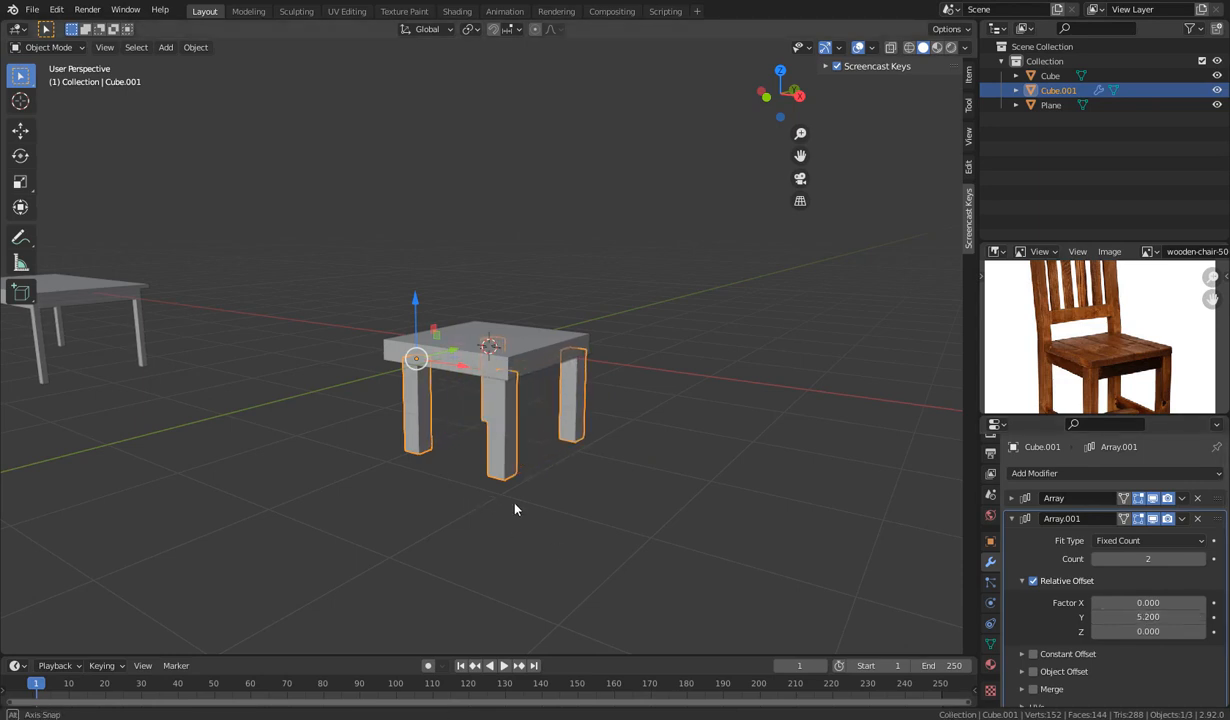
Bring the second leg pair under the seat by reducing the second array's relative offset to 4.1 in Y, and deselect the legs.
middle_drag(516, 506, 578, 472)
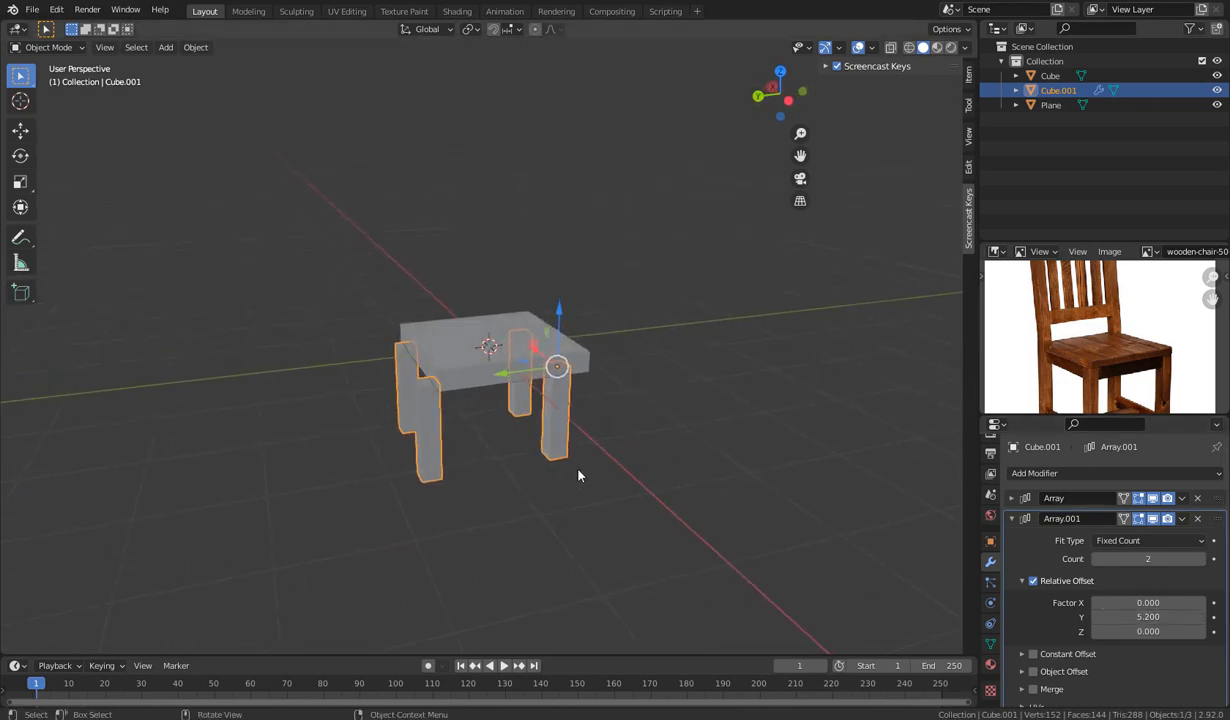
drag(1148, 617, 1118, 617)
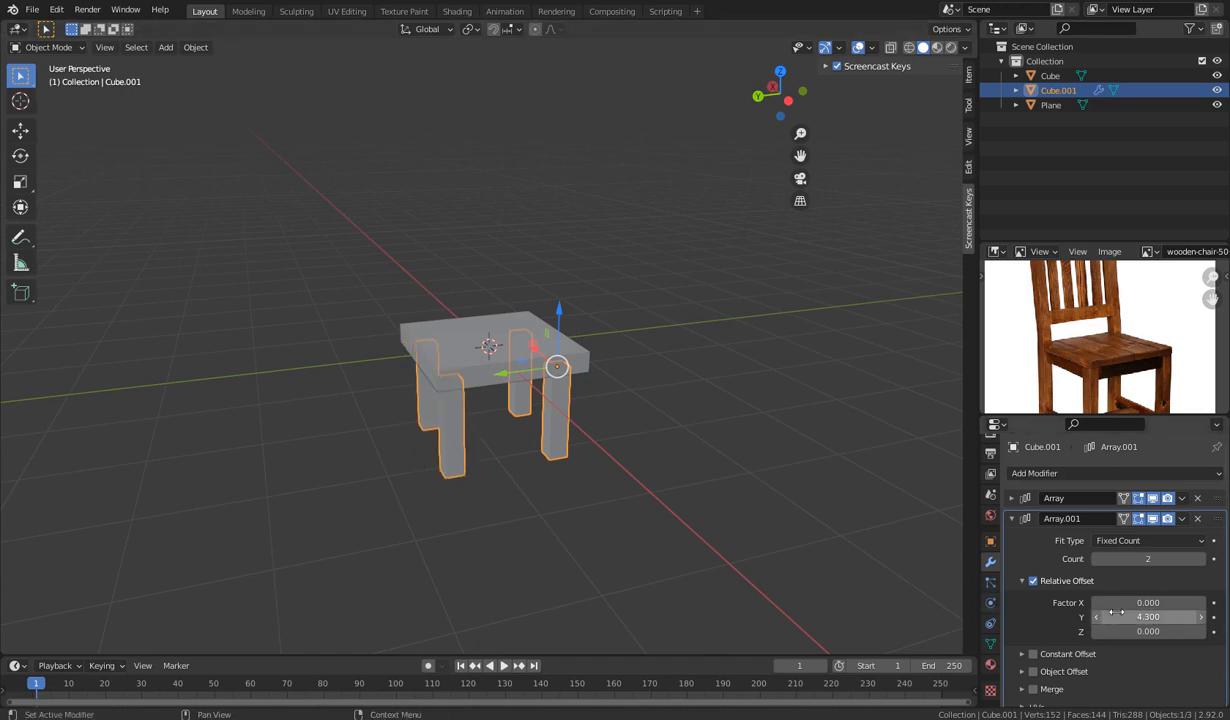
drag(1148, 617, 1164, 617)
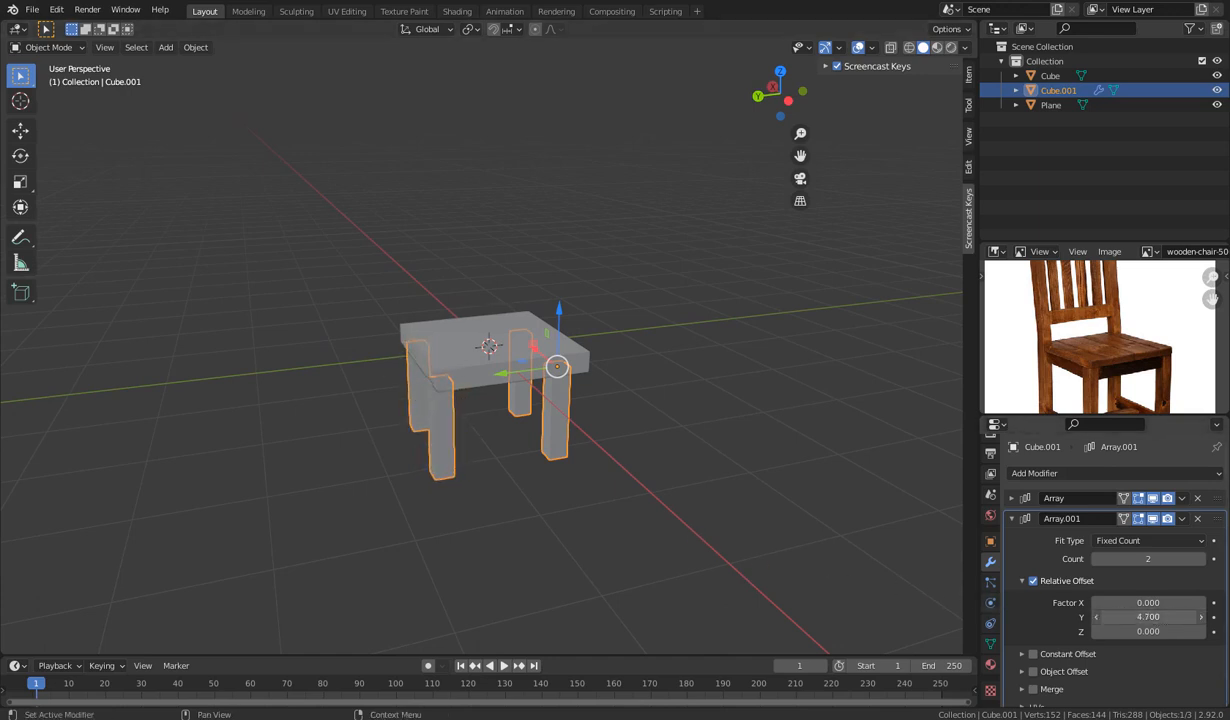
click(678, 503)
middle_drag(572, 442, 640, 520)
click(461, 443)
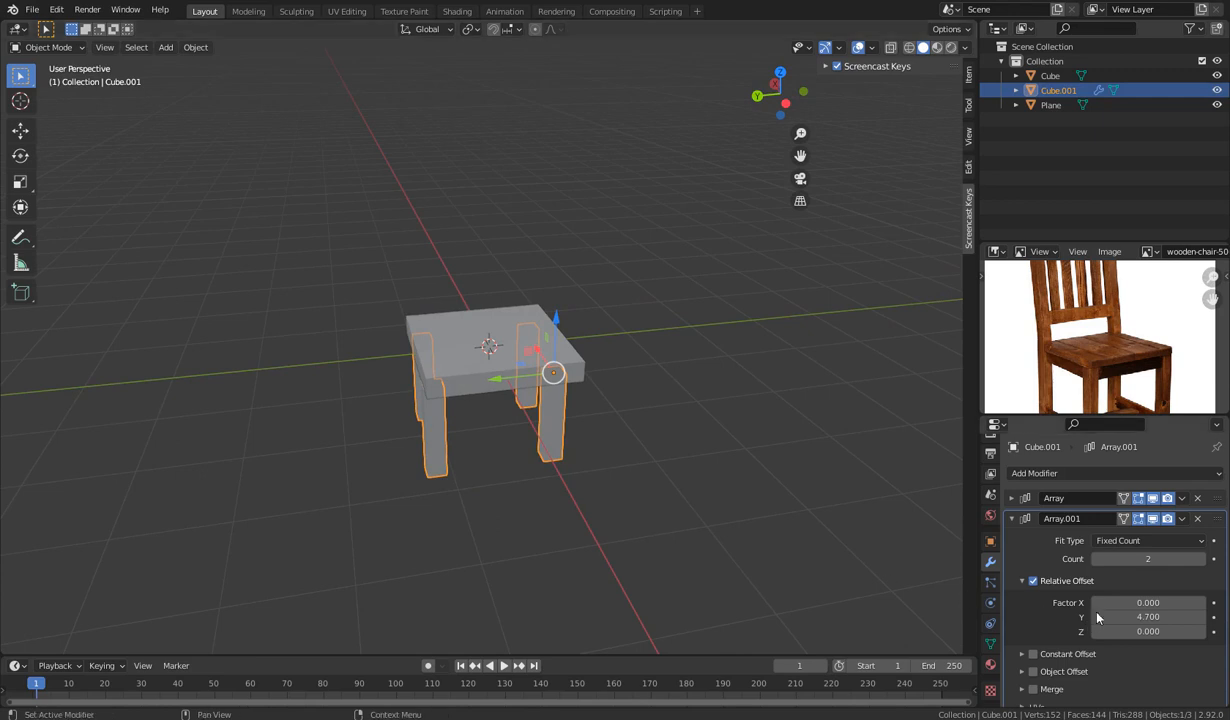
mouse_move(1125, 618)
mouse_down()
mouse_move(1138, 618)
mouse_move(1113, 618)
mouse_move(1123, 618)
mouse_up()
click(690, 453)
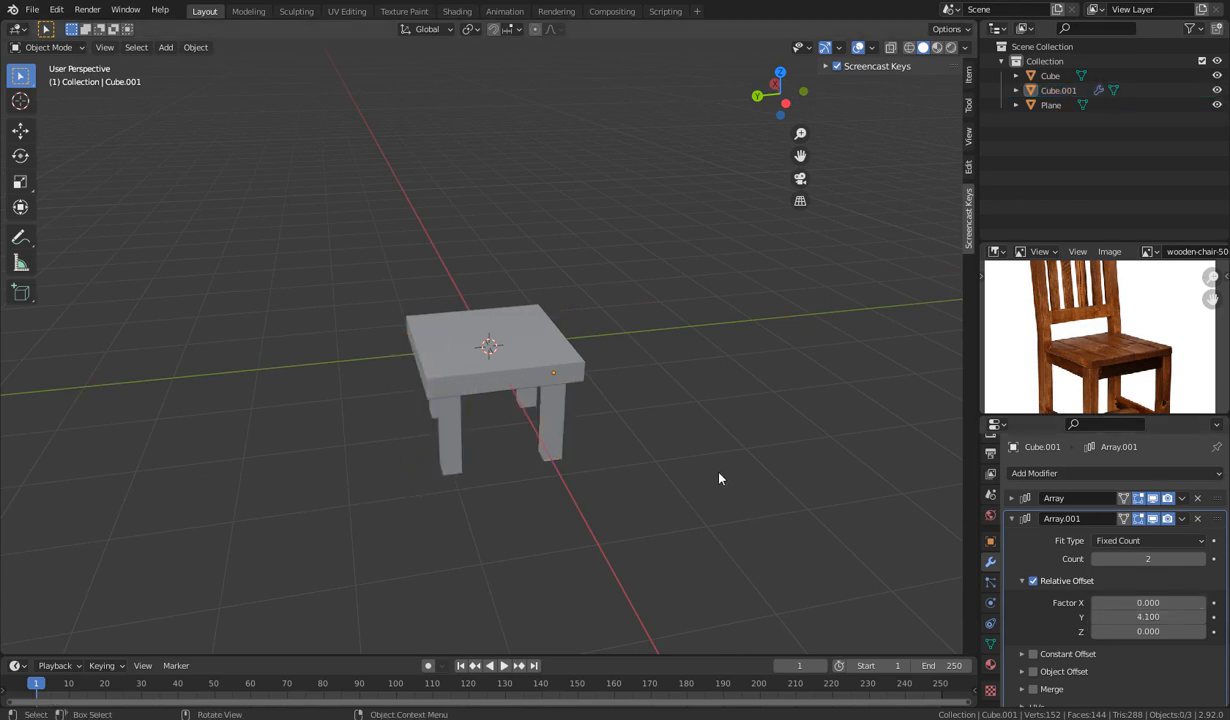
Select the arrayed leg object and collapse the second Array modifier's settings.
middle_drag(690, 453, 580, 462)
key(KP_1)
key(KP_5)
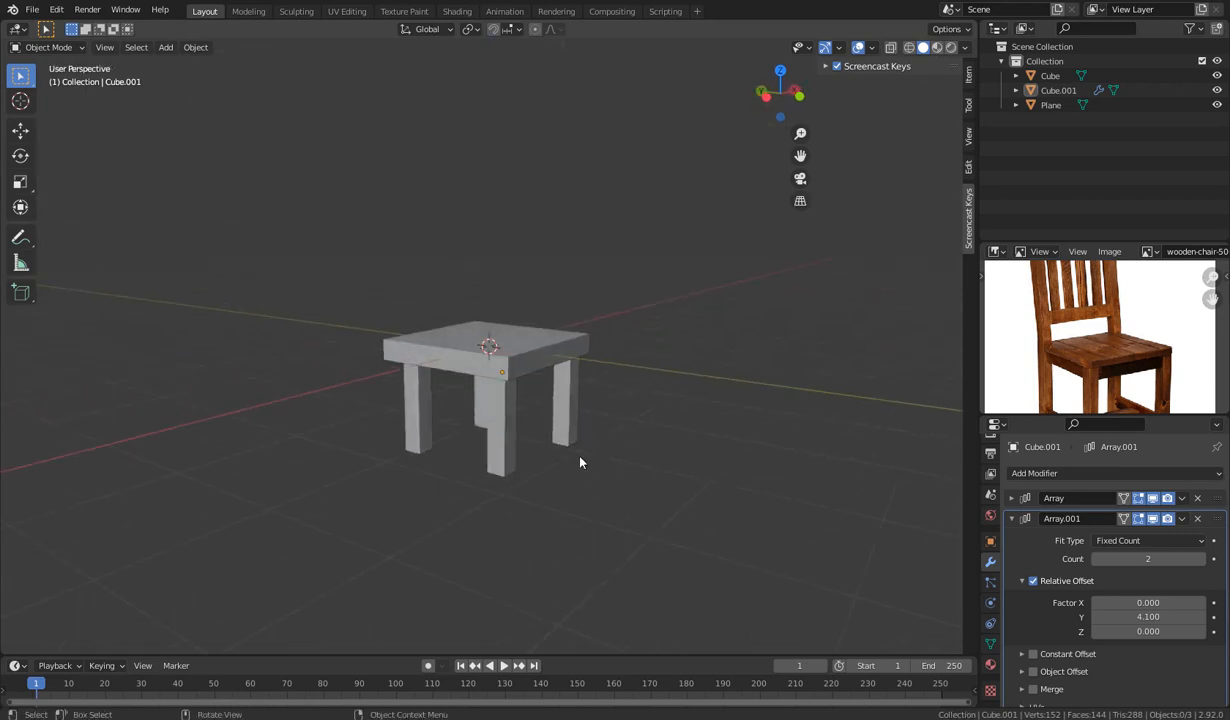
click(494, 439)
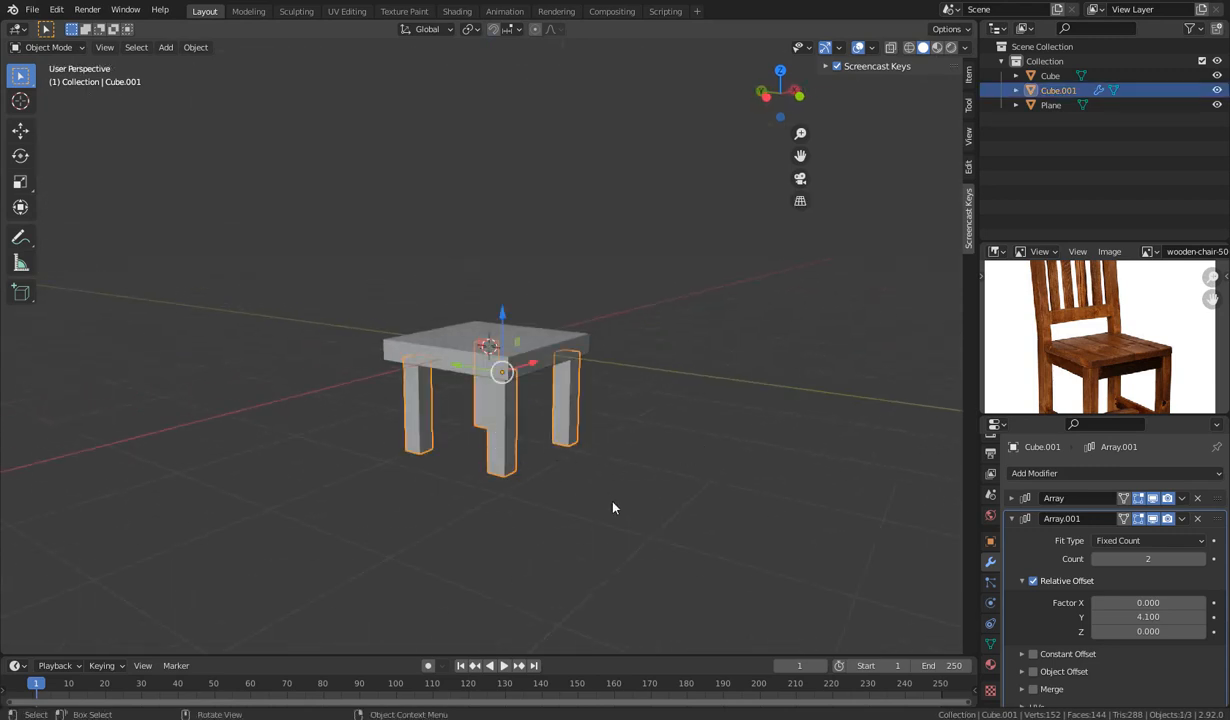
click(1011, 518)
middle_drag(592, 515, 543, 502)
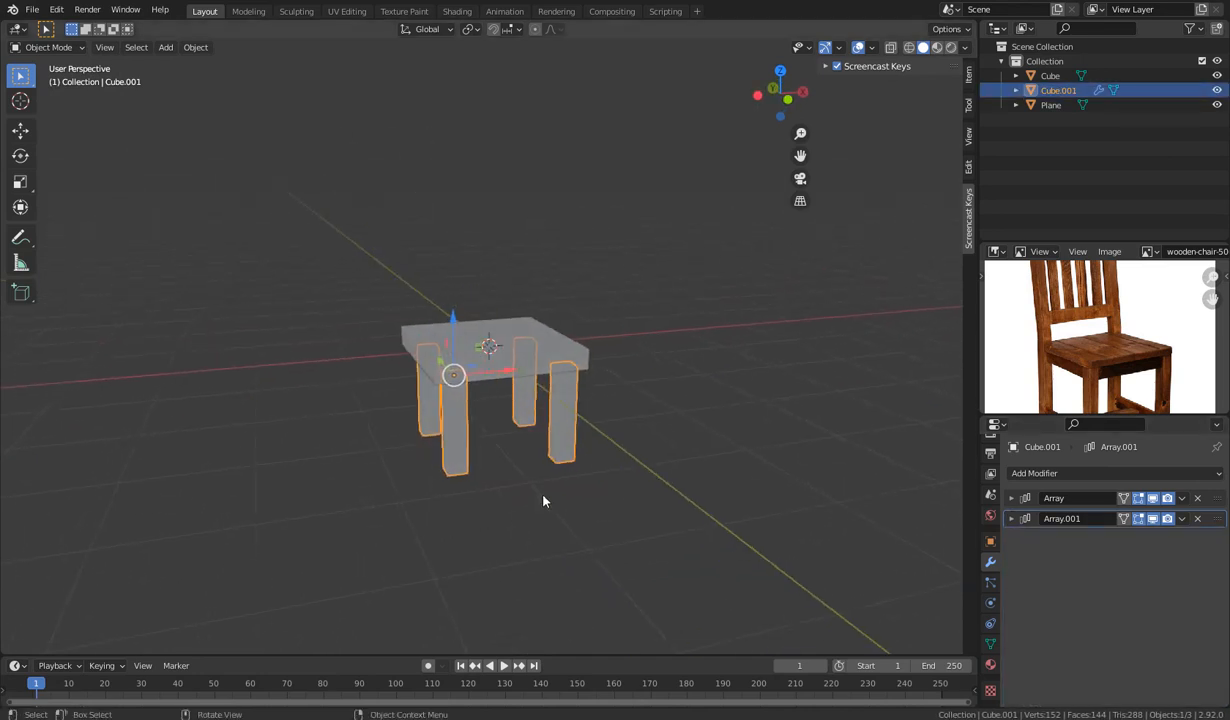
key(x)
click(543, 499)
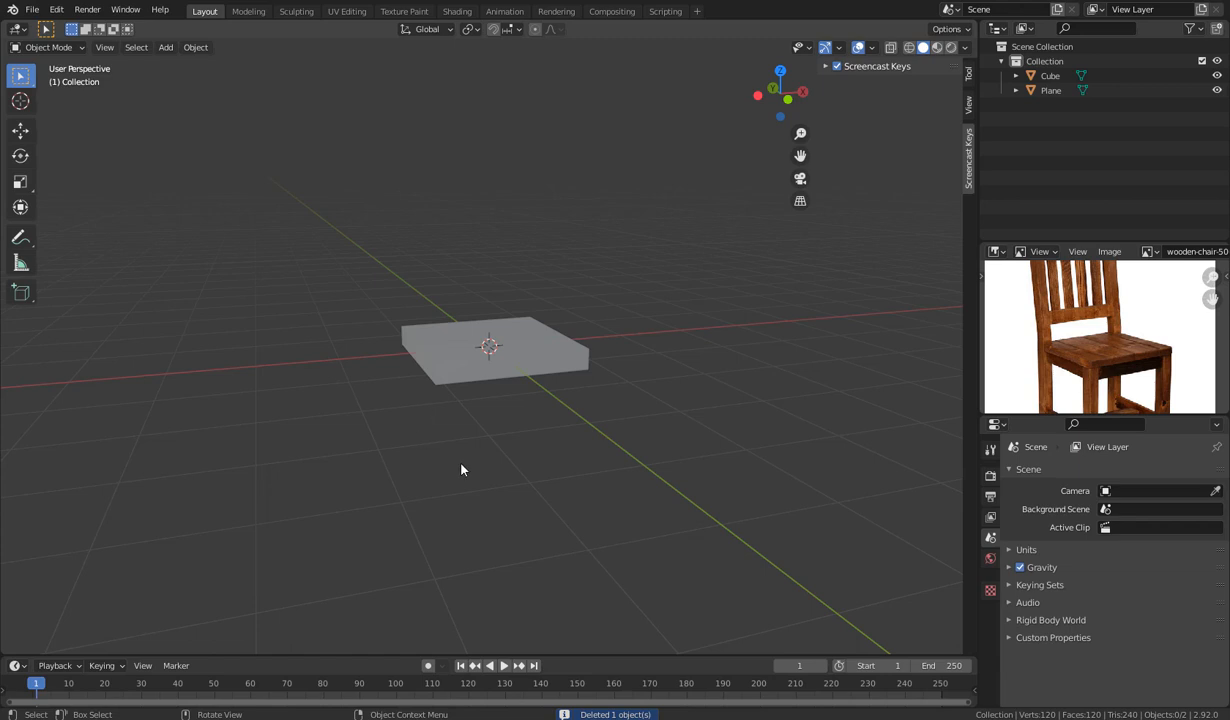
key(ctrl+z)
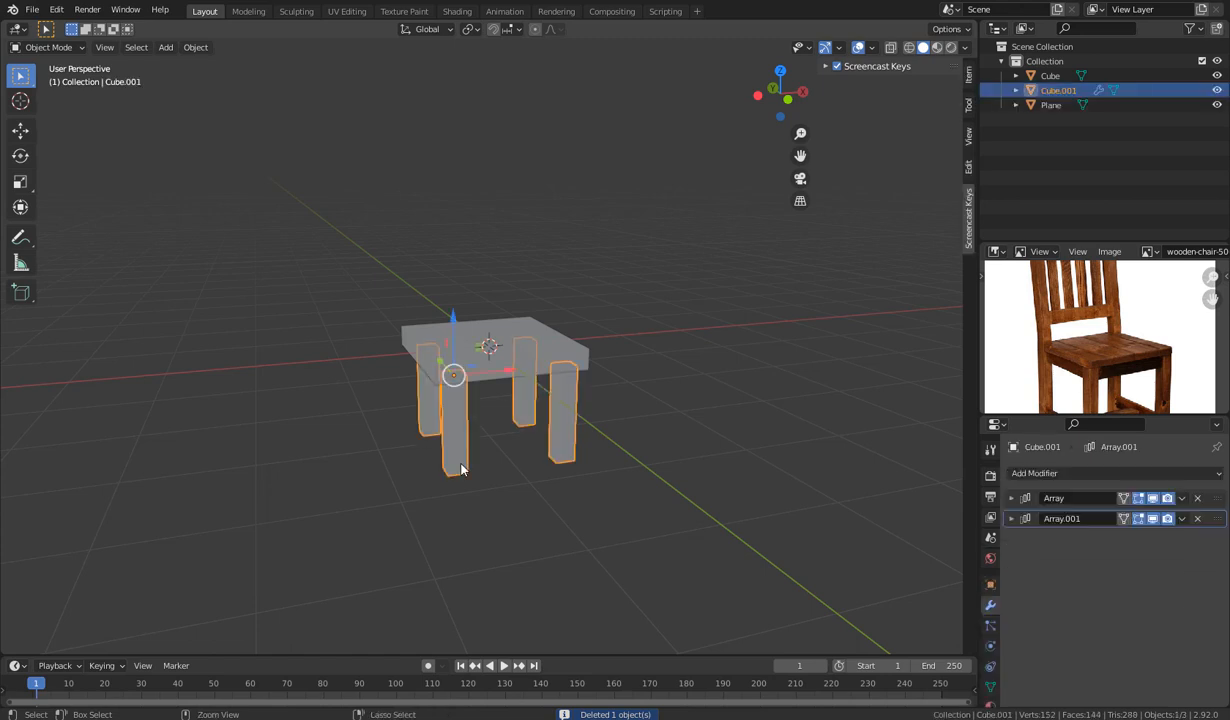
Examine the four legs under the seat from several angles and compare them with the wooden chair reference photo.
click(455, 458)
alt+middle_drag(500, 490, 600, 361)
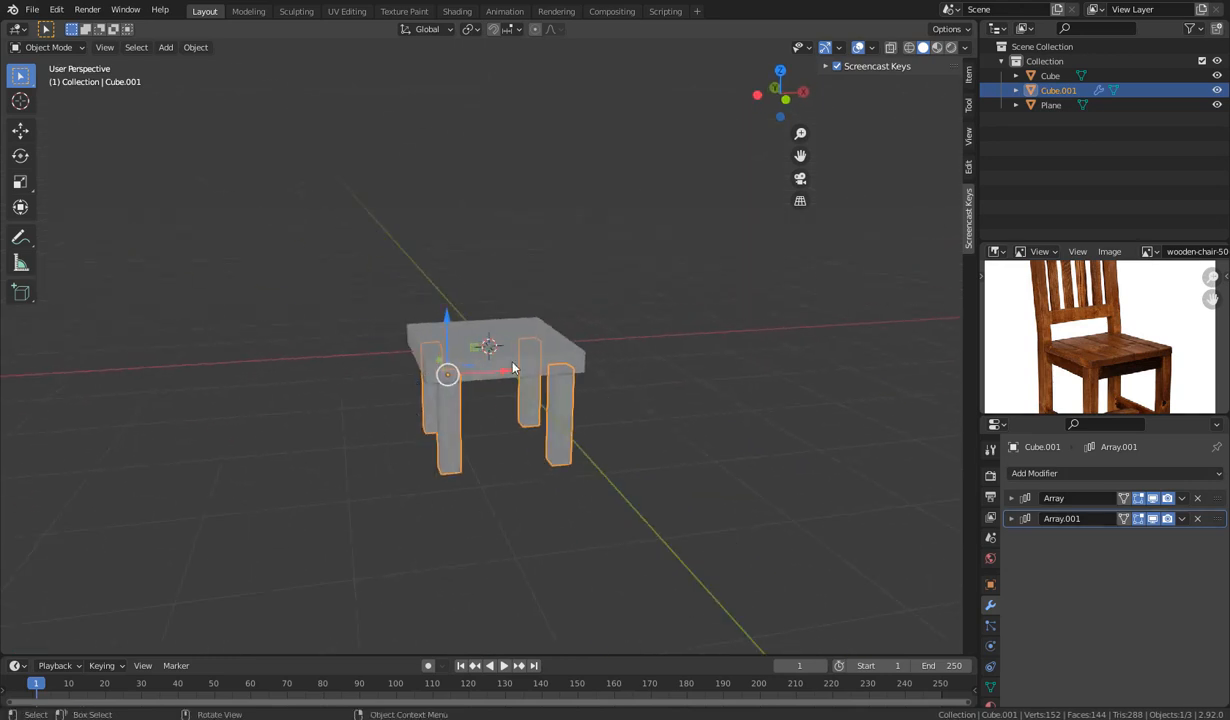
click(688, 467)
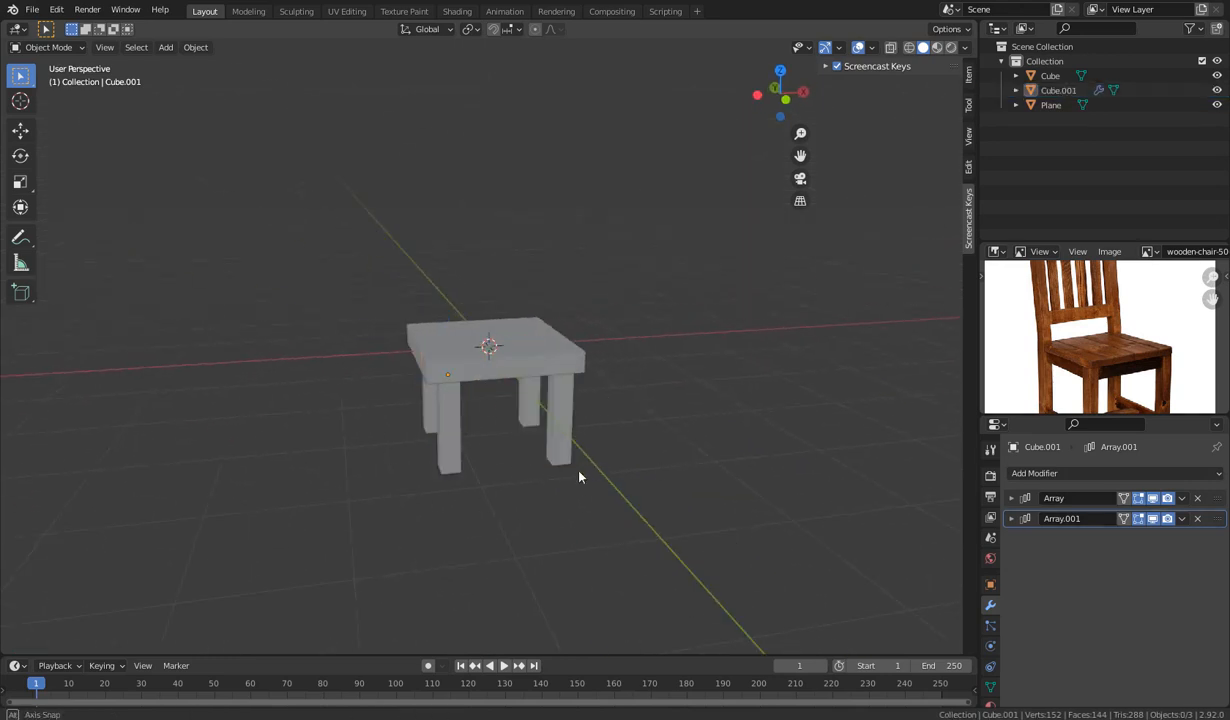
mouse_move(577, 475)
middle_down()
mouse_move(541, 480)
mouse_move(600, 482)
middle_up()
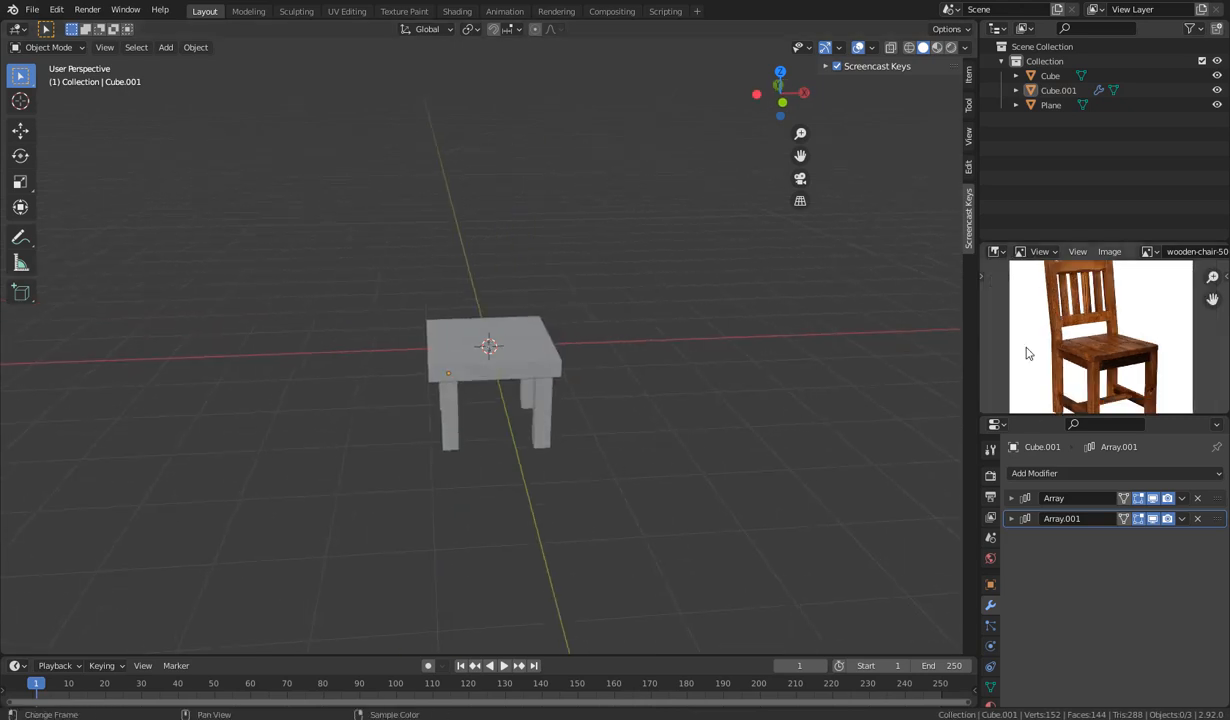
scroll(990, 340, down, 1)
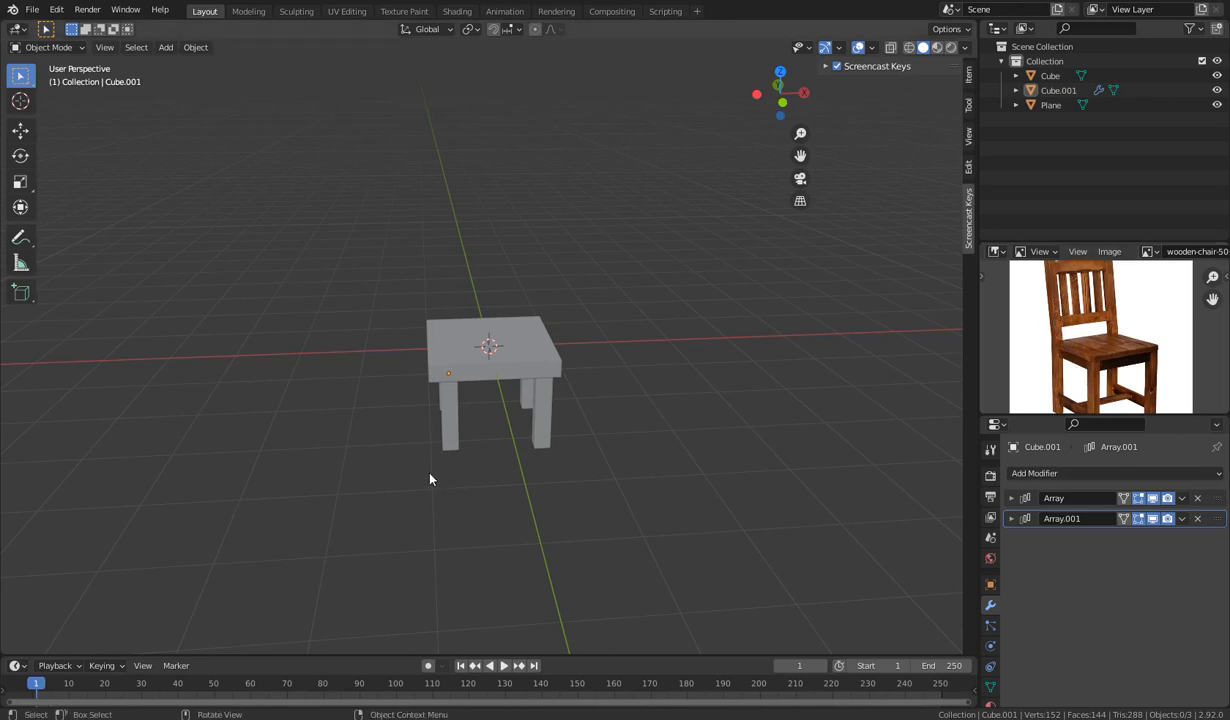
middle_drag(431, 477, 697, 448)
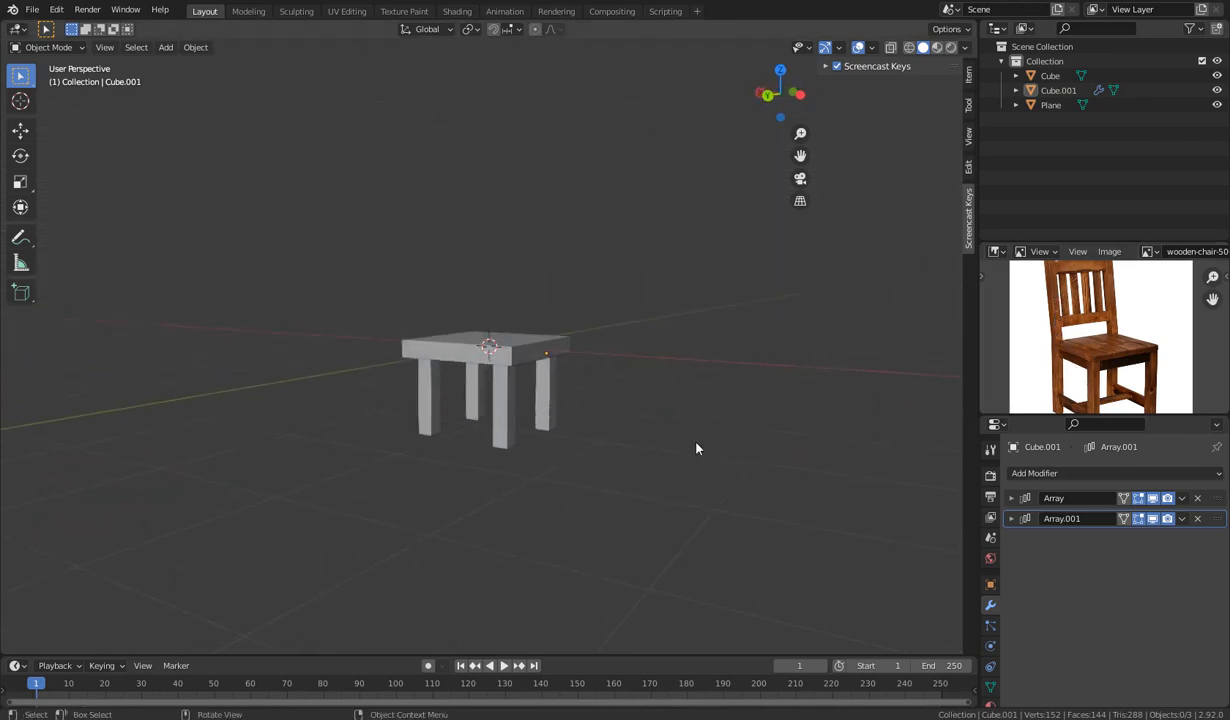
click(506, 432)
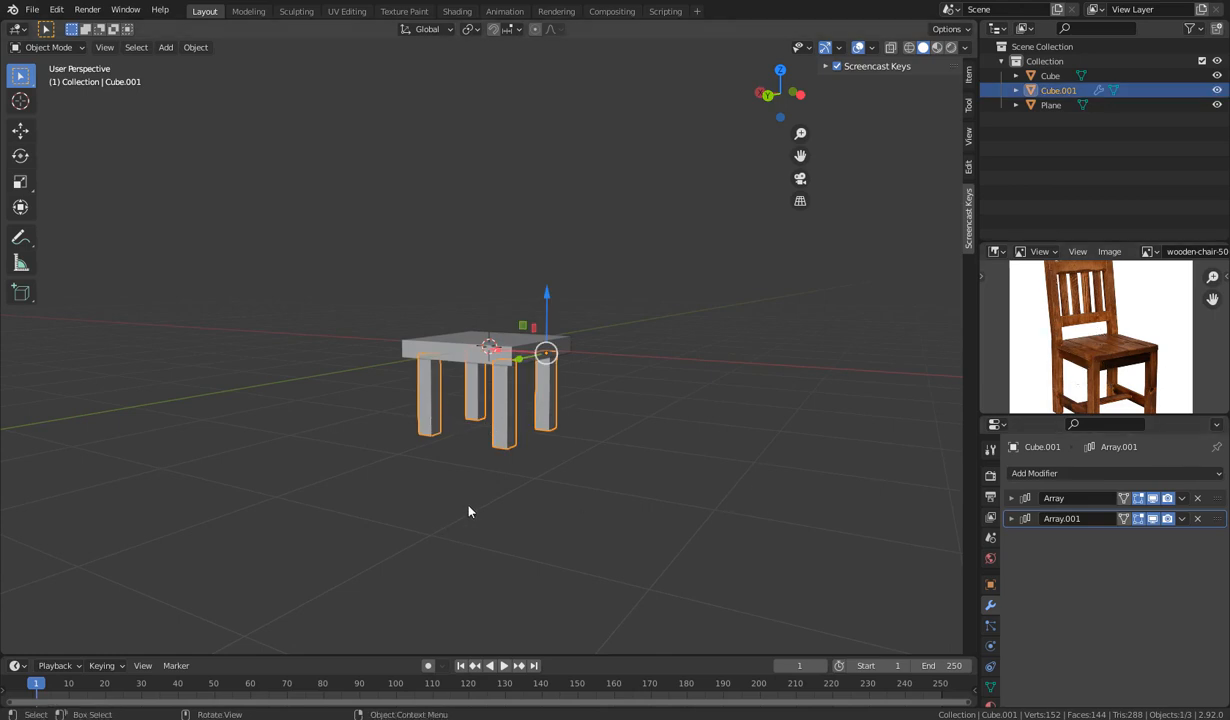
middle_drag(468, 511, 380, 488)
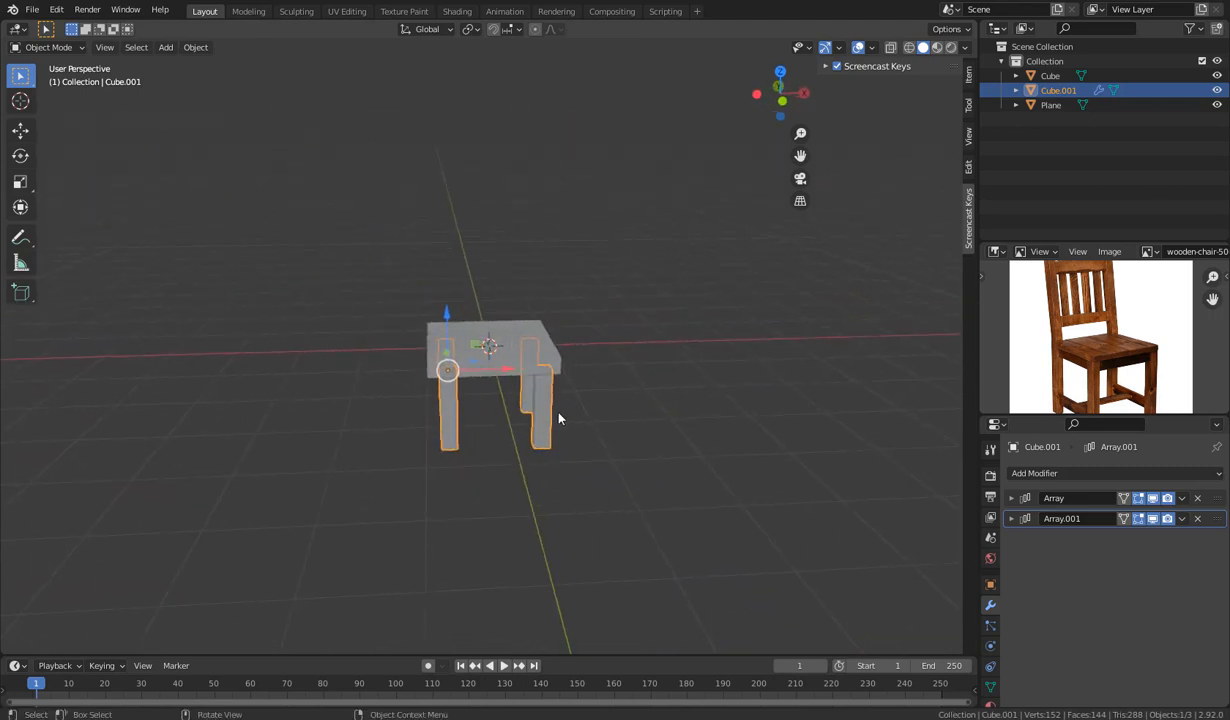
middle_drag(580, 453, 650, 508)
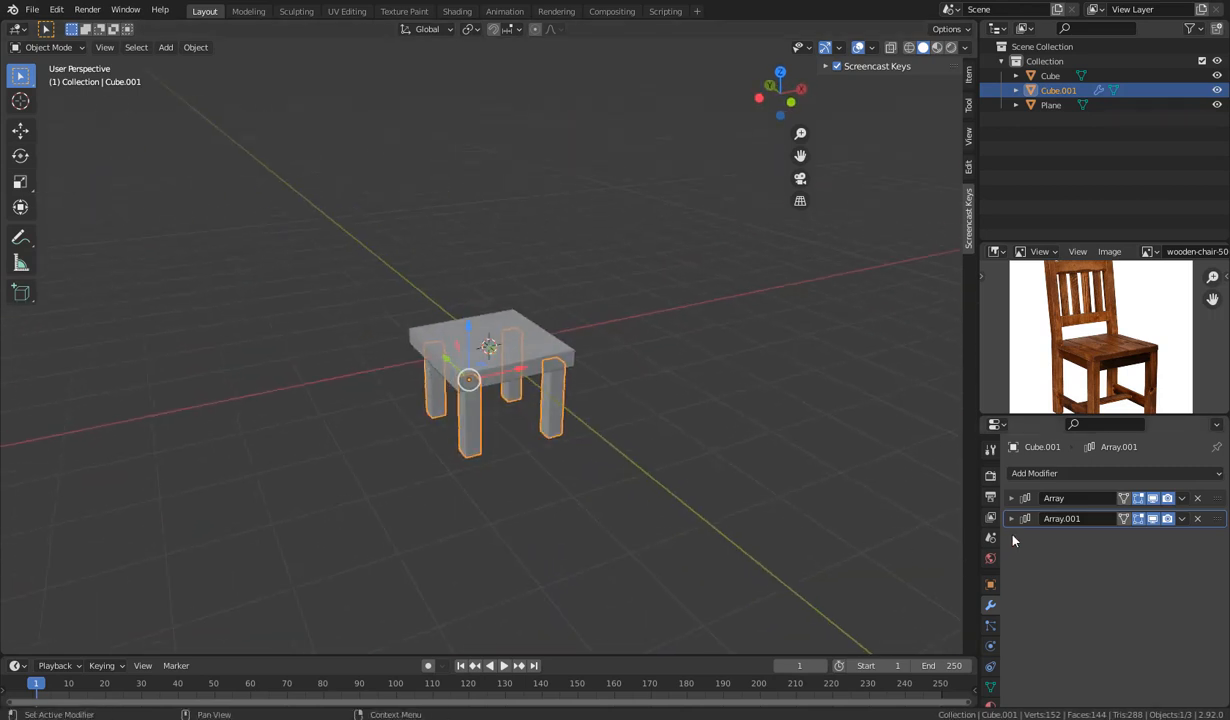
Try to apply the second Array modifier on the leg object while the first array stays live.
click(1011, 518)
middle_drag(374, 462, 334, 454)
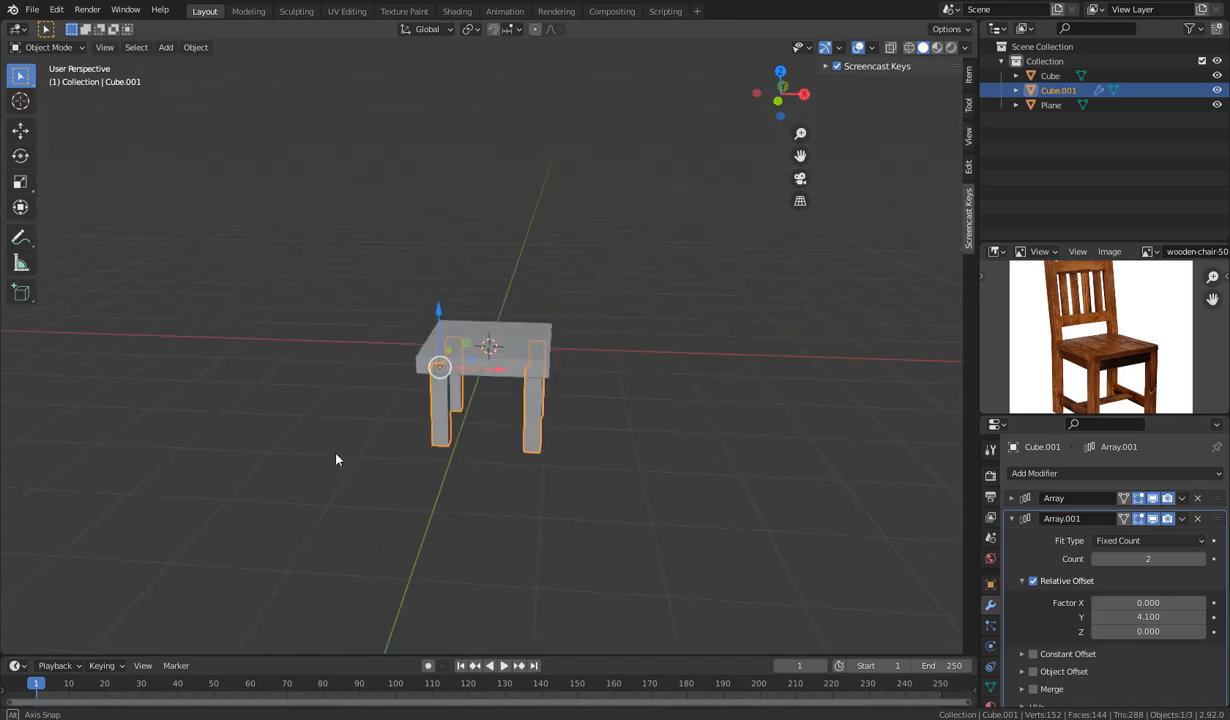
click(1181, 520)
click(1012, 519)
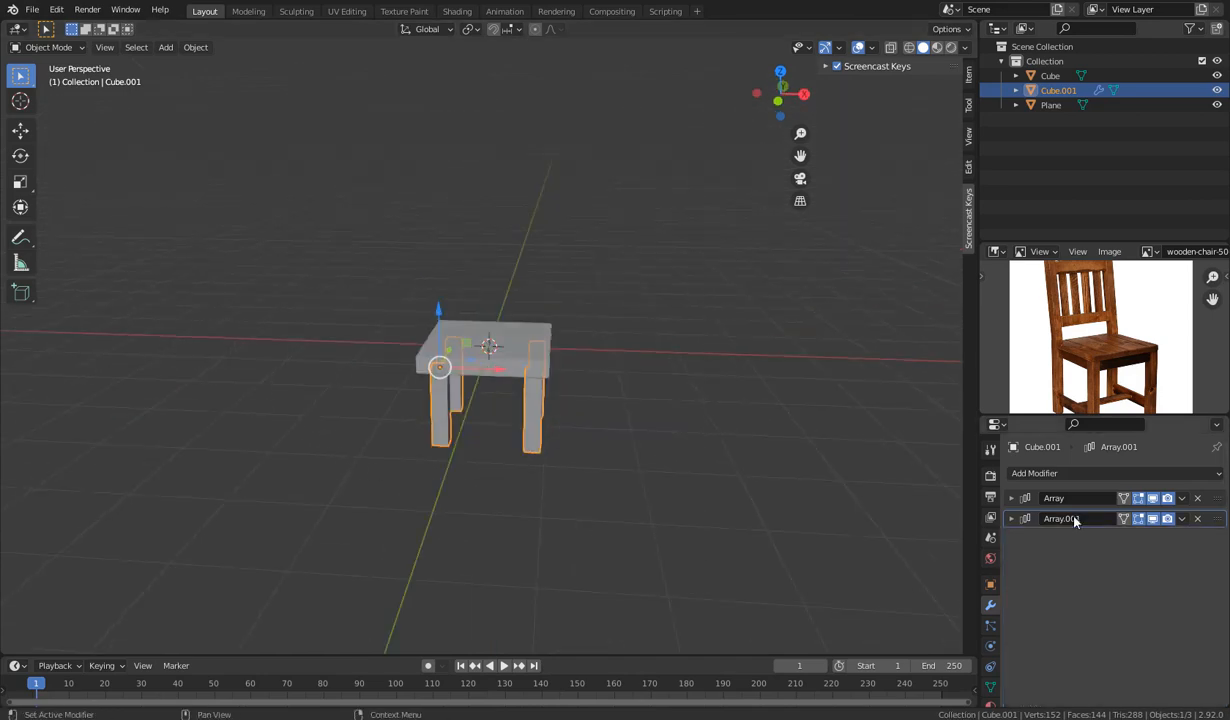
click(1181, 520)
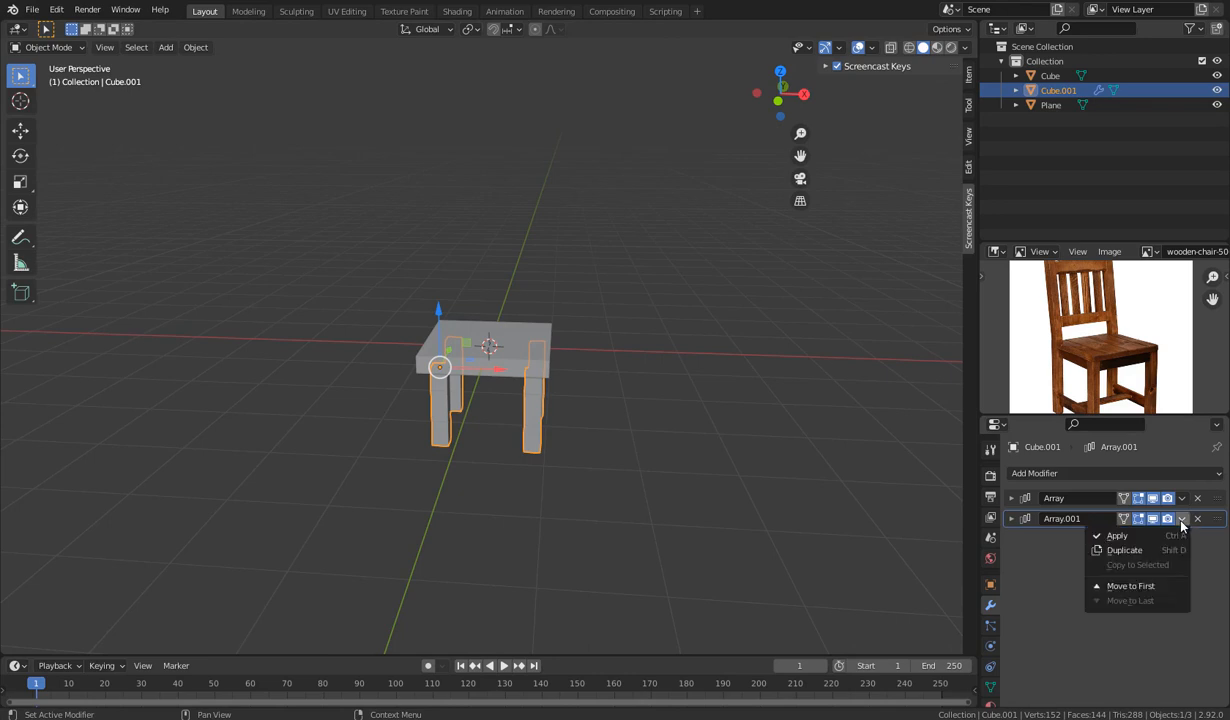
click(1136, 541)
middle_drag(728, 497, 887, 442)
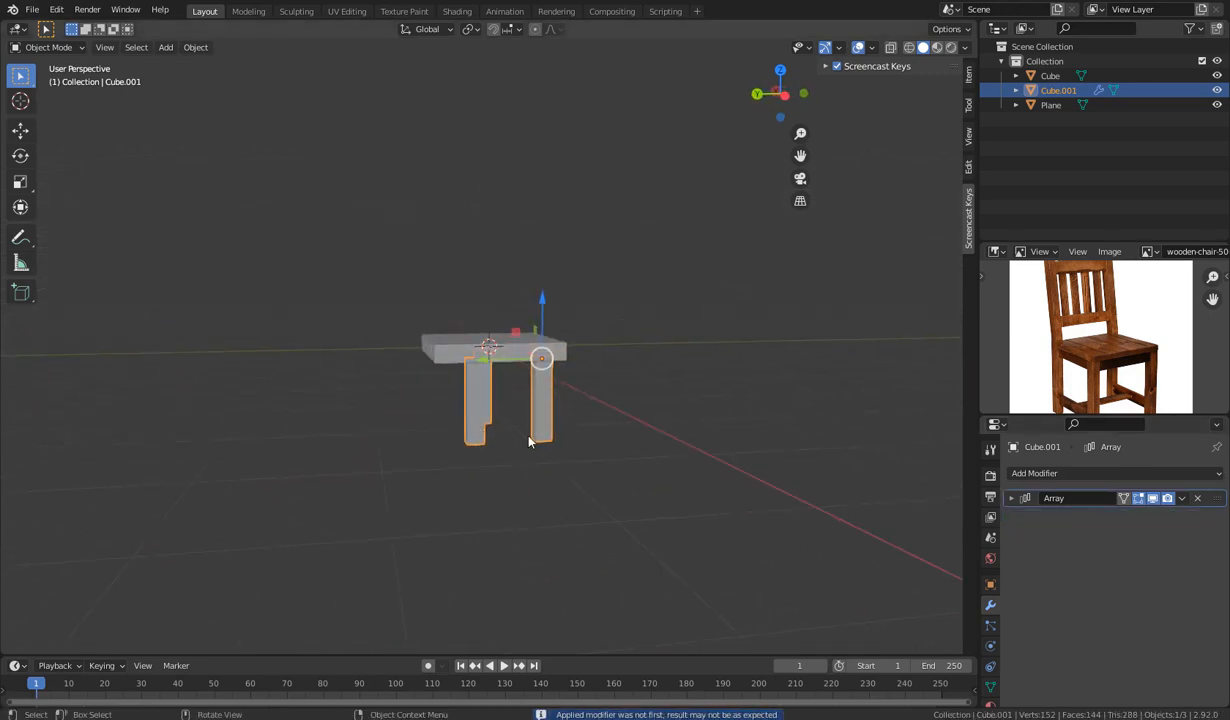
middle_drag(530, 442, 497, 436)
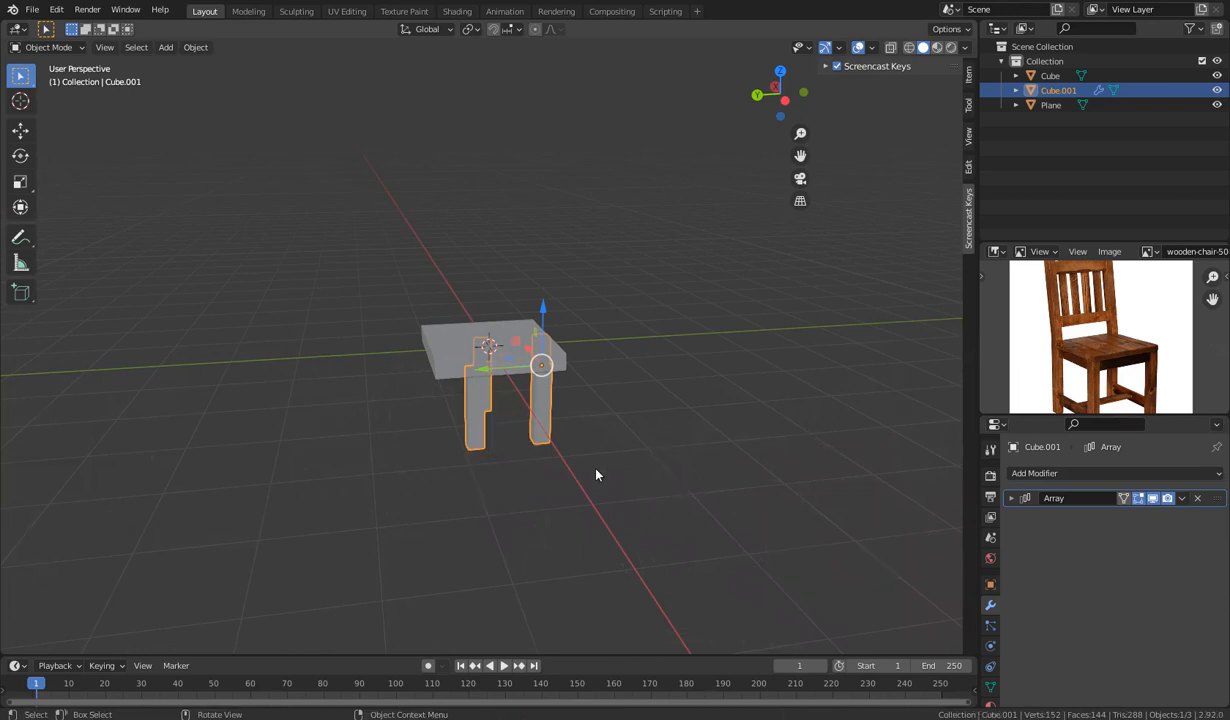
Try applying the legs' scale, and undo back to before the second Array modifier was applied.
key(ctrl+a)
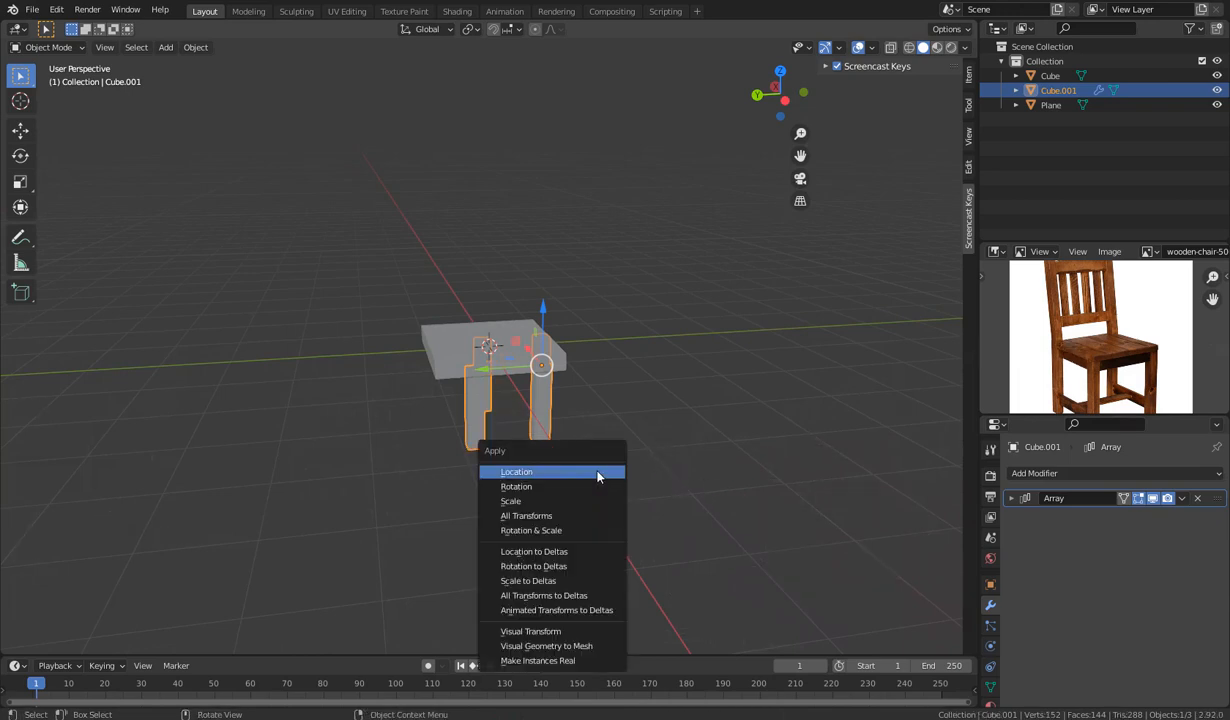
click(546, 500)
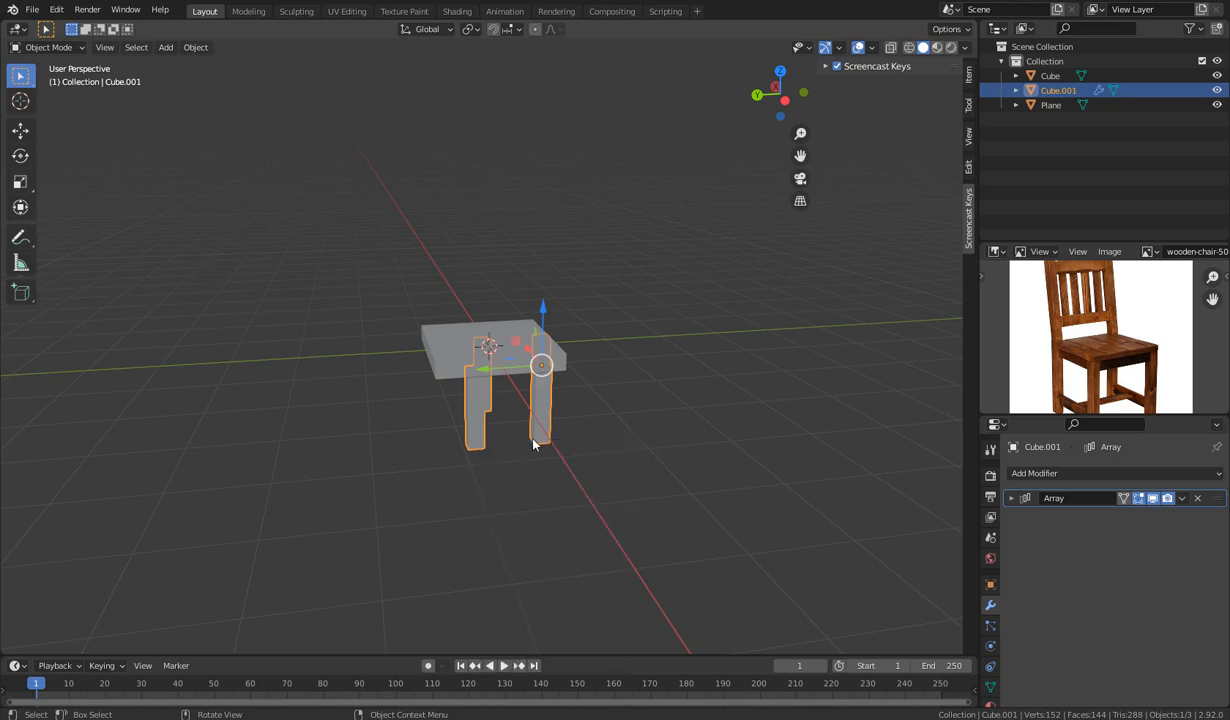
middle_drag(600, 480, 522, 512)
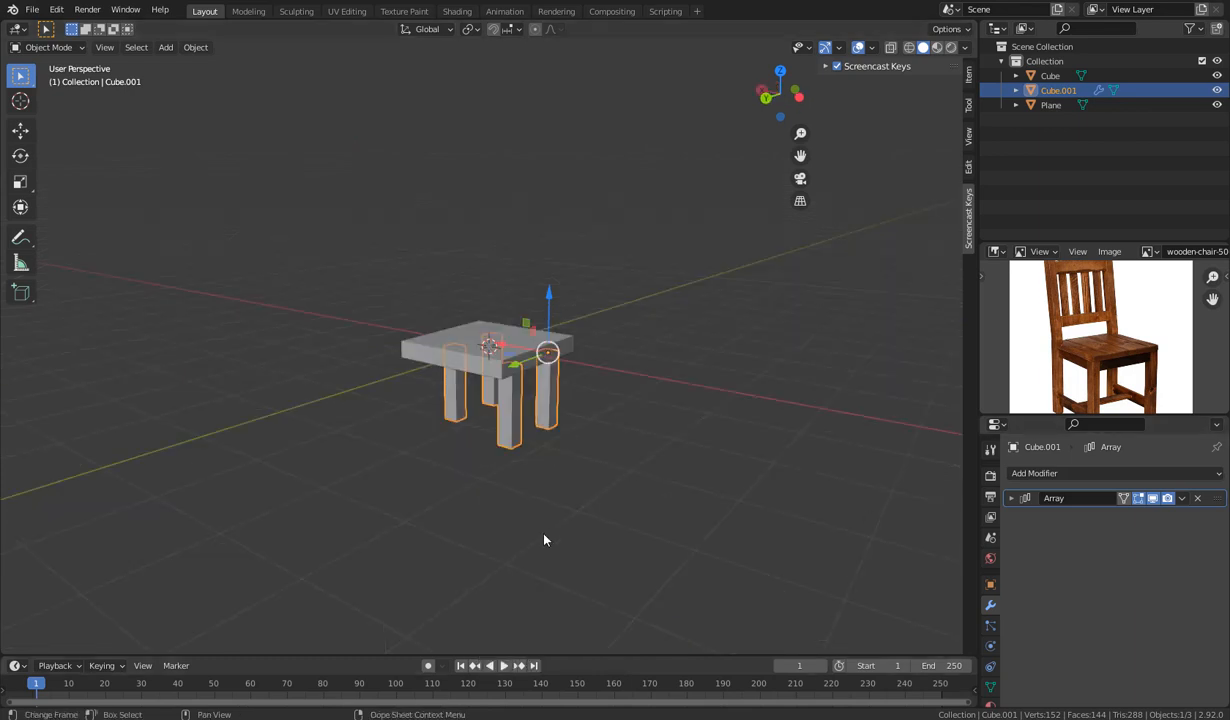
middle_drag(432, 409, 502, 430)
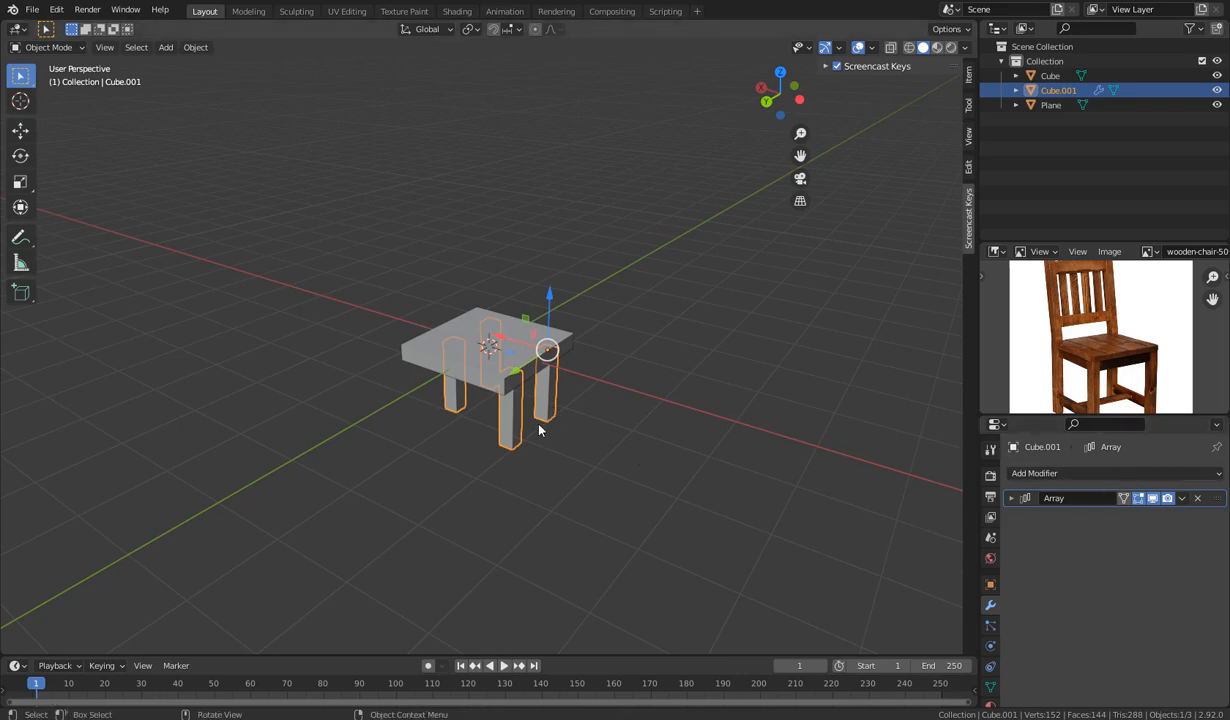
key(ctrl+z)
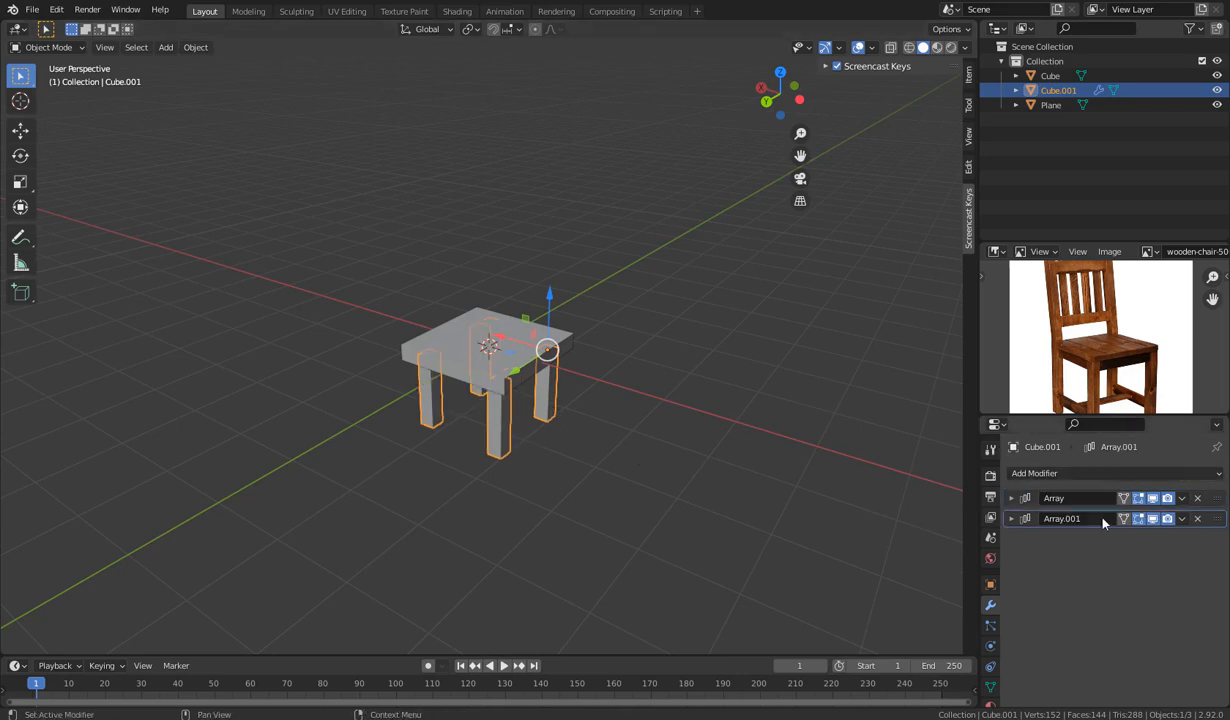
Remove the second Array modifier from the leg object to keep only one pair of legs.
click(1197, 519)
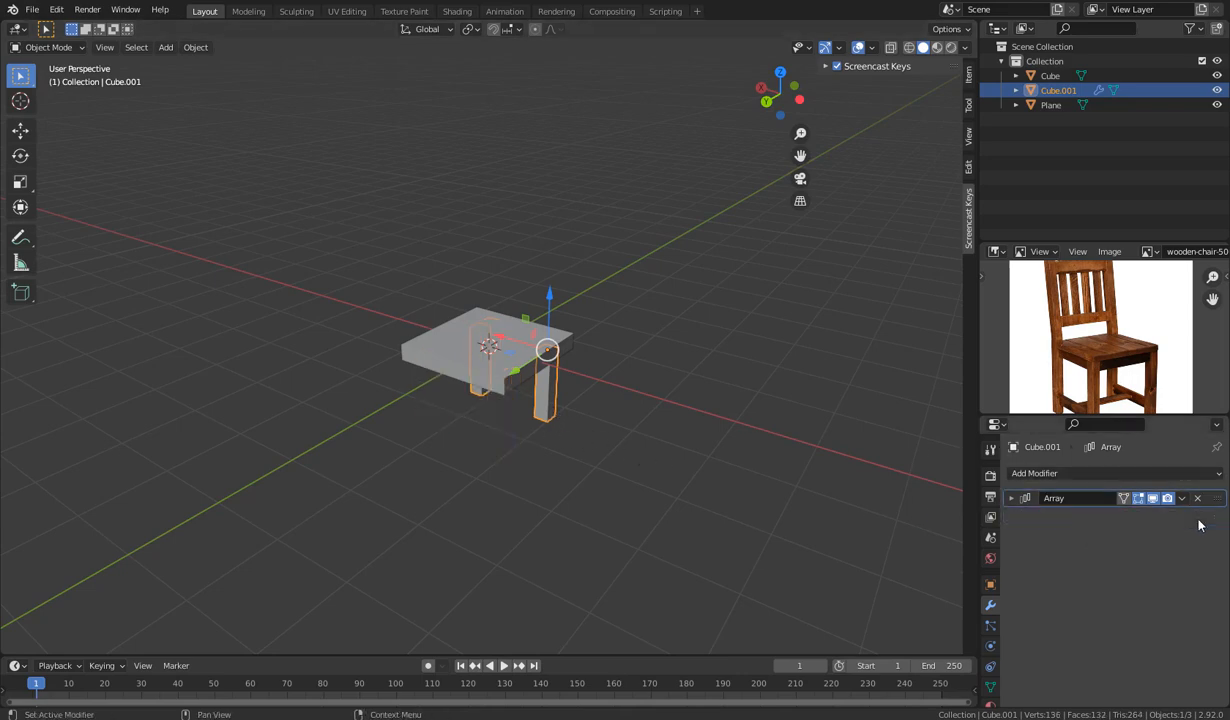
middle_drag(742, 470, 656, 486)
key(KP_1)
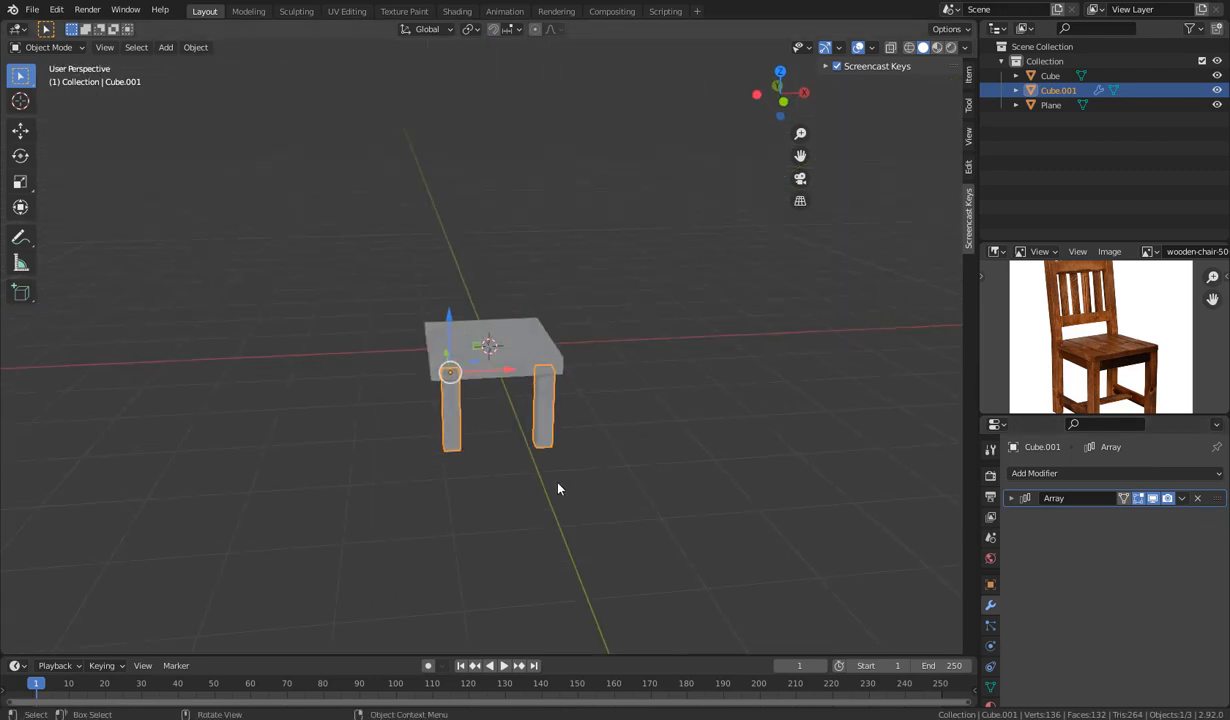
middle_drag(560, 489, 657, 489)
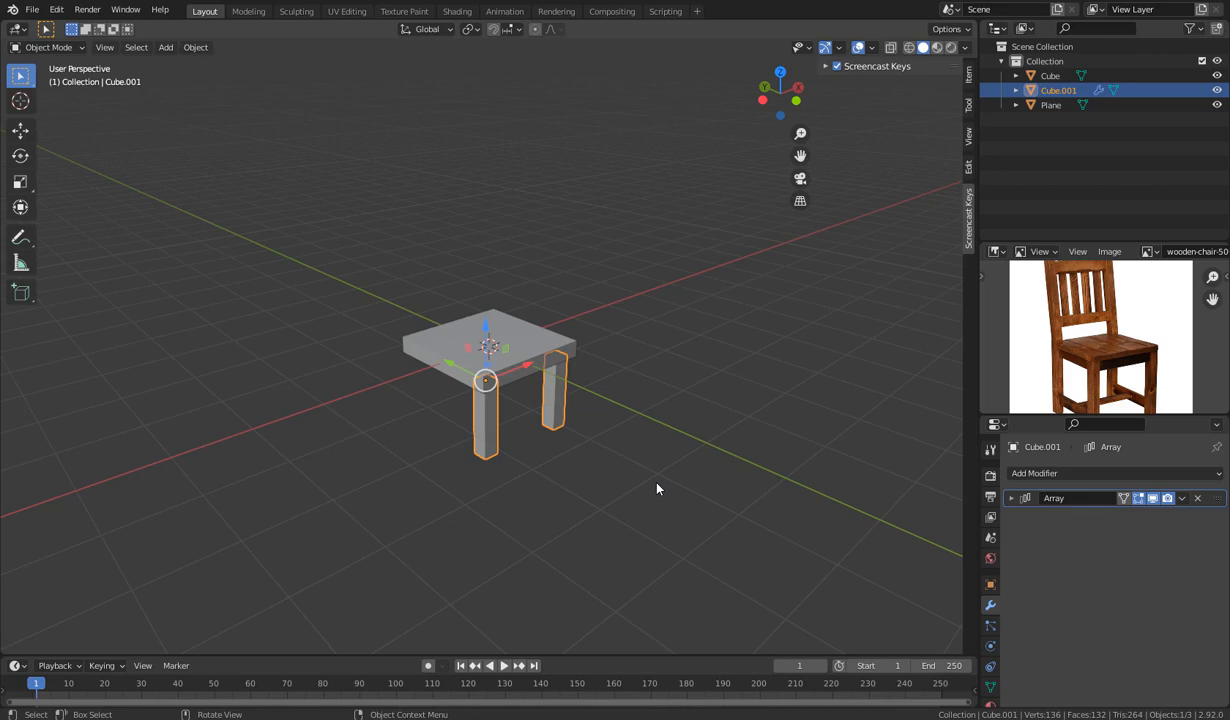
Duplicate the leg pair and move the copy along the global Y axis to the opposite side of the seat.
middle_drag(590, 445, 371, 366)
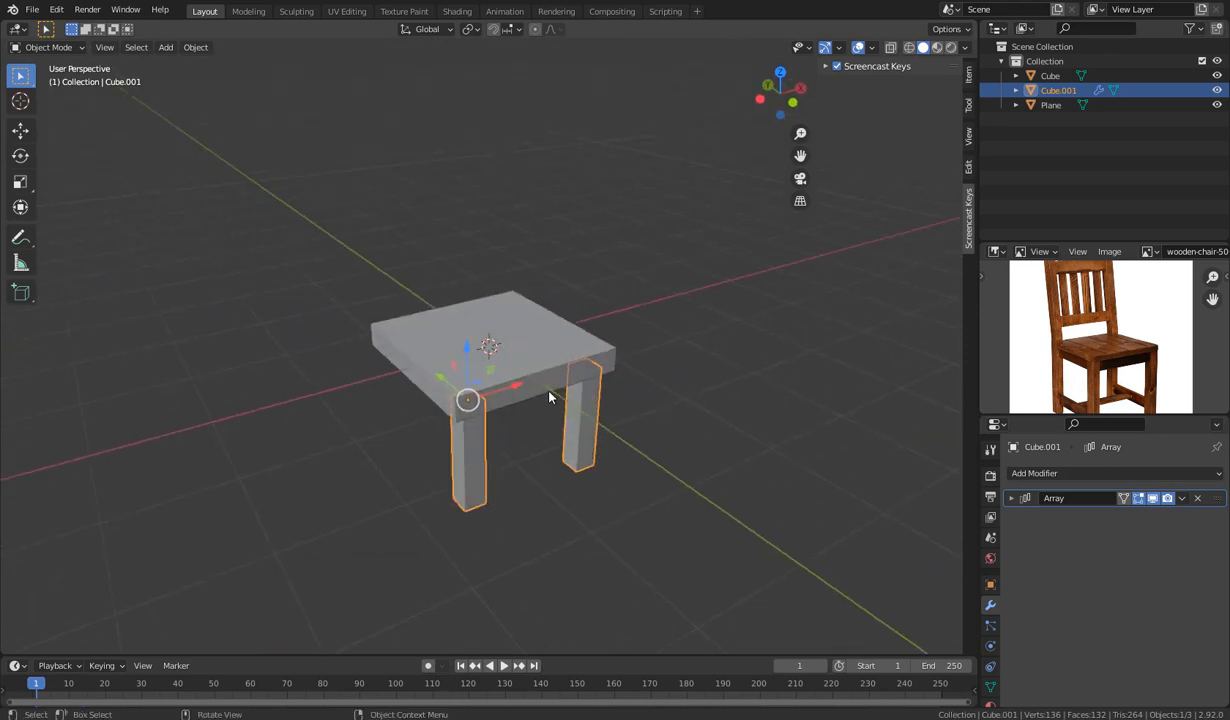
middle_drag(549, 397, 517, 462)
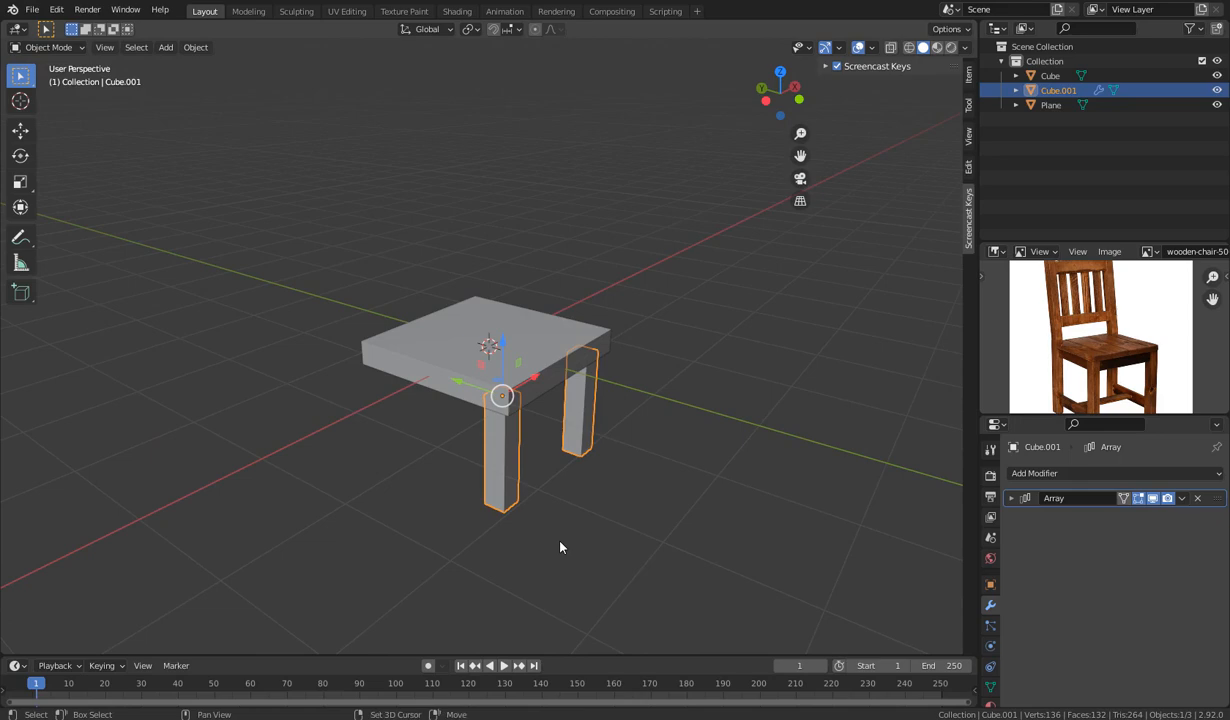
key(shift+d)
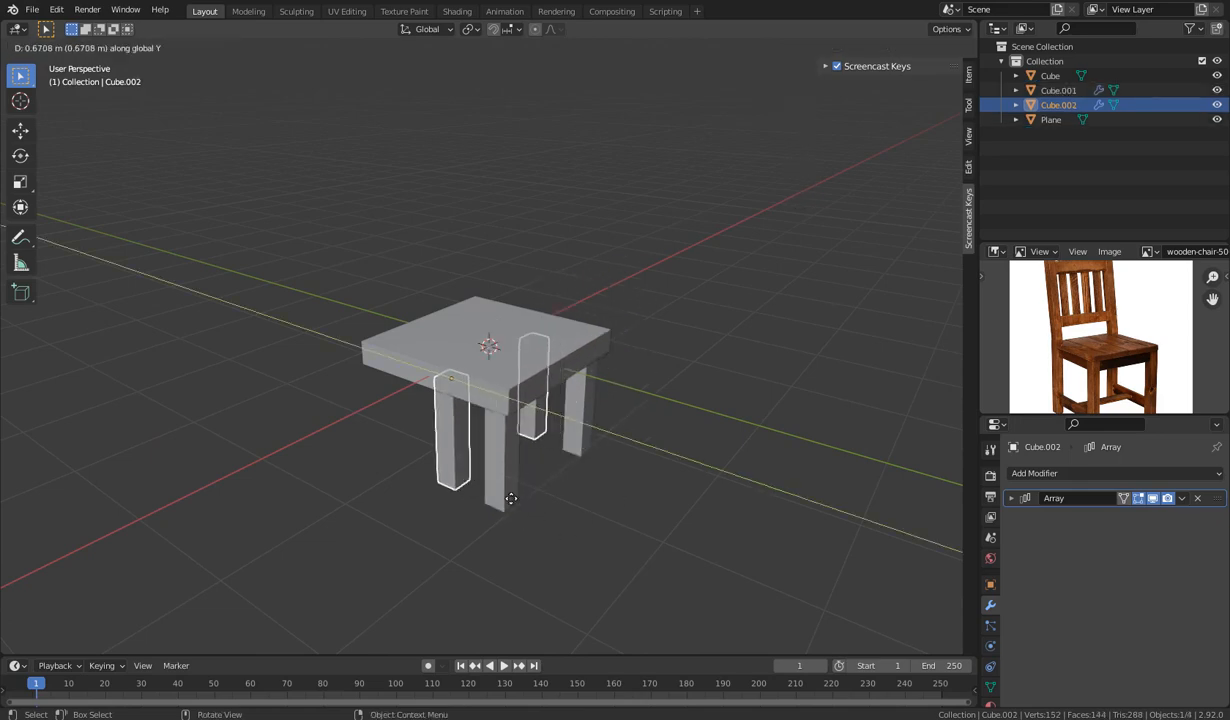
click(450, 494)
middle_drag(513, 487, 637, 467)
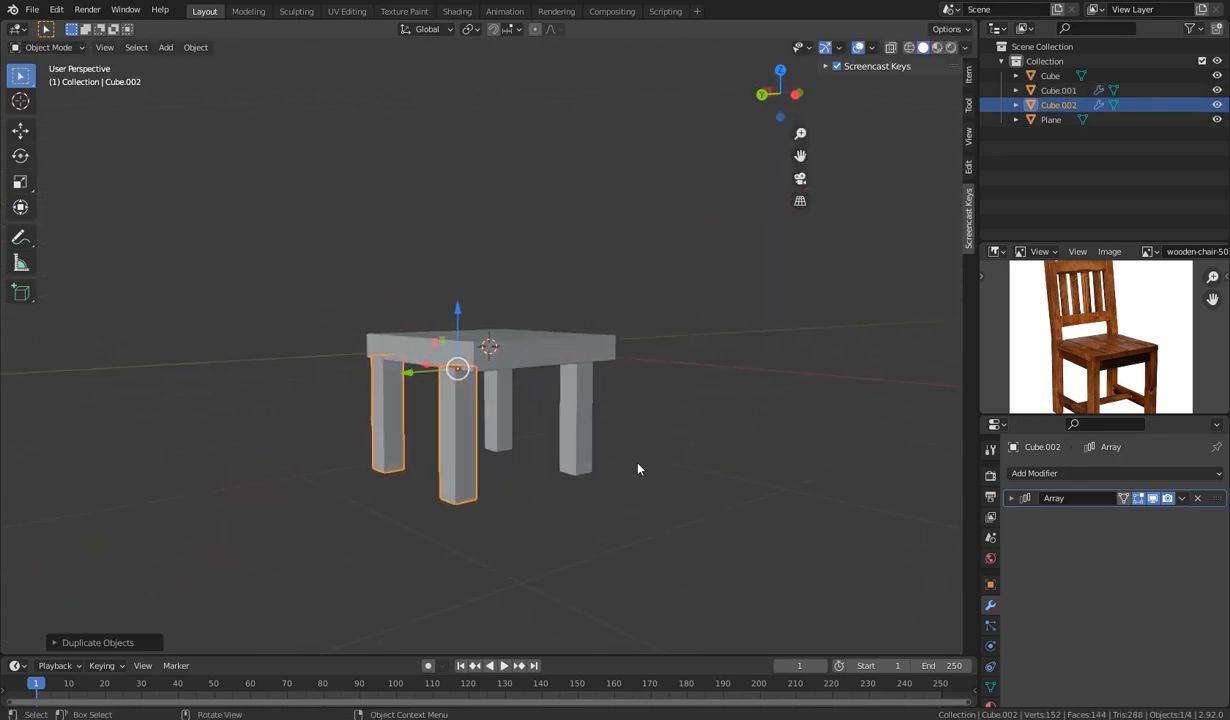
Nudge the duplicated leg pair slightly inward from the seat's edge along the Y axis.
click(528, 496)
click(455, 452)
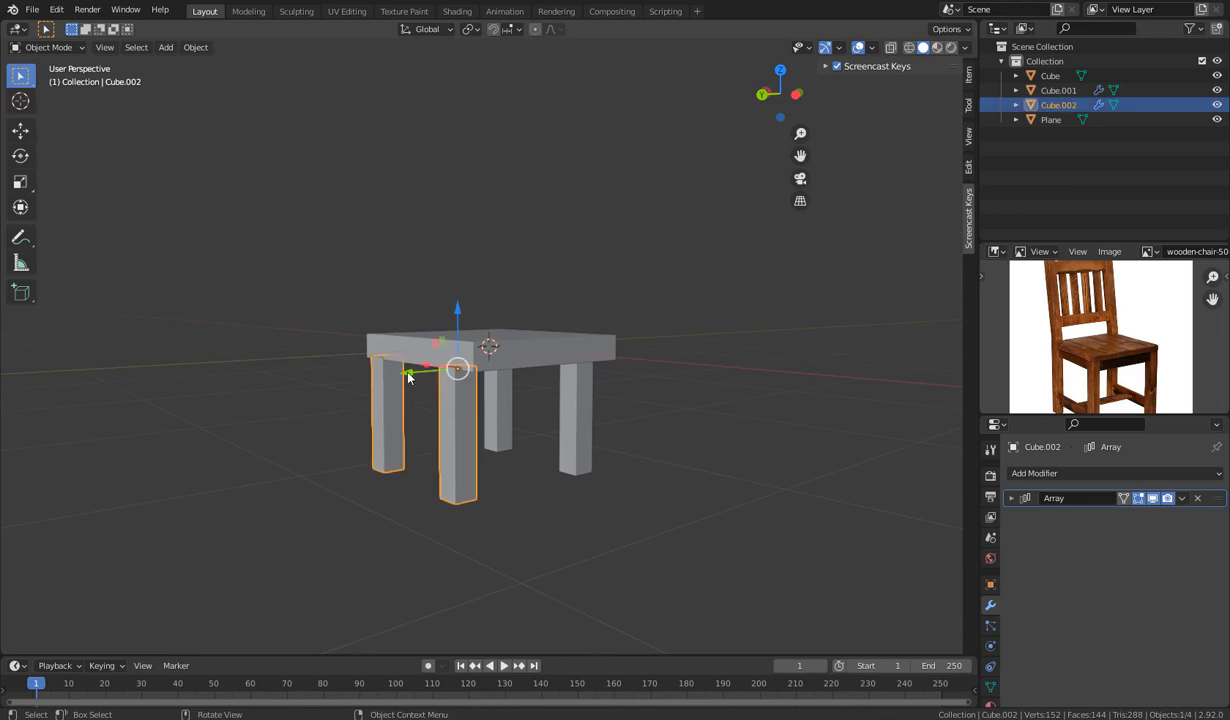
key(g)
click(474, 530)
click(476, 453)
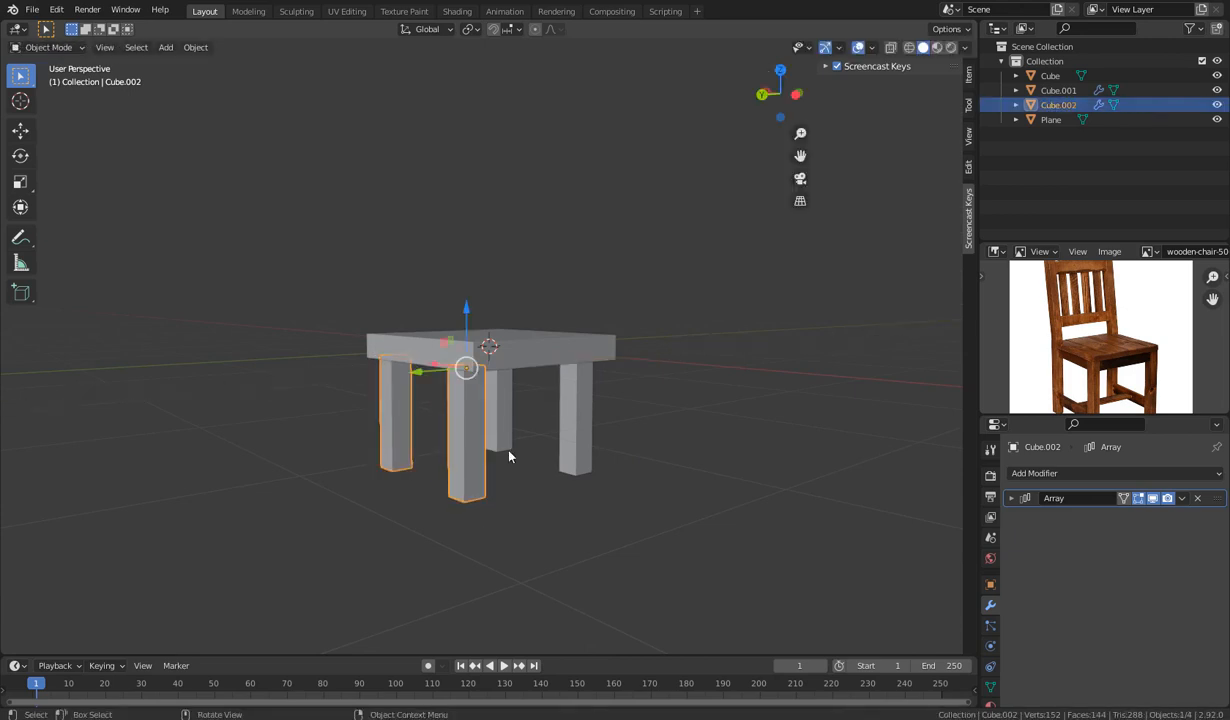
Switch the selection between the two leg pairs, ending with the original pair selected.
click(585, 465)
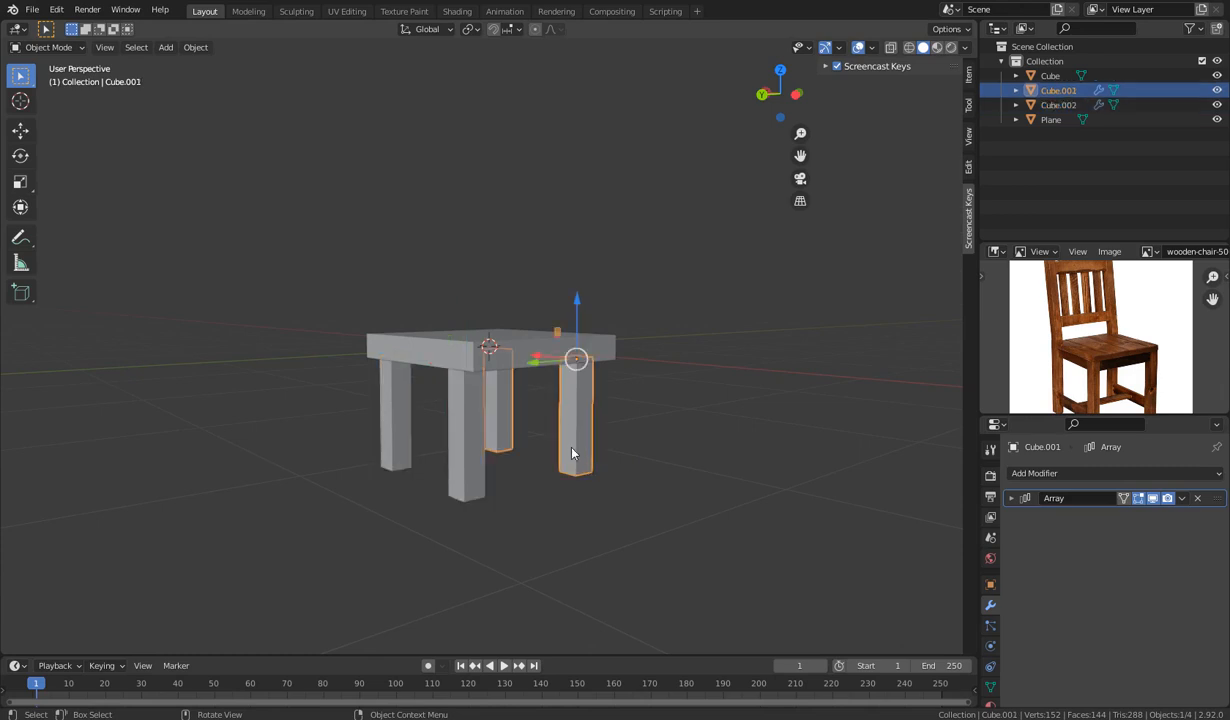
click(460, 451)
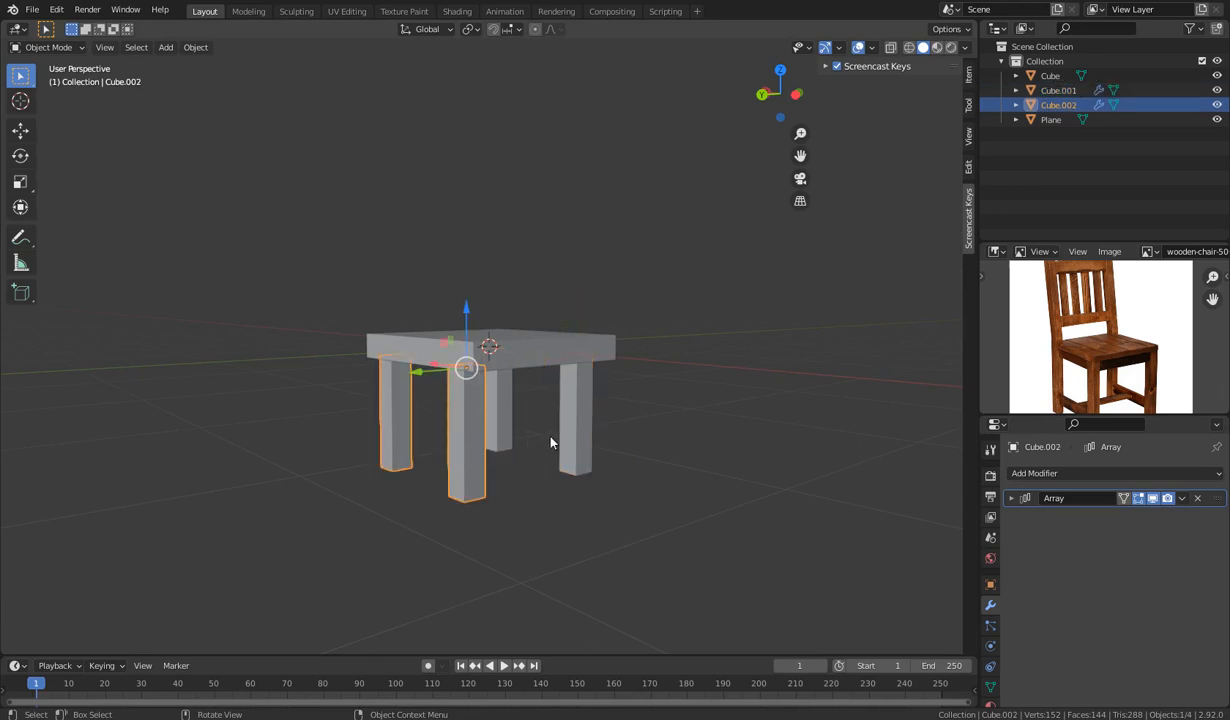
click(581, 448)
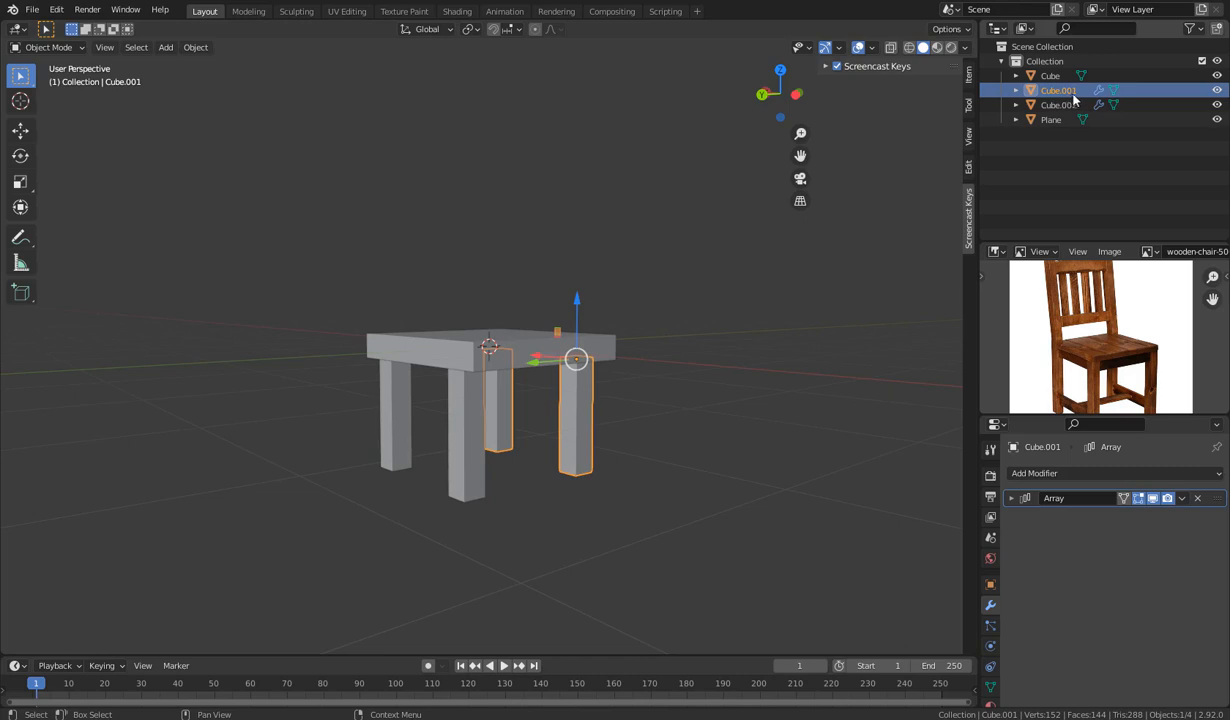
Move the back leg pair outward along the global Y axis until it stands clear of the seat's edge.
click(461, 463)
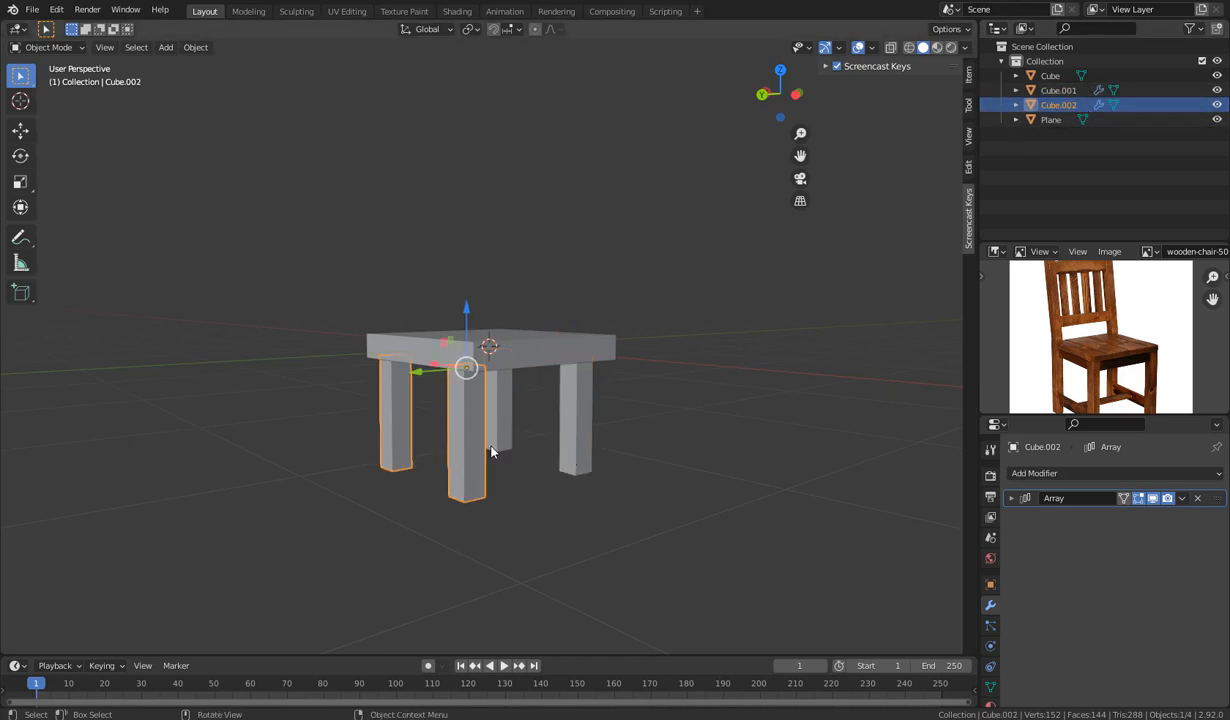
middle_drag(644, 506, 568, 549)
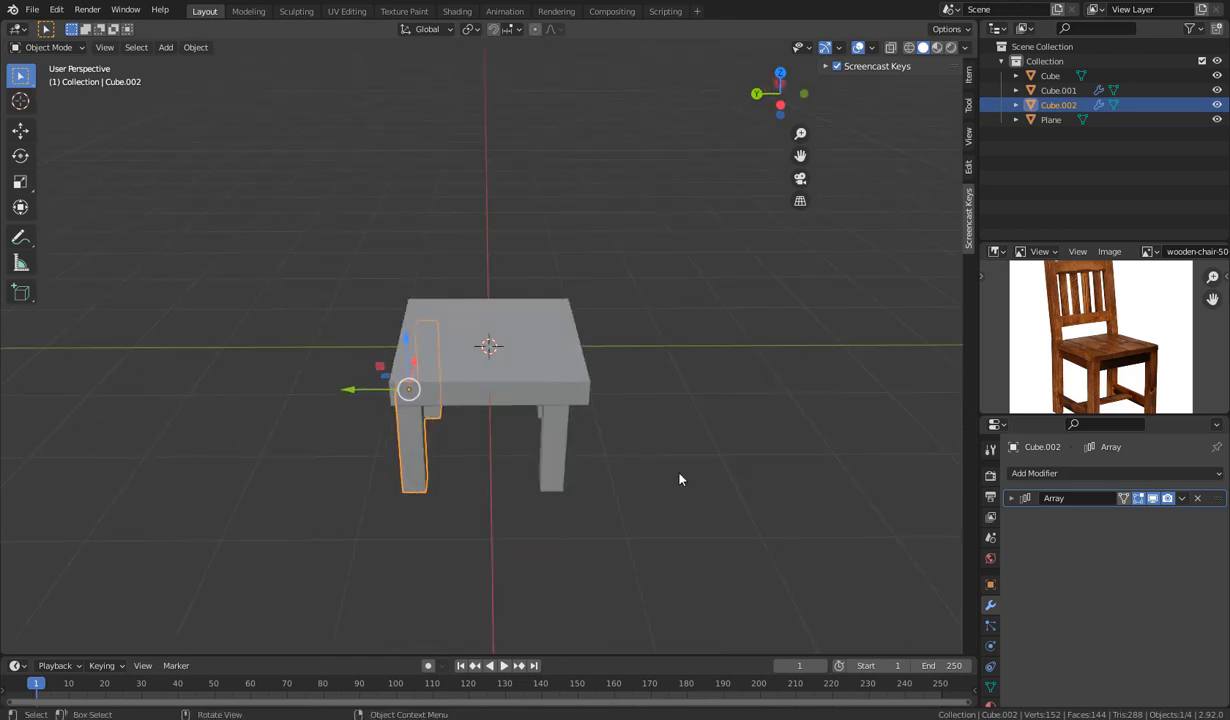
click(670, 489)
middle_drag(669, 490, 615, 480)
click(407, 458)
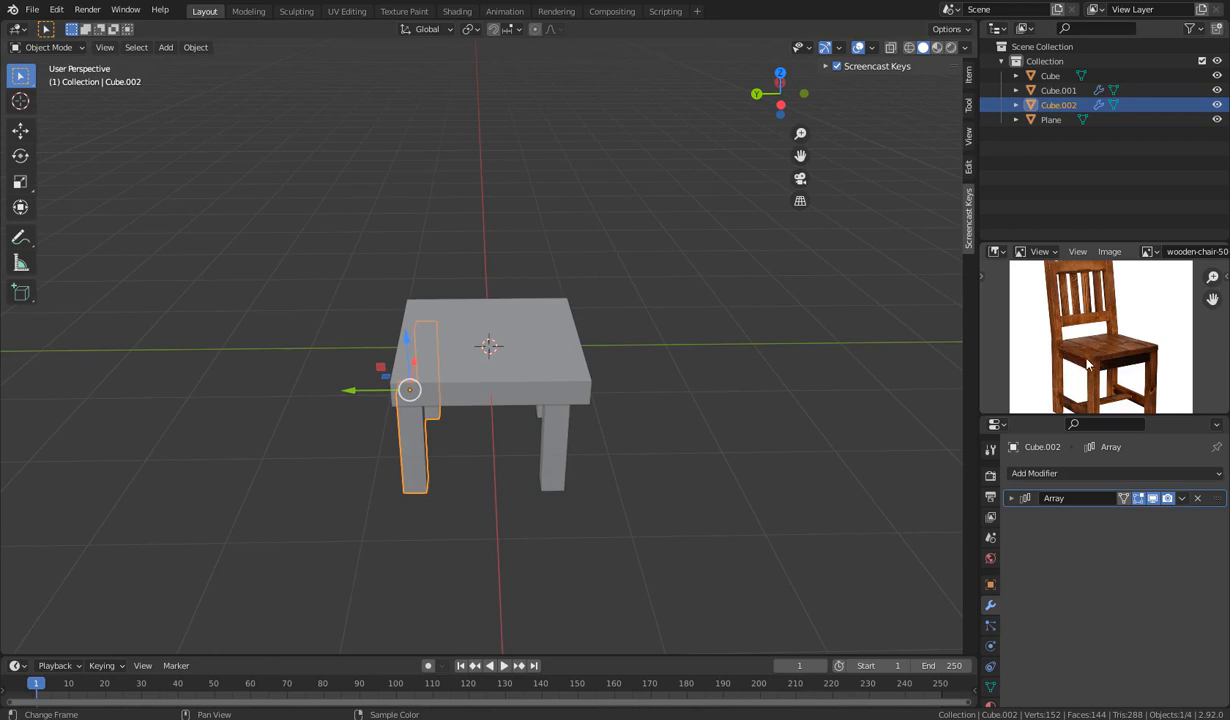
middle_drag(690, 436, 461, 432)
drag(415, 435, 375, 433)
Raise the top face of the back leg pair along Z well above the seat to form tall backrest posts.
key(Tab)
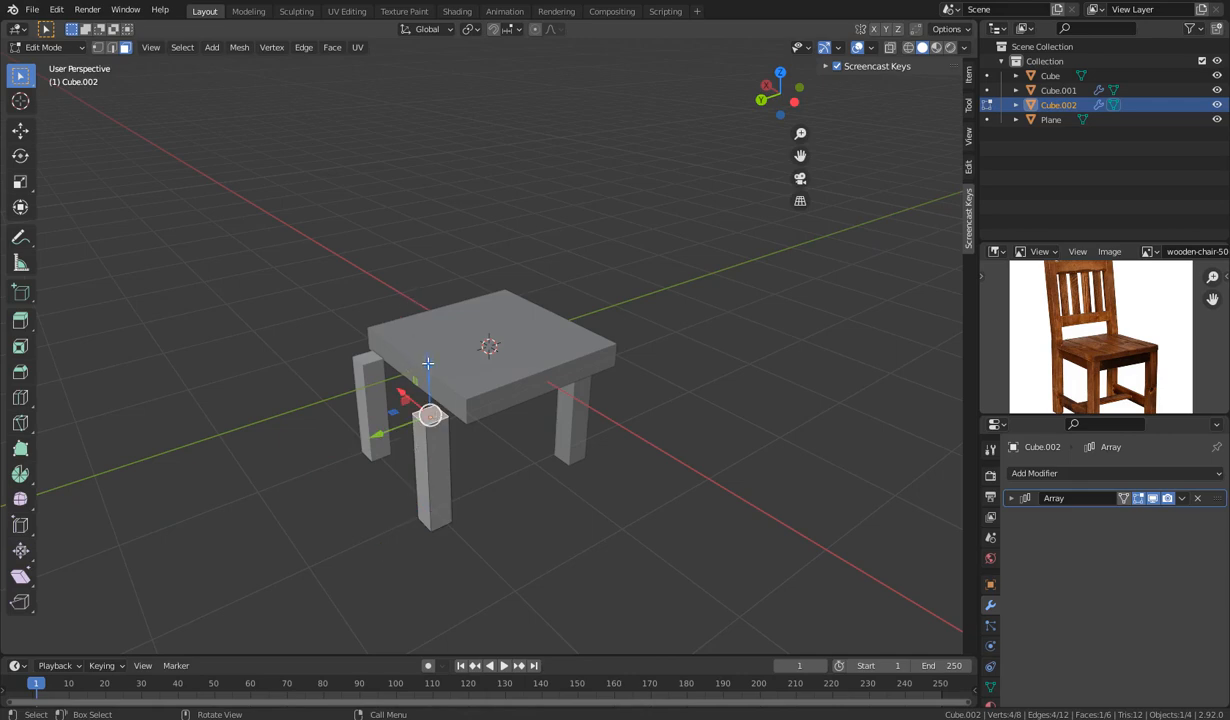
drag(425, 357, 425, 163)
middle_drag(514, 486, 332, 498)
middle_drag(345, 447, 430, 437)
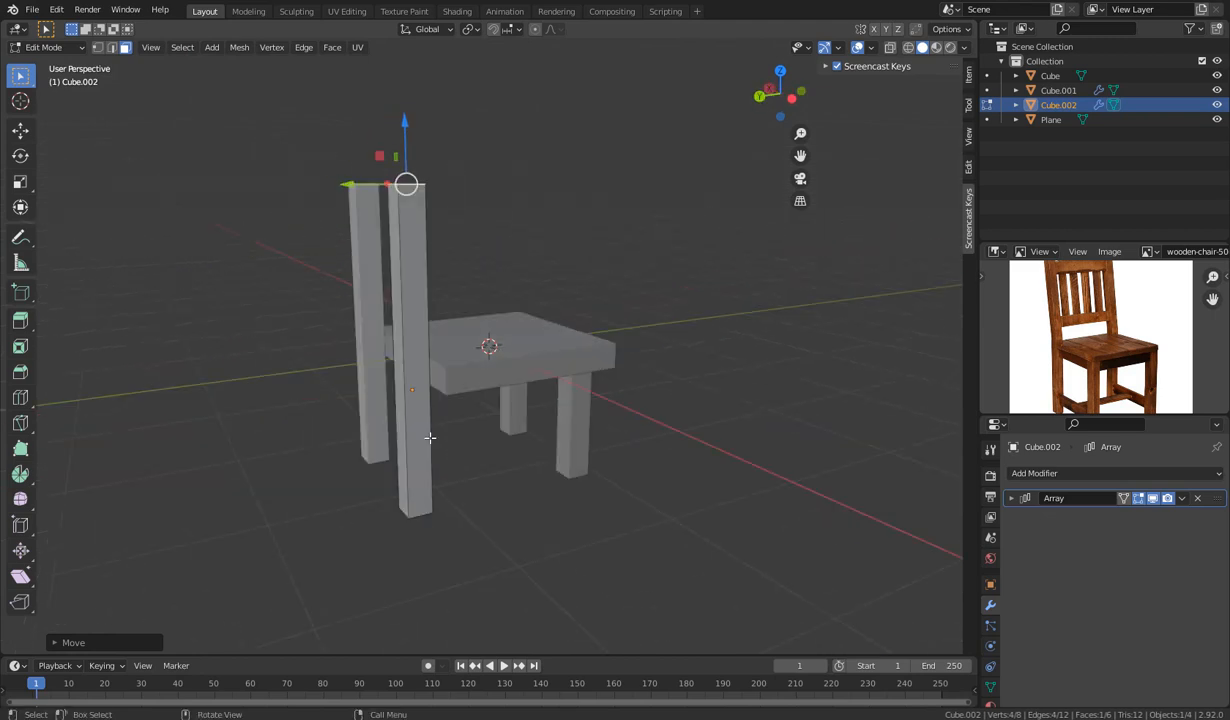
Move the tall back posts toward the seat along the global Y axis.
key(a)
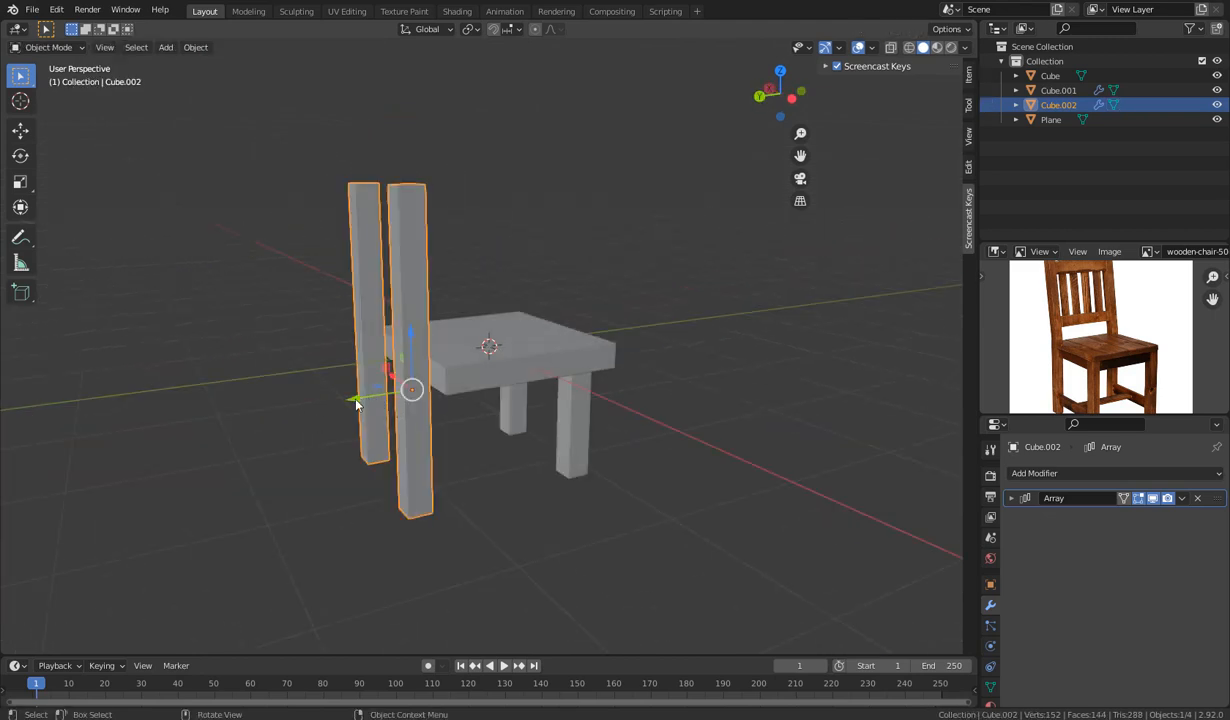
key(g)
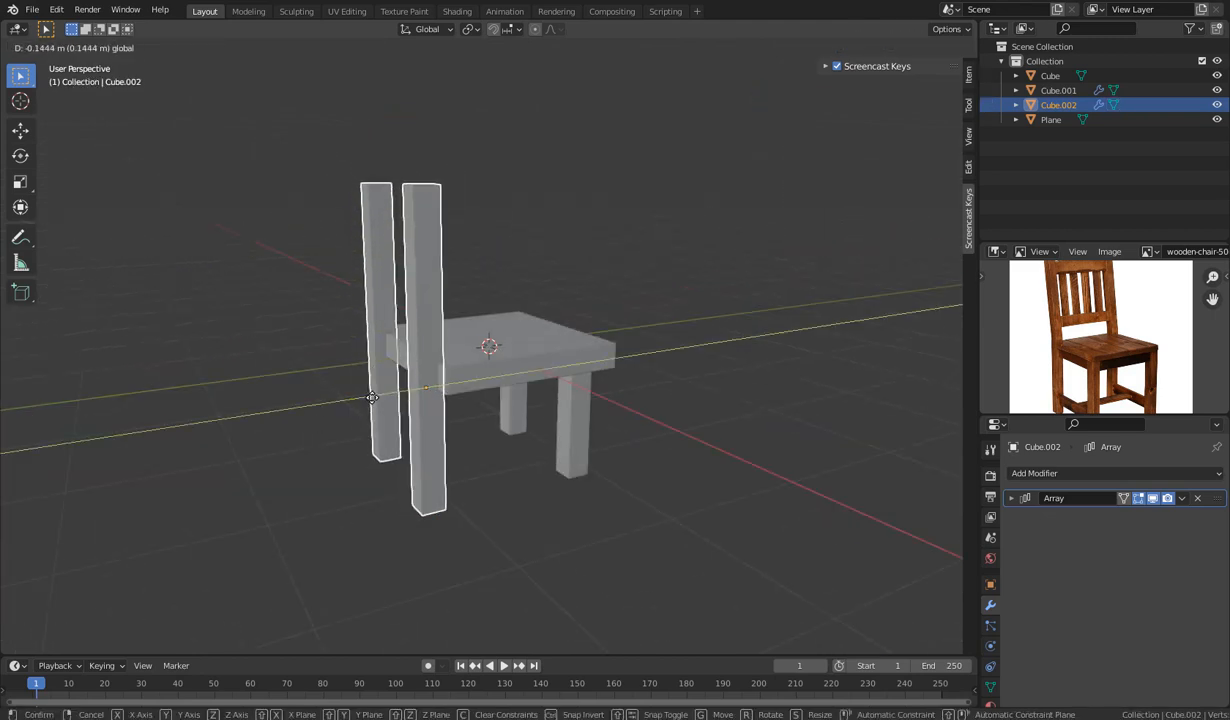
click(367, 398)
click(646, 489)
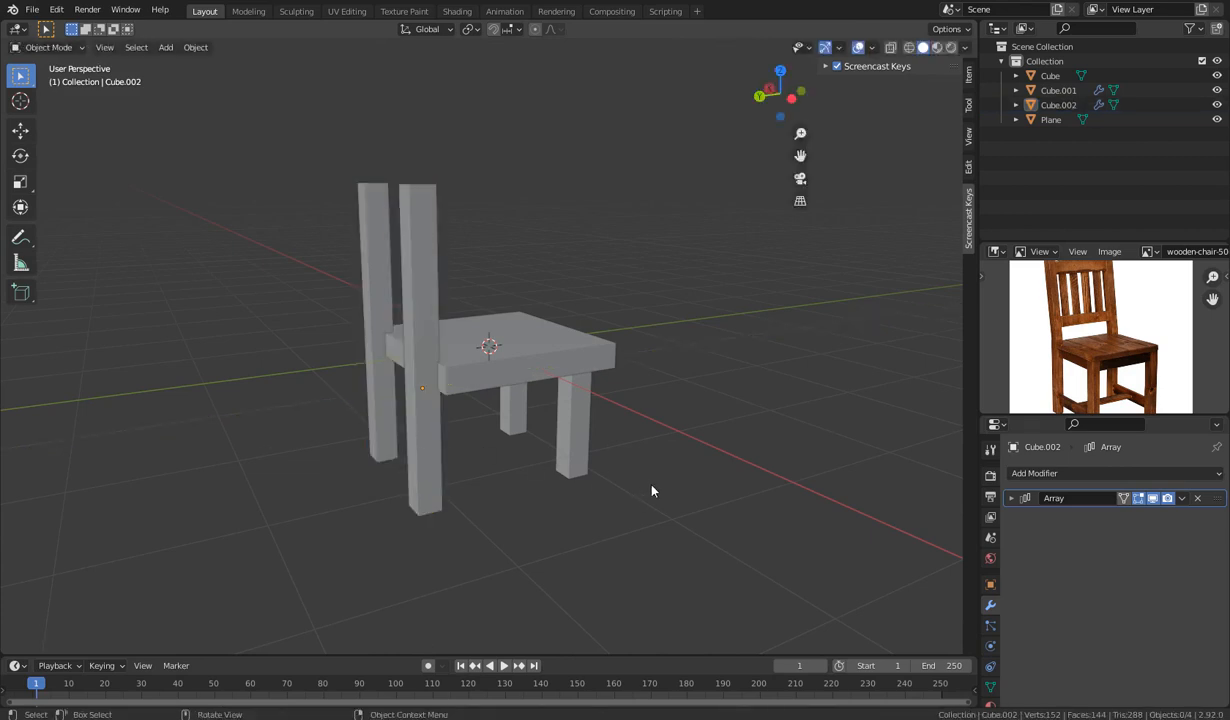
Scale the seat slab down slightly in X and Y with the Z axis locked.
middle_drag(653, 491, 436, 410)
click(436, 406)
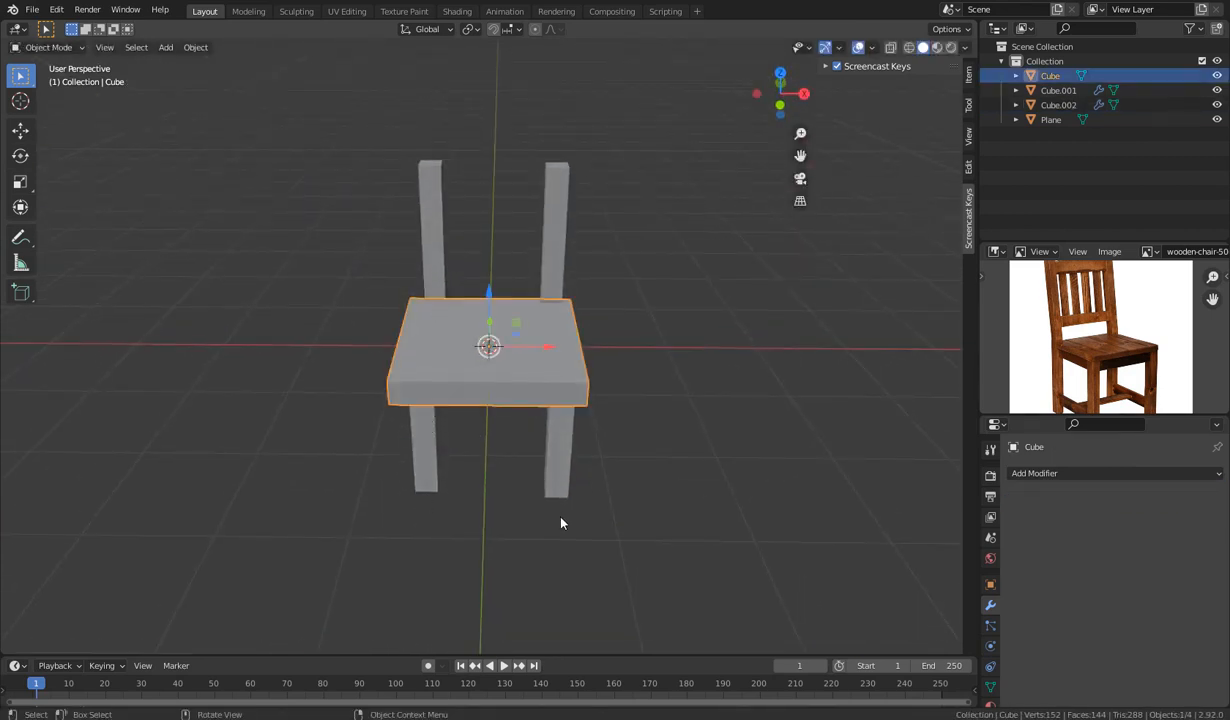
key(s)
key(shift+z)
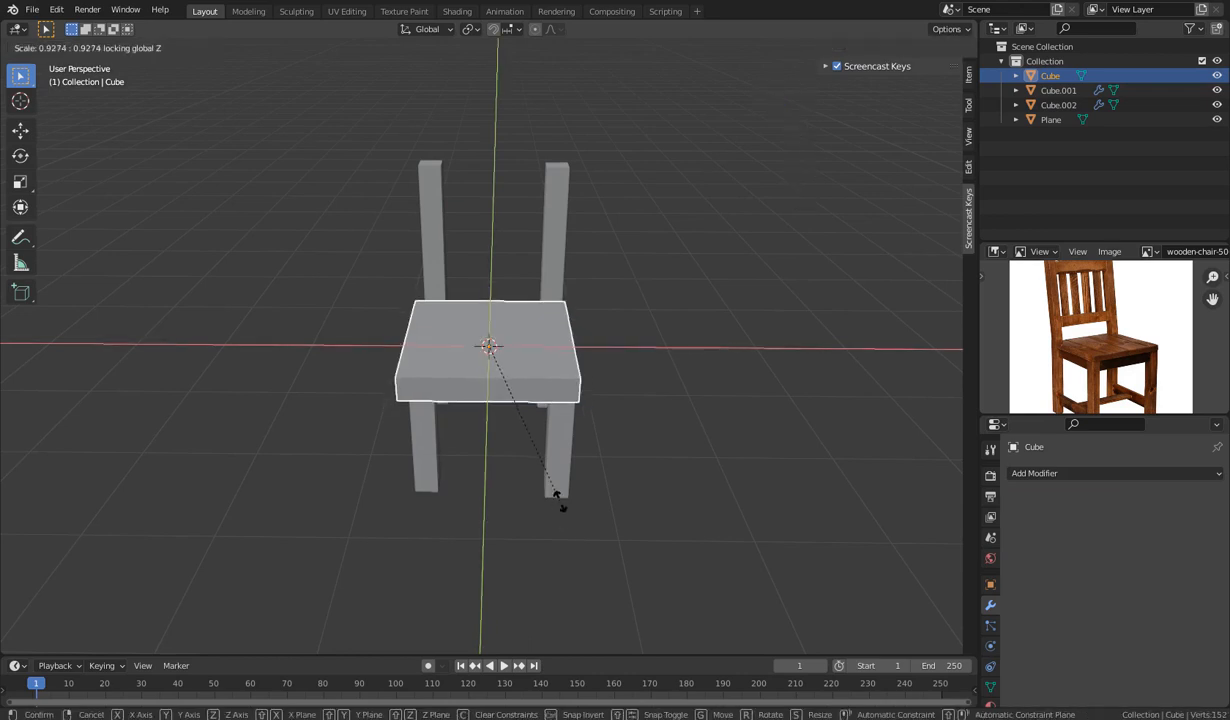
click(566, 501)
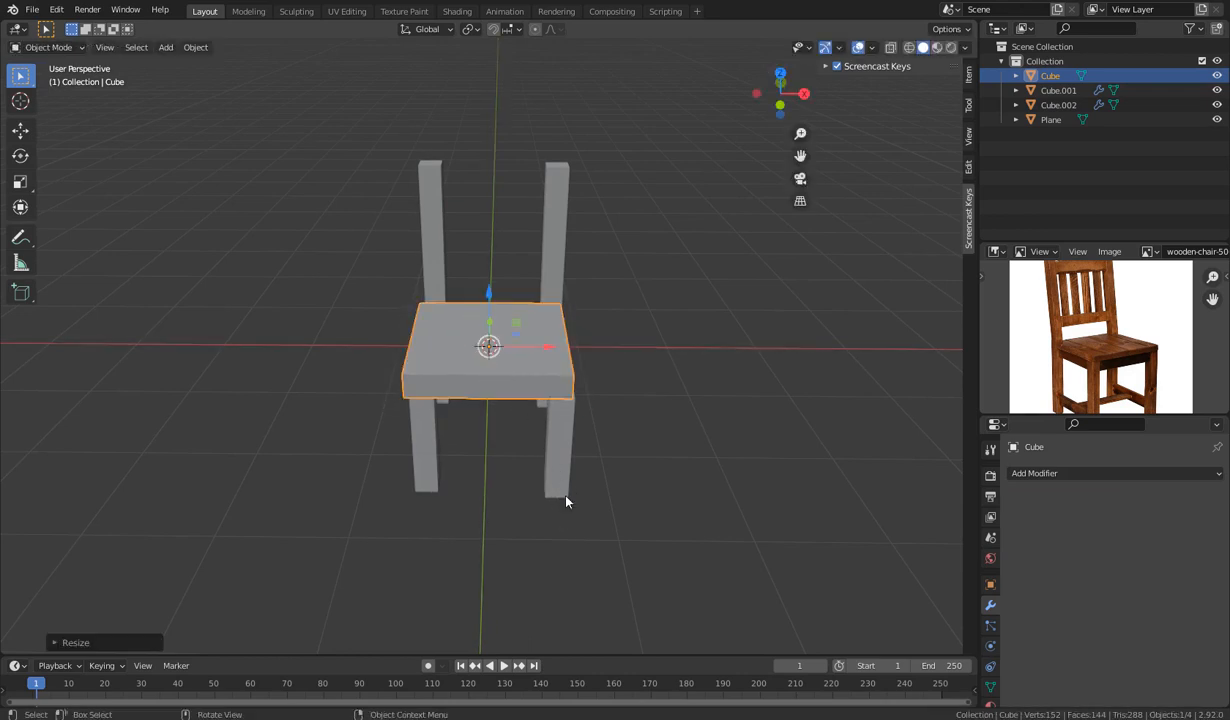
In front view, shift the seat about 0.07 m along the global X axis to center it over the legs.
key(KP_1)
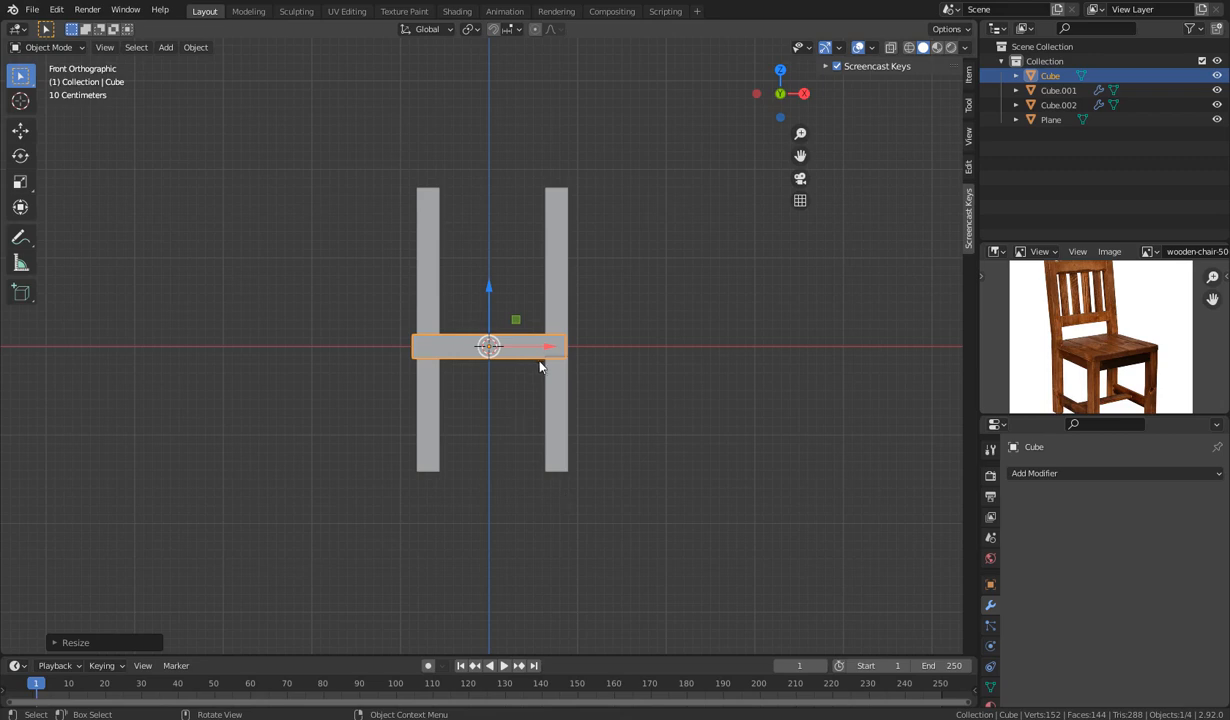
key(g)
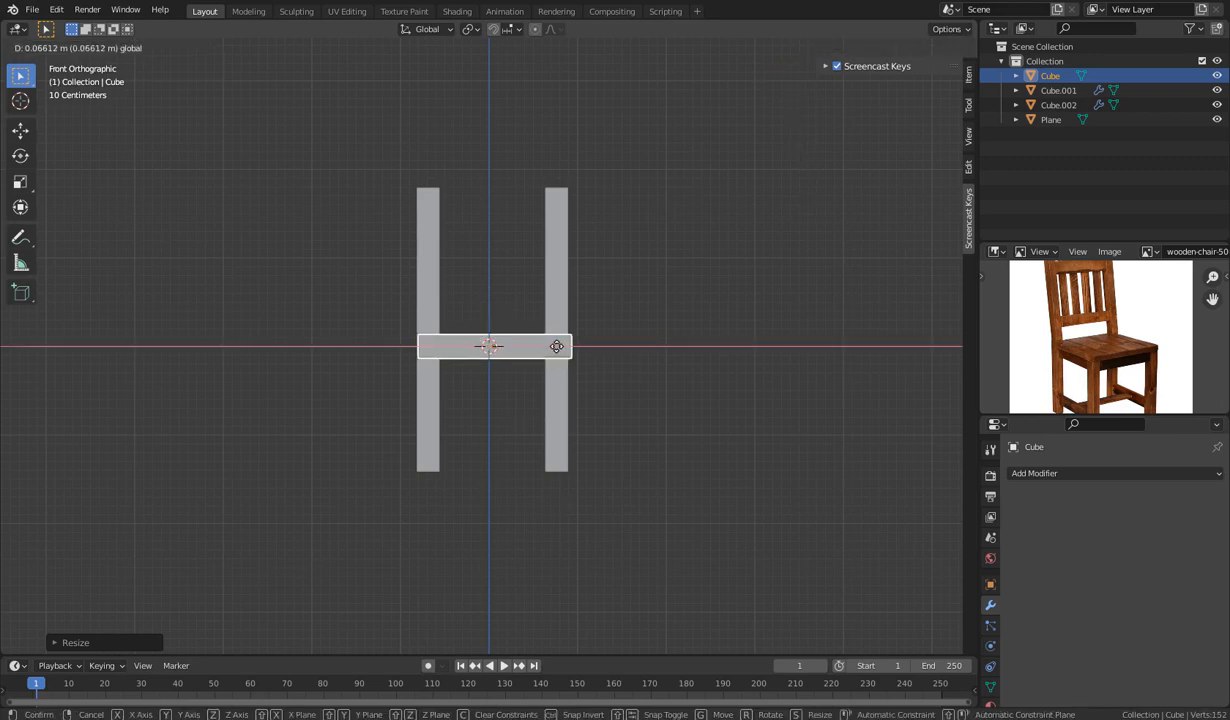
click(556, 346)
click(627, 412)
Move the front leg pair slightly forward along the global Y axis.
middle_drag(627, 415, 543, 461)
click(512, 456)
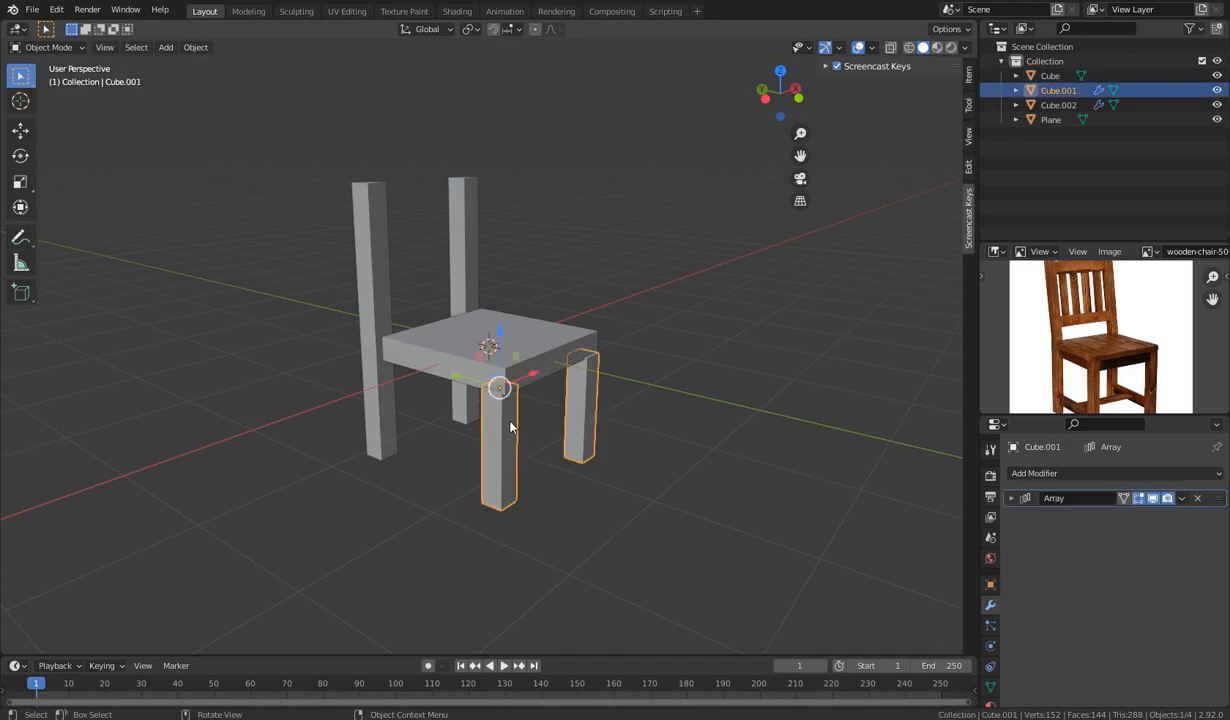
drag(444, 370, 455, 374)
click(668, 461)
Extend the seat's front face slightly forward along Y so the slab covers the front legs.
middle_drag(670, 463, 583, 441)
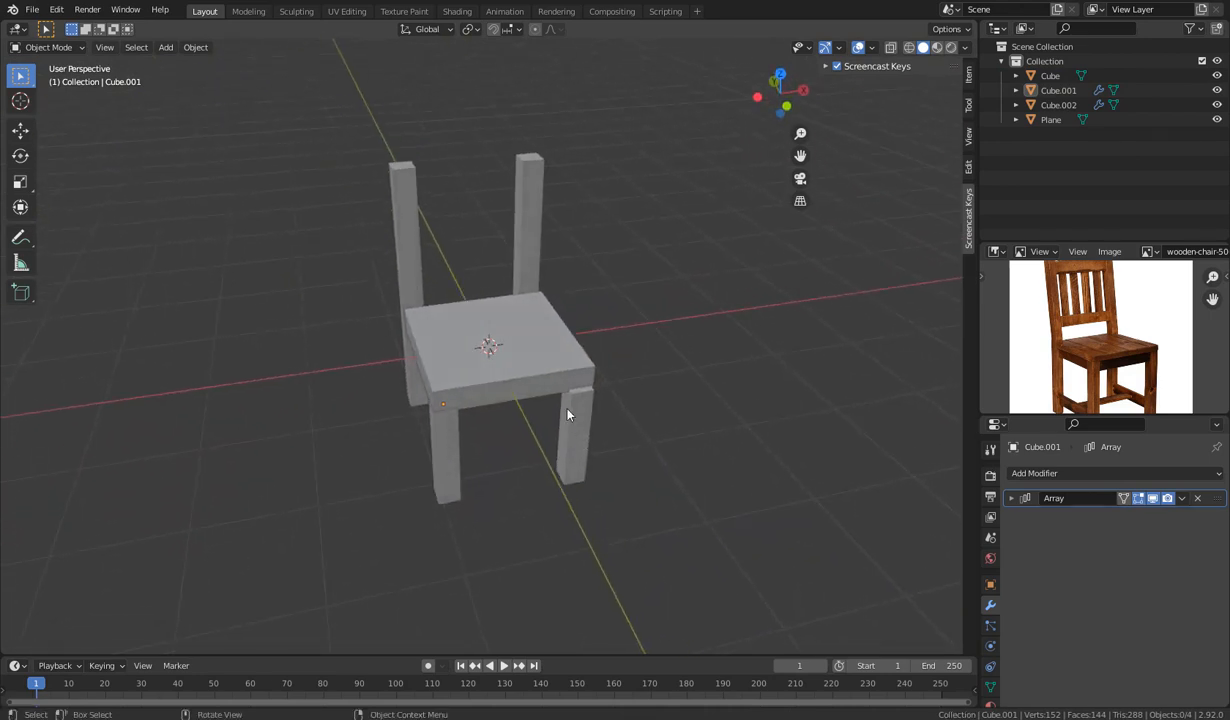
click(539, 395)
key(Tab)
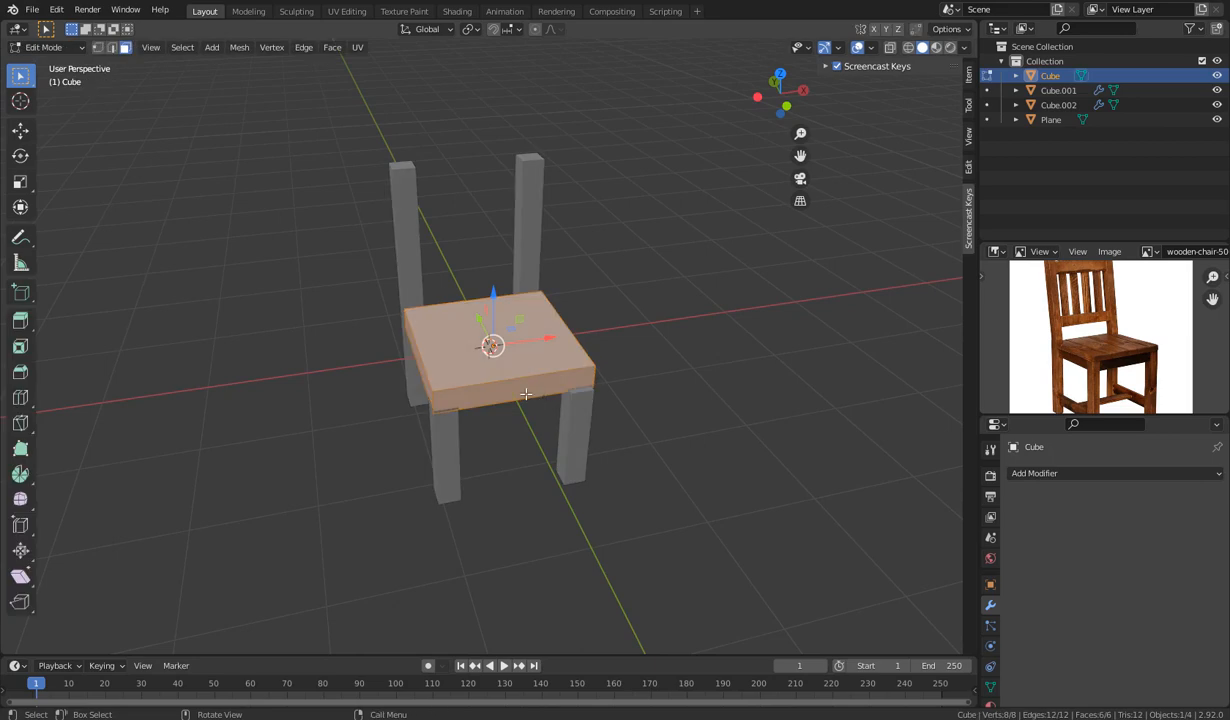
click(506, 388)
middle_drag(545, 455, 506, 351)
drag(505, 351, 515, 353)
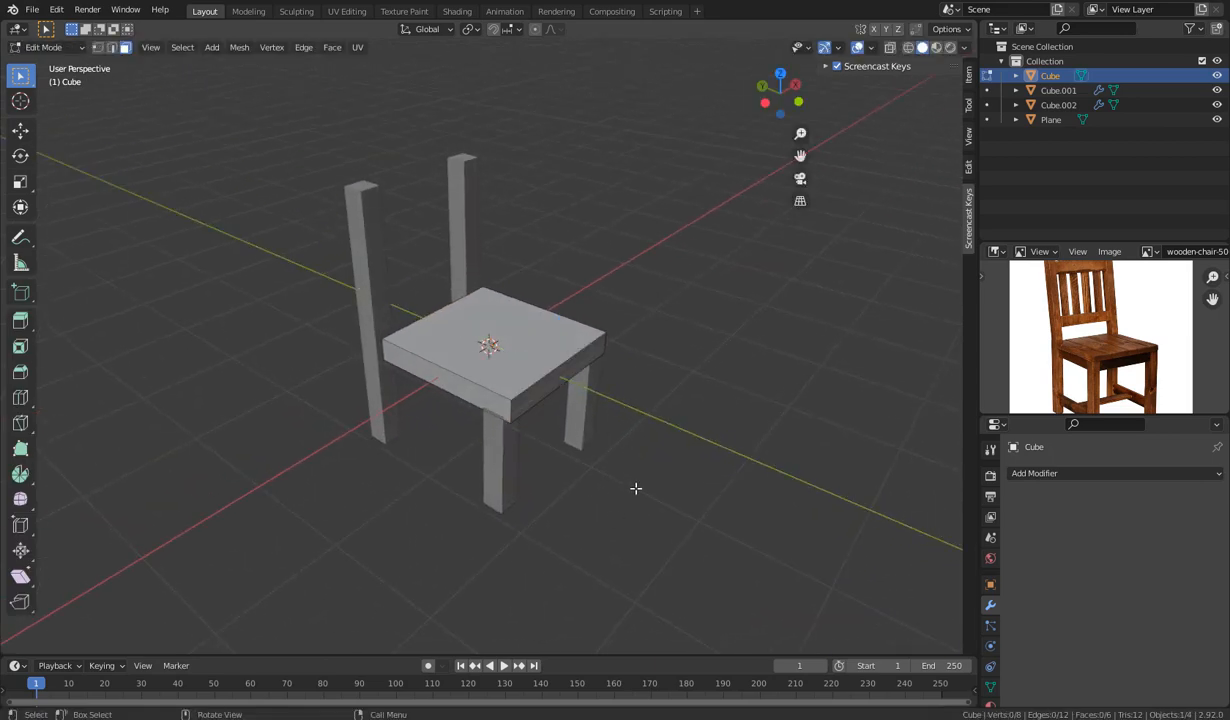
key(Tab)
Move the back posts further in along the global Y axis so they overlap the seat's rear edge.
middle_drag(560, 495, 485, 490)
click(565, 495)
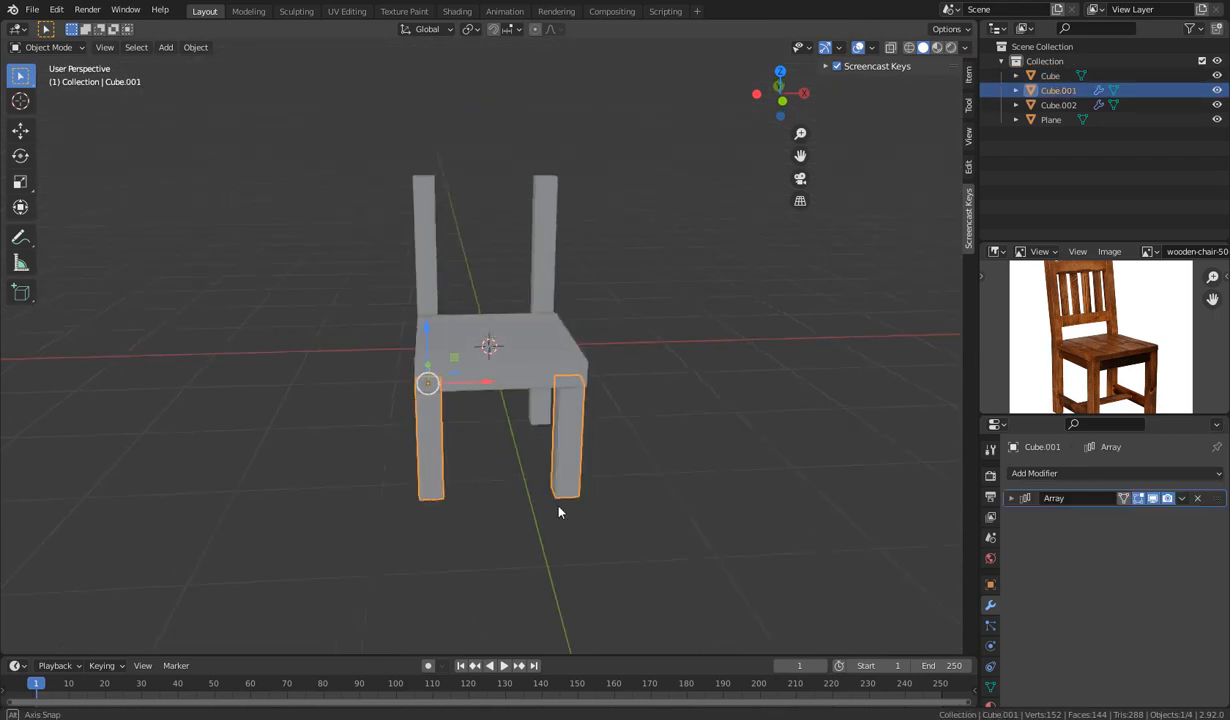
middle_drag(560, 511, 752, 522)
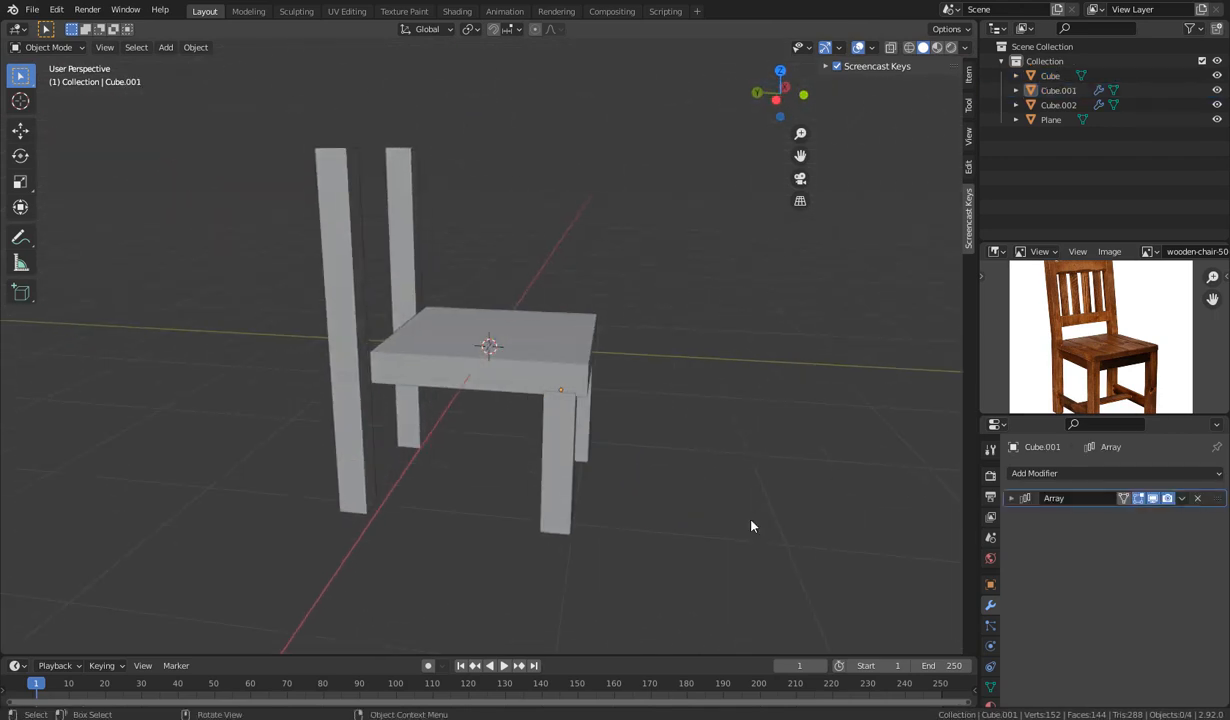
scroll(744, 519, up, 2)
scroll(727, 510, down, 2)
middle_drag(692, 494, 717, 489)
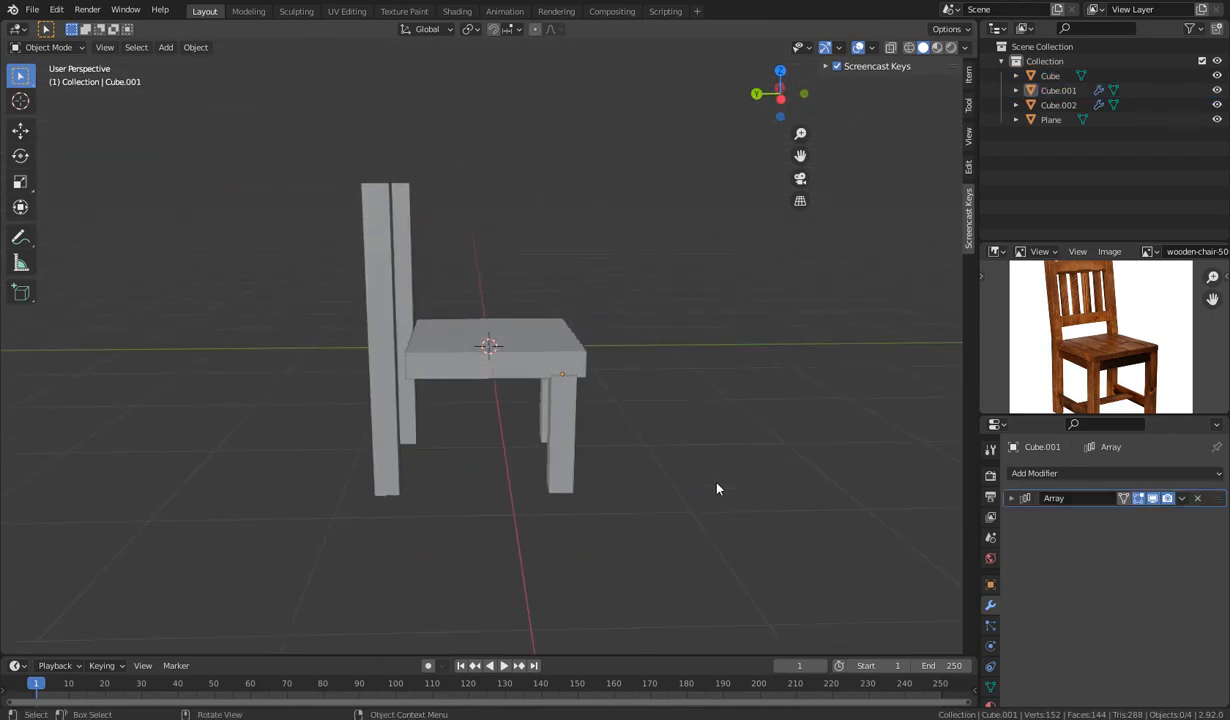
click(396, 430)
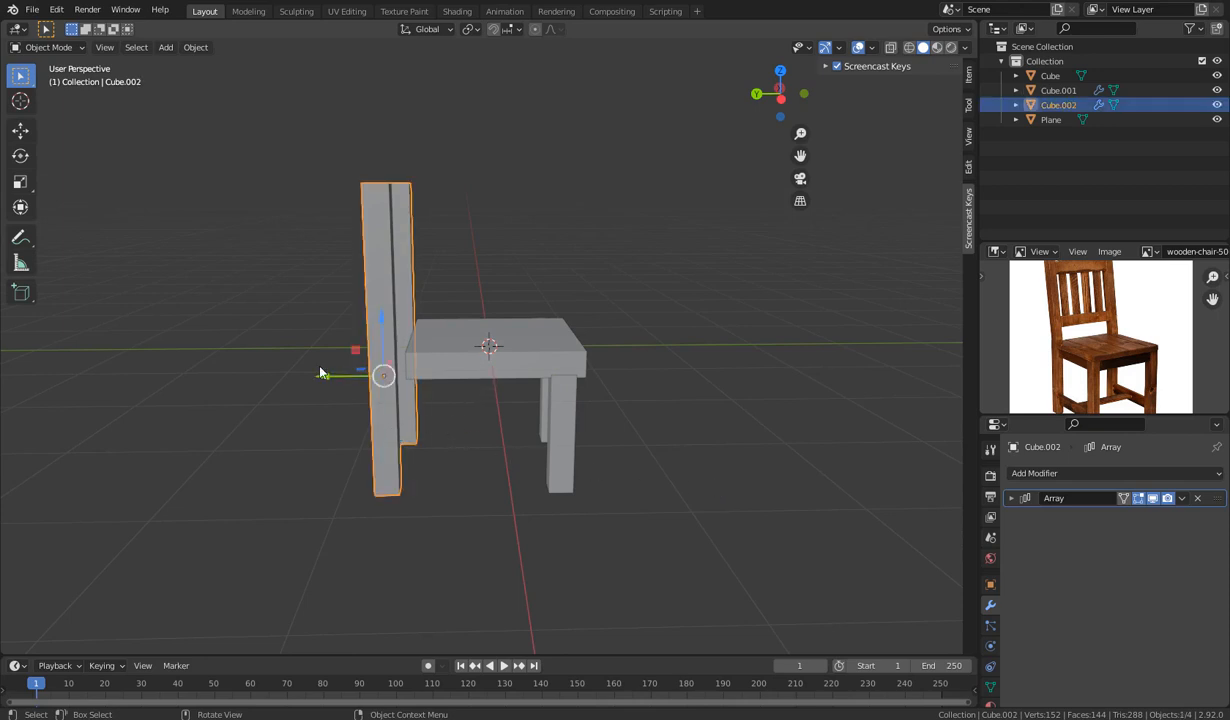
drag(320, 373, 342, 397)
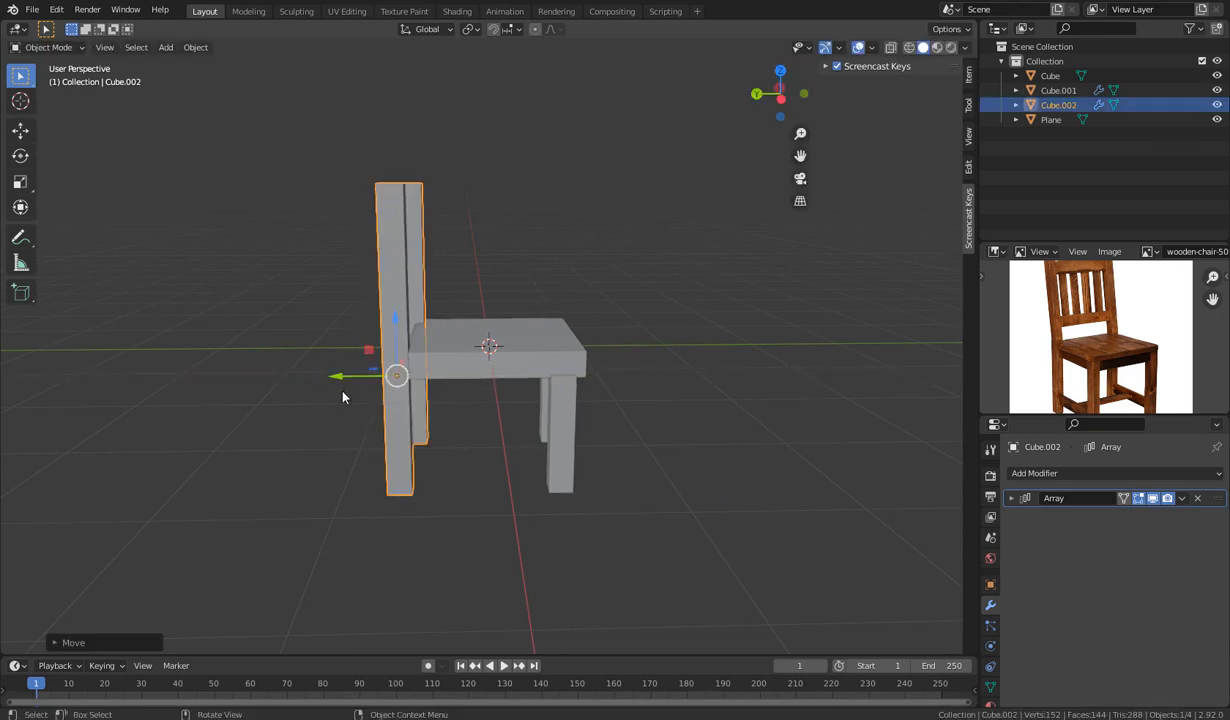
click(601, 524)
Examine the chair's posts, legs and seat from several angles and compare them with the reference photo.
mouse_move(601, 524)
middle_down()
mouse_move(607, 585)
mouse_move(579, 552)
mouse_move(615, 537)
middle_up()
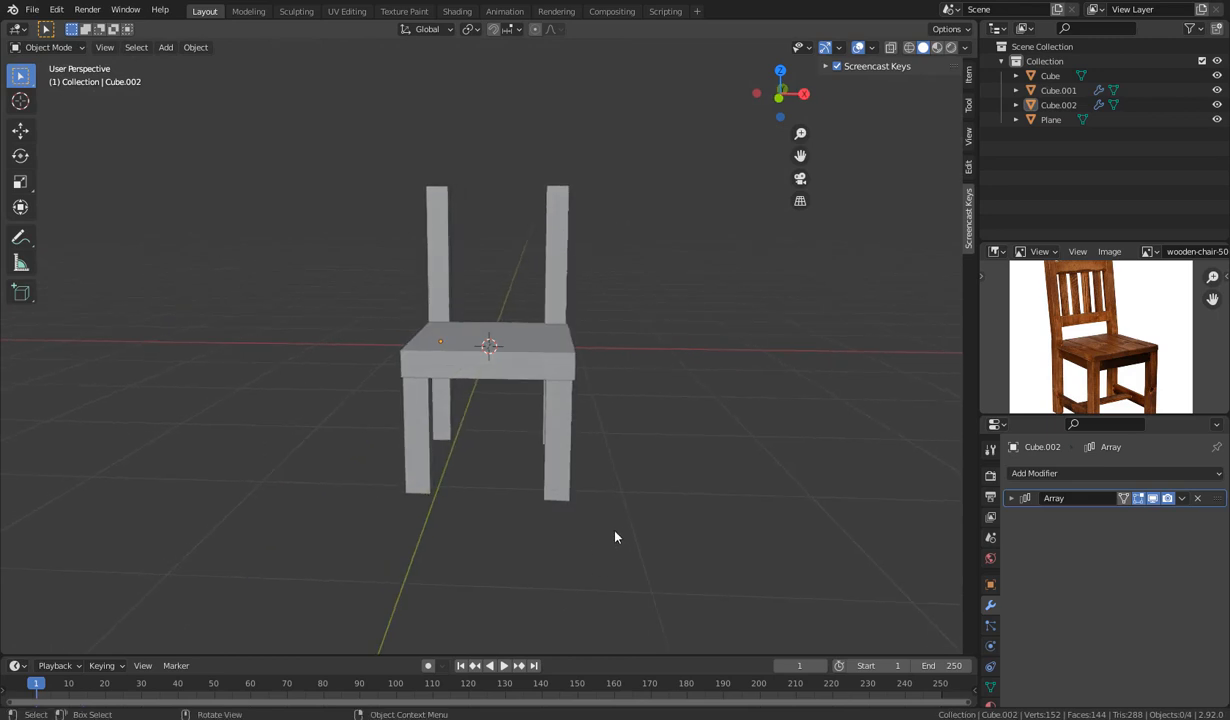
middle_drag(557, 360, 537, 383)
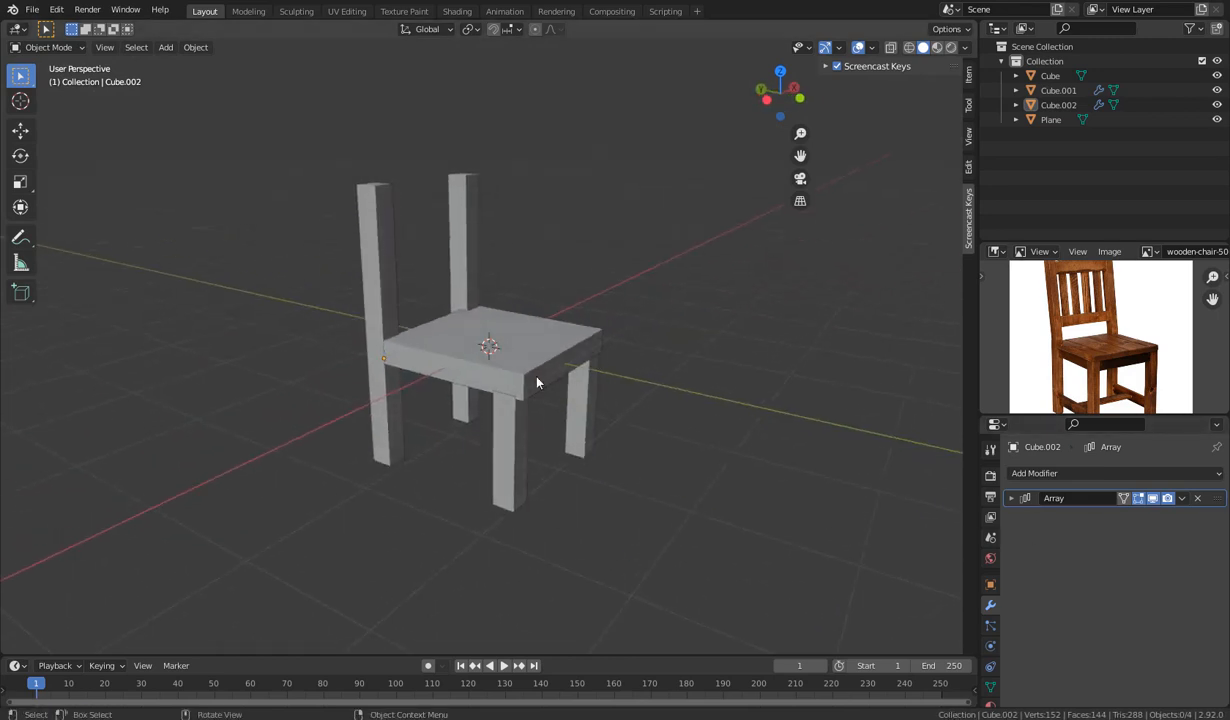
click(460, 256)
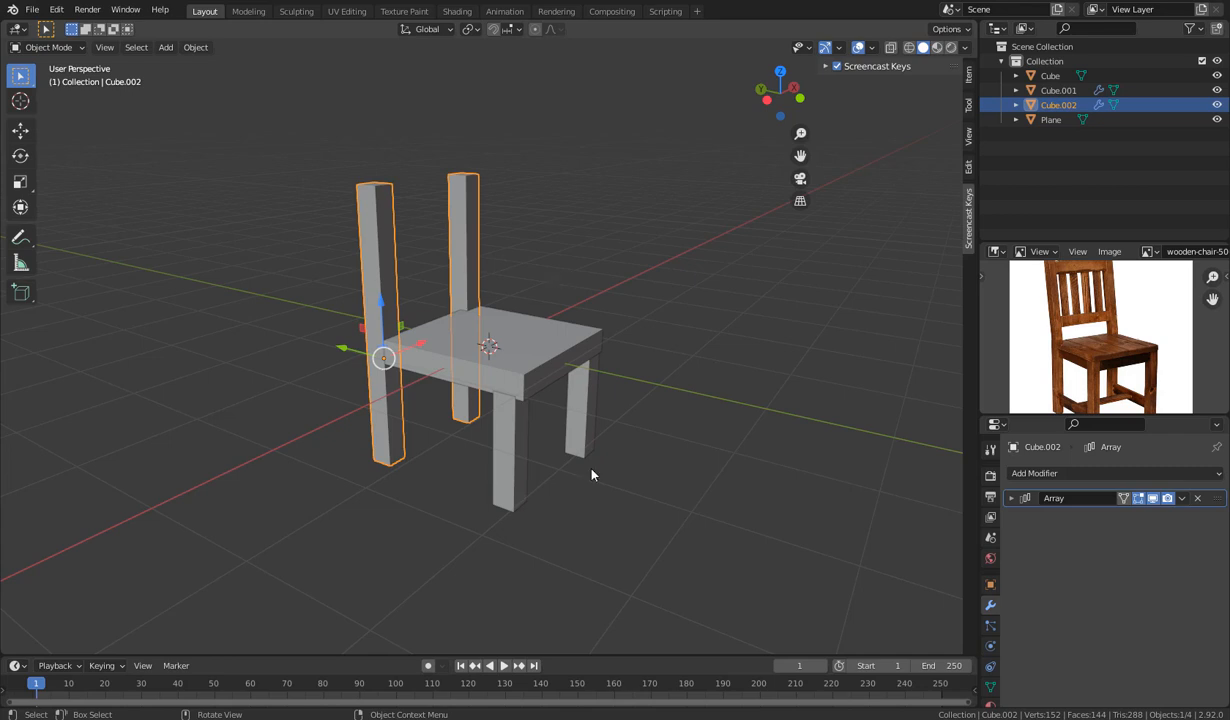
middle_drag(593, 475, 475, 467)
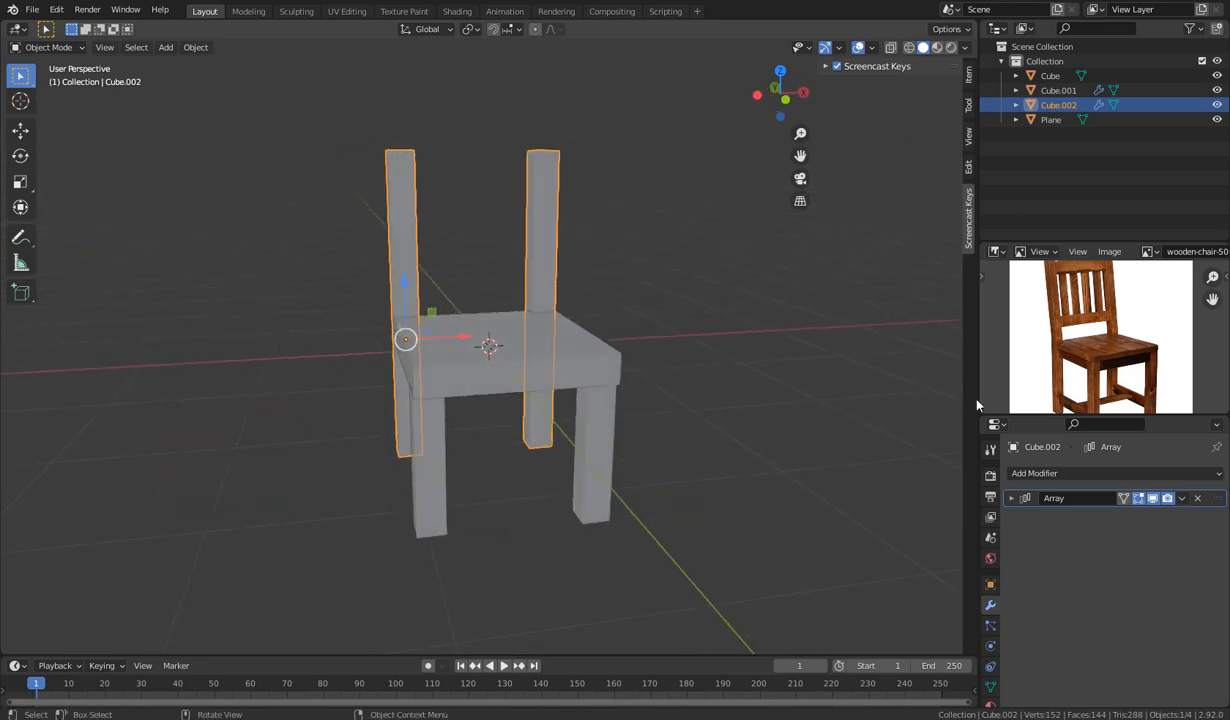
scroll(1155, 380, down, 1)
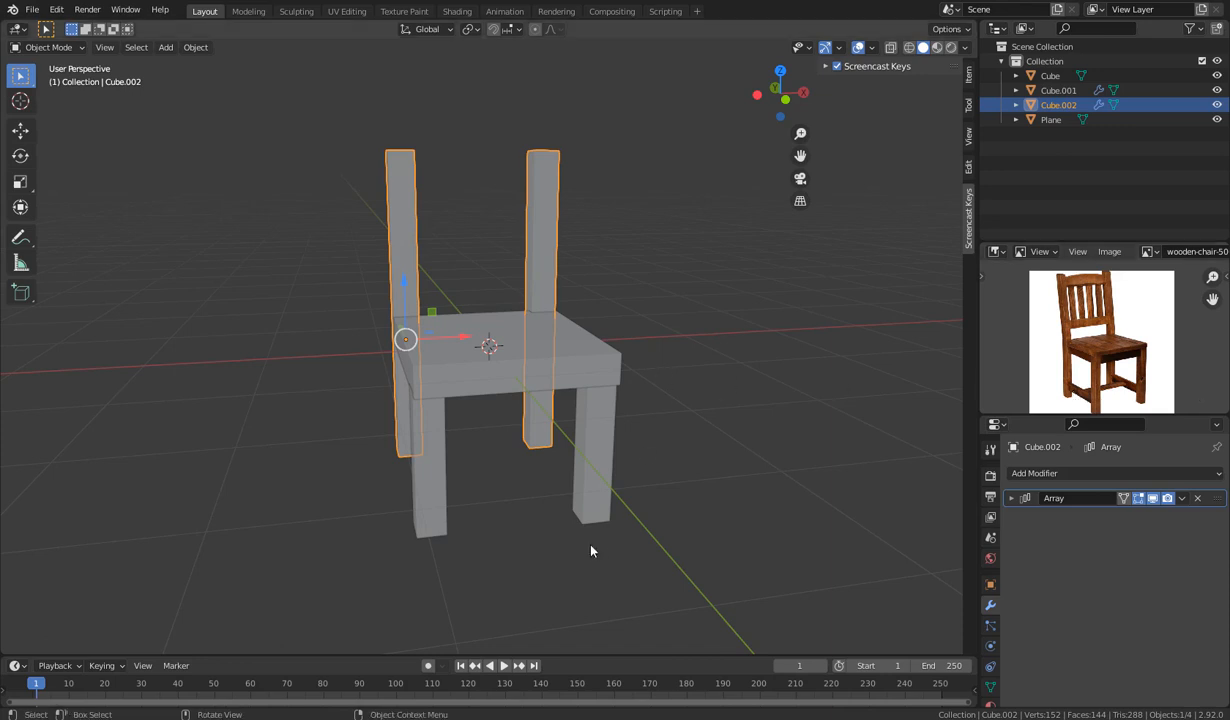
middle_drag(590, 549, 681, 544)
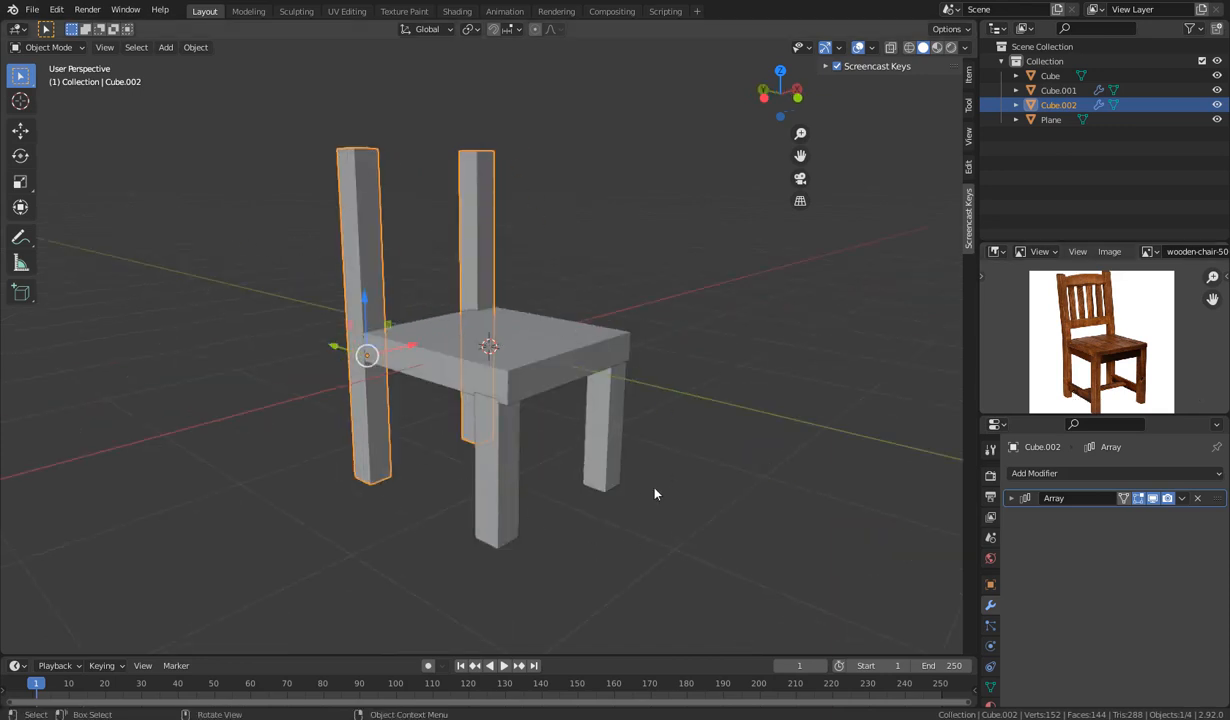
middle_drag(655, 494, 630, 560)
click(595, 510)
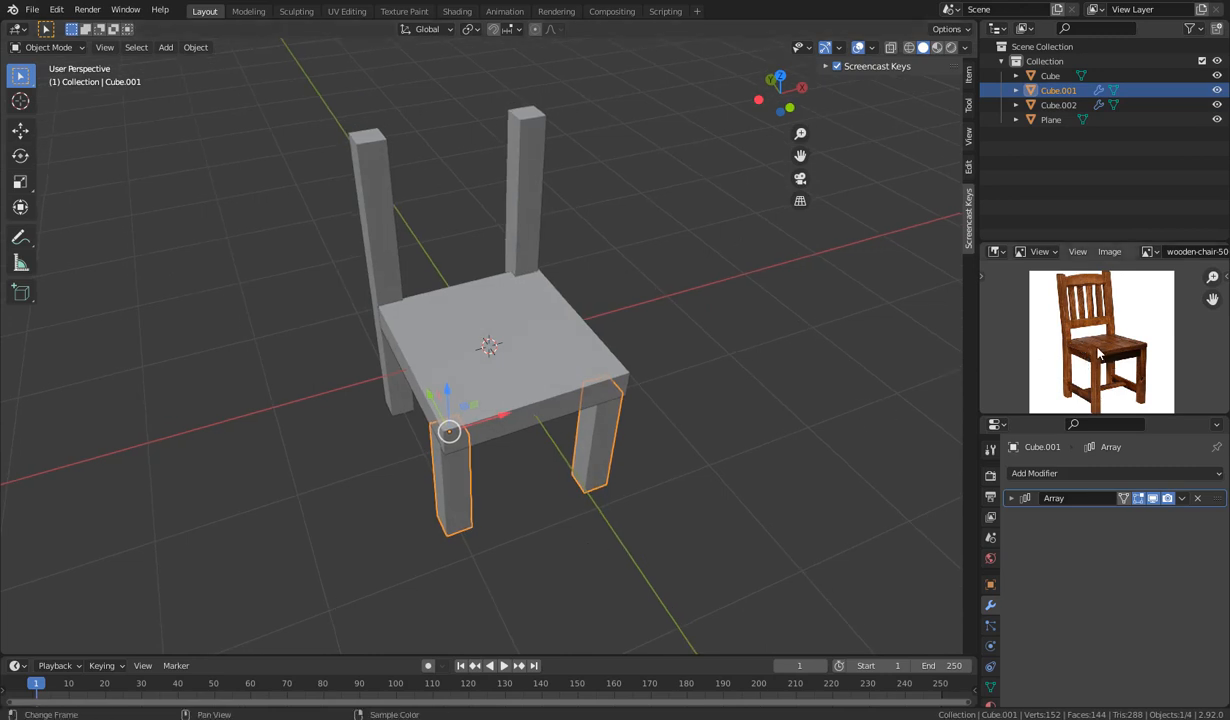
middle_drag(623, 463, 619, 449)
click(708, 475)
Add three evenly spaced, unslid loop cuts running front to back across the seat slab to divide it into four planks.
click(475, 357)
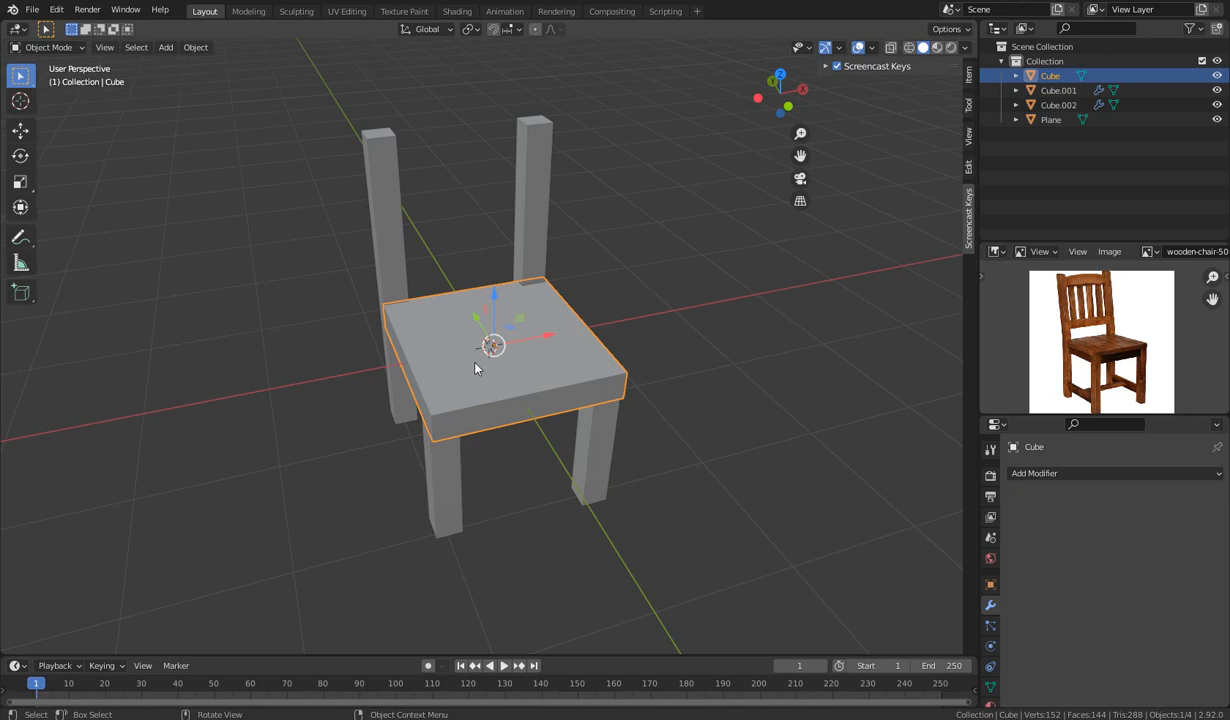
key(Tab)
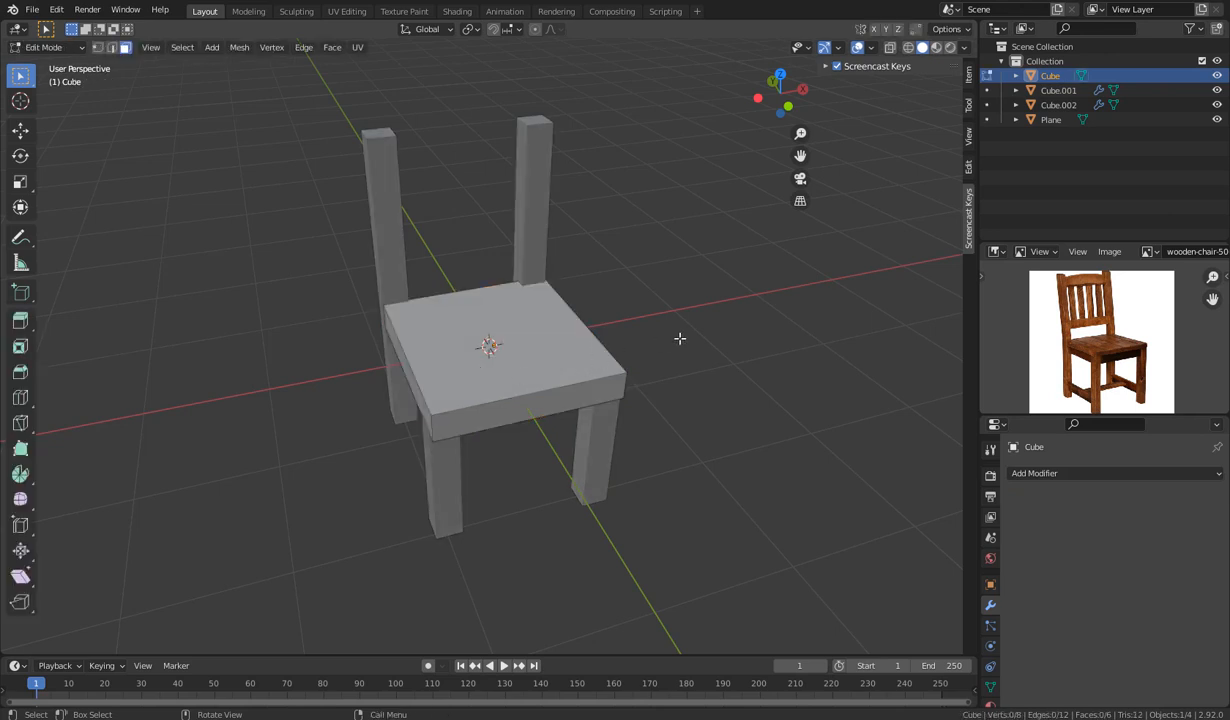
middle_drag(626, 365, 560, 370)
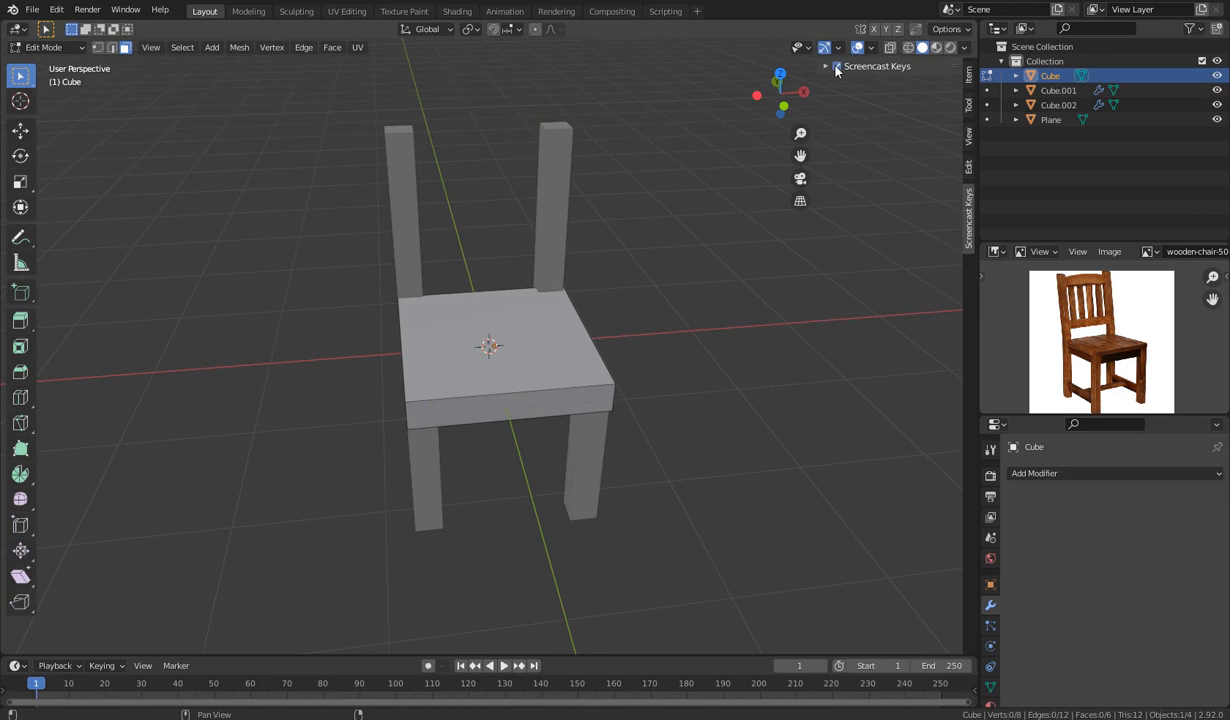
middle_drag(482, 403, 461, 439)
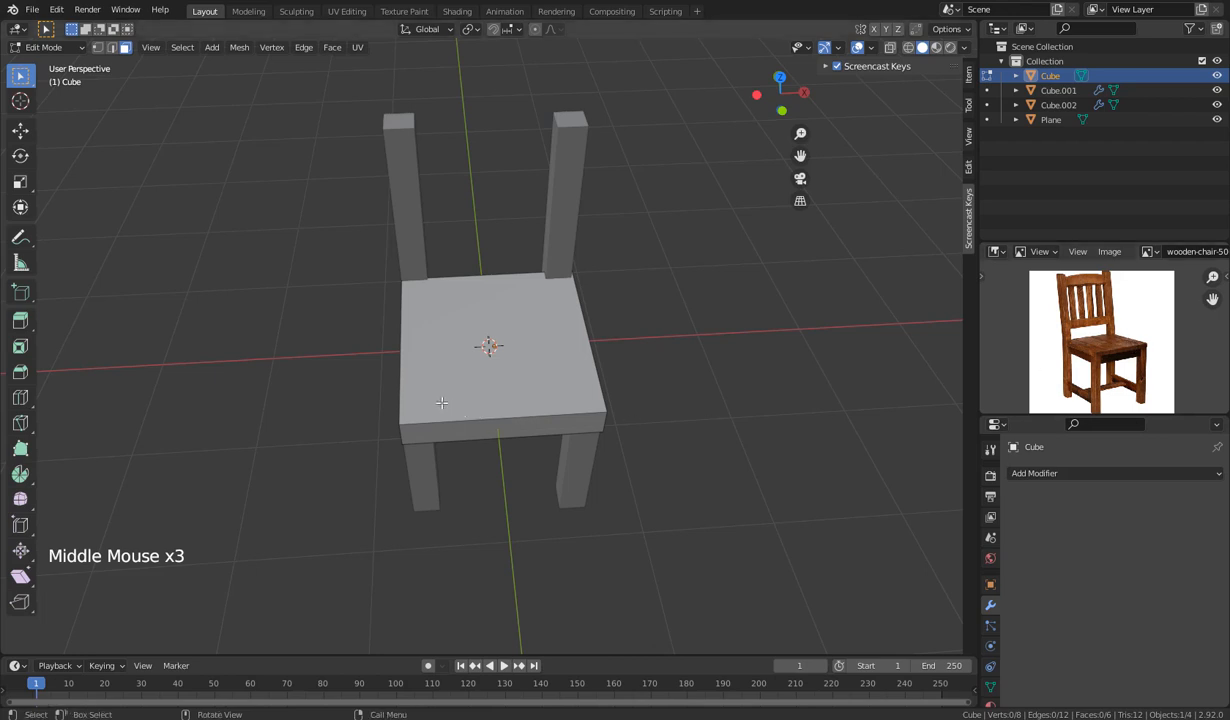
key(ctrl+r)
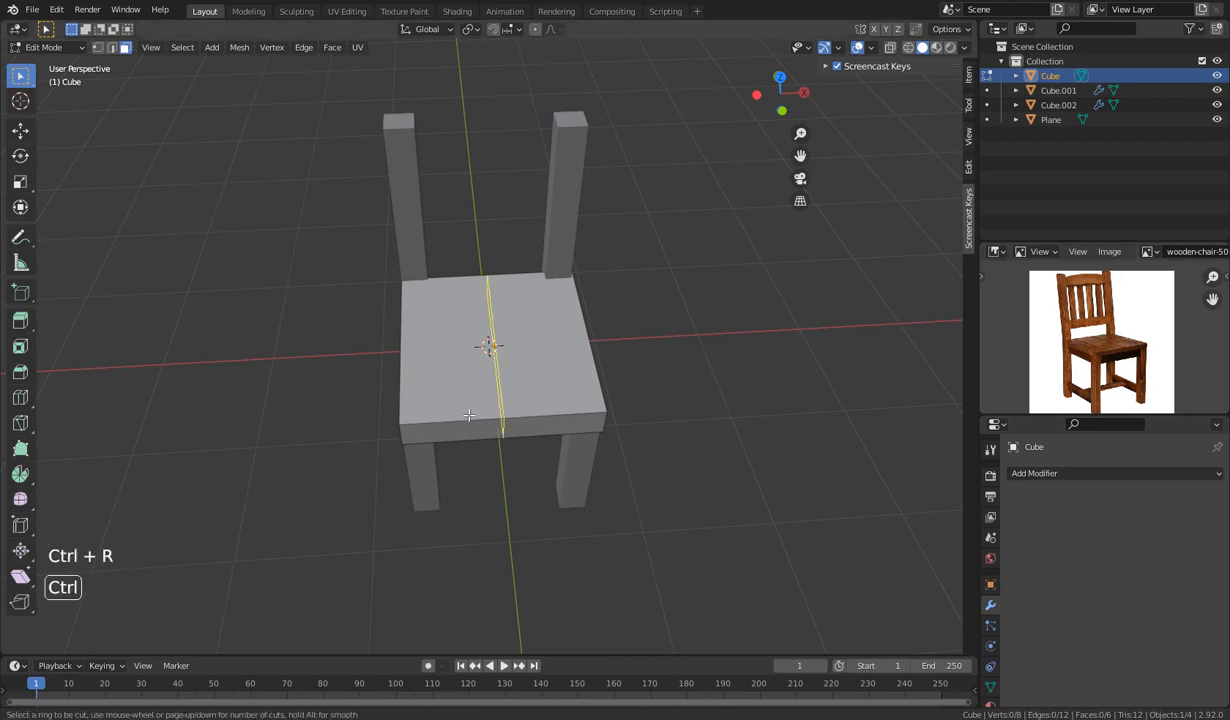
scroll(469, 415, up, 2)
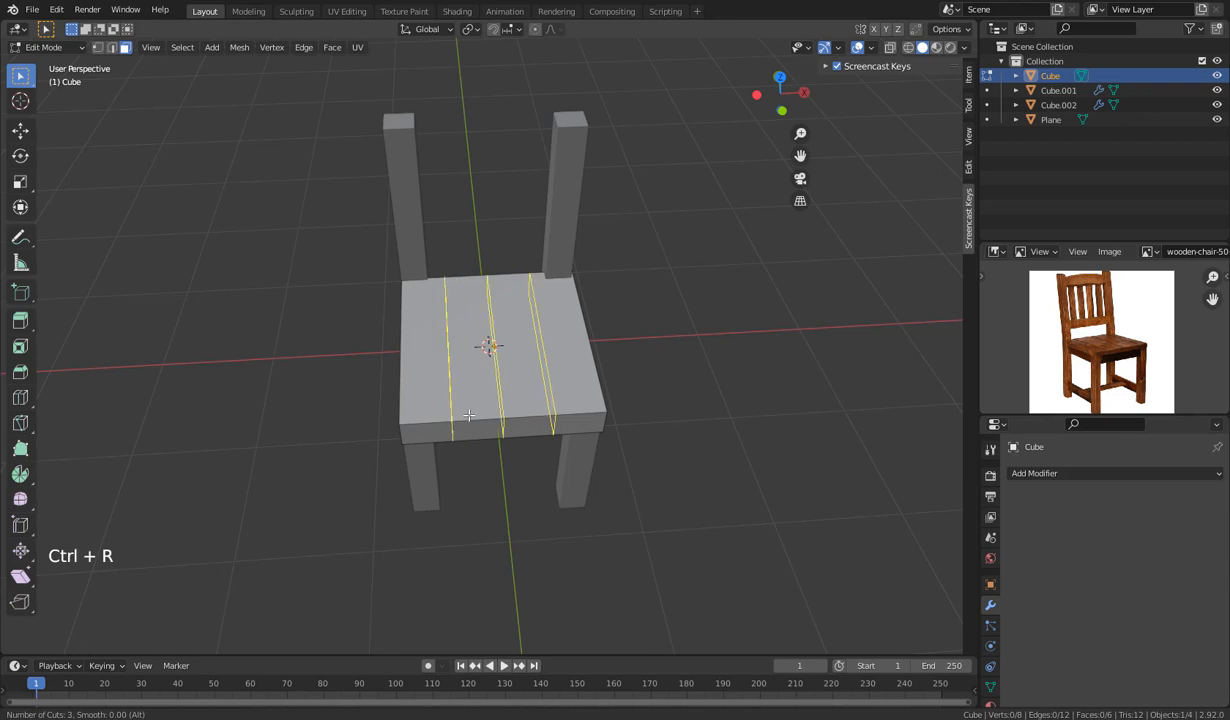
click(469, 415)
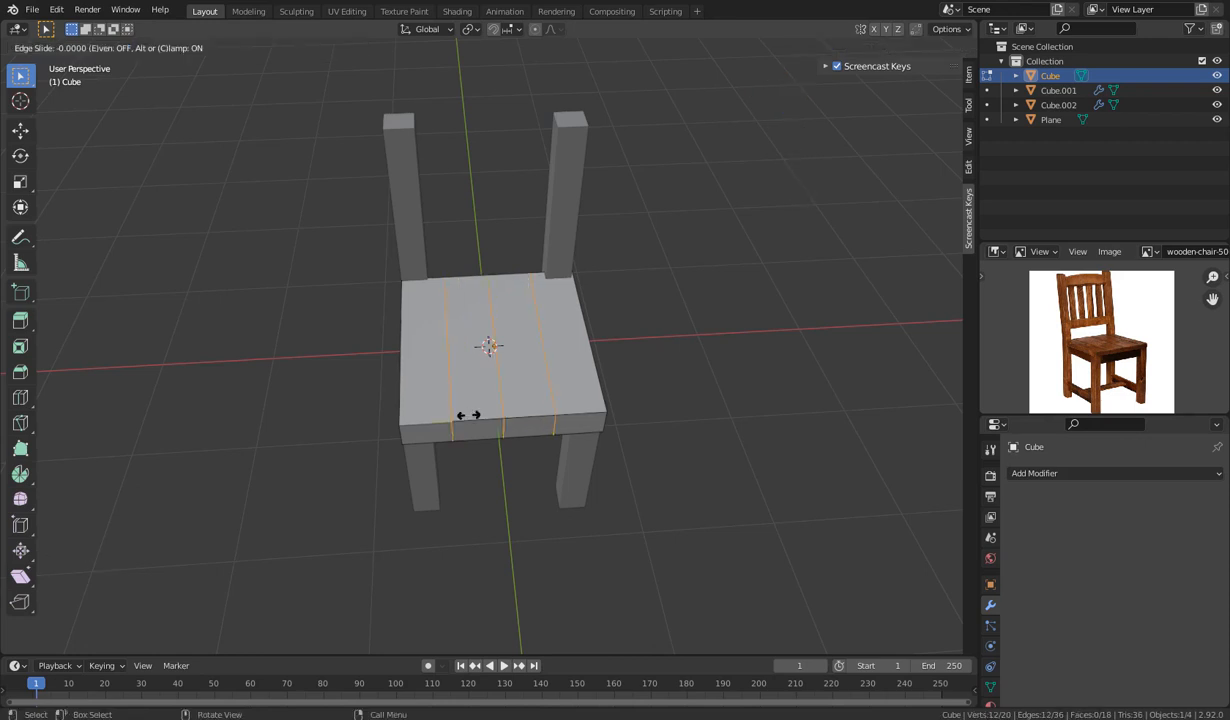
right_click(469, 415)
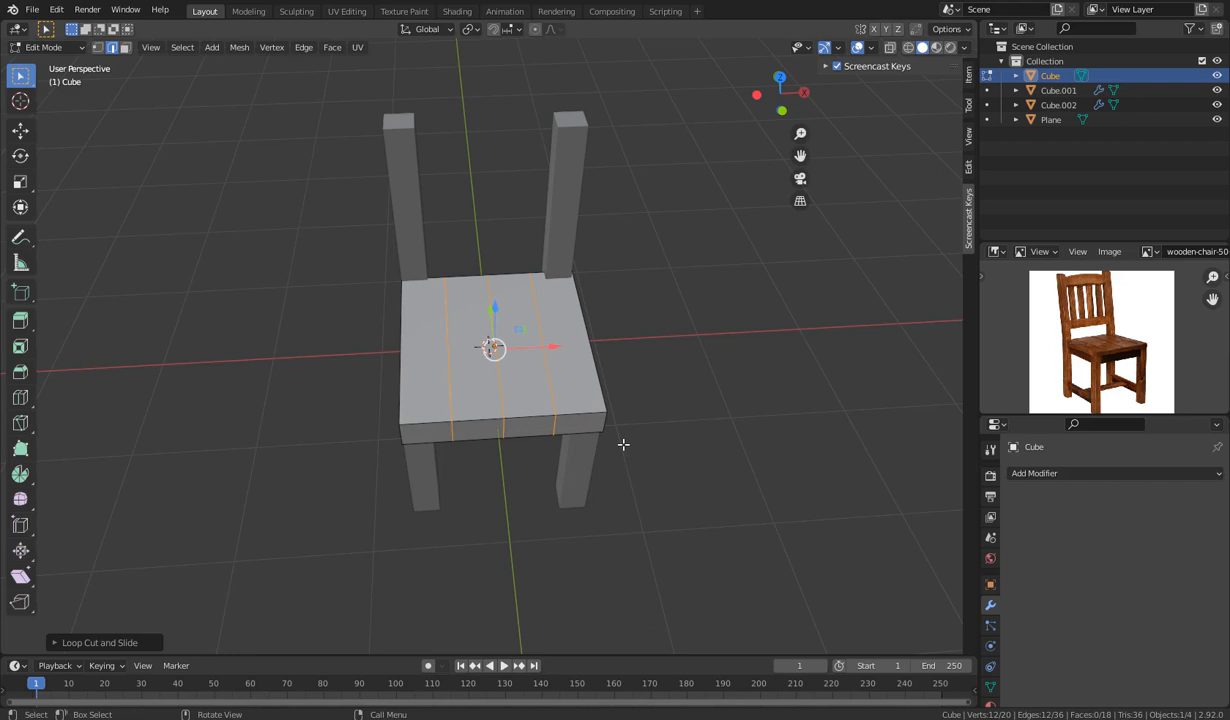
Bevel the seat's three edge loops by about 0.029 m to turn them into narrow strips between the planks.
middle_drag(524, 472, 523, 421)
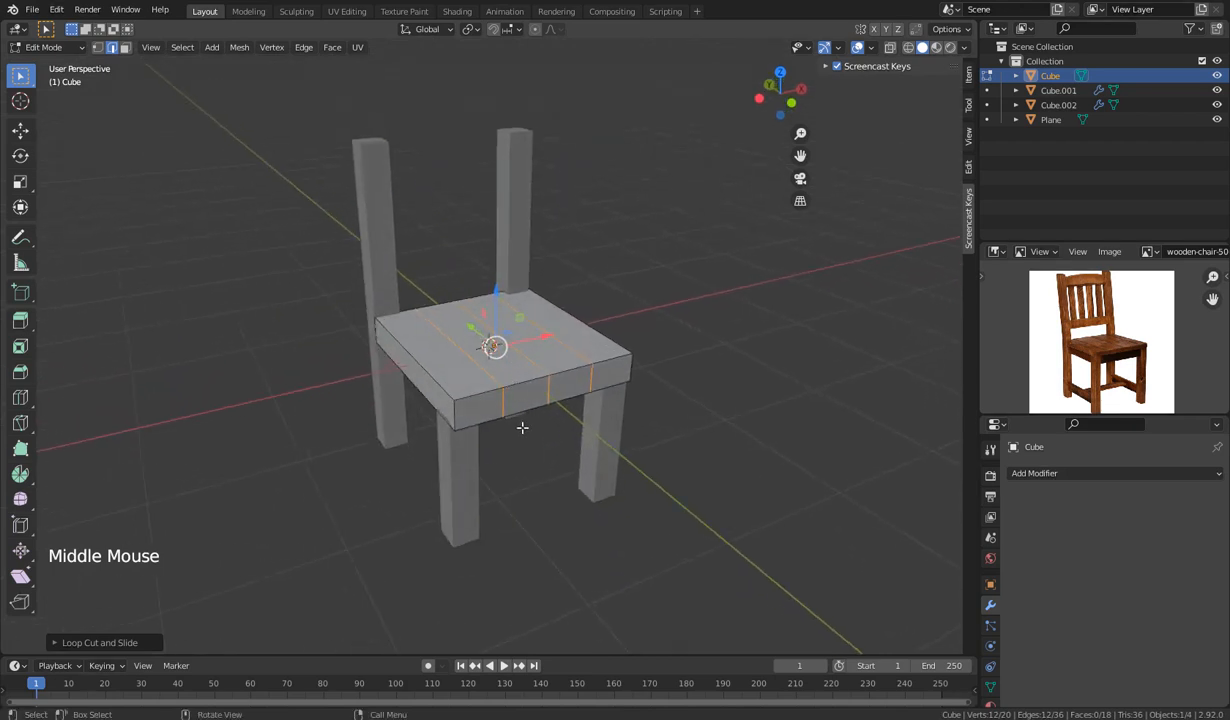
middle_drag(503, 411, 502, 431)
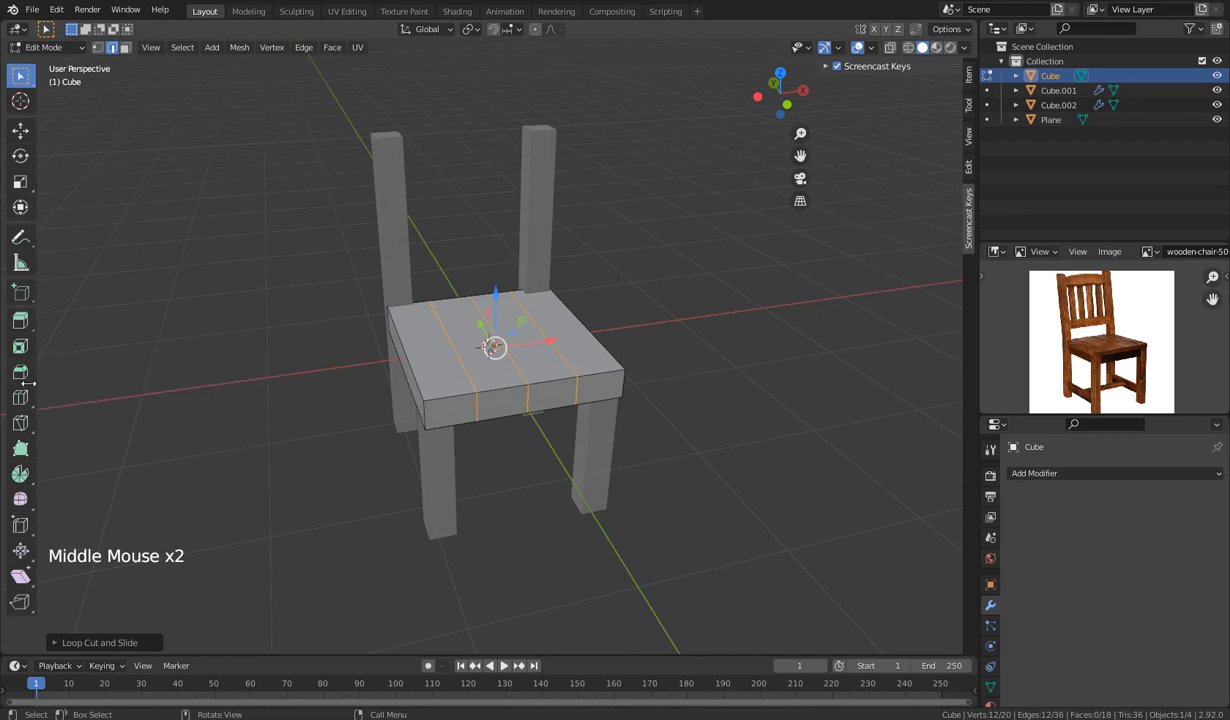
middle_drag(413, 490, 400, 500)
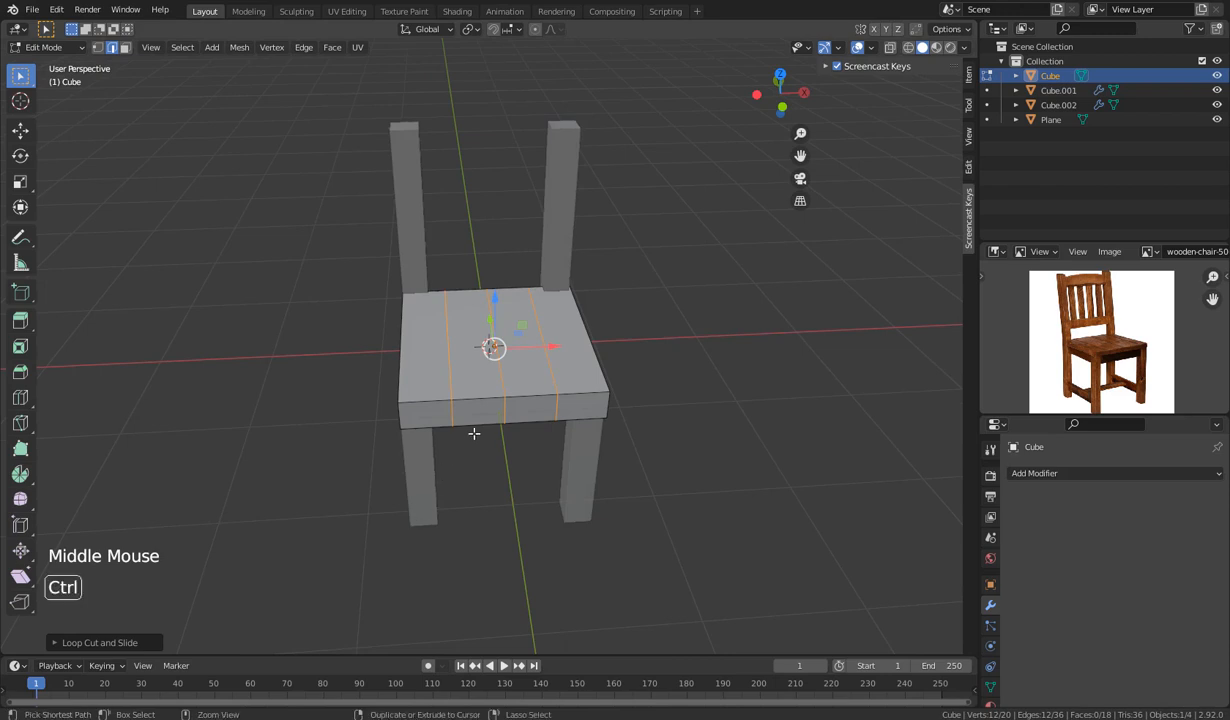
key(ctrl+b)
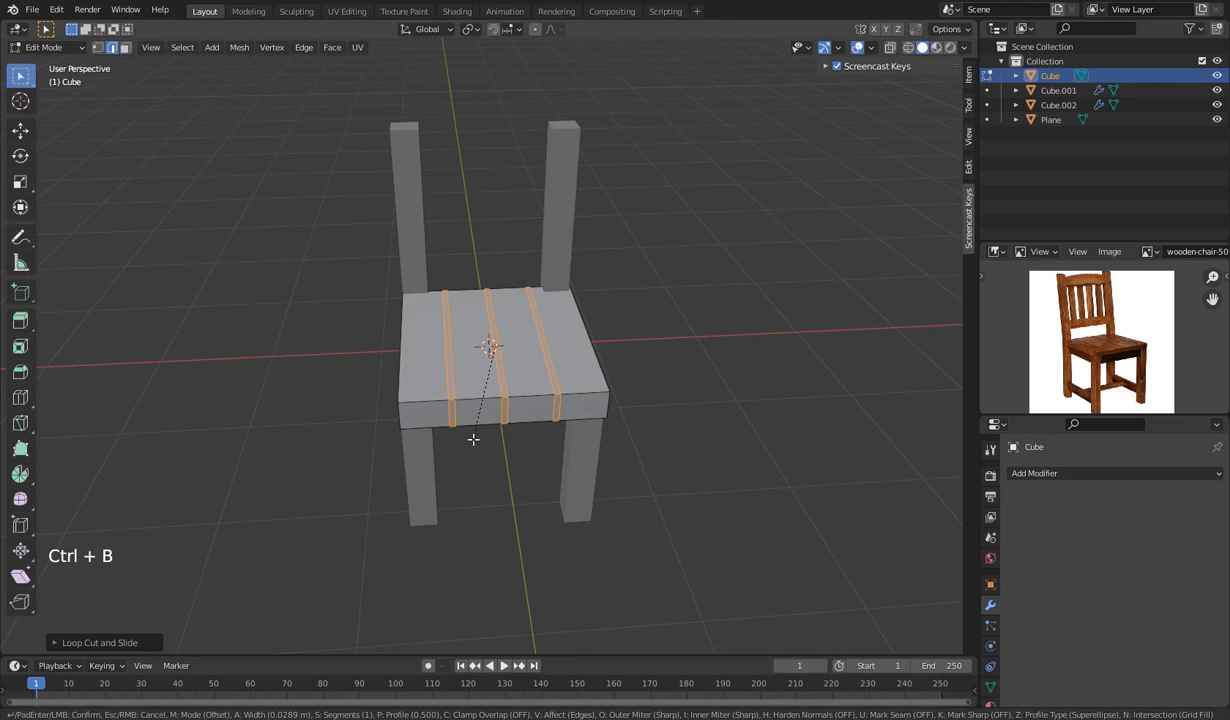
click(473, 439)
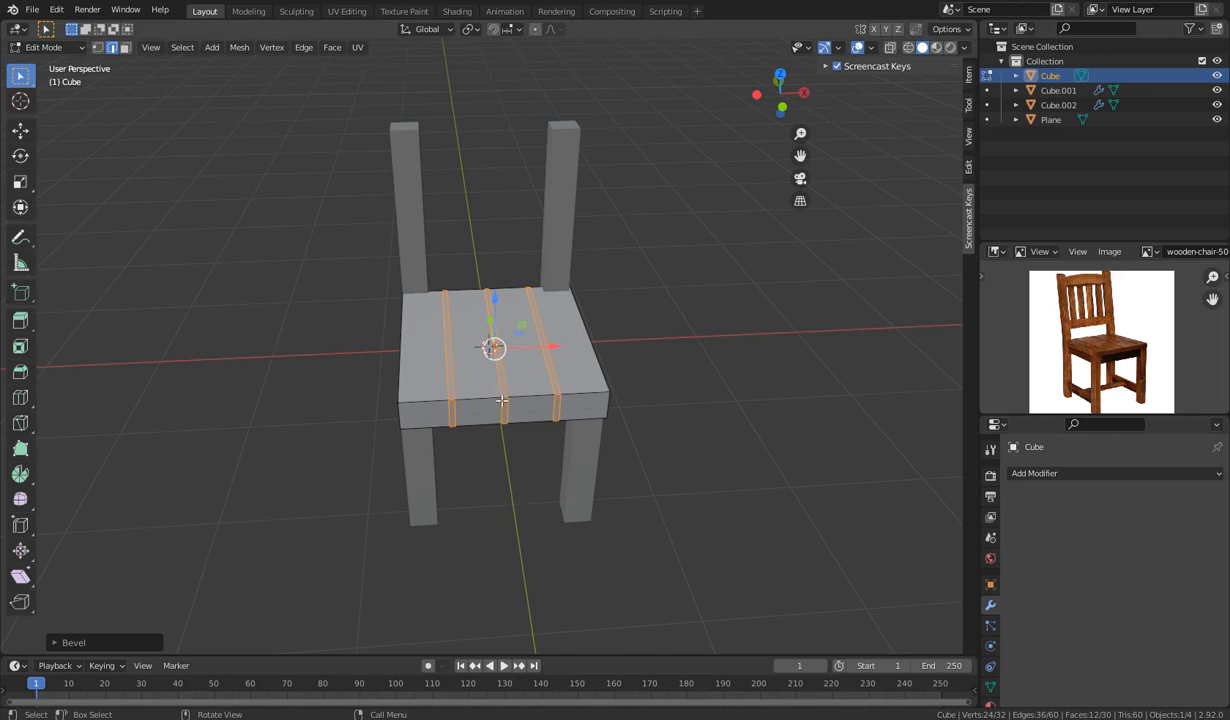
Inset the faces of the three narrow seat strips by about 0.019 m.
key(i)
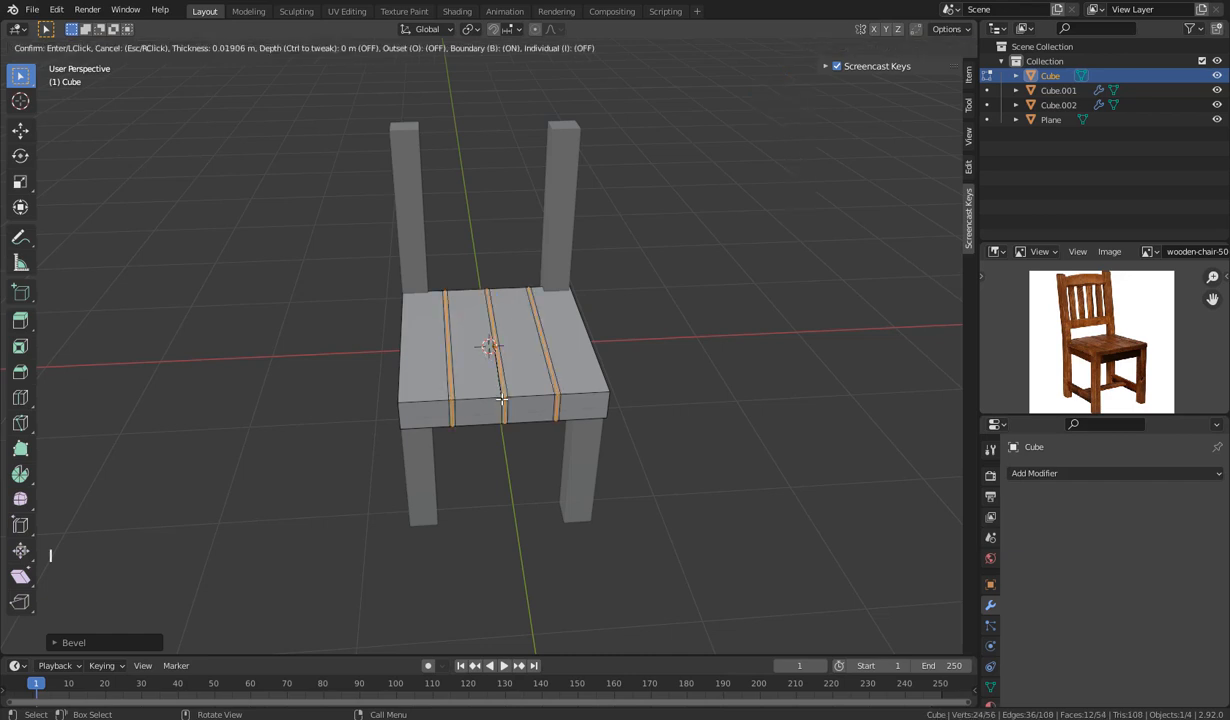
click(502, 399)
scroll(500, 467, up, 7)
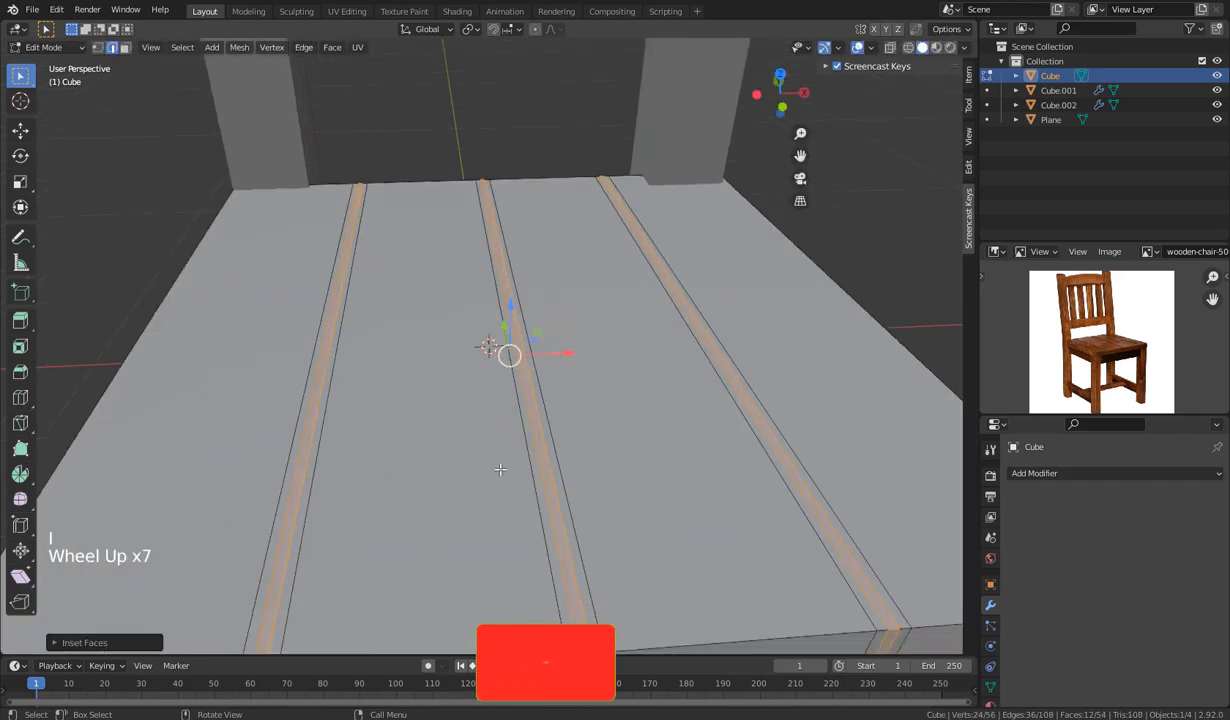
scroll(500, 471, down, 1)
scroll(545, 580, down, 1)
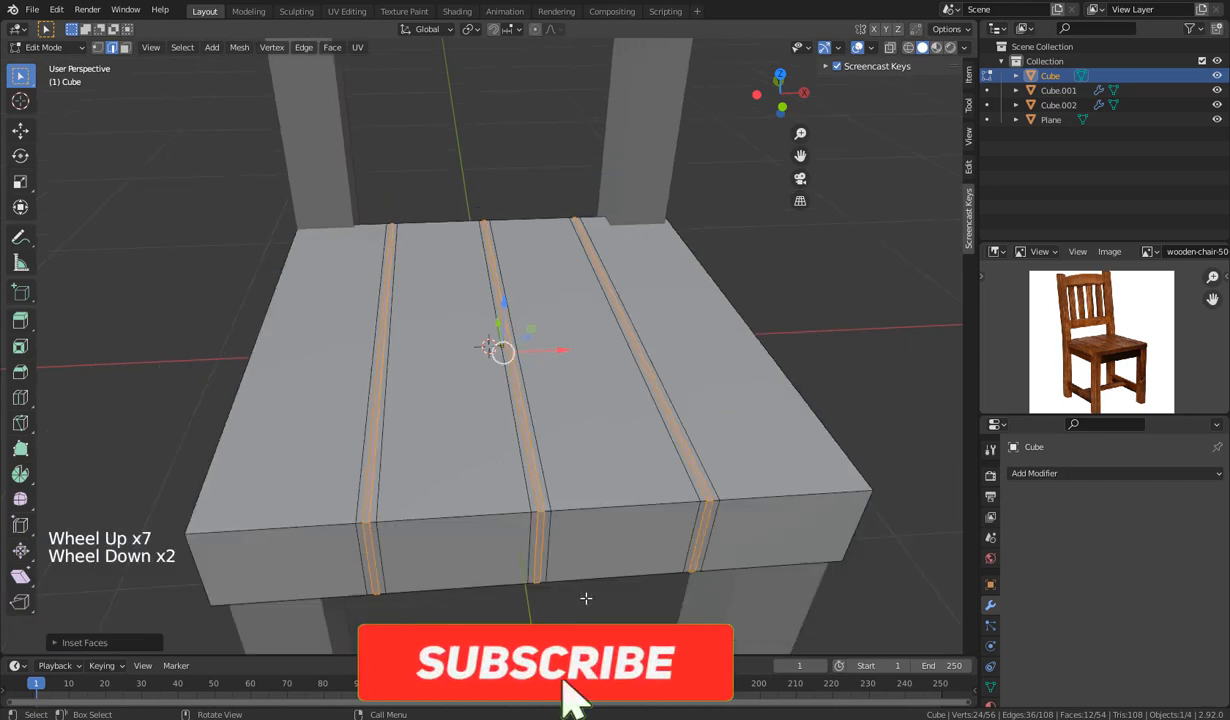
Scale the inset strips down slightly to sink them as grooves, leave mesh editing and inspect the seat from several angles.
middle_drag(579, 574, 663, 569)
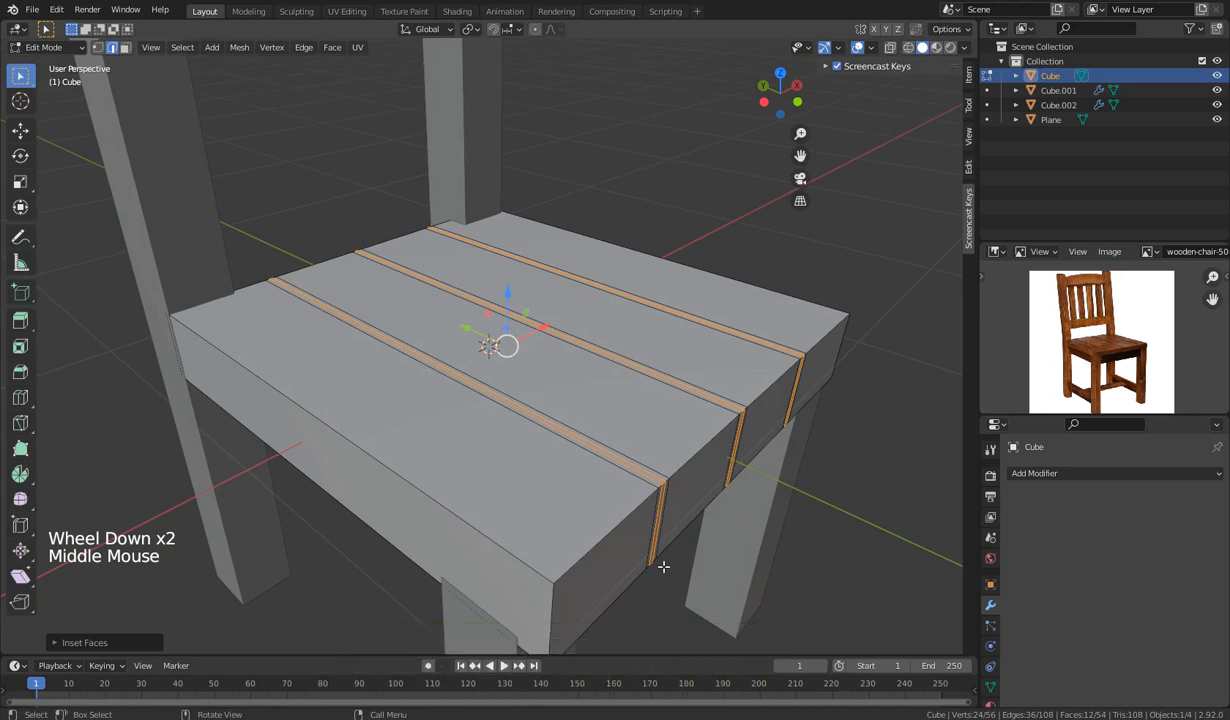
key(s)
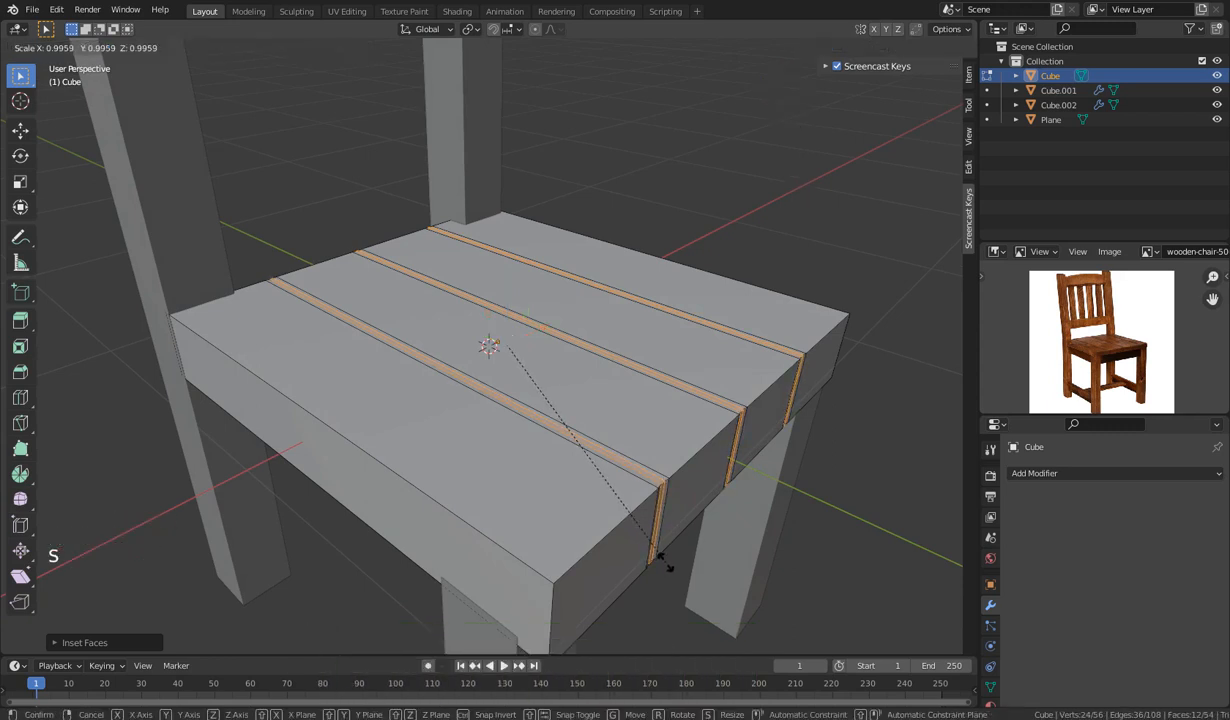
click(665, 566)
middle_drag(664, 563, 343, 455)
key(Tab)
scroll(430, 442, down, 2)
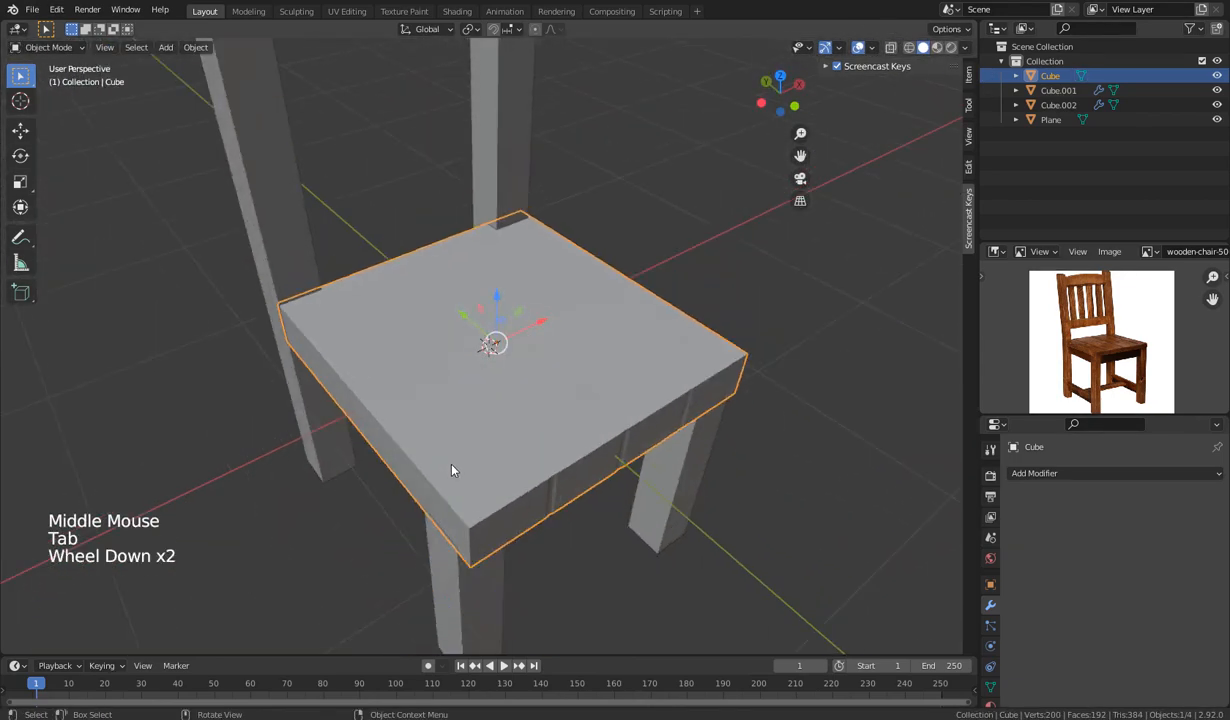
middle_drag(433, 446, 395, 431)
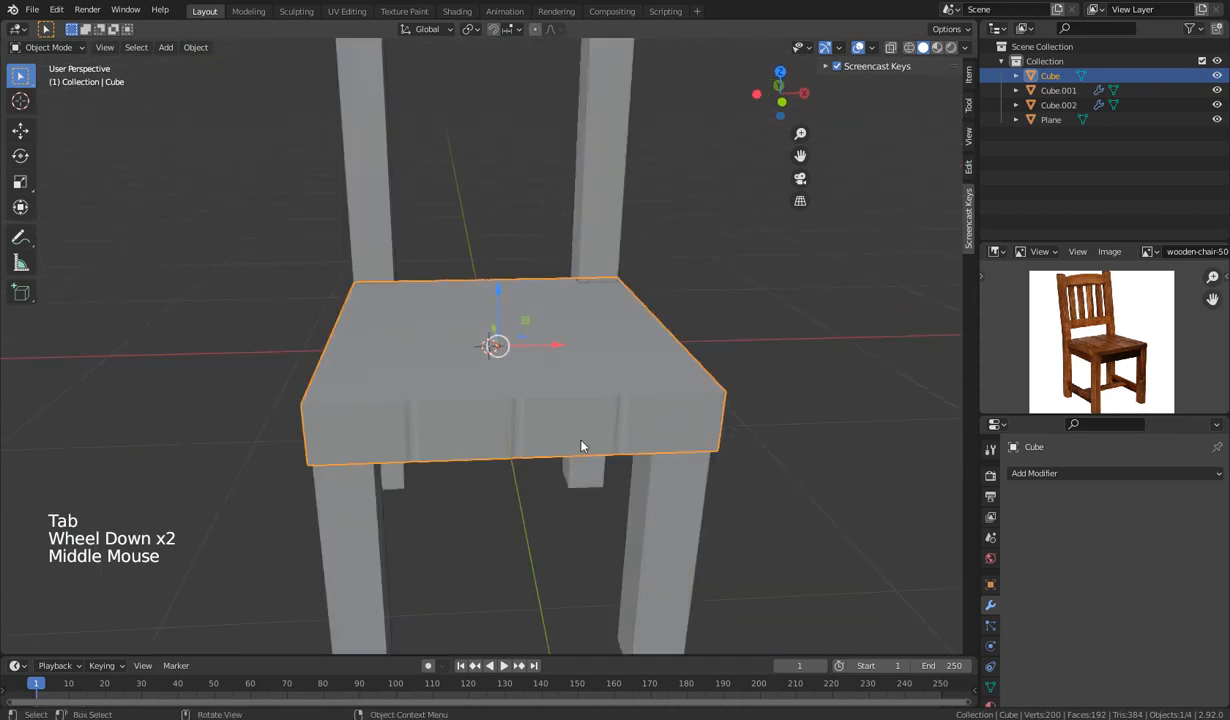
middle_drag(581, 446, 566, 472)
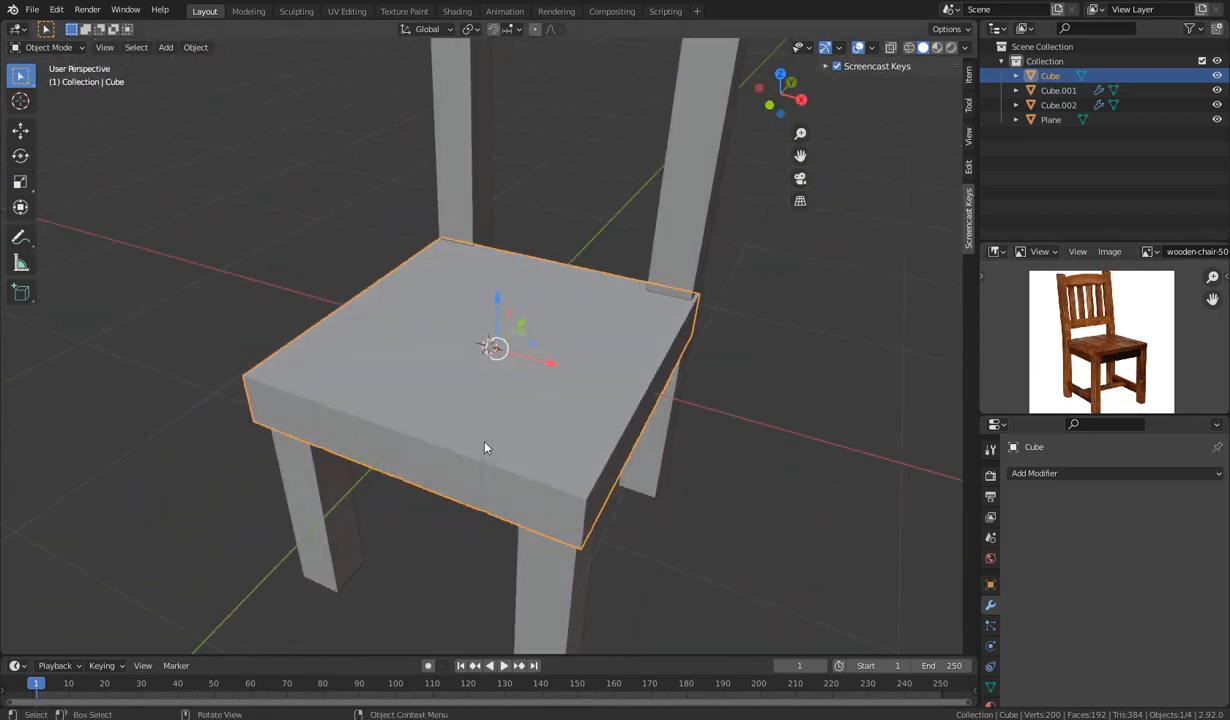
scroll(484, 447, down, 2)
middle_drag(484, 447, 566, 450)
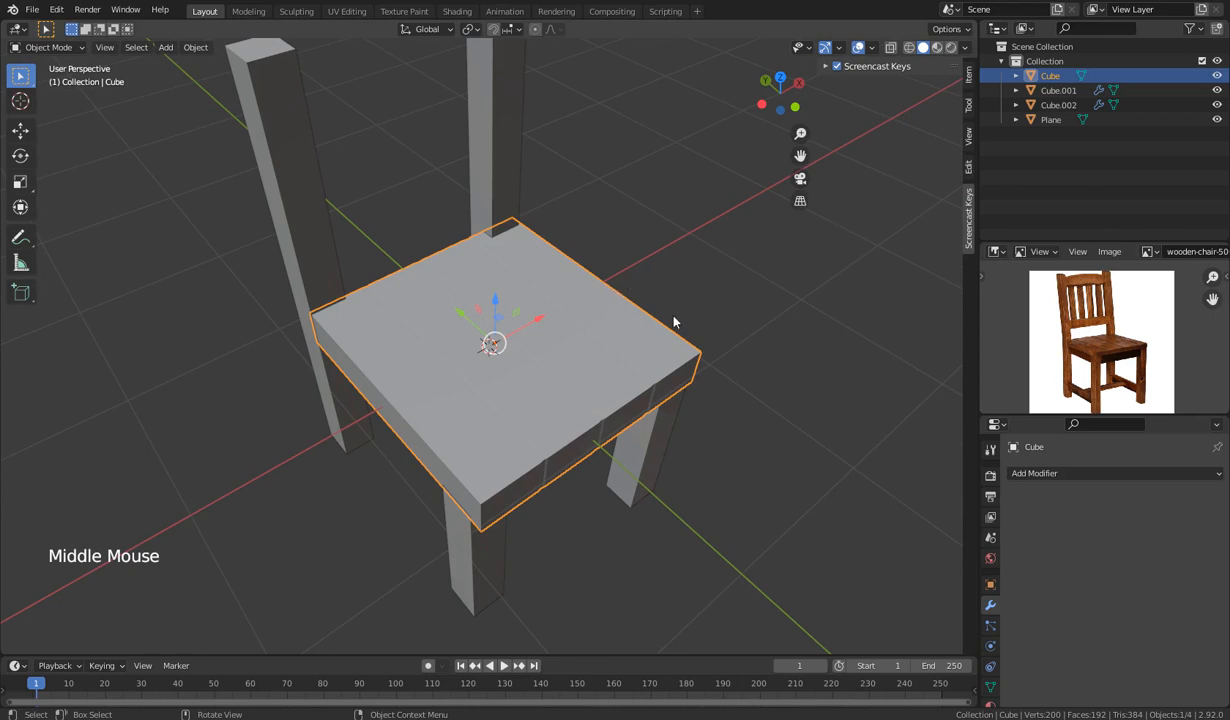
Switch the viewport lighting to MatCap with the glossy red sphere and check the seat grooves from several angles.
click(965, 48)
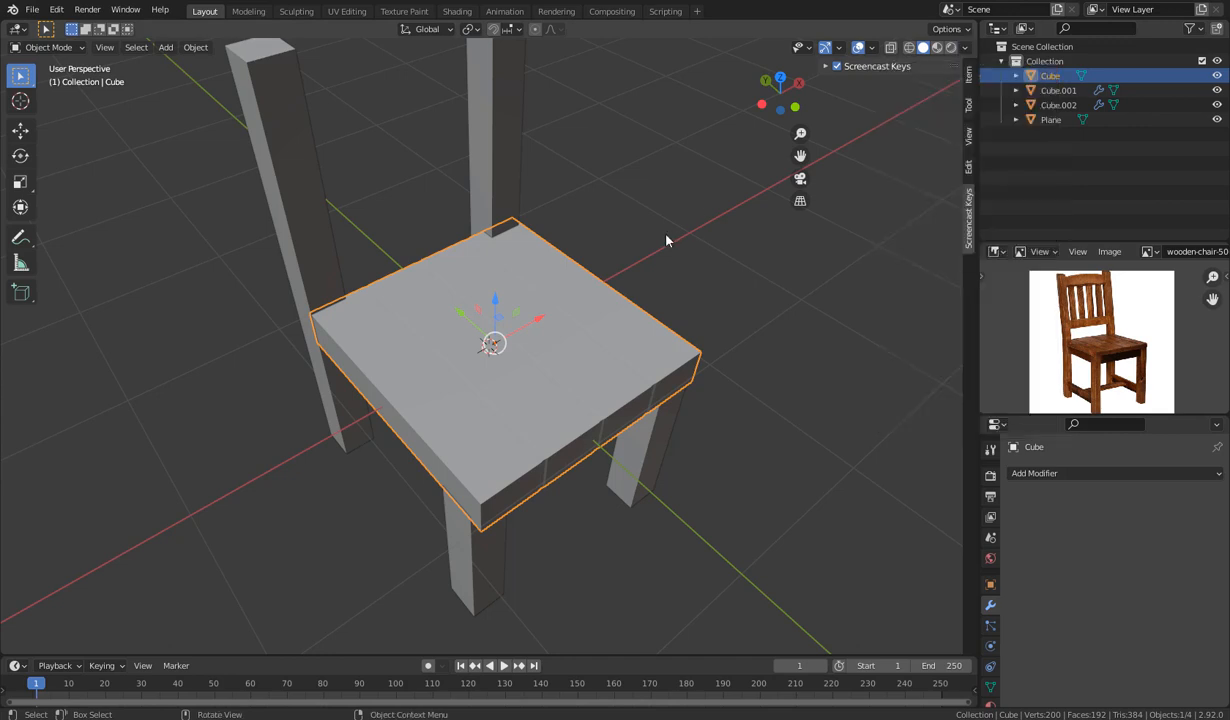
click(966, 48)
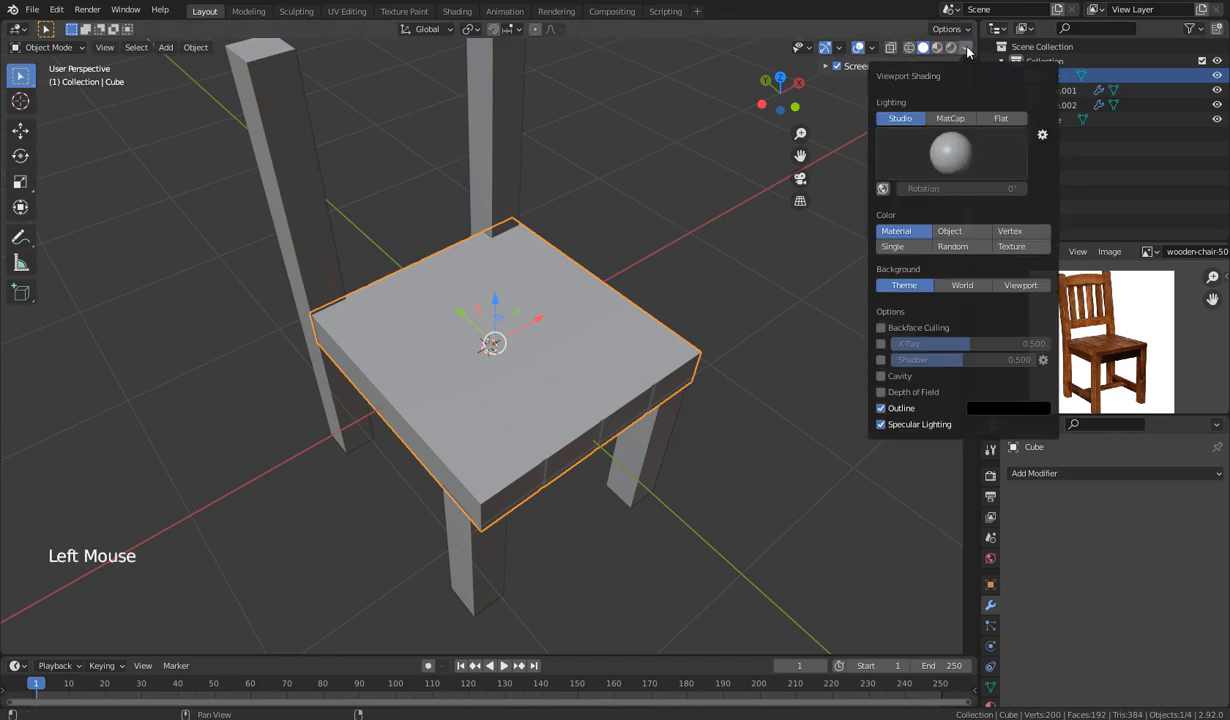
click(948, 119)
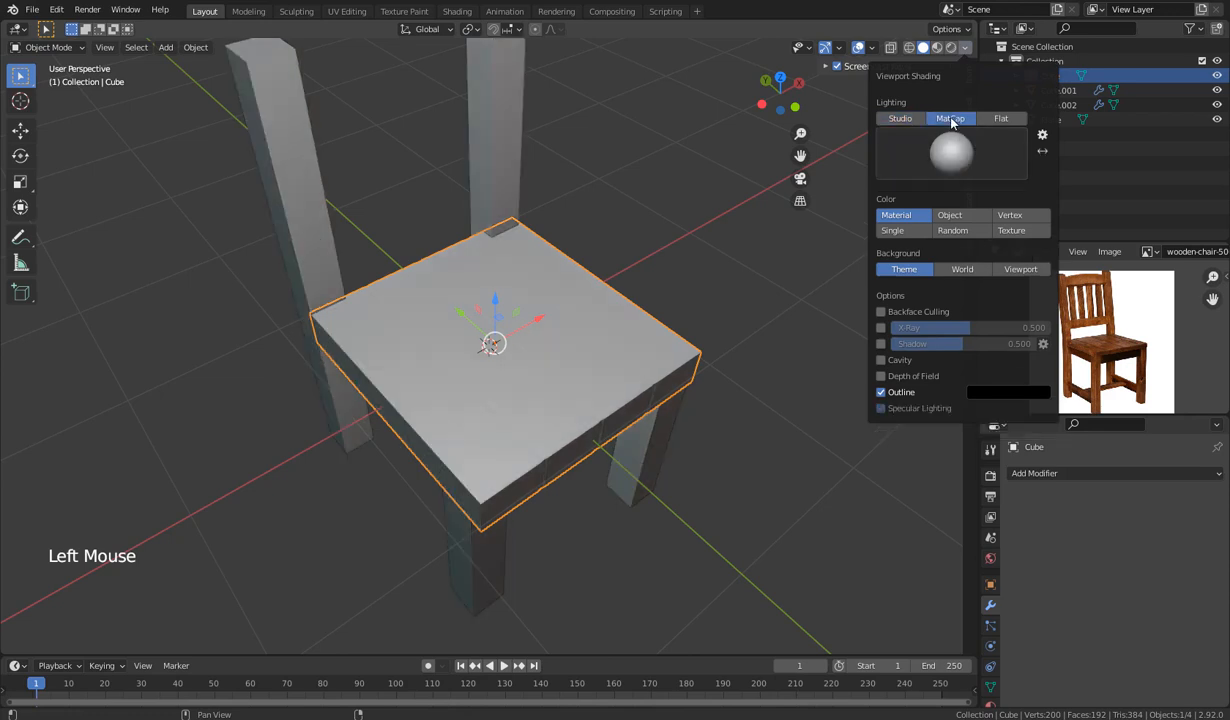
click(955, 156)
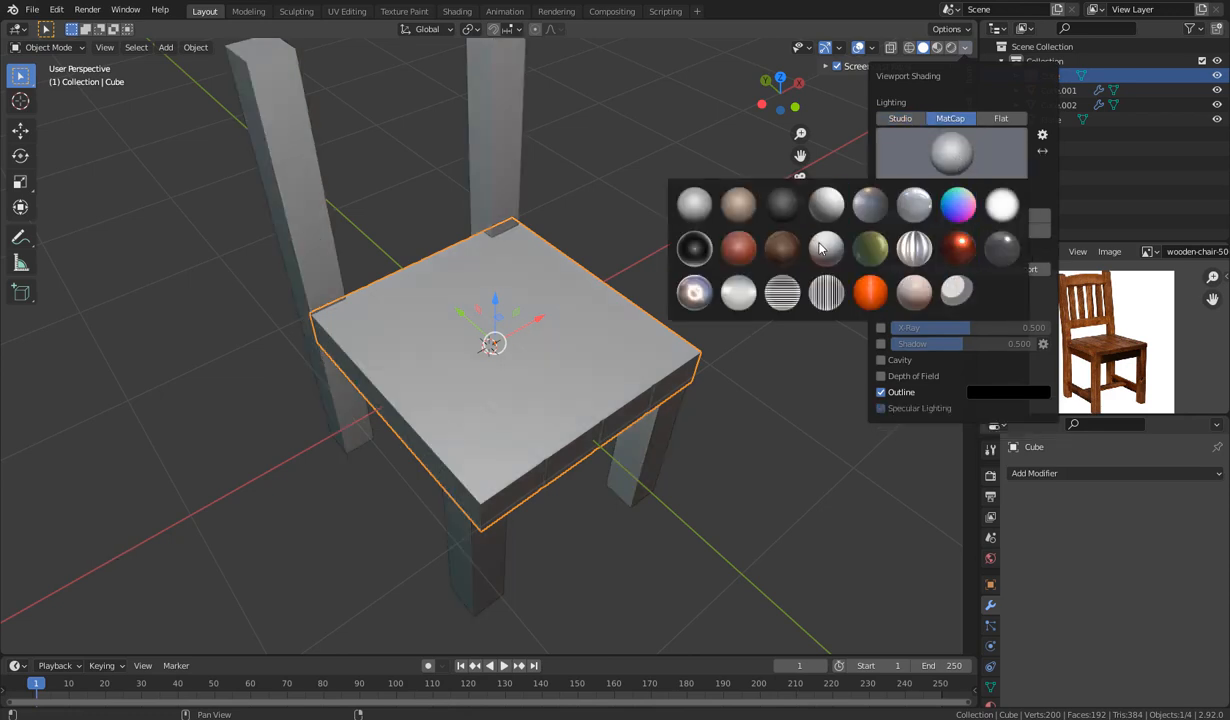
click(963, 244)
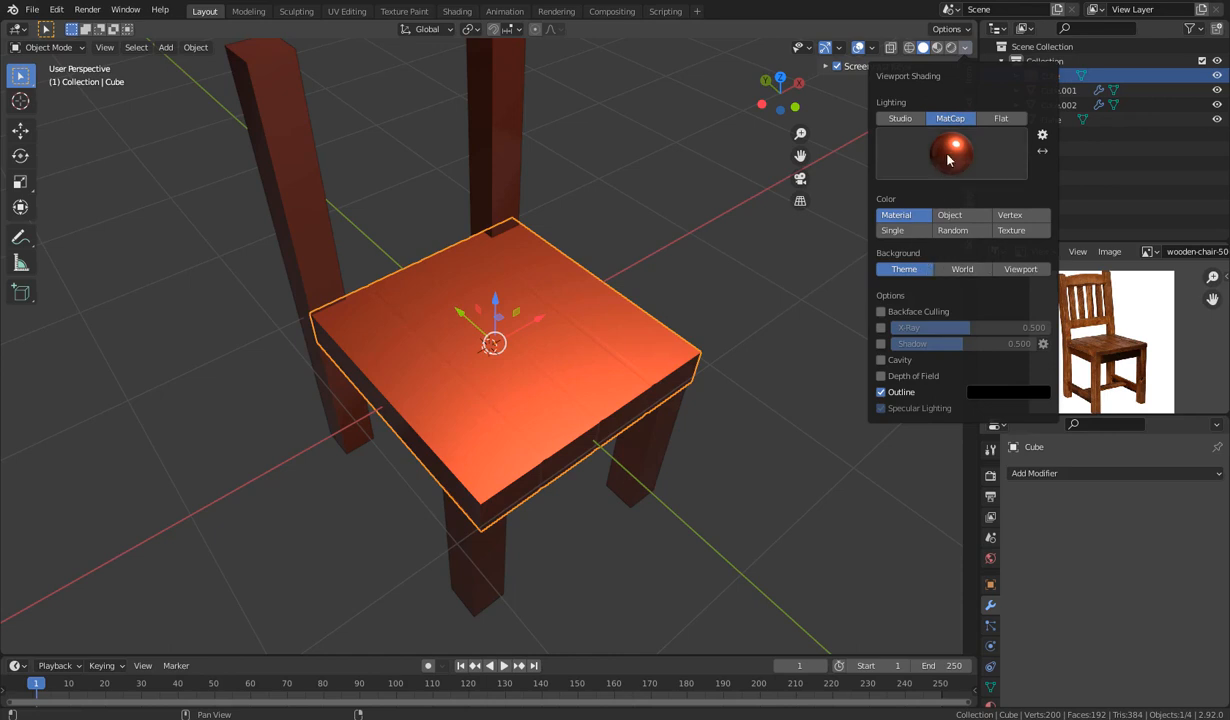
mouse_move(602, 338)
middle_down()
mouse_move(614, 322)
mouse_move(645, 351)
mouse_move(558, 393)
middle_up()
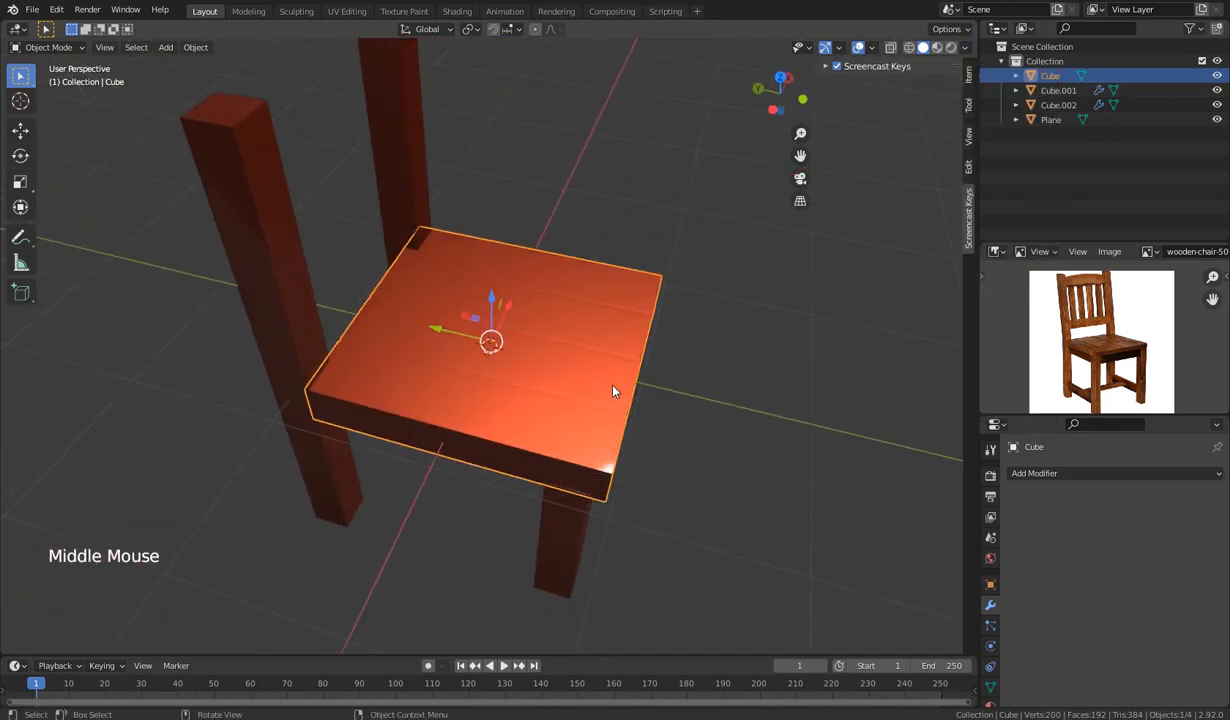
right_click(565, 400)
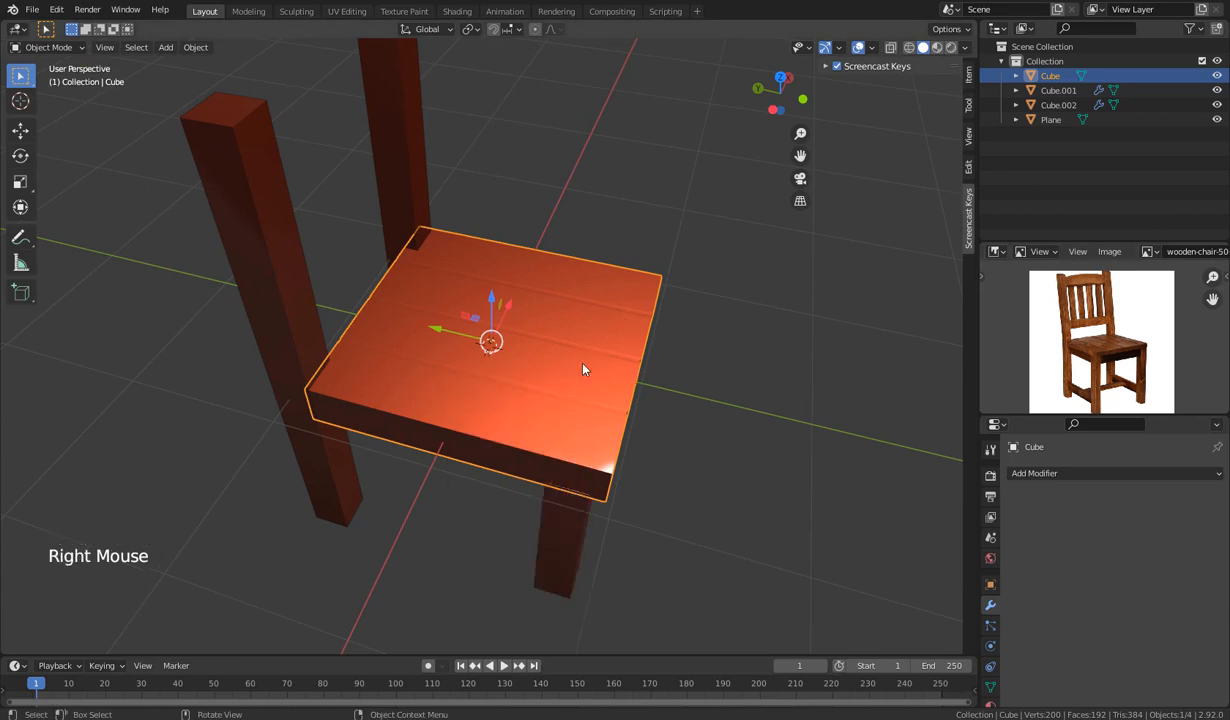
middle_drag(675, 412, 625, 435)
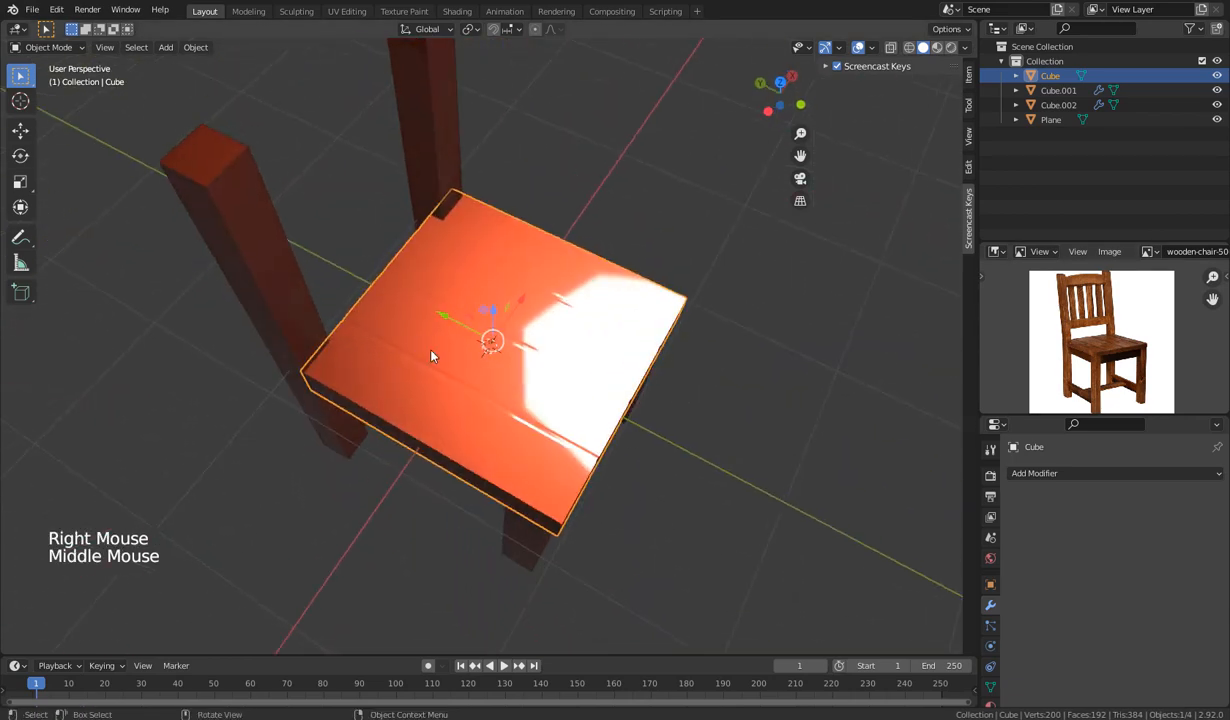
middle_drag(668, 372, 465, 327)
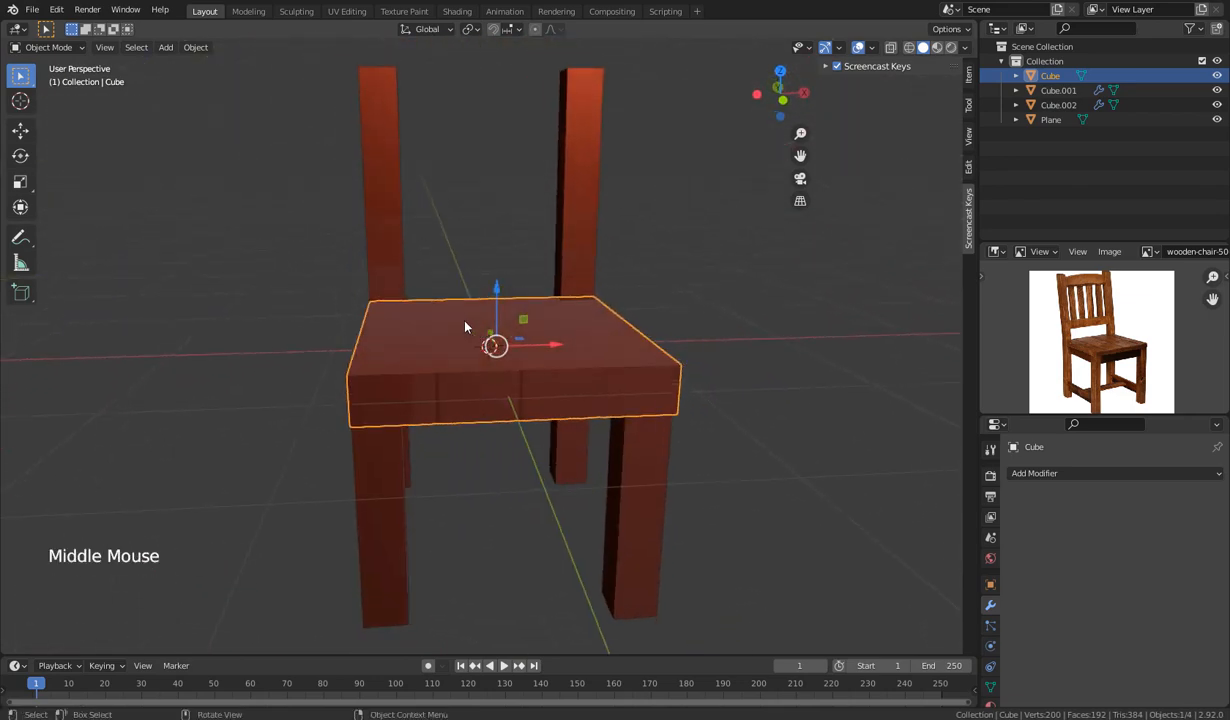
Try the glossy green matcap for displaying the chair and look at the seat's front edge.
click(965, 47)
click(951, 152)
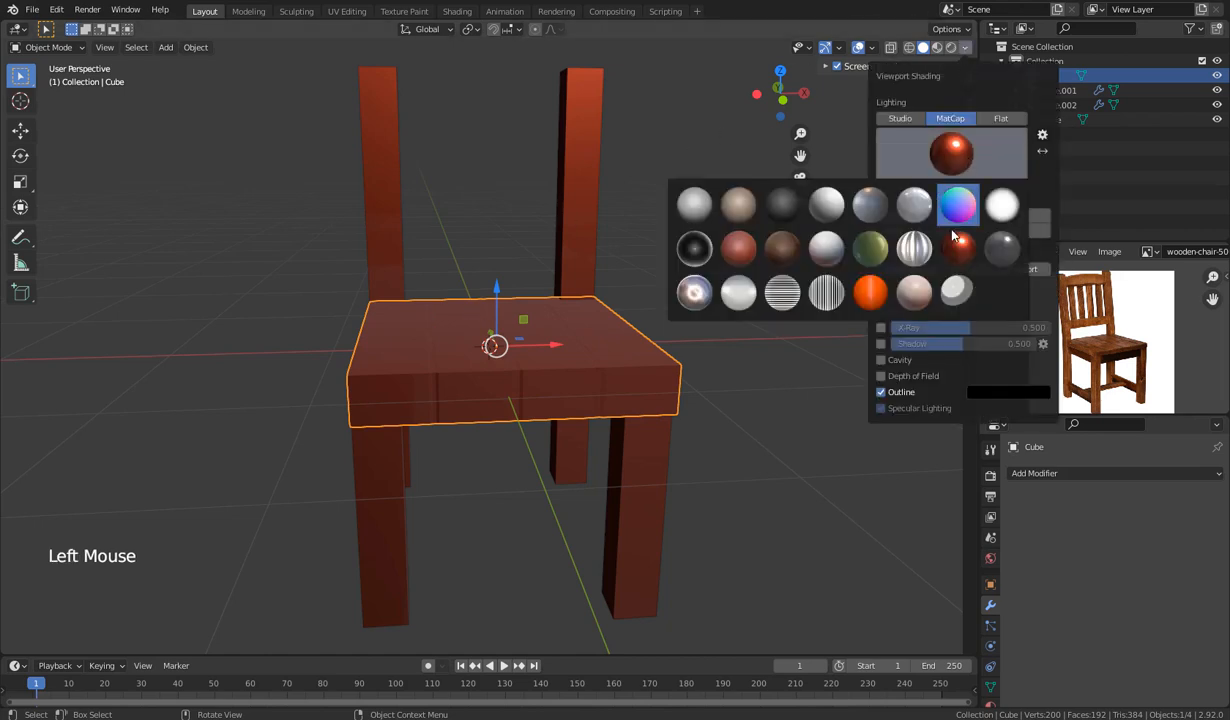
click(870, 248)
mouse_move(633, 290)
middle_down()
mouse_move(675, 358)
mouse_move(726, 290)
mouse_move(630, 348)
mouse_move(646, 311)
mouse_move(673, 331)
middle_up()
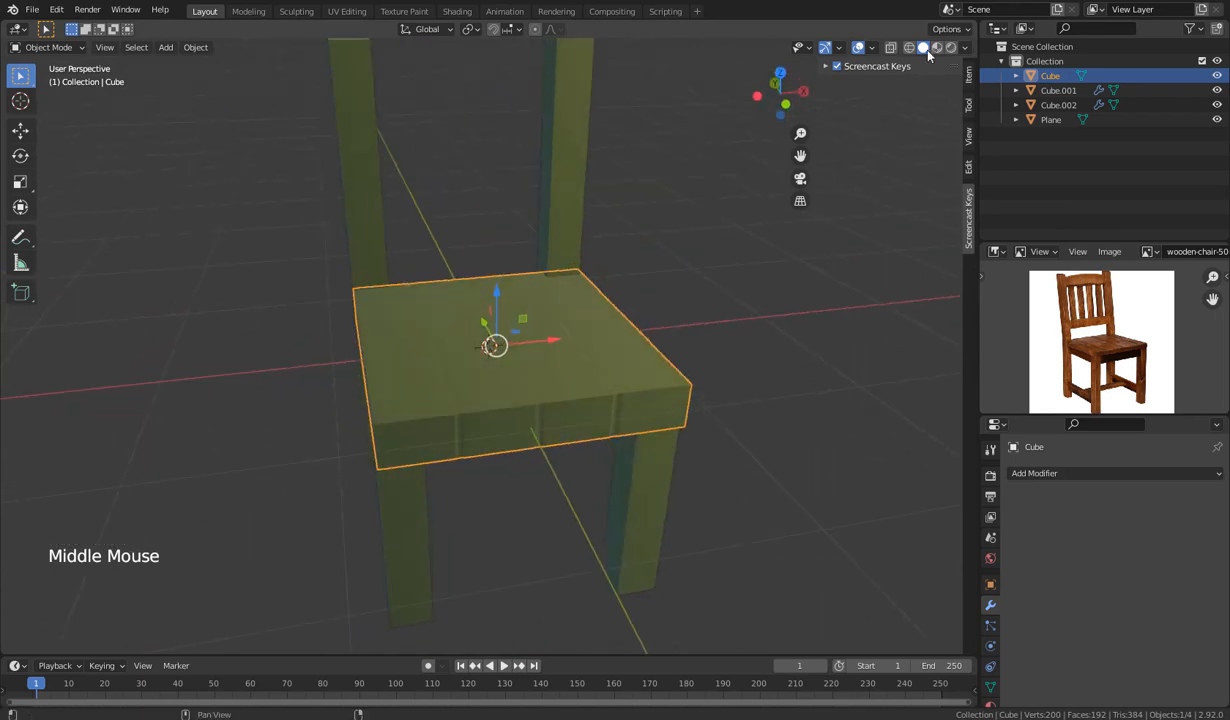
Set the viewport matcap to the glossy red sphere again and view the seat from above.
click(965, 47)
click(949, 170)
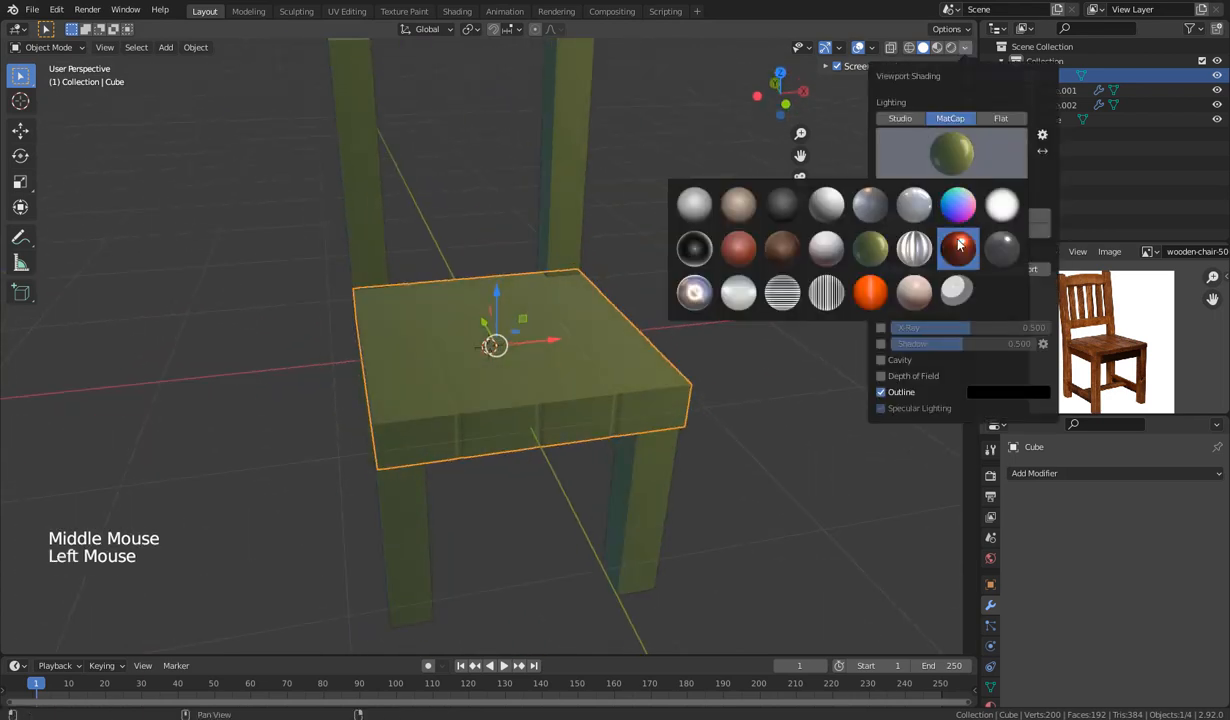
click(870, 291)
mouse_move(441, 328)
middle_down()
mouse_move(416, 351)
mouse_move(434, 376)
middle_up()
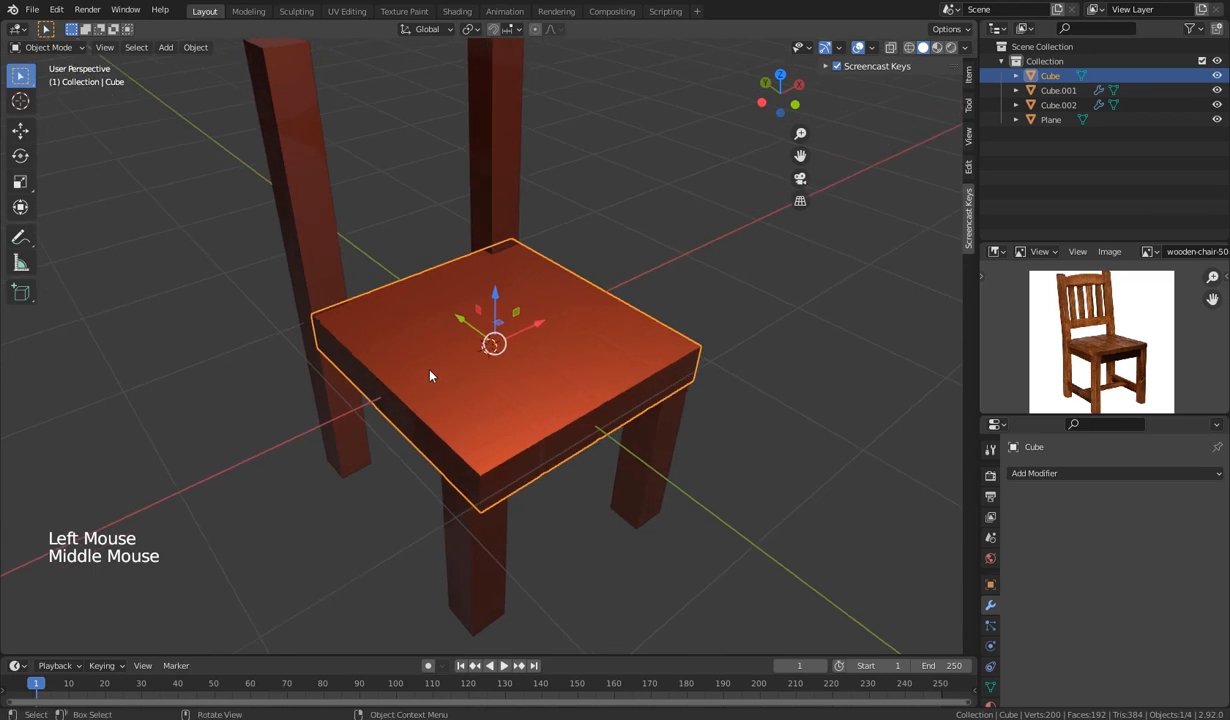
scroll(434, 376, down, 2)
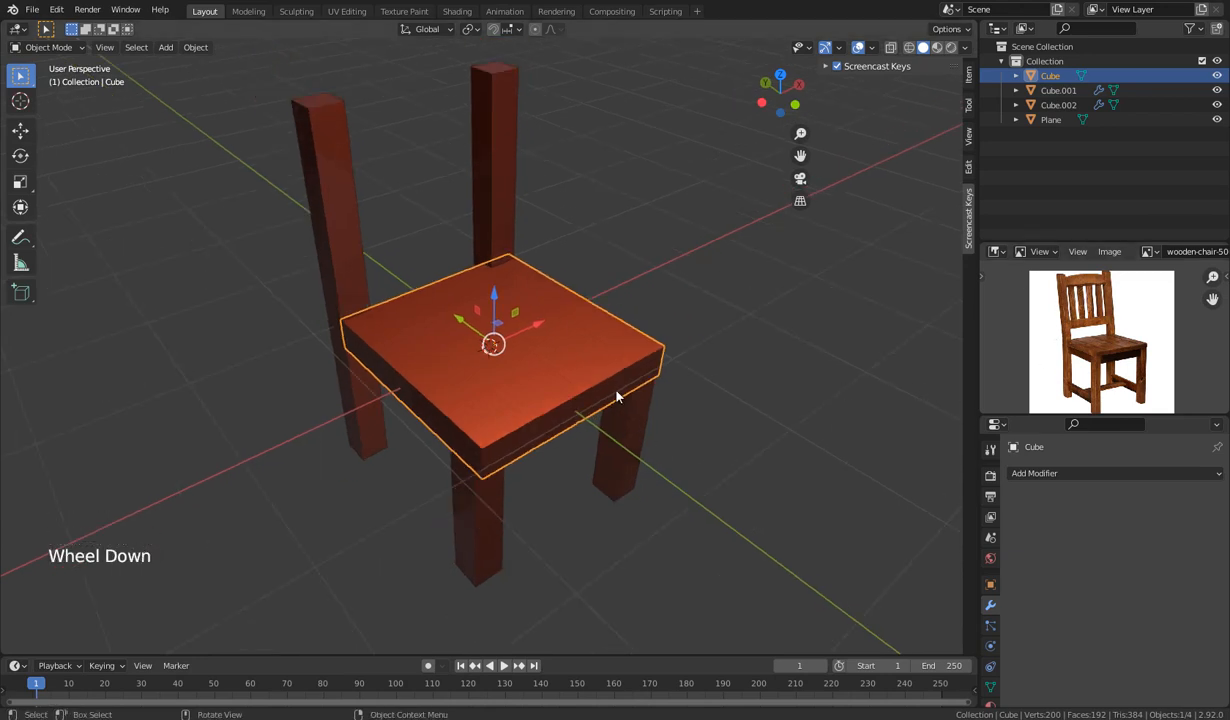
middle_drag(592, 375, 540, 368)
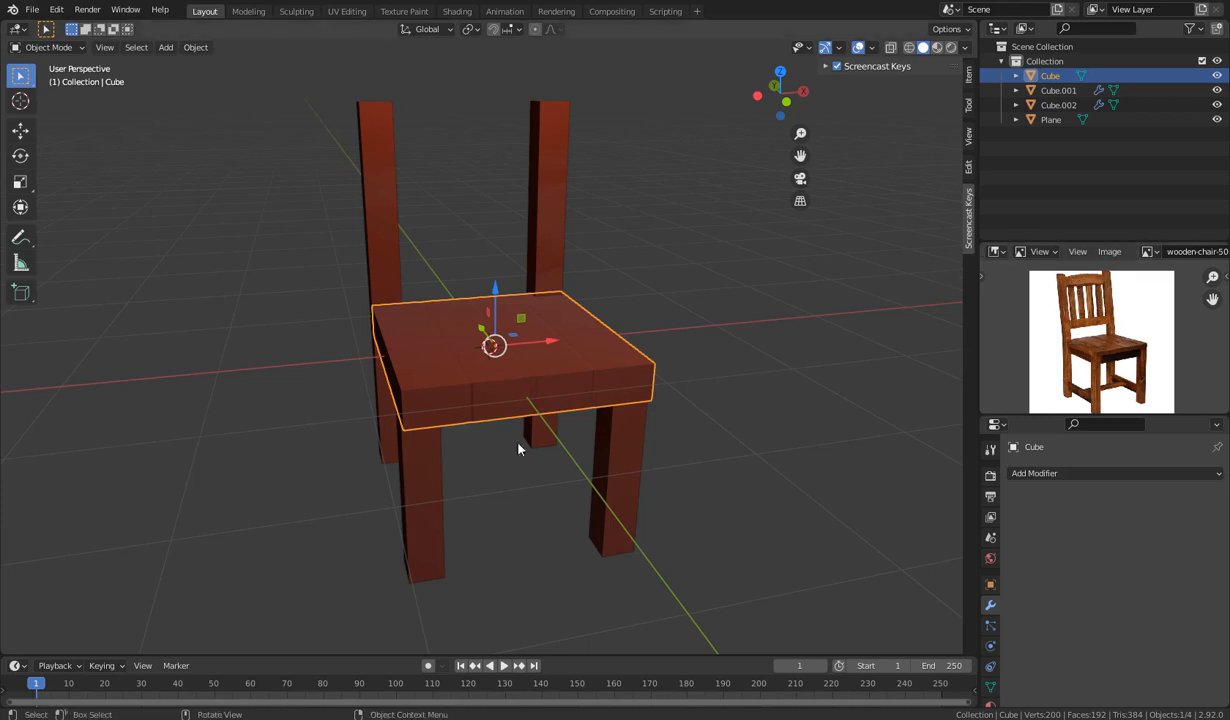
middle_drag(512, 440, 505, 355)
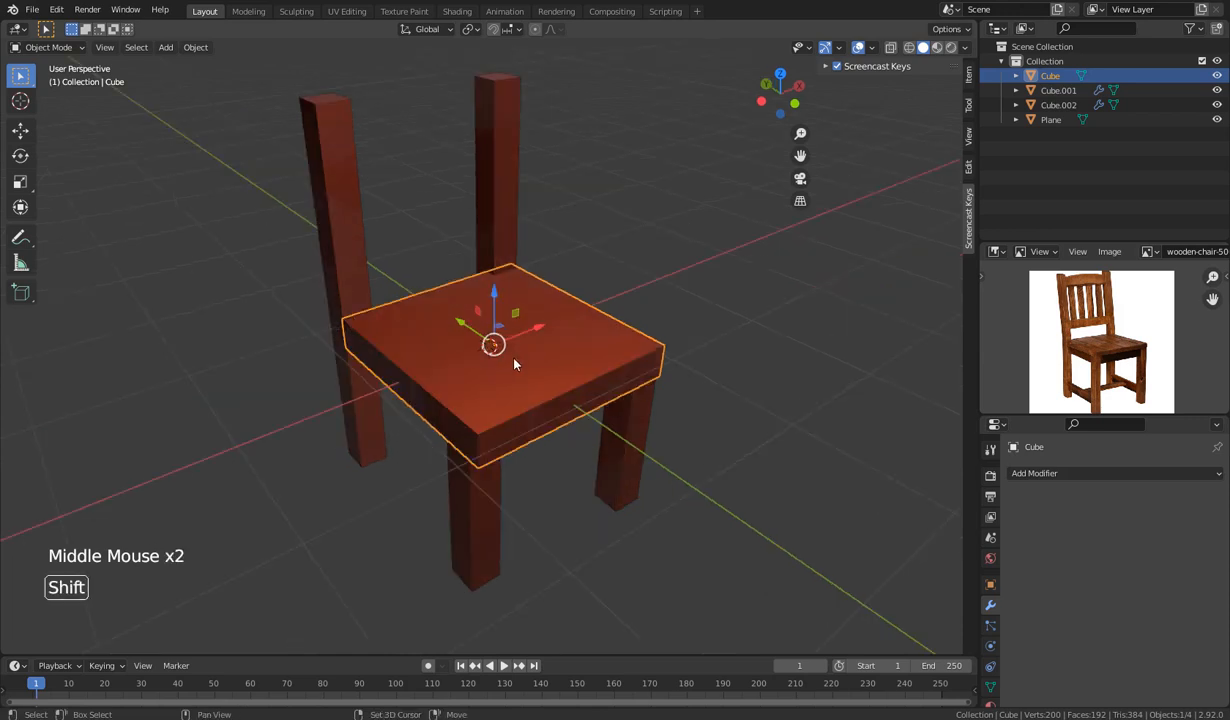
key(shift+a)
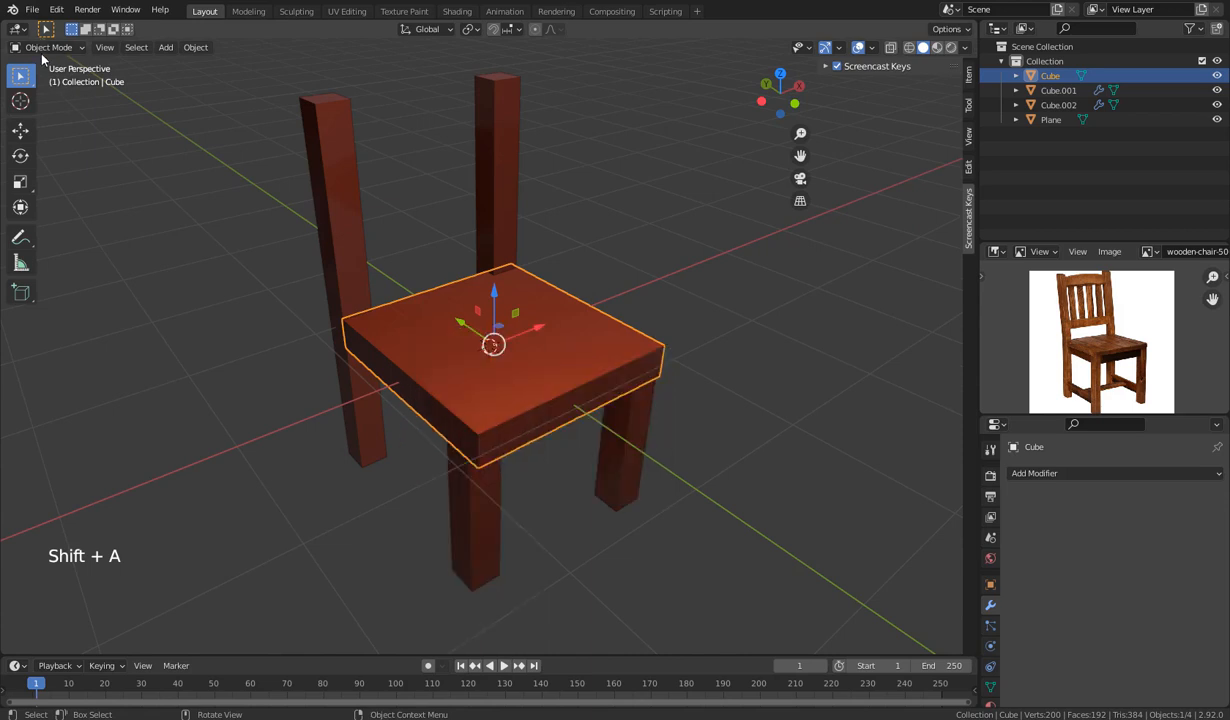
middle_drag(481, 443, 538, 414)
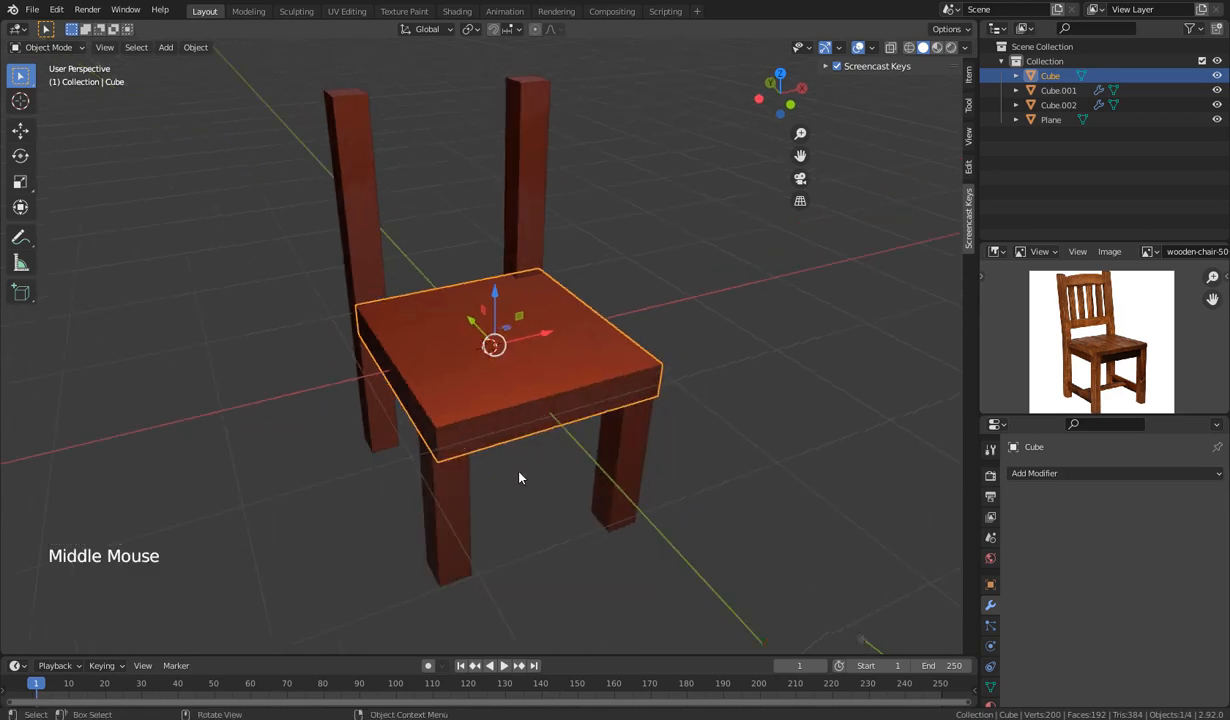
key(shift+s)
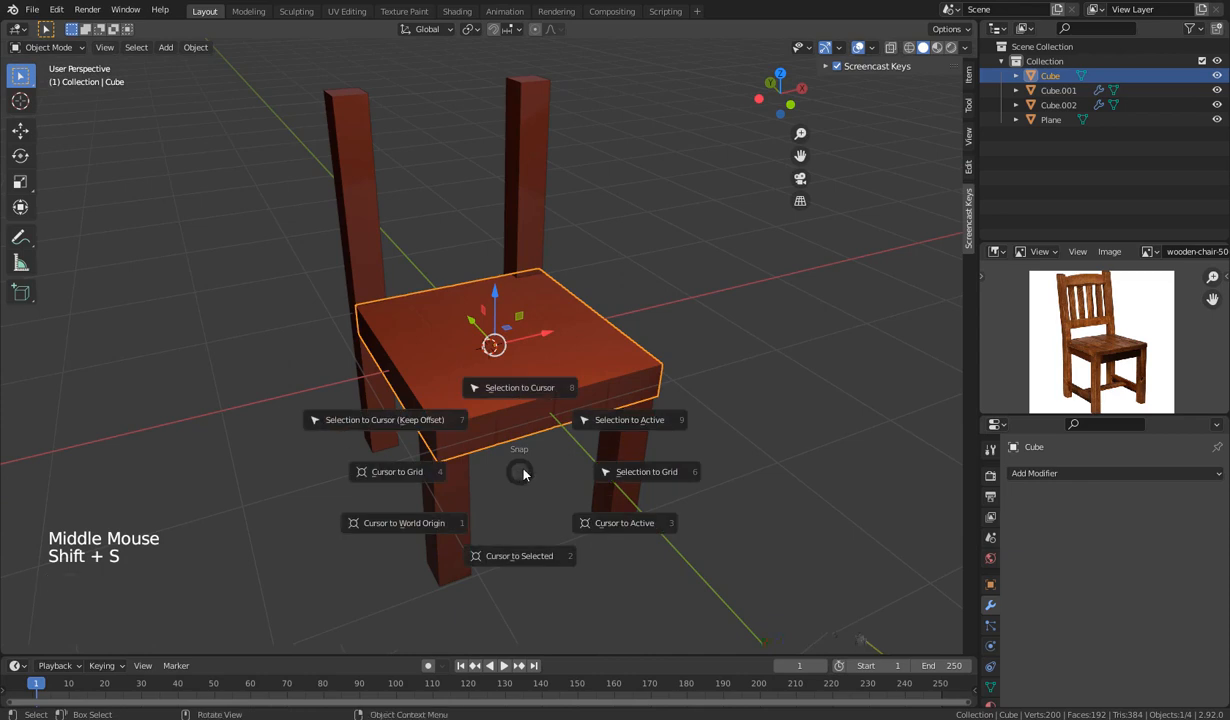
Add a mesh plane at the seat's centre and scale it down uniformly to about 0.16.
key(shift+a)
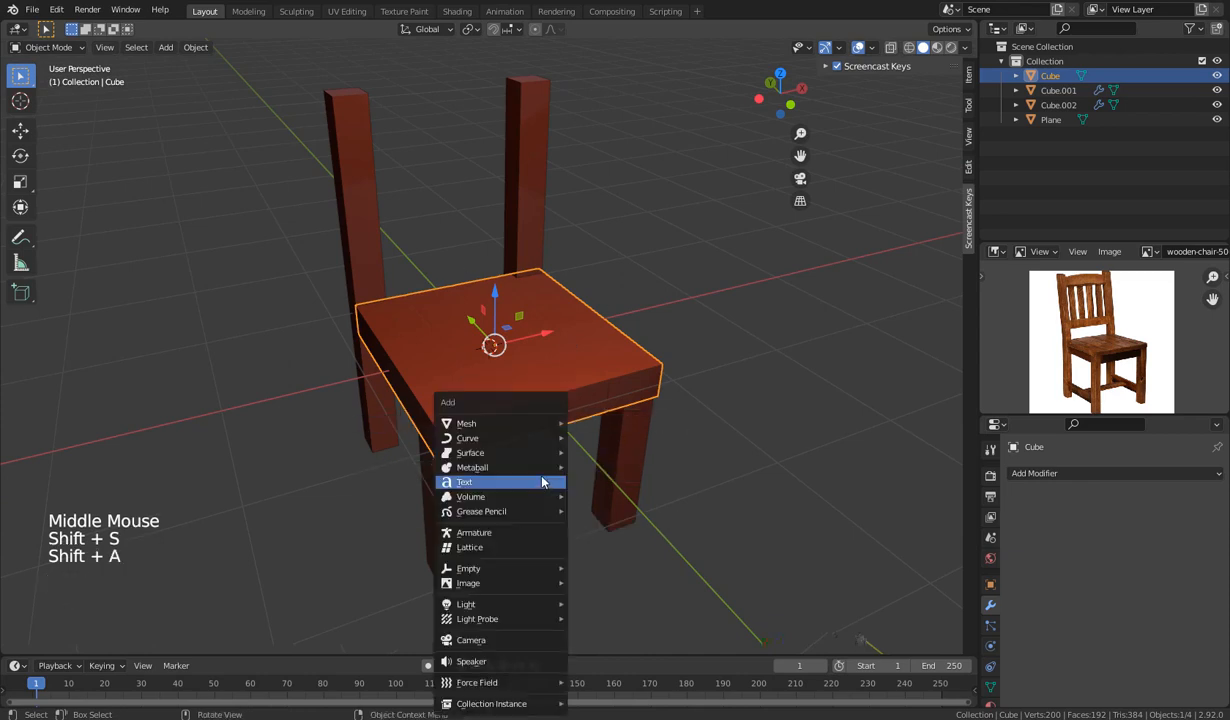
mouse_move(517, 424)
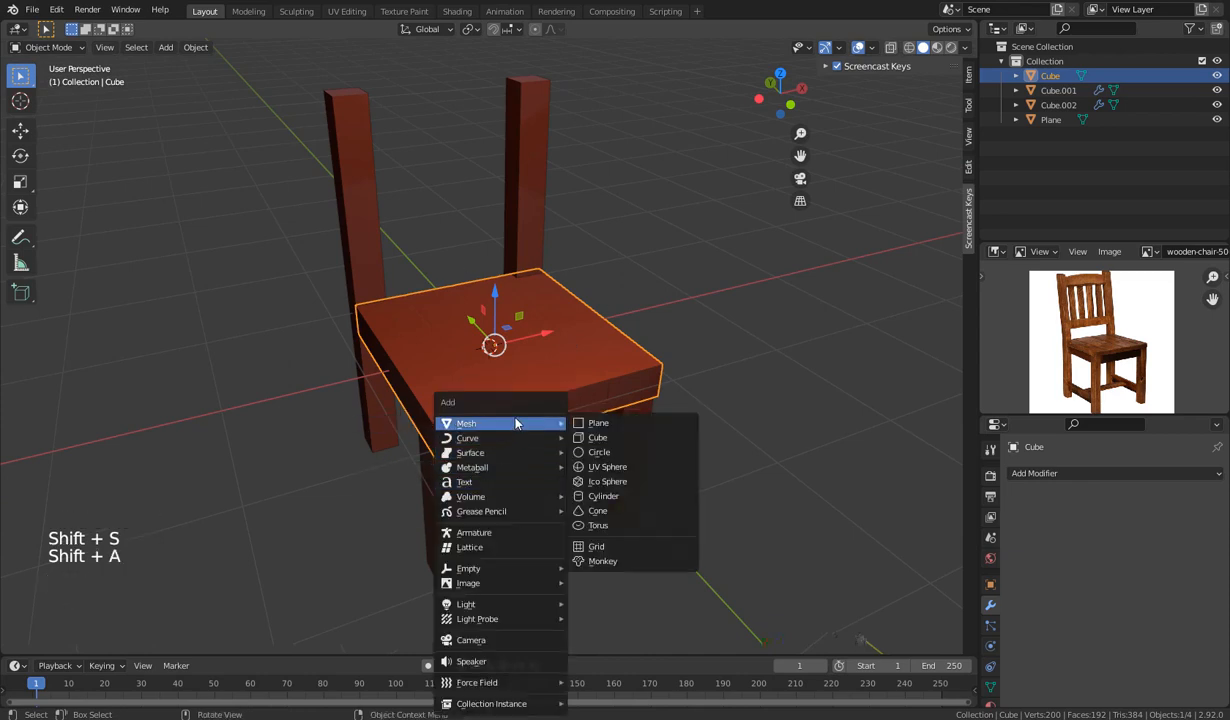
click(606, 433)
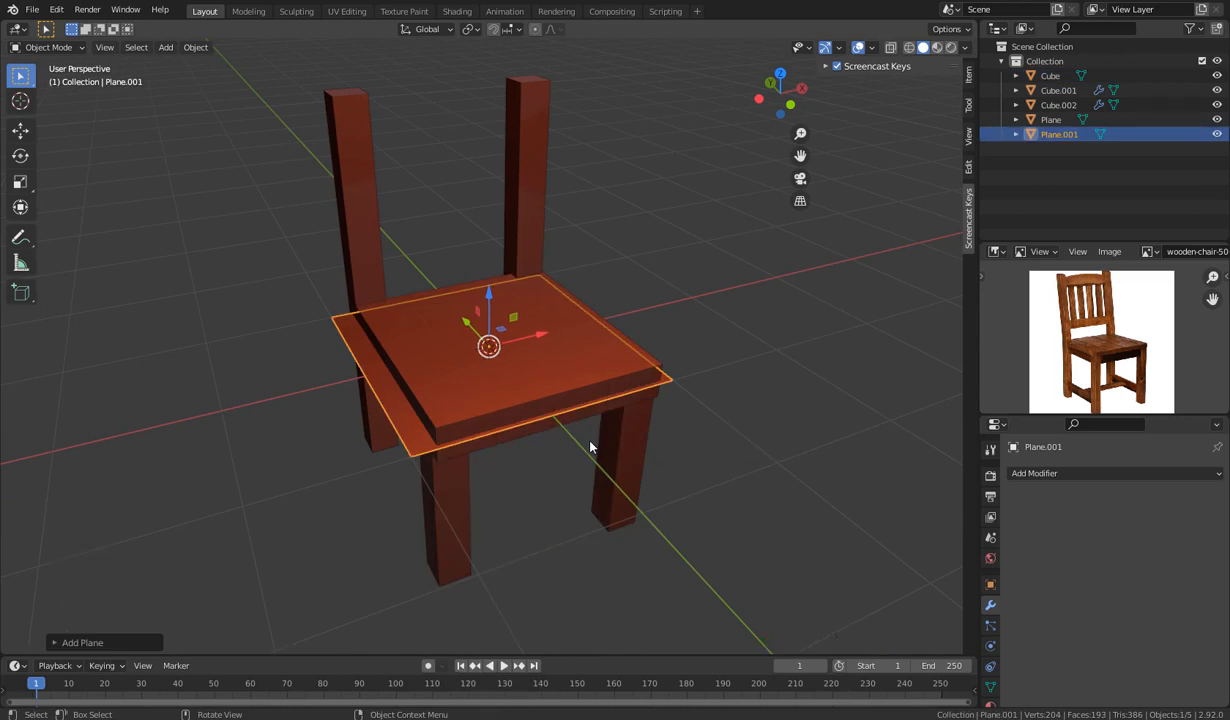
key(s)
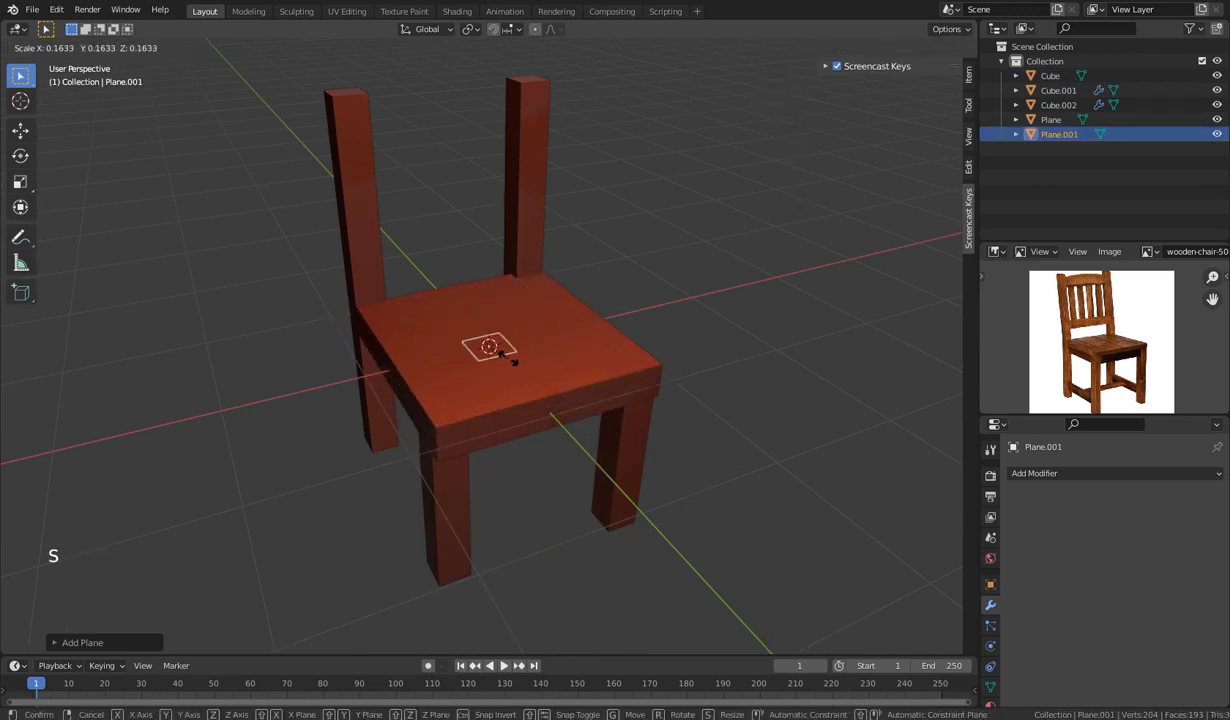
click(496, 376)
middle_drag(497, 381, 518, 460)
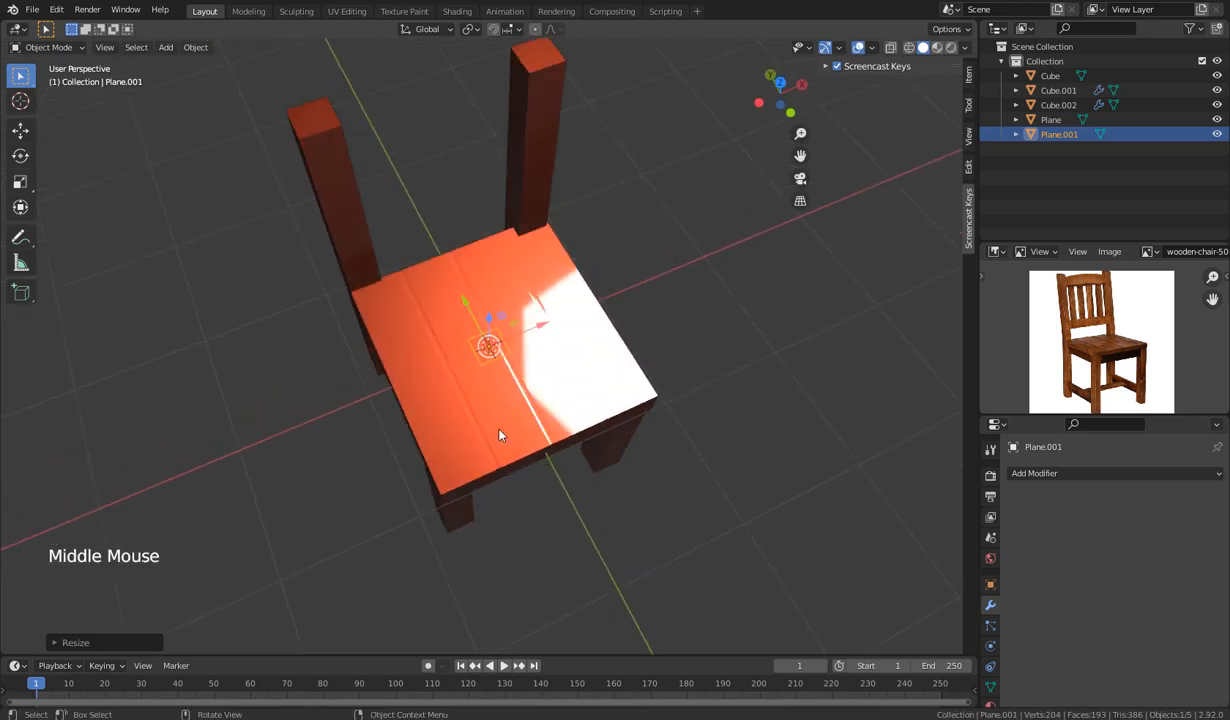
Stretch the small plane along X to about 4.2 times its length and raise the strip above the seat.
key(s)
key(x)
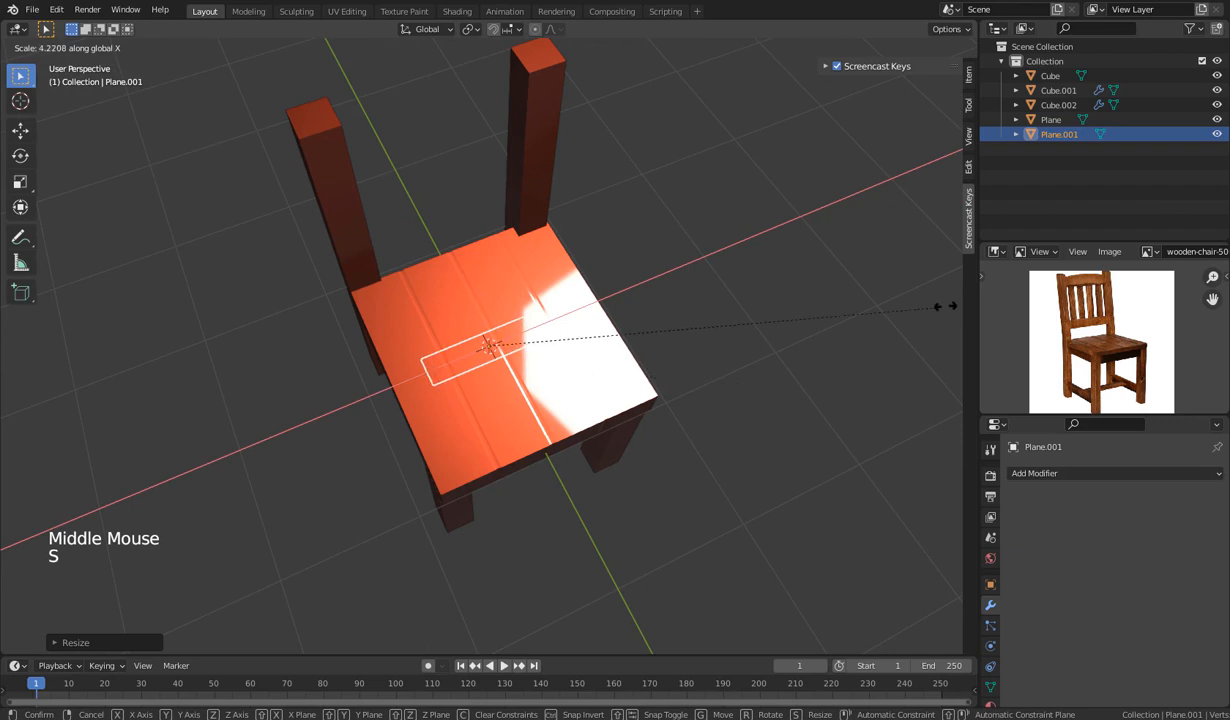
key(Escape)
middle_drag(468, 346, 491, 288)
drag(491, 288, 461, 170)
middle_drag(461, 170, 466, 350)
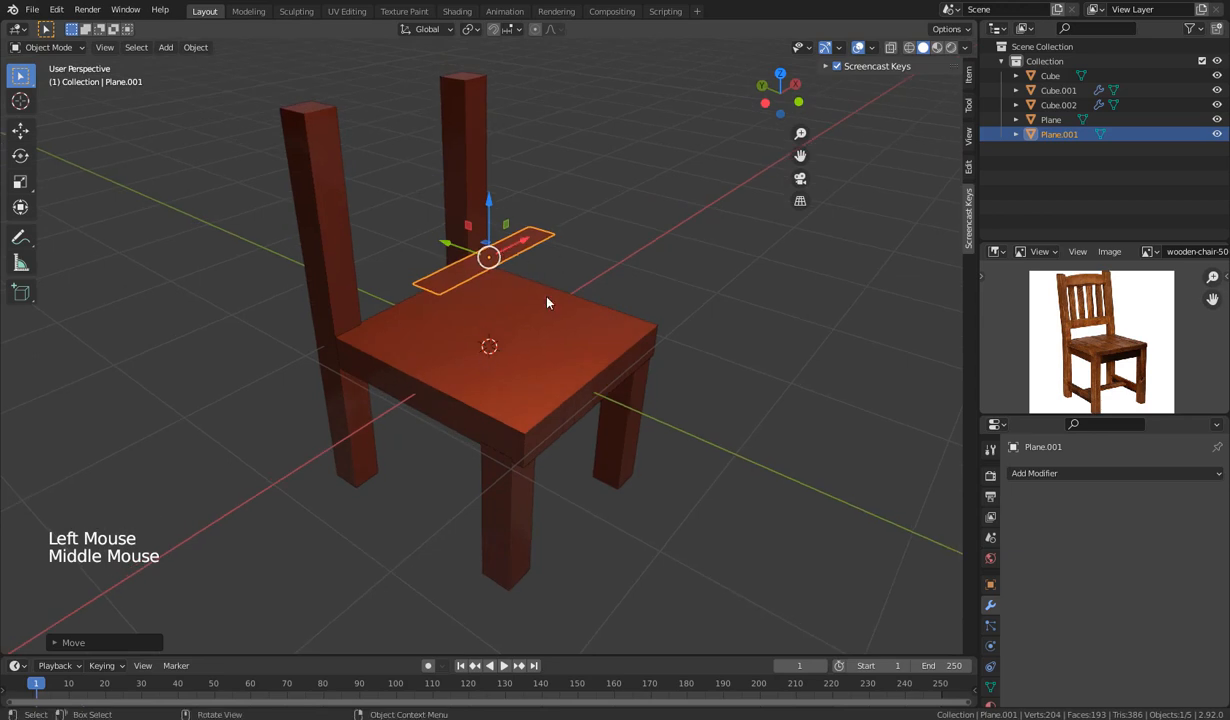
key(r)
key(x)
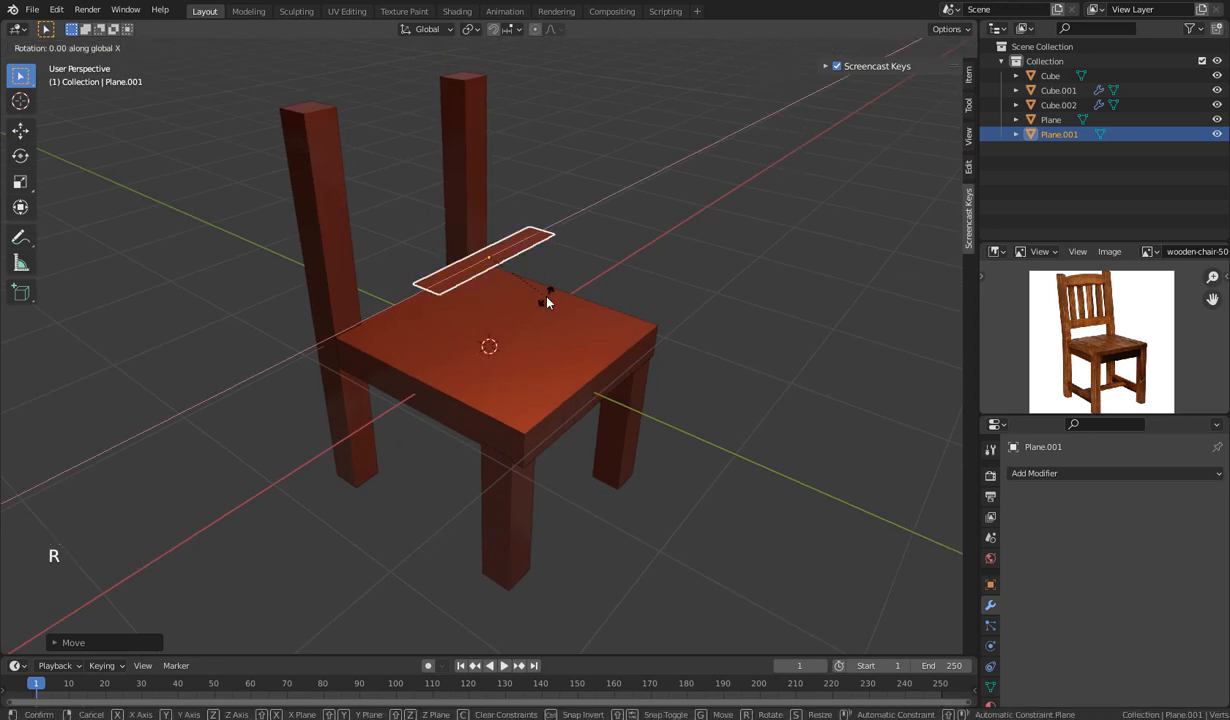
text(90)
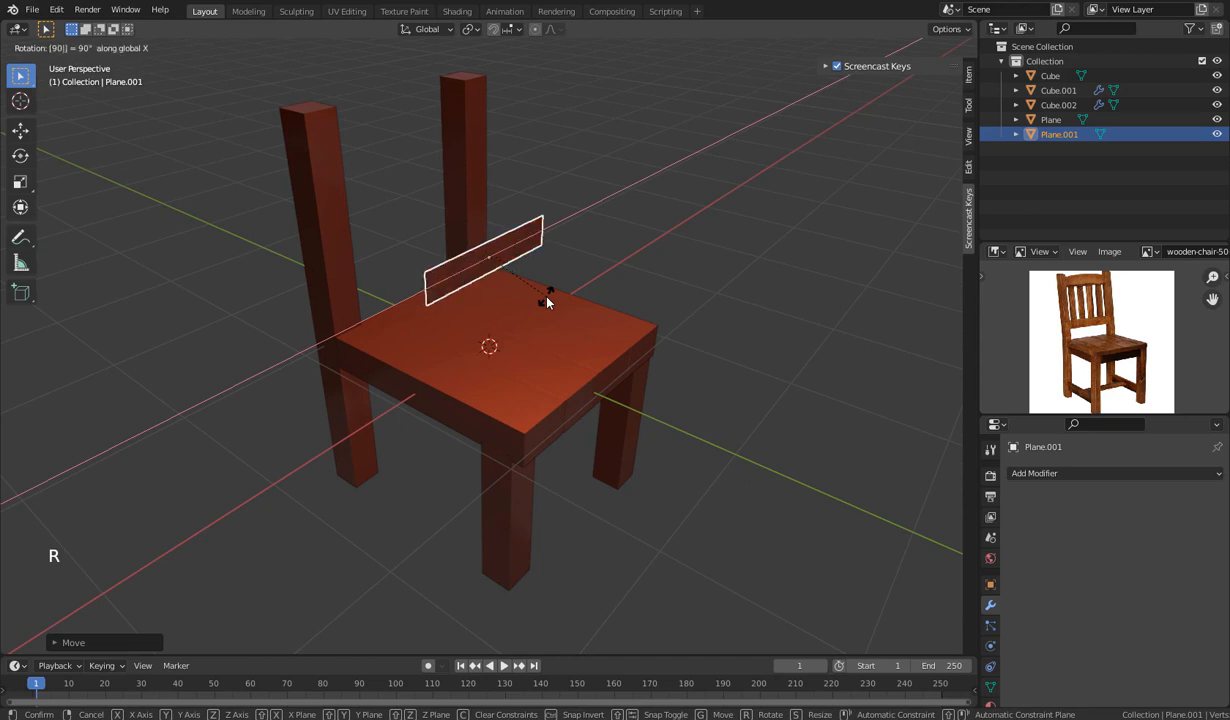
key(Escape)
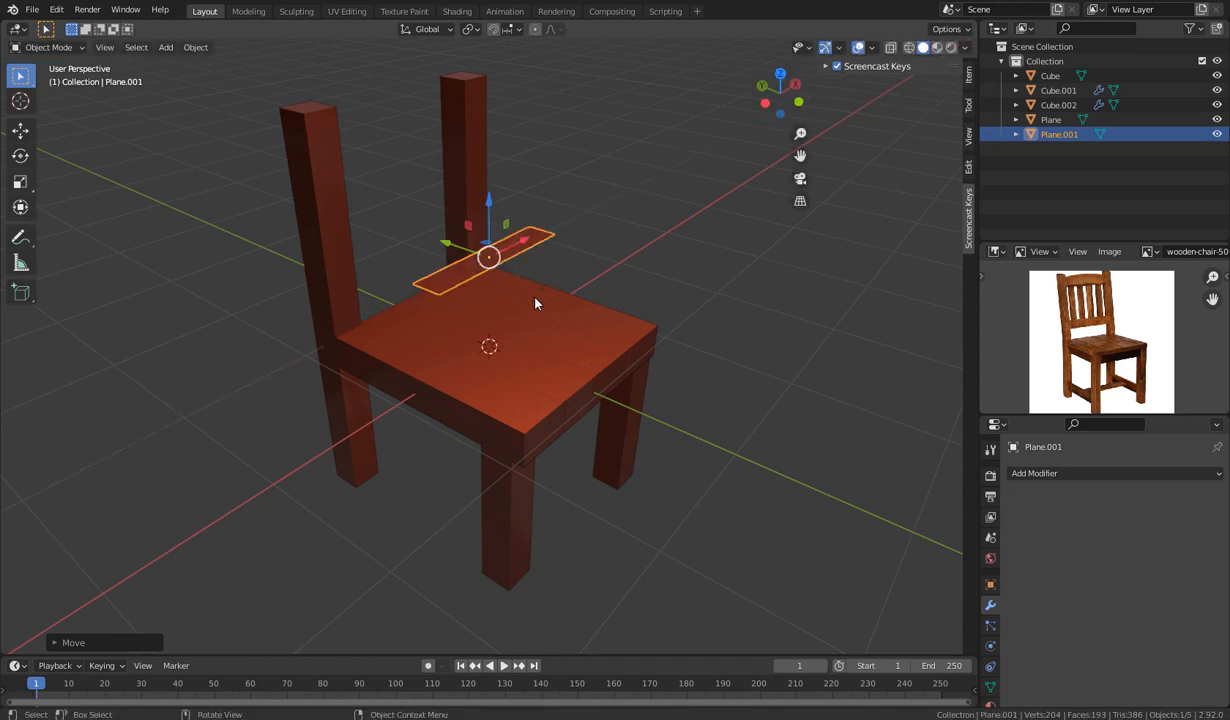
Rotate the strip 90° about the X axis so it stands upright.
key(r)
key(x)
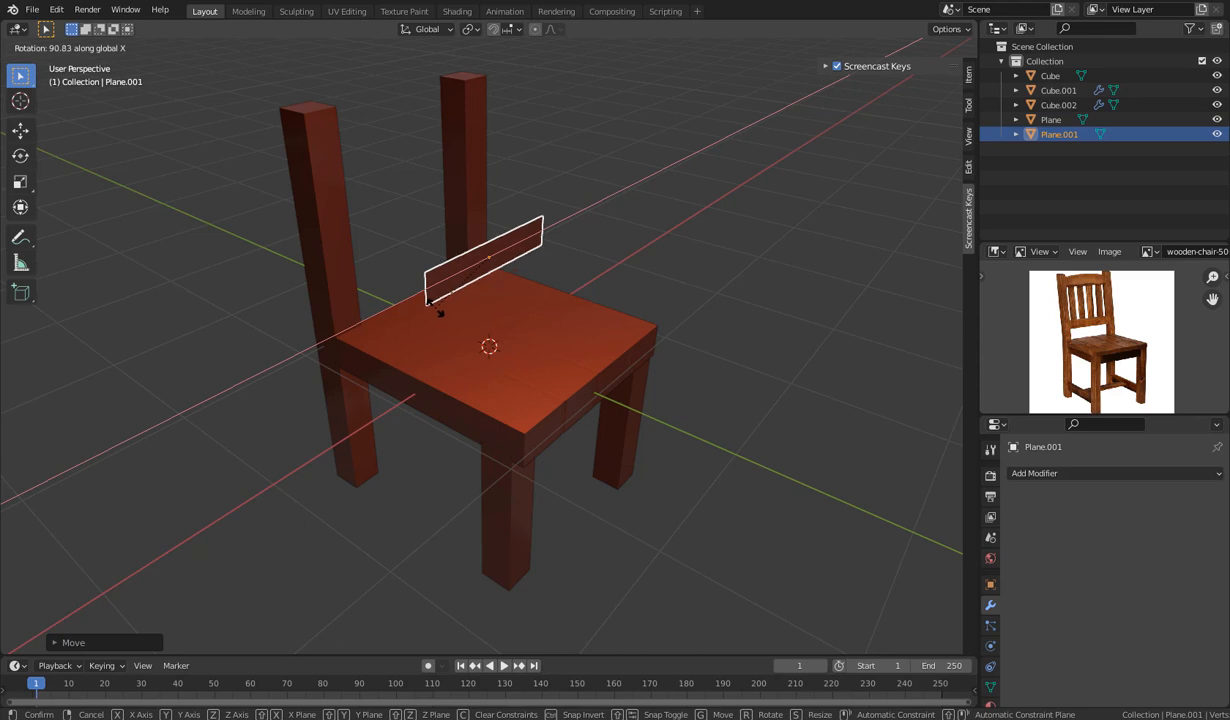
text(90)
key(Return)
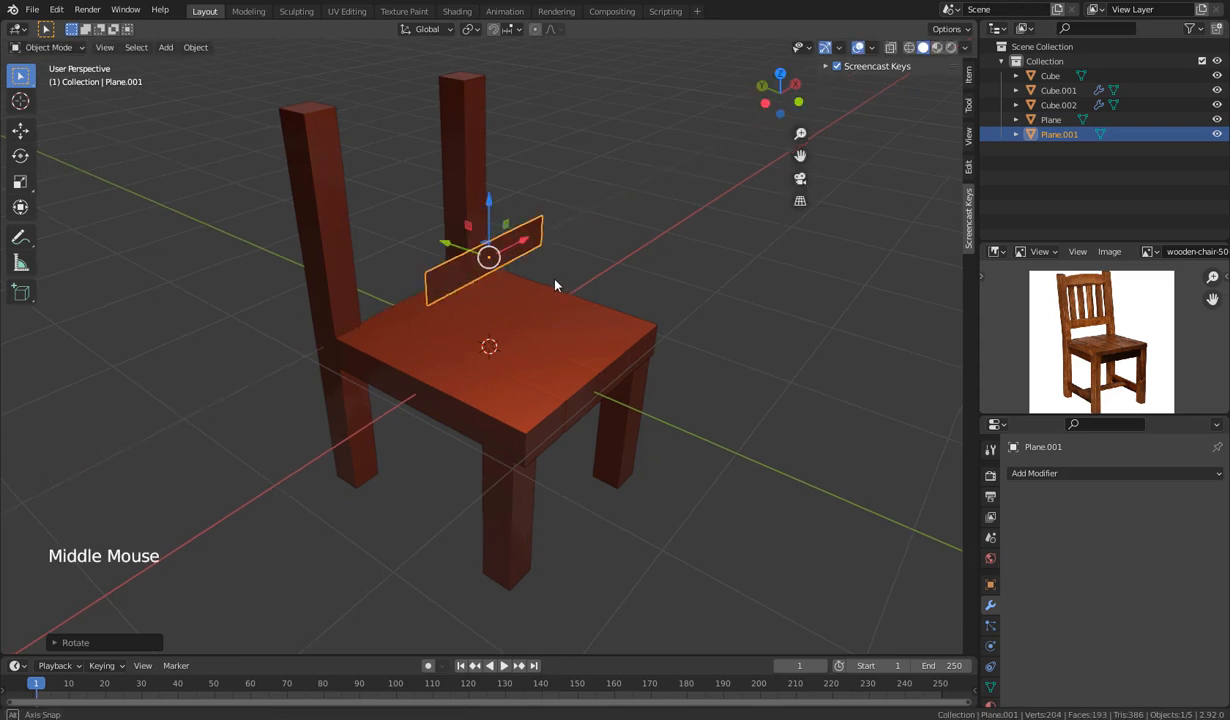
Raise the upright strip to the upper part of the backrest and move it back so it spans the two back posts.
middle_drag(557, 278, 504, 241)
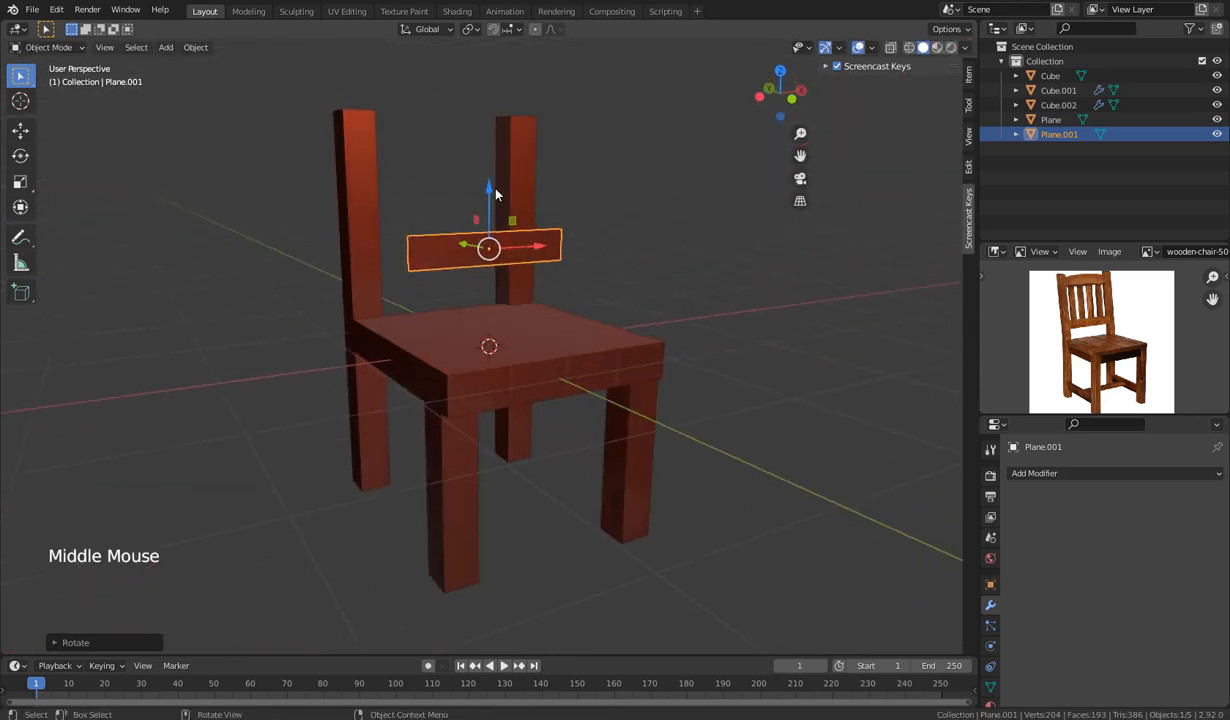
drag(472, 178, 471, 113)
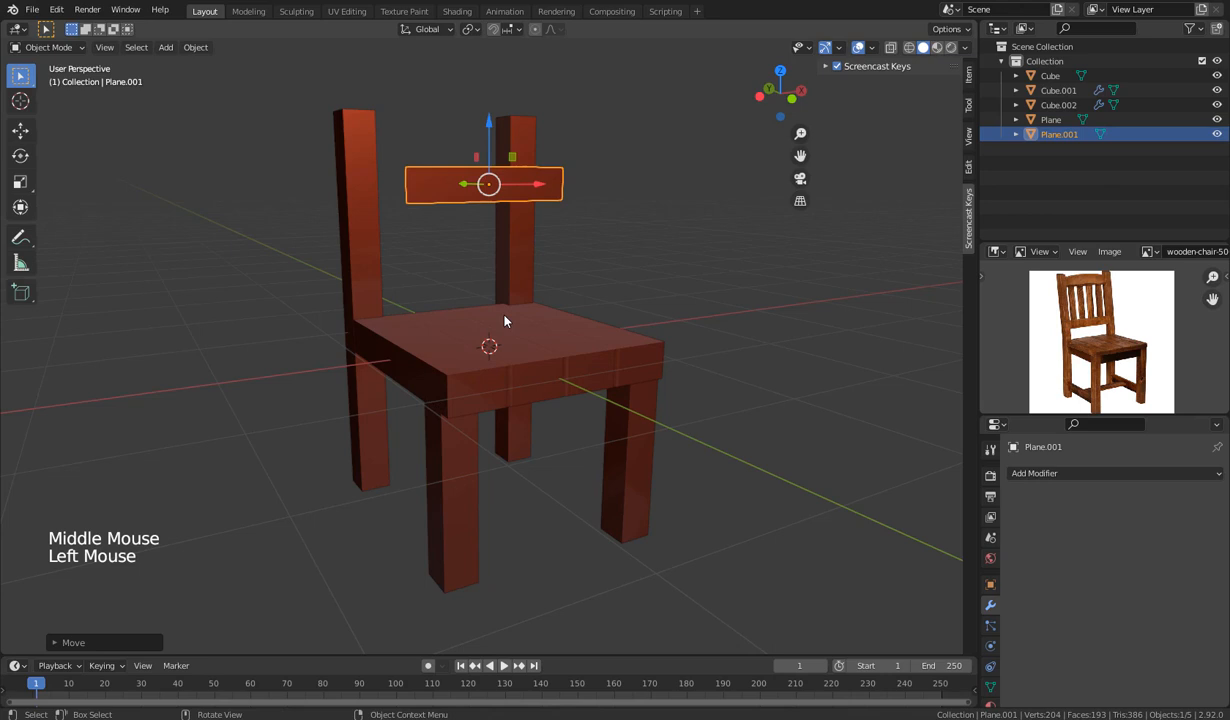
key(KP_1)
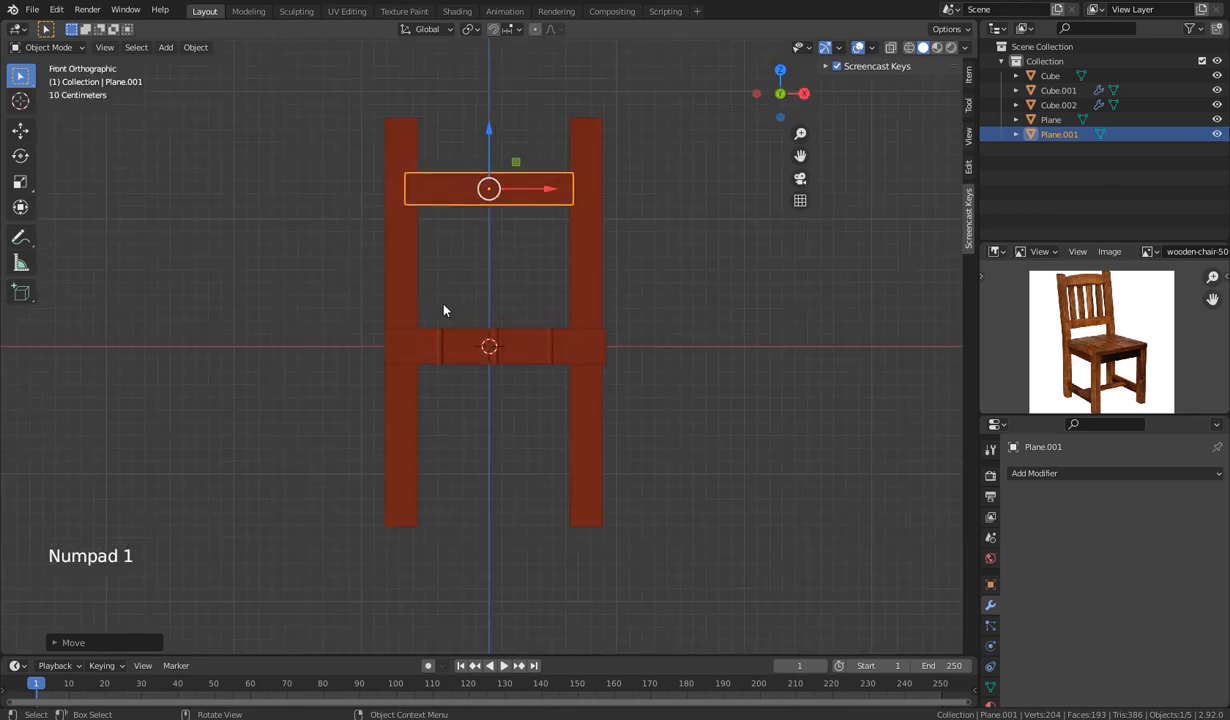
key(KP_3)
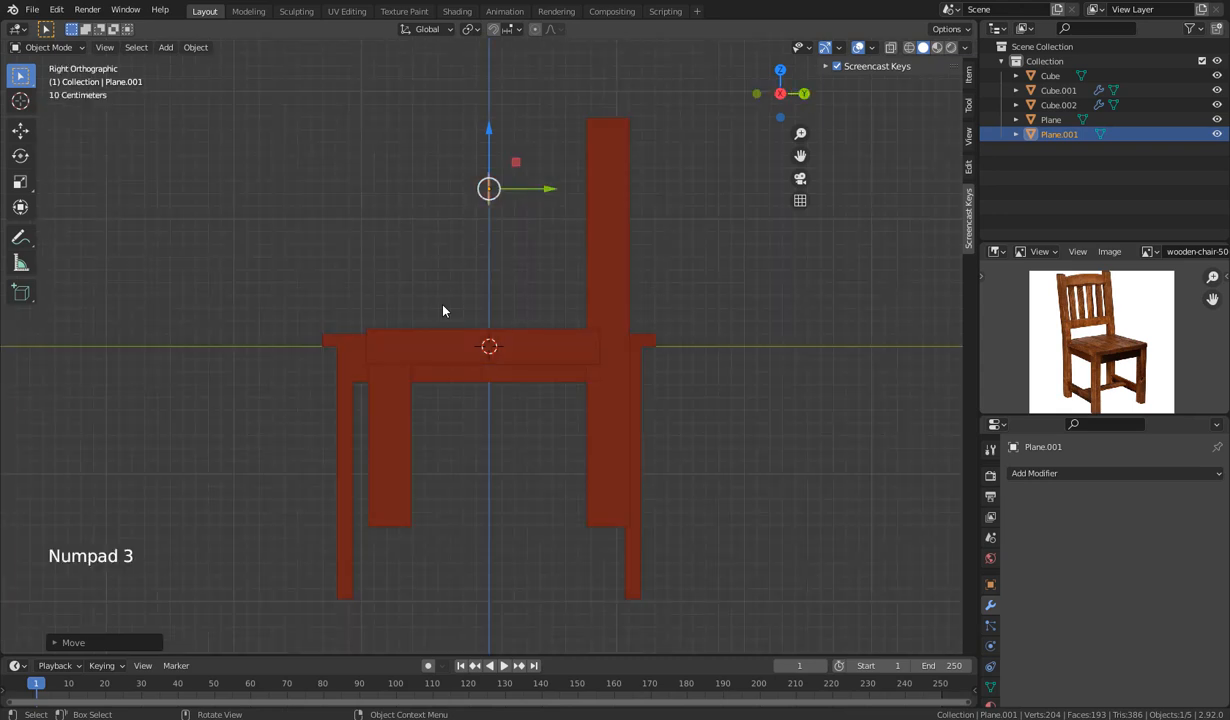
drag(549, 195, 665, 184)
middle_drag(665, 184, 439, 126)
scroll(766, 390, up, 3)
scroll(481, 393, down, 2)
mouse_move(453, 113)
mouse_down()
mouse_move(466, 104)
mouse_move(472, 118)
mouse_up()
scroll(589, 265, down, 1)
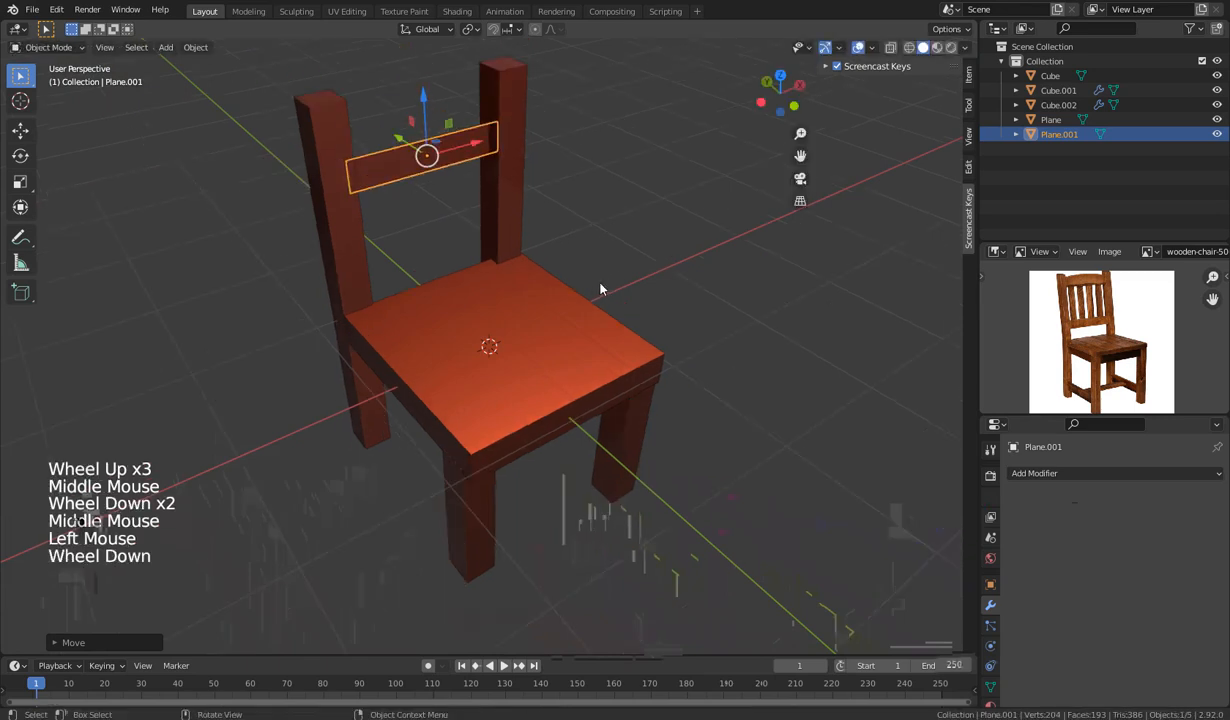
Extrude the strip about 0.09 m into a thick back rail and nudge it along Y within the depth of the posts.
key(Tab)
middle_drag(468, 289, 446, 260)
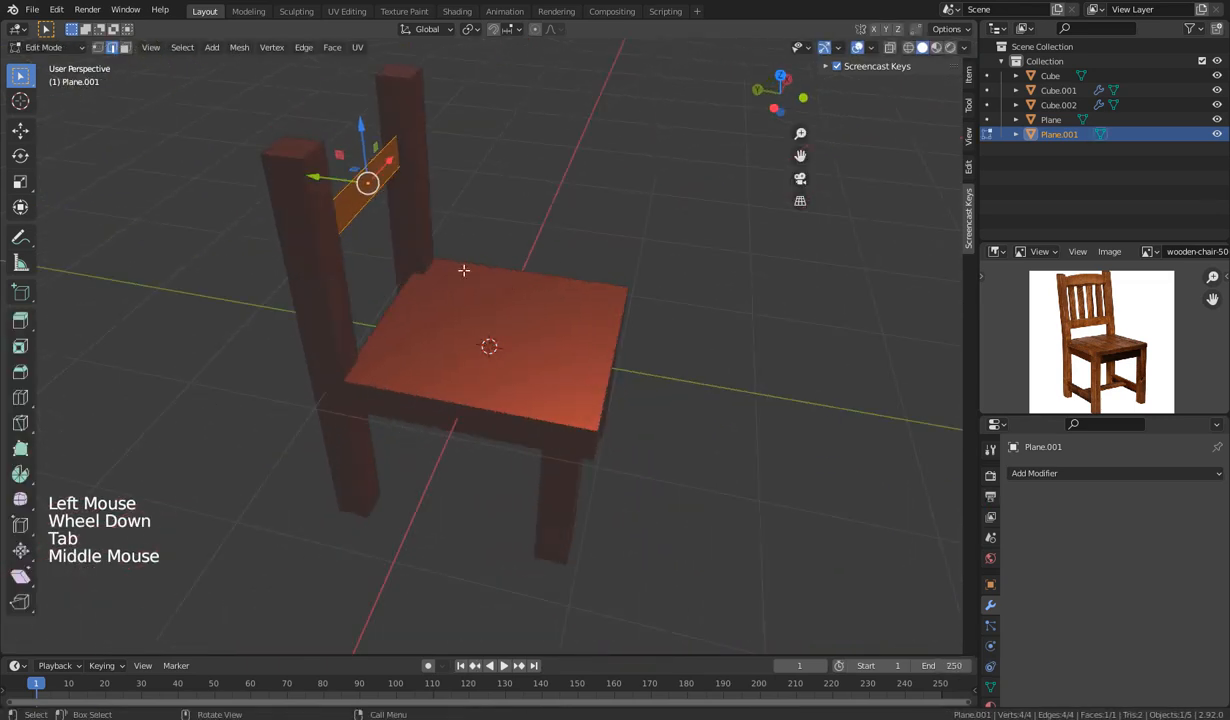
key(e)
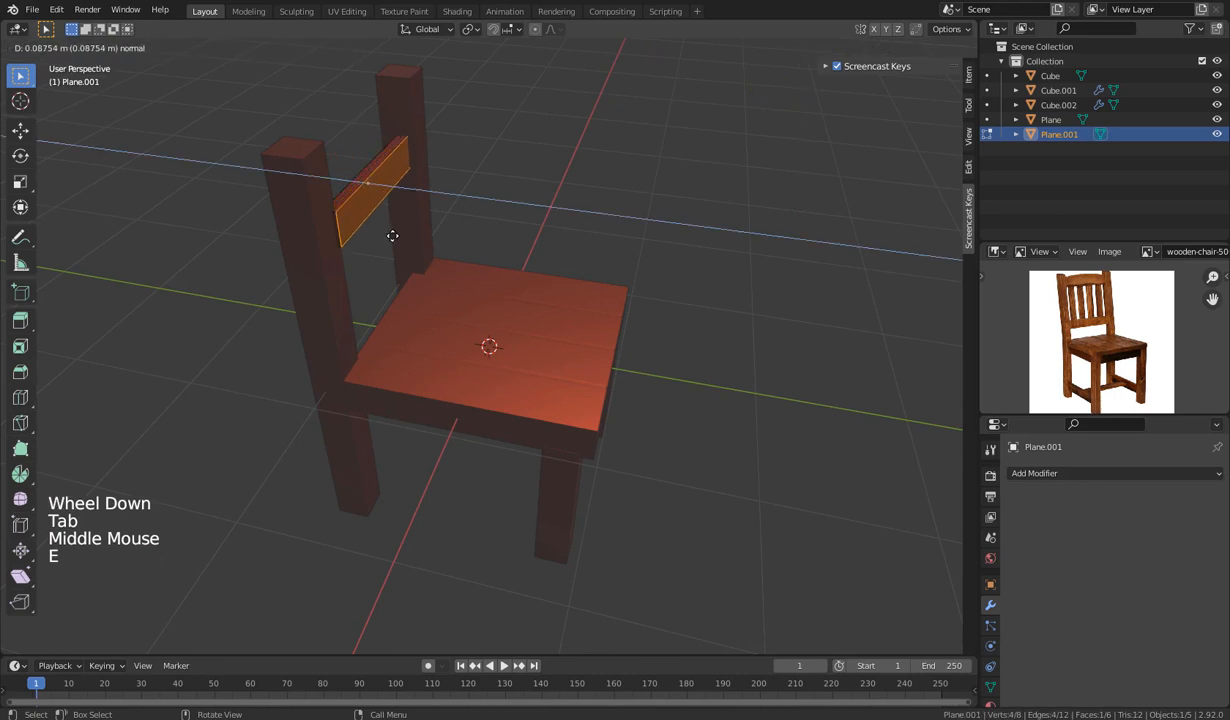
click(392, 233)
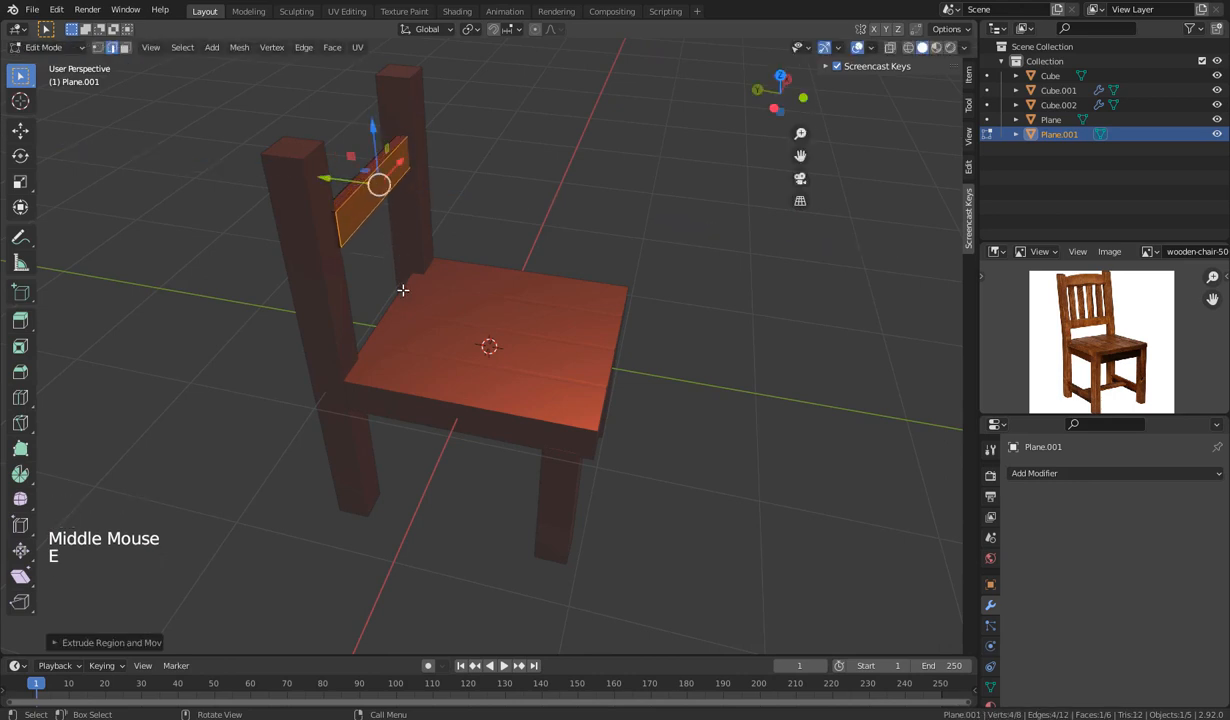
key(Tab)
drag(311, 179, 307, 176)
click(600, 240)
middle_drag(600, 240, 530, 380)
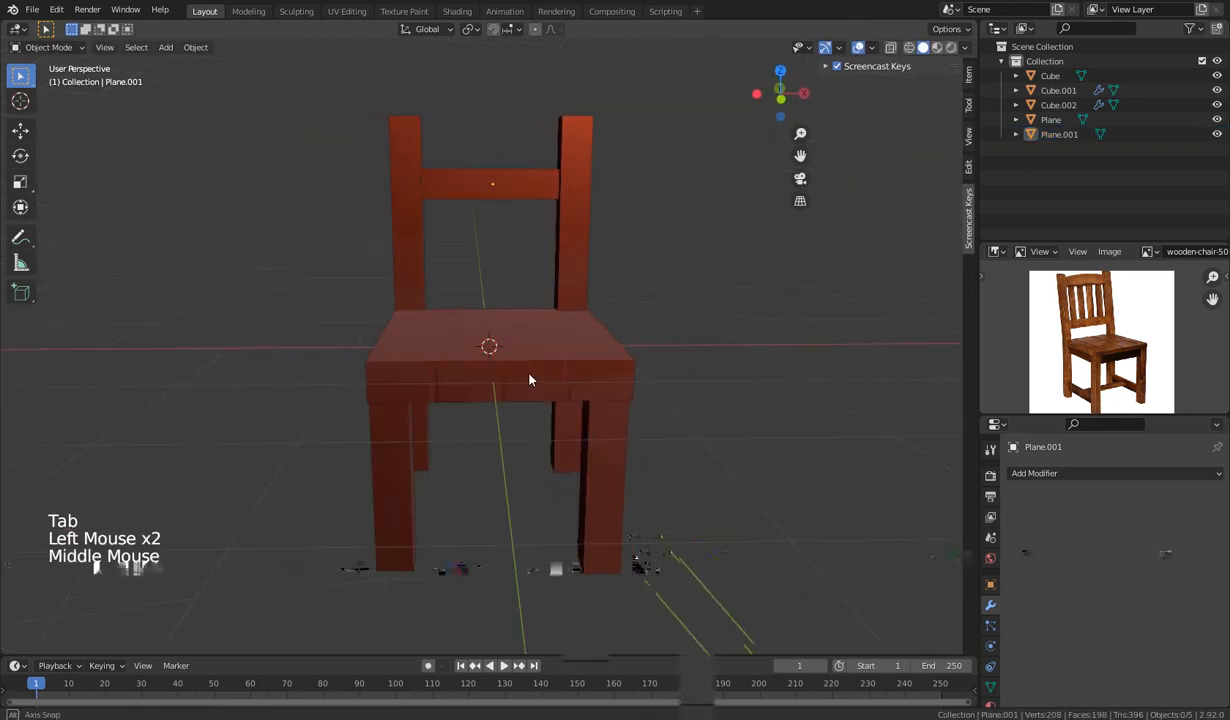
Raise the back rail along Z until it sits just below the tops of the back posts.
click(474, 186)
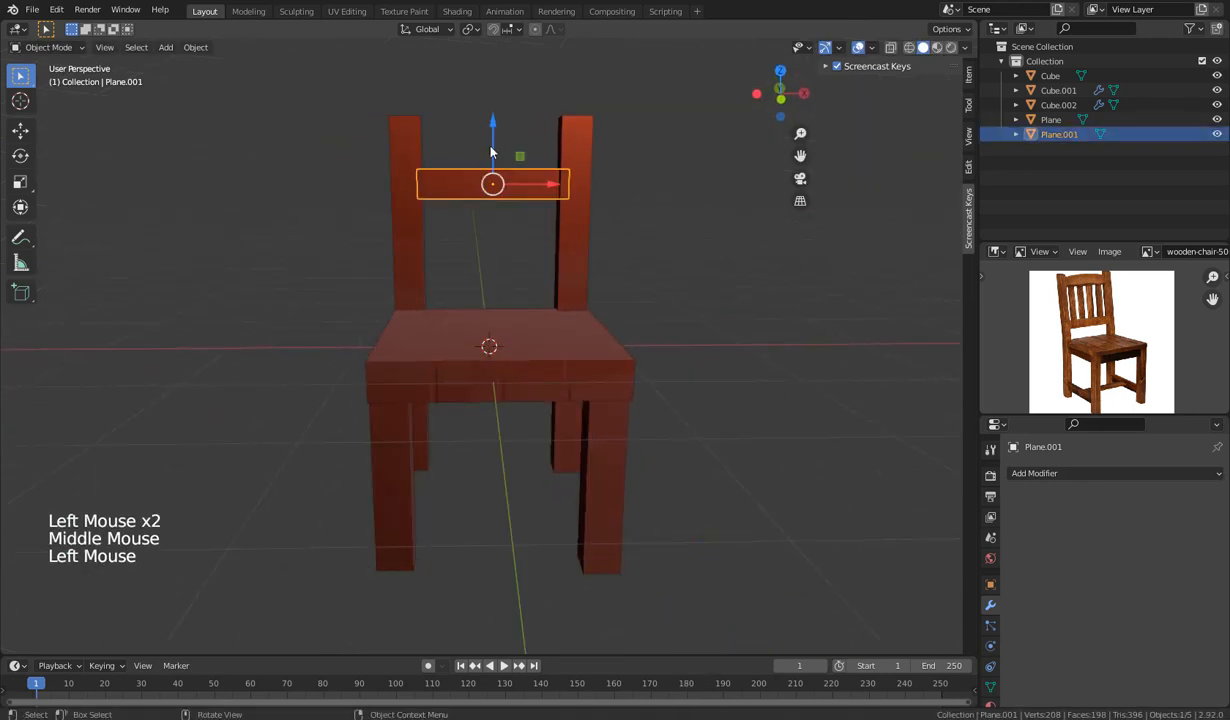
drag(493, 120, 483, 74)
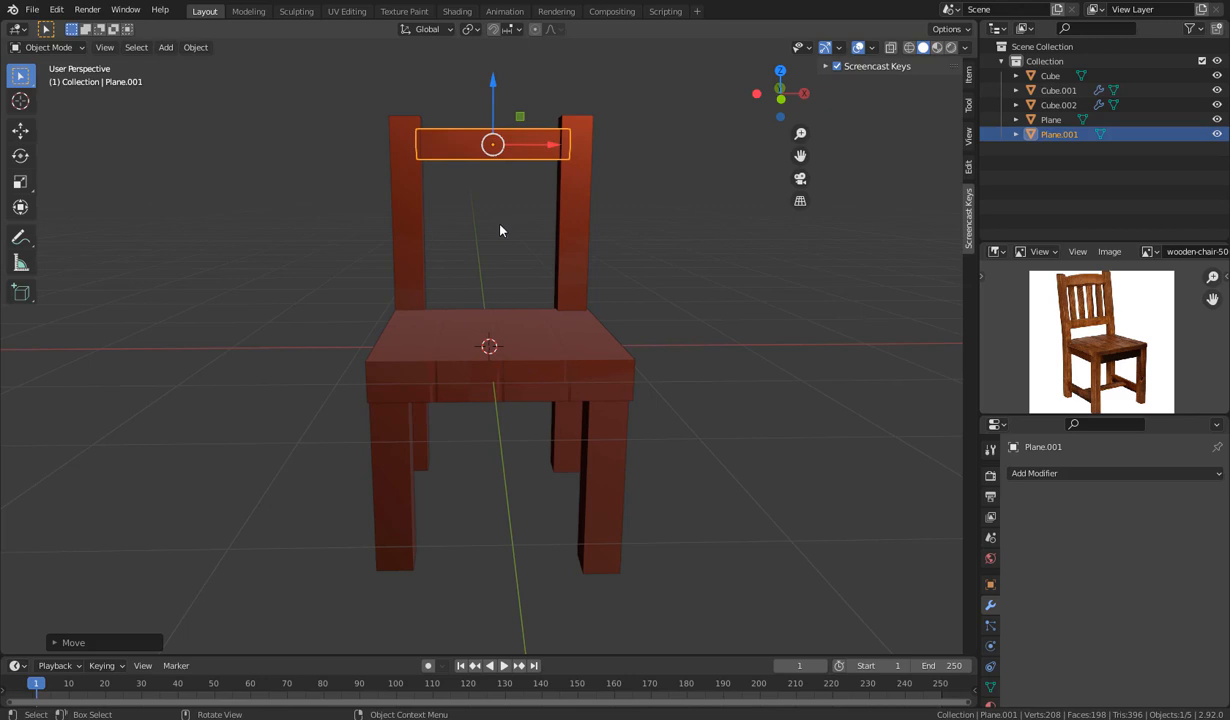
middle_drag(500, 230, 454, 181)
Duplicate the whole rail inside its mesh and place the copy about 0.96 m lower along Z, above the seat.
key(Tab)
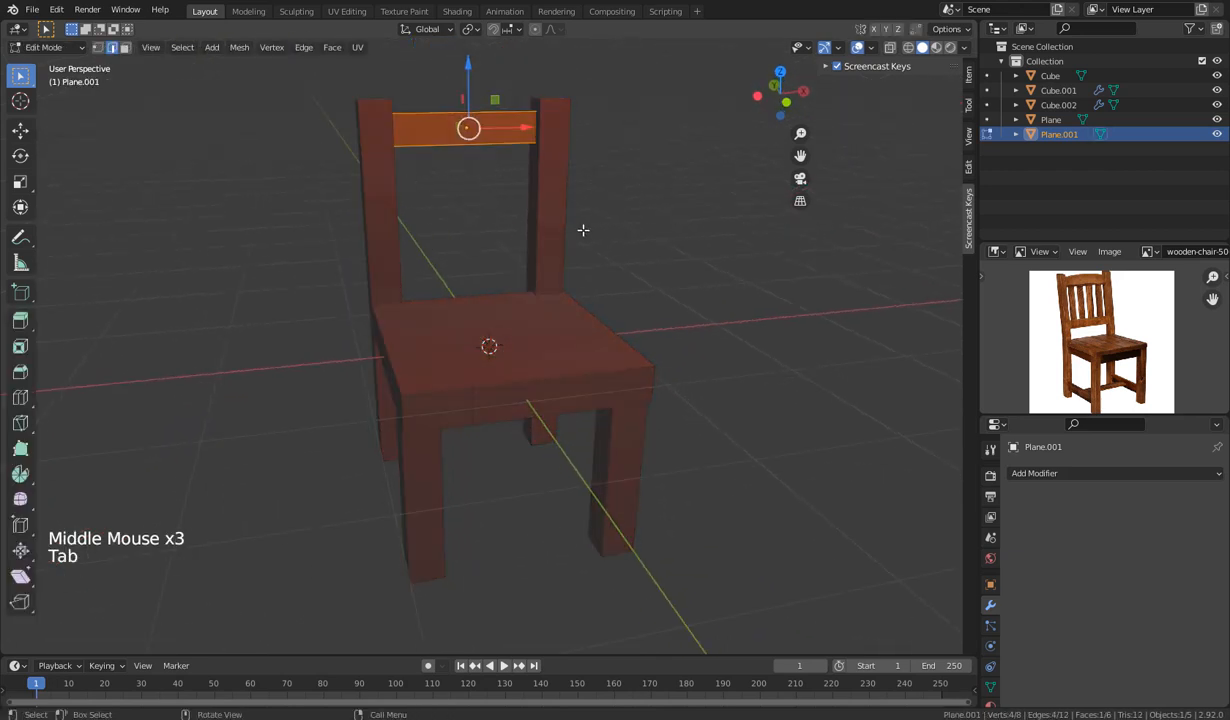
key(a)
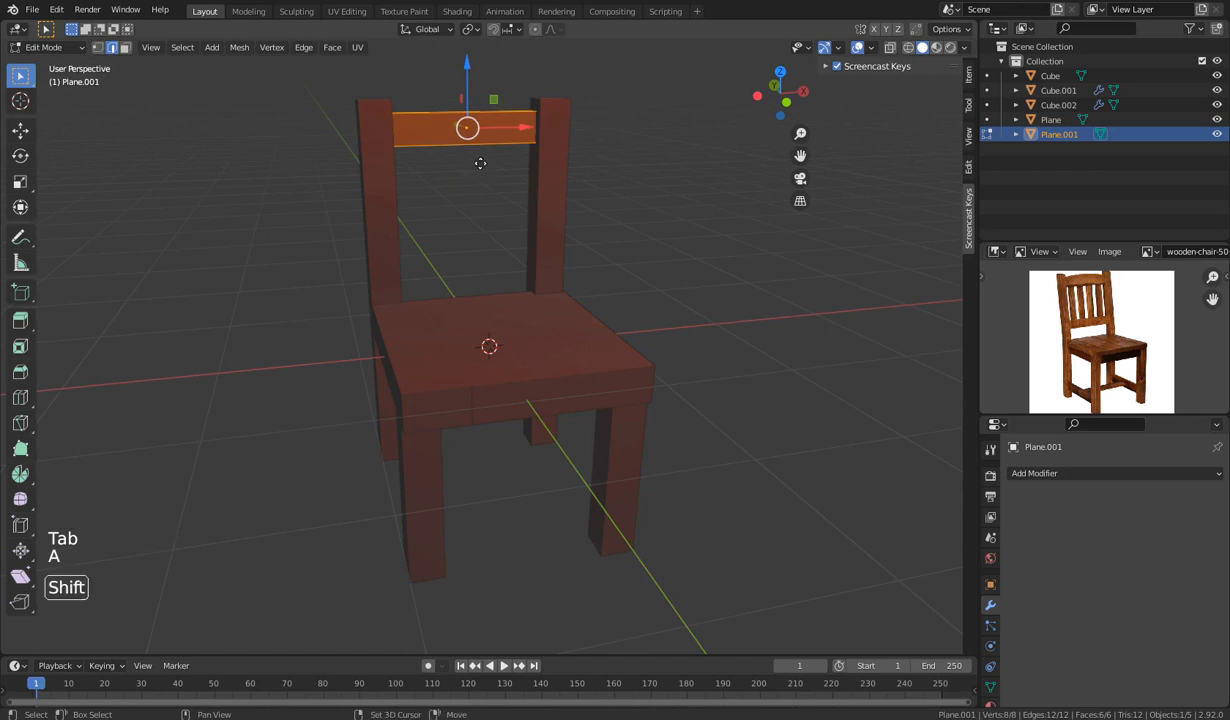
key(shift+d)
key(z)
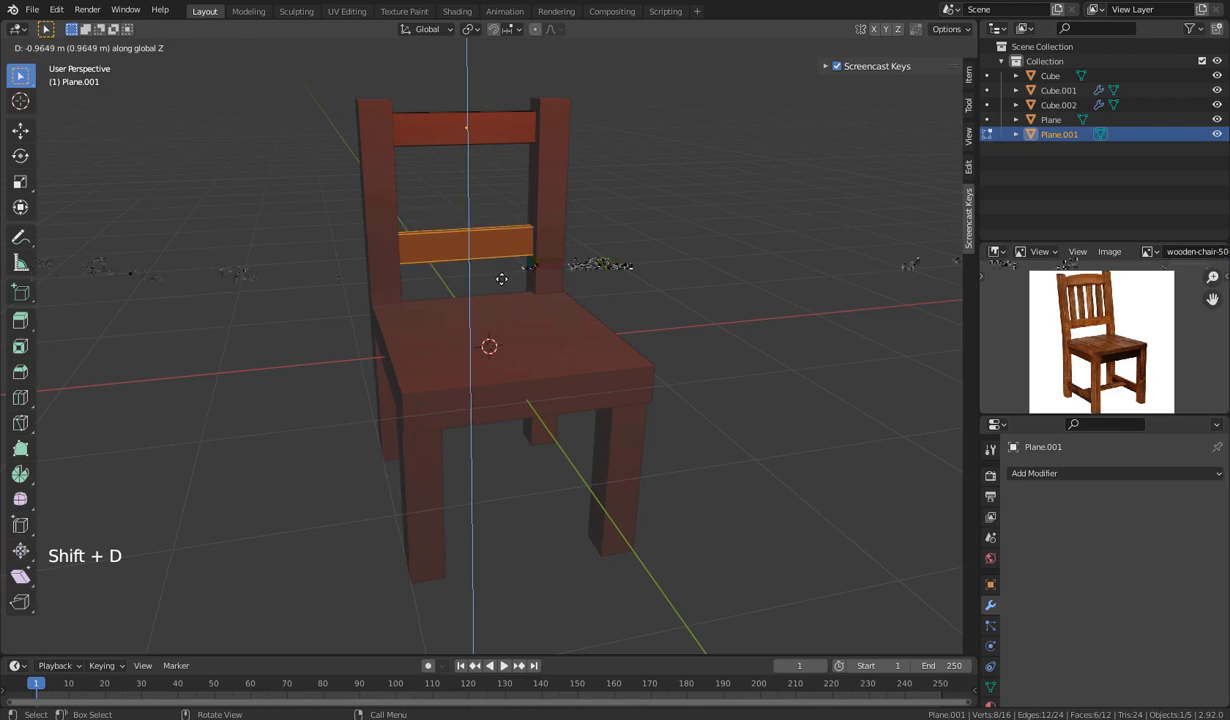
click(500, 268)
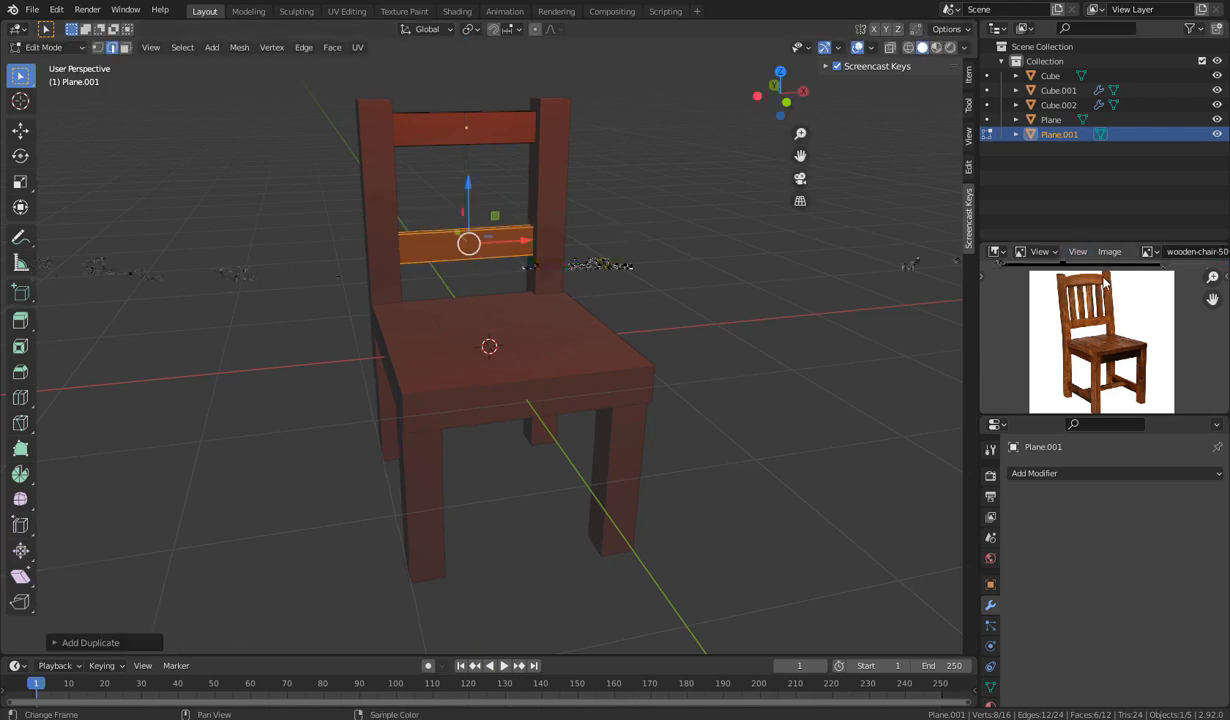
click(540, 274)
middle_drag(540, 274, 549, 349)
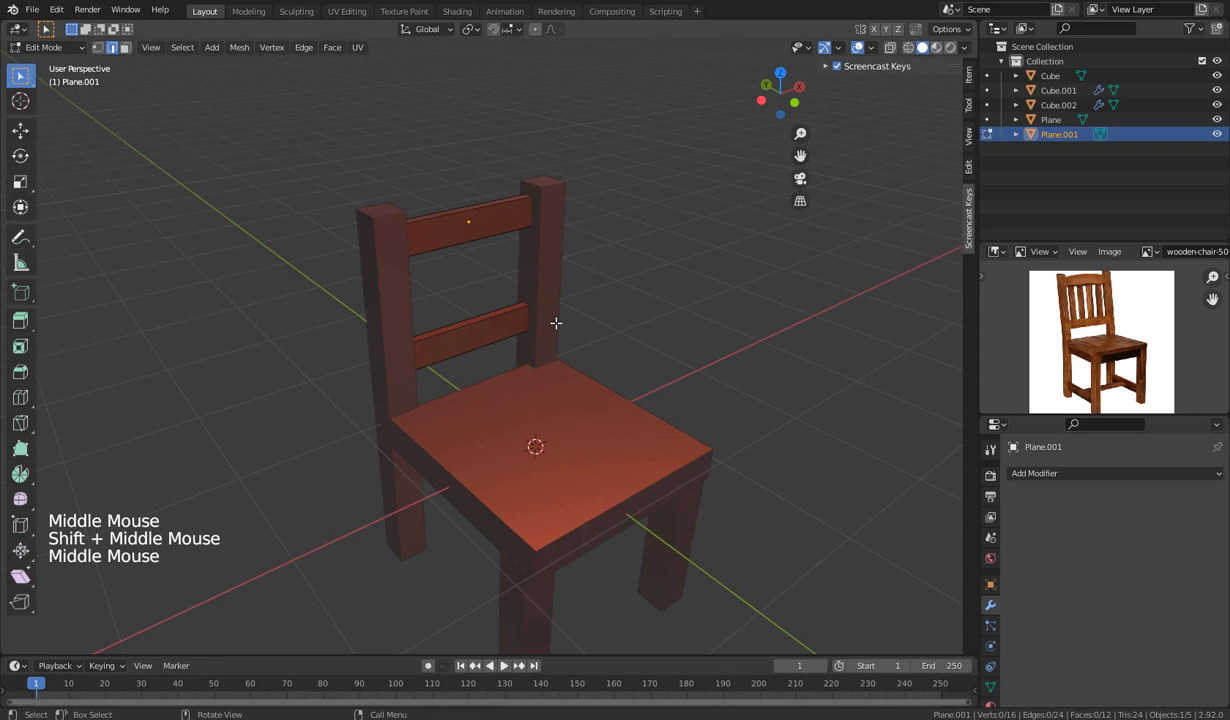
middle_drag(513, 286, 463, 231)
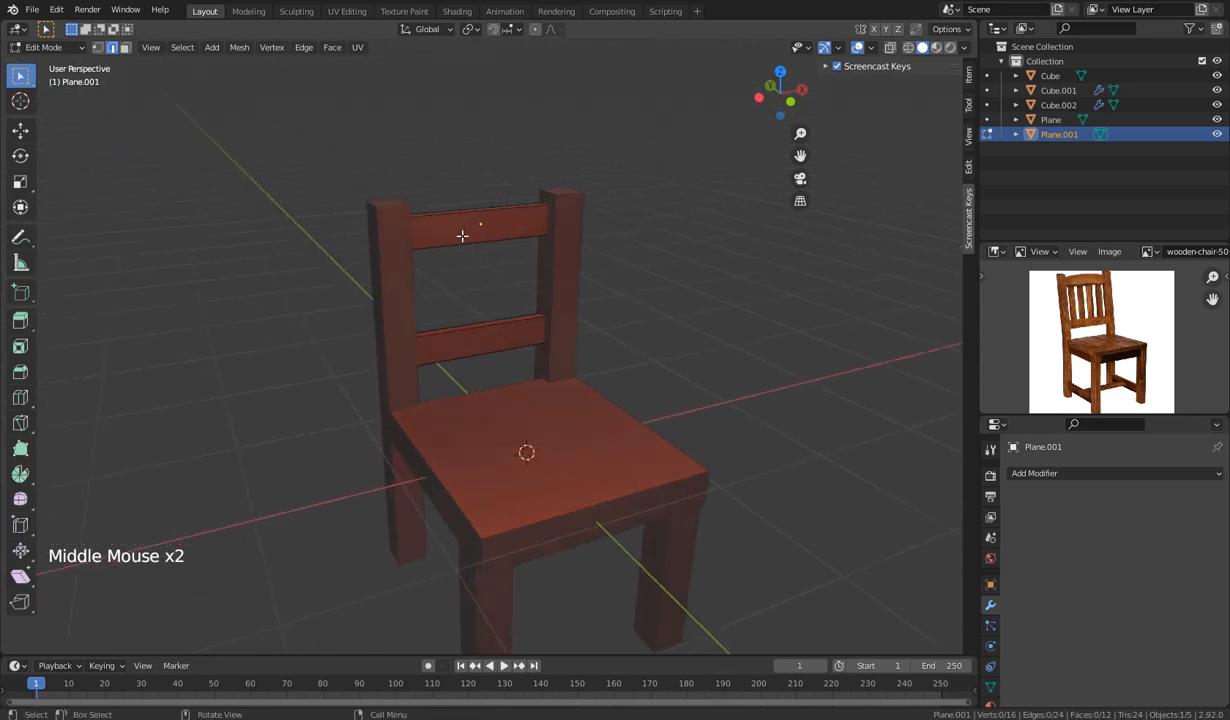
Add four evenly spaced vertical loop cuts across the top back rail without sliding them.
key(ctrl+r)
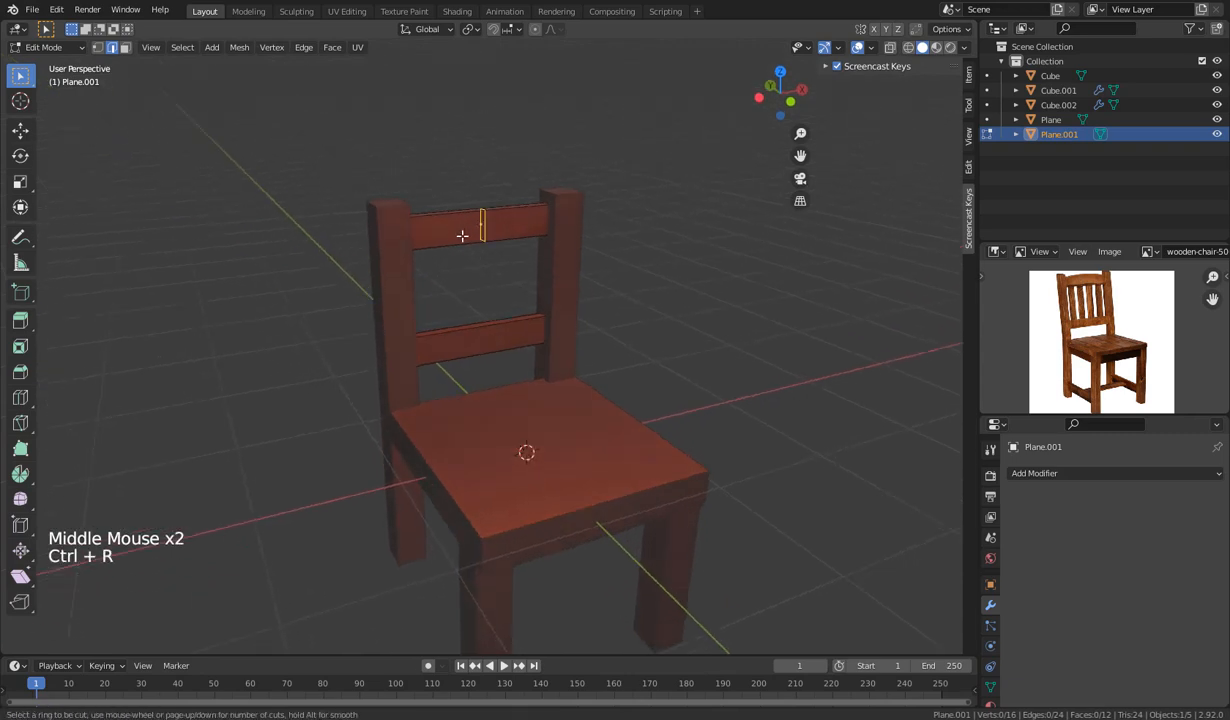
scroll(462, 236, up, 2)
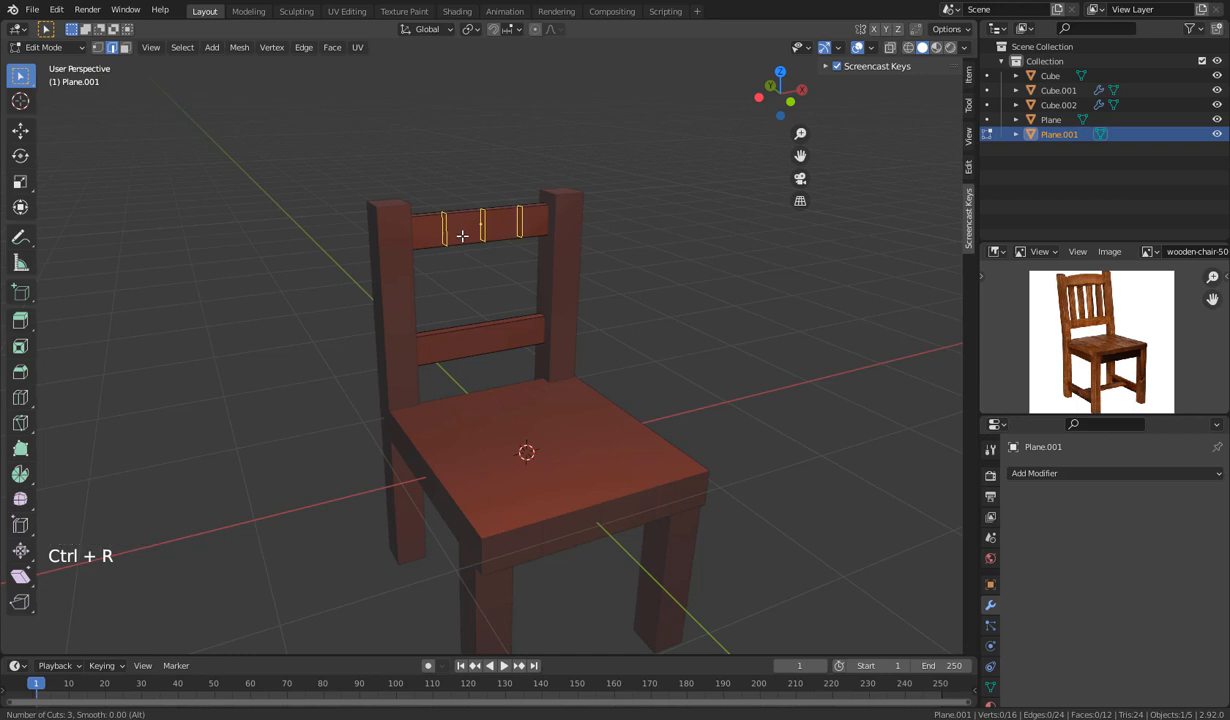
scroll(462, 236, up, 1)
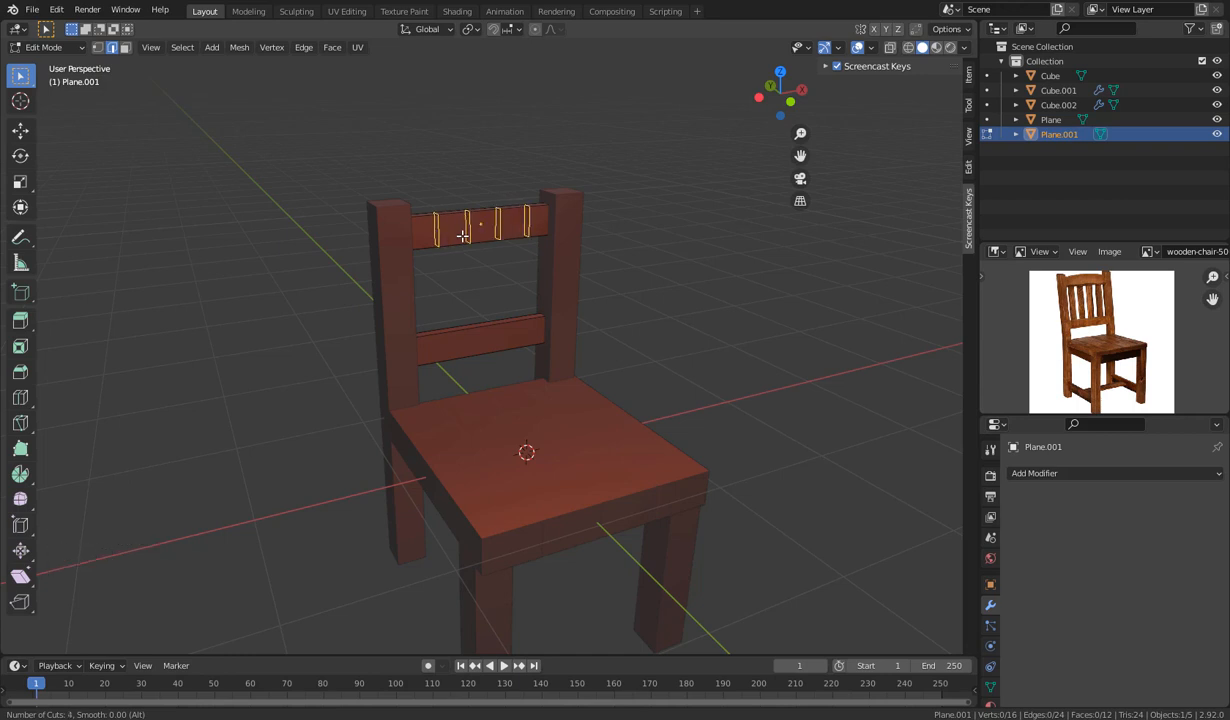
click(462, 234)
right_click(462, 234)
middle_drag(584, 326, 561, 352)
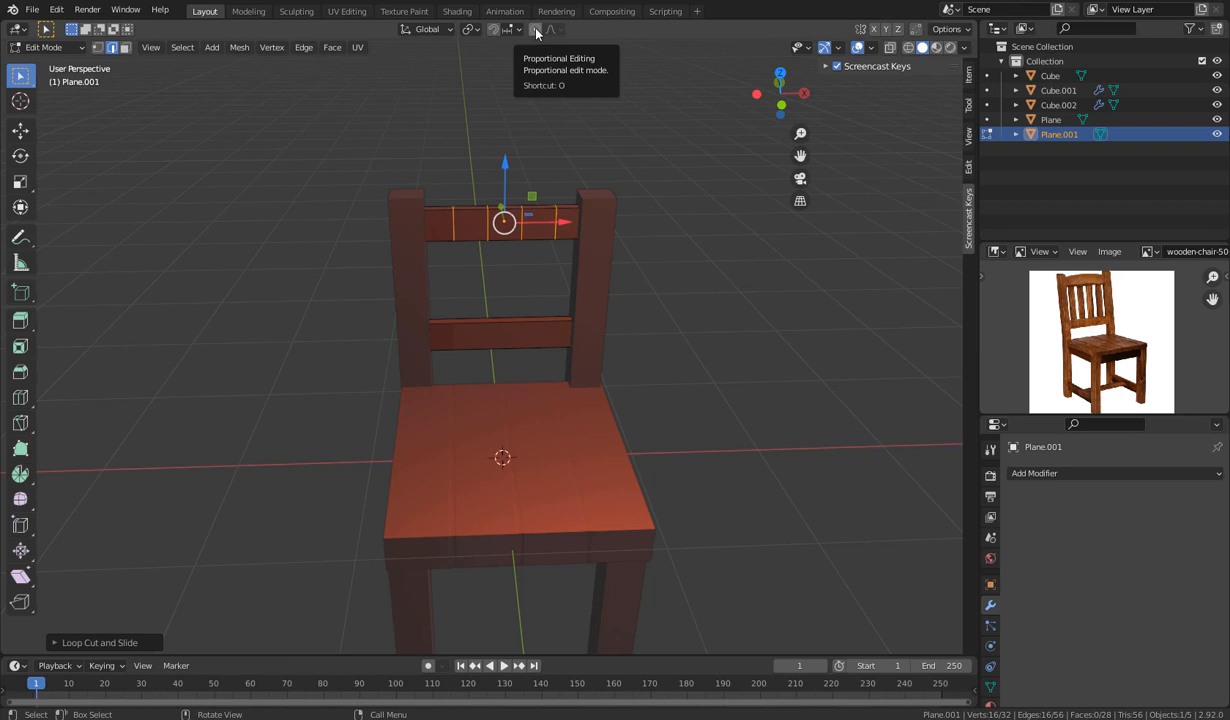
With proportional editing on, raise the middle top face of the top rail about 0.17 m along Z at proportional size 0.83 to arch it.
click(536, 30)
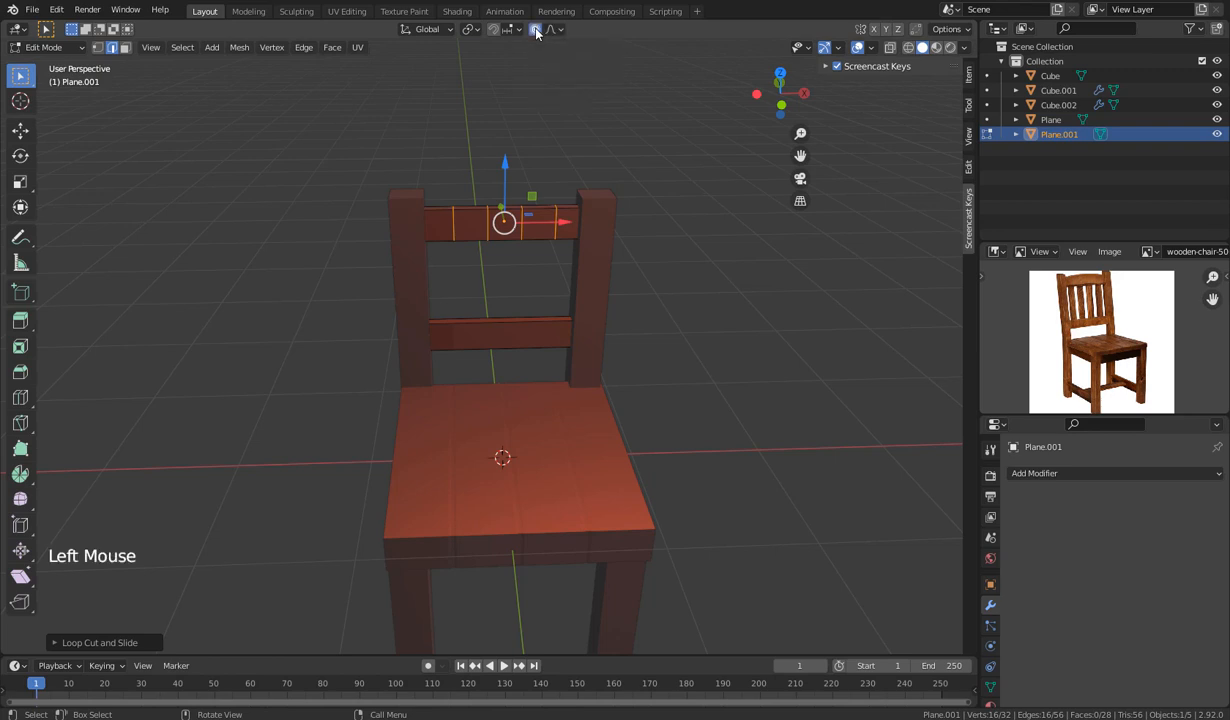
double_click(125, 48)
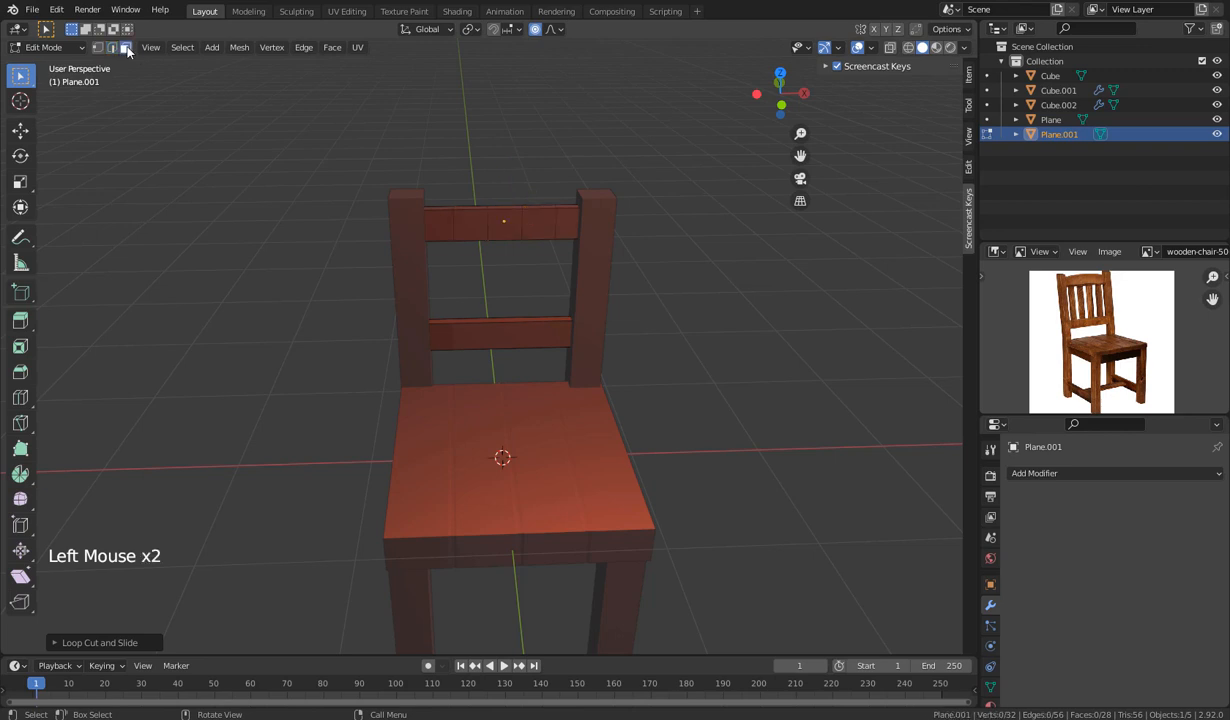
click(513, 206)
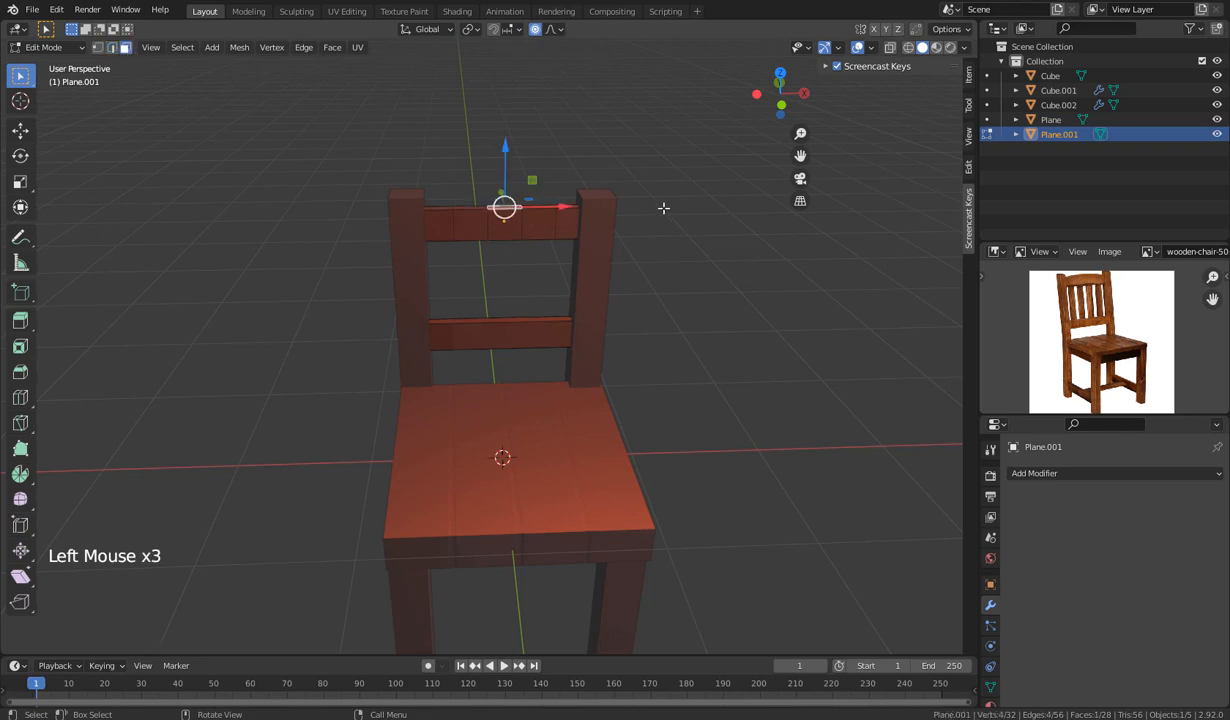
scroll(520, 285, down, 1)
middle_drag(524, 300, 528, 280)
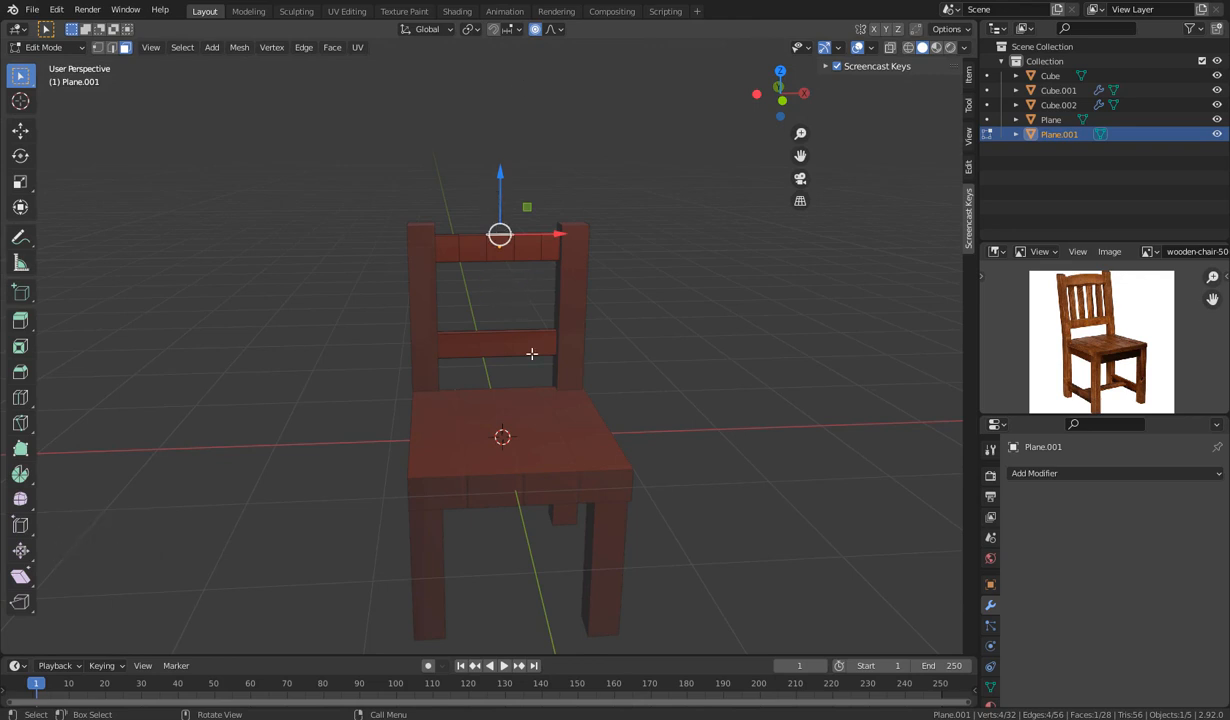
key(g)
key(z)
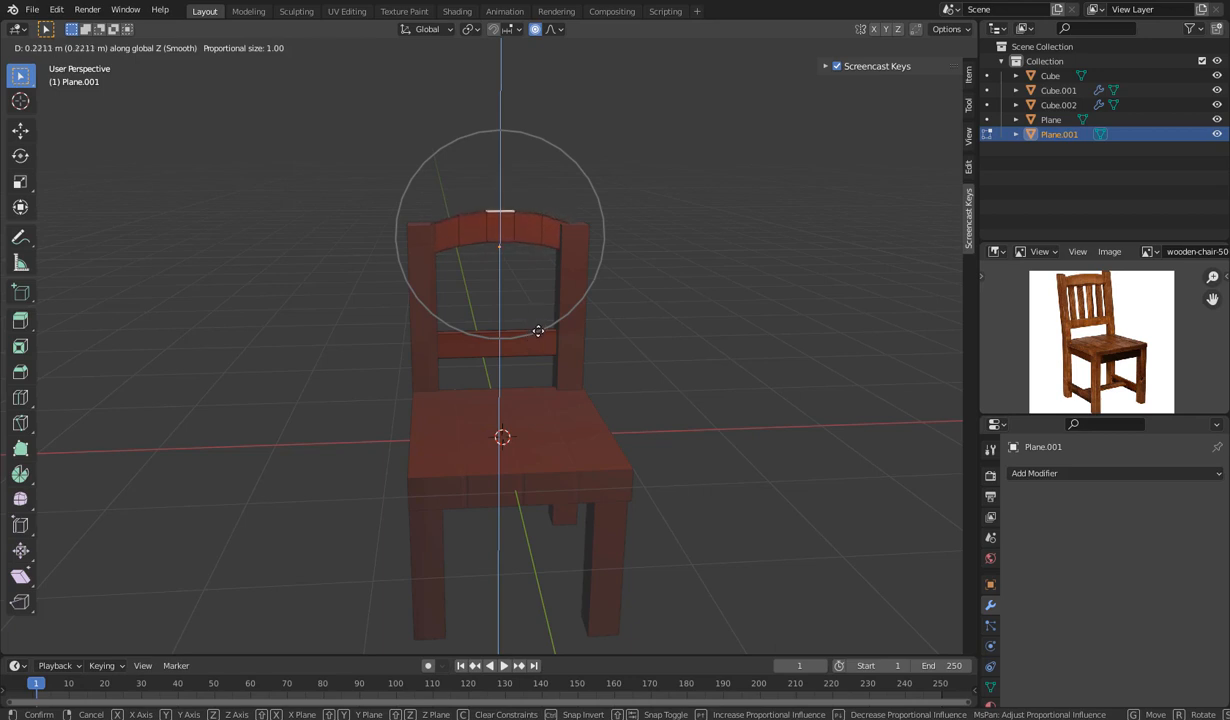
scroll(535, 327, up, 3)
scroll(538, 331, up, 1)
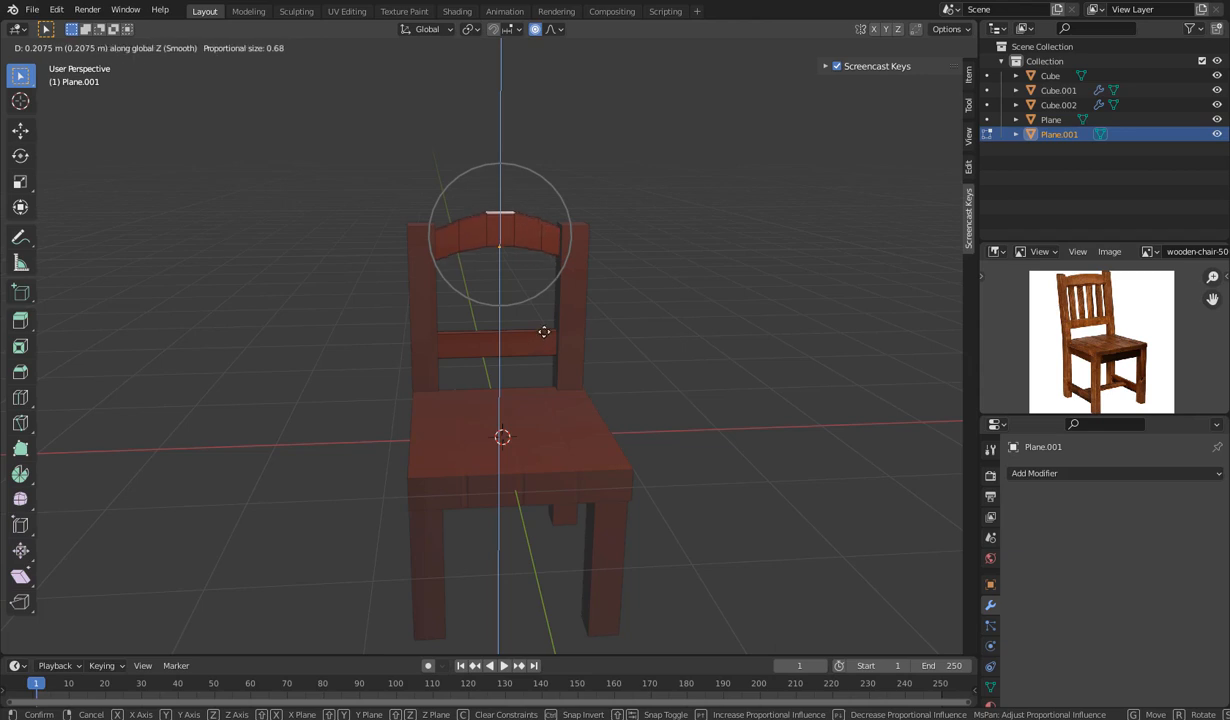
scroll(544, 339, down, 2)
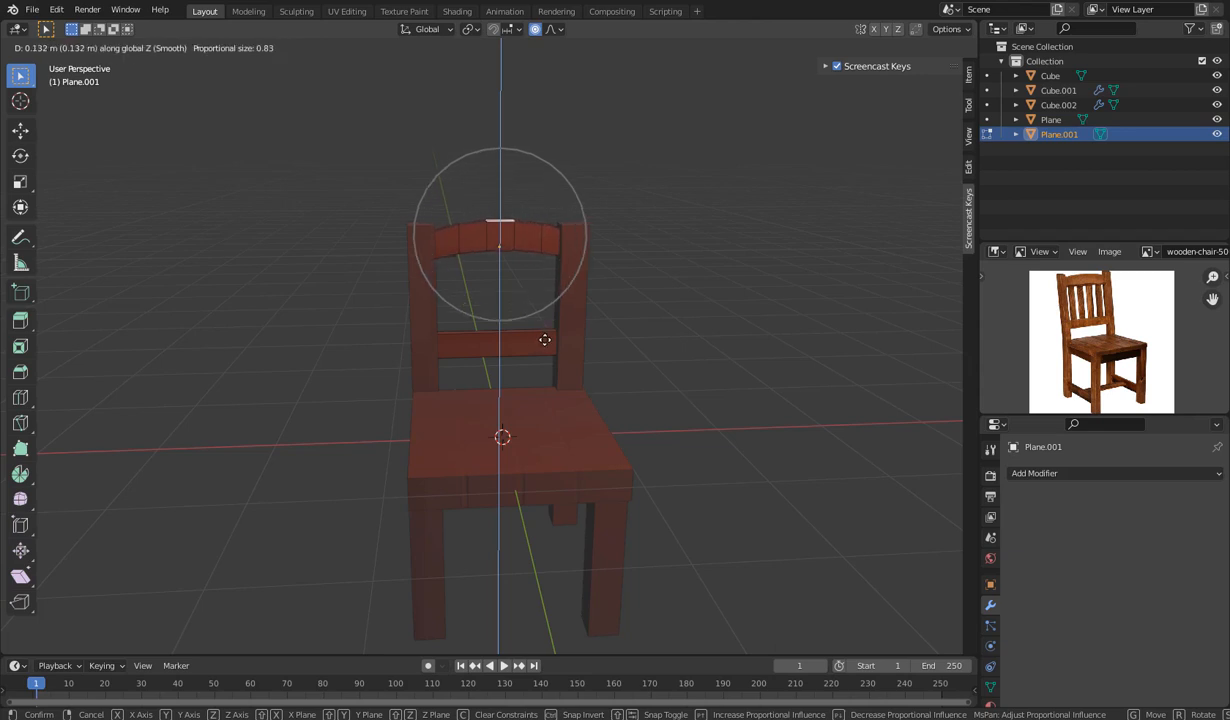
scroll(544, 339, up, 1)
scroll(544, 339, down, 1)
scroll(544, 339, up, 2)
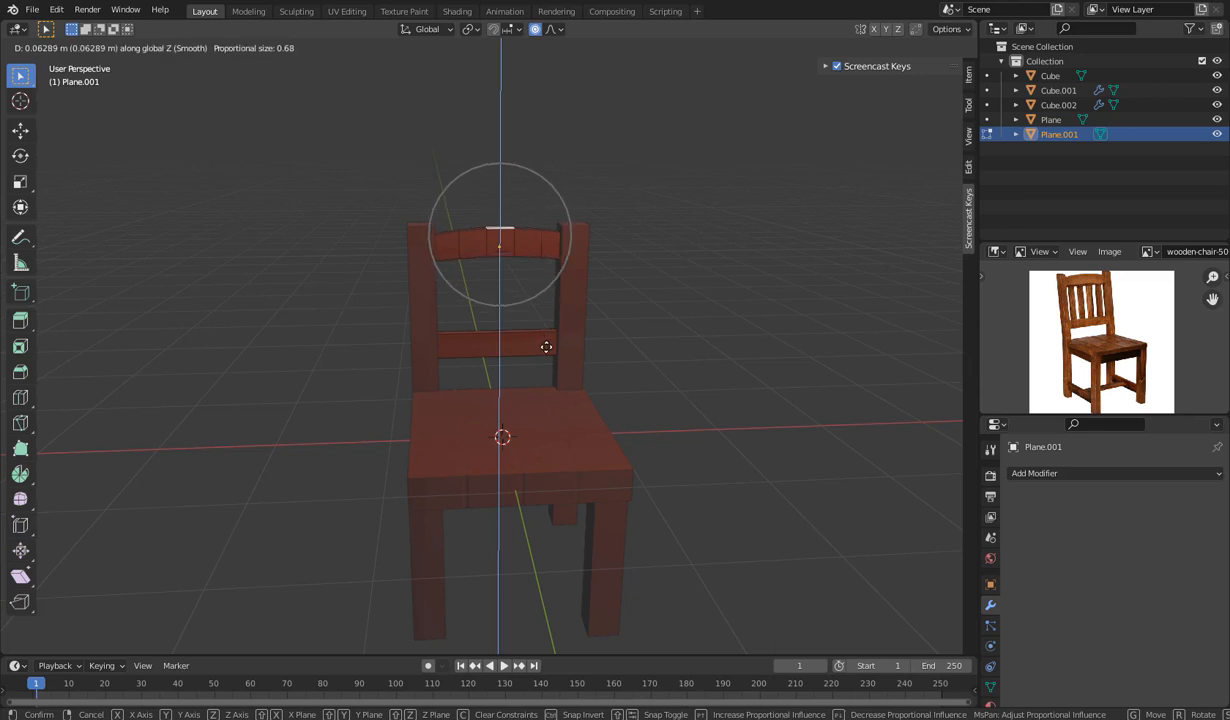
scroll(548, 339, up, 1)
scroll(548, 339, down, 3)
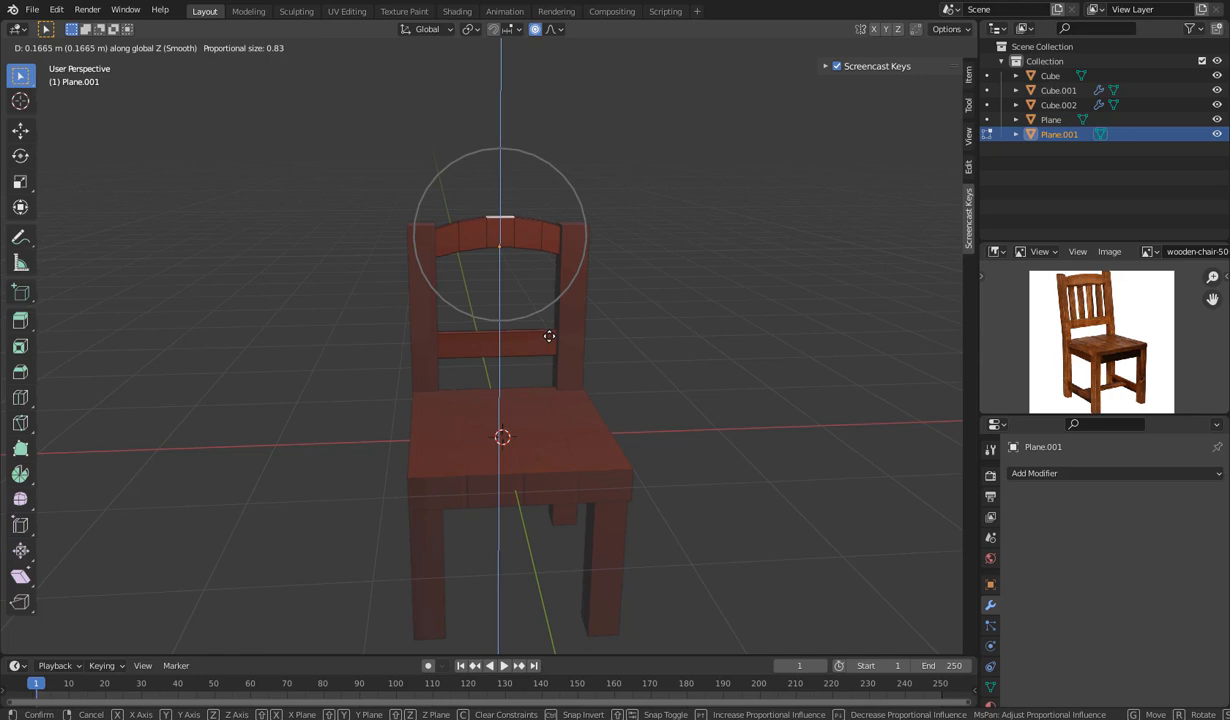
click(550, 339)
mouse_move(575, 370)
middle_down()
mouse_move(708, 393)
mouse_move(736, 420)
mouse_move(577, 387)
middle_up()
middle_click(575, 387)
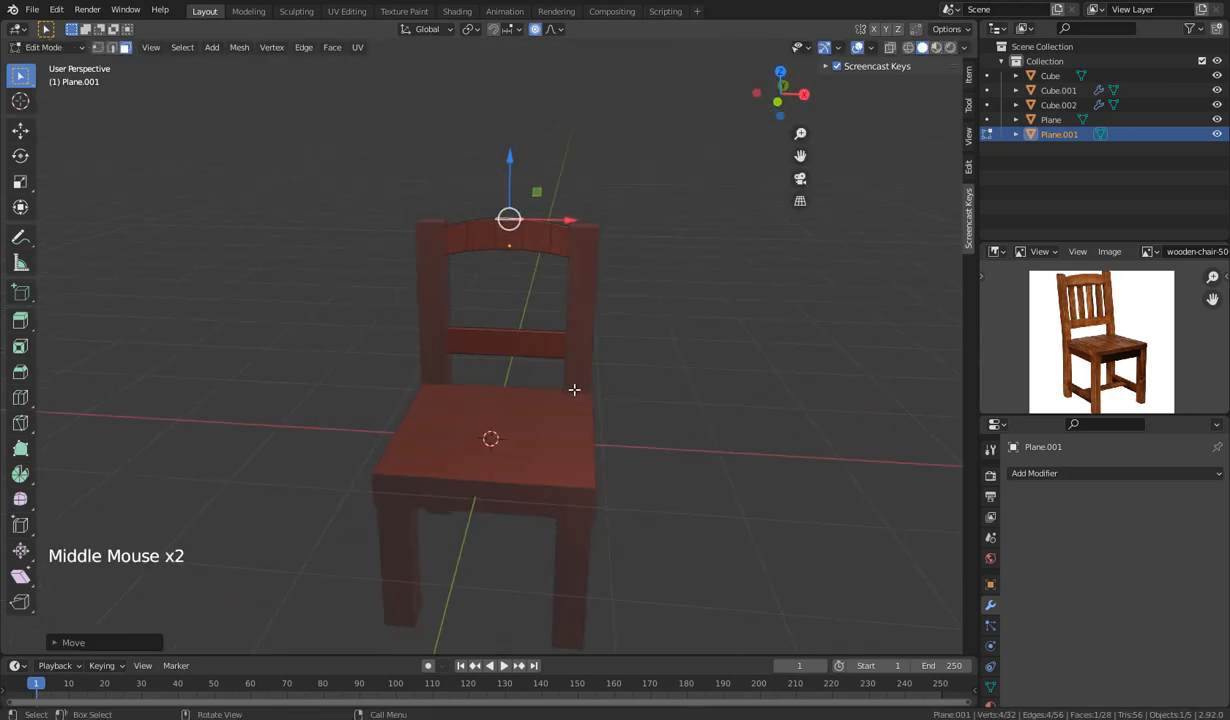
Leave mesh editing and shift both backrest rails slightly along Z as one object.
key(Tab)
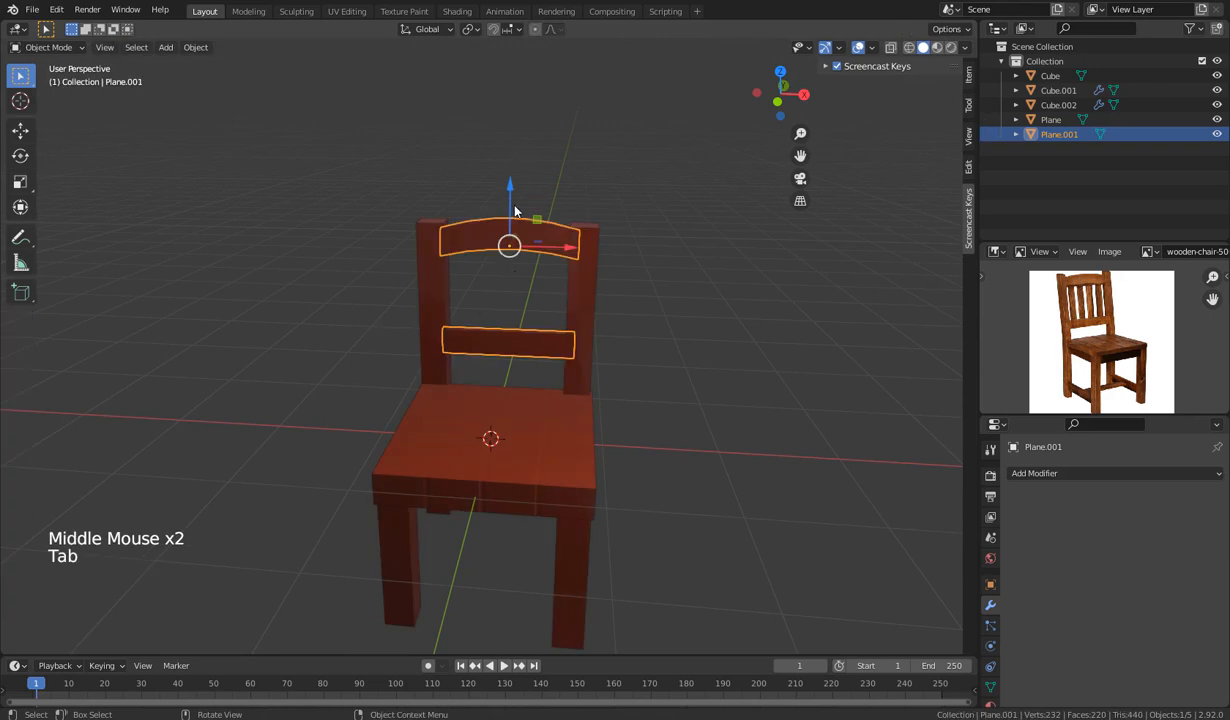
drag(509, 186, 500, 216)
middle_drag(500, 216, 528, 357)
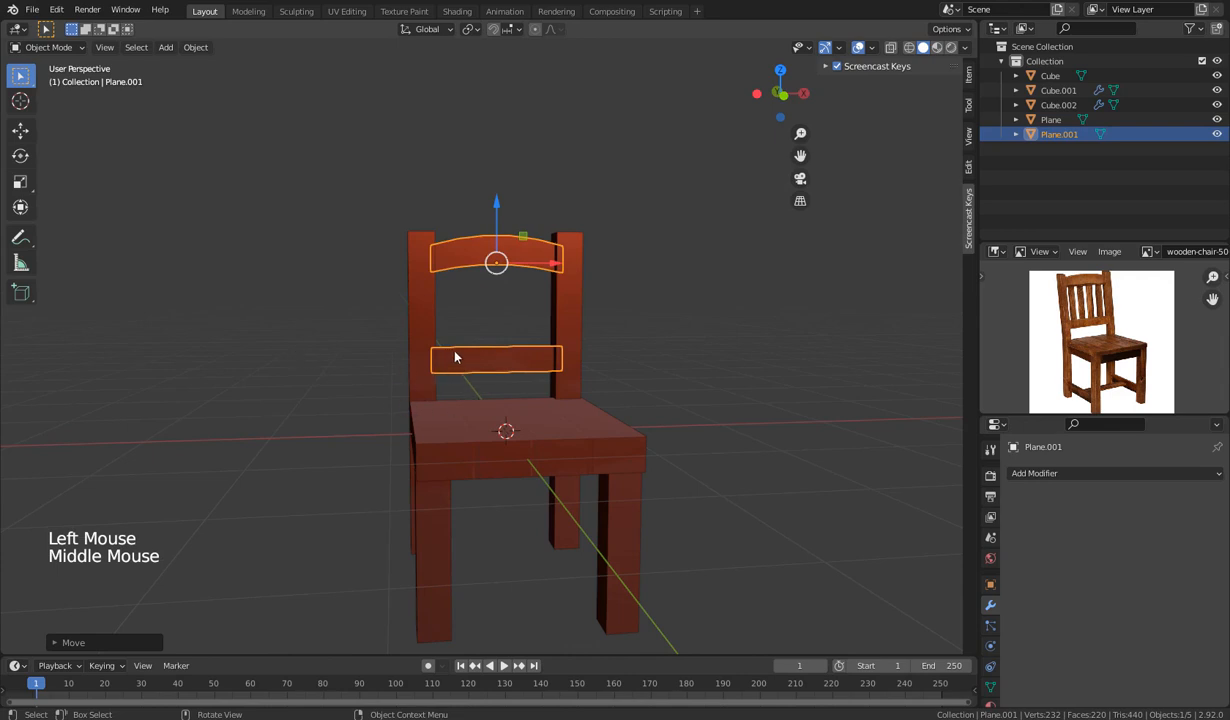
Select all geometry linked to the lower rail, view the selection's delimit options, and clear the selection.
key(Tab)
middle_drag(692, 349, 728, 368)
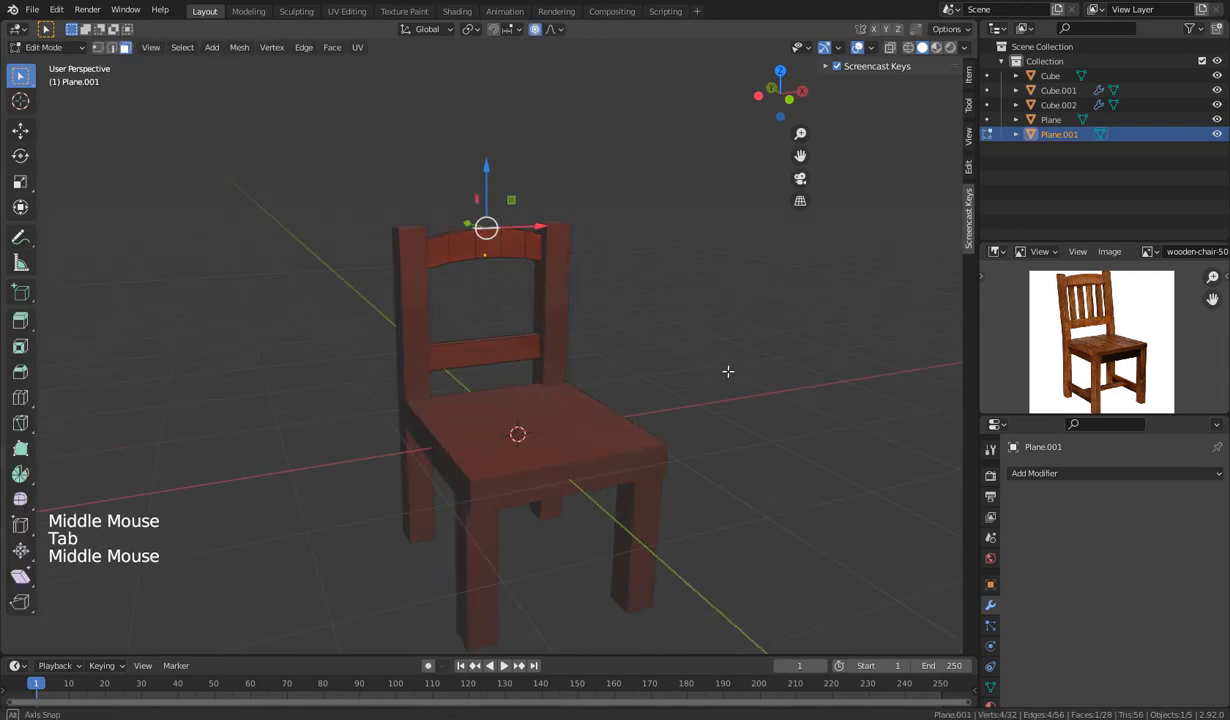
click(504, 355)
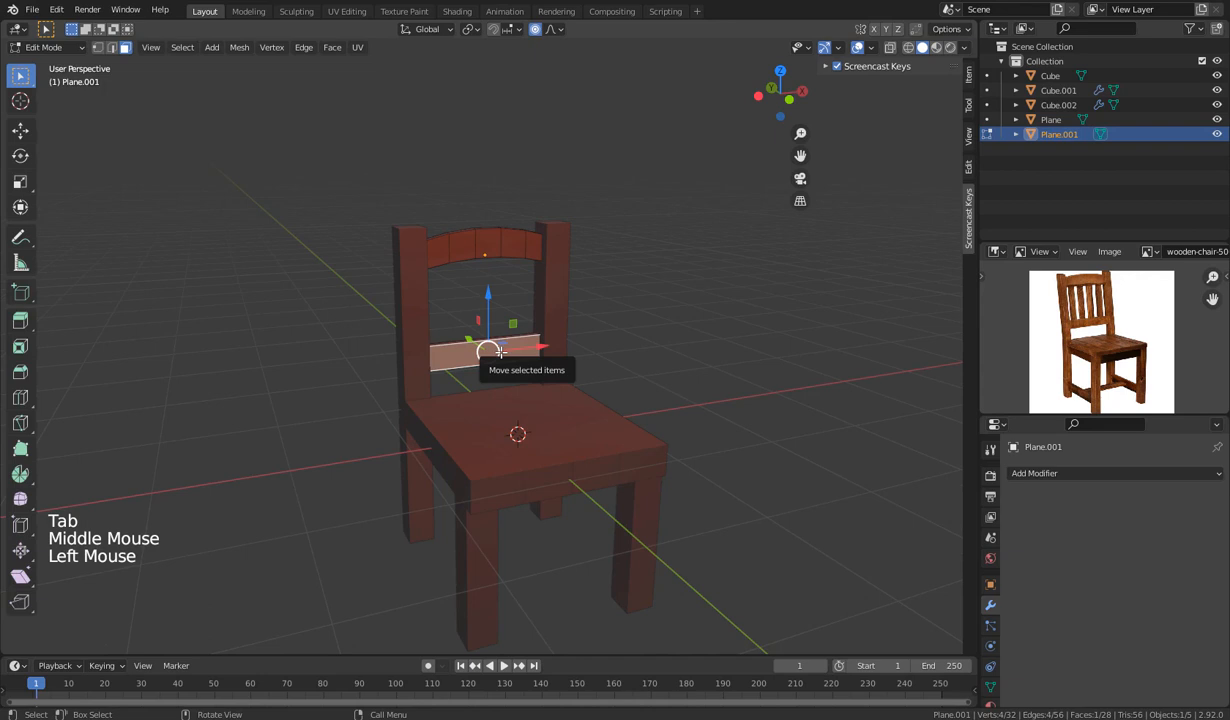
key(ctrl)
key(ctrl+l)
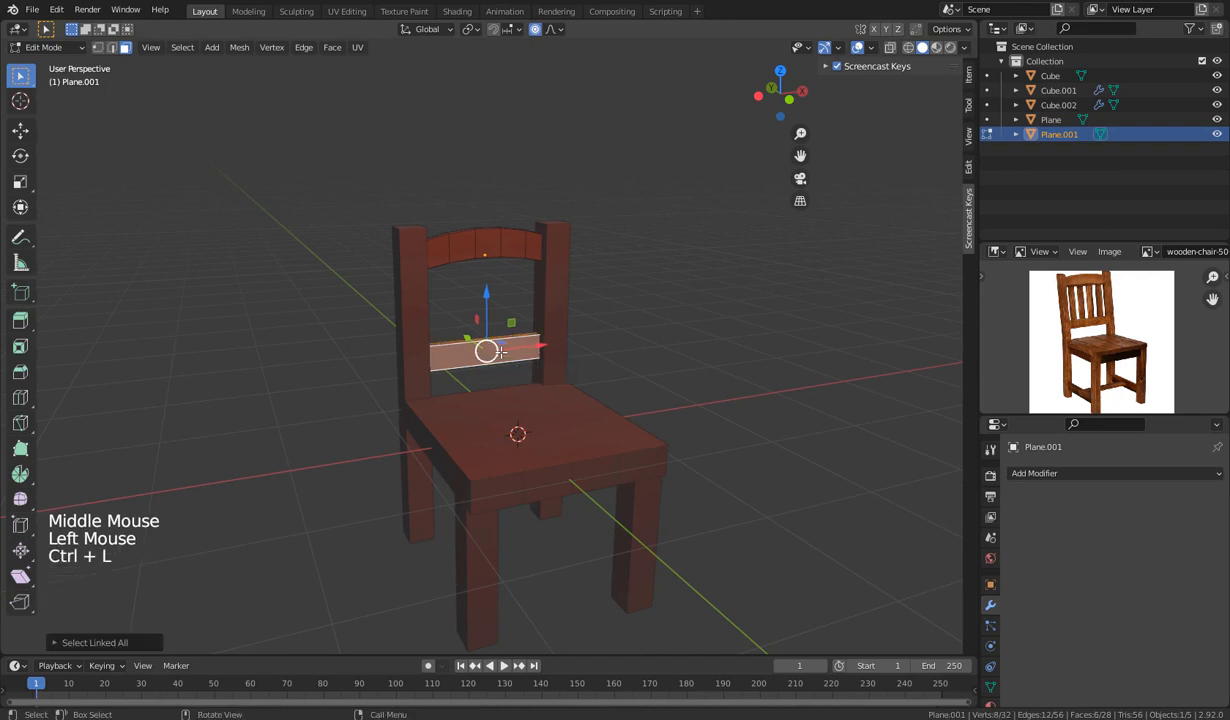
click(56, 642)
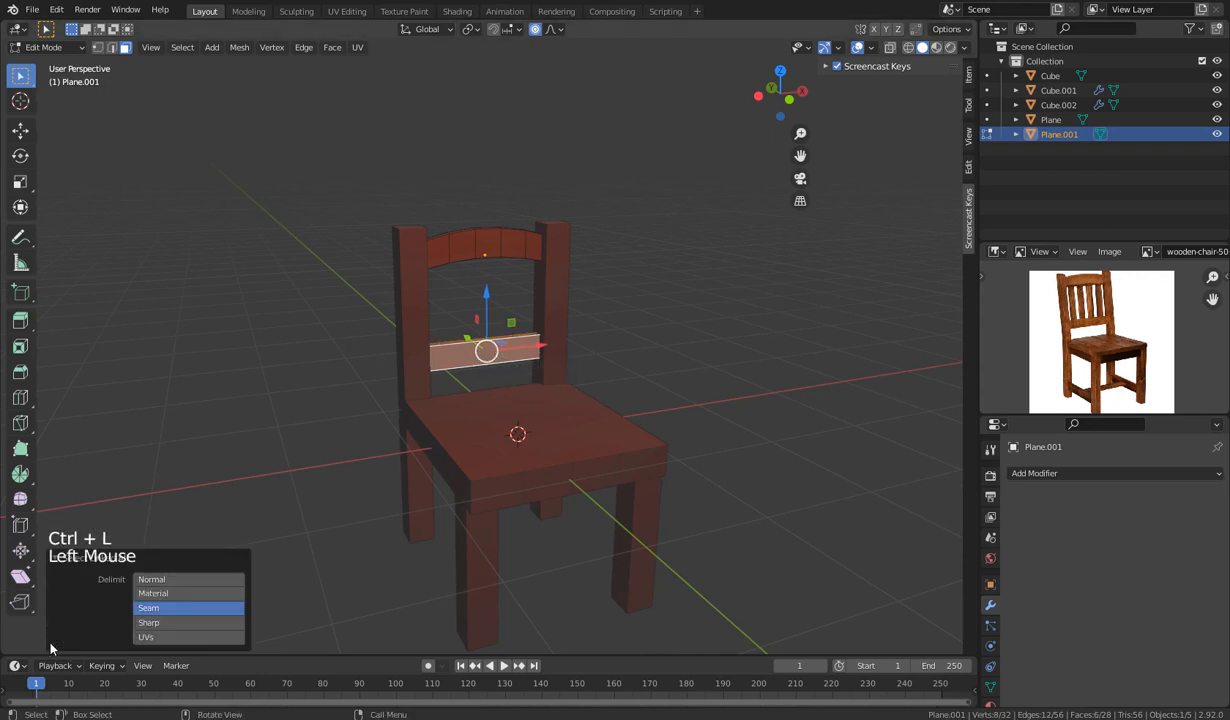
click(52, 552)
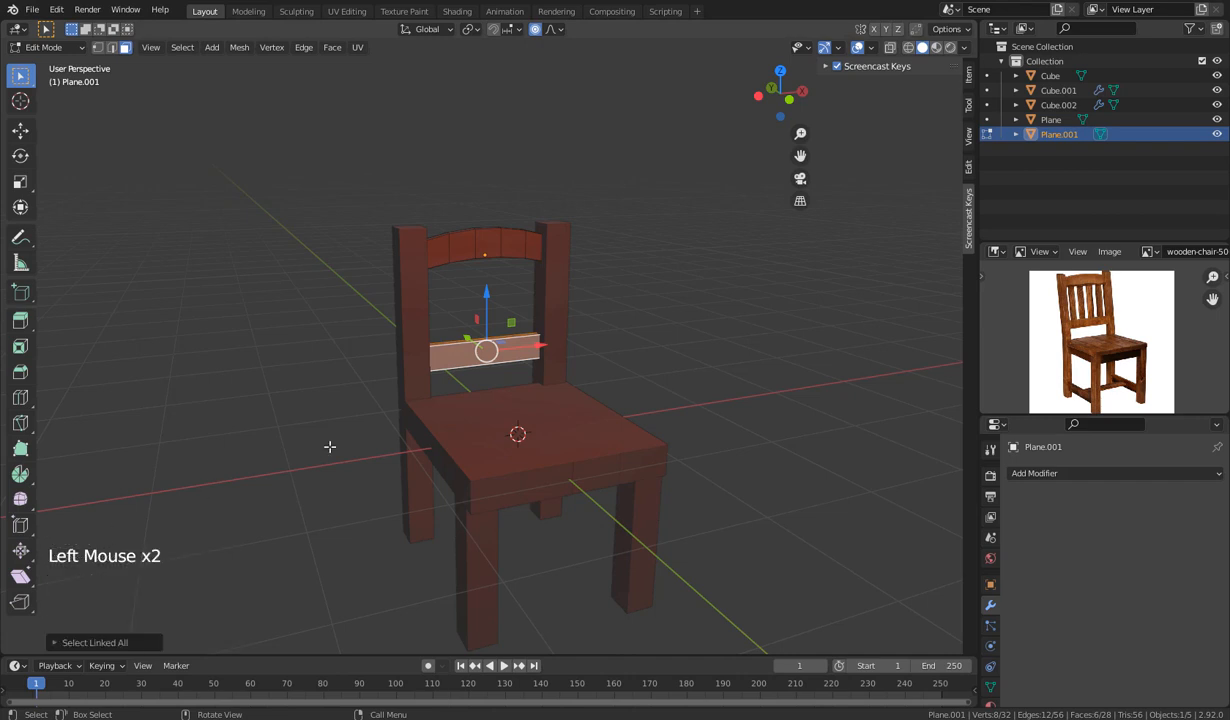
click(477, 358)
key(ctrl+l)
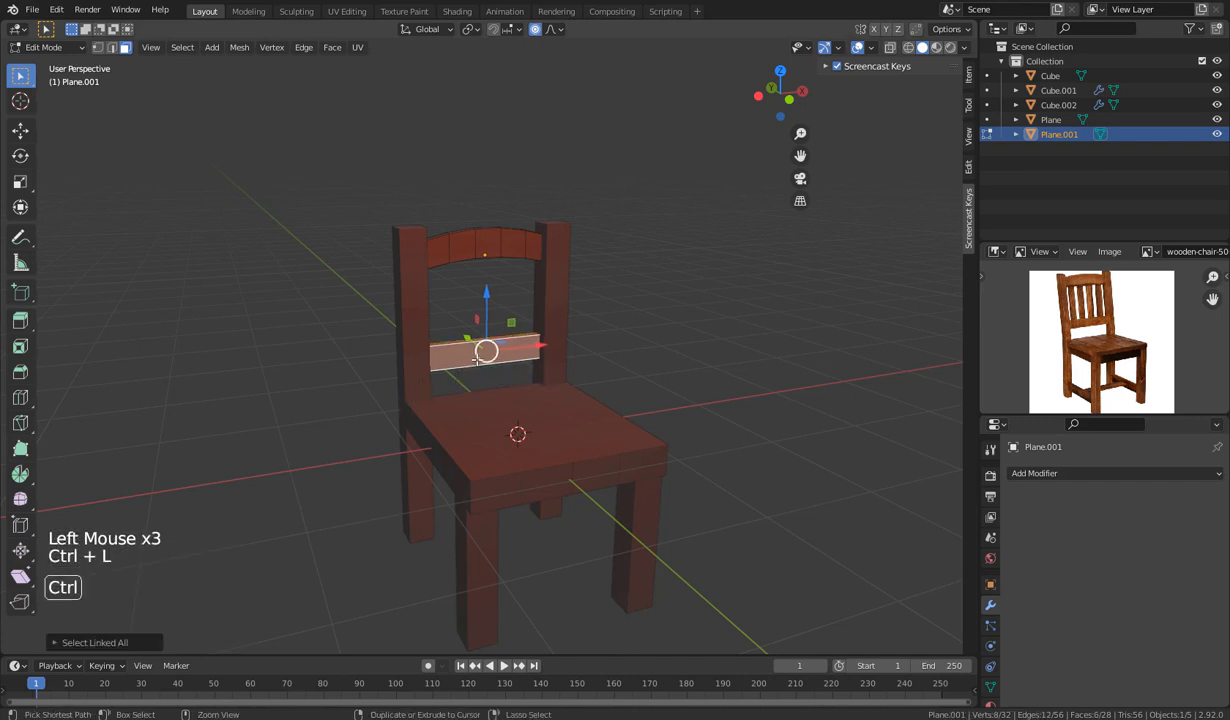
click(743, 322)
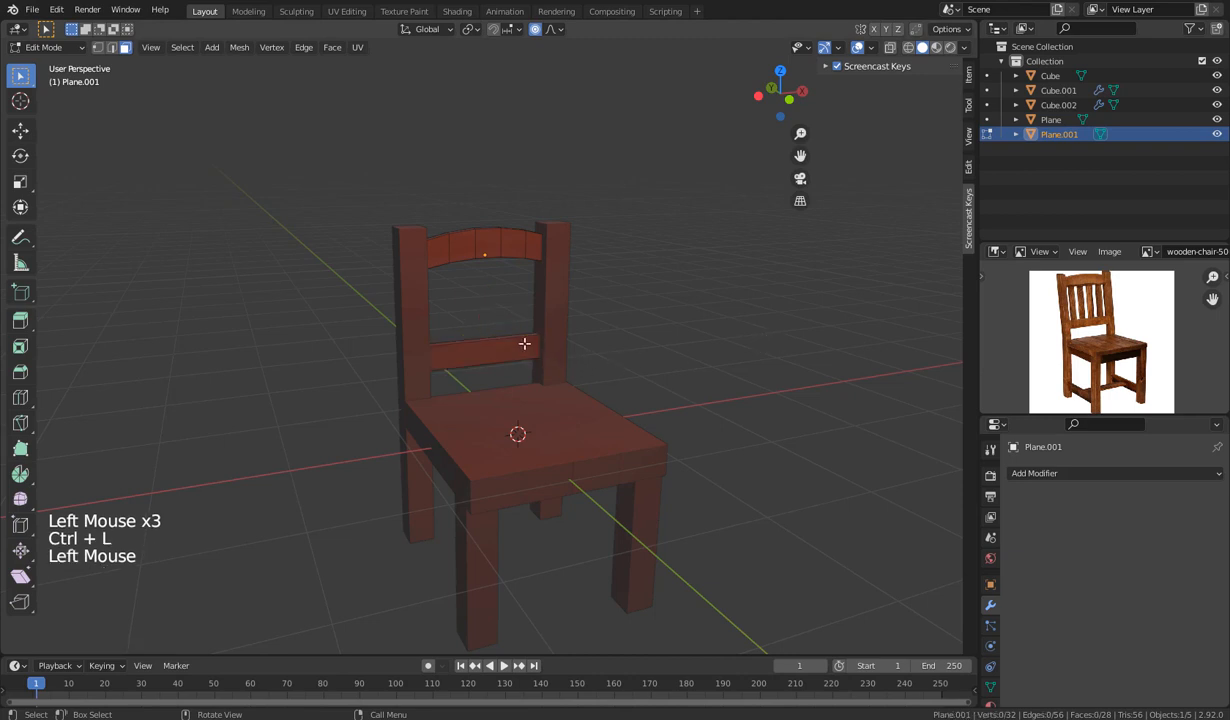
Try selecting the whole lower rail, a single top rail face and all faces, ending with nothing selected.
key(l)
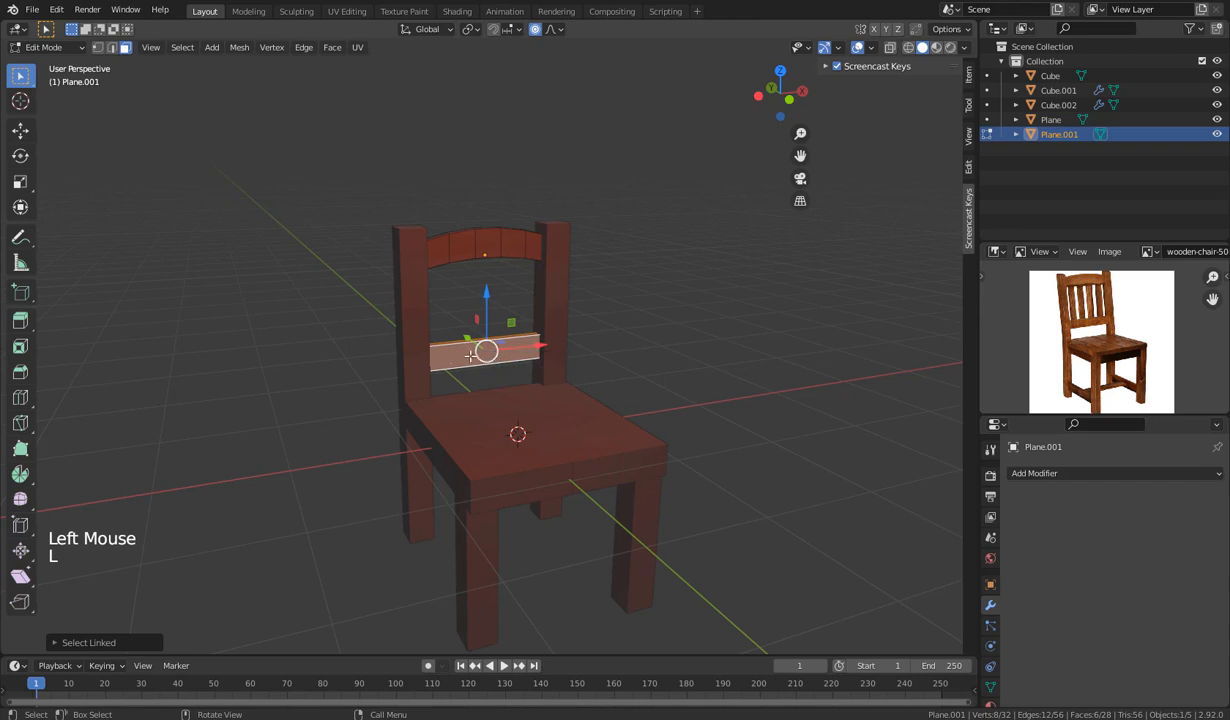
middle_drag(487, 350, 351, 376)
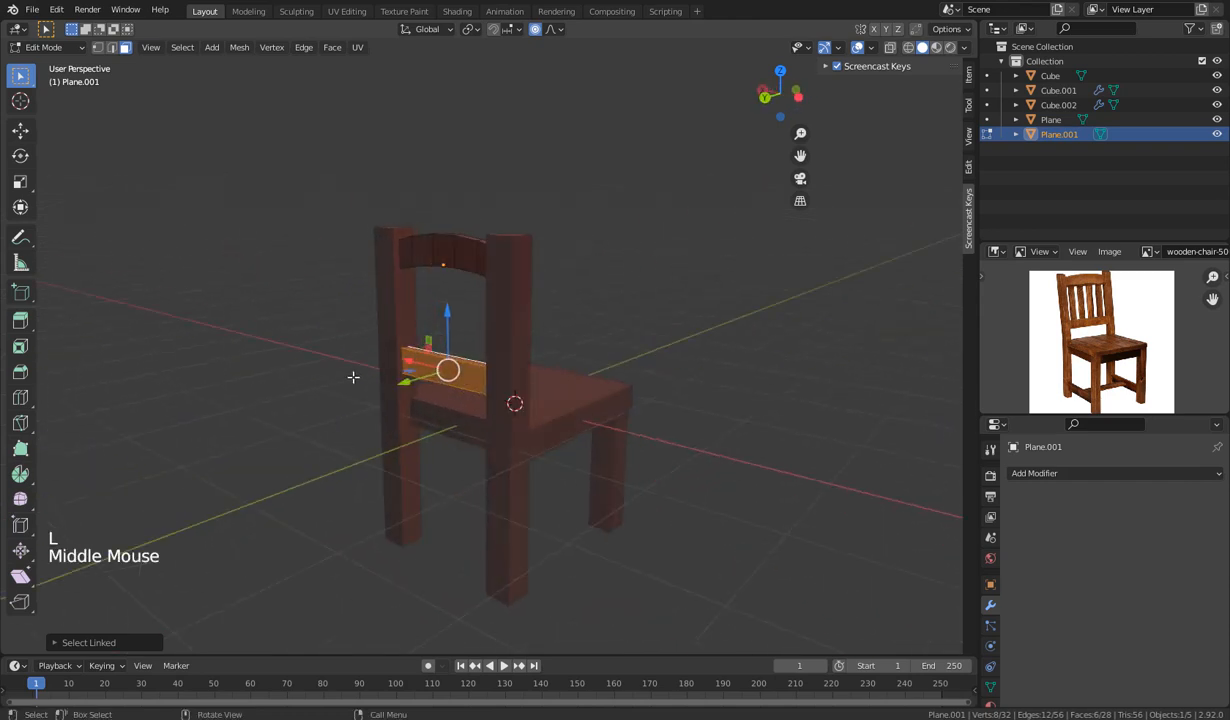
middle_drag(455, 416, 236, 380)
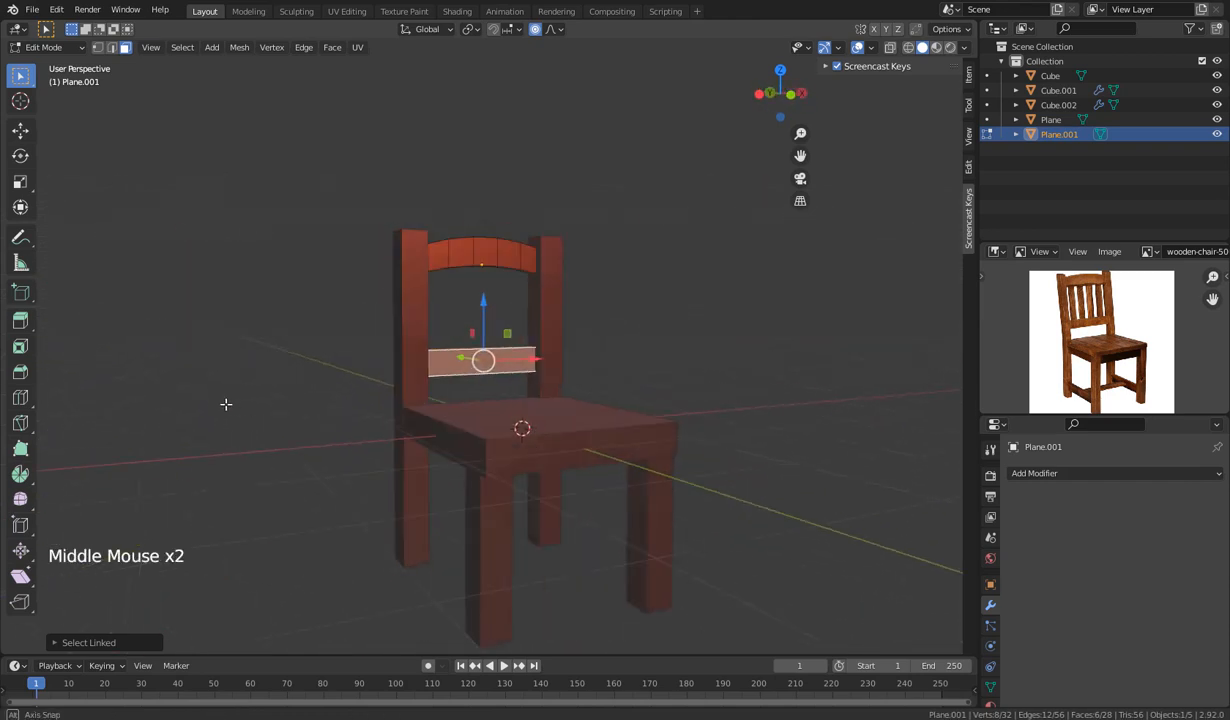
click(463, 252)
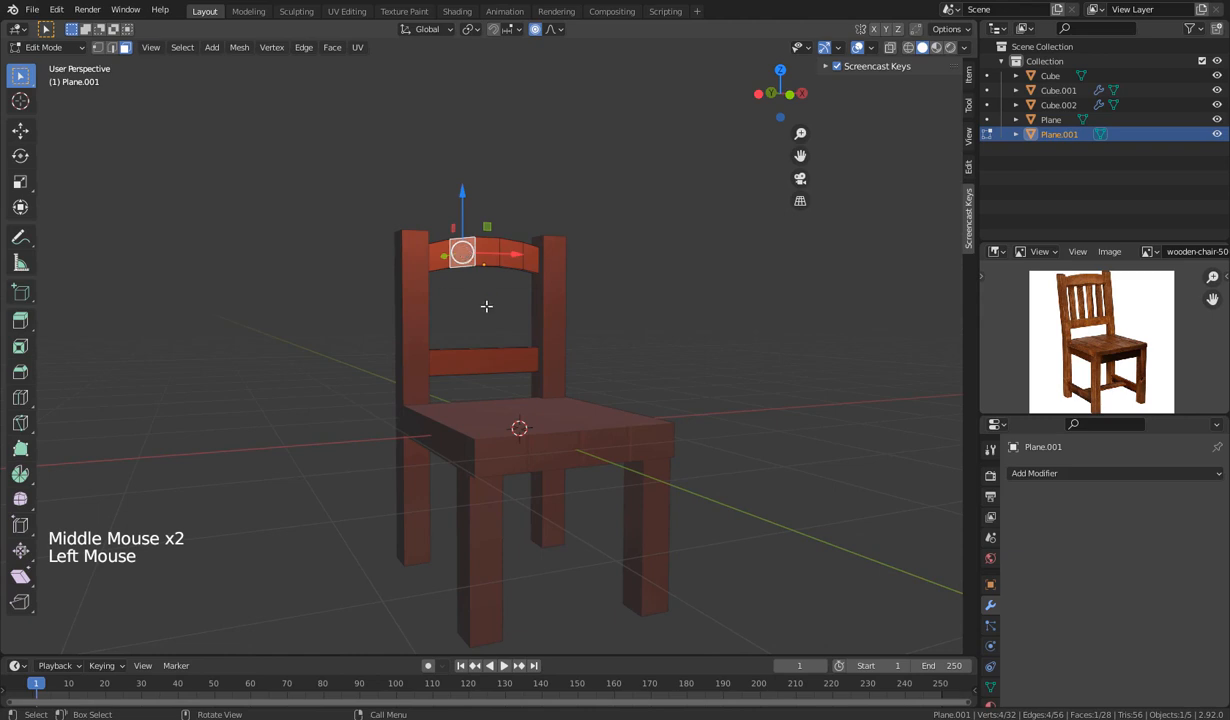
key(a)
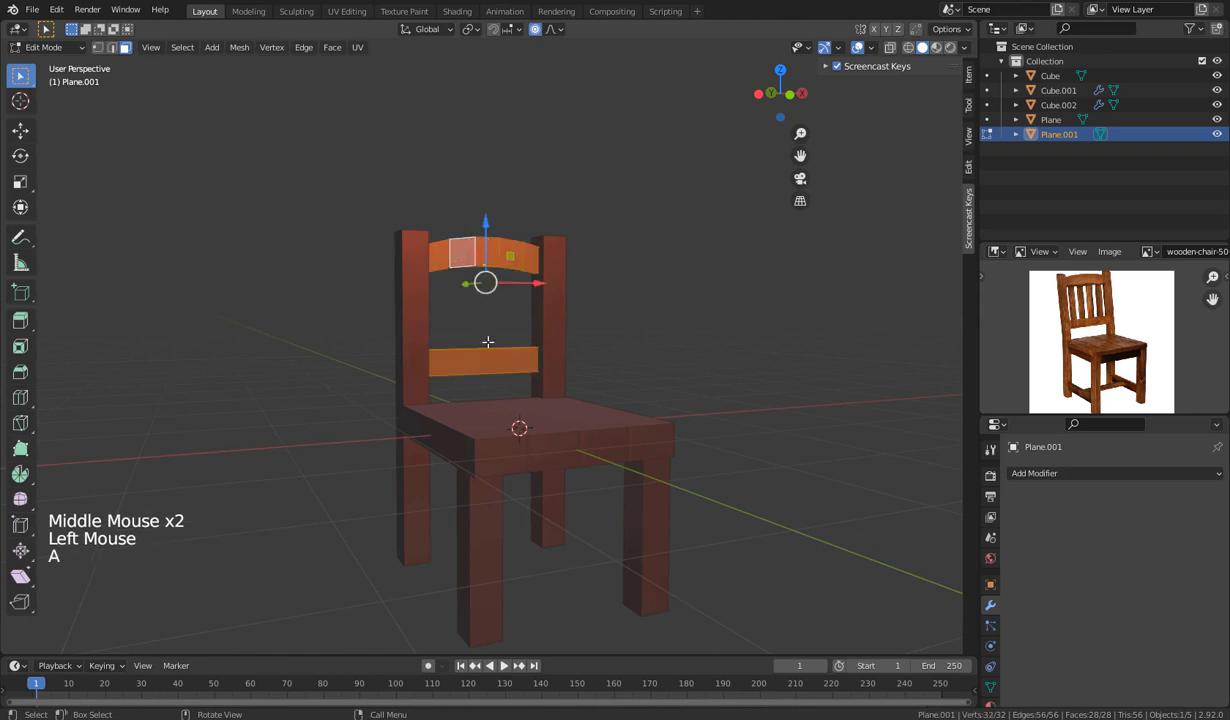
click(487, 368)
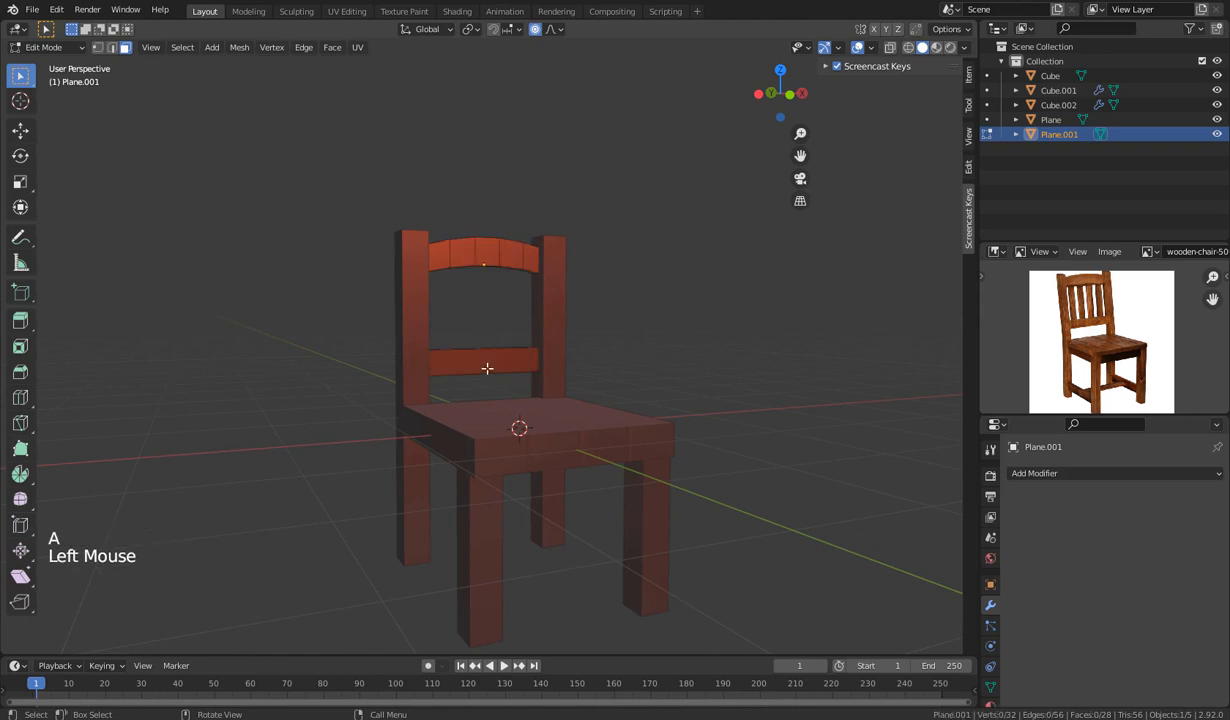
Select the lower rail's entire linked geometry, raise it slightly along Z, and turn proportional editing off.
key(l)
mouse_move(480, 360)
middle_down()
mouse_move(502, 409)
mouse_move(470, 343)
middle_up()
click(475, 346)
click(475, 346)
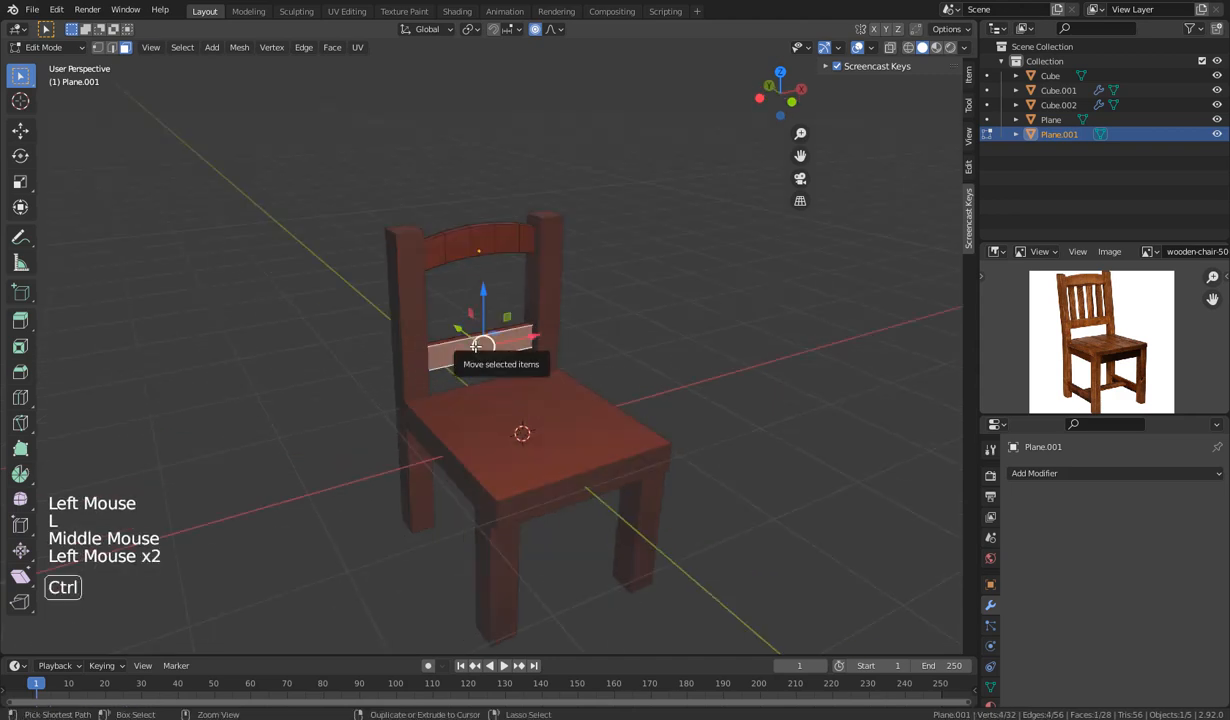
key(ctrl+l)
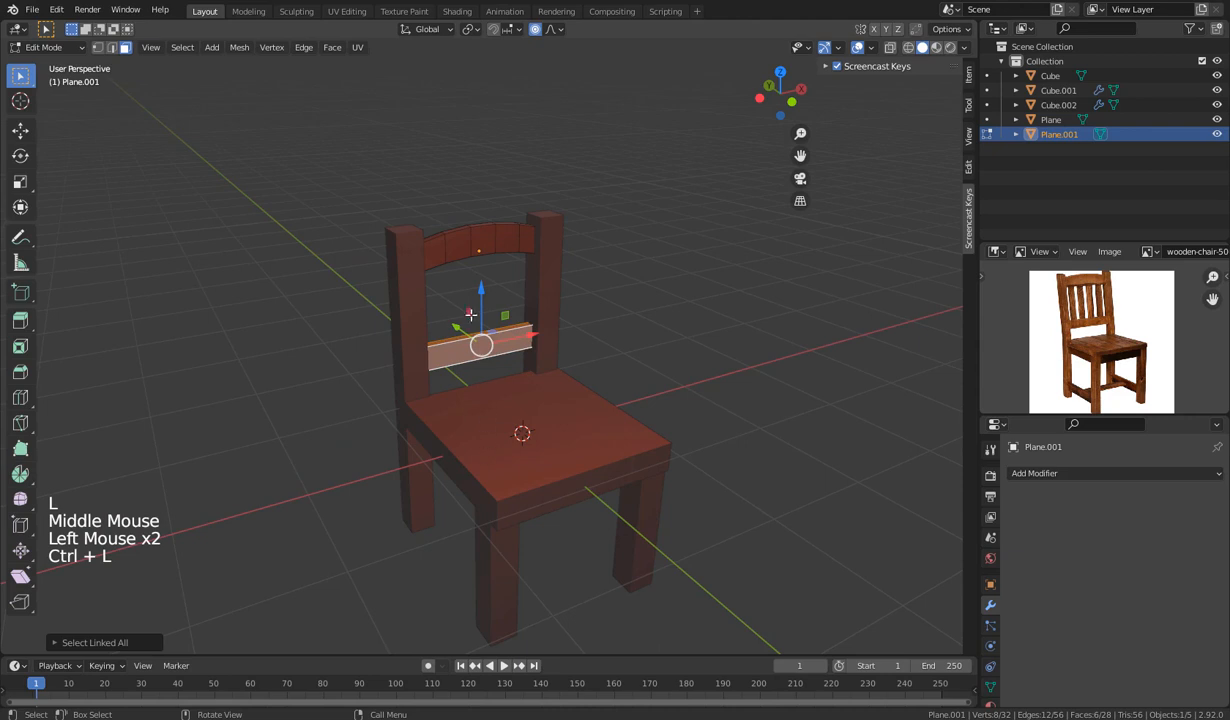
mouse_move(479, 289)
mouse_down()
mouse_move(478, 272)
mouse_move(479, 290)
mouse_up()
middle_drag(479, 290, 494, 370)
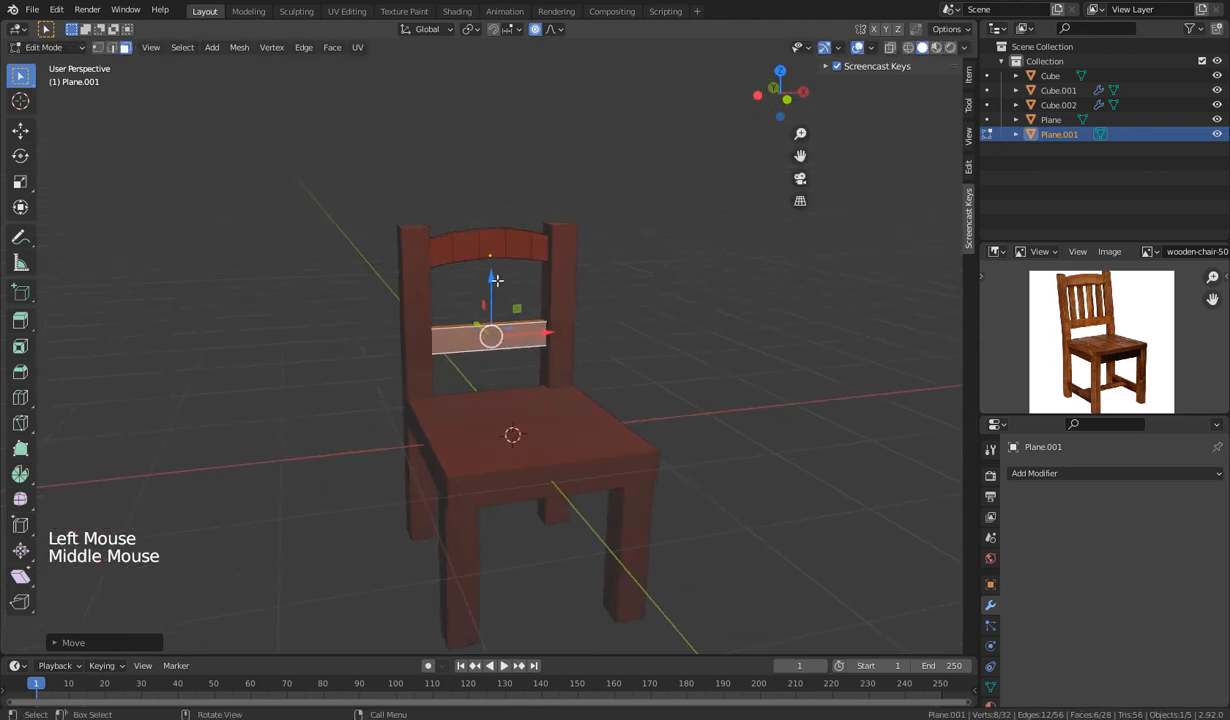
drag(493, 276, 491, 268)
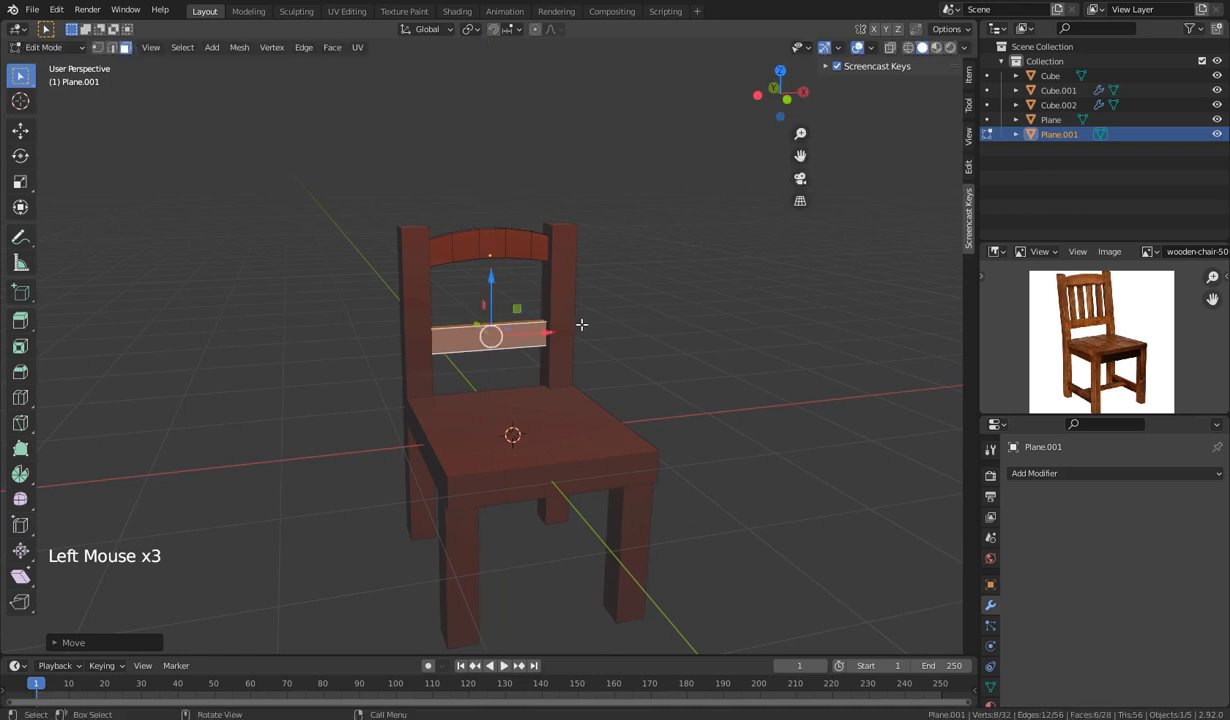
Return to Object Mode, deselect everything, and select the backrest rails object.
key(Tab)
scroll(539, 364, down, 2)
mouse_move(545, 366)
middle_down()
mouse_move(578, 370)
mouse_move(600, 342)
mouse_move(461, 338)
mouse_move(563, 318)
mouse_move(566, 365)
mouse_move(514, 354)
mouse_move(544, 360)
middle_up()
click(600, 342)
scroll(544, 362, up, 2)
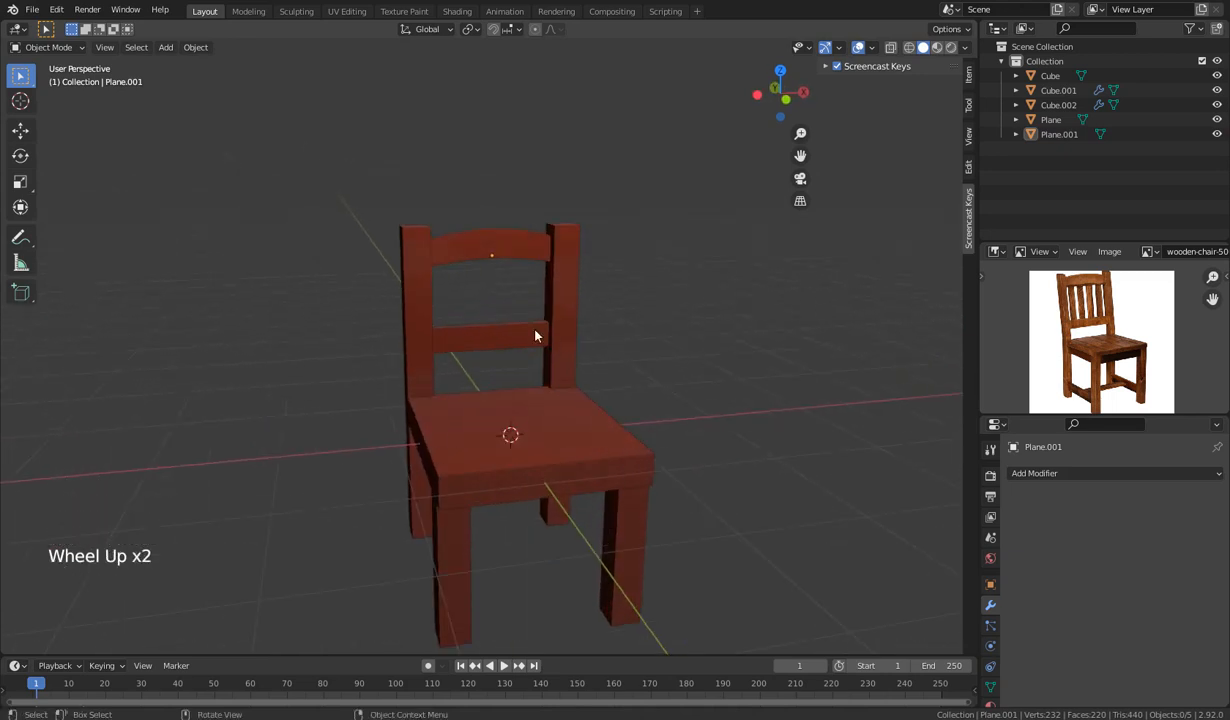
click(464, 351)
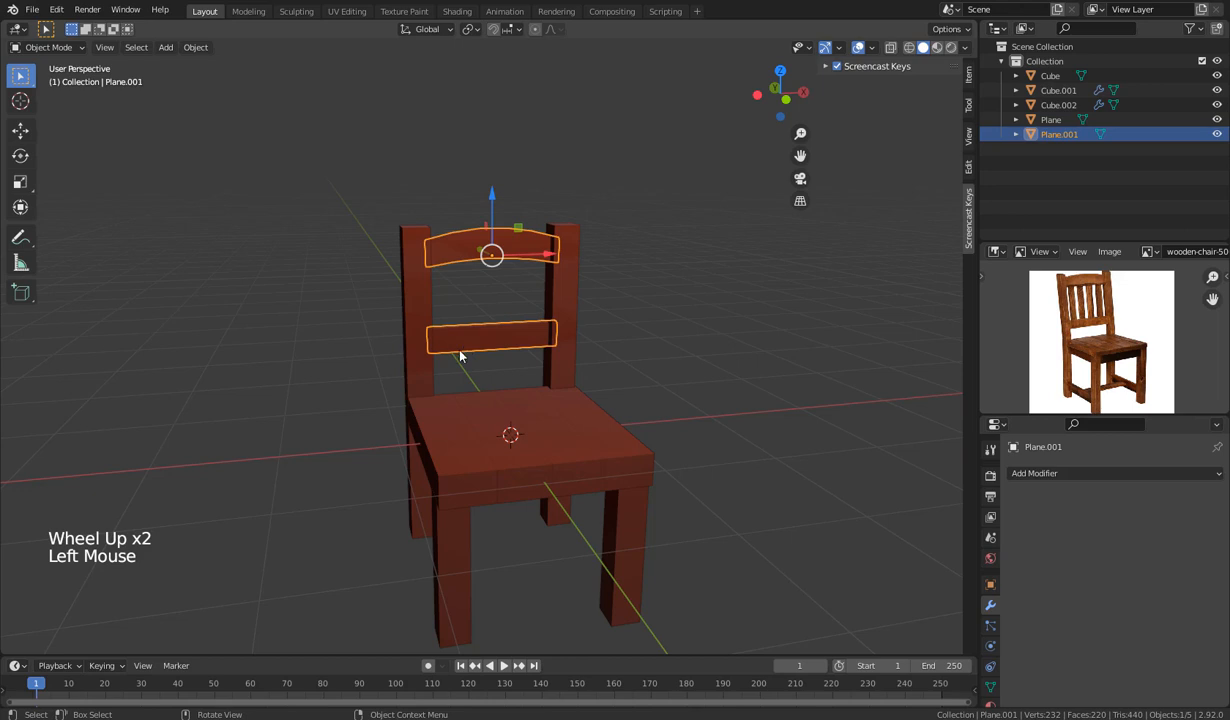
Duplicate the lower rail's linked geometry in Edit Mode and raise the copy along Z to midway between the two backrest rails.
key(Tab)
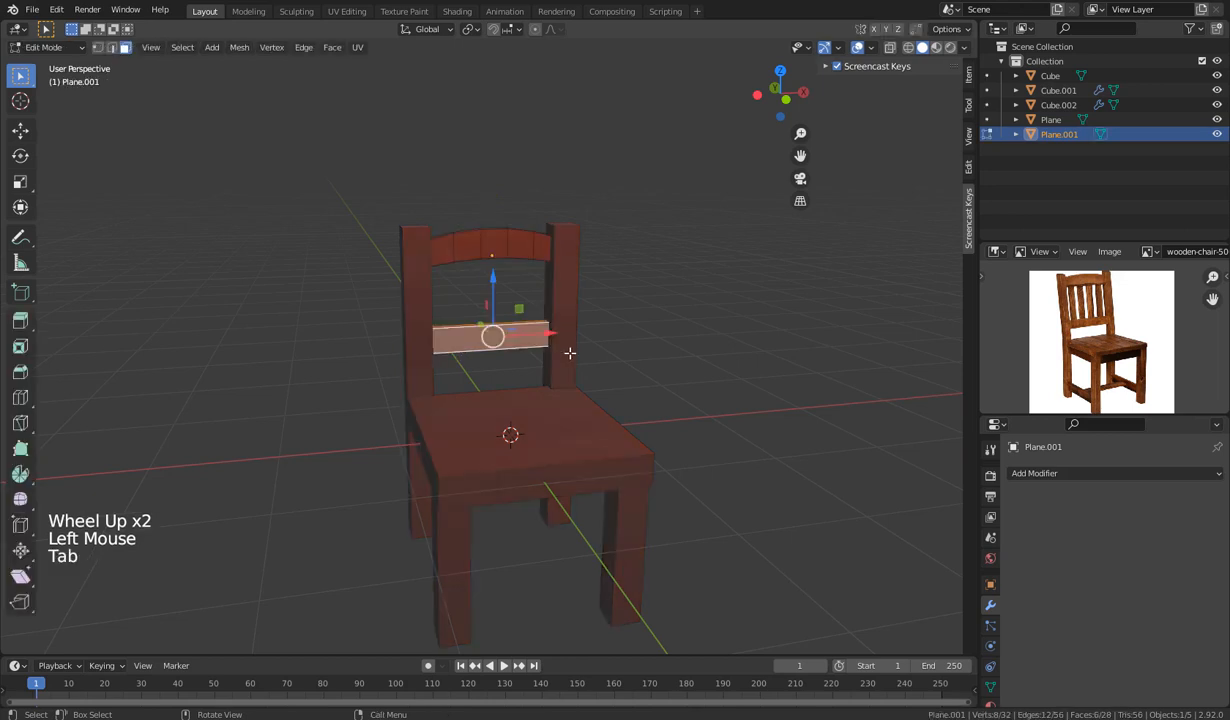
click(516, 339)
key(l)
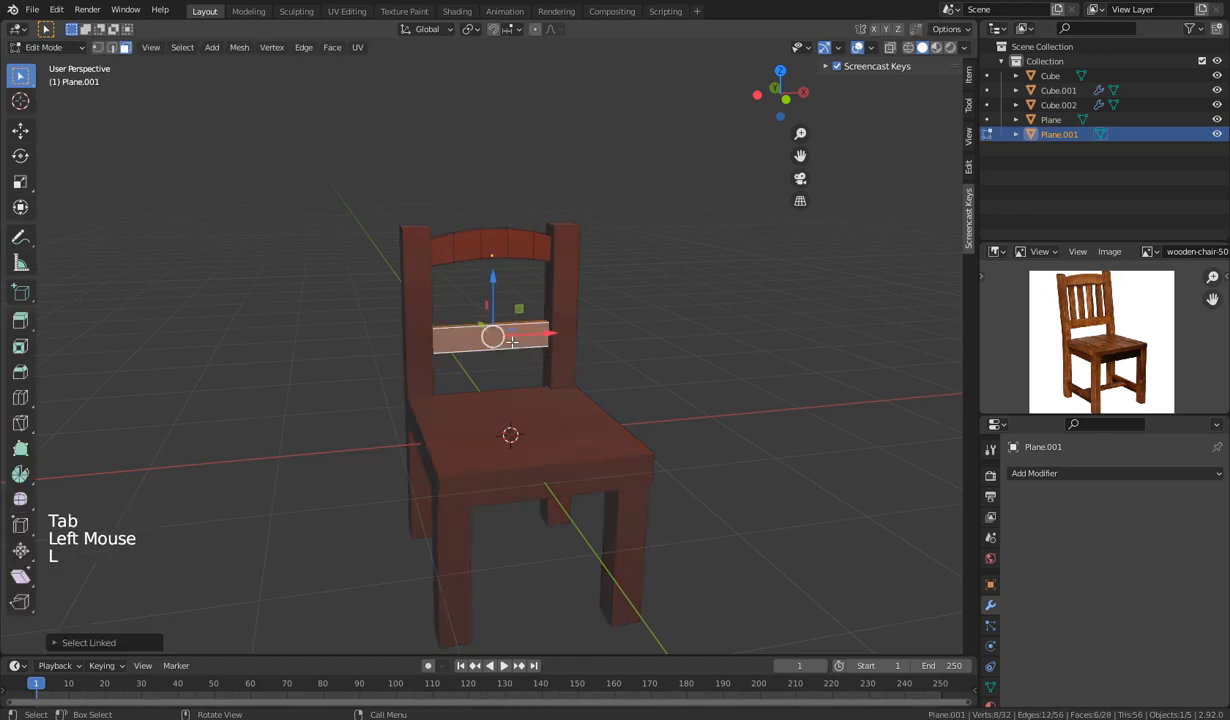
key(shift+d)
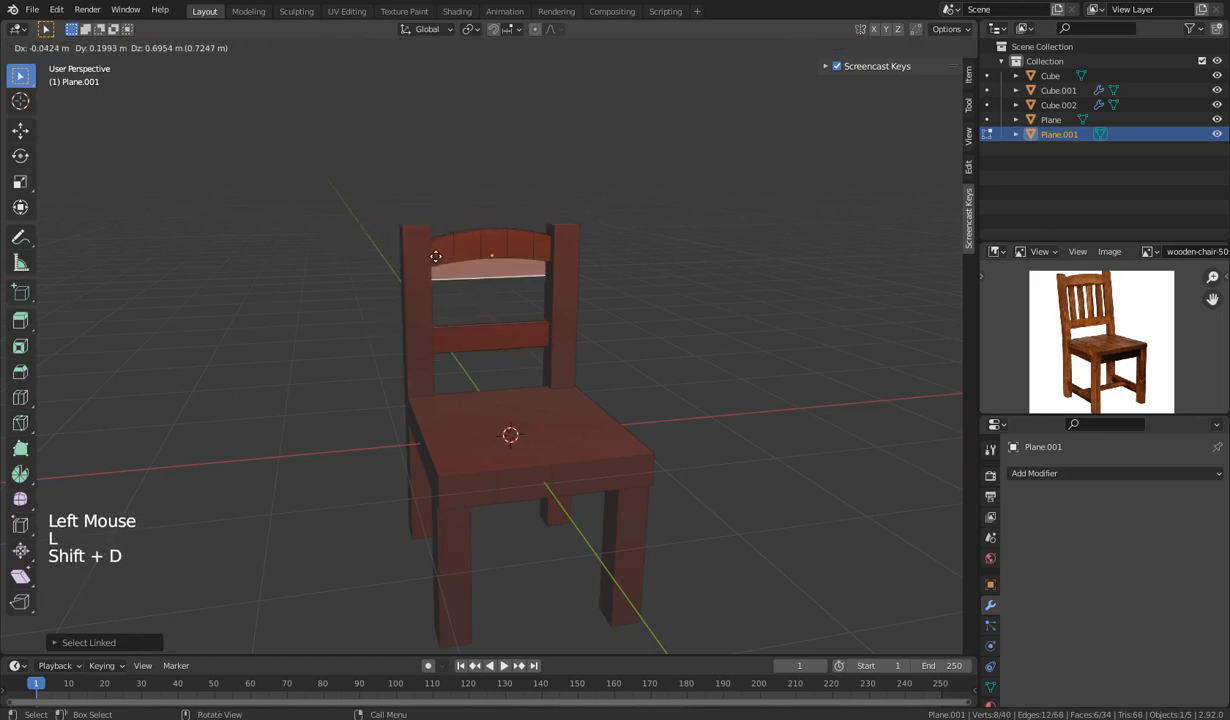
right_click(550, 283)
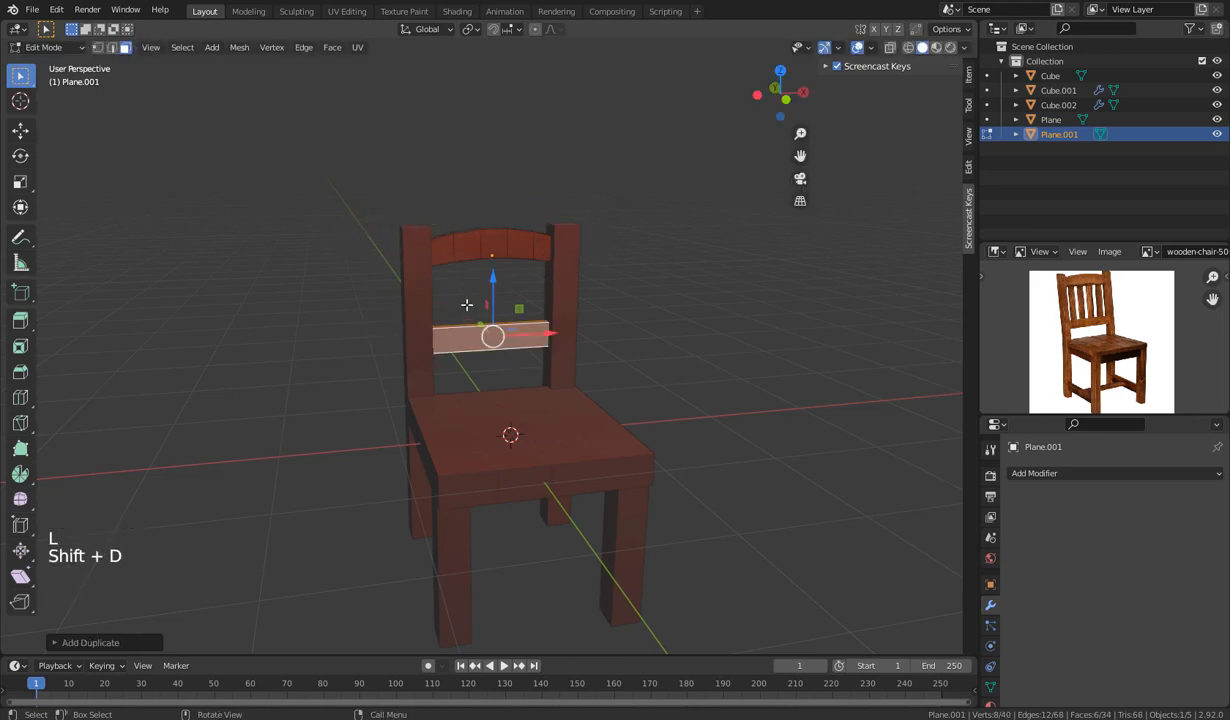
drag(494, 279, 496, 240)
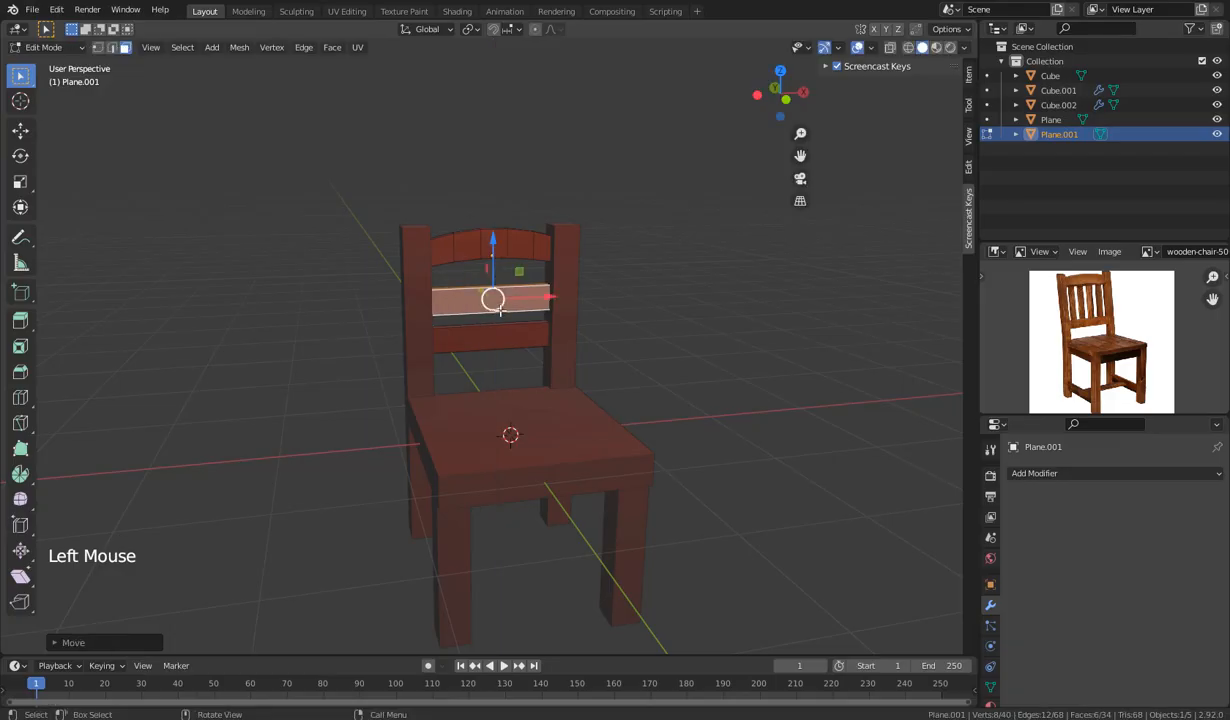
click(462, 234)
click(458, 296)
click(470, 336)
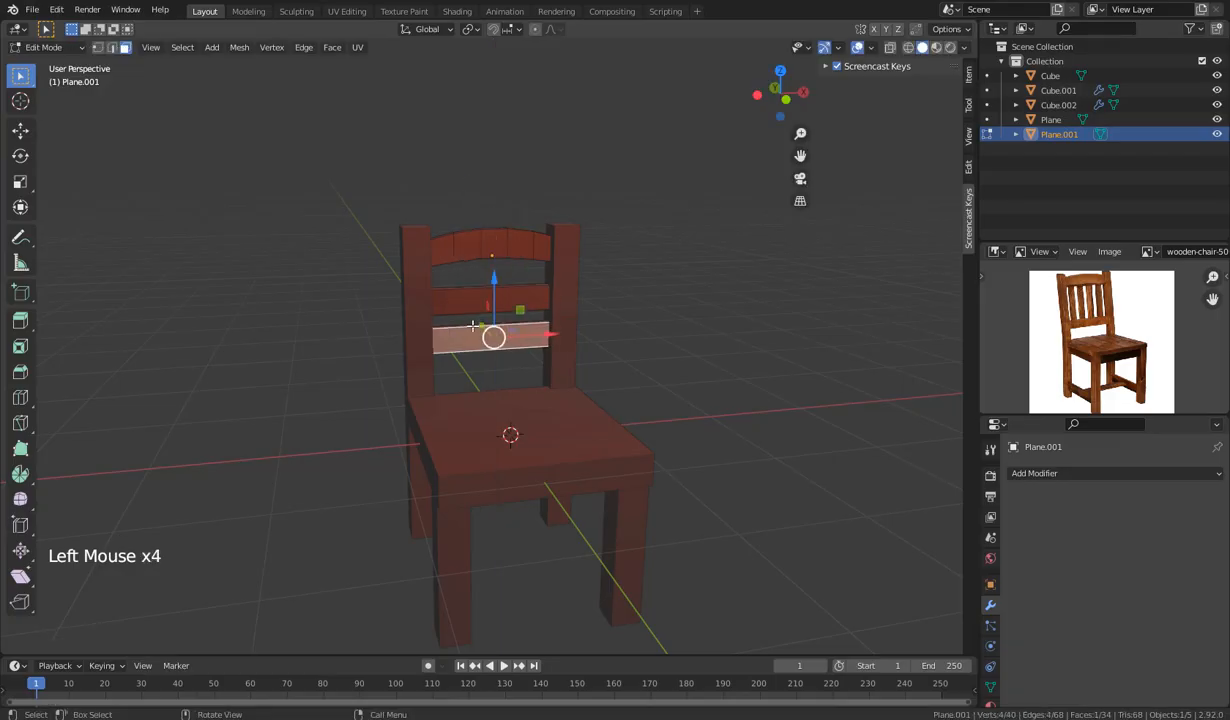
click(451, 295)
click(448, 238)
click(467, 248)
click(458, 285)
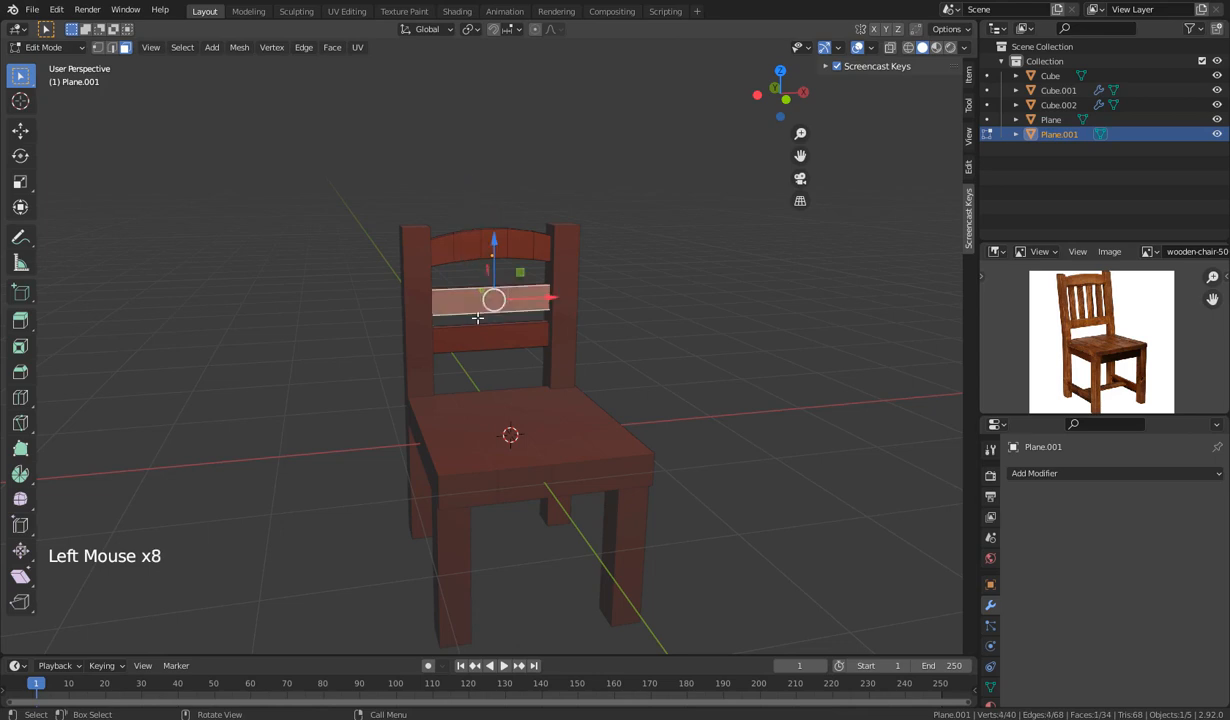
click(462, 338)
Select the middle rail's entire linked geometry and separate the selection into its own object.
click(470, 302)
key(l)
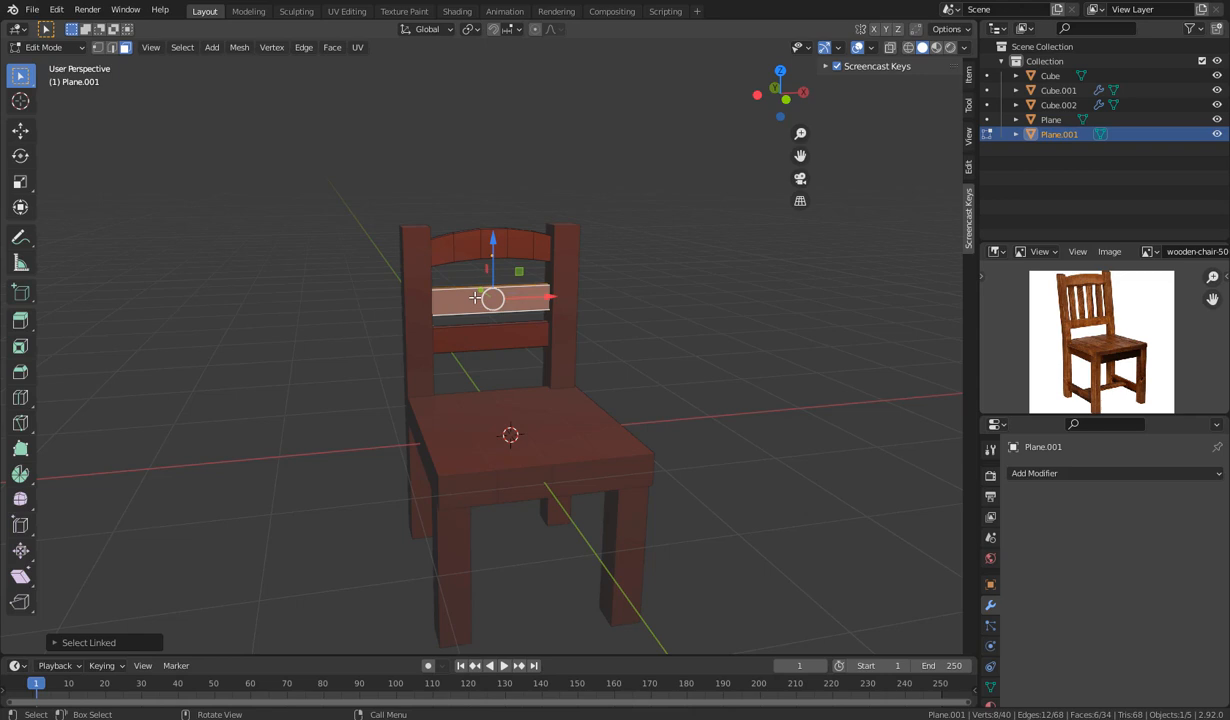
click(182, 48)
click(178, 48)
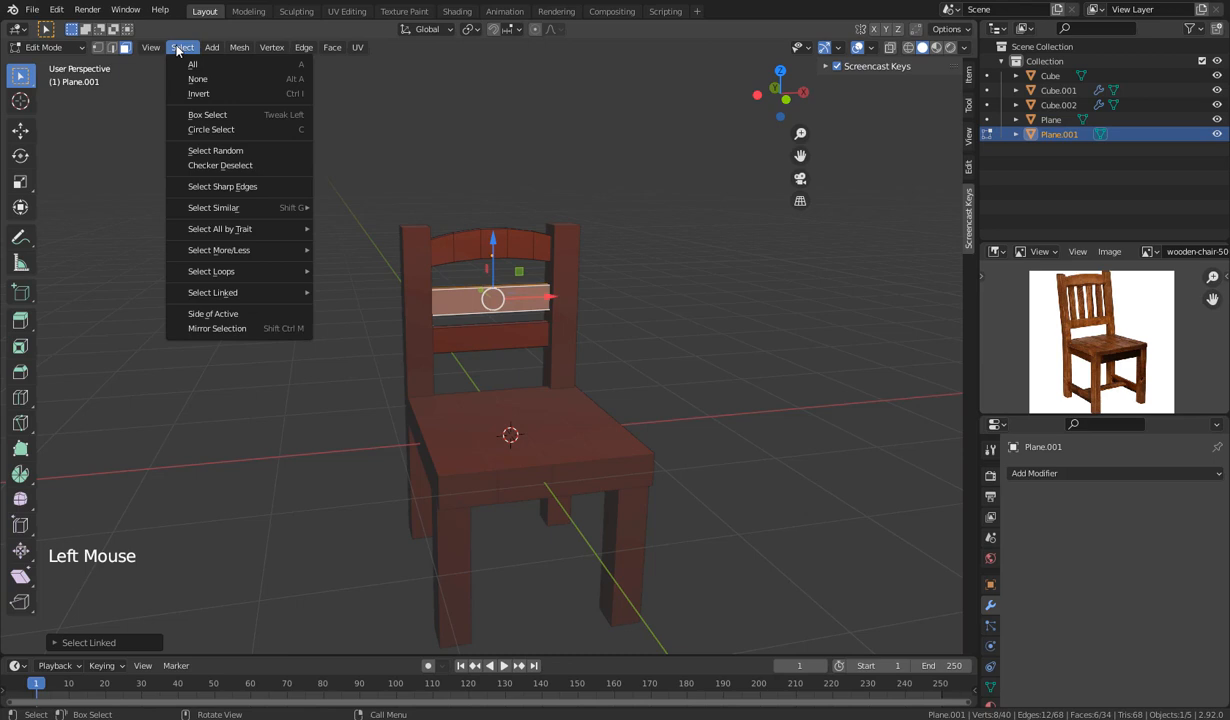
mouse_move(236, 52)
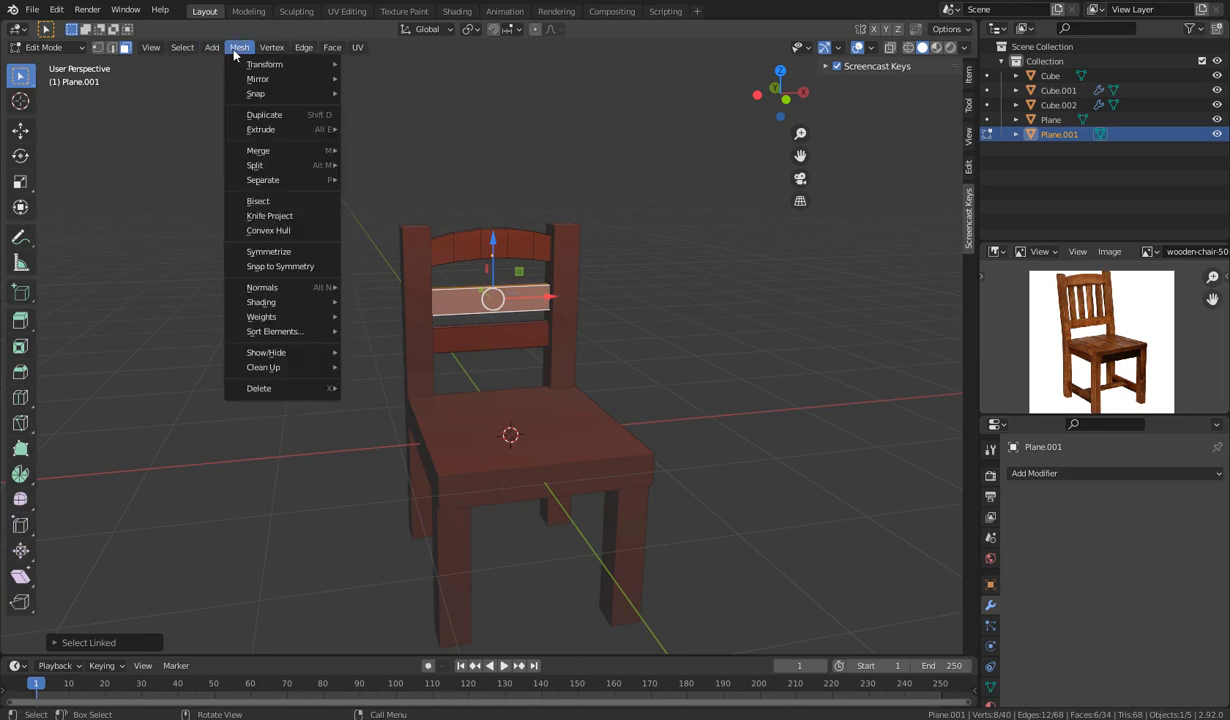
mouse_move(271, 182)
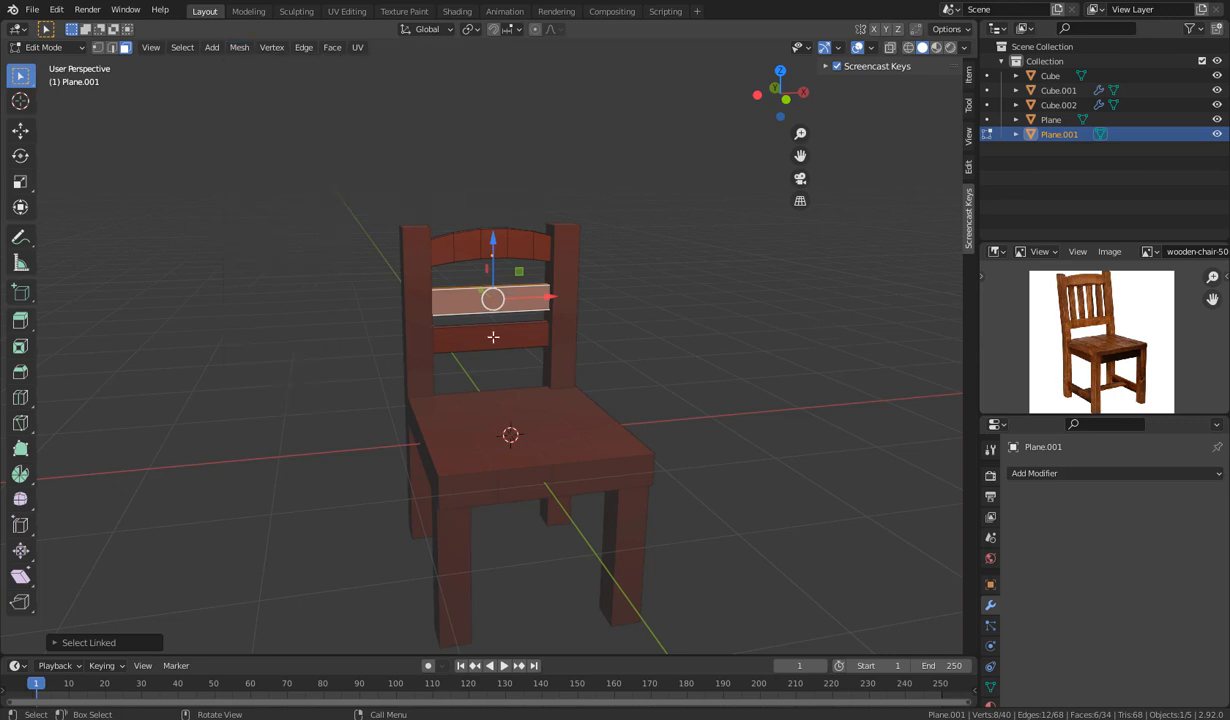
key(p)
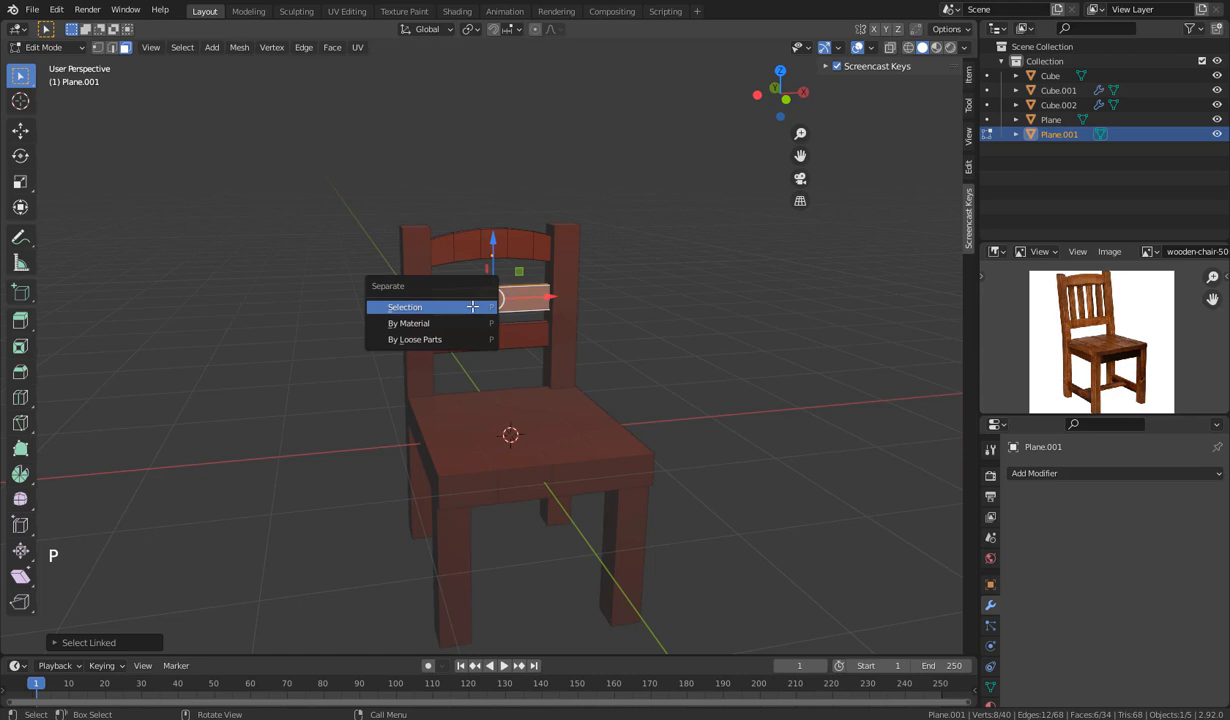
click(472, 307)
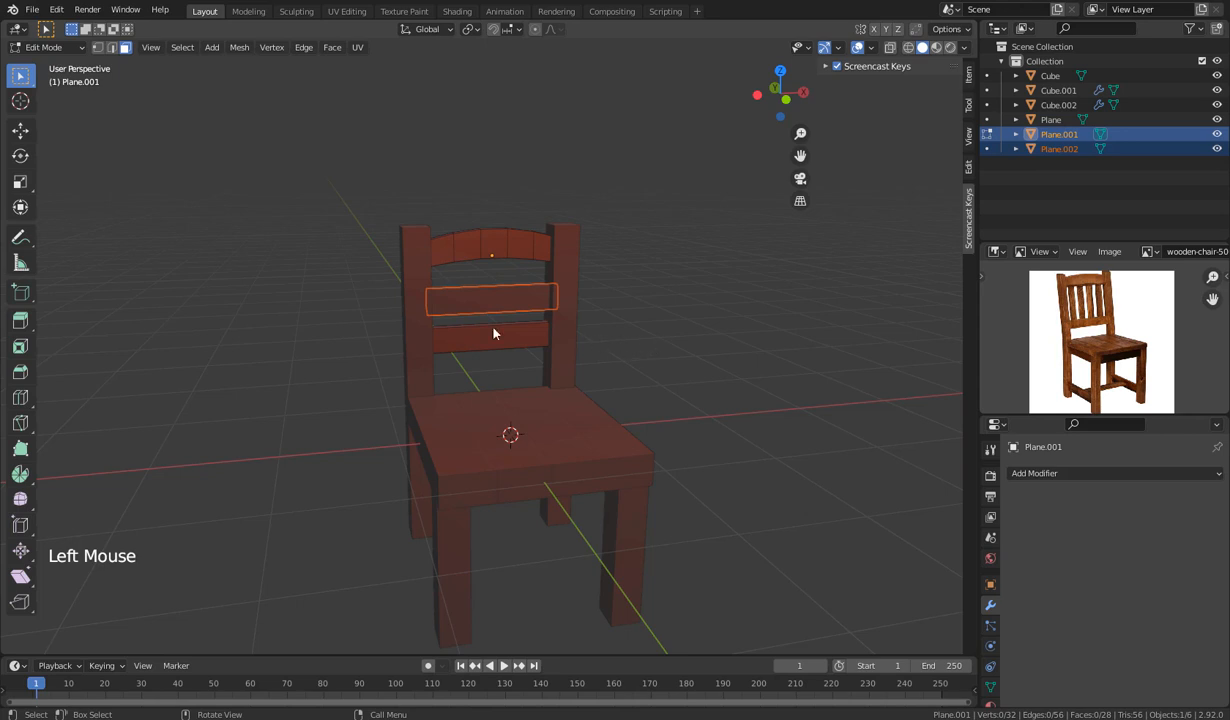
Return to Object Mode and rotate the middle backrest crossbar 90° about the global Y axis to make it a vertical slat.
key(Tab)
click(690, 318)
click(500, 330)
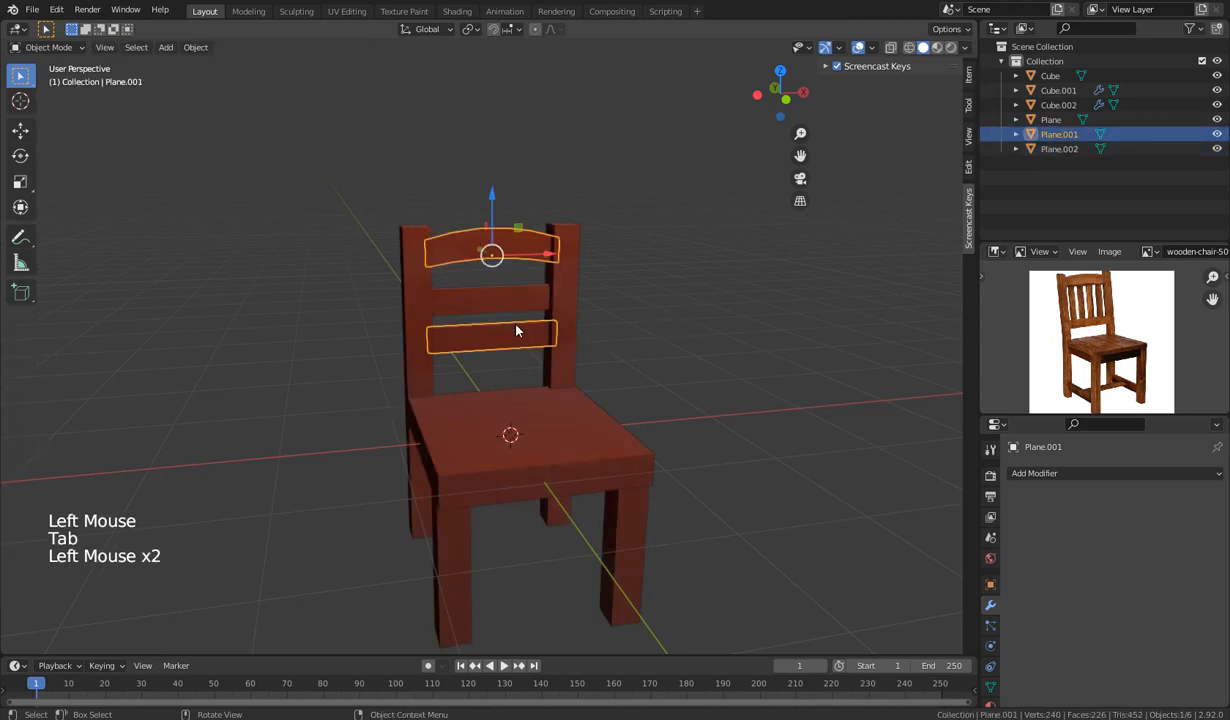
click(498, 299)
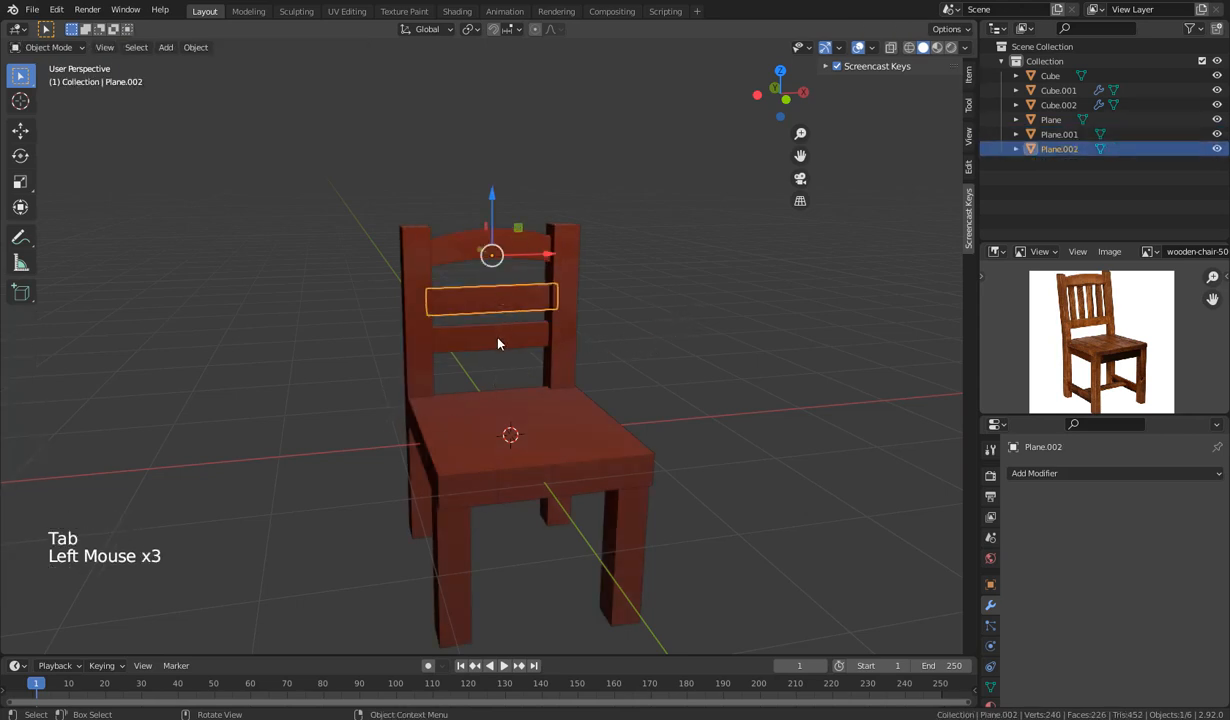
click(497, 332)
click(491, 313)
mouse_move(484, 317)
middle_down()
mouse_move(502, 355)
mouse_move(461, 340)
mouse_move(483, 317)
middle_up()
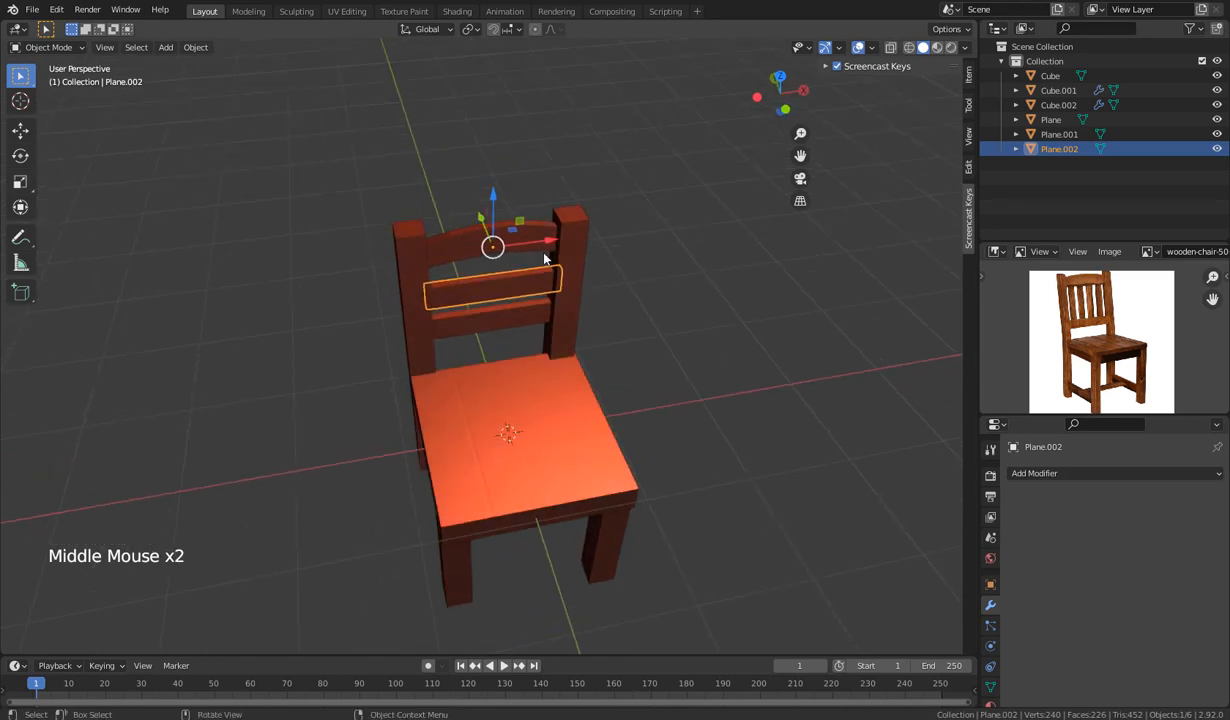
key(r)
key(y)
key(9)
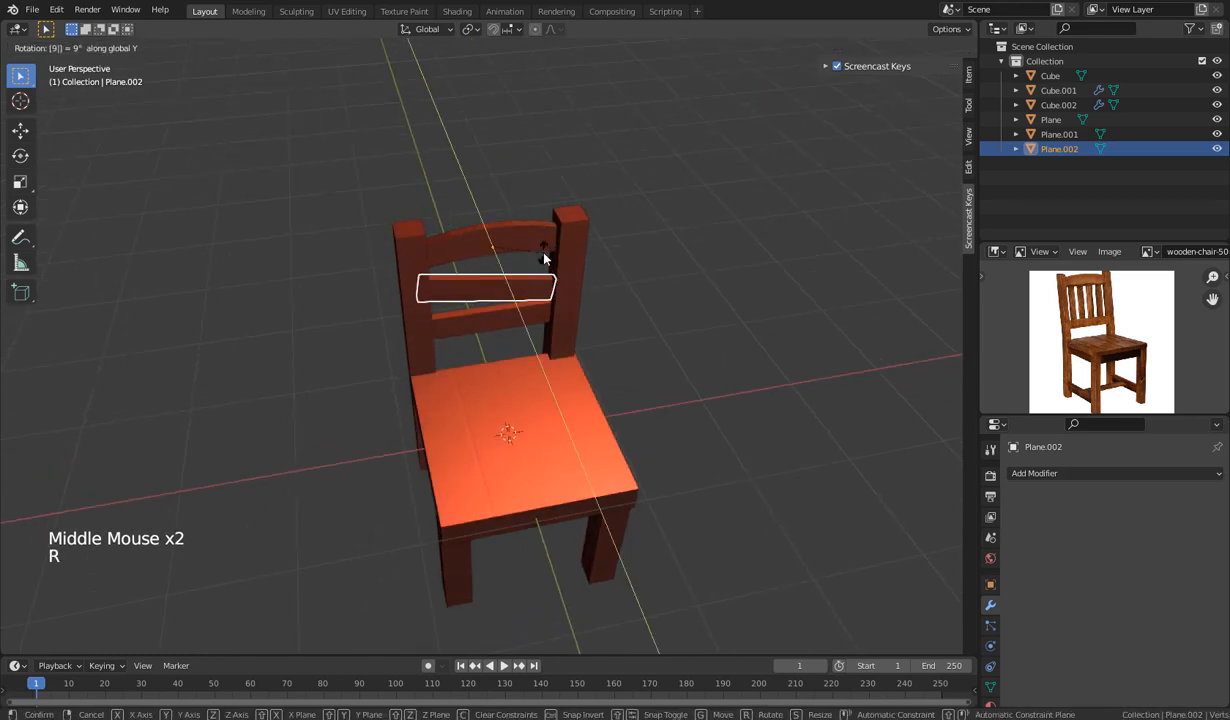
key(0)
key(Return)
middle_drag(495, 274, 458, 361)
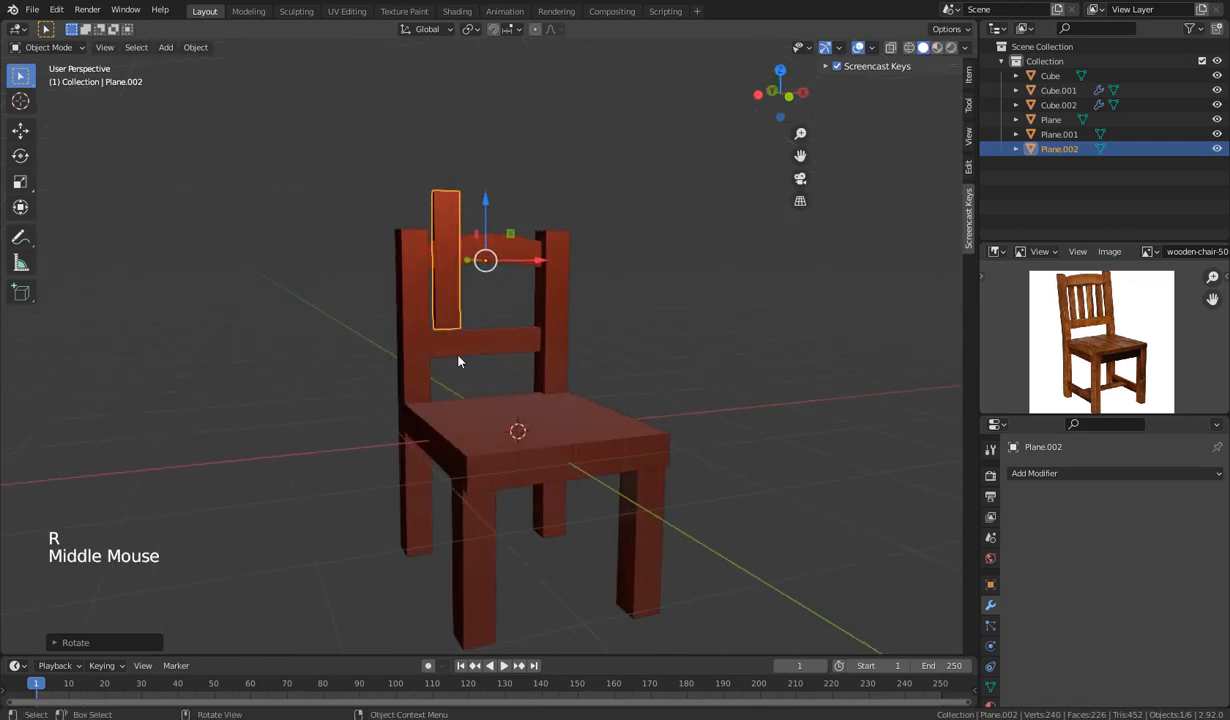
Shorten the vertical slat along Z and lower it so it spans from the arched top rail to the lower rail.
key(s)
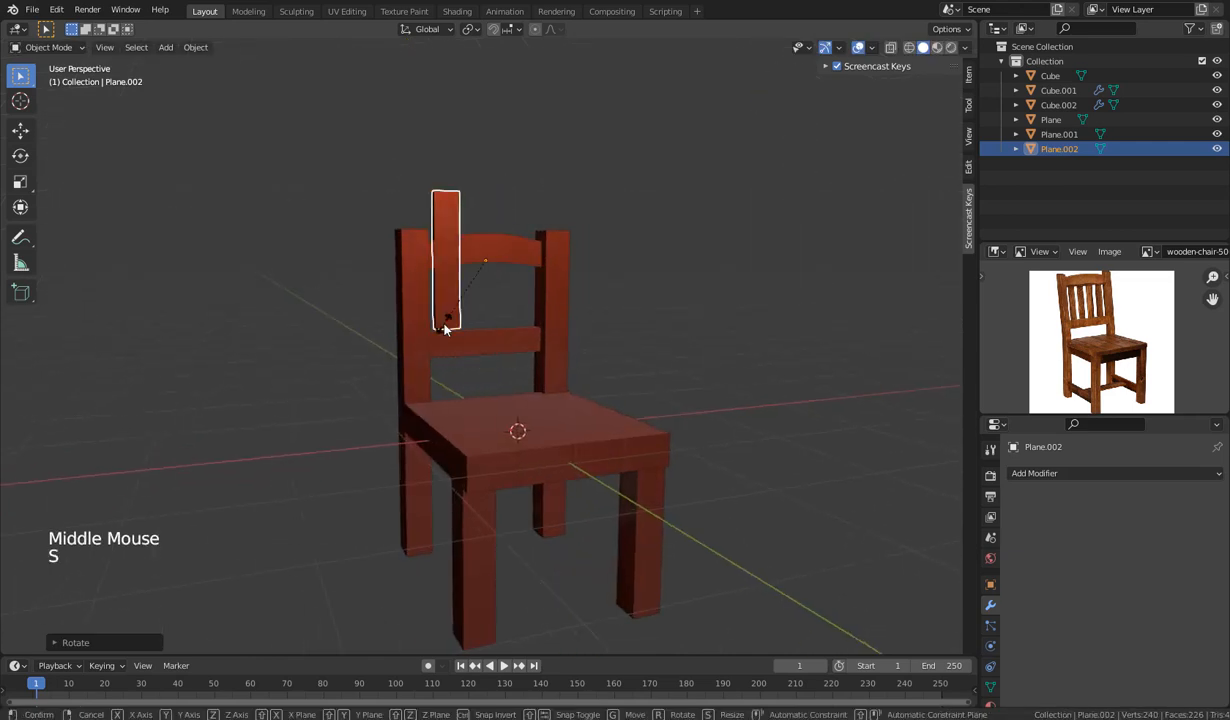
middle_click(440, 311)
click(444, 304)
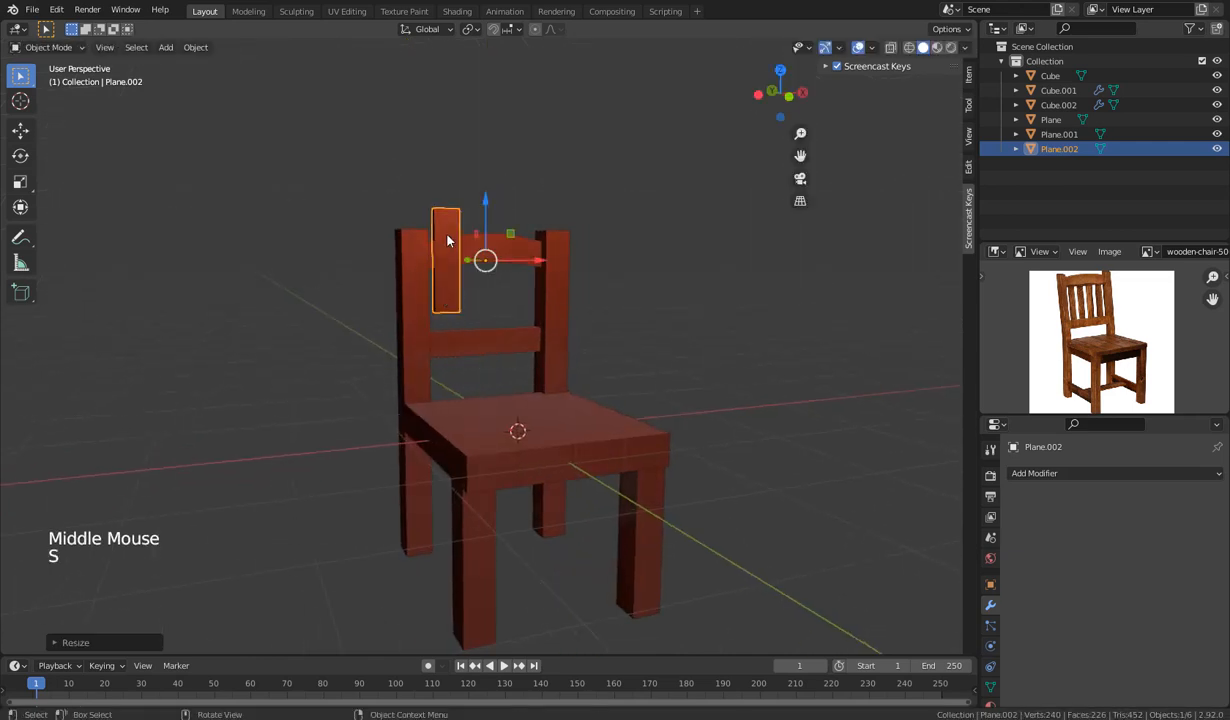
drag(486, 211, 486, 243)
Nudge the slat slightly along the Y axis to align it in depth with the backrest rails.
click(636, 333)
middle_drag(636, 333, 461, 335)
click(437, 313)
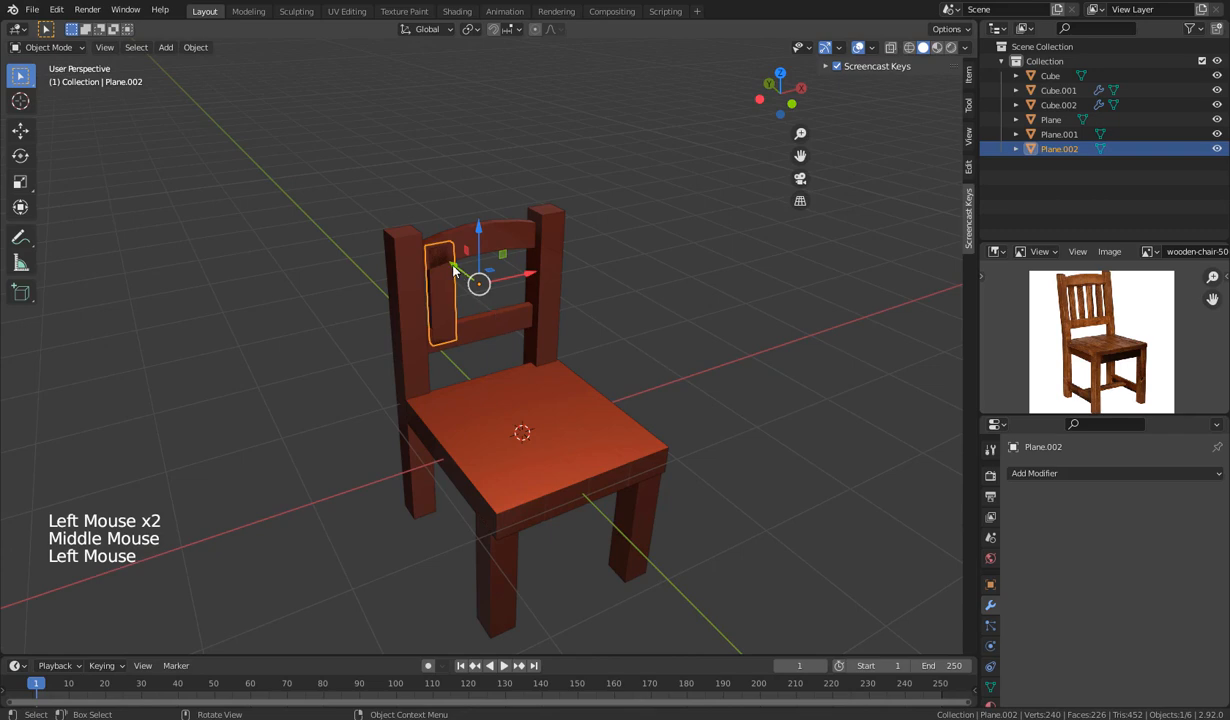
drag(438, 260, 449, 265)
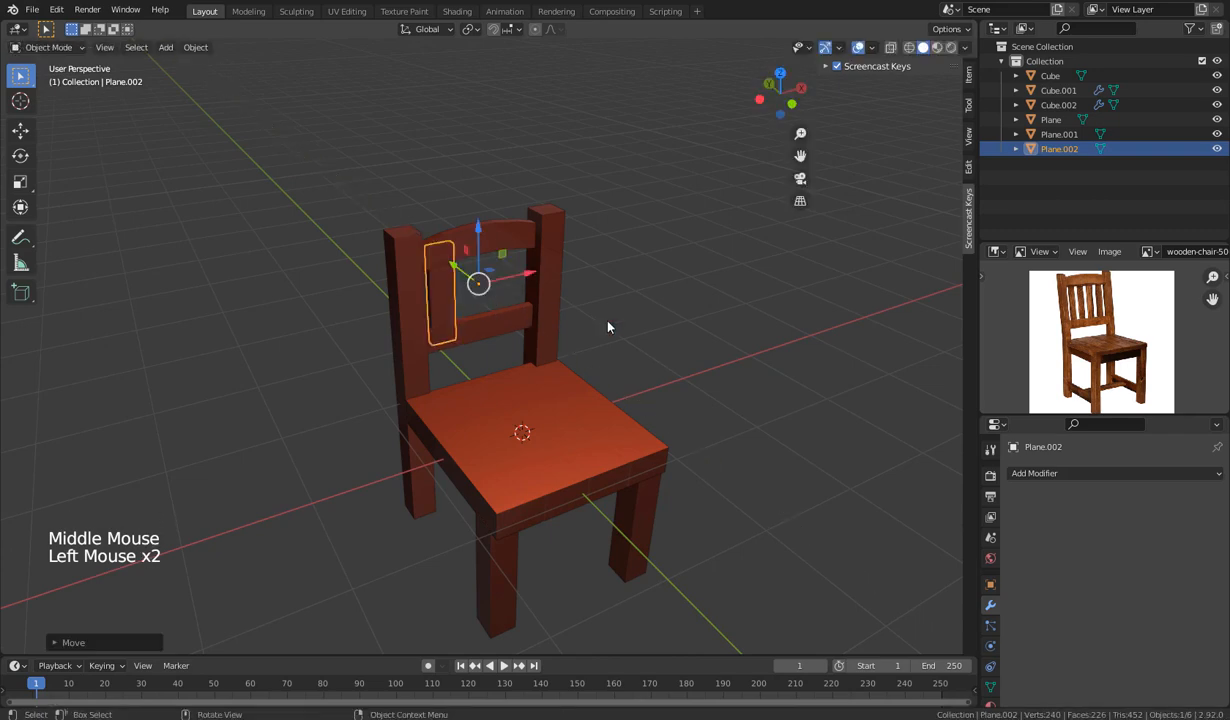
click(626, 354)
middle_drag(626, 354, 550, 345)
Duplicate the slat and place the copy about 0.33 m along the X axis, near the middle of the backrest.
click(451, 292)
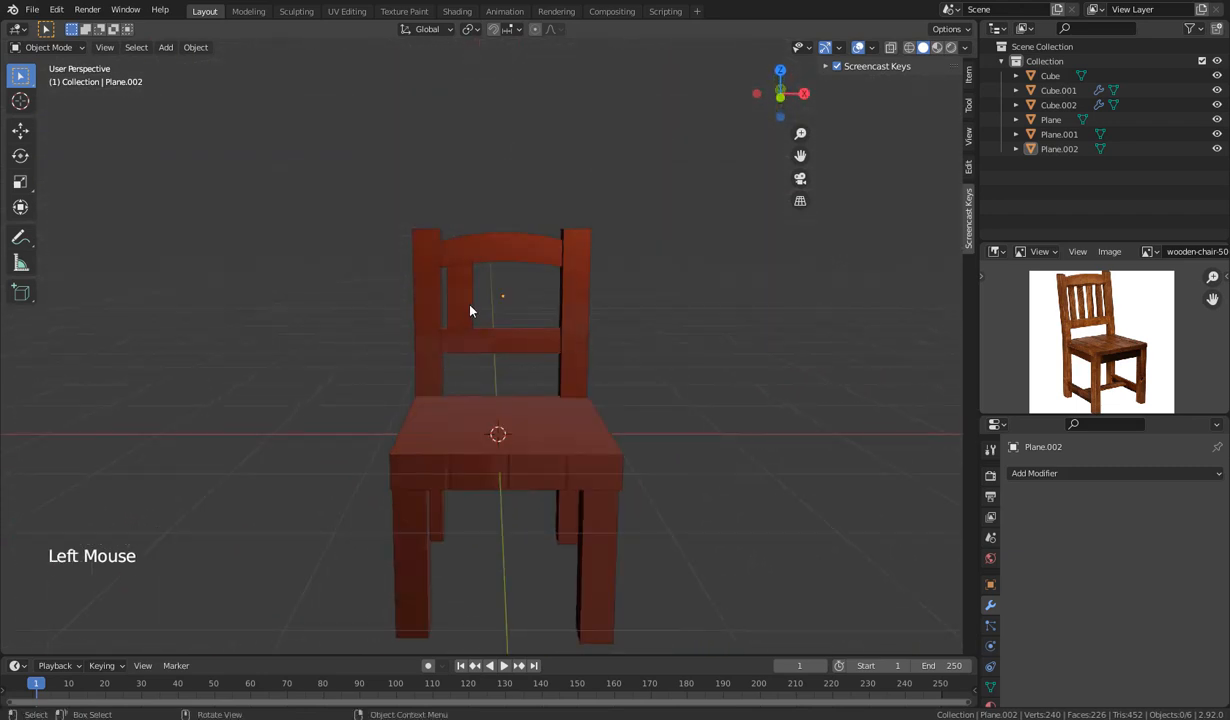
click(451, 292)
key(shift)
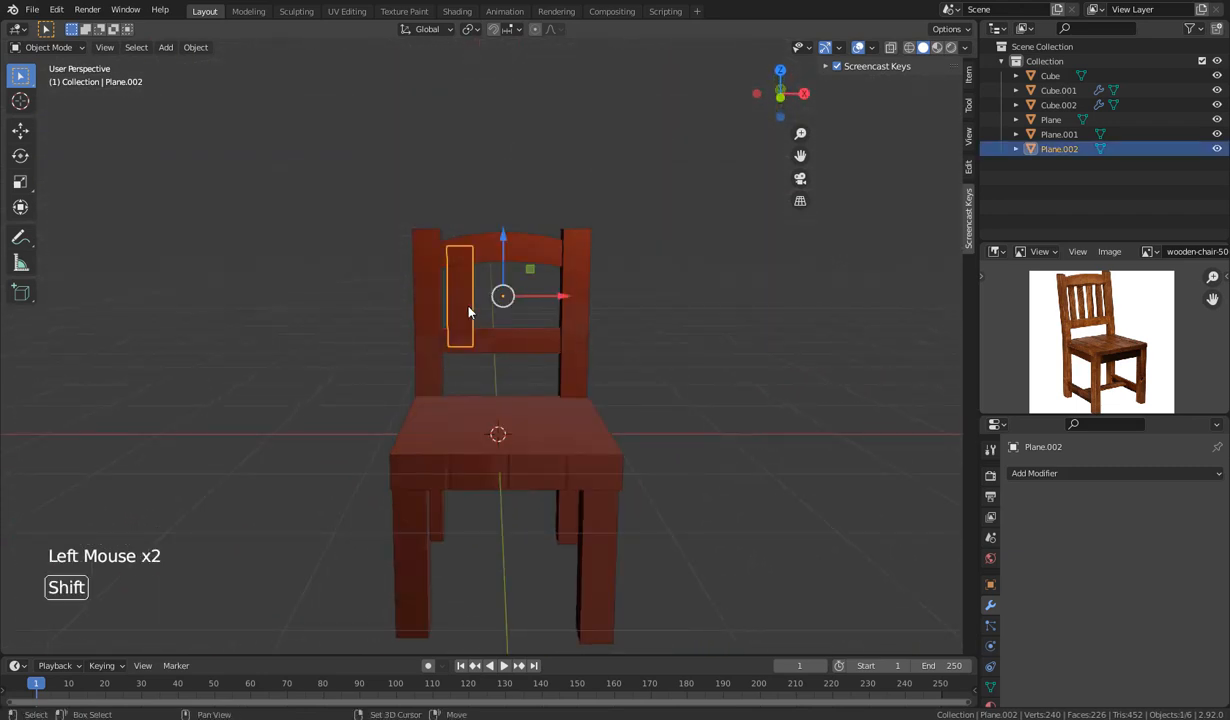
key(shift+d)
key(x)
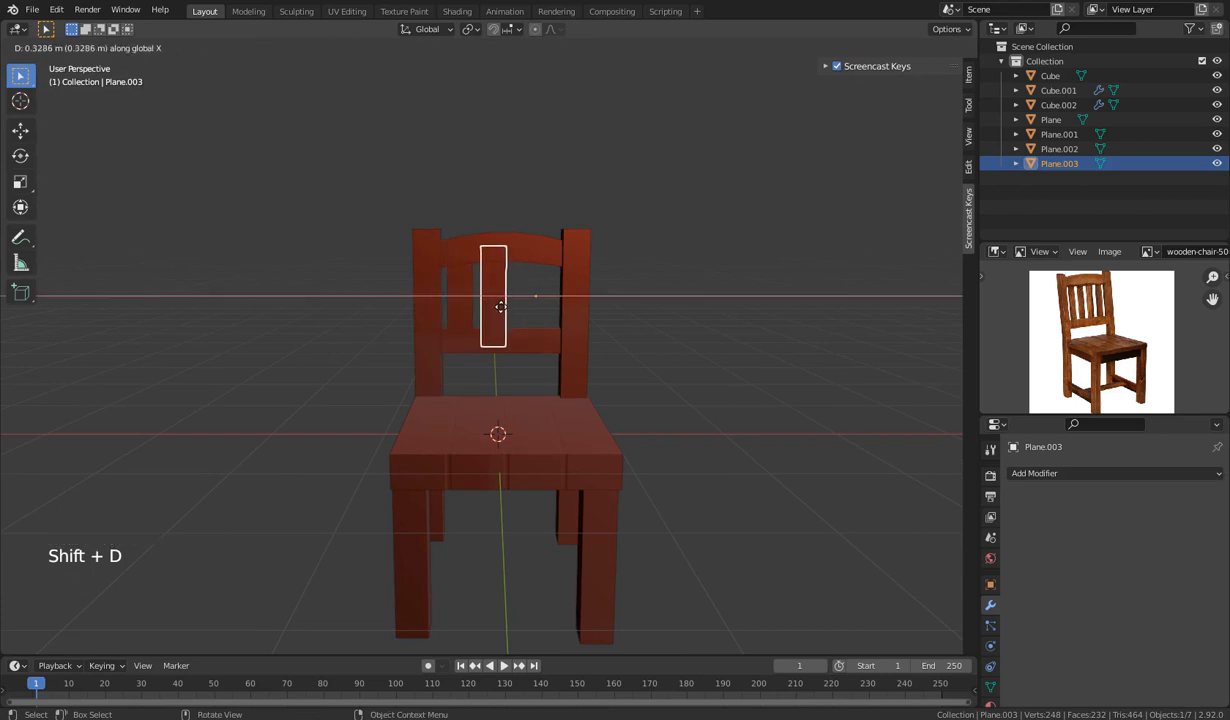
click(500, 307)
click(670, 320)
Duplicate the middle slat along the X axis to place a third slat beside the opposite backrest post.
click(496, 309)
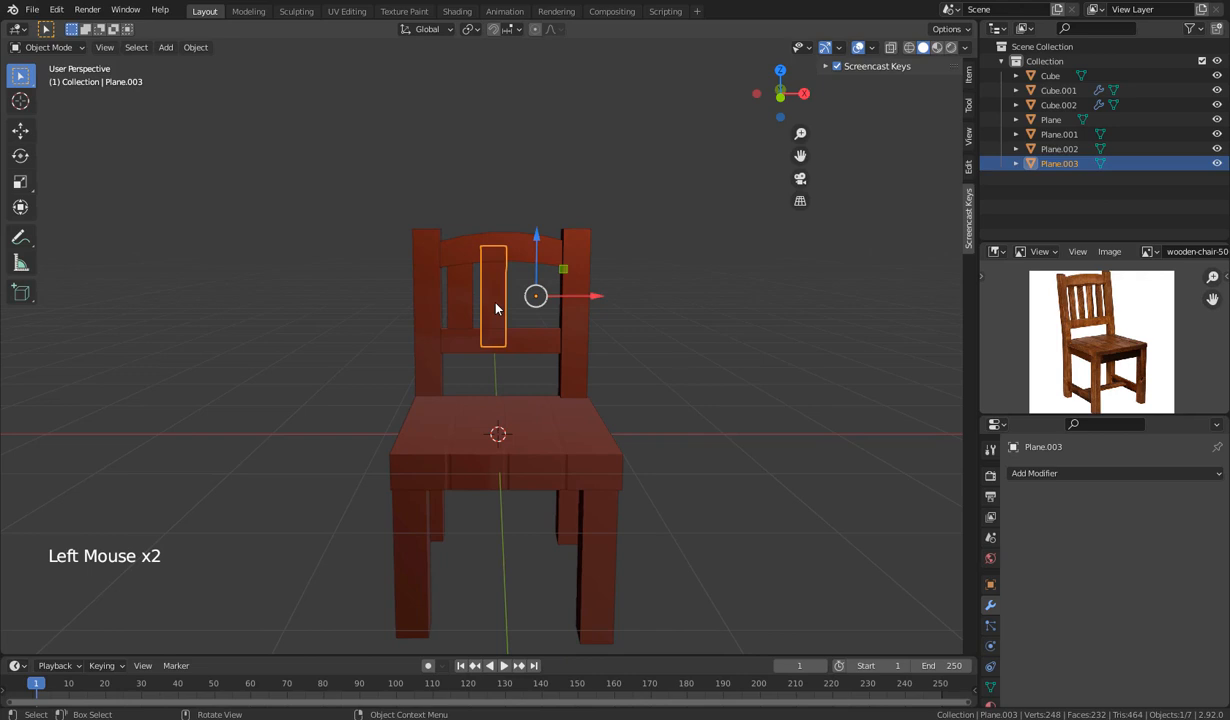
key(shift+d)
key(x)
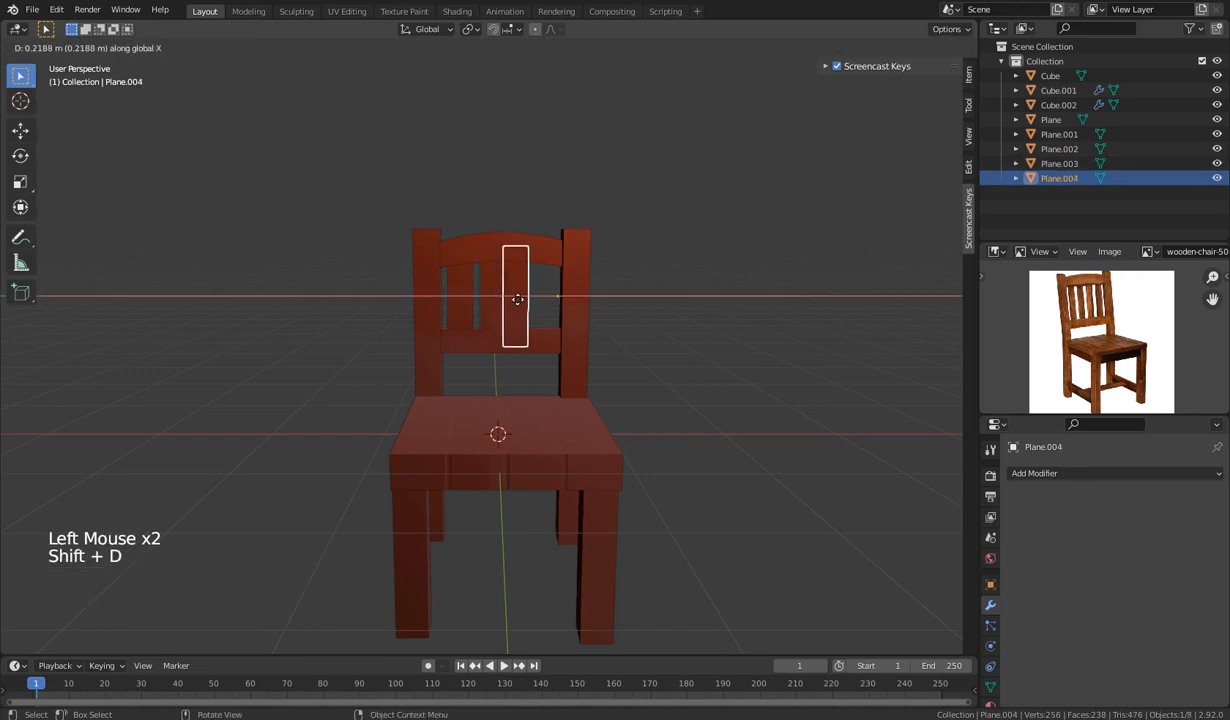
click(550, 301)
click(627, 326)
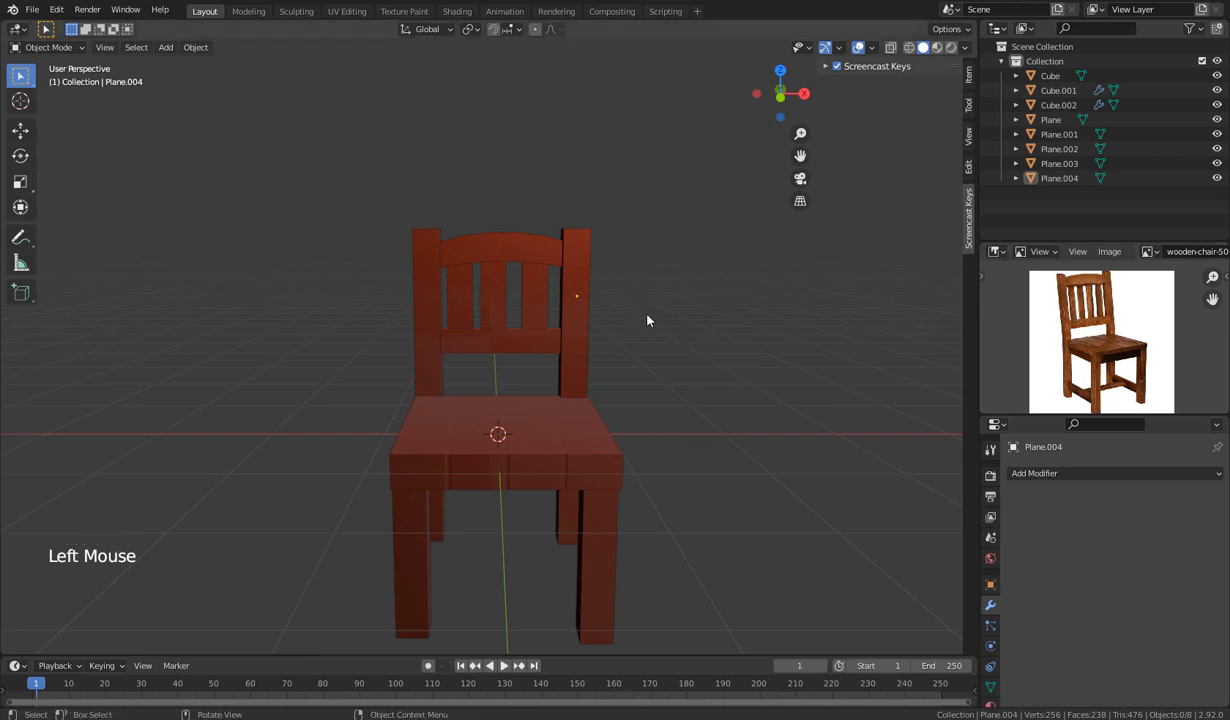
Duplicate the middle backrest slat in place, without moving the copy.
middle_drag(549, 365, 565, 511)
scroll(604, 335, down, 2)
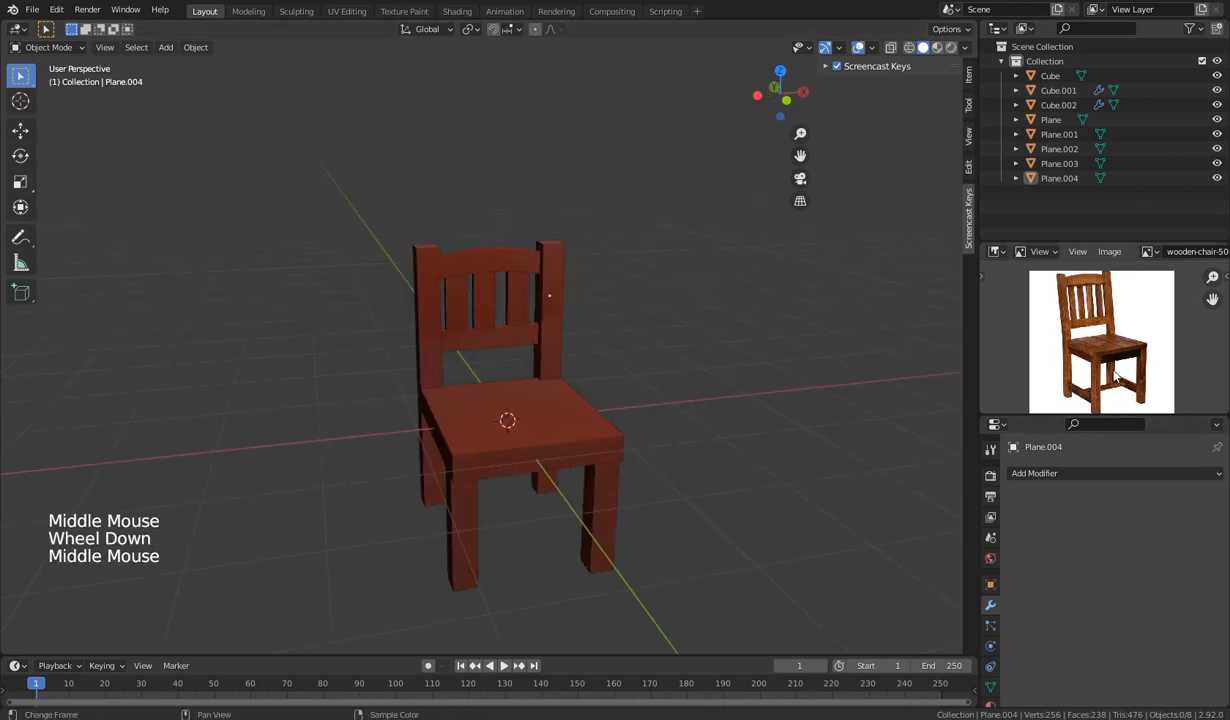
middle_drag(515, 505, 599, 530)
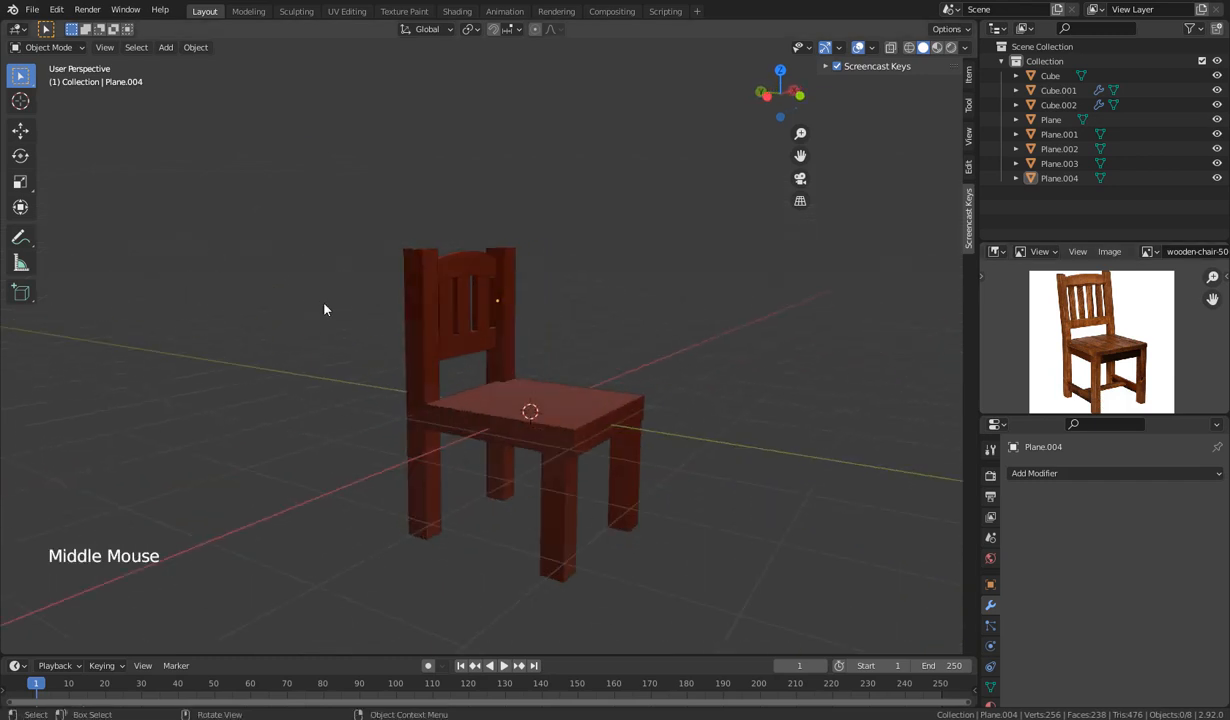
click(461, 302)
middle_drag(461, 302, 430, 476)
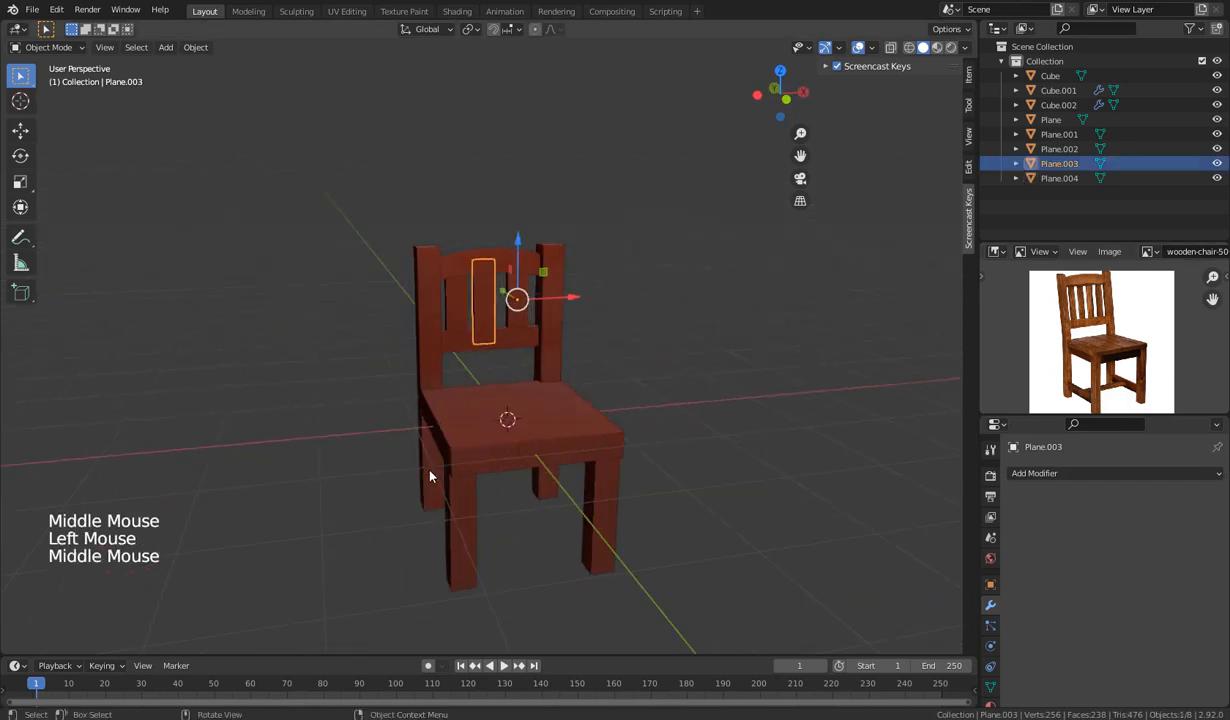
key(shift+d)
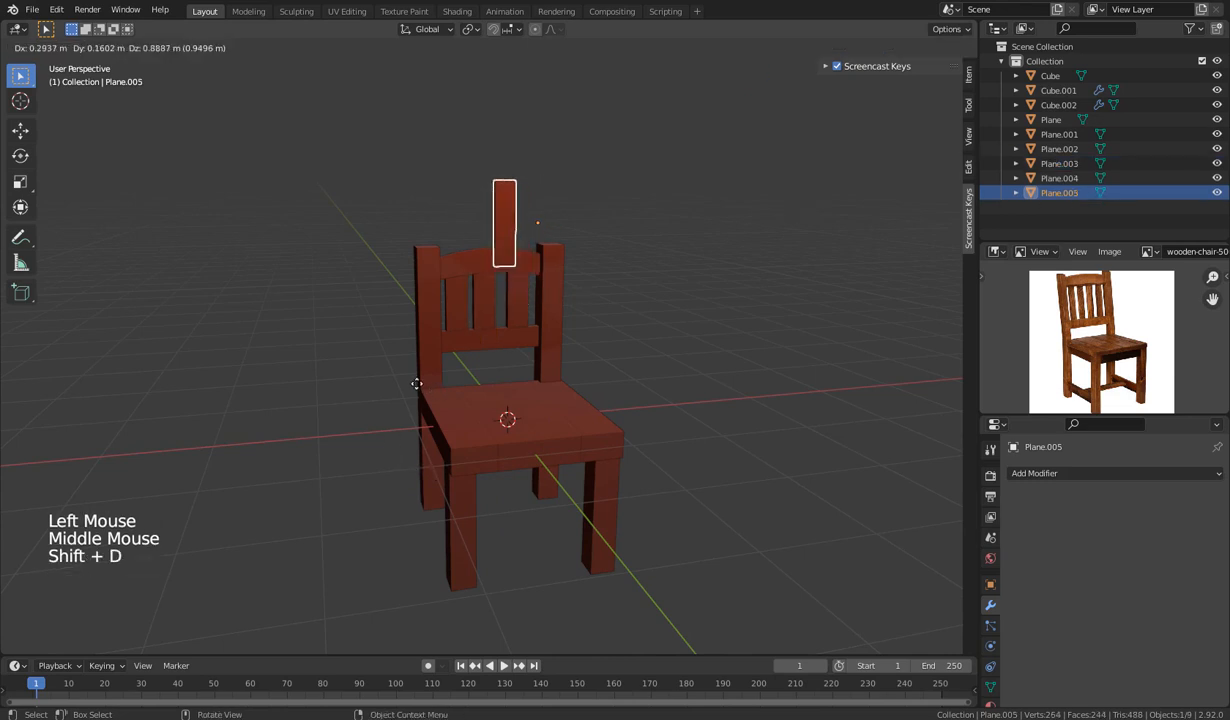
right_click(479, 282)
Move the duplicated slat down along Z until it sits below the seat between the legs, positioning it in front view.
drag(518, 240, 514, 460)
middle_drag(514, 460, 600, 498)
middle_drag(600, 498, 533, 500)
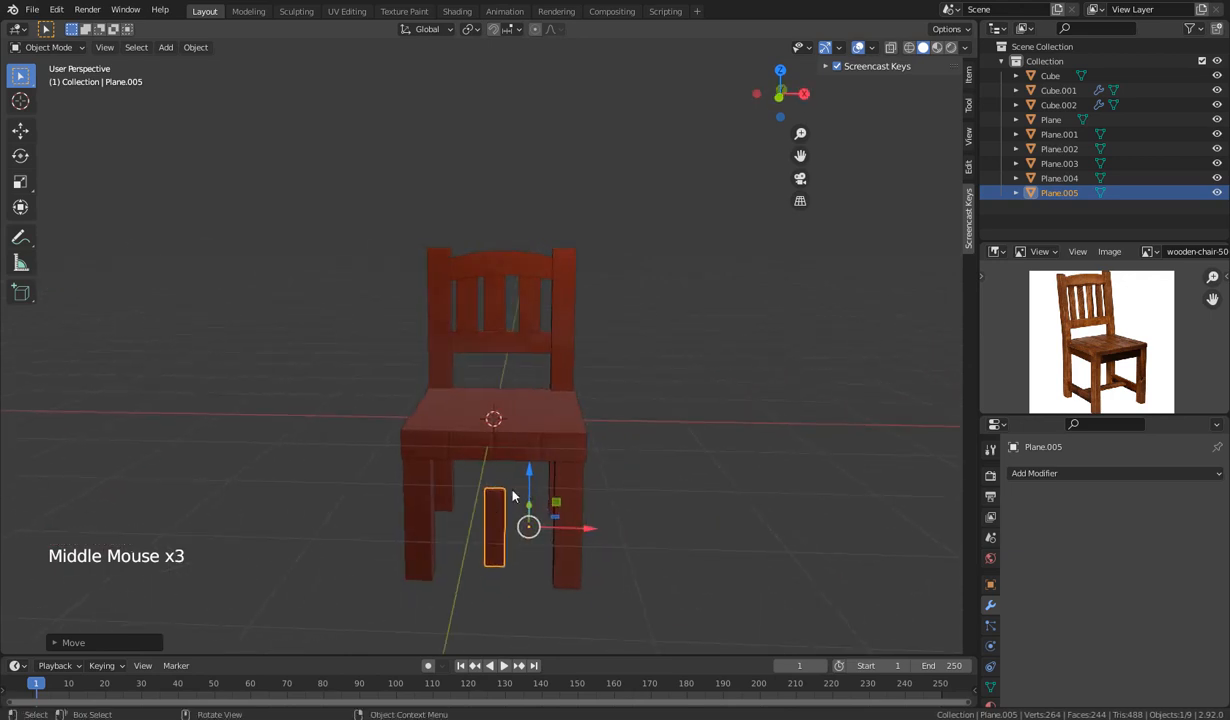
key(KP_1)
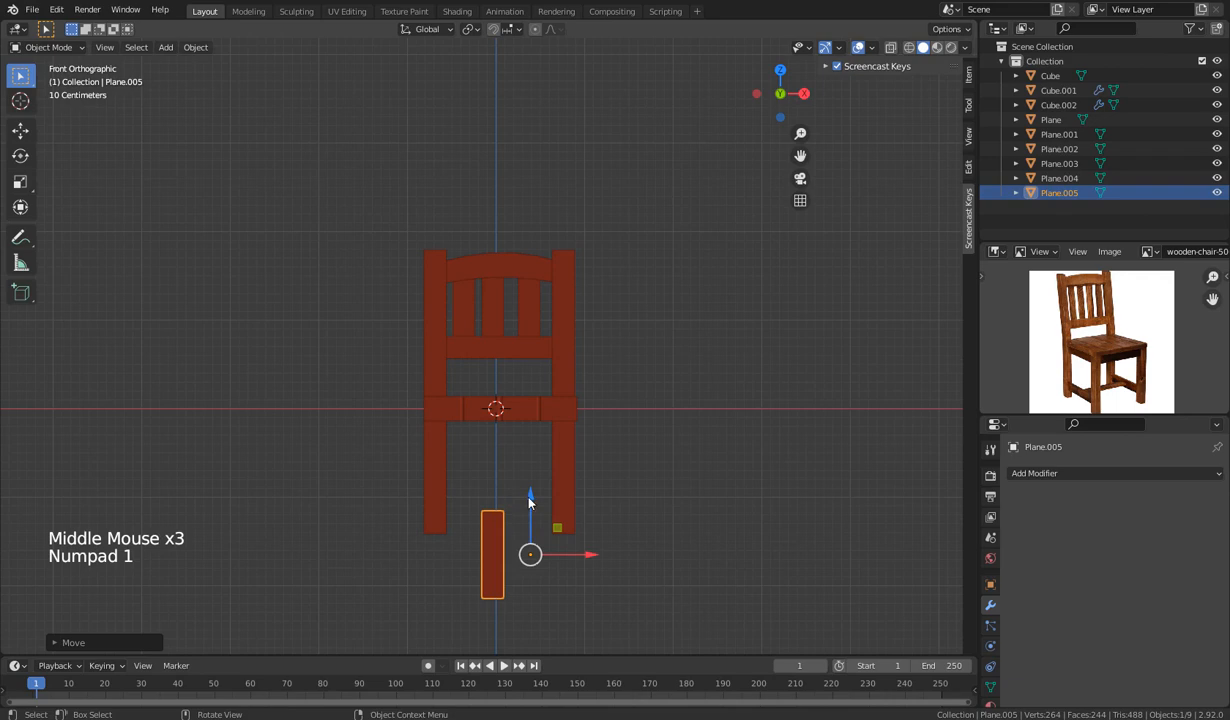
drag(530, 489, 531, 440)
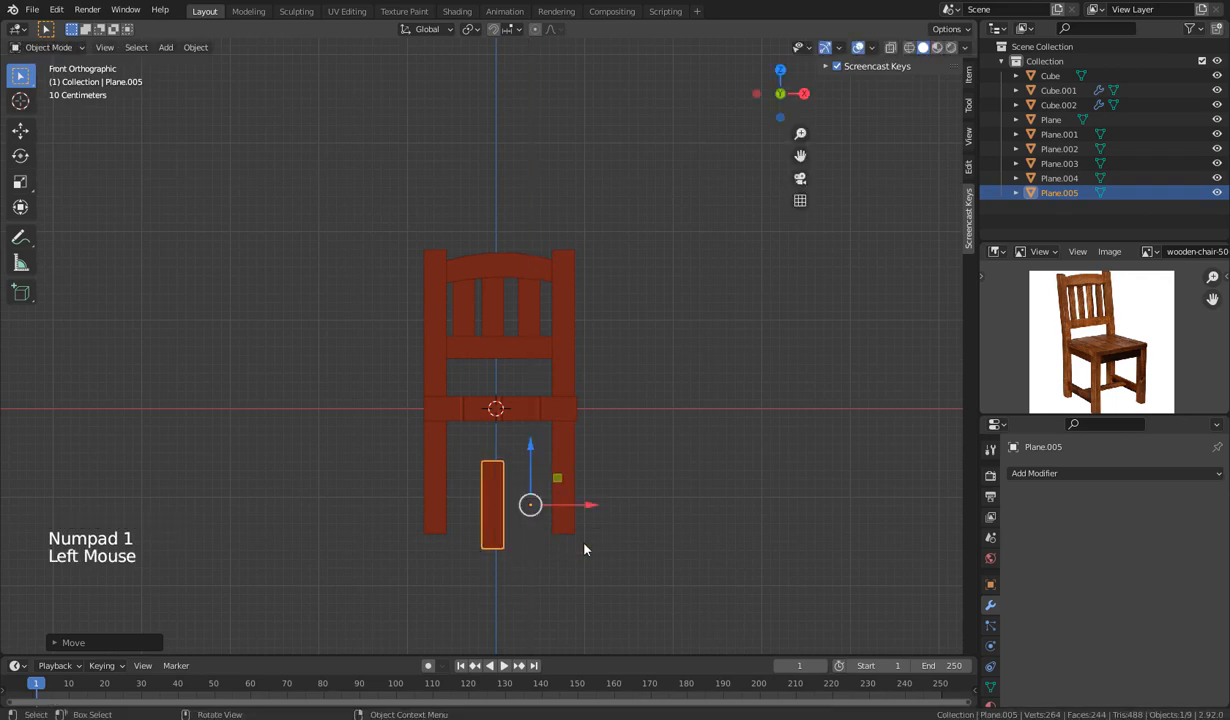
Rotate the slat copy below the seat 90° to lie horizontally and centre it between the legs along X.
key(r)
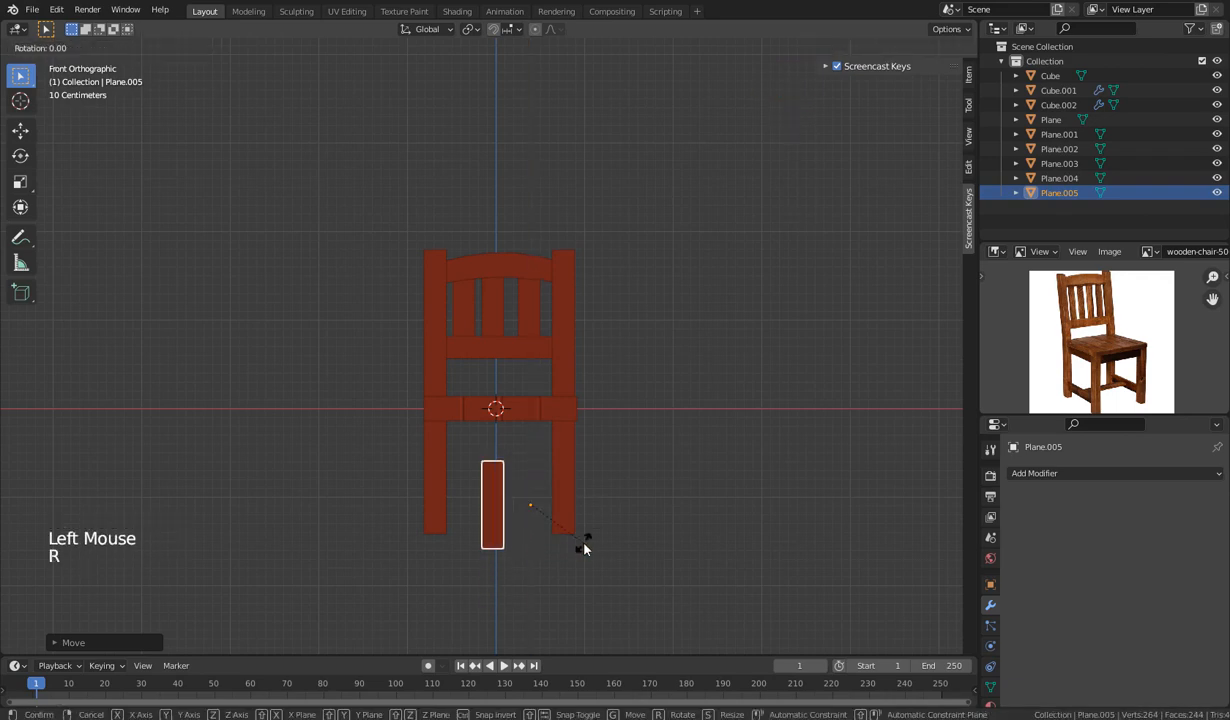
text(90)
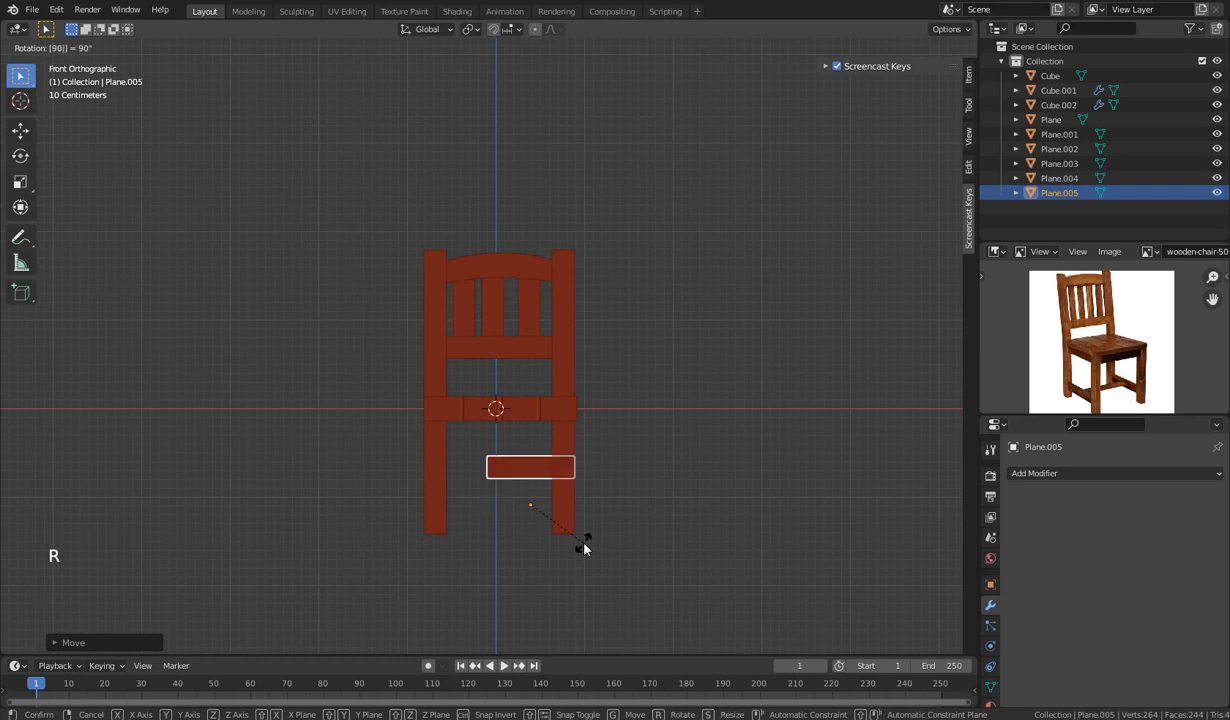
key(Return)
drag(587, 504, 558, 506)
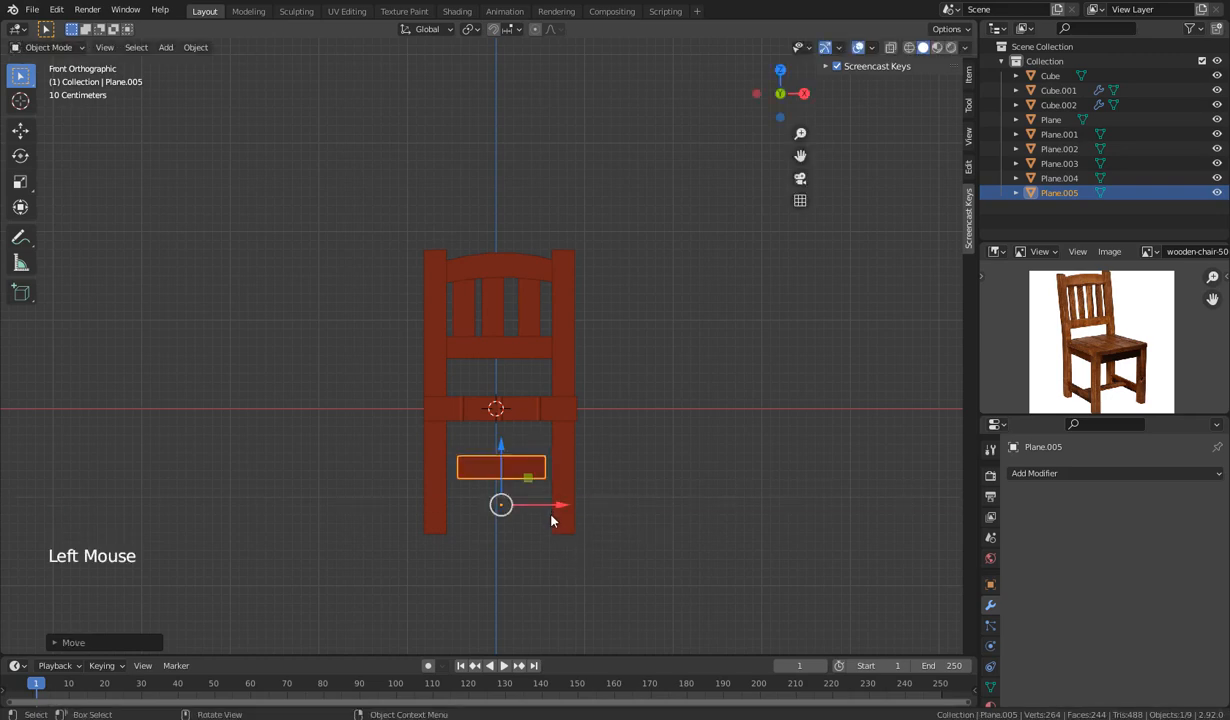
Set the origin of the horizontal bar between the legs to its geometry.
click(663, 474)
click(492, 467)
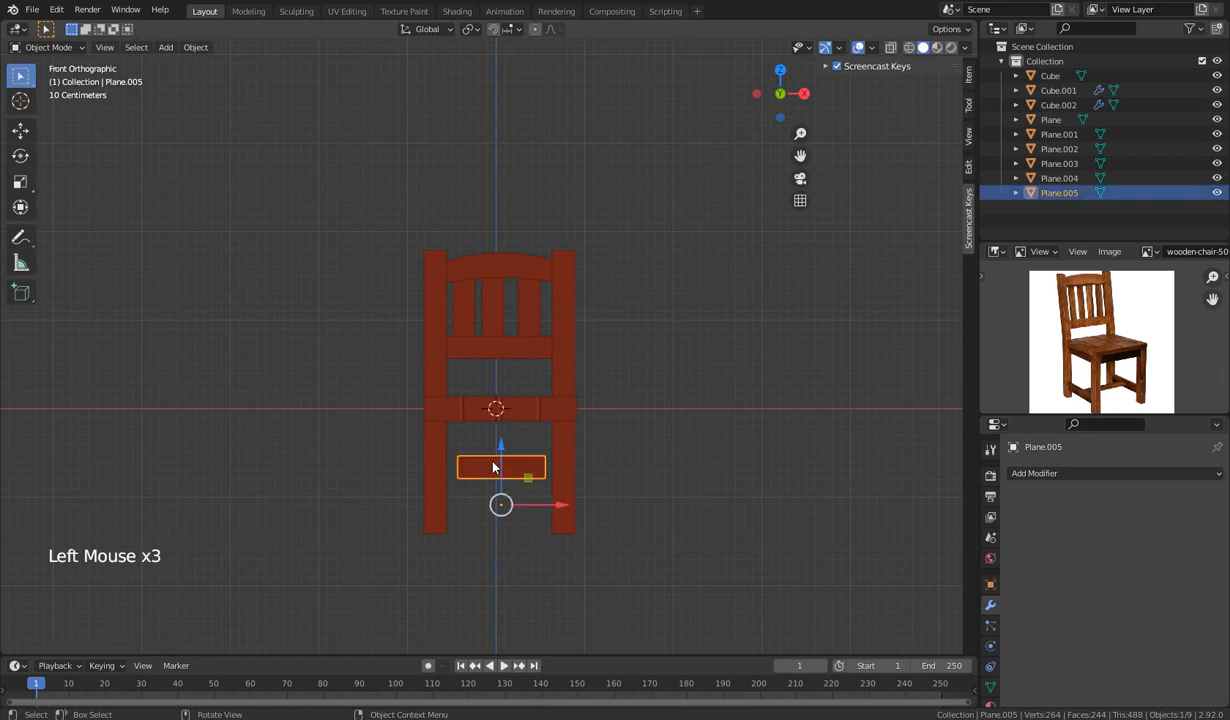
click(640, 478)
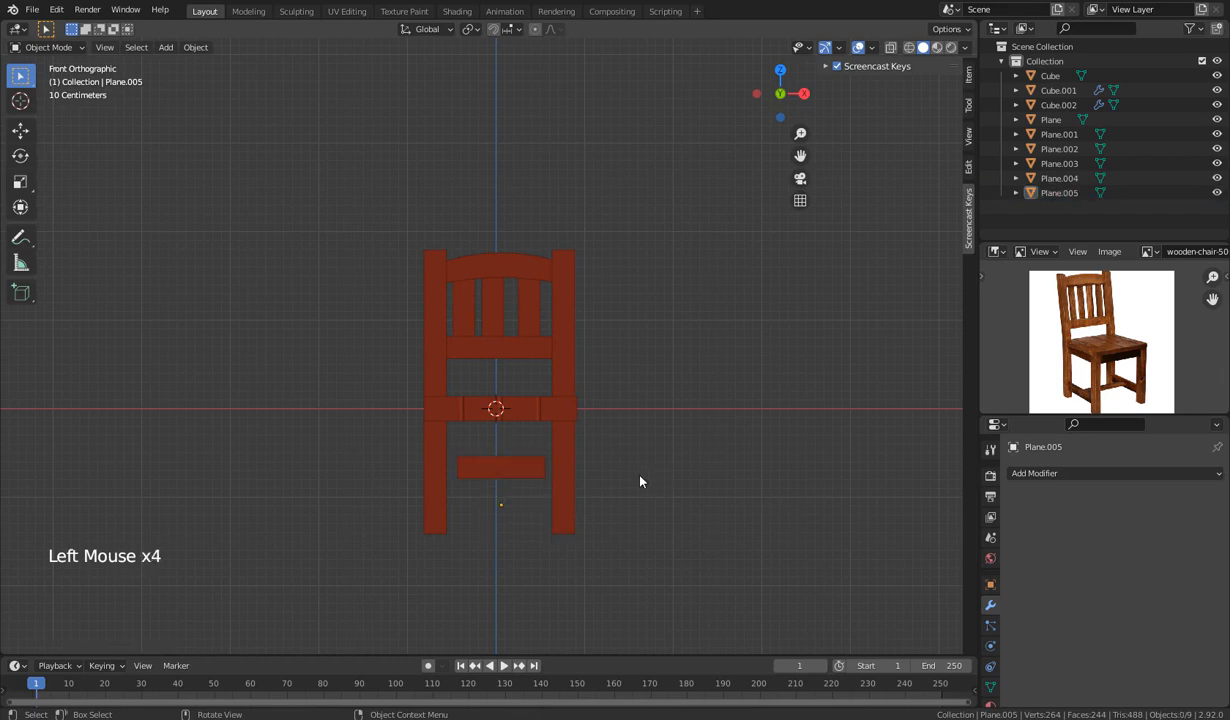
click(507, 472)
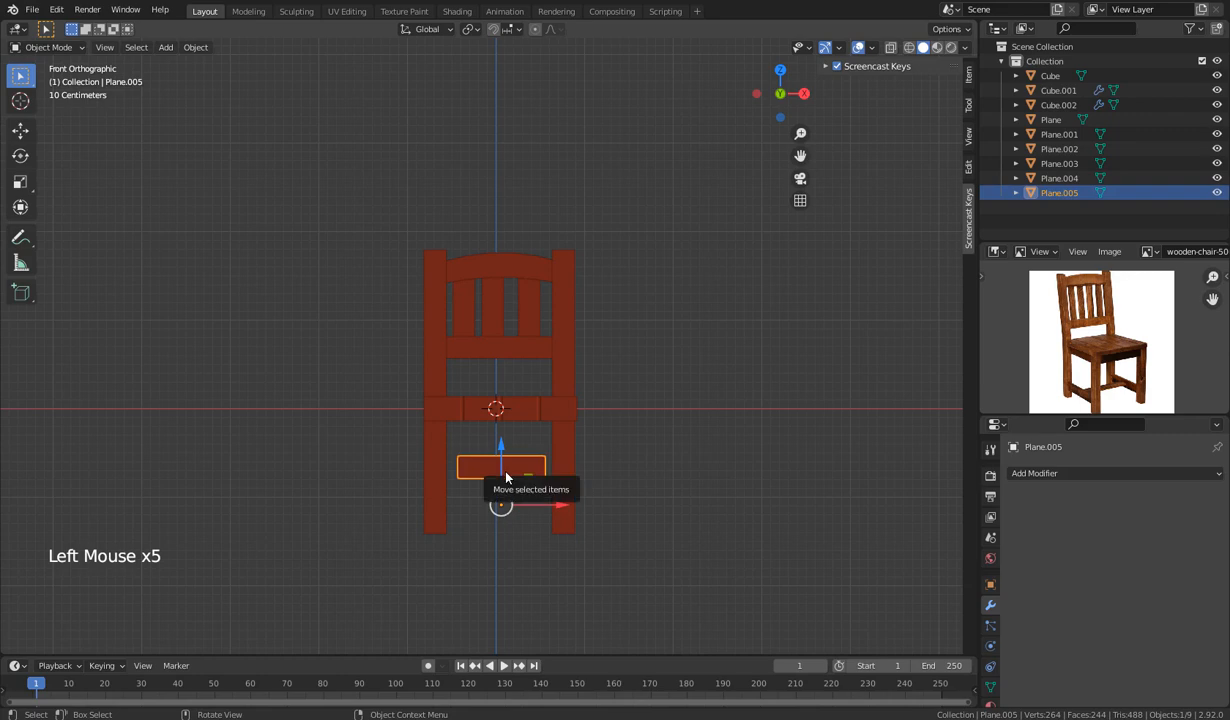
right_click(520, 472)
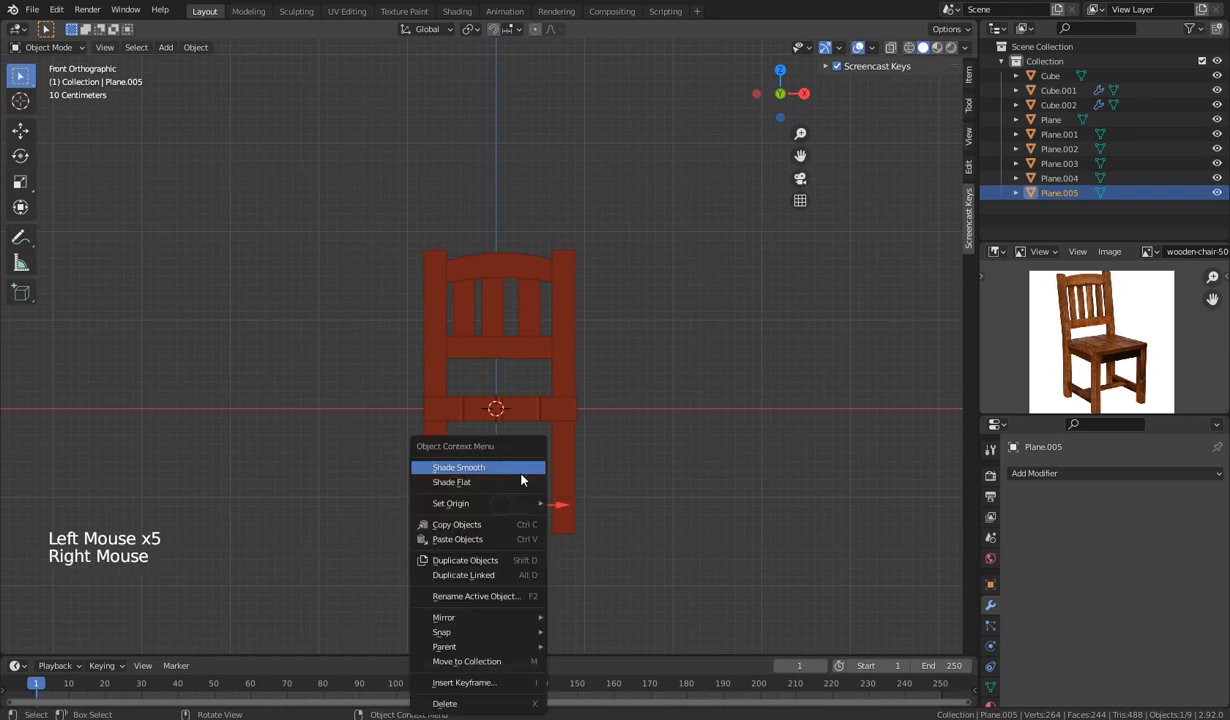
mouse_move(519, 509)
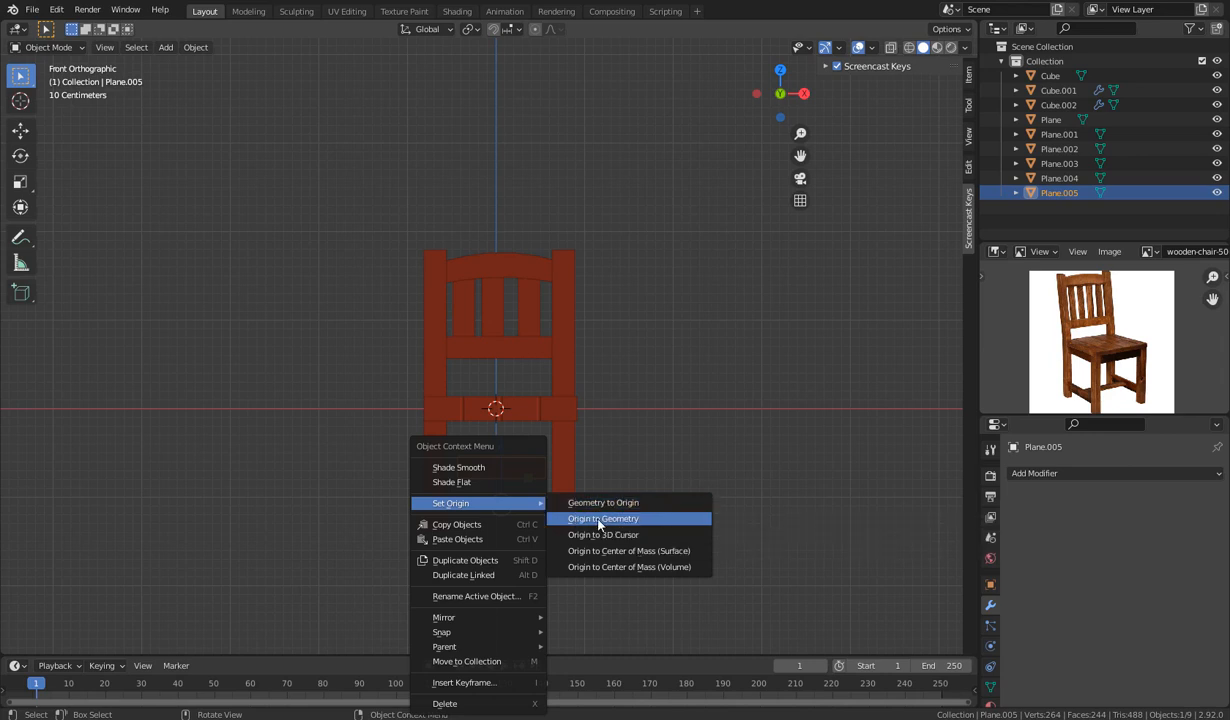
click(600, 520)
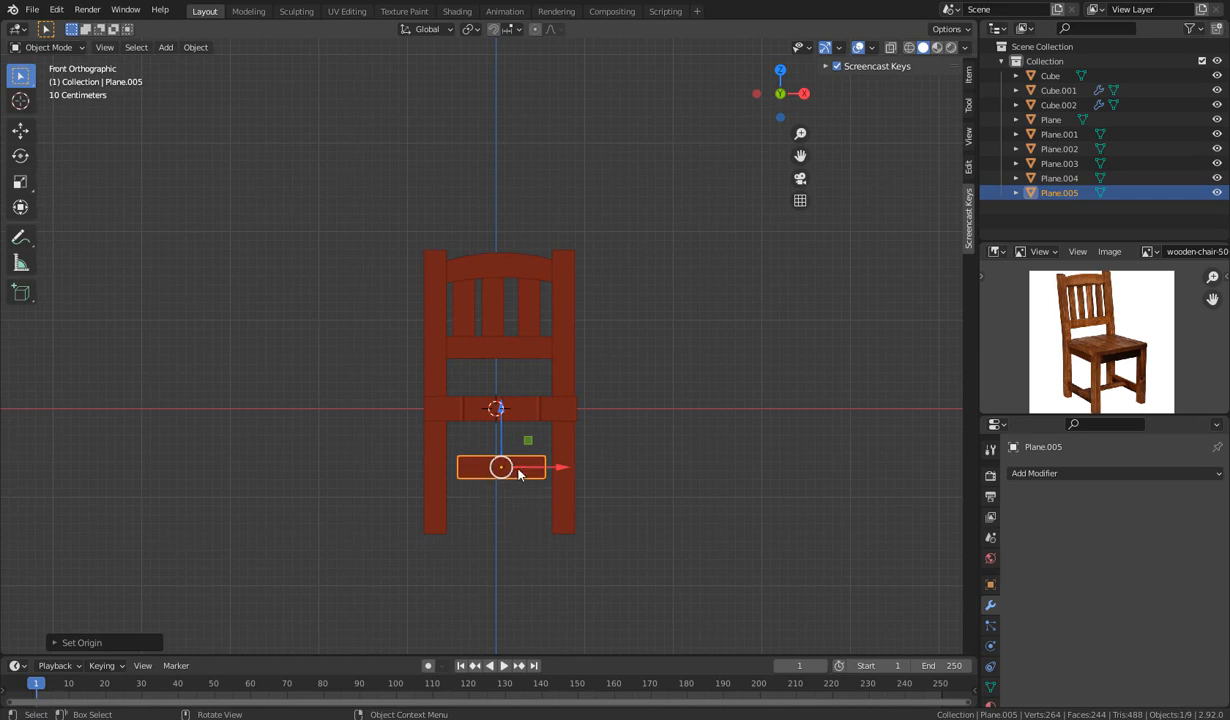
Scale the horizontal bar along X by about 1.38 so its ends reach into both legs.
right_click(519, 475)
mouse_move(521, 469)
key(s)
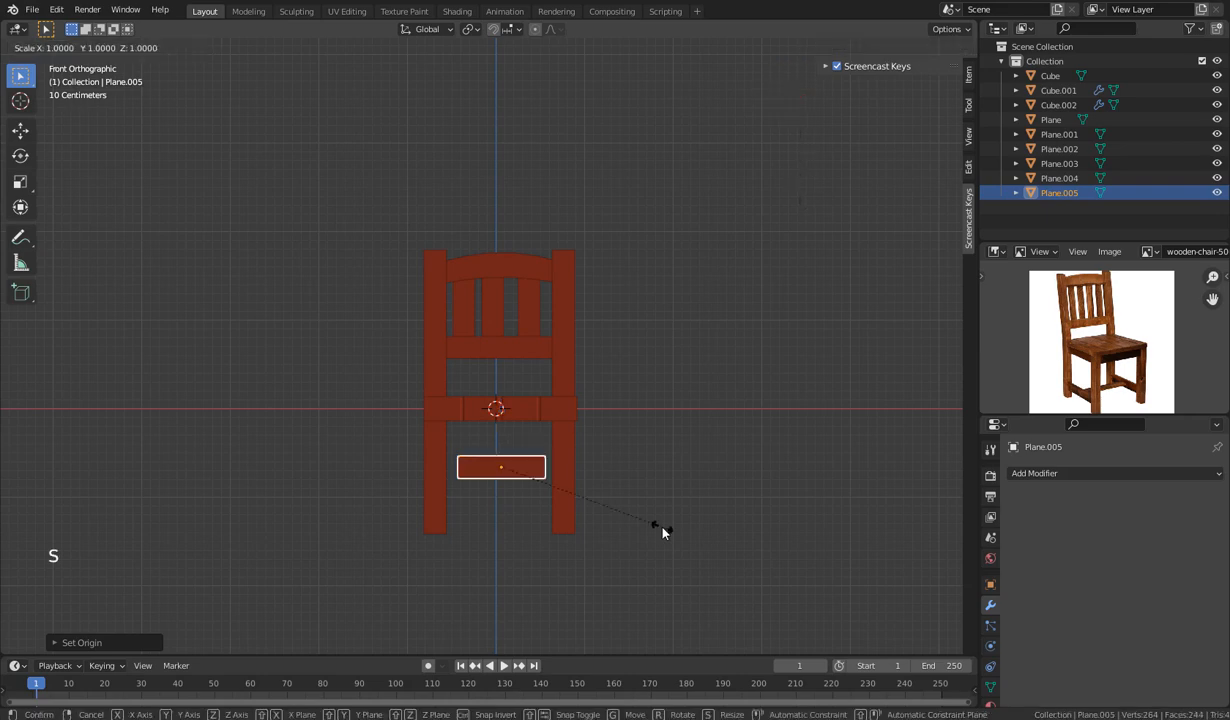
key(x)
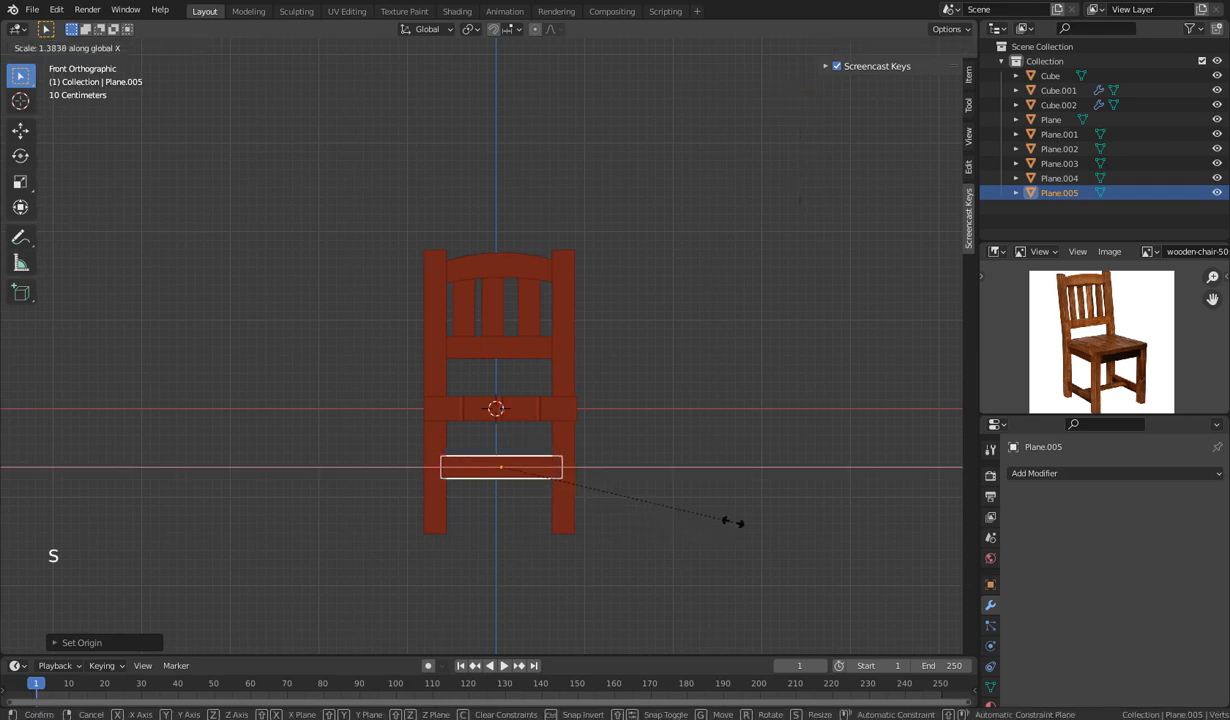
click(725, 520)
Nudge the leg crossbar slightly along X to centre it and lower it along Z towards the feet of the back legs.
drag(555, 468, 551, 468)
middle_drag(618, 562, 546, 511)
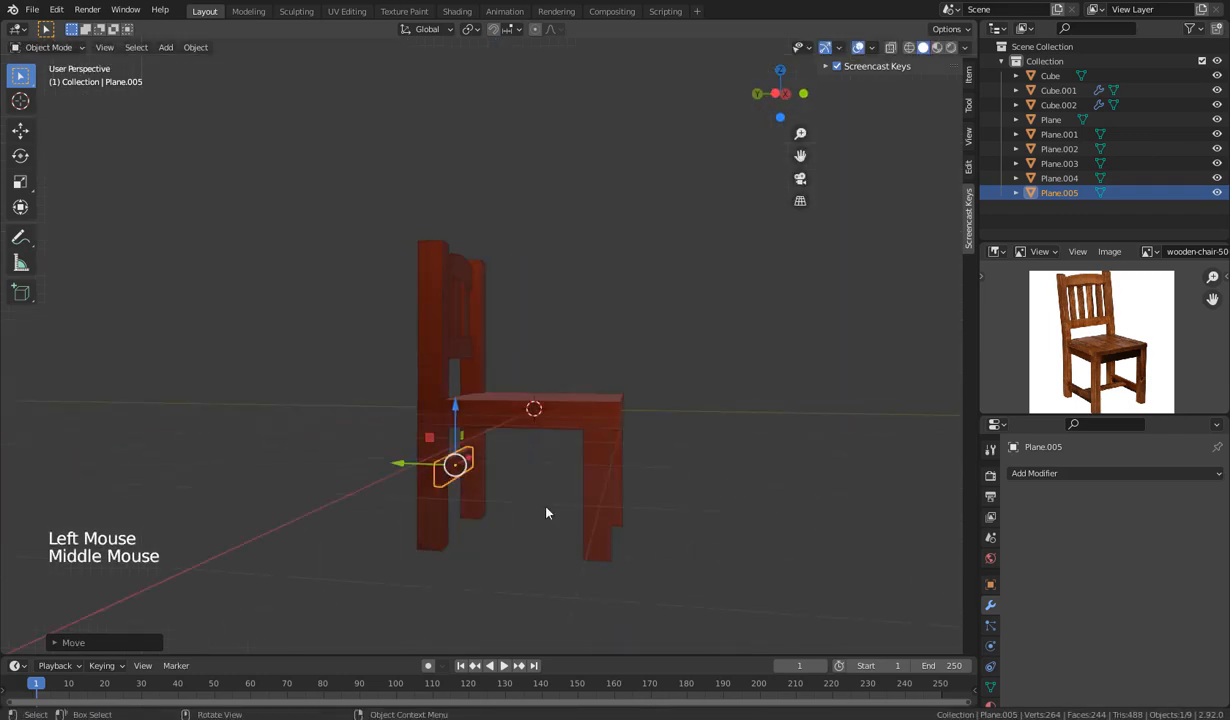
drag(456, 415, 457, 460)
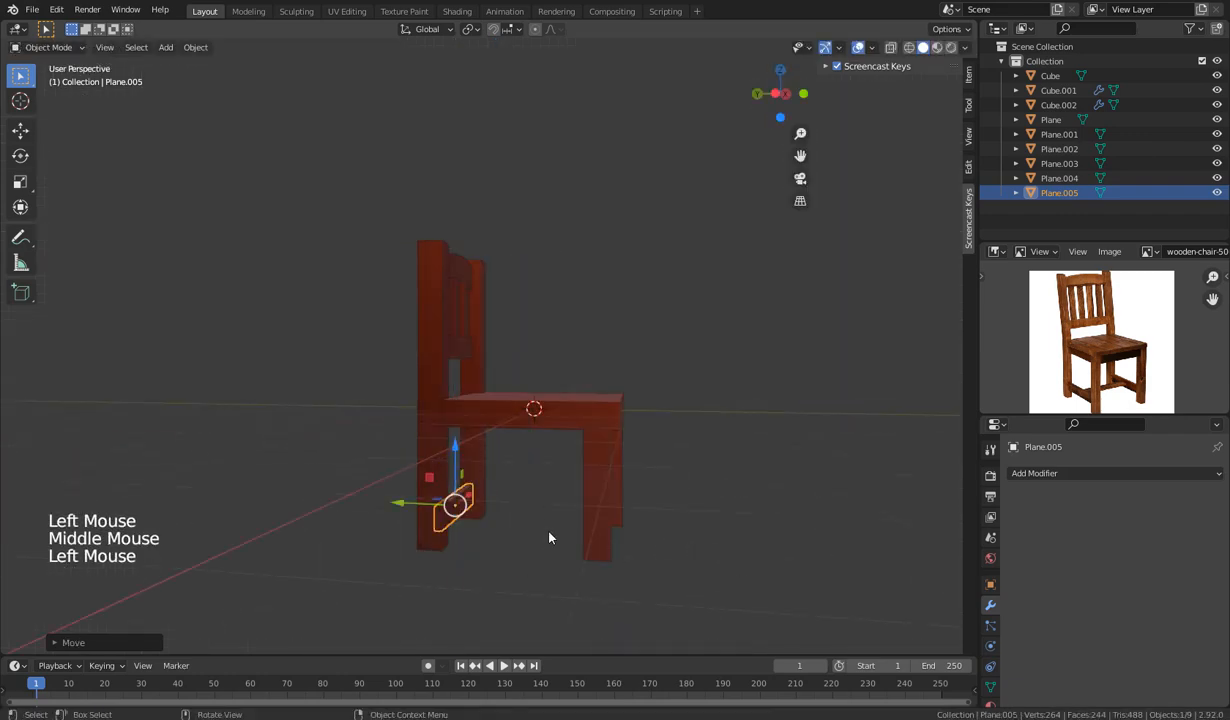
Rotate the leg crossbar 90° about Z and move it along X towards the front and back legs on one side.
middle_drag(549, 535, 470, 573)
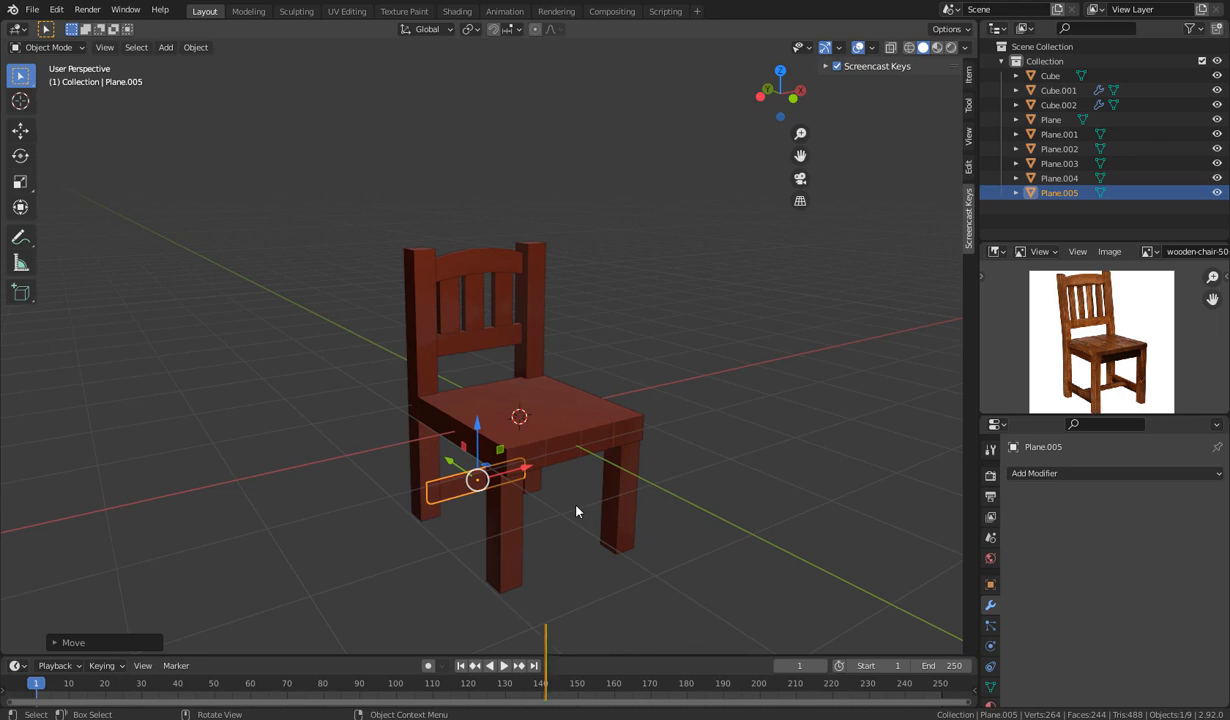
text(r)
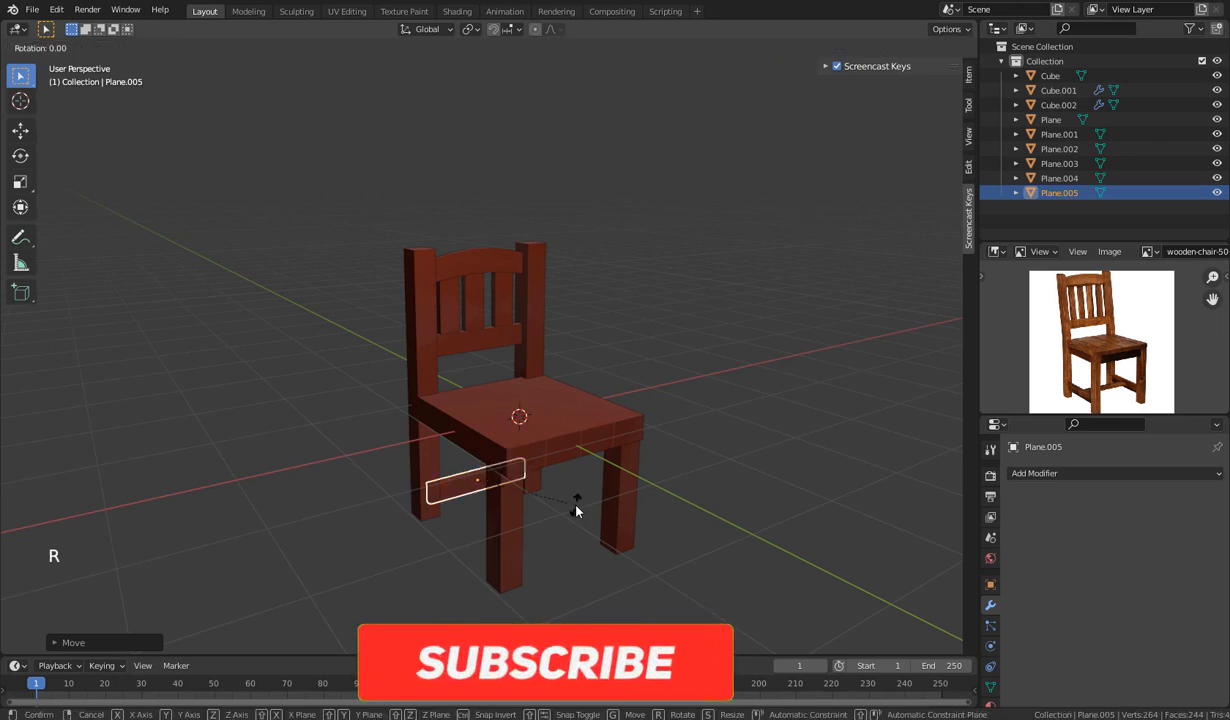
text(z90)
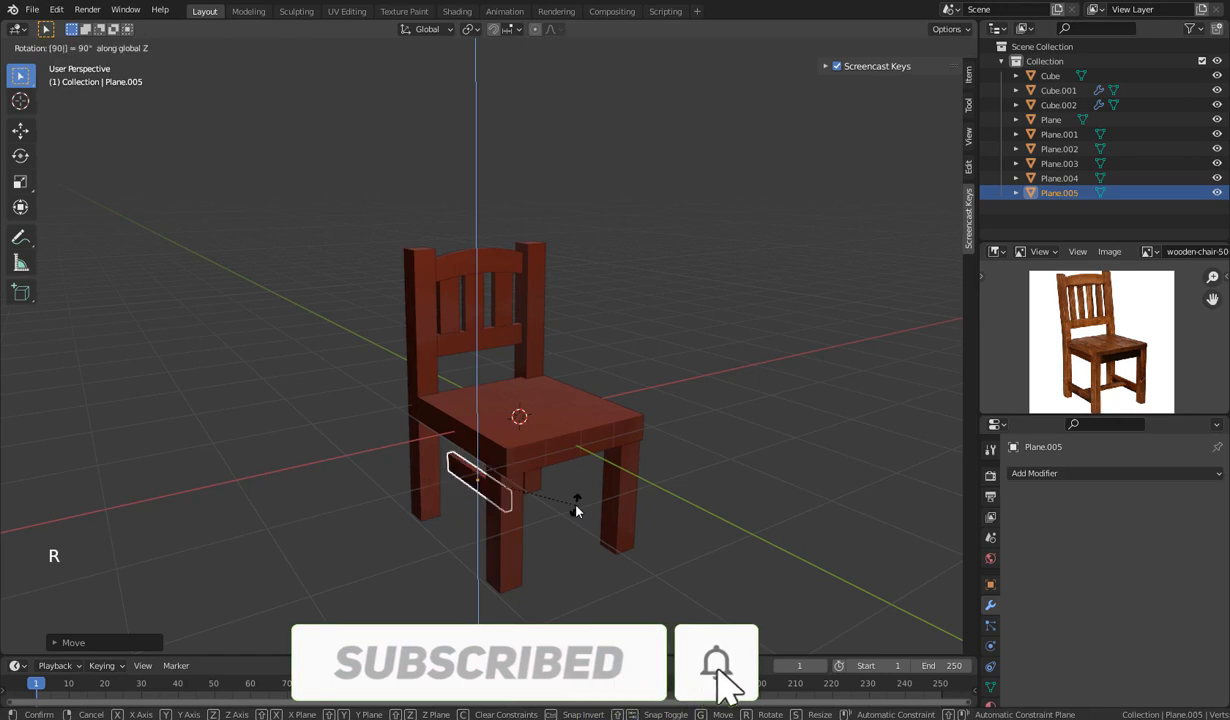
key(Return)
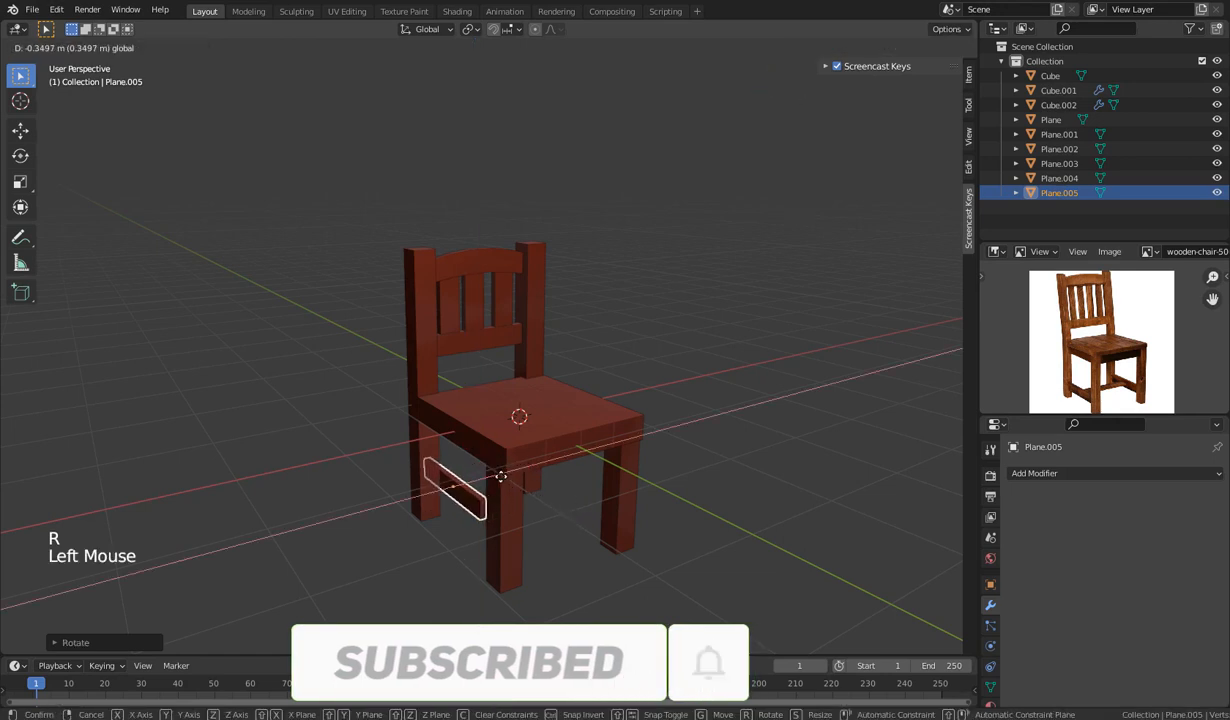
middle_drag(509, 471, 614, 561)
drag(417, 524, 500, 553)
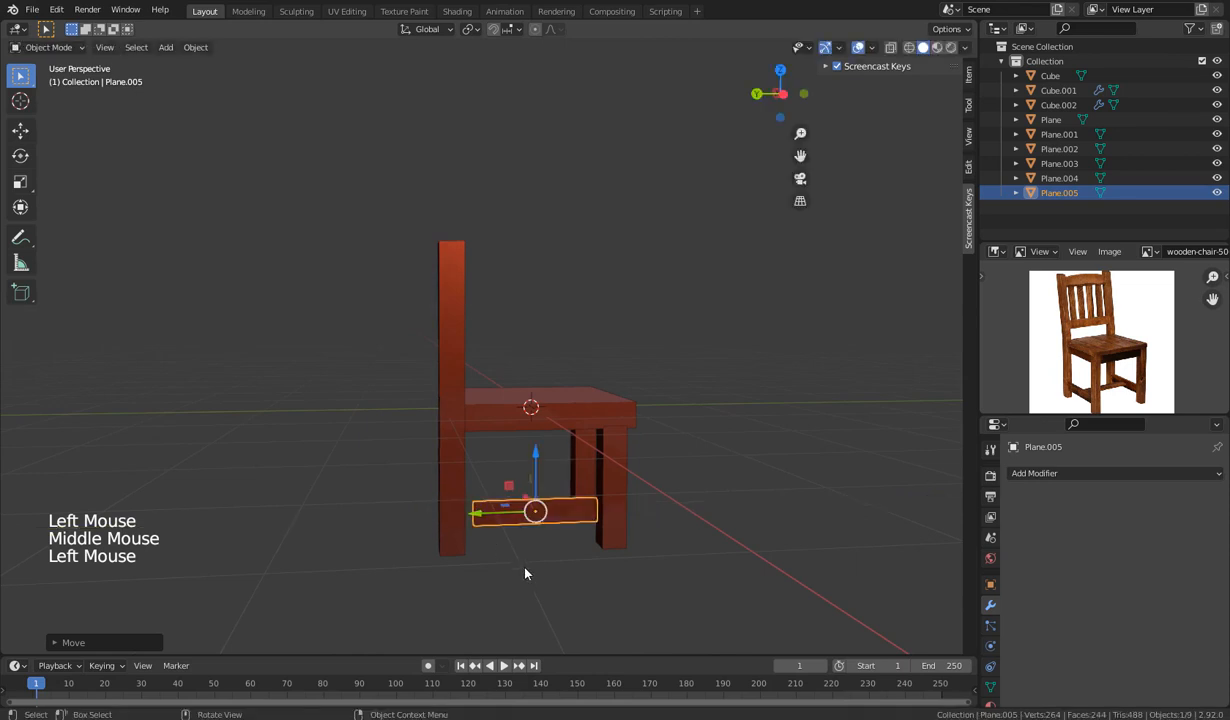
Scale the side crossbar along Y by about 1.25 and nudge it along Y so both ends reach into the legs.
key(KP_3)
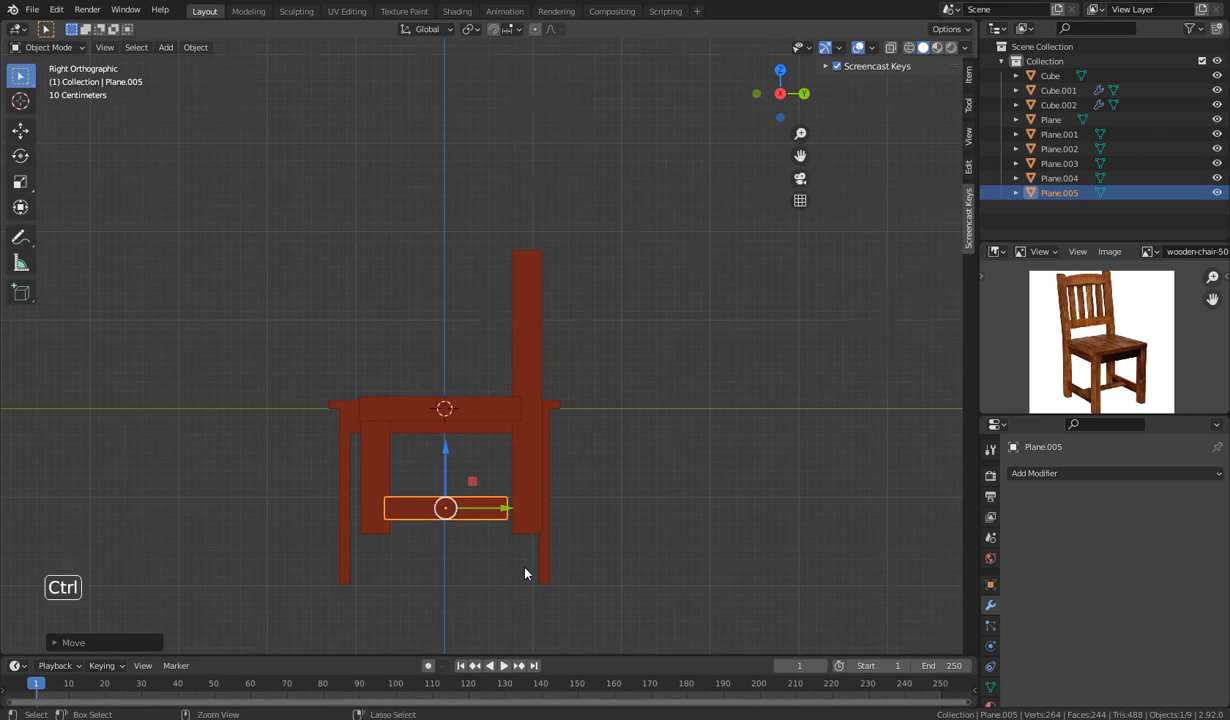
key(ctrl+KP_3)
middle_drag(558, 559, 586, 439)
scroll(560, 570, up, 2)
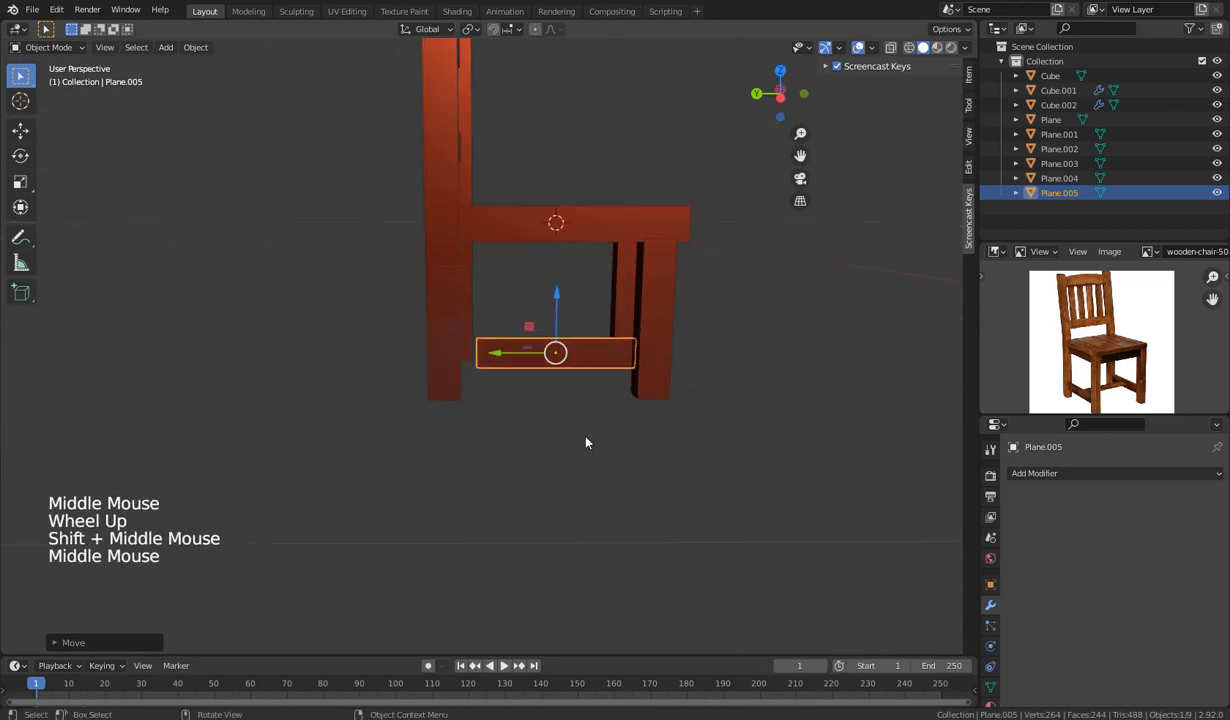
key(s)
key(y)
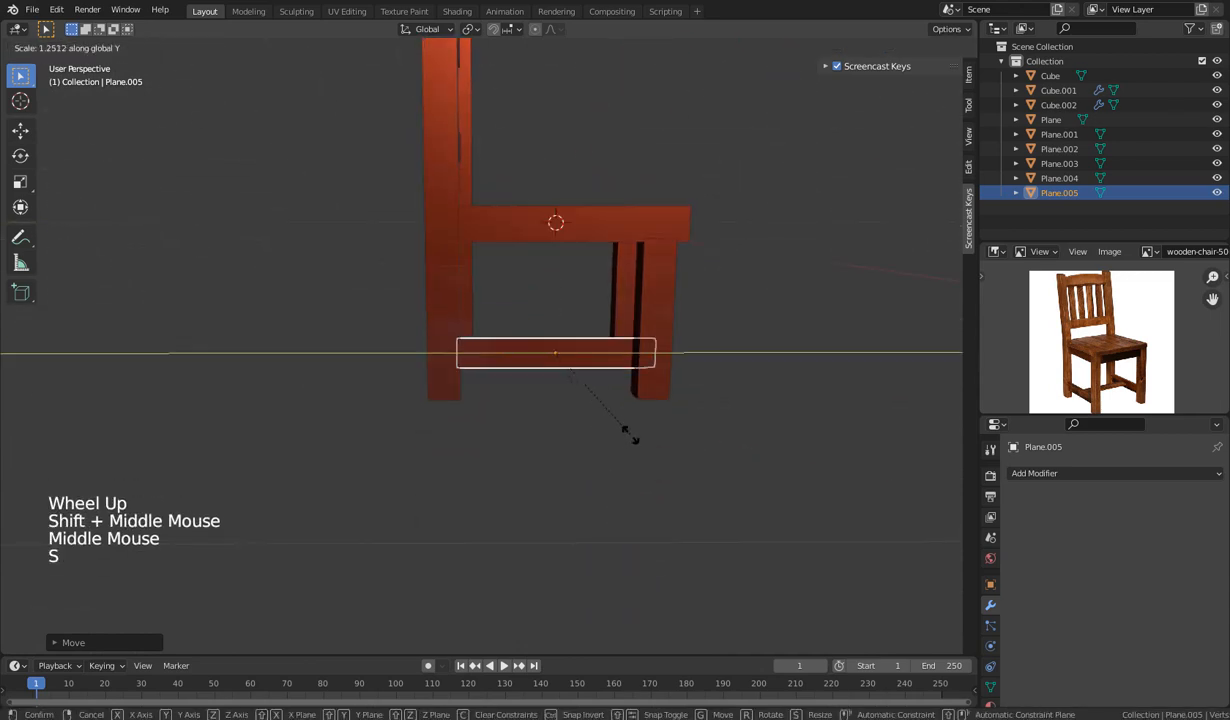
click(628, 433)
drag(497, 350, 484, 351)
click(552, 459)
Move the side crossbar along X into line with the front and back legs on its side.
middle_drag(552, 459, 460, 448)
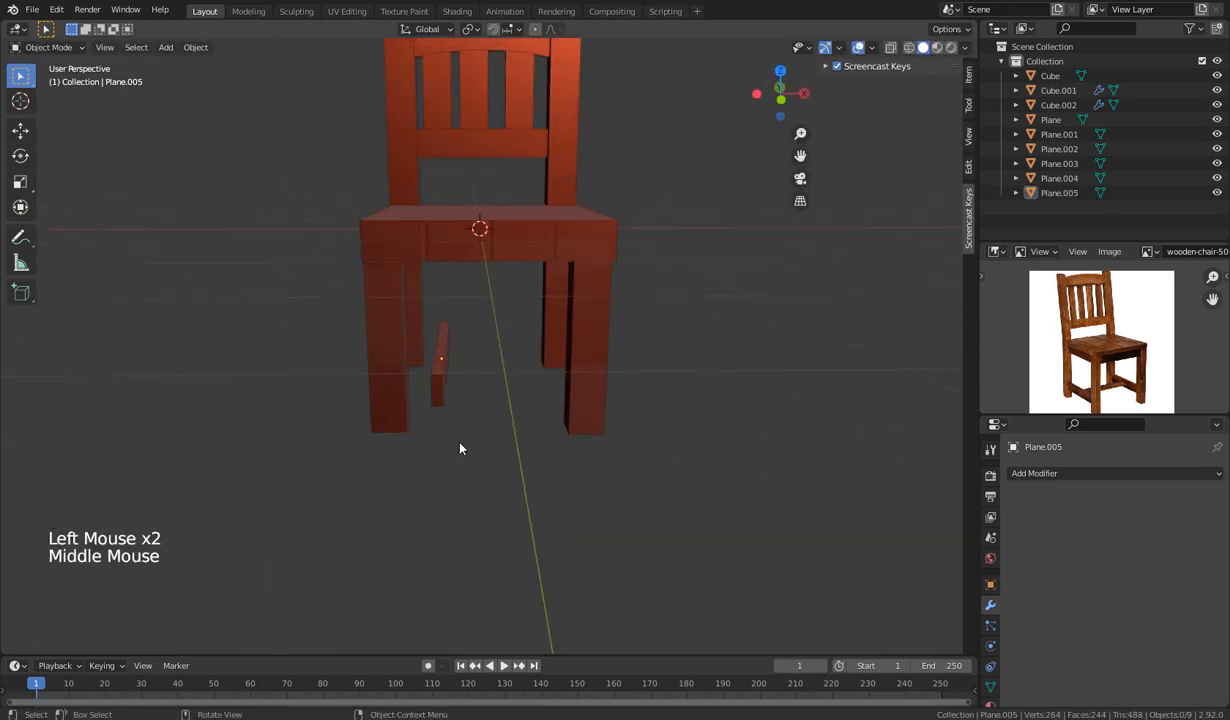
click(438, 390)
drag(483, 358, 461, 365)
click(449, 452)
middle_drag(449, 452, 597, 470)
middle_drag(533, 404, 503, 488)
Duplicate the side crossbar along X and place the copy between the front and back legs on the opposite side.
click(456, 431)
key(shift+d)
key(x)
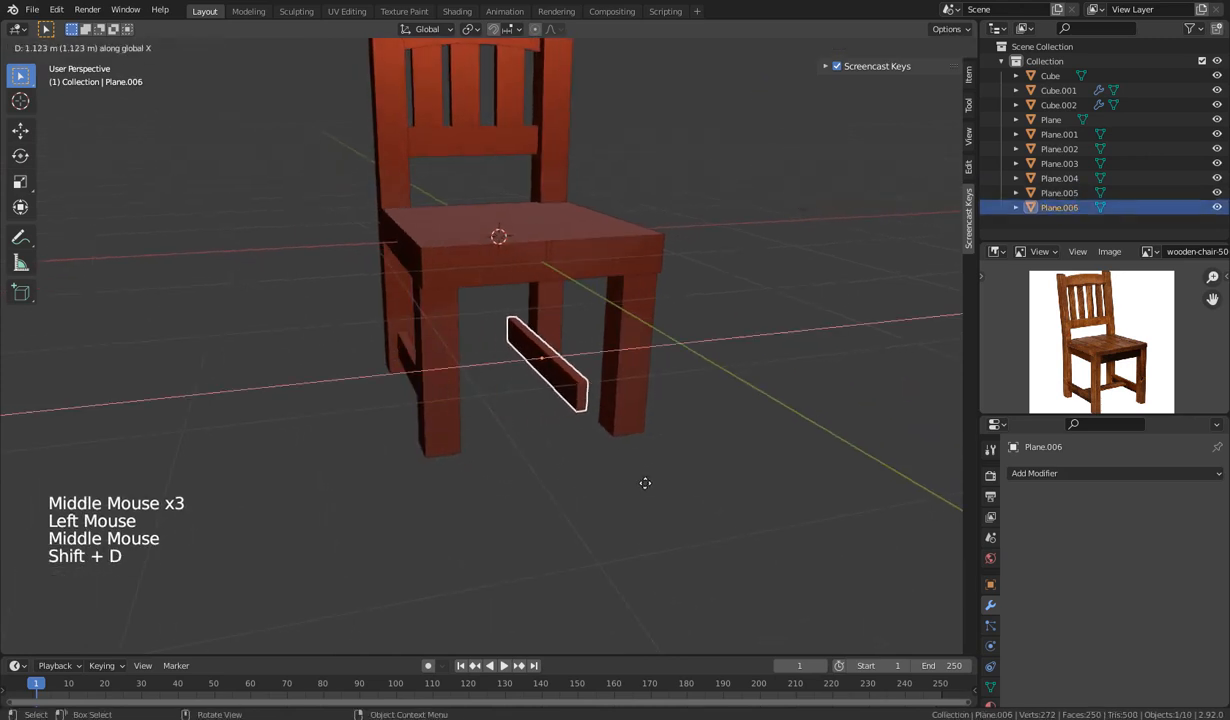
click(665, 485)
mouse_move(653, 519)
middle_down()
mouse_move(684, 472)
mouse_move(756, 529)
mouse_move(626, 522)
mouse_move(588, 492)
mouse_move(650, 505)
middle_up()
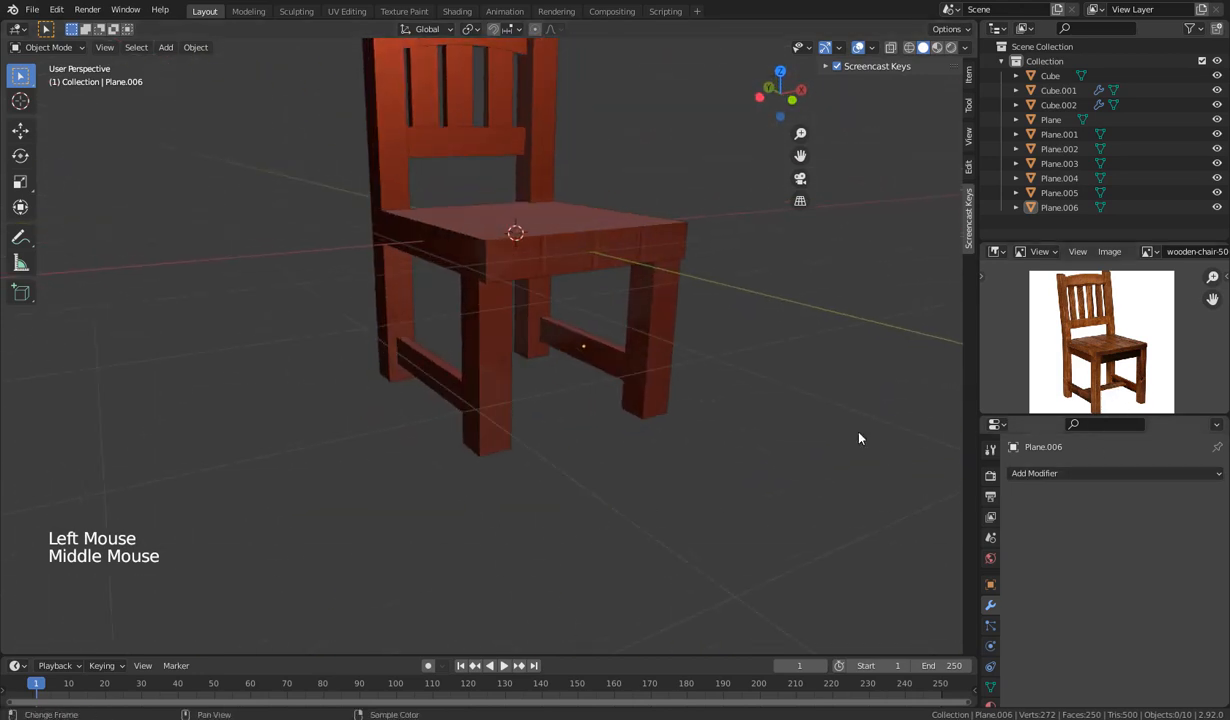
middle_drag(720, 436, 568, 358)
Duplicate the second side crossbar and move the copy along X to midway between the two side crossbars.
click(568, 358)
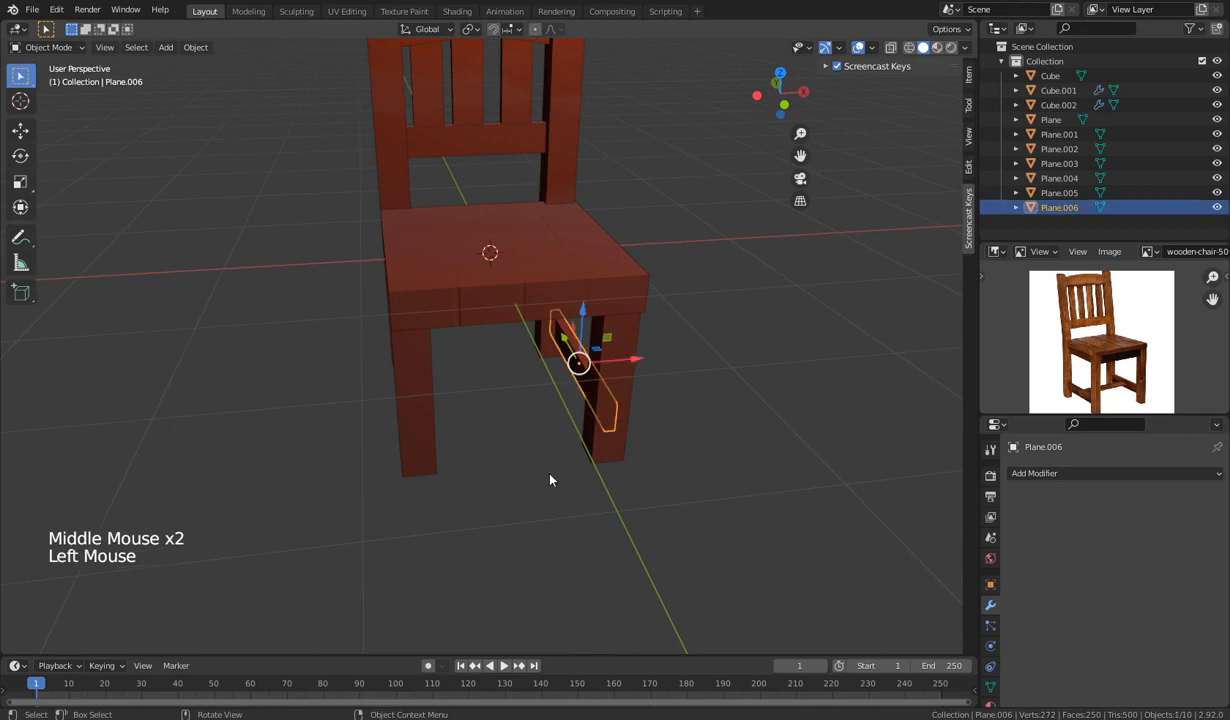
middle_drag(549, 480, 577, 466)
key(shift+d)
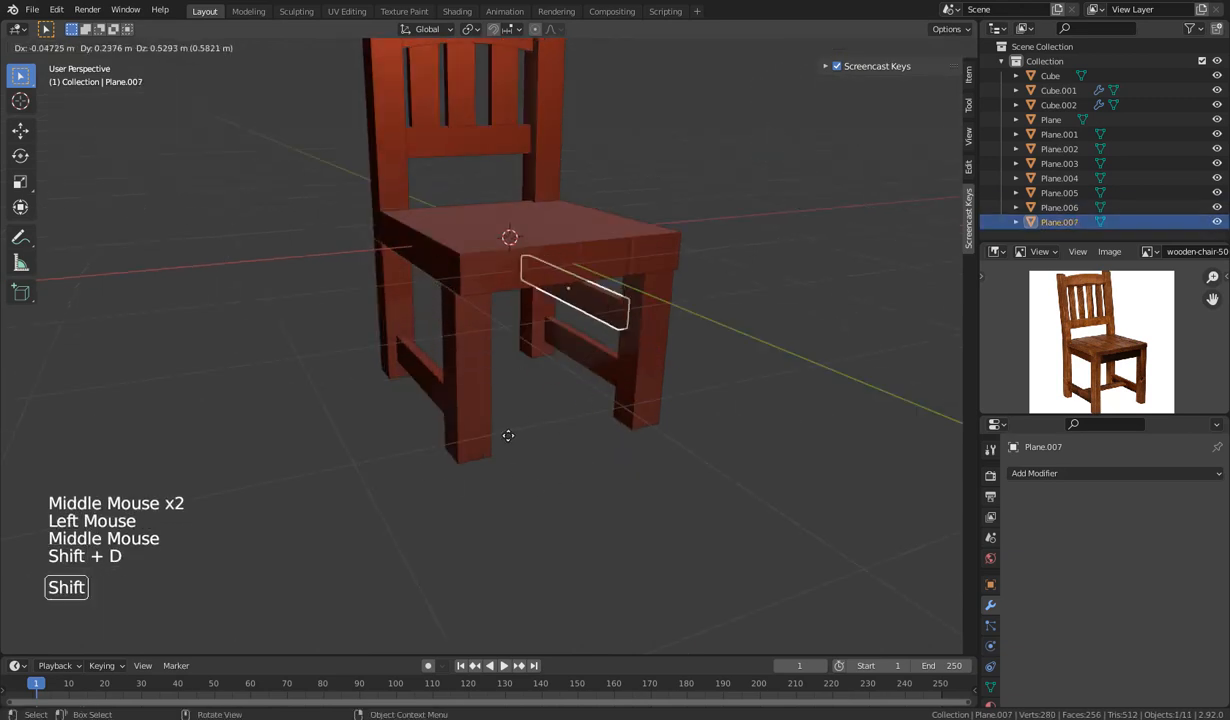
right_click(540, 395)
drag(631, 343, 560, 358)
middle_drag(560, 358, 524, 466)
Rotate the middle bar 90° about Z to span the side crossbars, and 90° about X to lay it flat.
key(r)
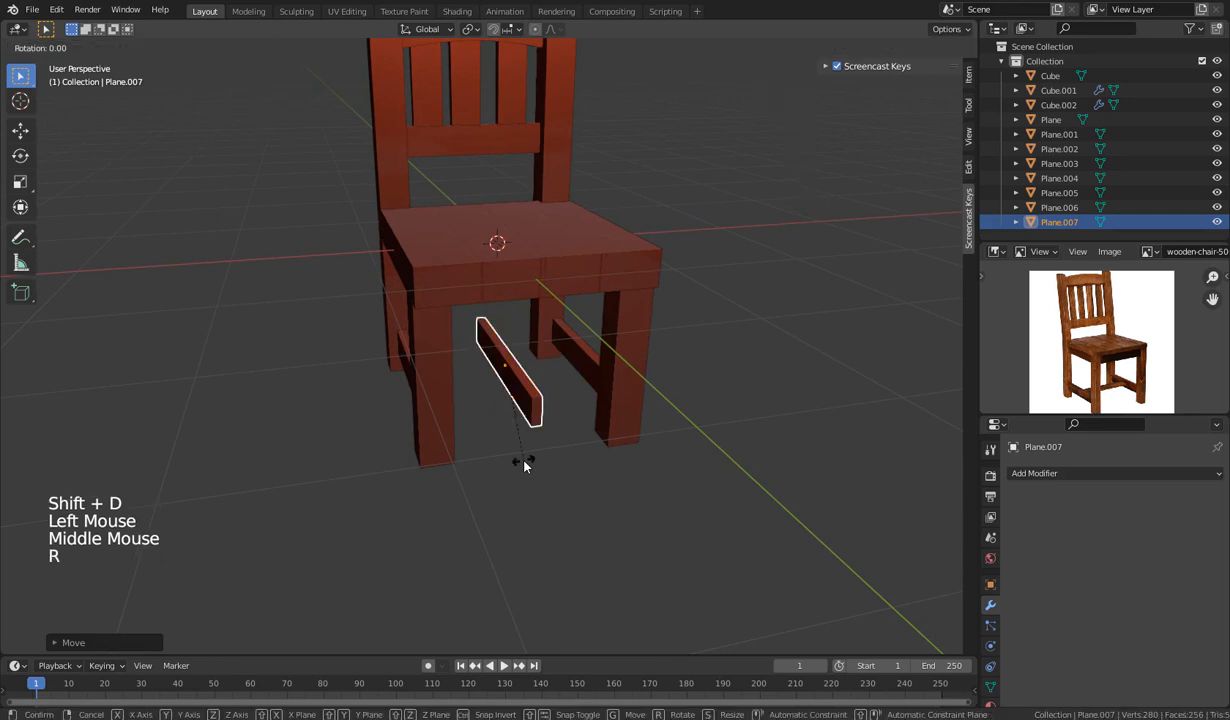
text(z)
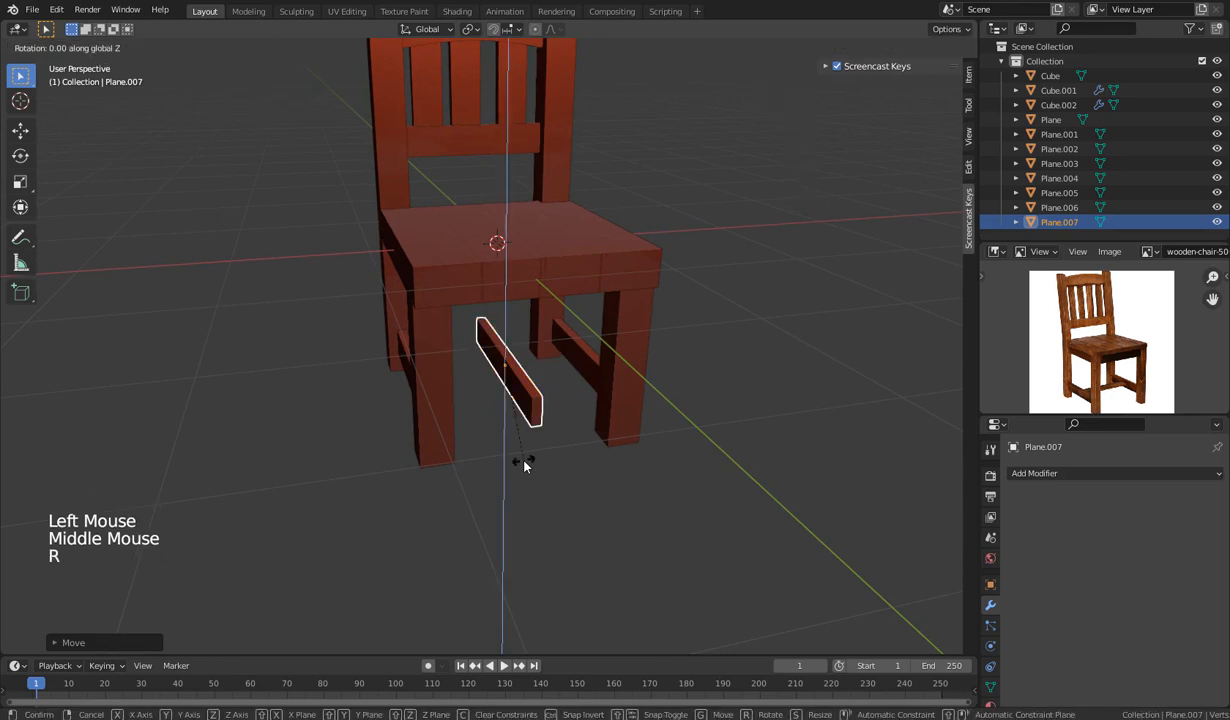
text(90)
key(Return)
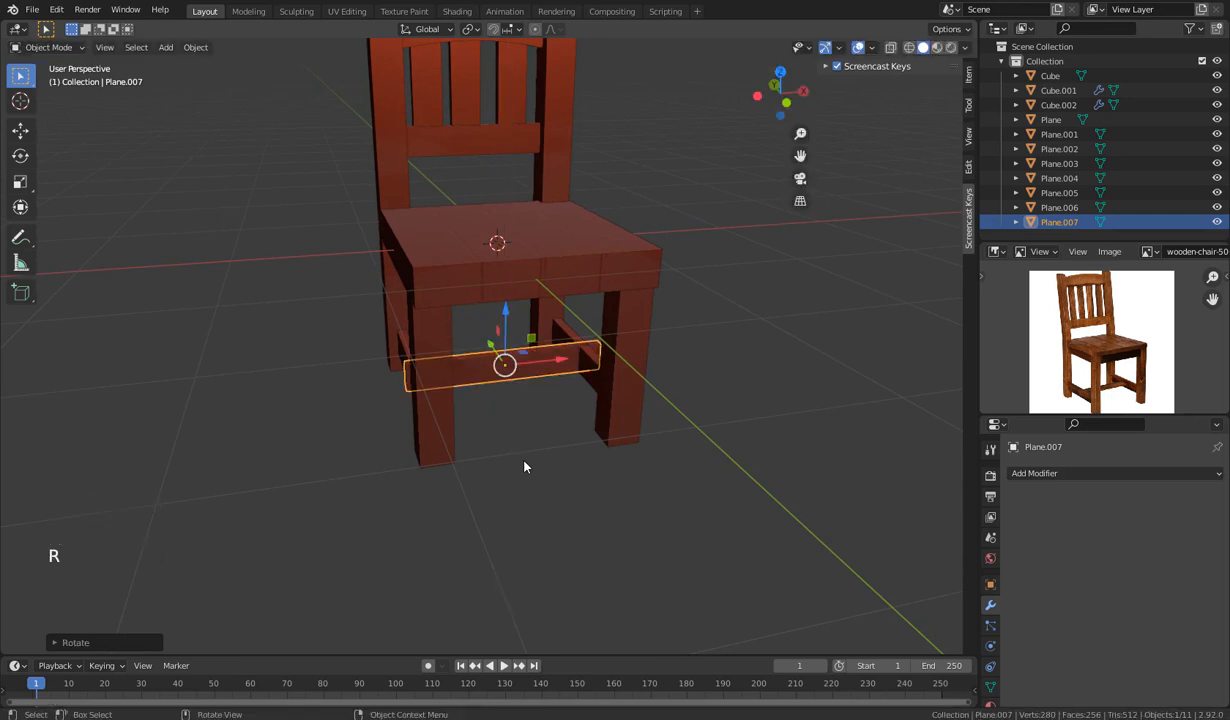
middle_drag(507, 500, 574, 508)
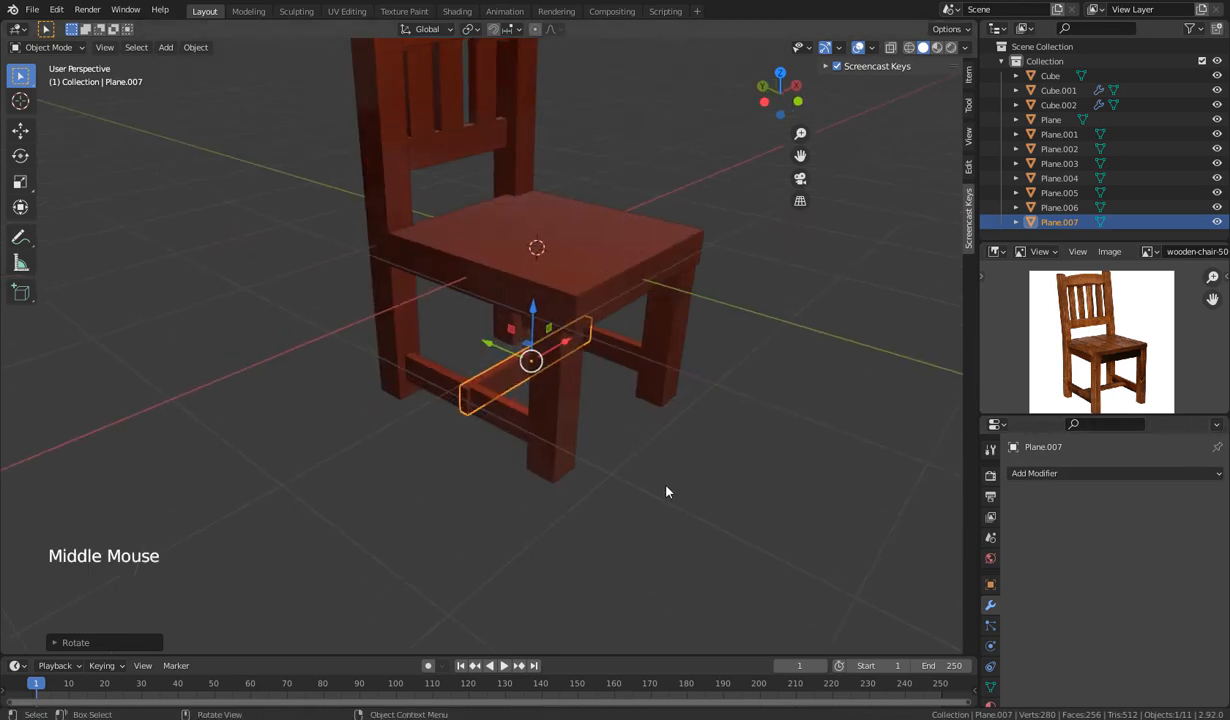
middle_drag(667, 489, 717, 488)
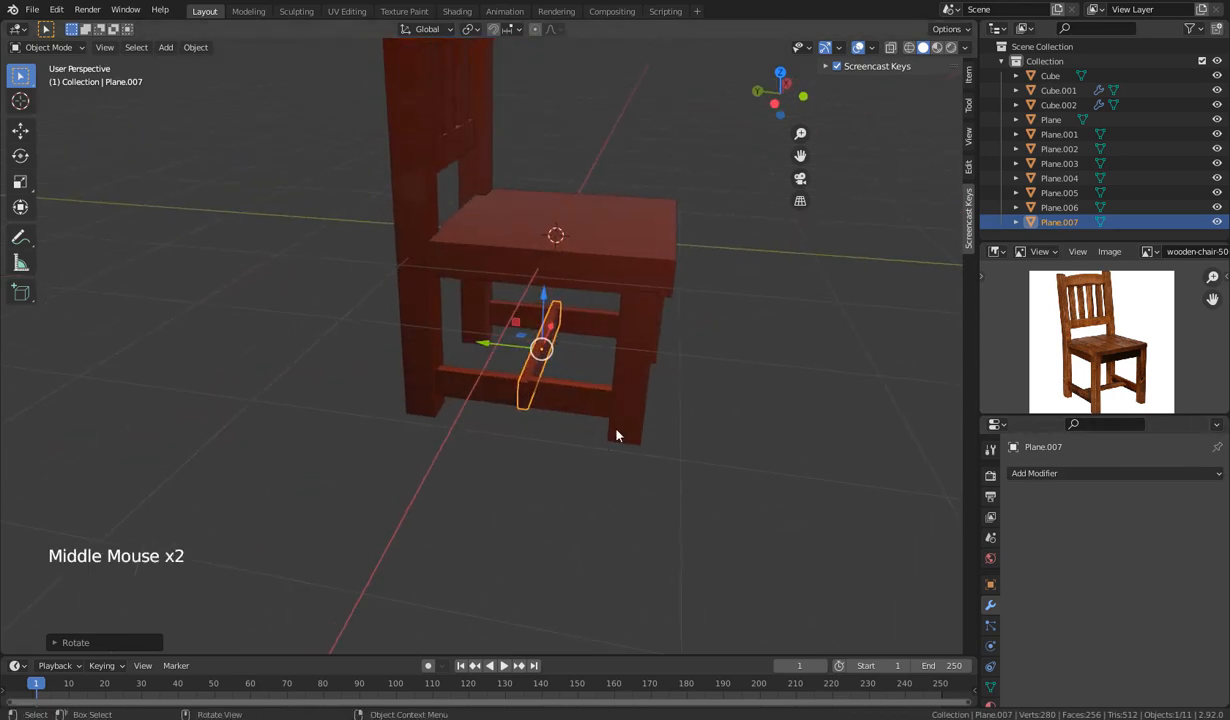
text(rx90)
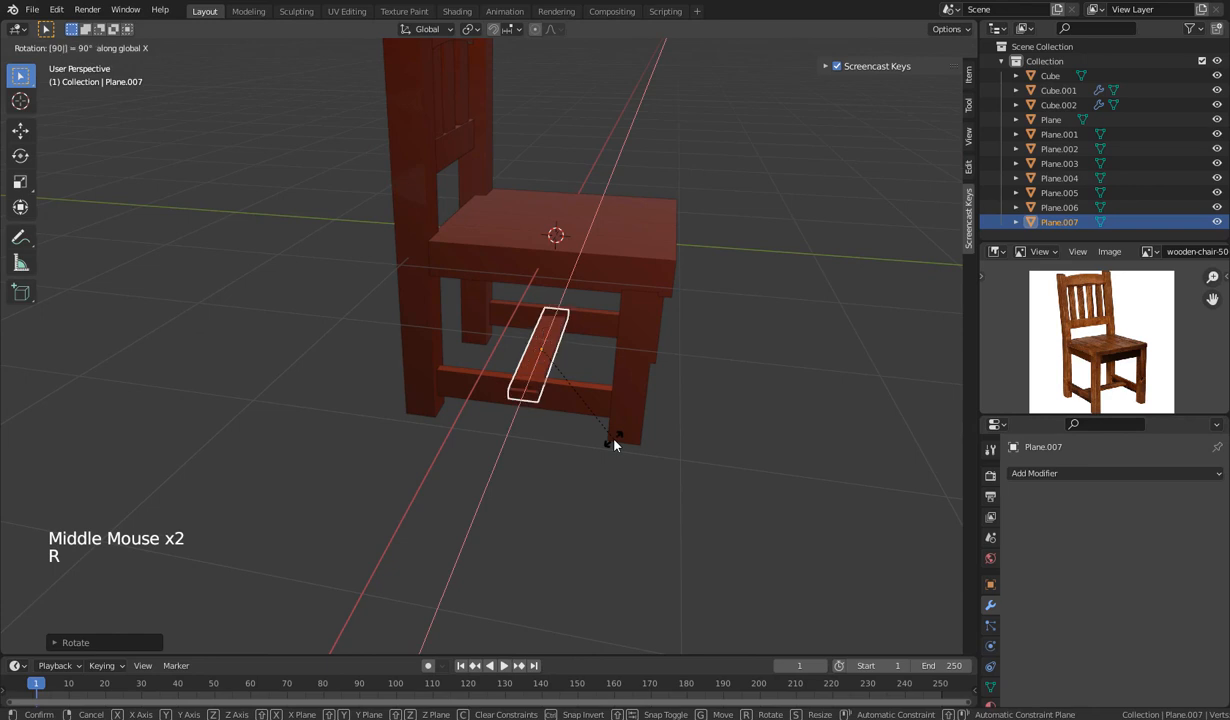
key(Return)
Scale the middle bar along X by about 0.83 and centre it along X between the side crossbars.
middle_drag(612, 458, 465, 450)
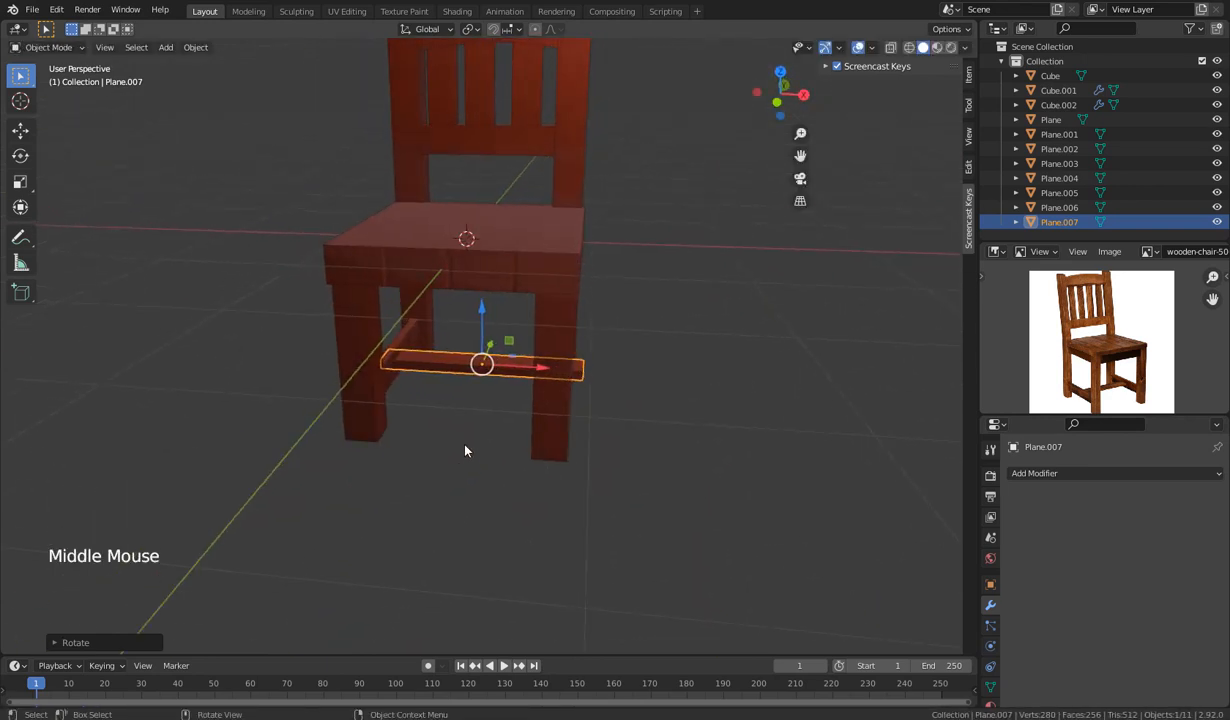
key(s)
key(x)
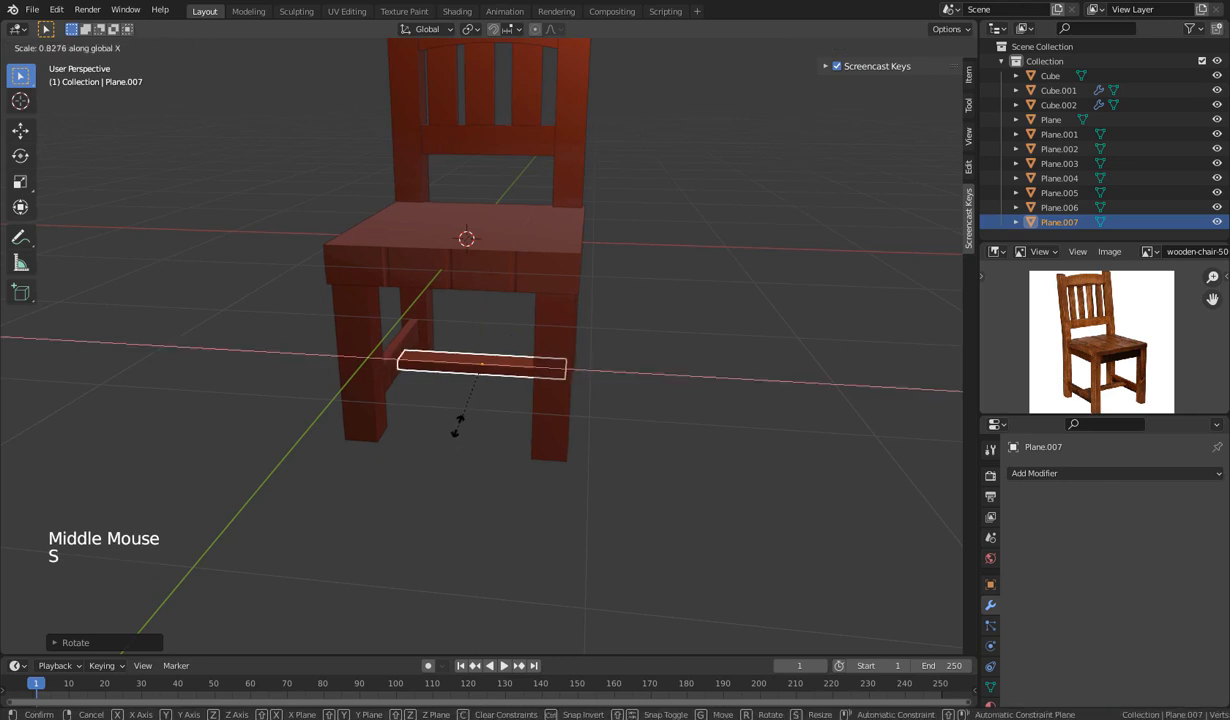
click(460, 425)
middle_drag(461, 428, 568, 456)
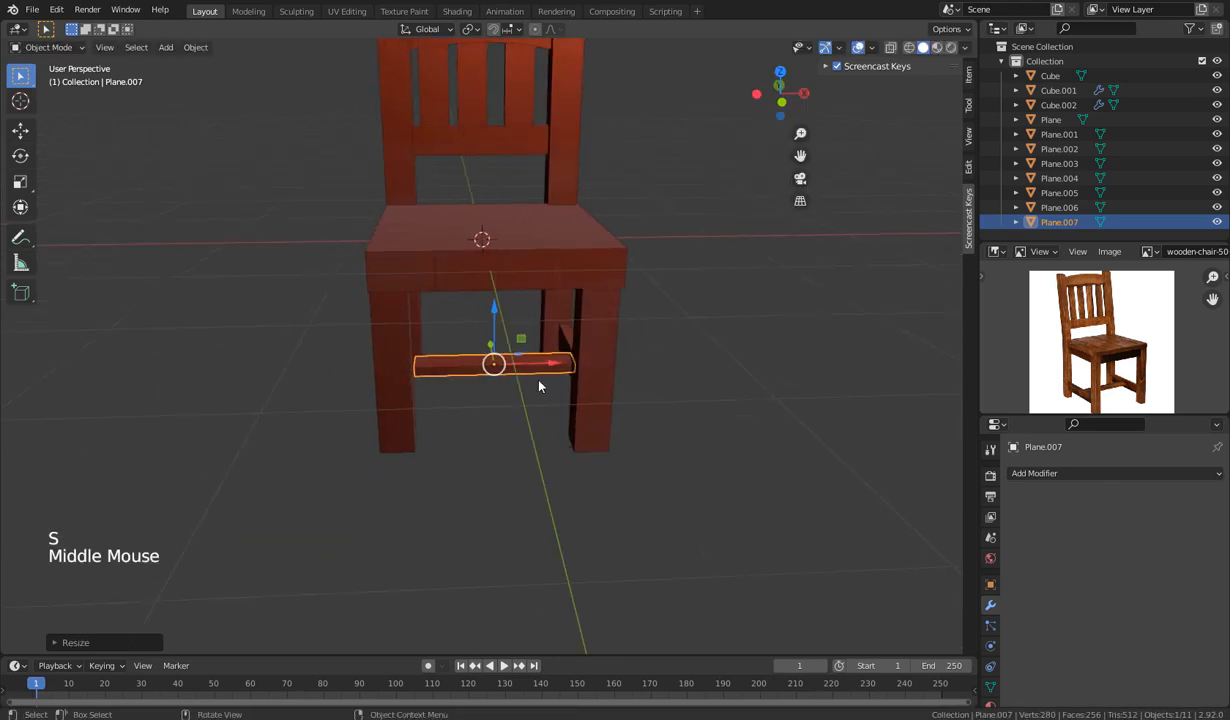
drag(549, 366, 565, 483)
Scale the middle bar along X by about 1.11 so its ends meet both side crossbars, and deselect it.
middle_drag(565, 483, 546, 500)
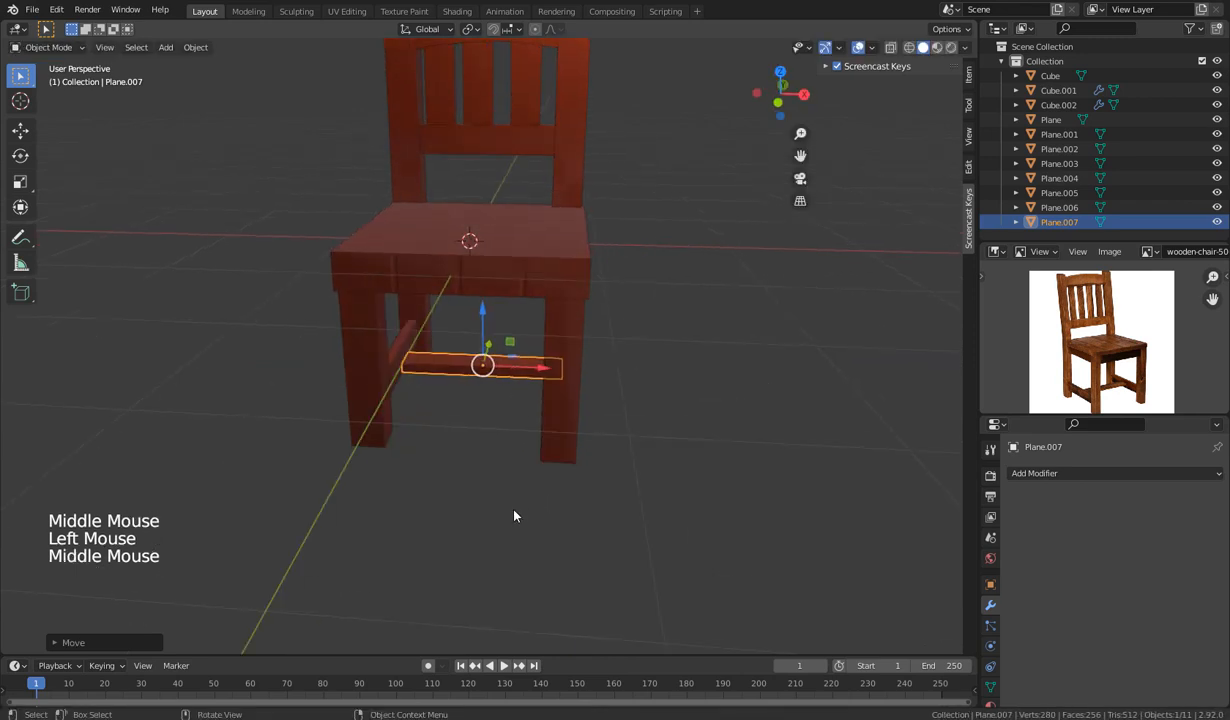
key(s)
key(x)
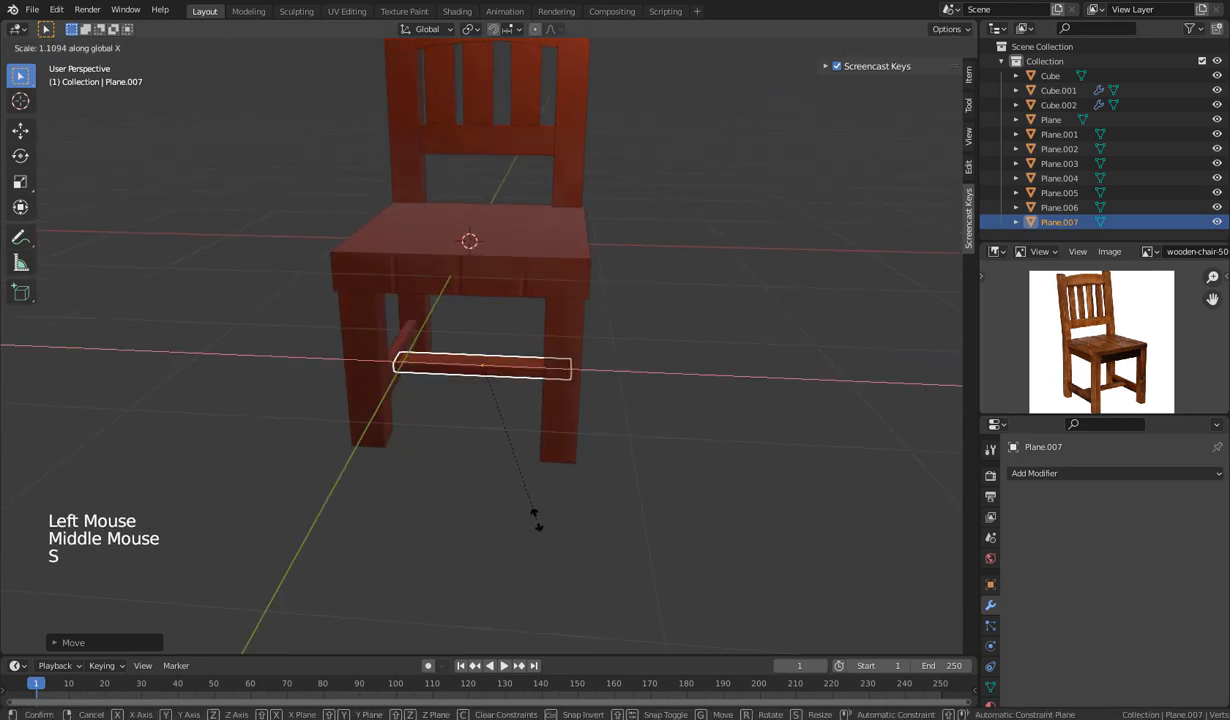
click(538, 522)
middle_drag(541, 530, 600, 571)
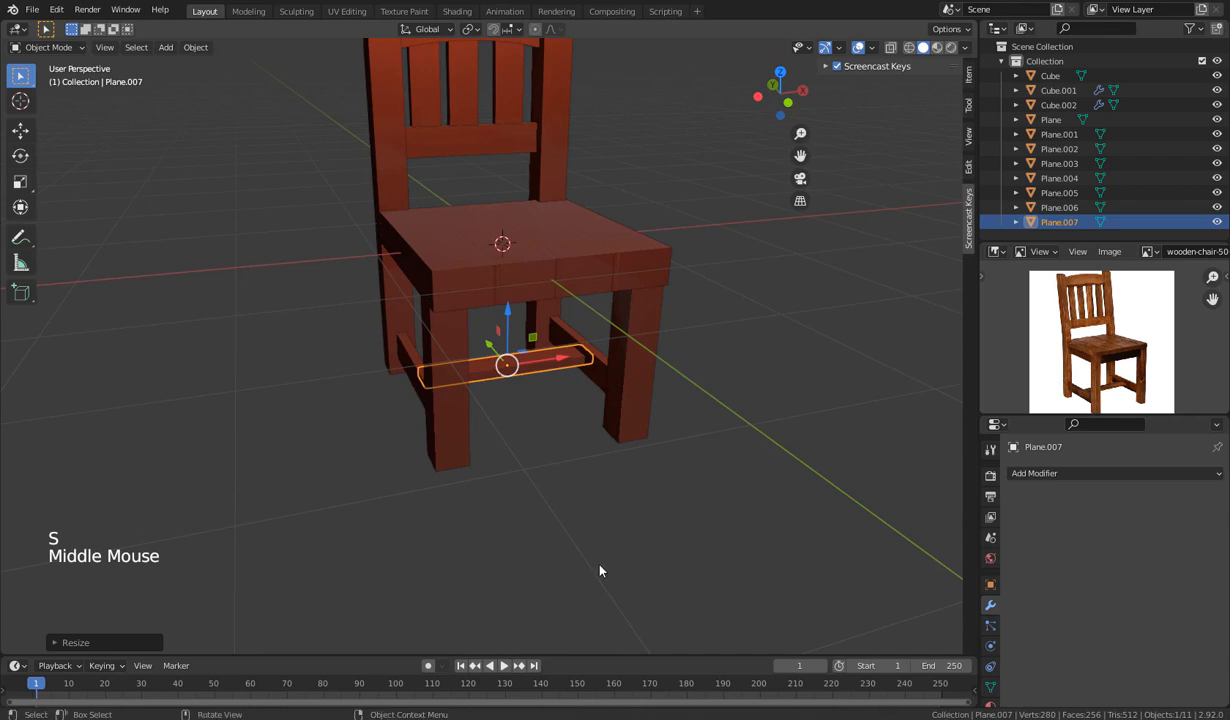
click(595, 555)
middle_drag(585, 515, 585, 483)
scroll(531, 495, down, 3)
scroll(531, 495, down, 2)
scroll(585, 483, up, 3)
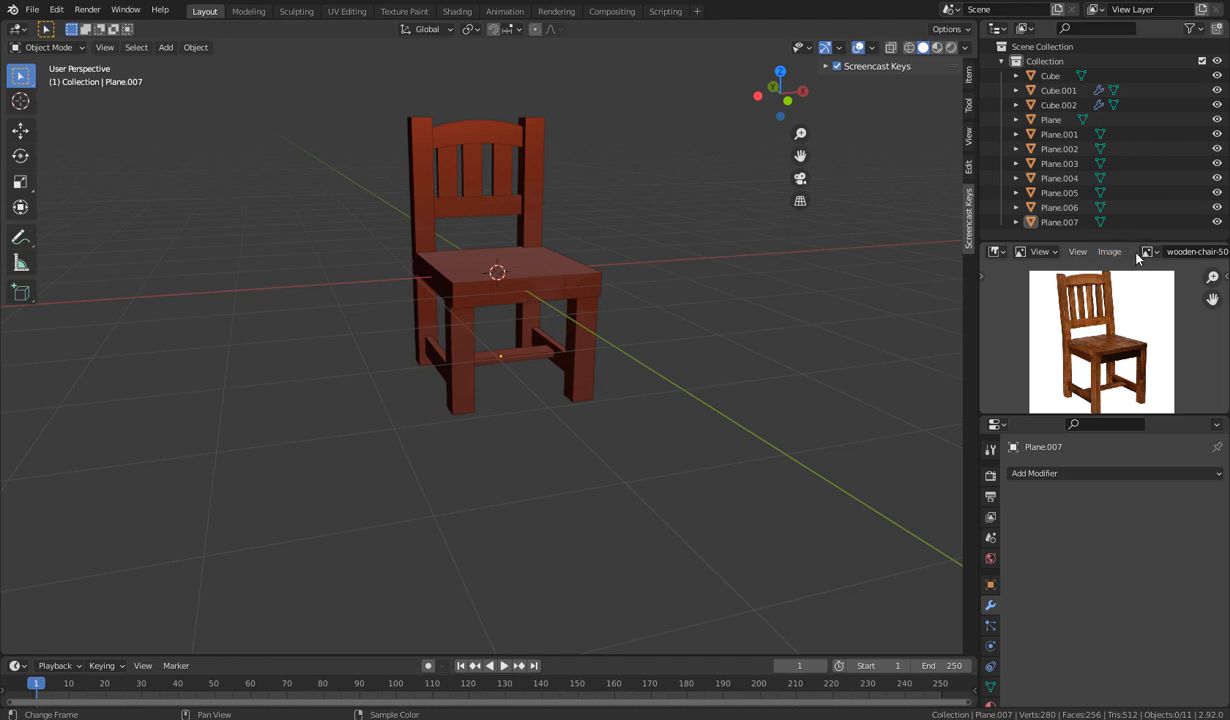
Unlink the wooden-chair reference photo from the image editor.
middle_drag(1136, 258, 1002, 258)
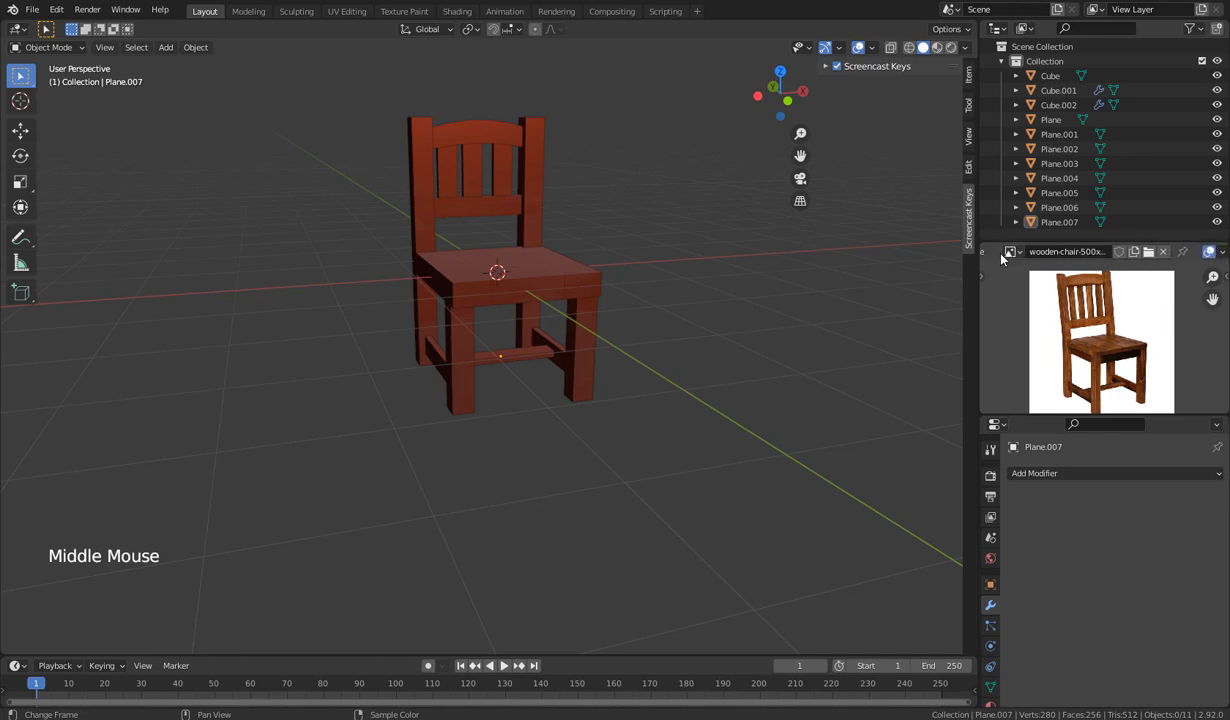
middle_drag(992, 256, 1135, 254)
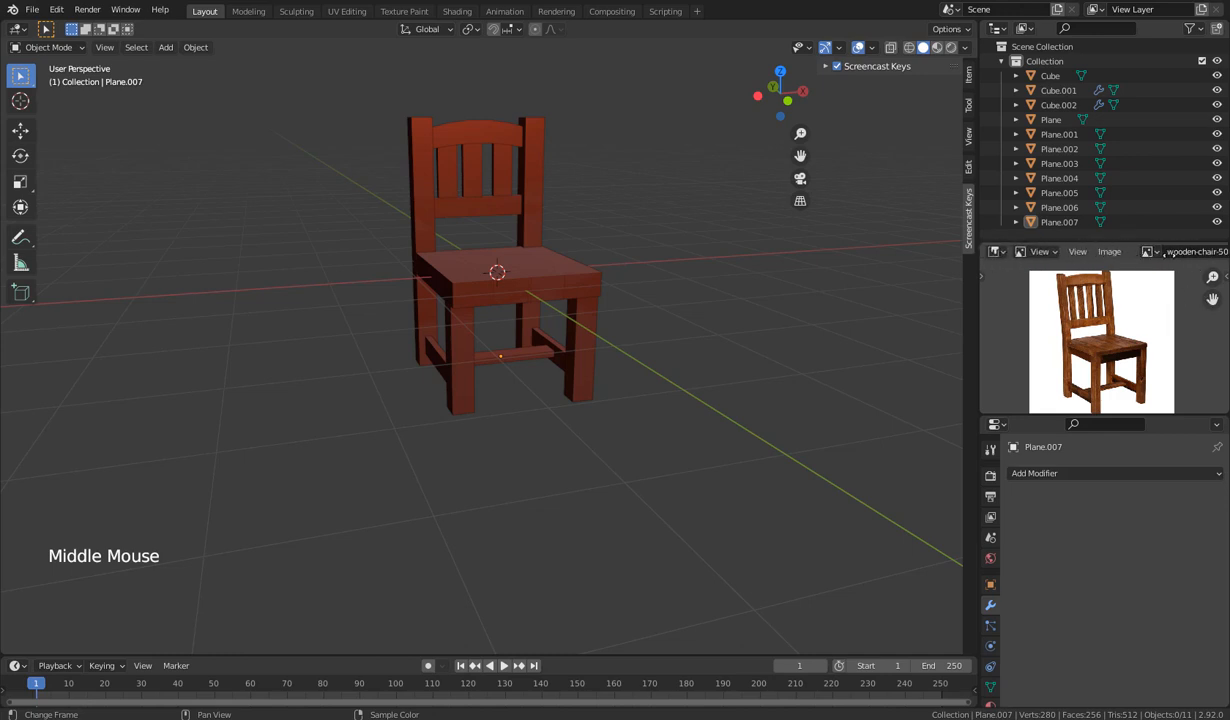
click(1122, 257)
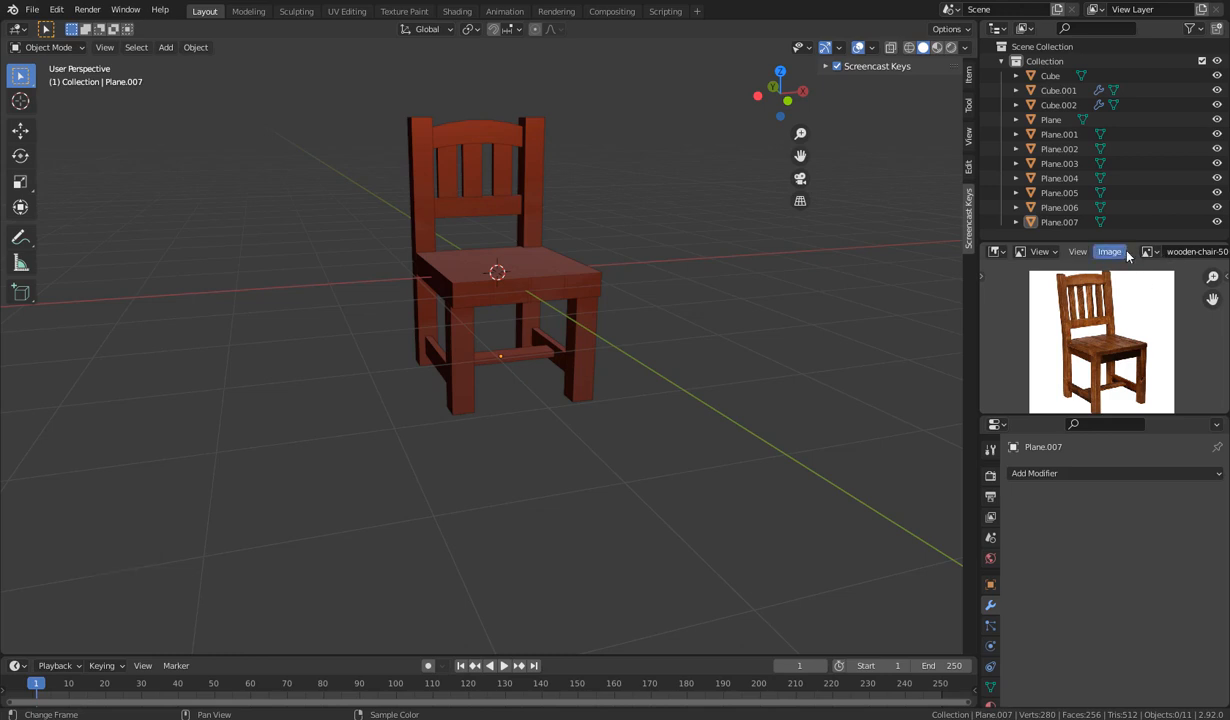
middle_drag(1127, 256, 981, 257)
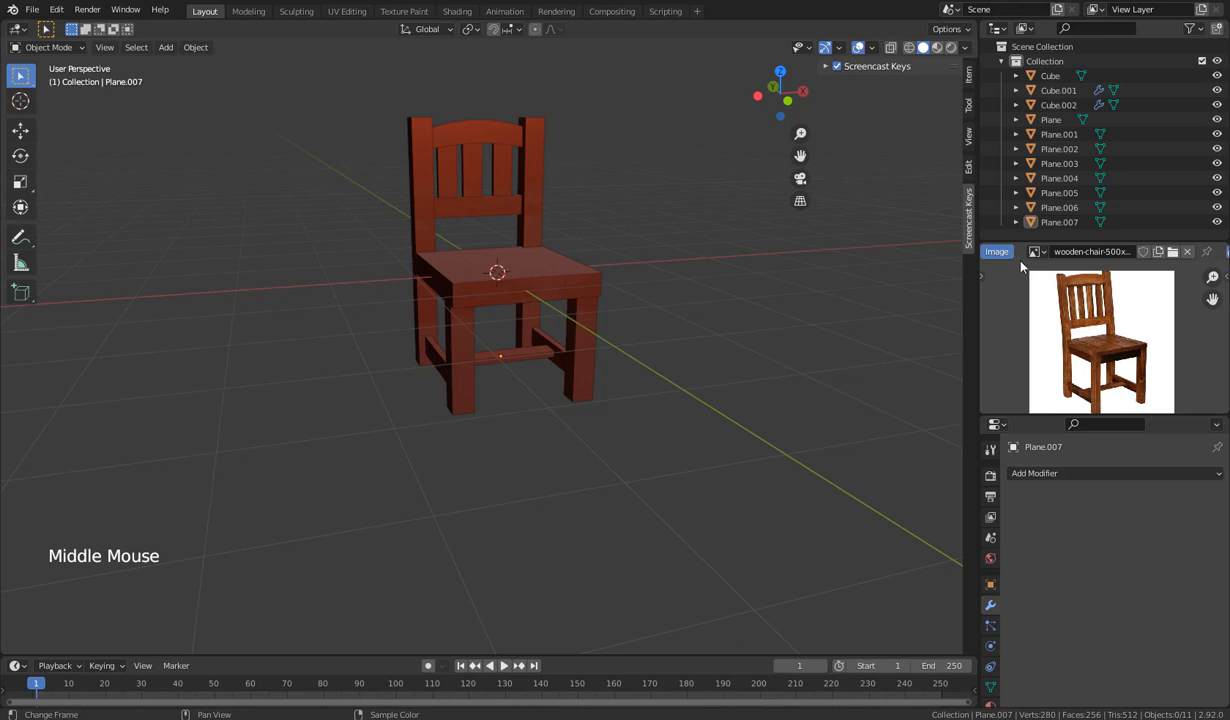
click(1187, 253)
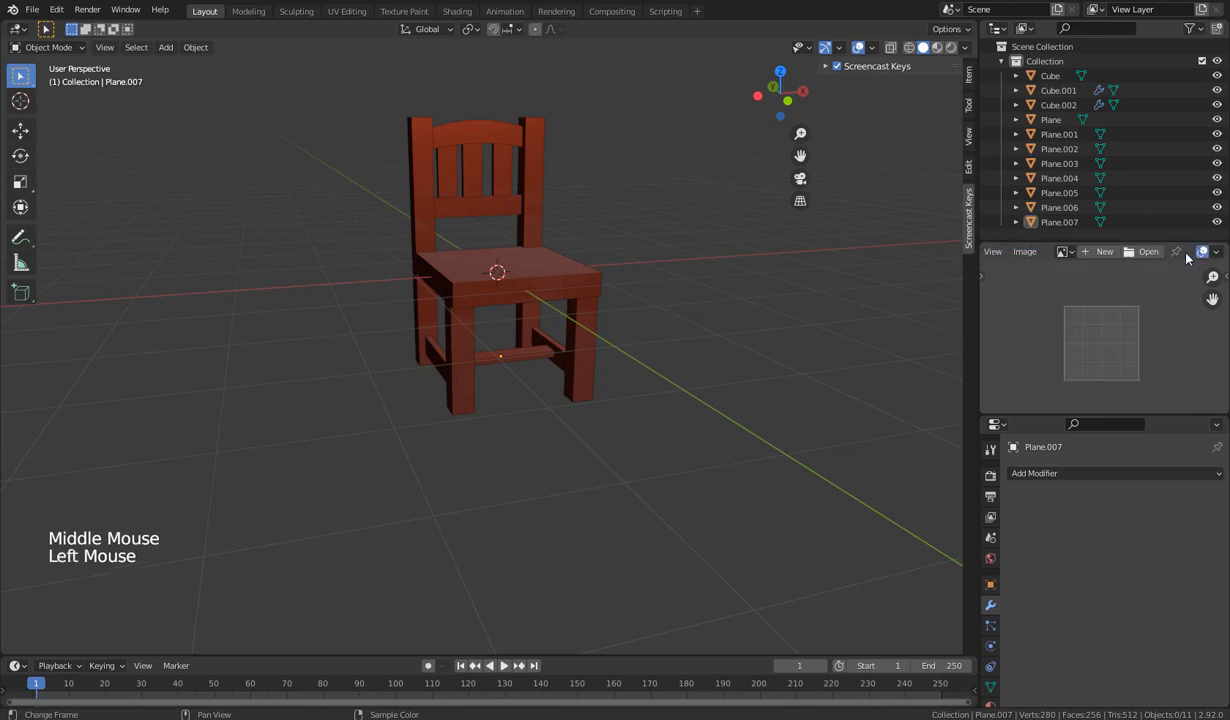
Load 702616_matfer-1.jpg from the Tutorials Asset folder into the image editor as the bowl reference.
click(1148, 258)
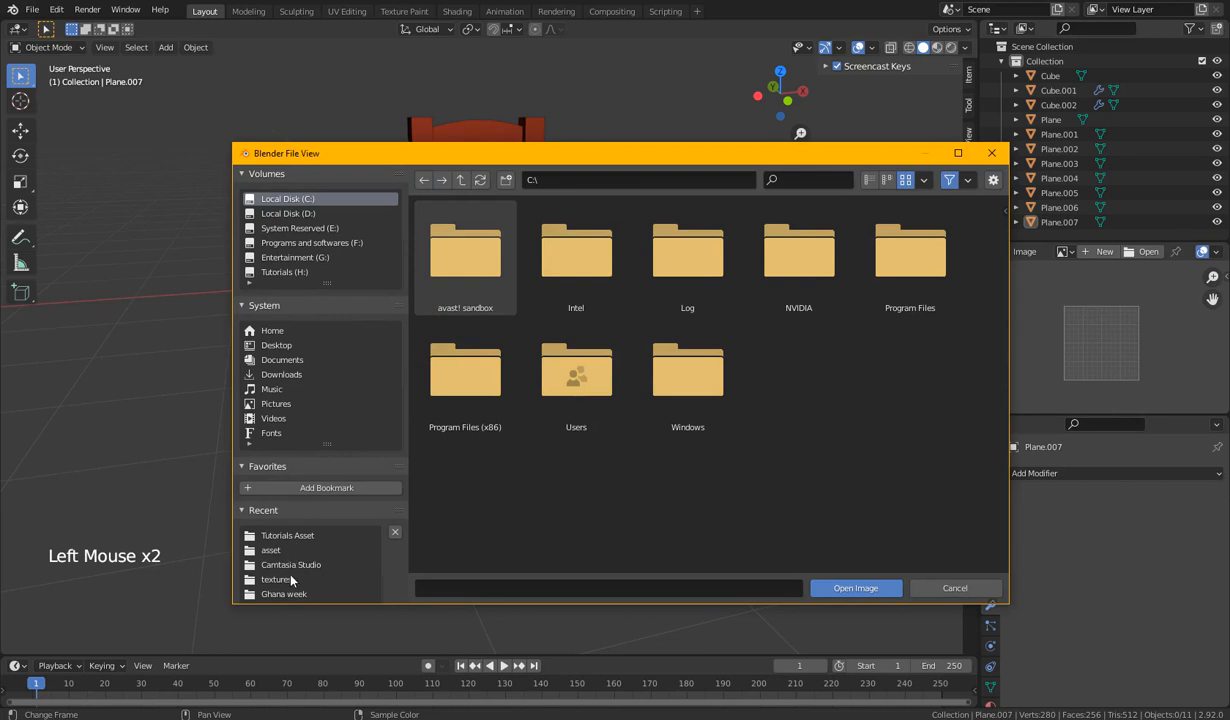
click(278, 551)
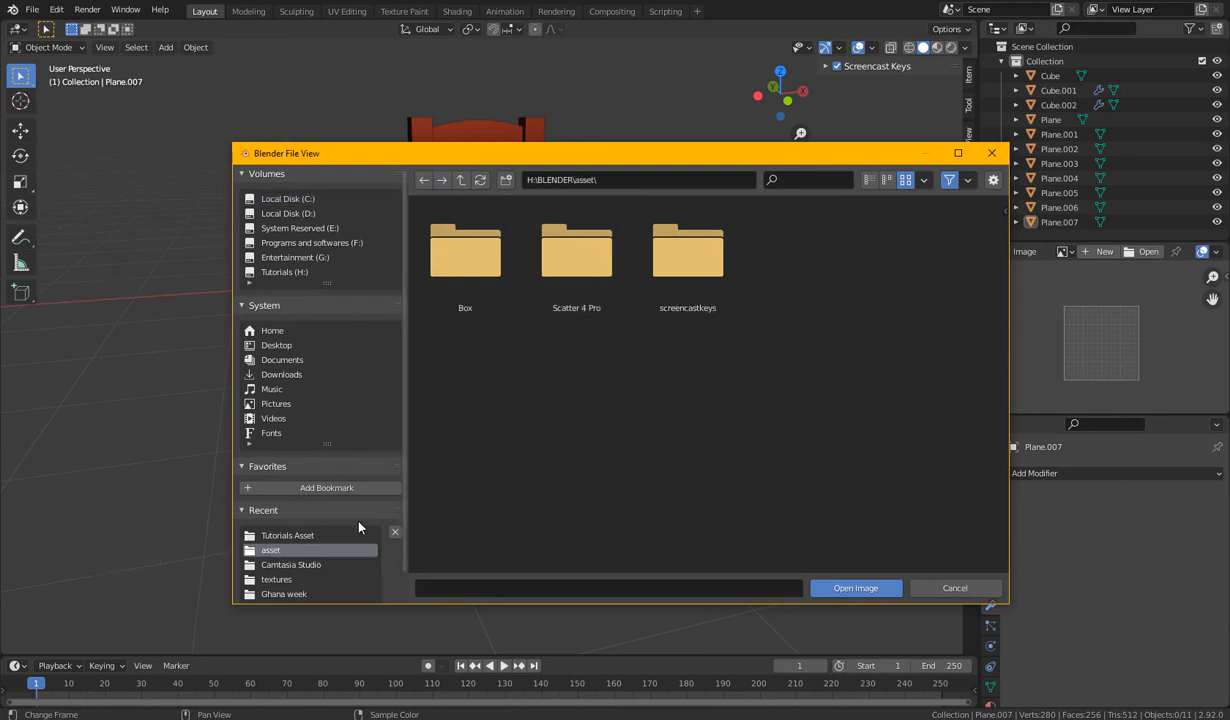
click(293, 537)
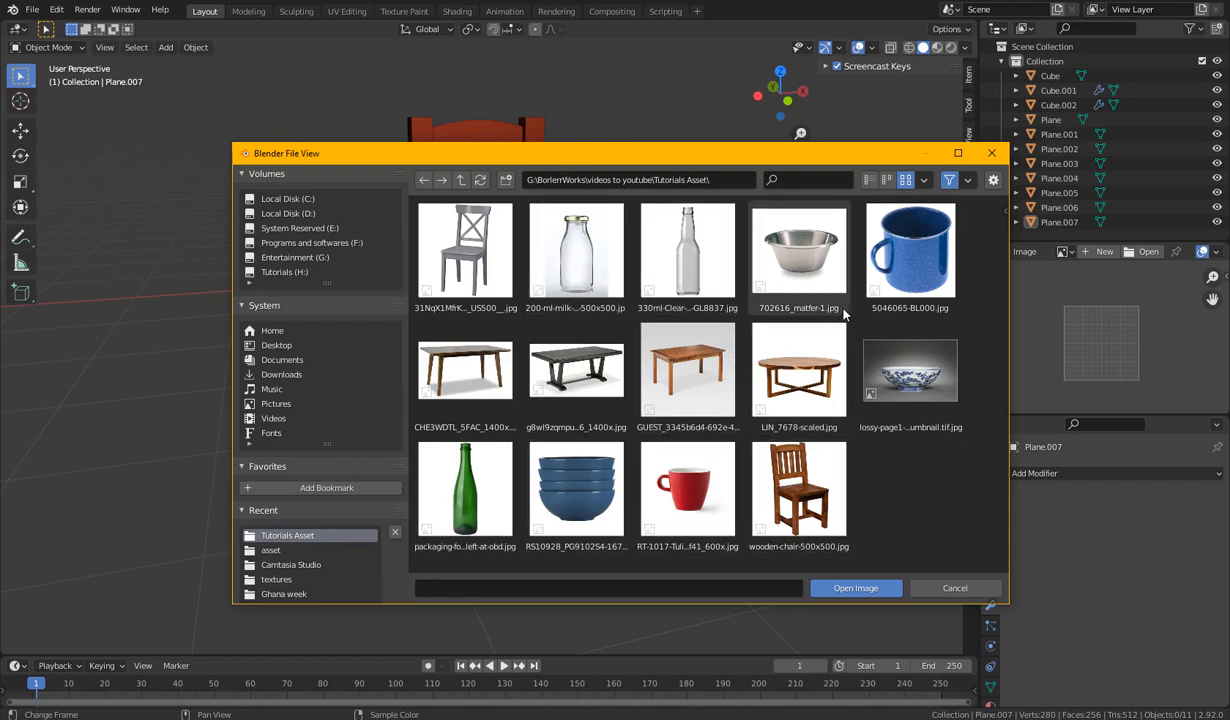
click(779, 268)
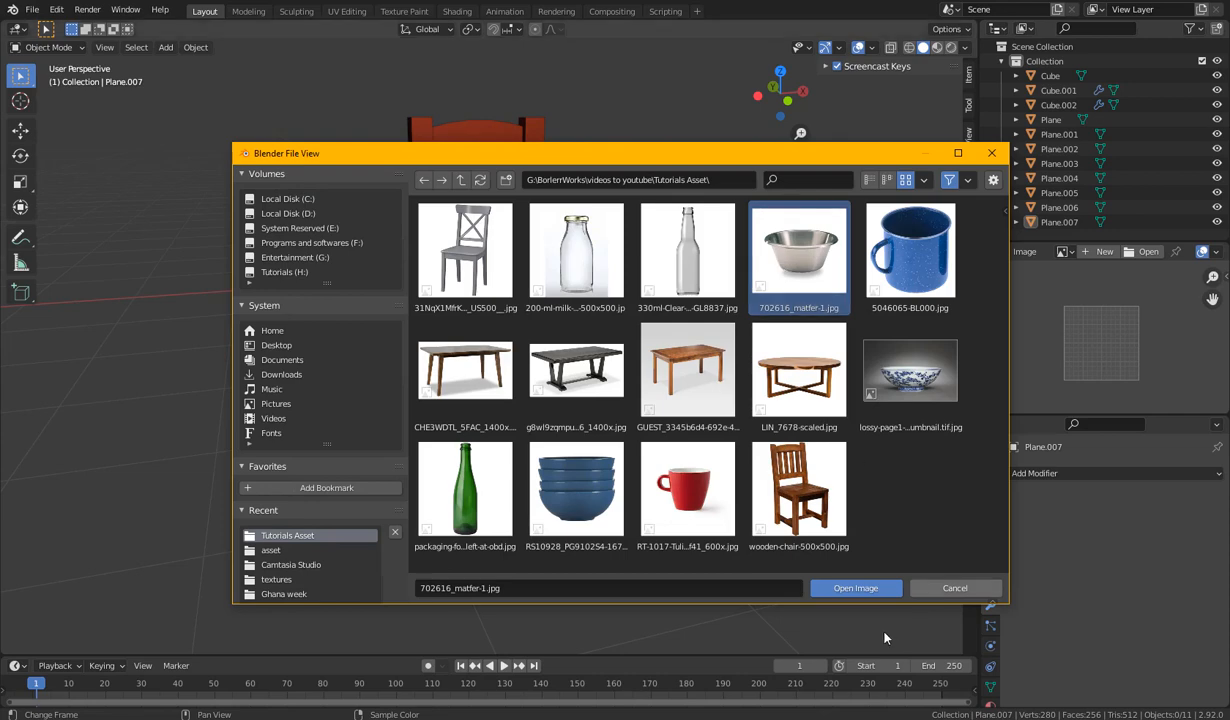
click(857, 588)
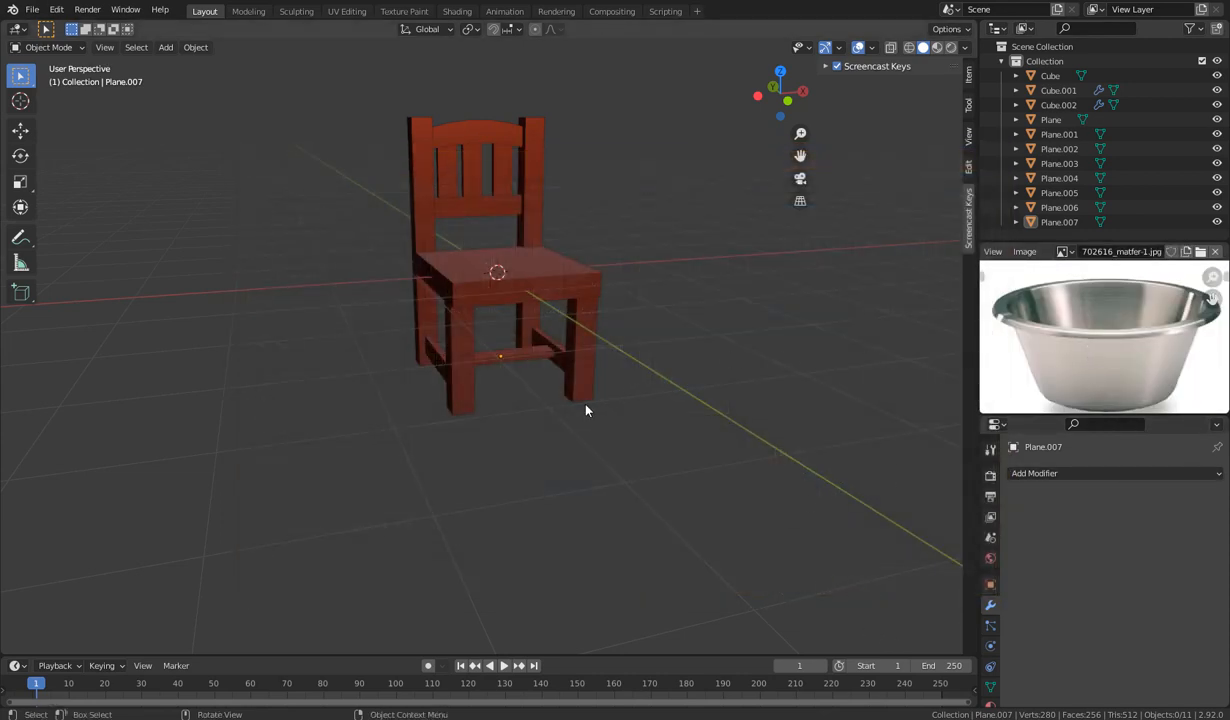
Examine which chair parts are separate objects by selecting the seat, crossbars, posts and slats, and compare with the table.
scroll(586, 410, down, 7)
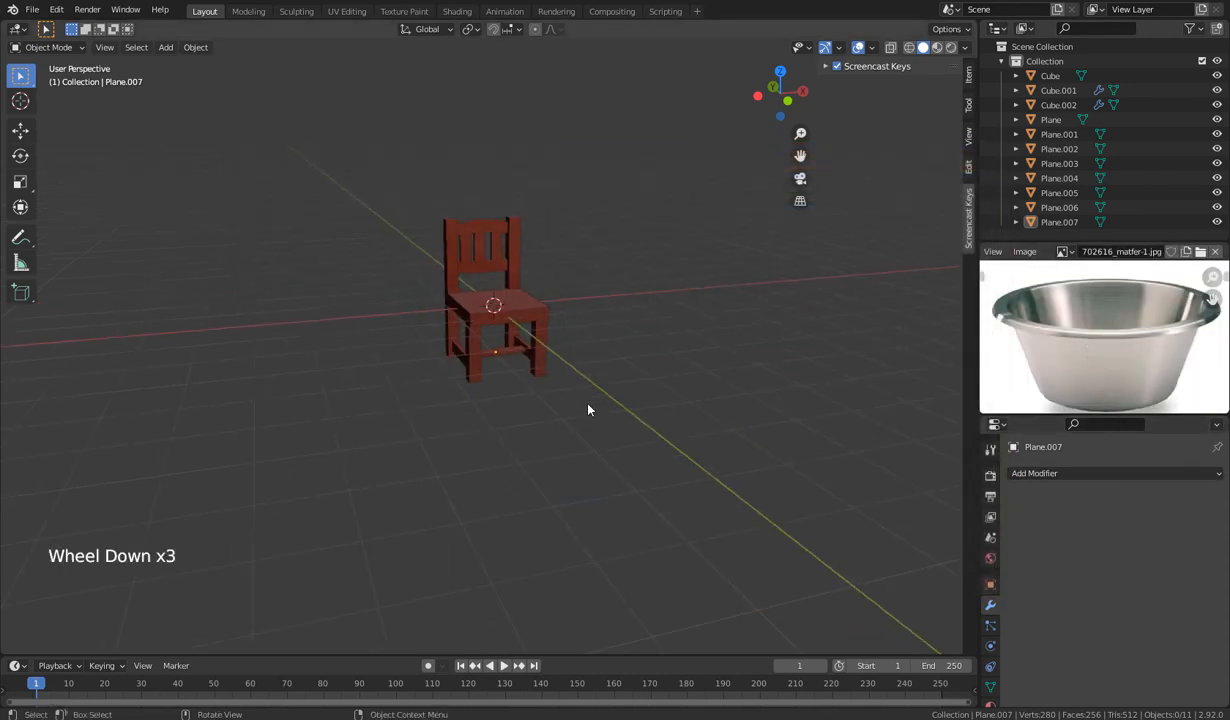
click(490, 318)
scroll(551, 354, up, 4)
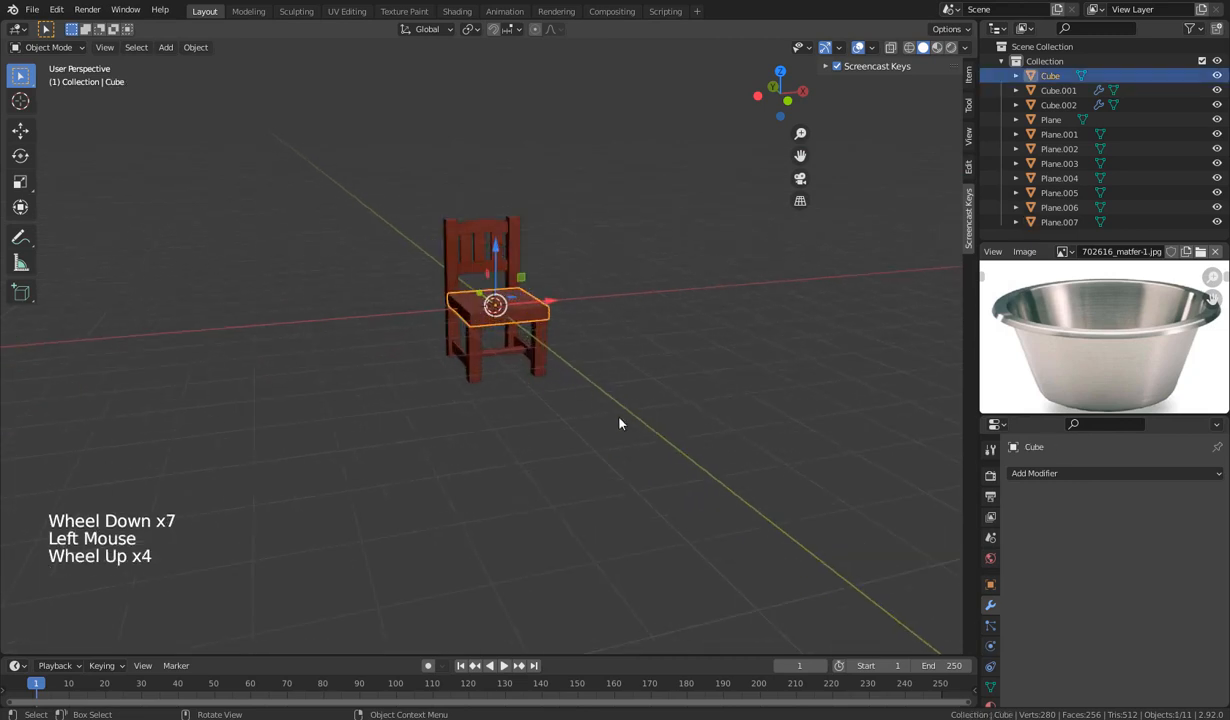
click(600, 440)
scroll(599, 431, up, 4)
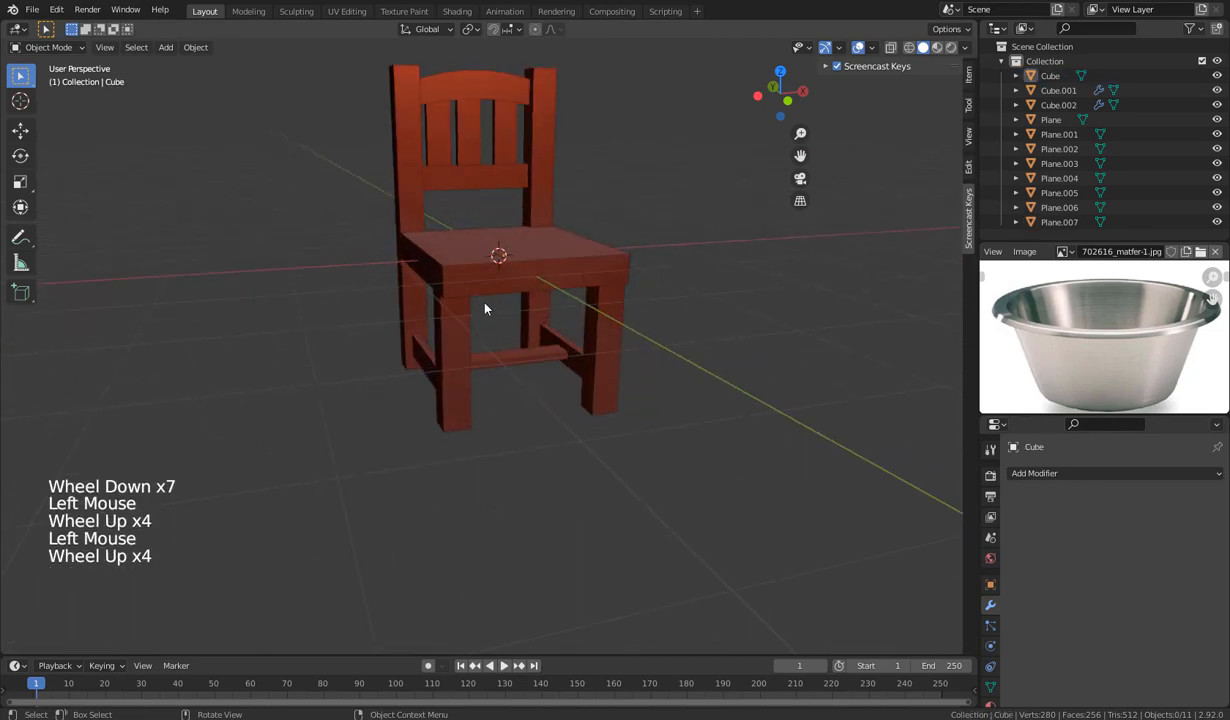
click(472, 335)
click(497, 371)
click(495, 374)
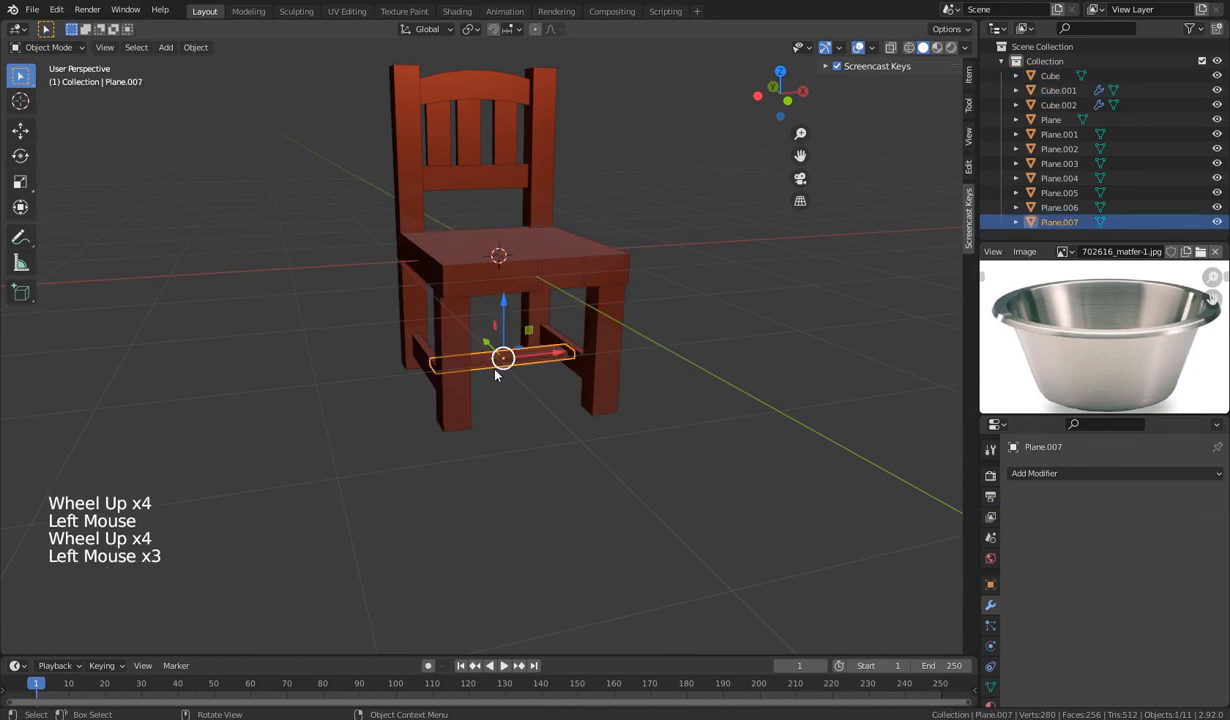
click(416, 353)
click(428, 366)
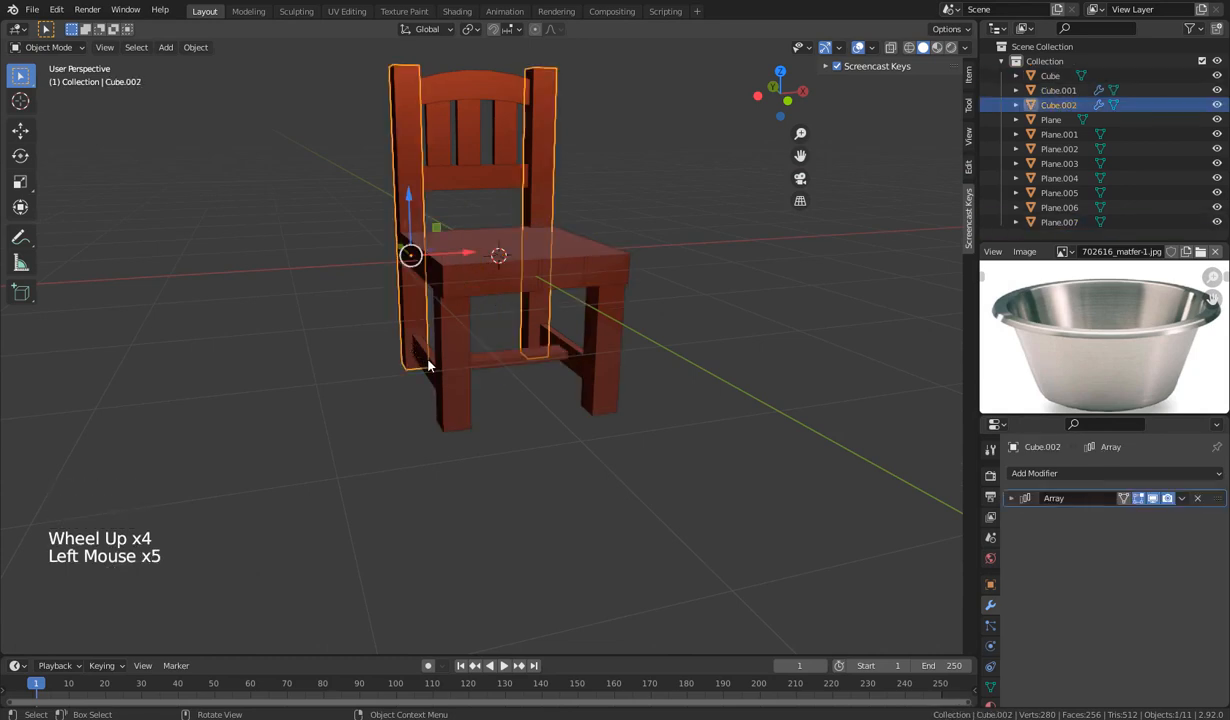
click(558, 340)
scroll(558, 410, down, 6)
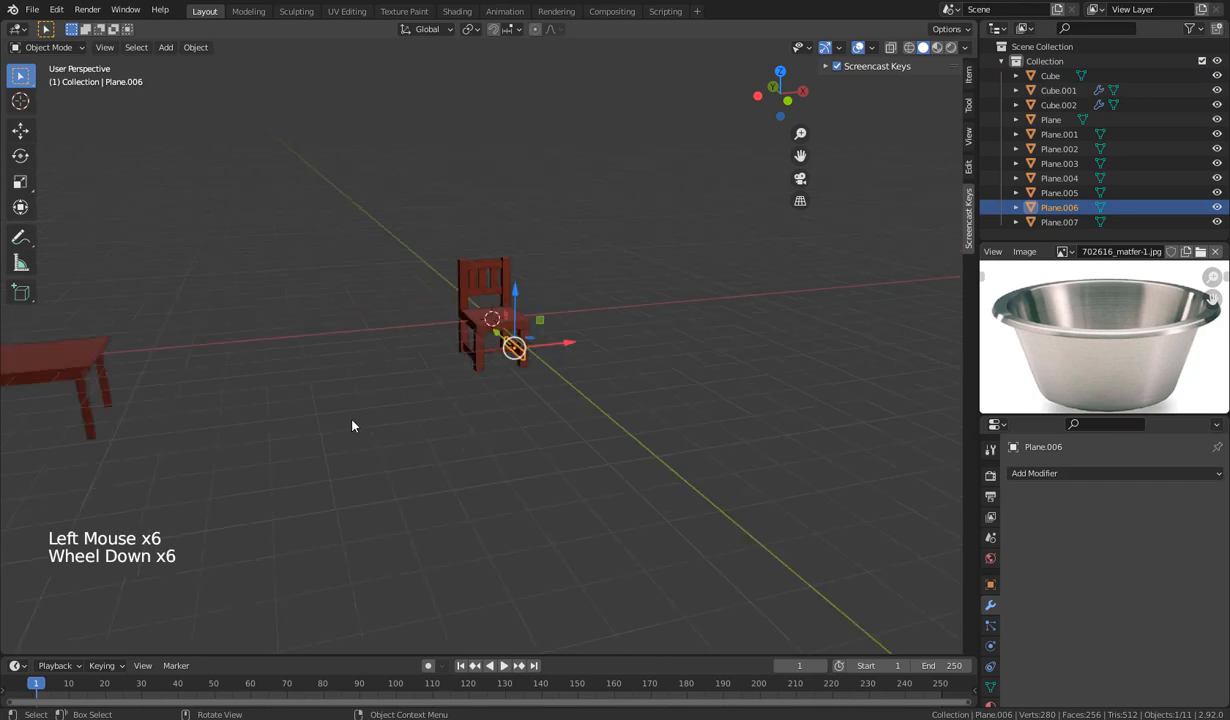
scroll(352, 426, down, 3)
click(224, 374)
scroll(496, 403, up, 6)
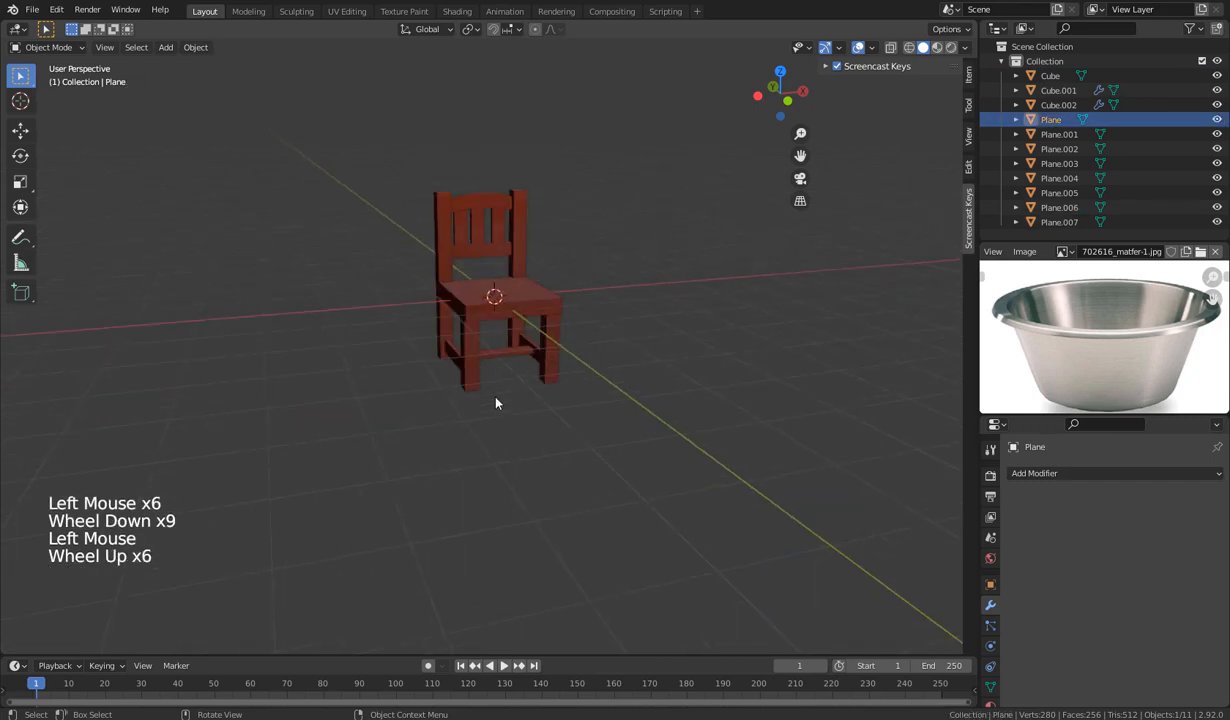
scroll(505, 420, up, 4)
scroll(513, 439, down, 2)
middle_drag(513, 439, 568, 445)
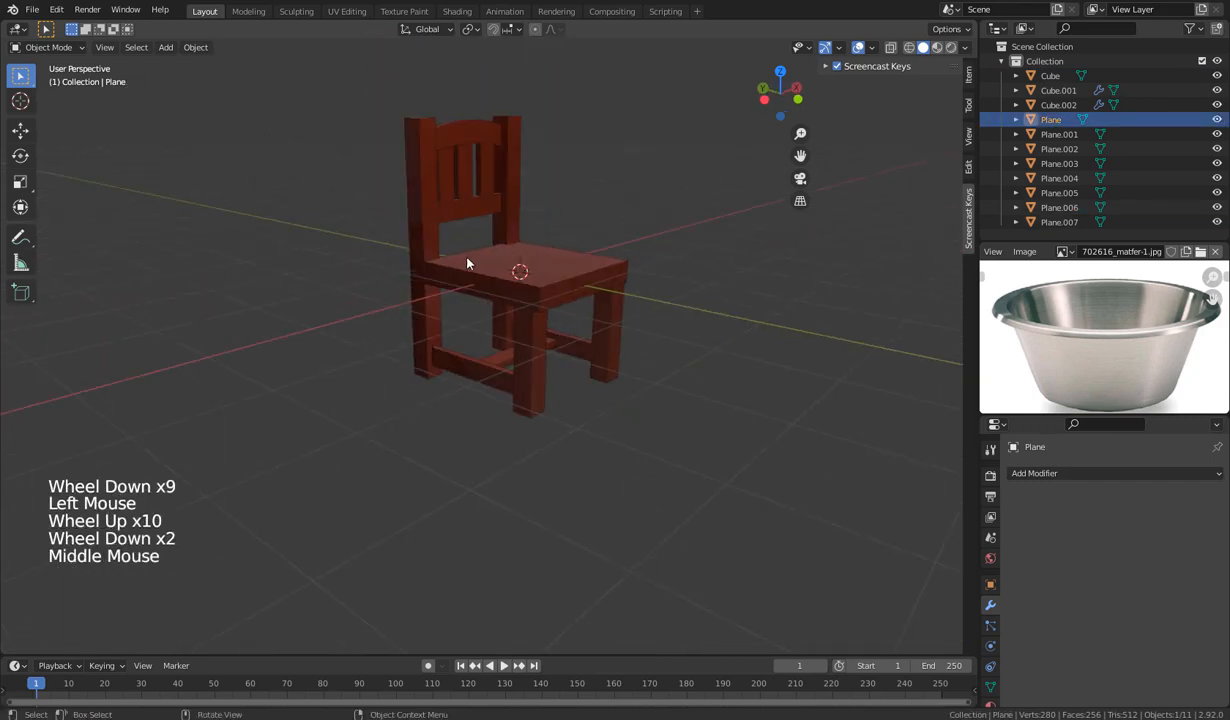
click(462, 138)
click(452, 182)
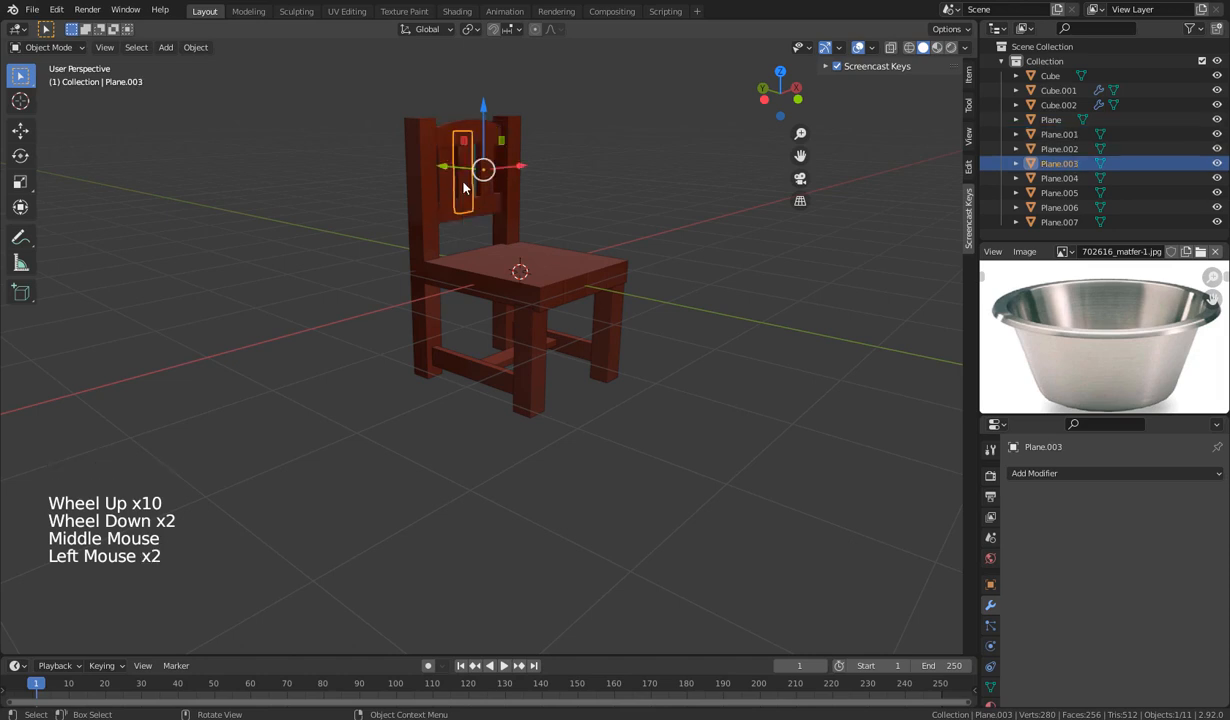
Select all the chair parts together, leaving out the table, and try moving them as a group.
scroll(690, 280, down, 2)
scroll(690, 280, down, 1)
middle_drag(690, 280, 538, 132)
drag(632, 152, 384, 440)
click(625, 172)
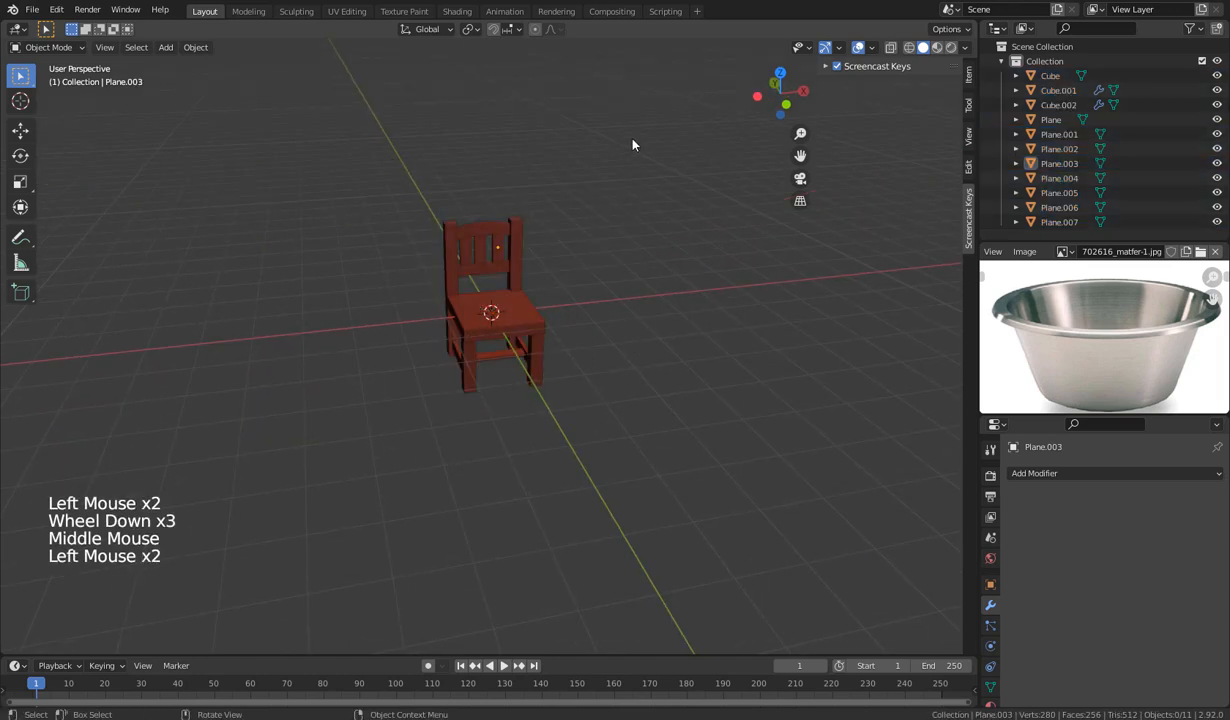
drag(632, 139, 379, 439)
click(629, 192)
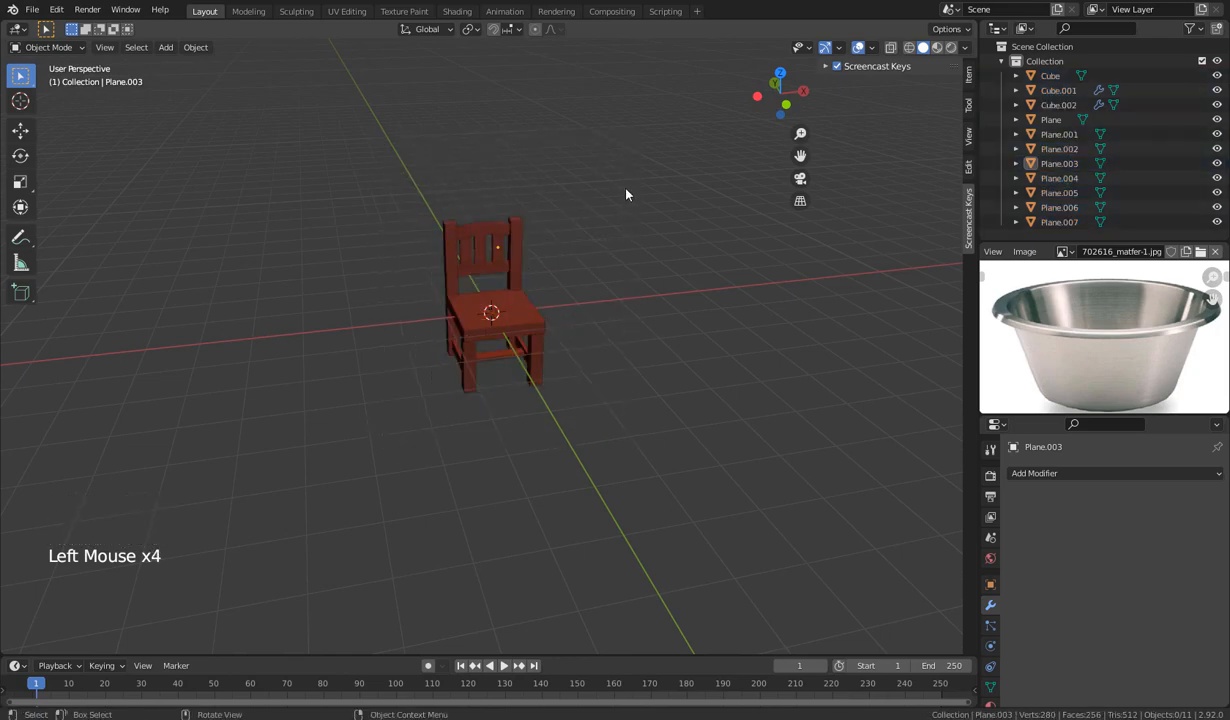
drag(634, 175, 426, 447)
mouse_move(426, 447)
middle_down()
mouse_move(648, 351)
mouse_move(470, 453)
mouse_move(436, 435)
middle_up()
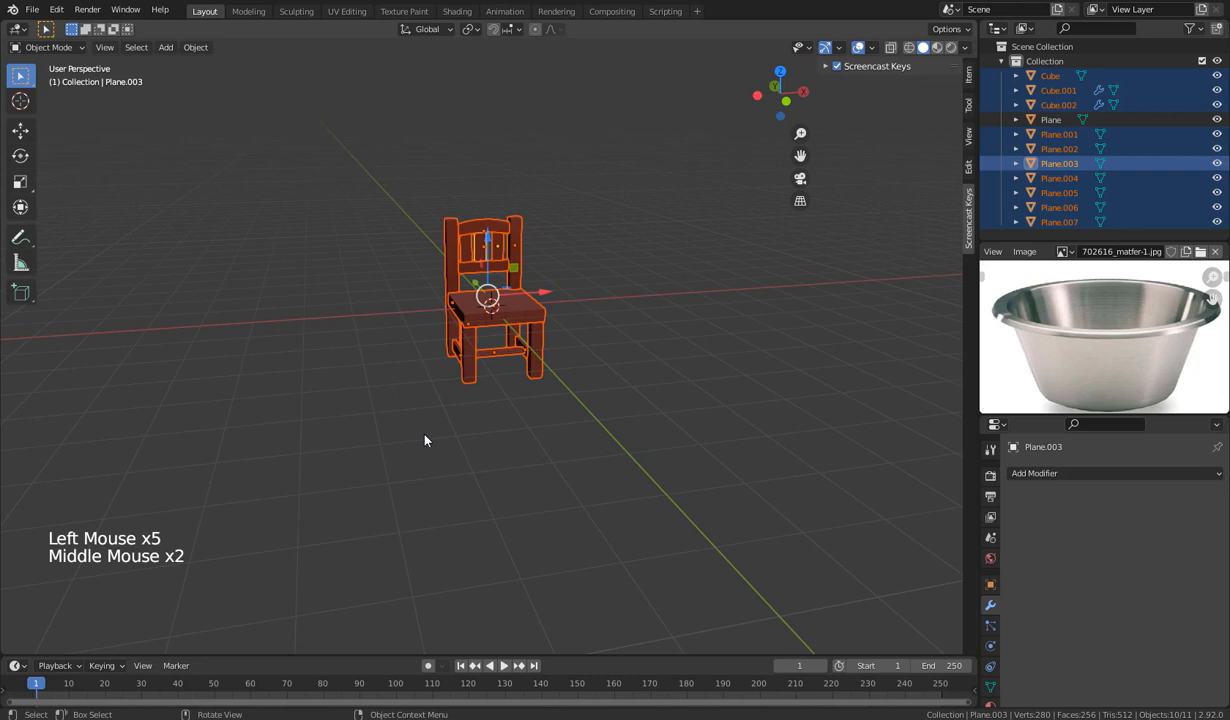
key(g)
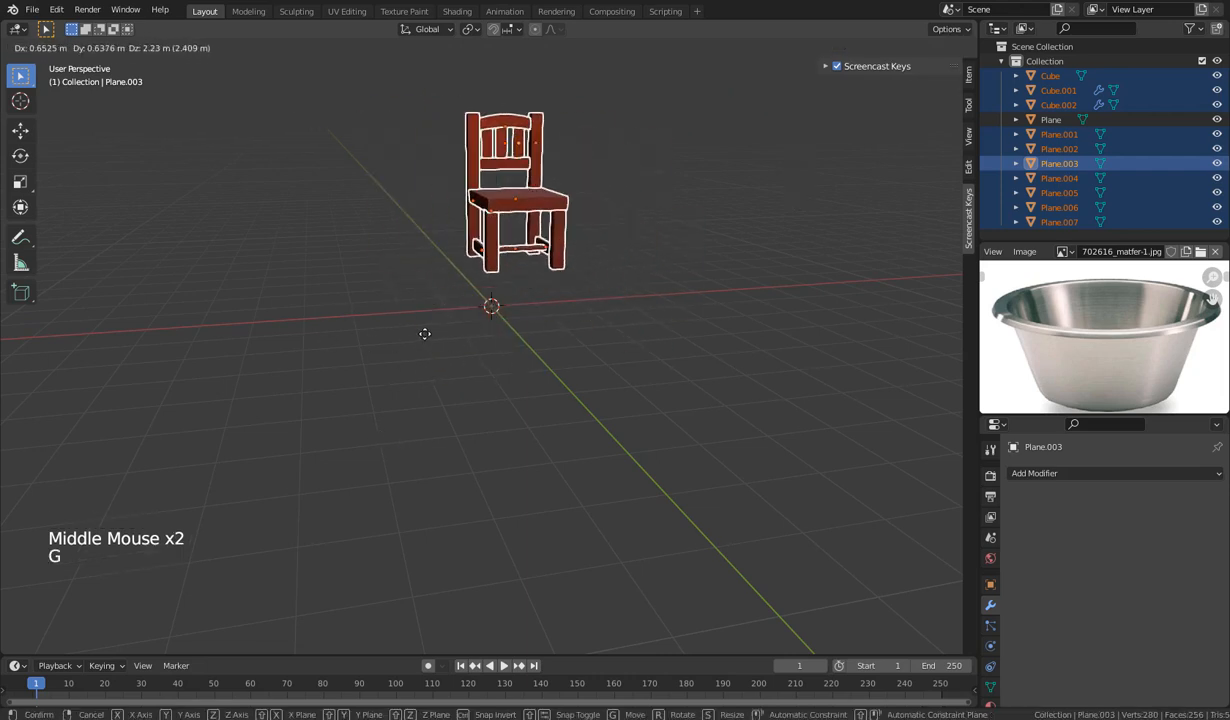
key(Escape)
Try to join all the selected chair parts into one object, and inspect the legs and backrest posts.
middle_drag(426, 335, 638, 425)
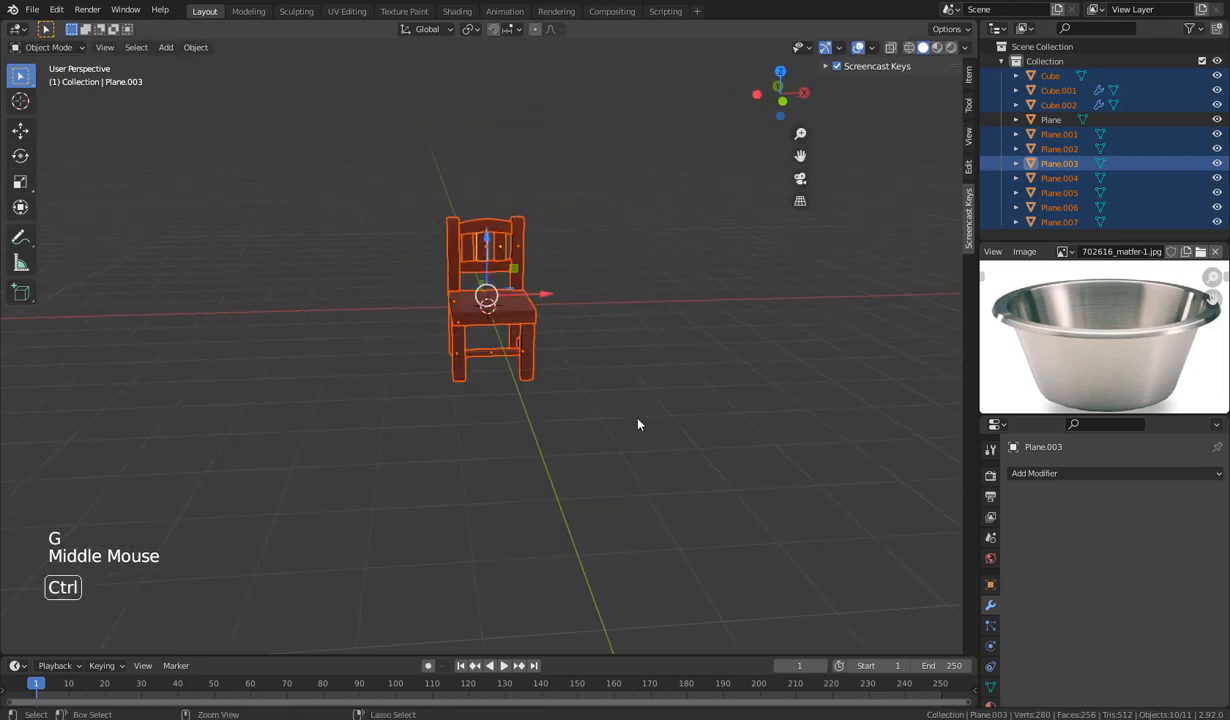
key(ctrl+j)
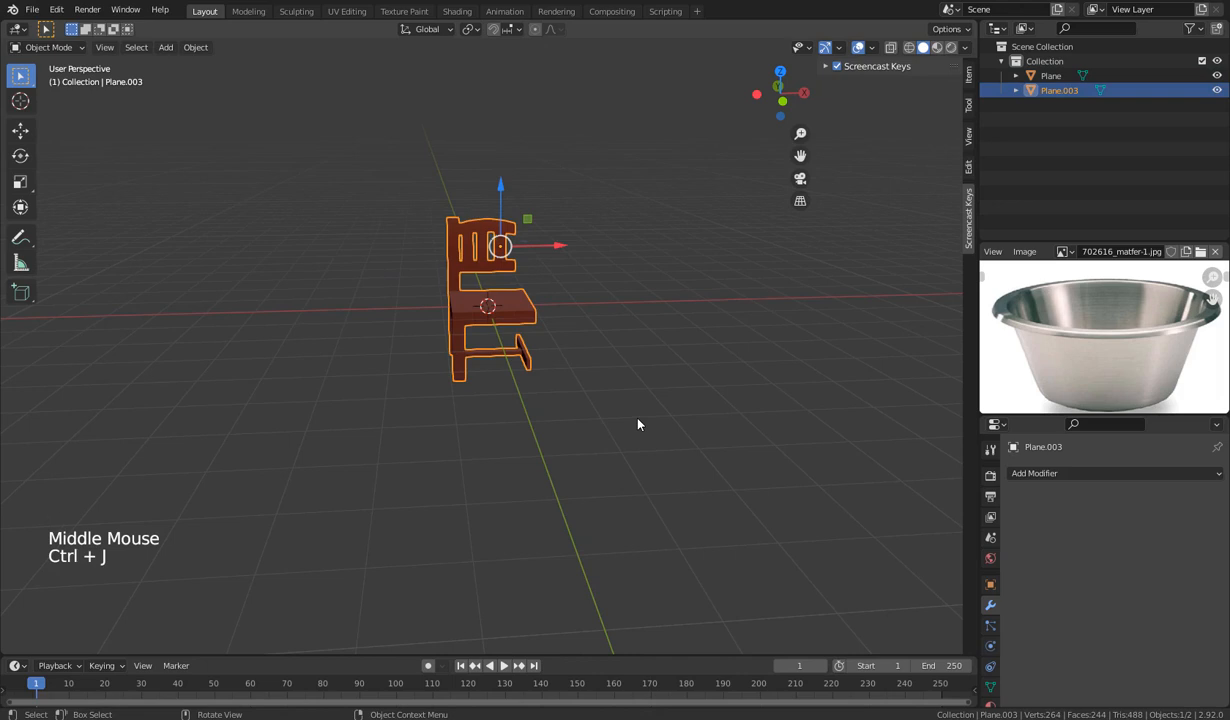
click(600, 404)
middle_drag(600, 404, 568, 395)
scroll(569, 397, up, 2)
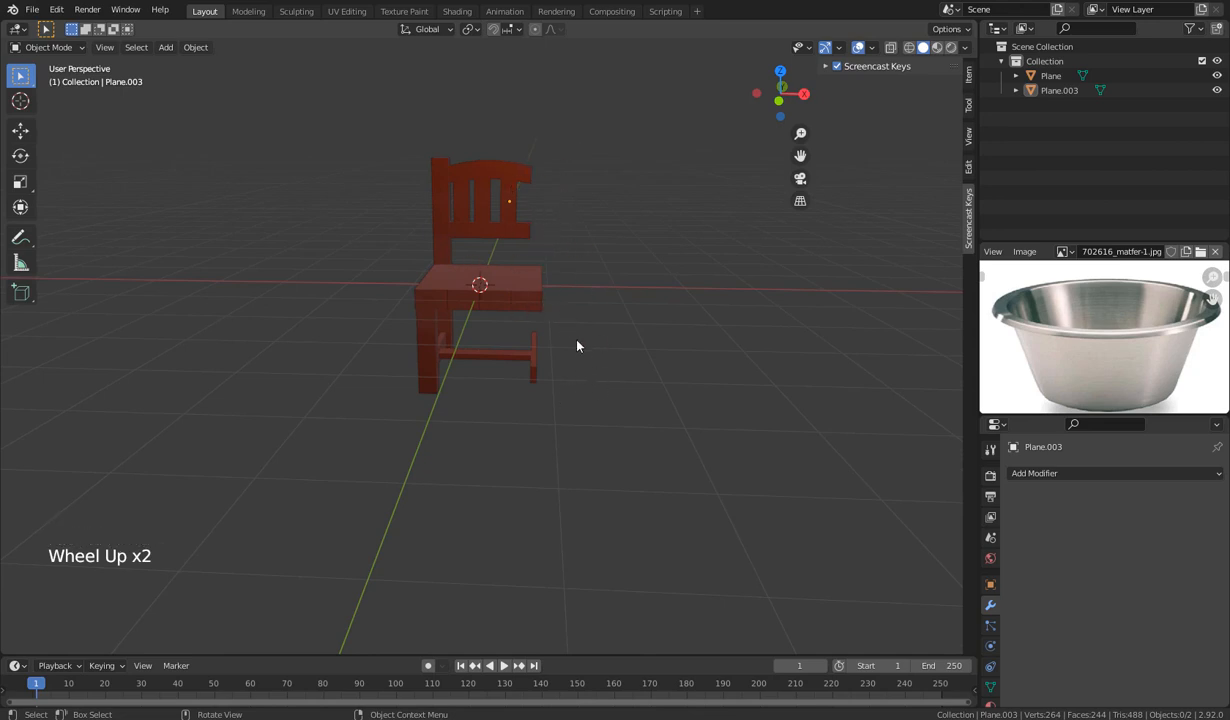
middle_drag(577, 346, 547, 369)
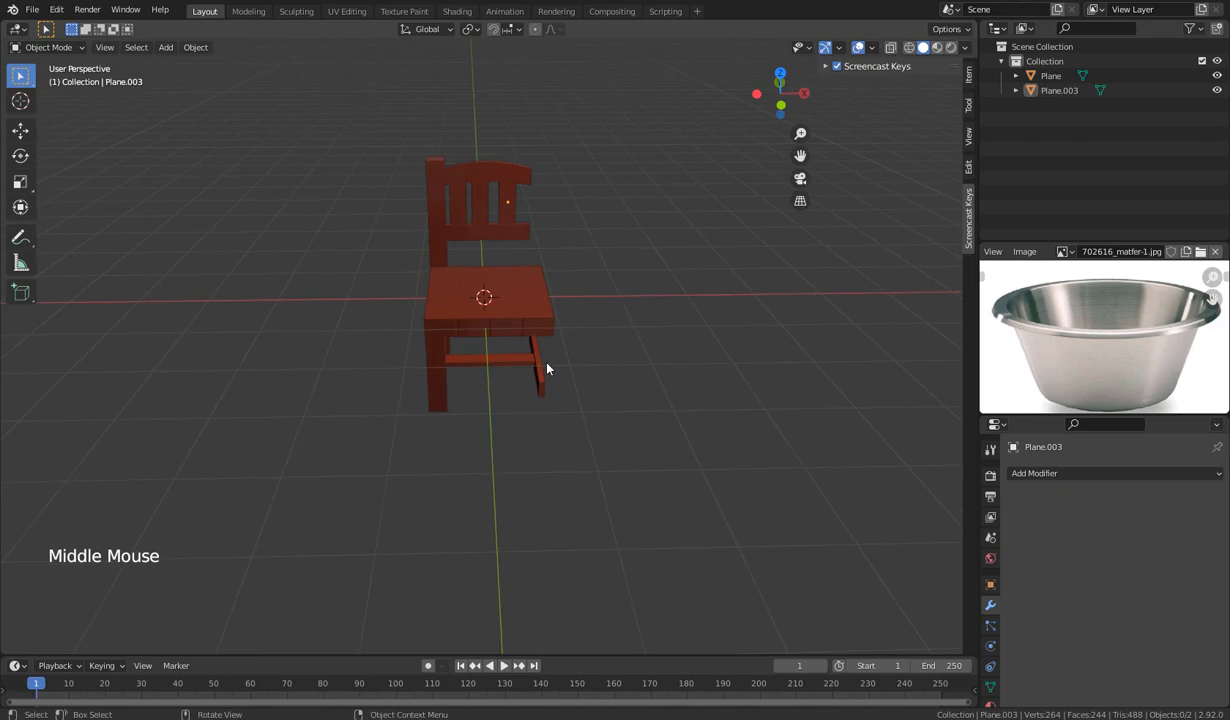
Undo the joining of the chair parts and clear the selection.
key(ctrl)
key(ctrl+z)
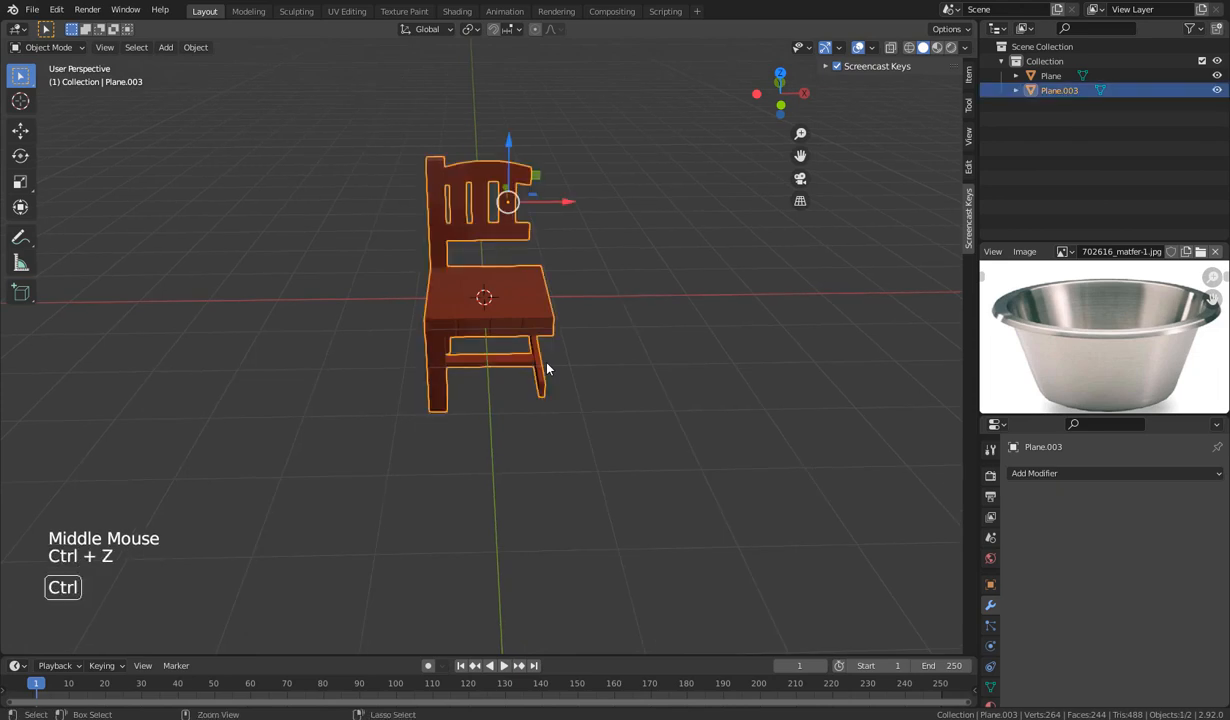
key(ctrl+z)
click(584, 406)
middle_drag(585, 406, 585, 390)
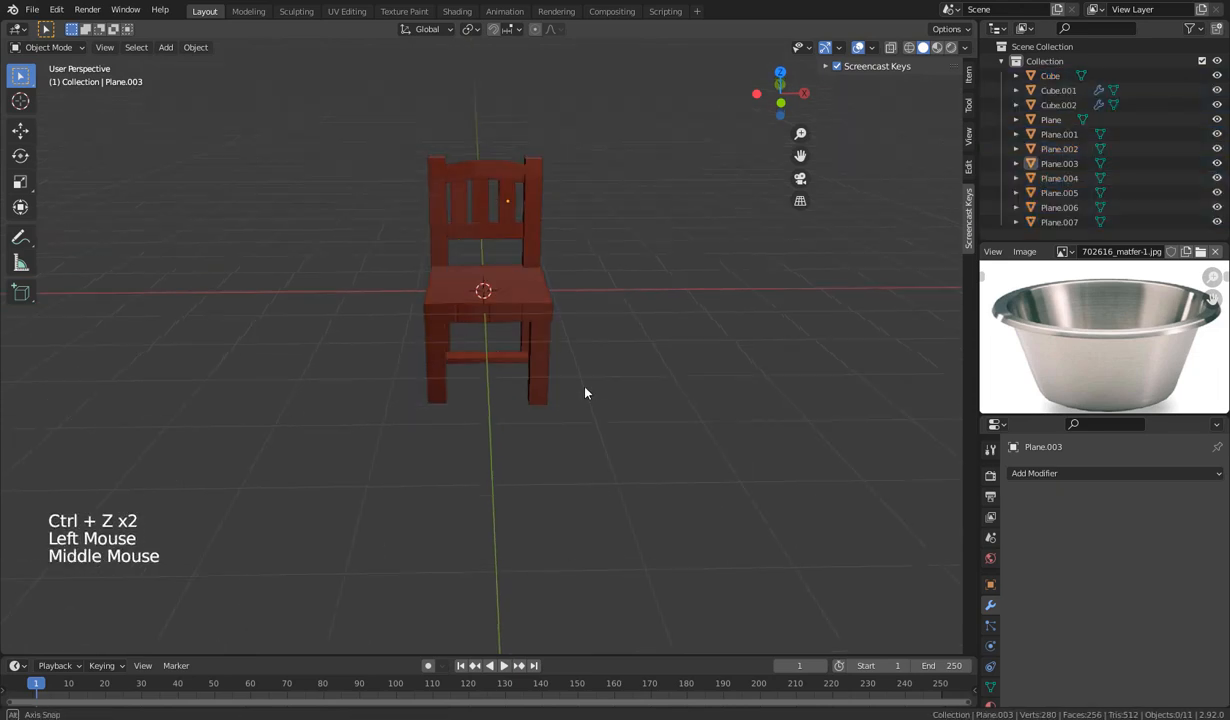
Apply the Array modifier on the chair's front legs.
click(532, 384)
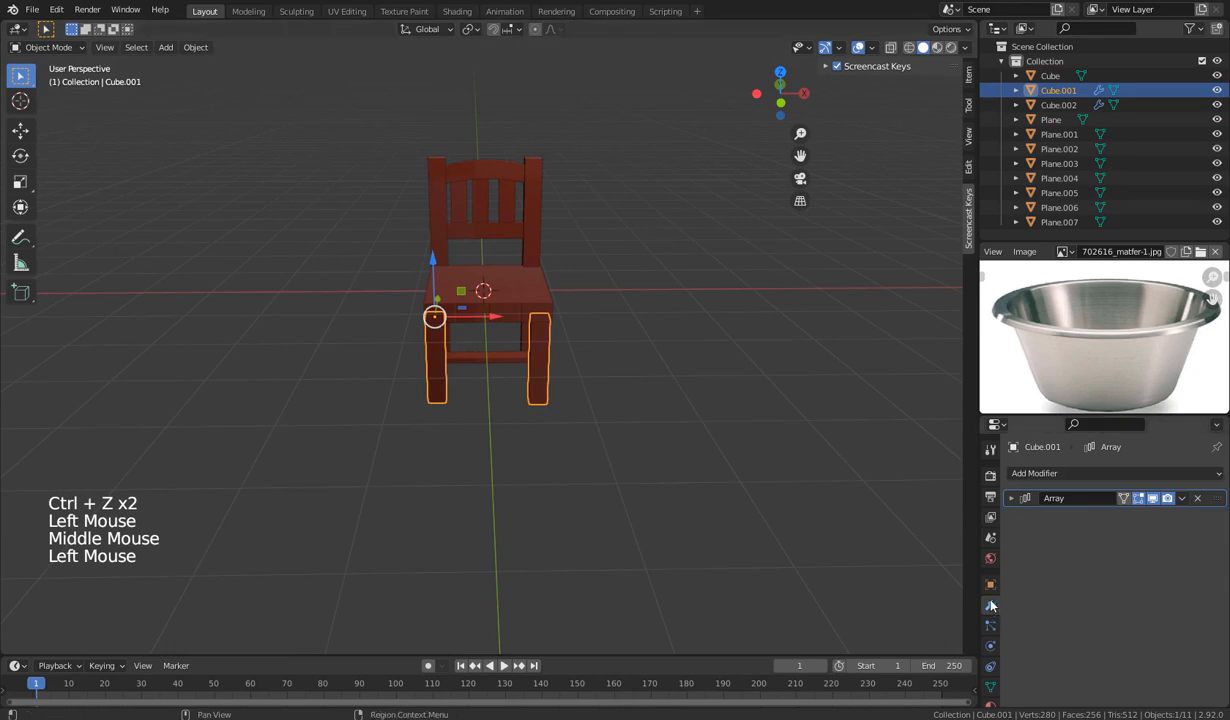
click(1186, 500)
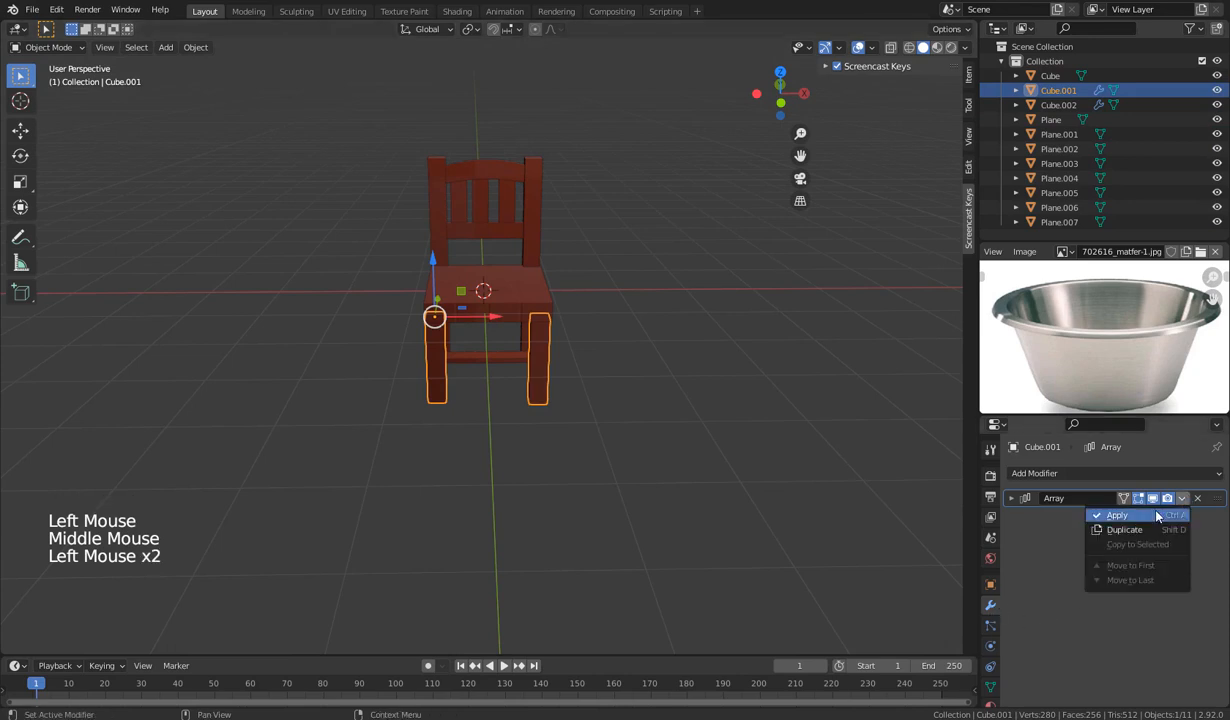
click(1050, 508)
Apply the Array modifier on the chair's rear legs with the backrest posts.
middle_drag(700, 470, 535, 362)
click(528, 354)
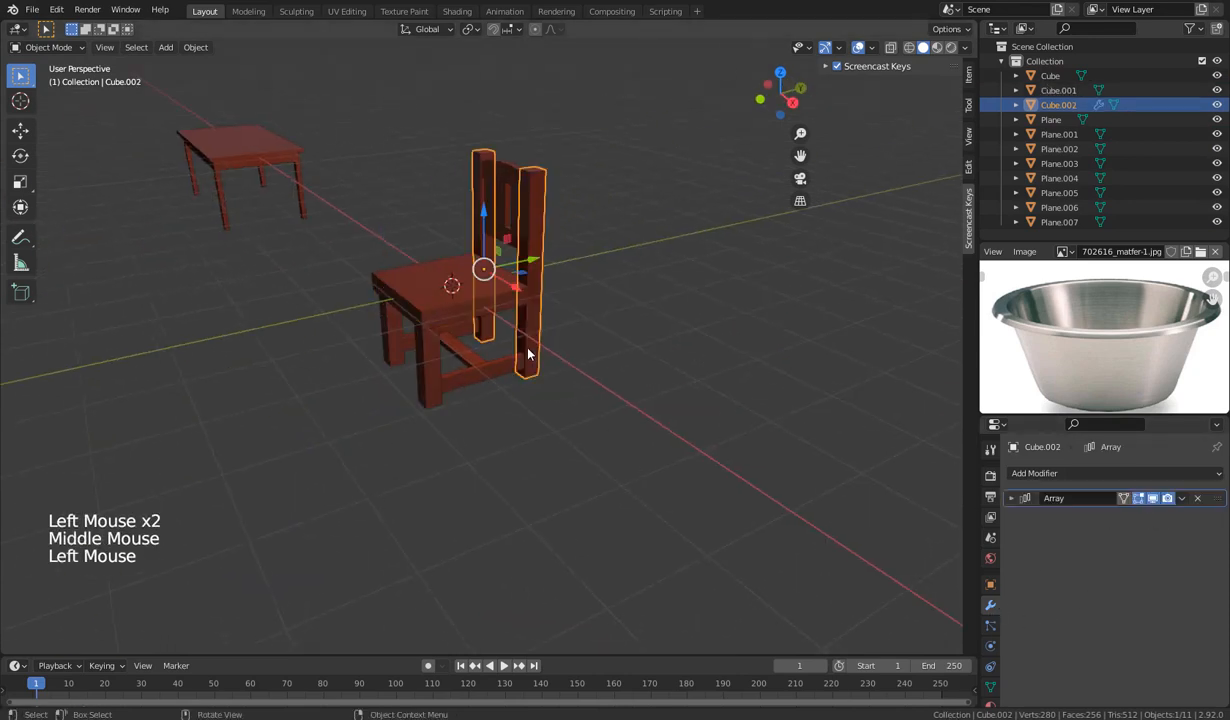
click(1186, 498)
click(1050, 508)
middle_drag(790, 514, 676, 422)
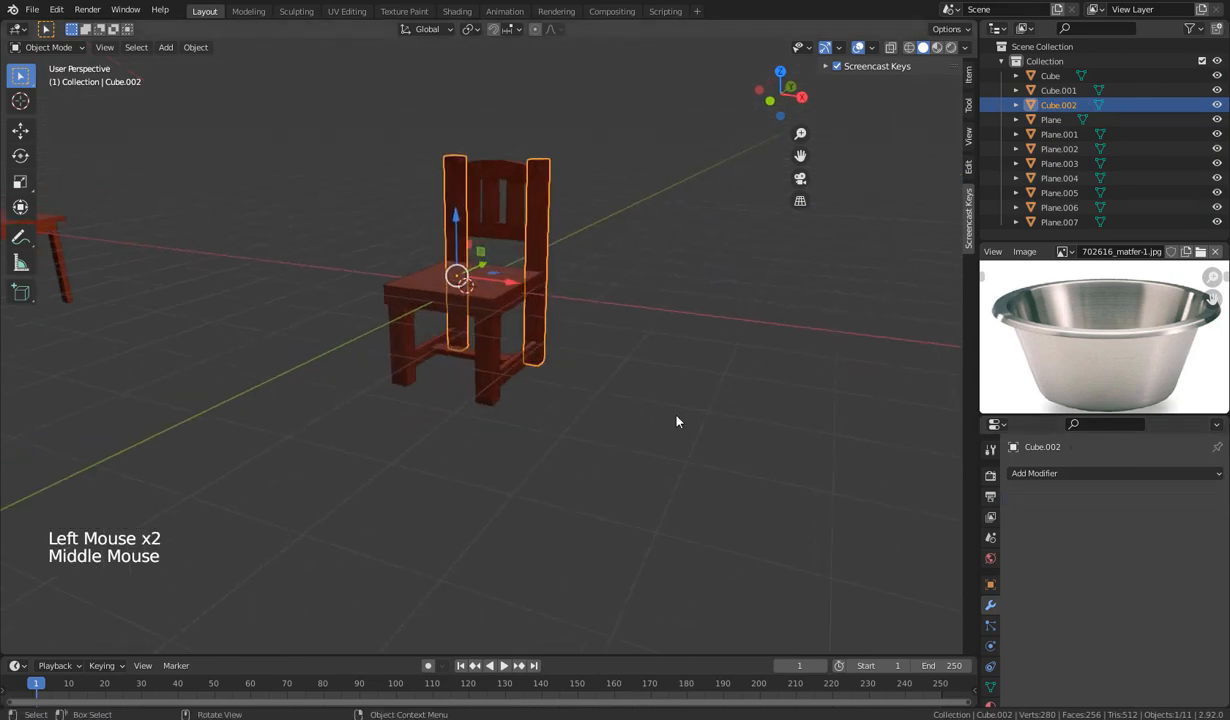
Select all the chair parts, with the backrest rails as the active object, and join them into one object.
click(676, 421)
click(468, 356)
click(470, 356)
click(493, 236)
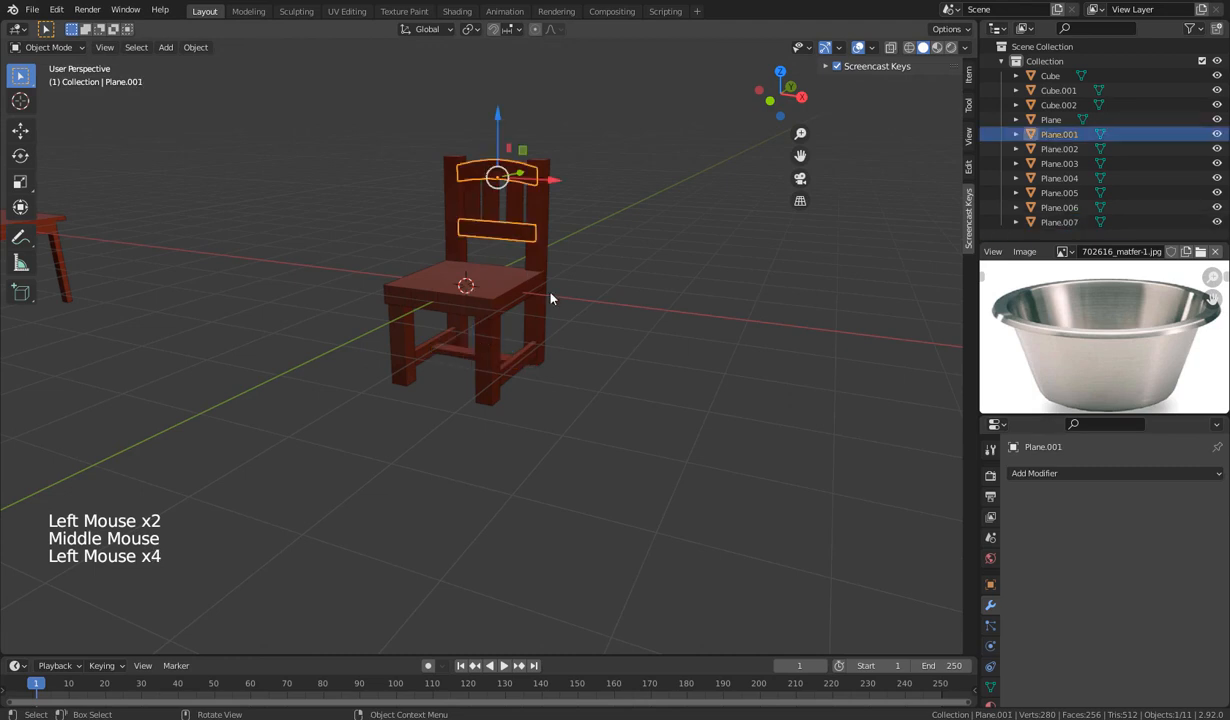
middle_drag(551, 298, 690, 320)
drag(656, 80, 373, 425)
key(ctrl+j)
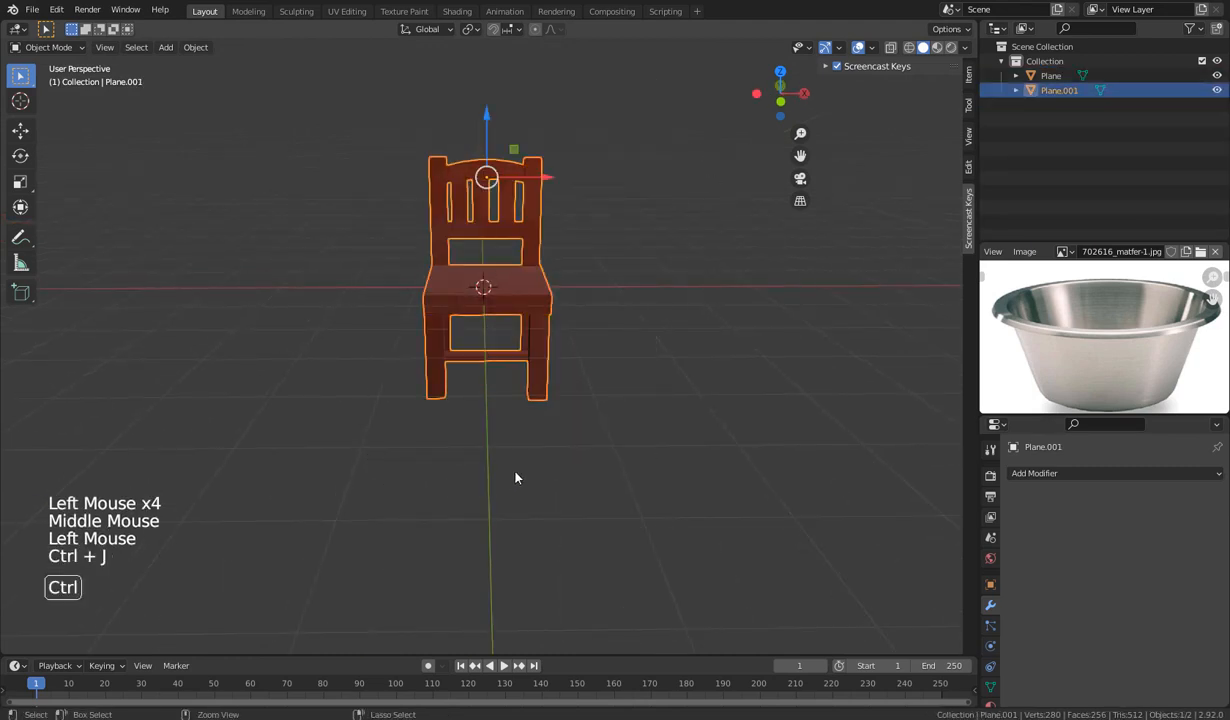
Examine the joined chair as a single object in Object Mode and its mesh in Edit Mode.
click(502, 467)
middle_drag(502, 467, 511, 436)
click(528, 335)
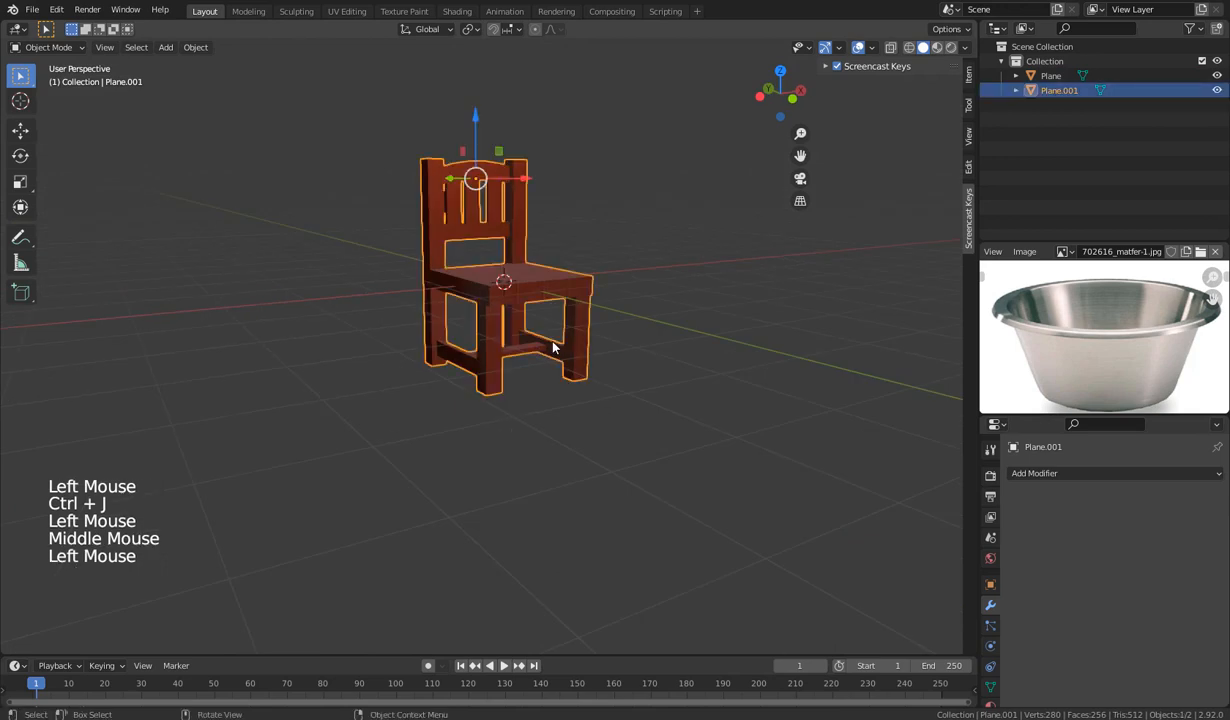
key(Tab)
middle_drag(677, 398, 722, 297)
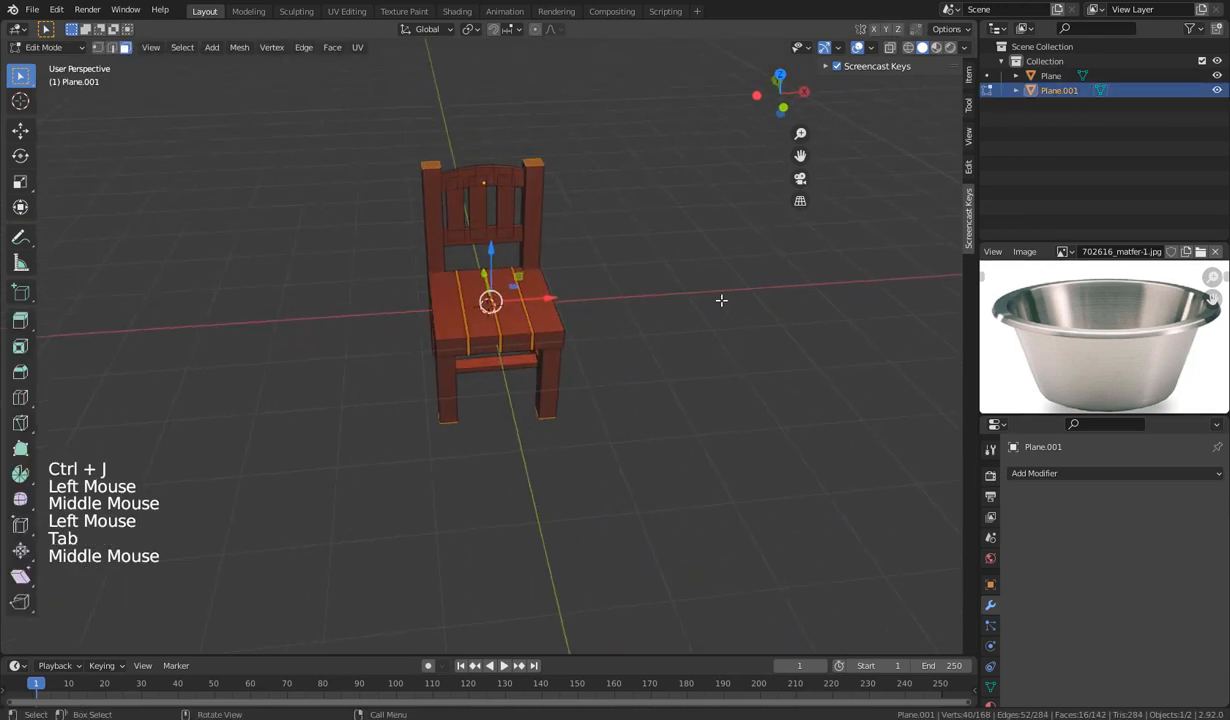
click(709, 299)
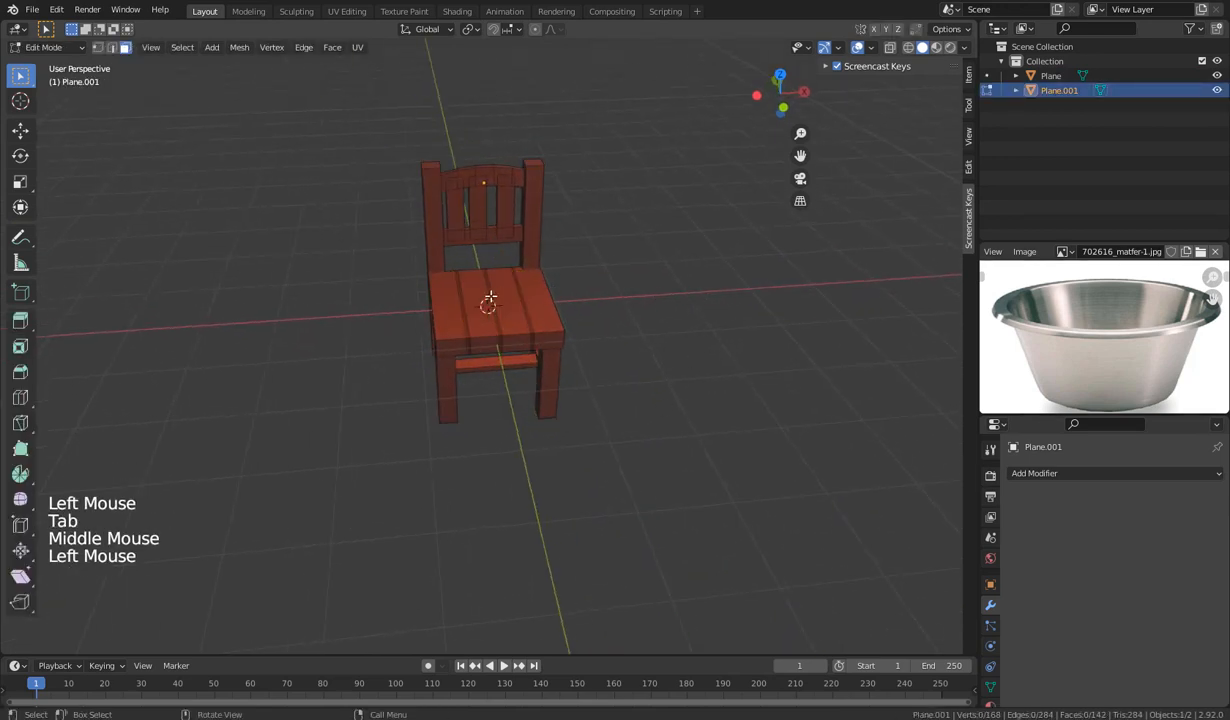
click(489, 298)
click(510, 205)
key(Tab)
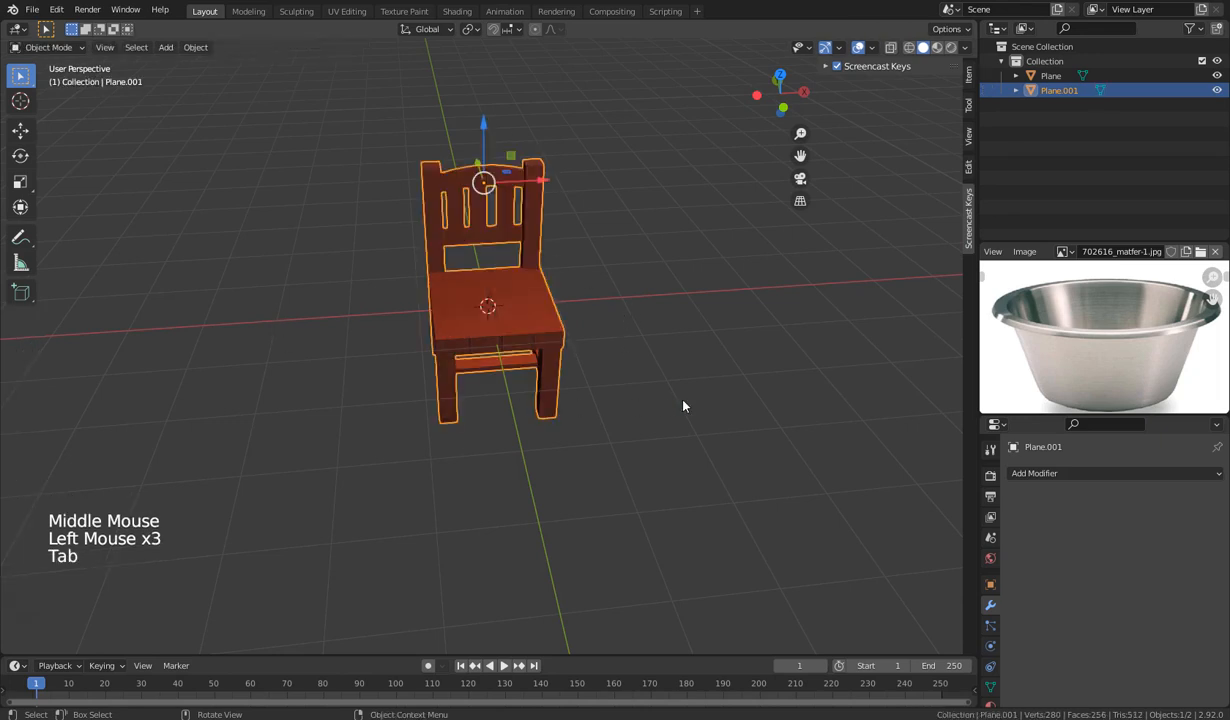
click(545, 338)
click(649, 341)
click(532, 332)
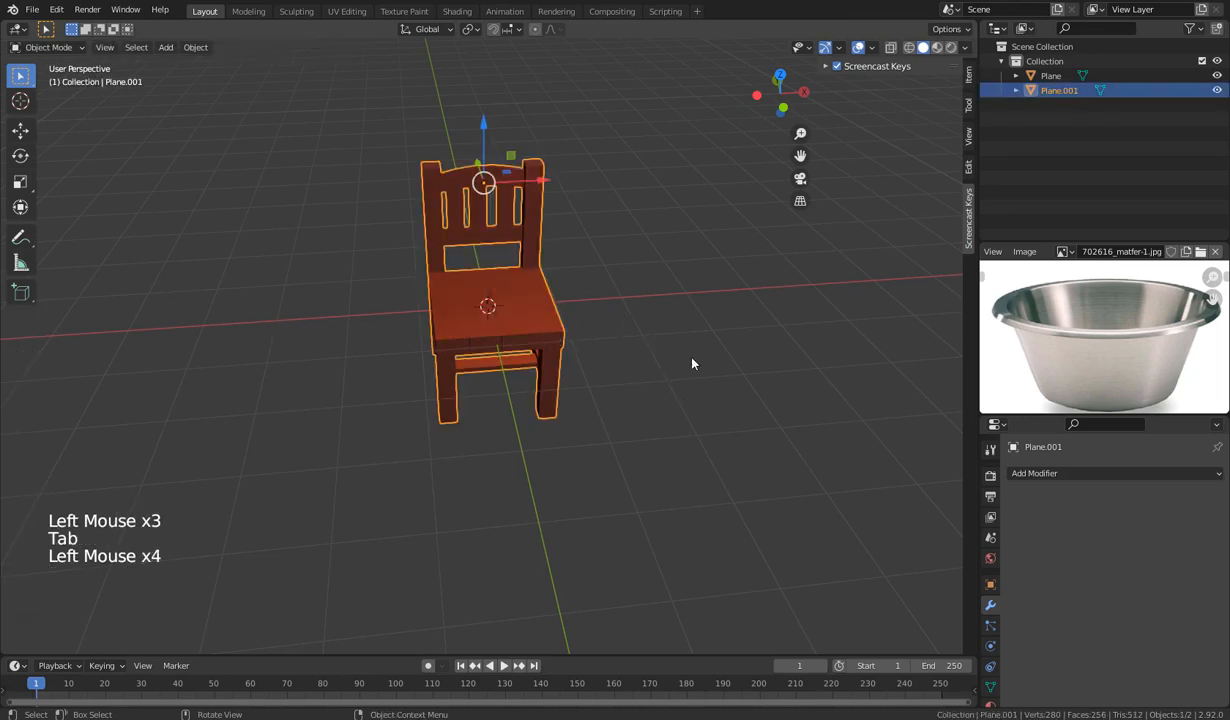
Move the joined chair along the X axis so it stands beside the table, away from the world origin.
middle_drag(689, 363, 758, 335)
scroll(758, 335, down, 6)
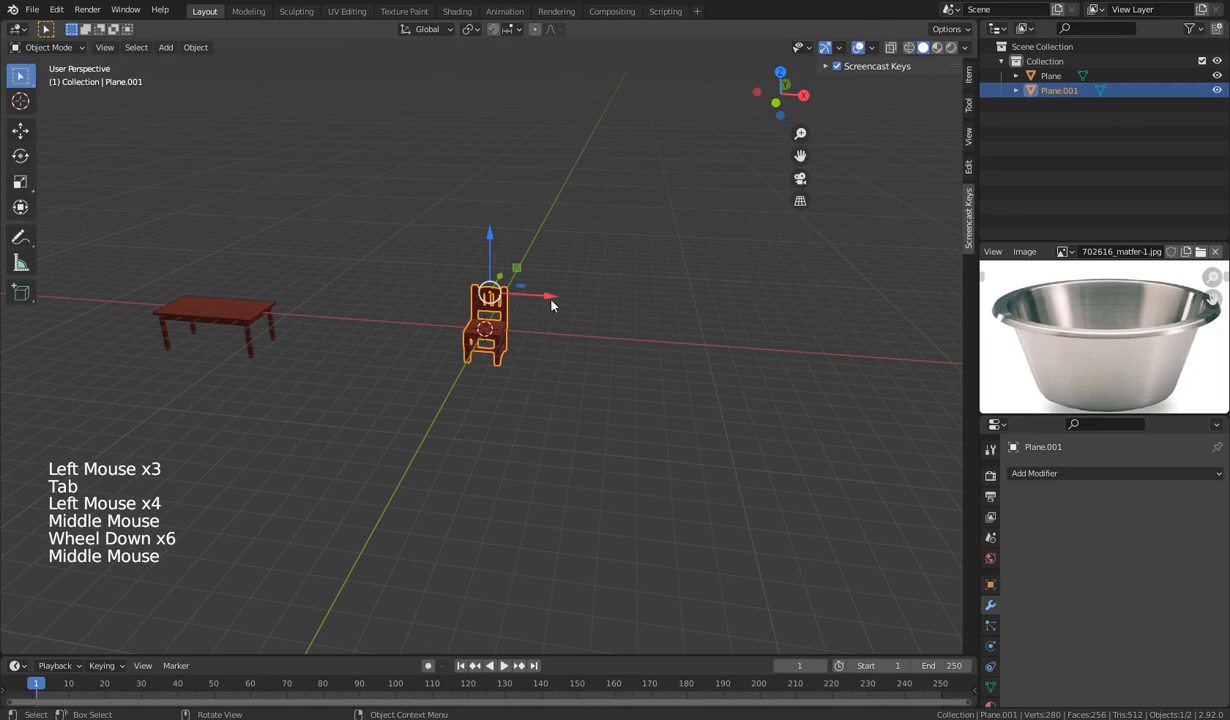
drag(551, 305, 405, 417)
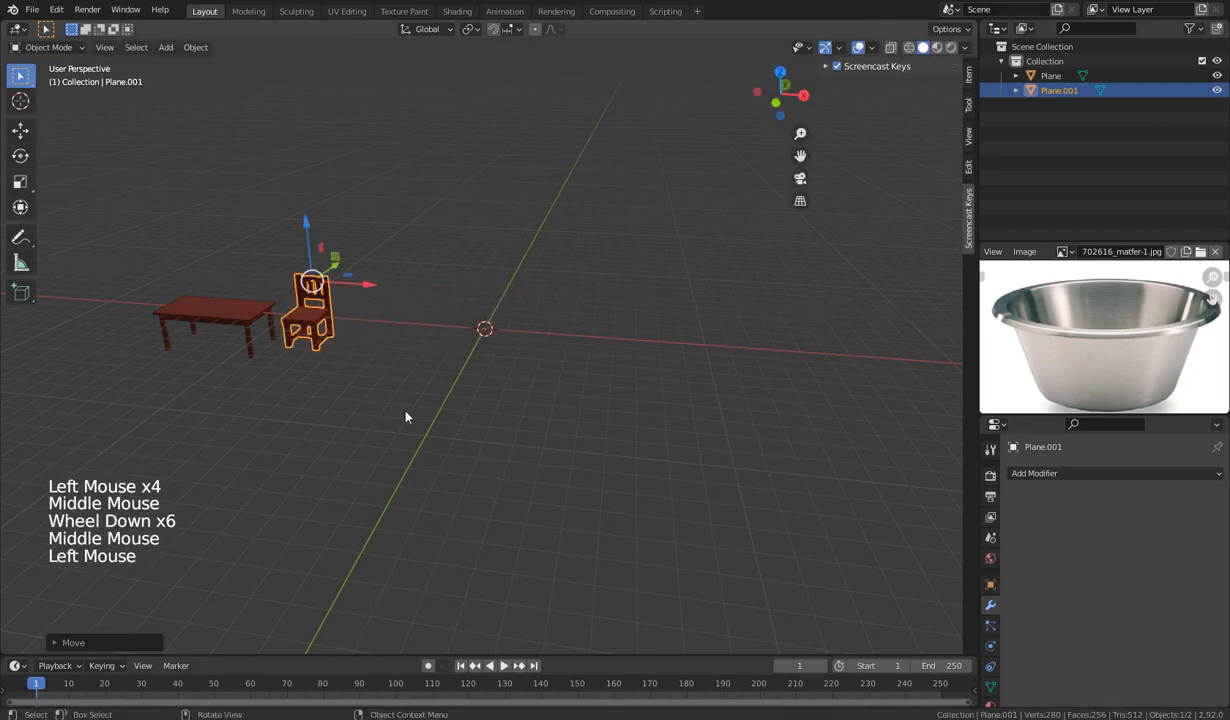
Add a cylinder mesh at the world origin as the base shape for the bowl.
middle_click(458, 469)
scroll(458, 469, up, 3)
middle_drag(447, 445, 510, 440)
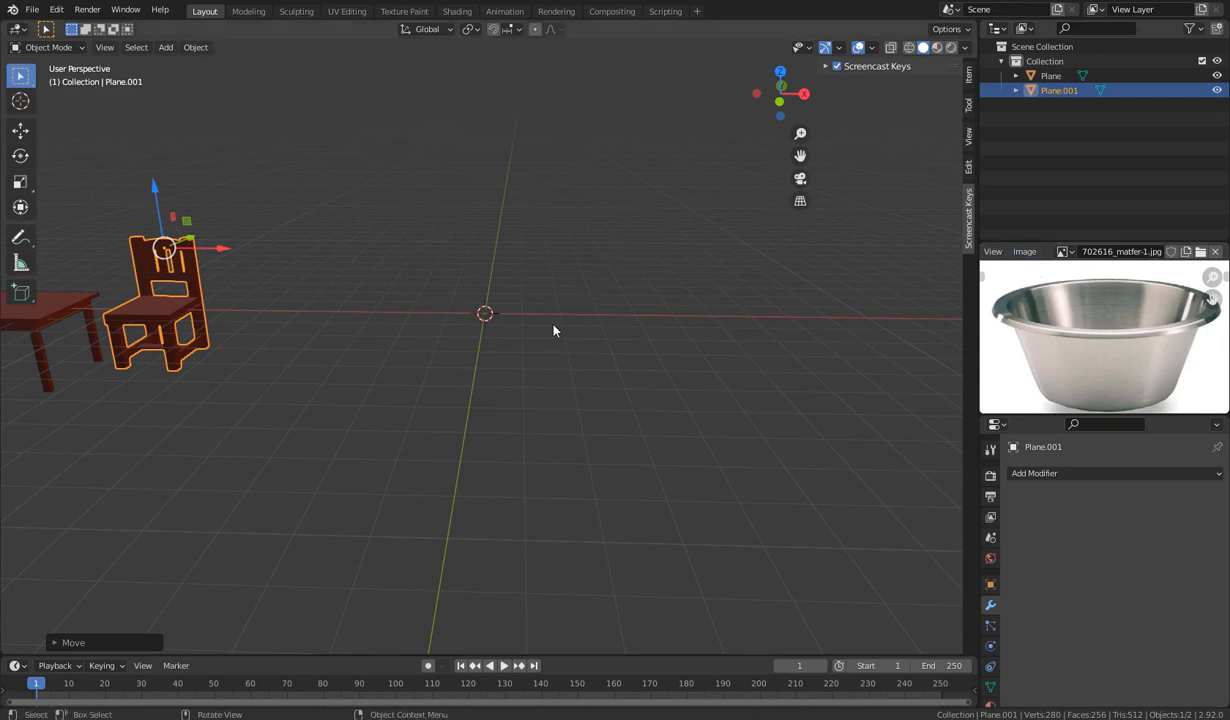
key(shift+a)
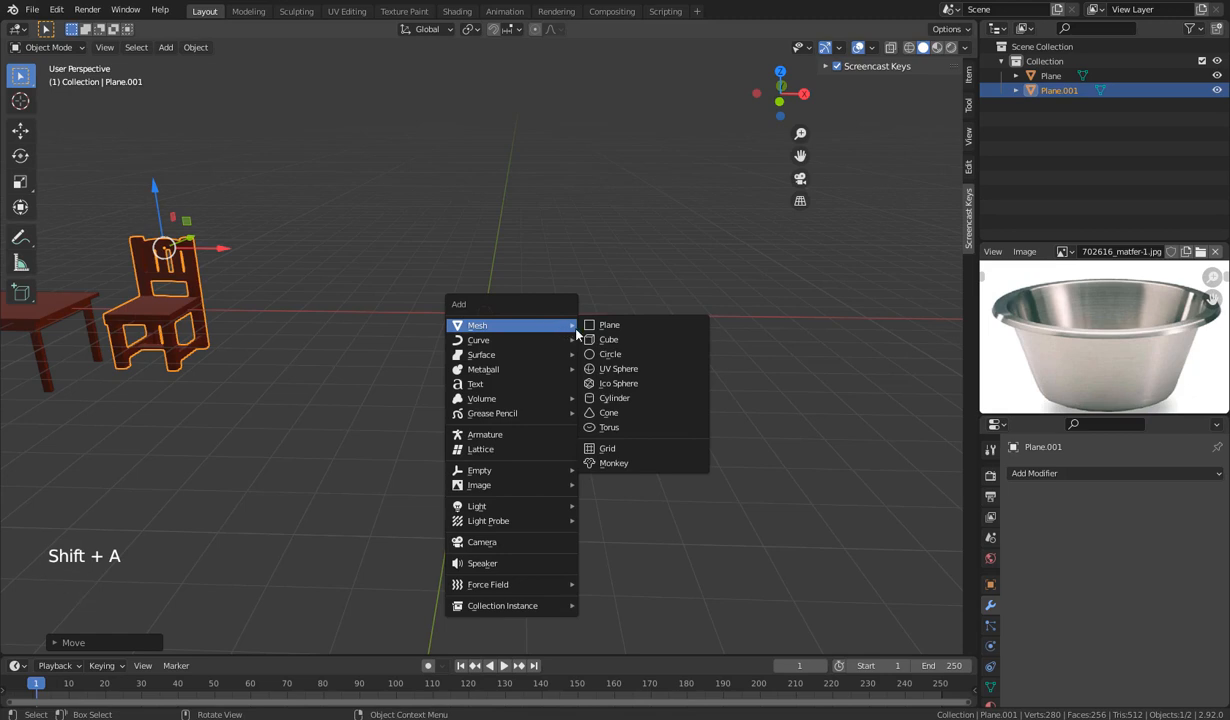
click(603, 400)
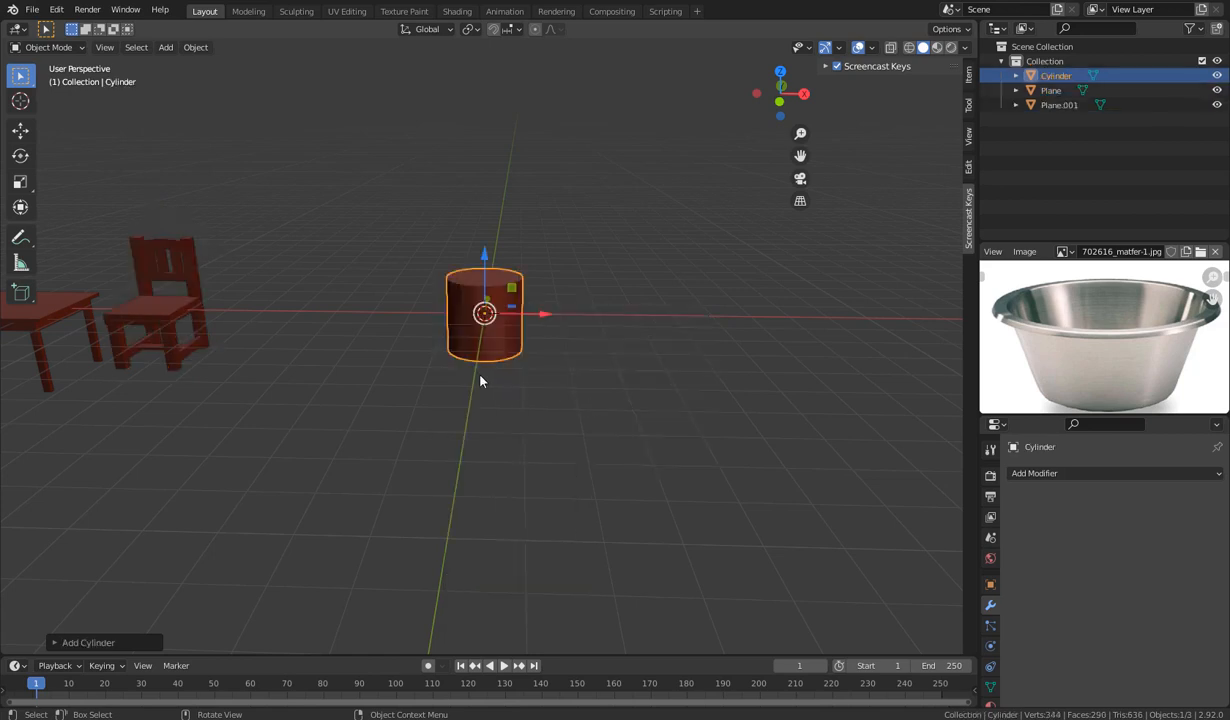
scroll(481, 380, up, 3)
middle_drag(497, 385, 511, 398)
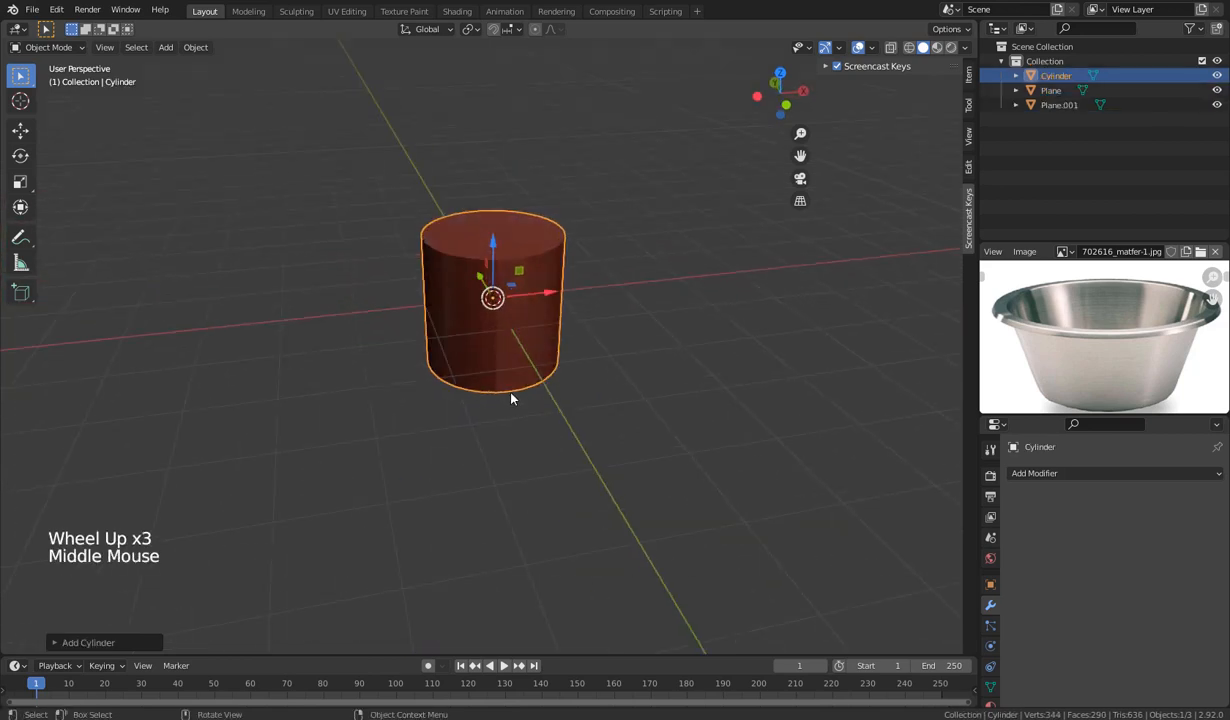
Set the new cylinder to 22 vertices and a depth of 1.39 m, then deselect it.
click(56, 642)
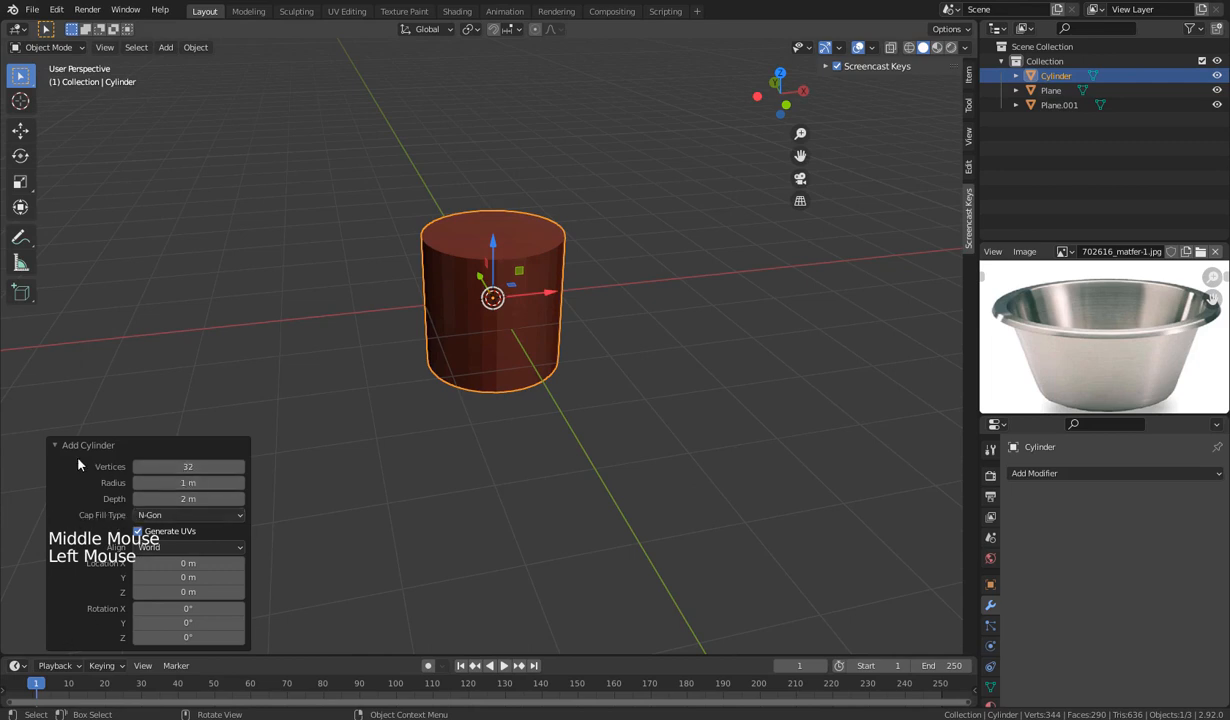
click(194, 468)
drag(194, 467, 140, 503)
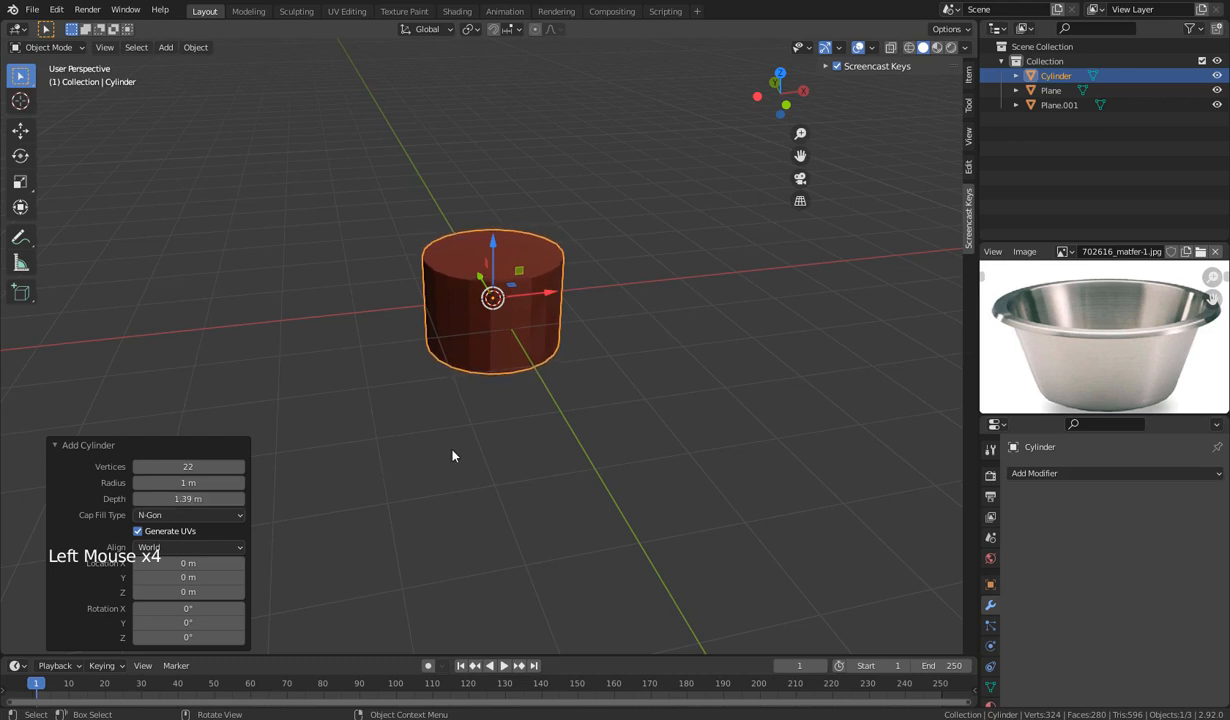
middle_drag(522, 431, 552, 417)
click(563, 391)
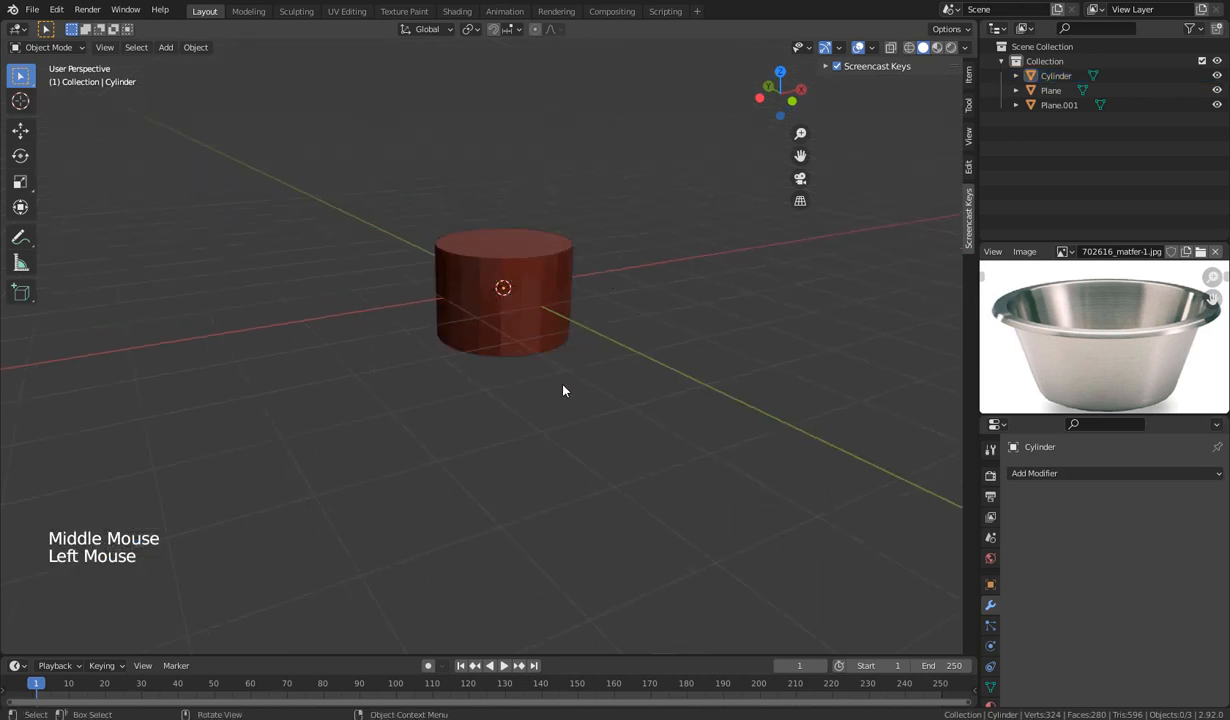
middle_drag(472, 497, 475, 494)
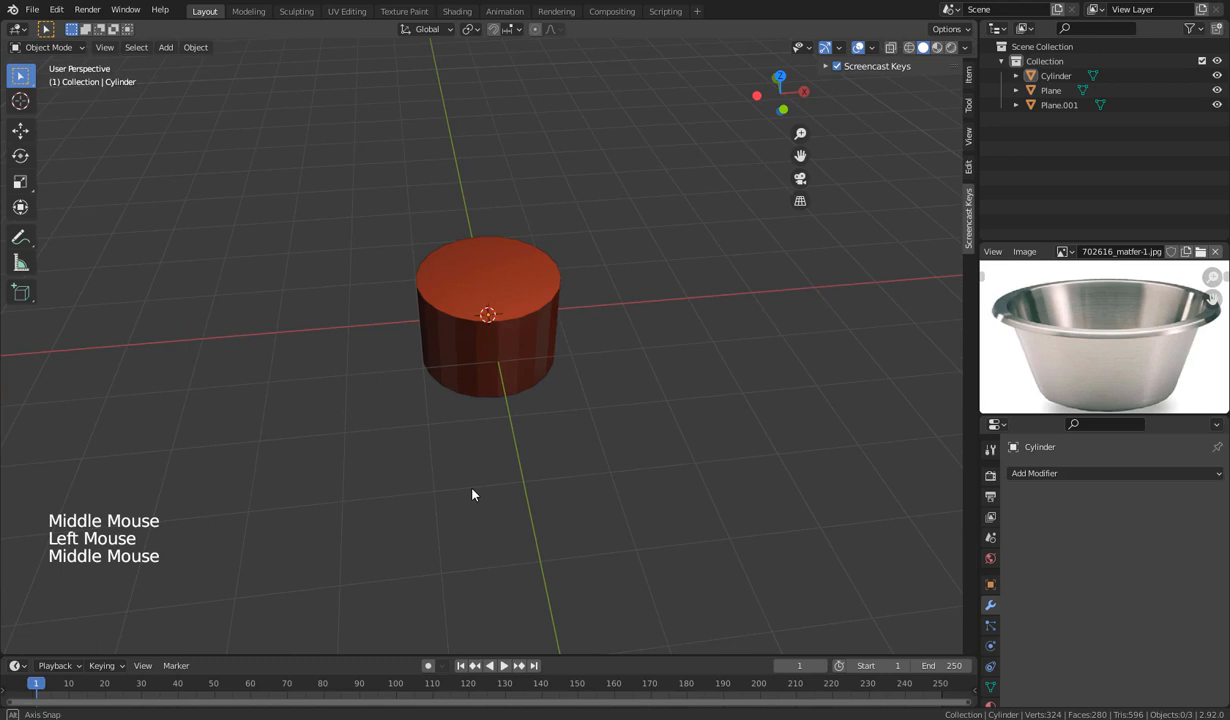
Open the cylinder's mesh in Edit Mode, clear the selection and switch to edge selection.
click(494, 272)
key(Tab)
middle_drag(596, 360, 490, 262)
middle_drag(508, 371, 489, 401)
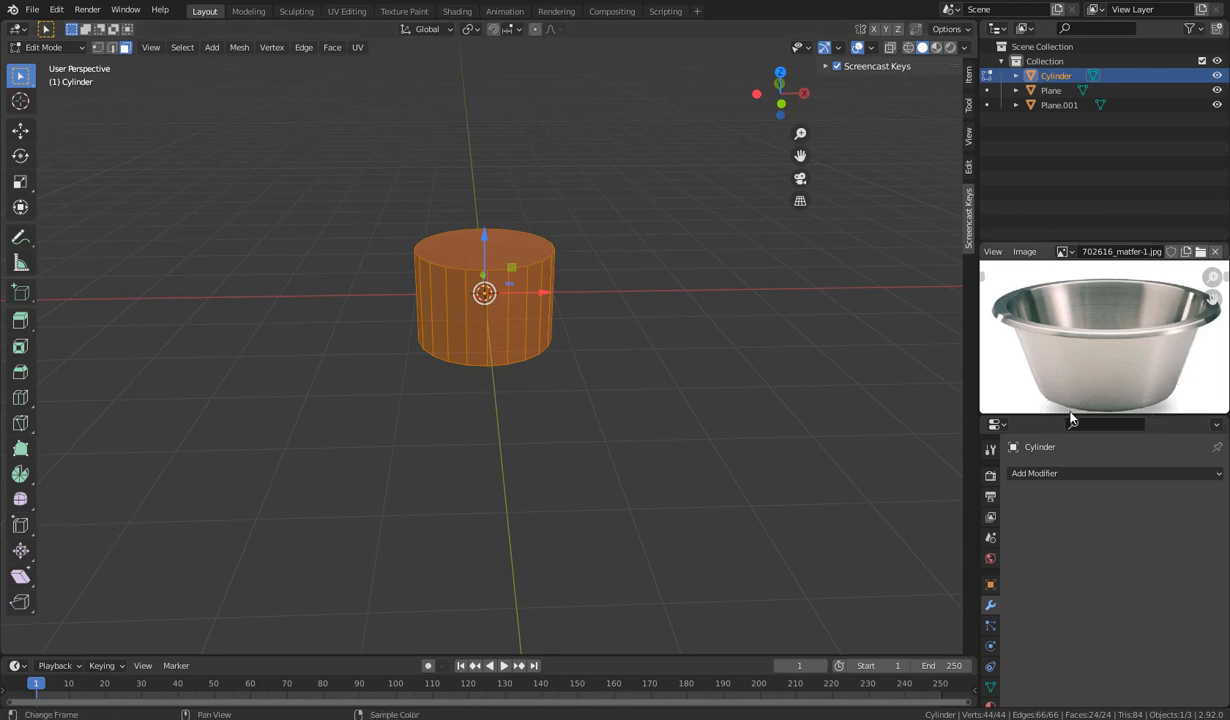
click(533, 400)
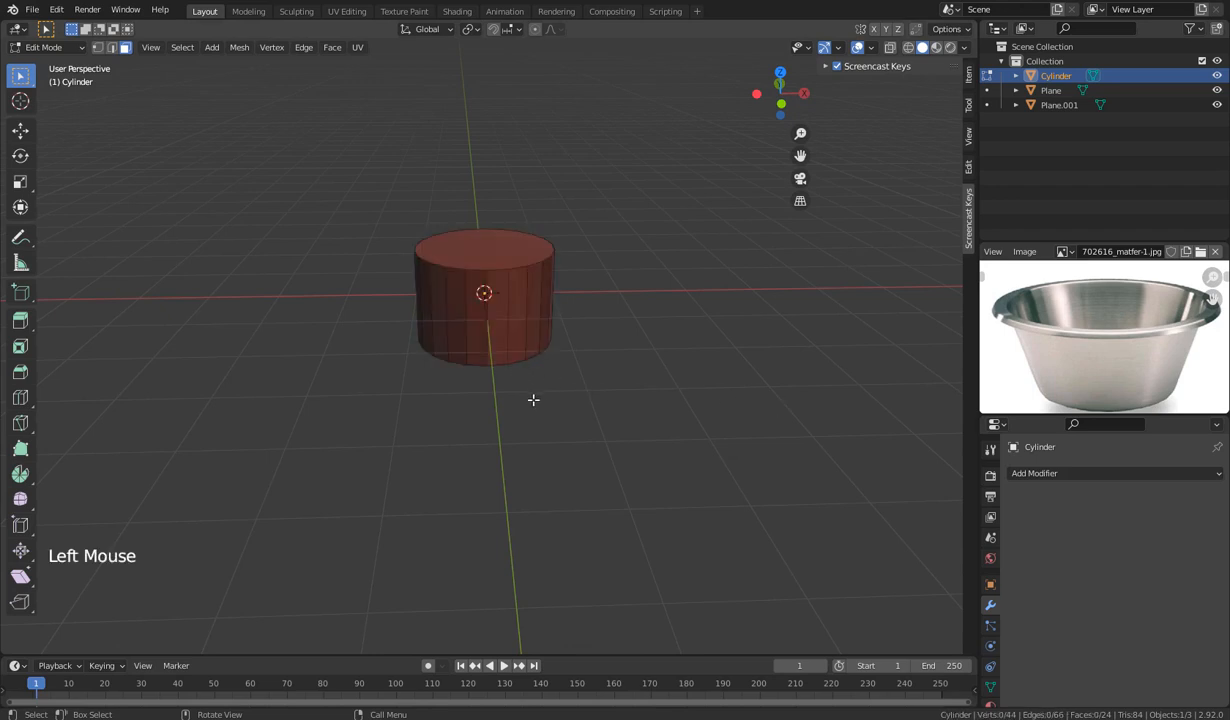
click(111, 49)
Try loop selection on the cylinder's bottom rim and on one of its vertical side edges.
middle_drag(483, 431, 508, 431)
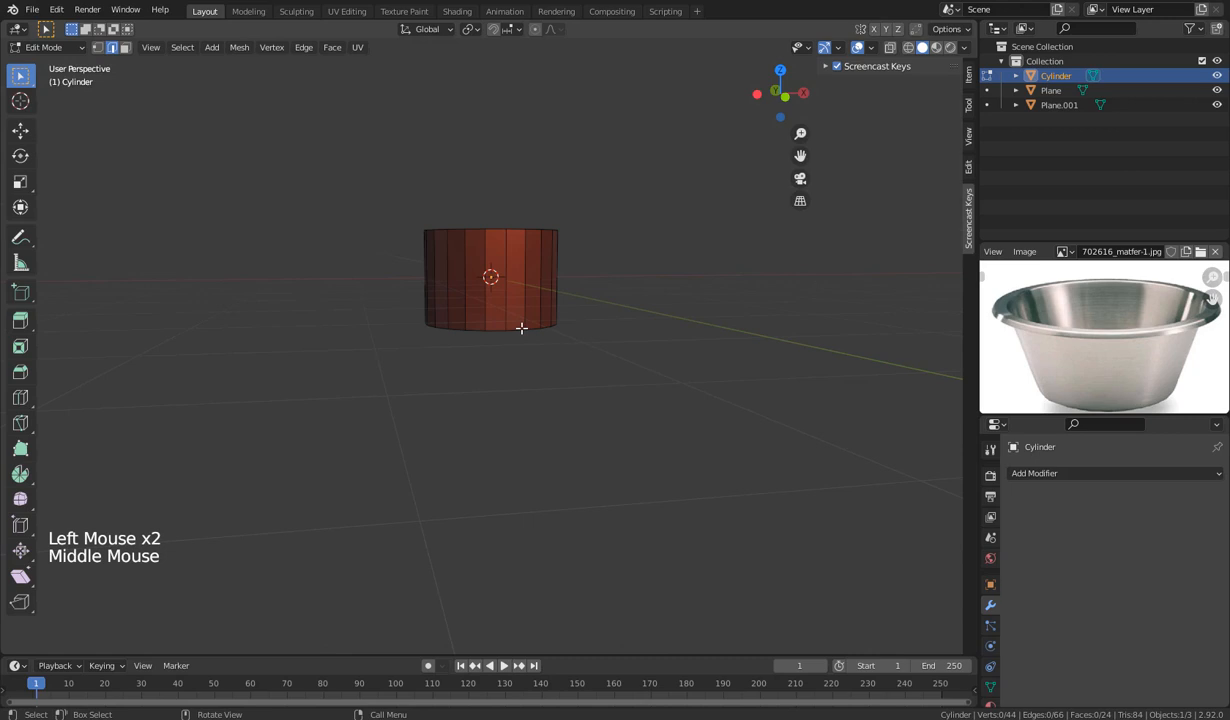
key(alt)
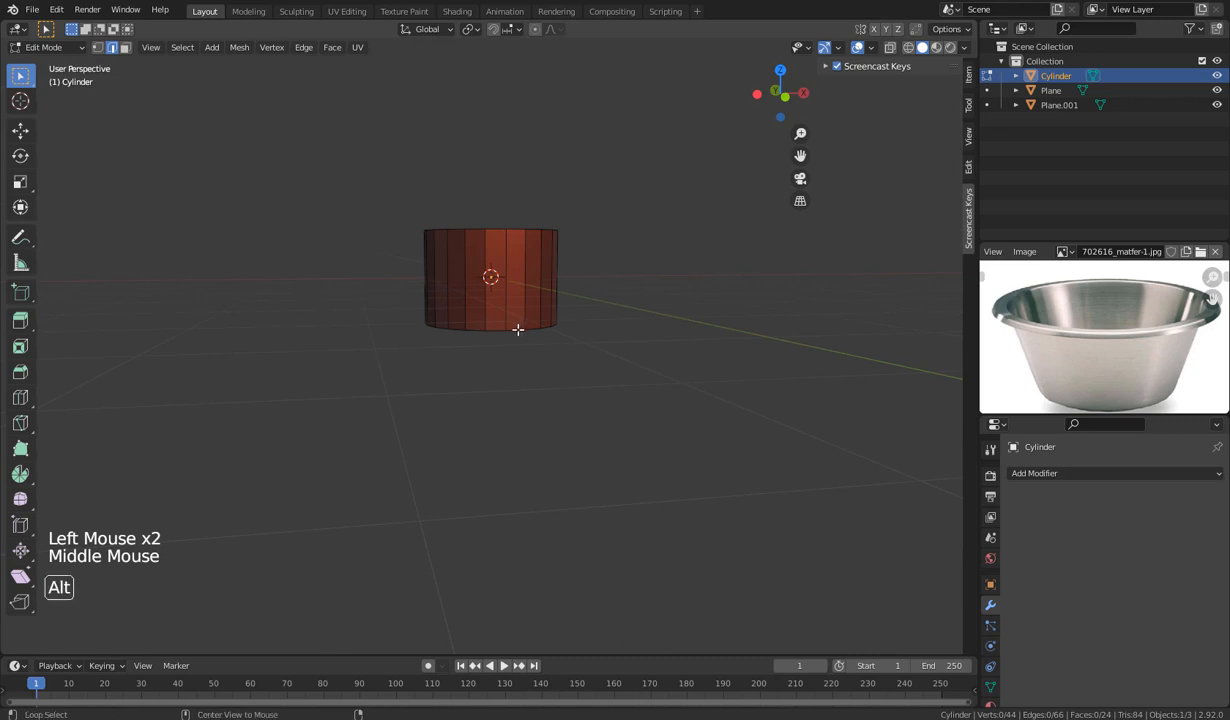
alt+click(515, 331)
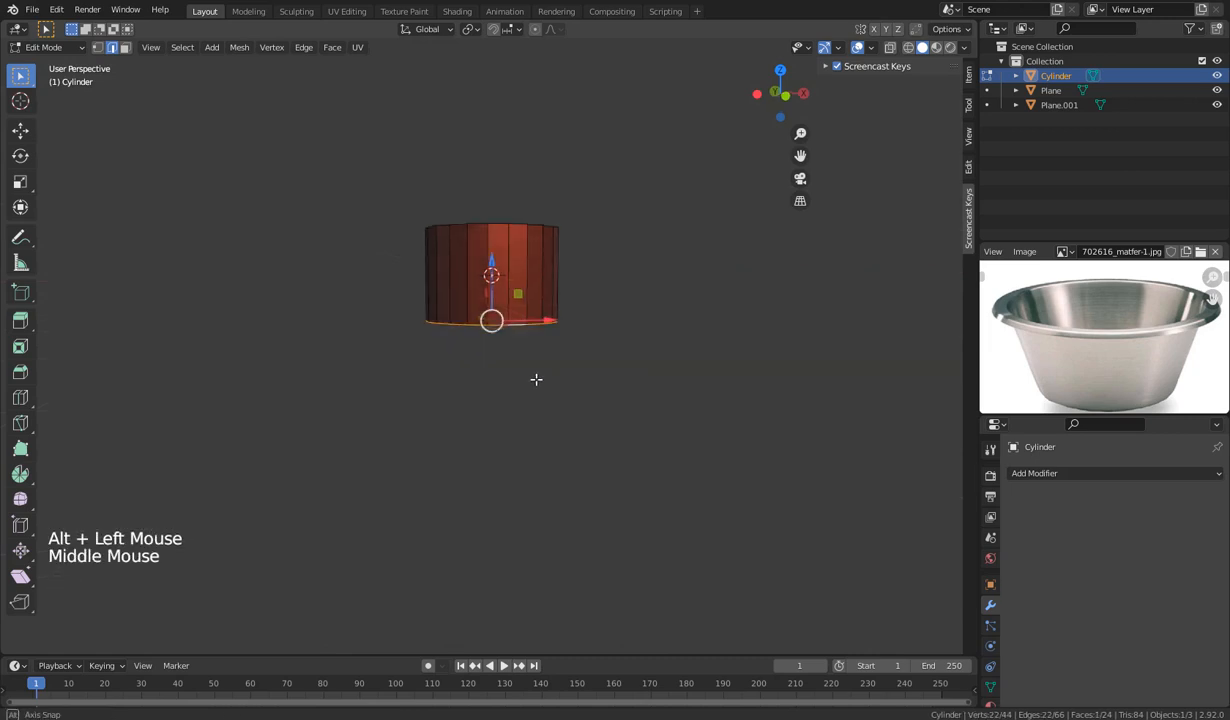
middle_drag(535, 379, 559, 321)
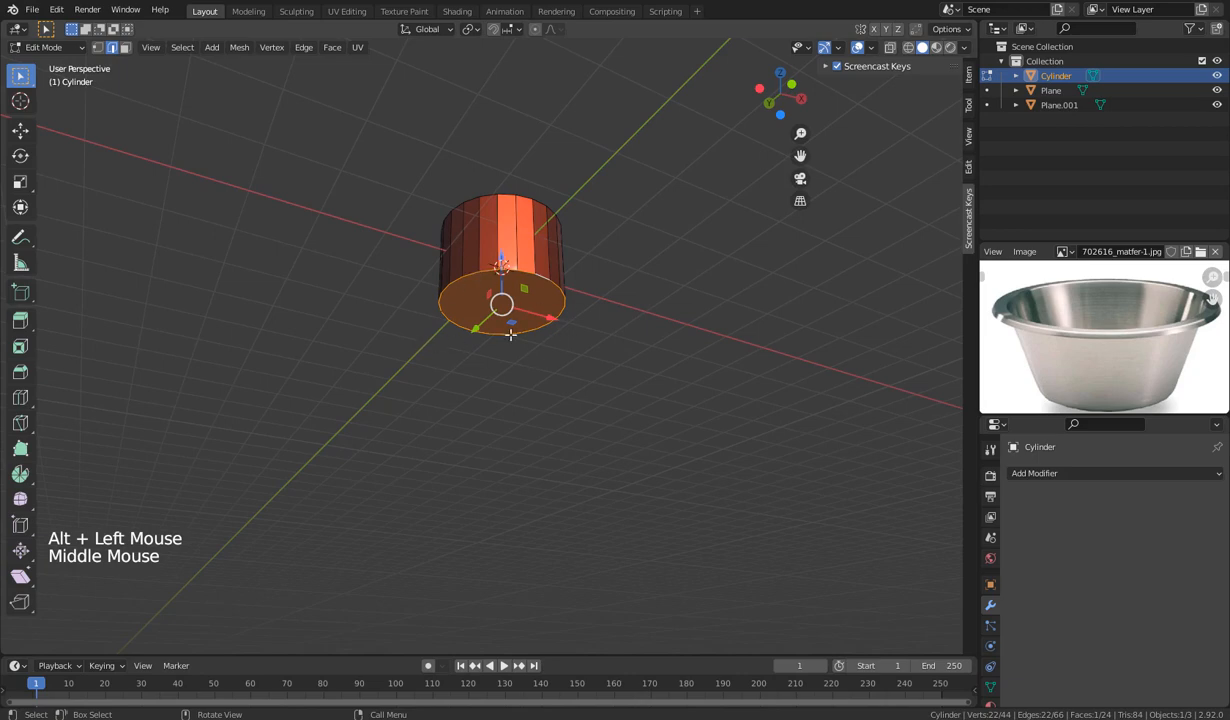
middle_drag(543, 359, 516, 345)
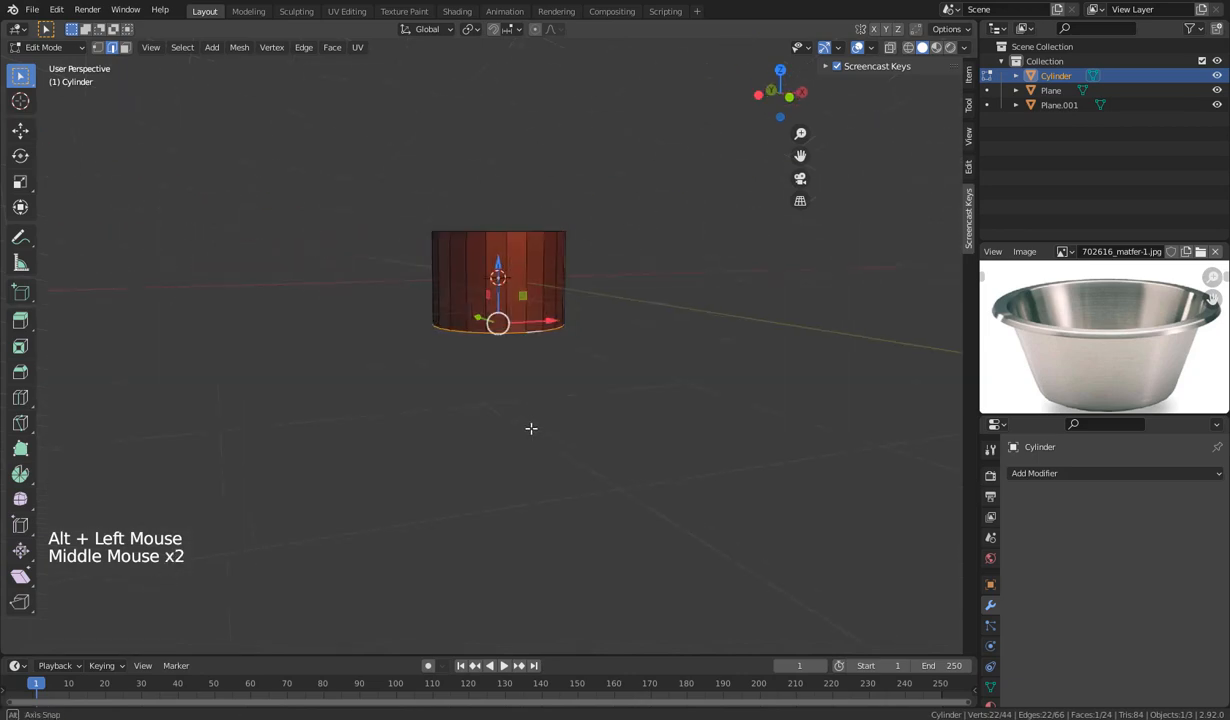
click(516, 343)
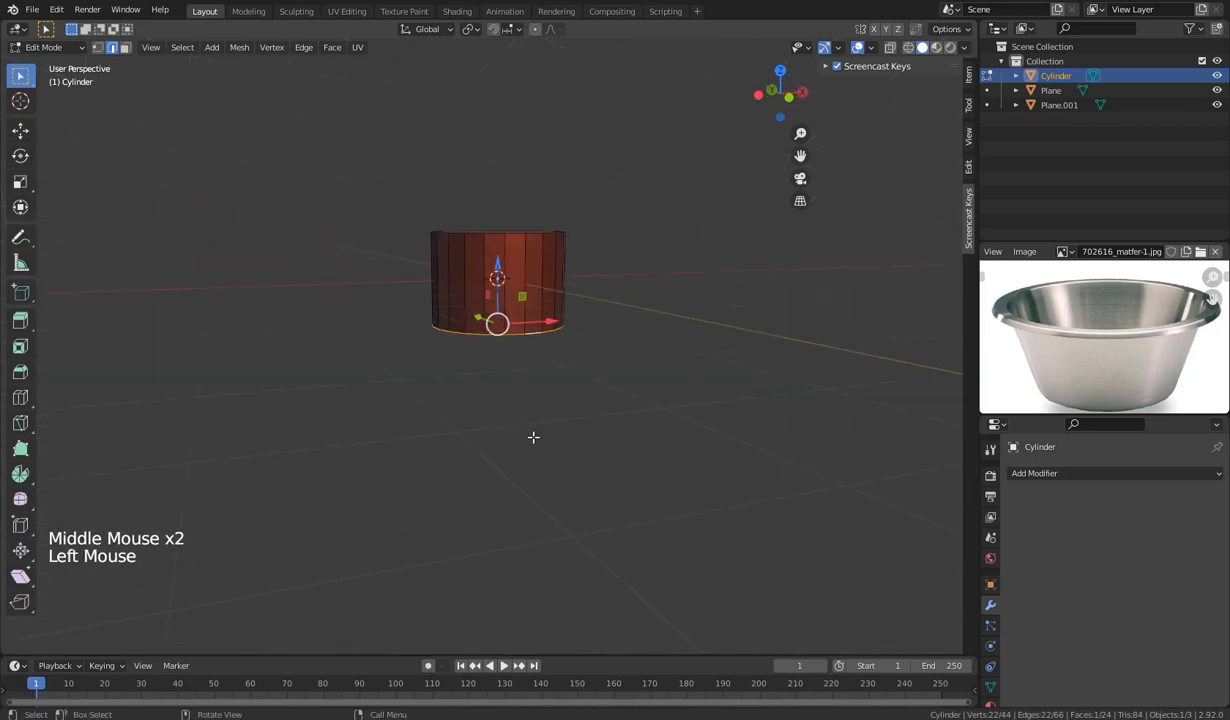
key(alt)
alt+click(516, 334)
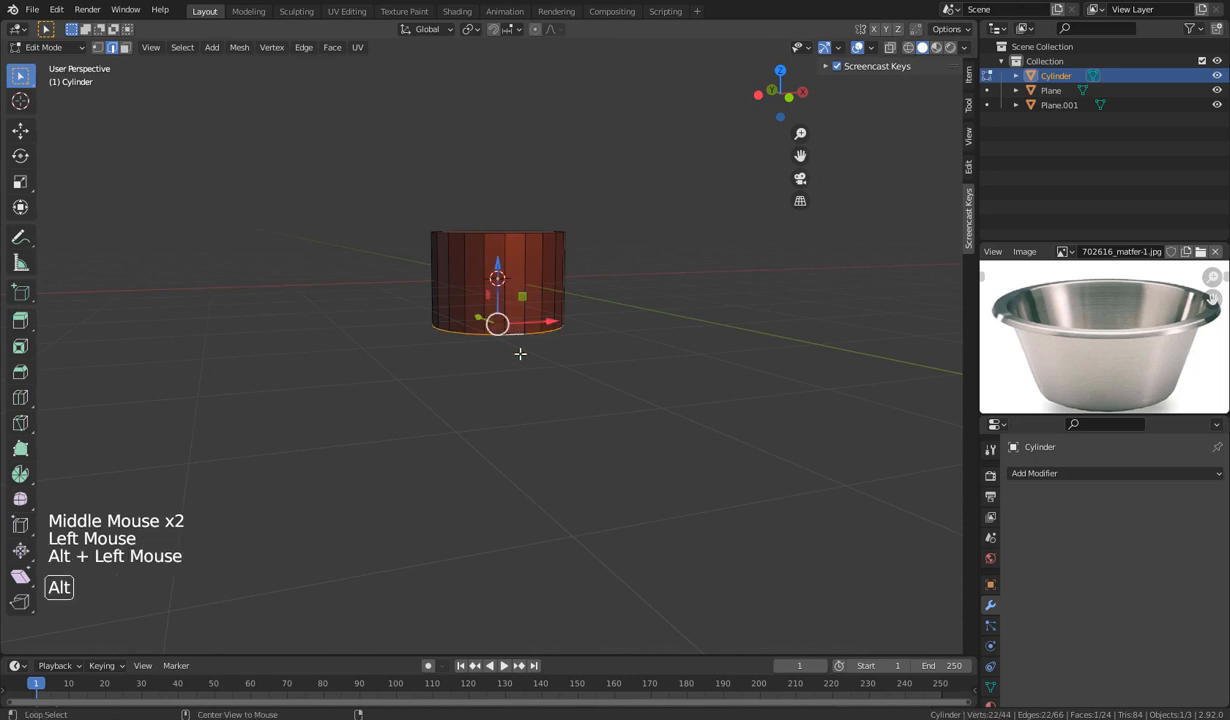
middle_drag(519, 352, 497, 426)
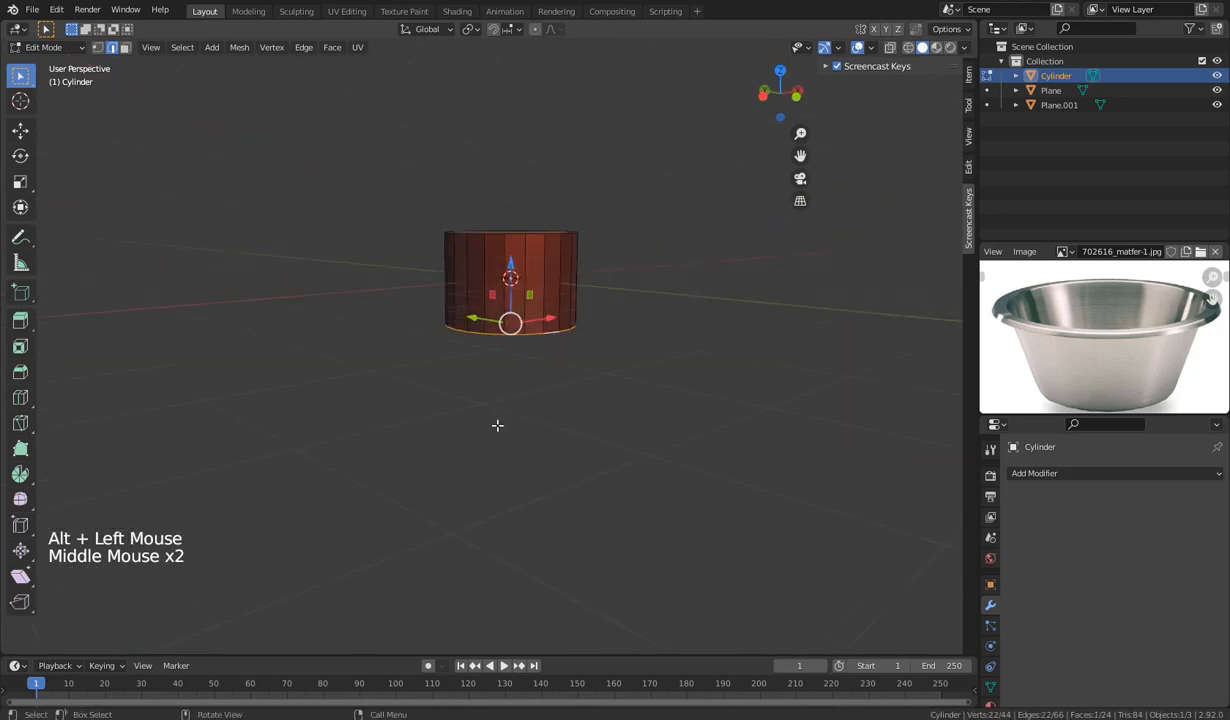
click(513, 327)
alt+click(525, 320)
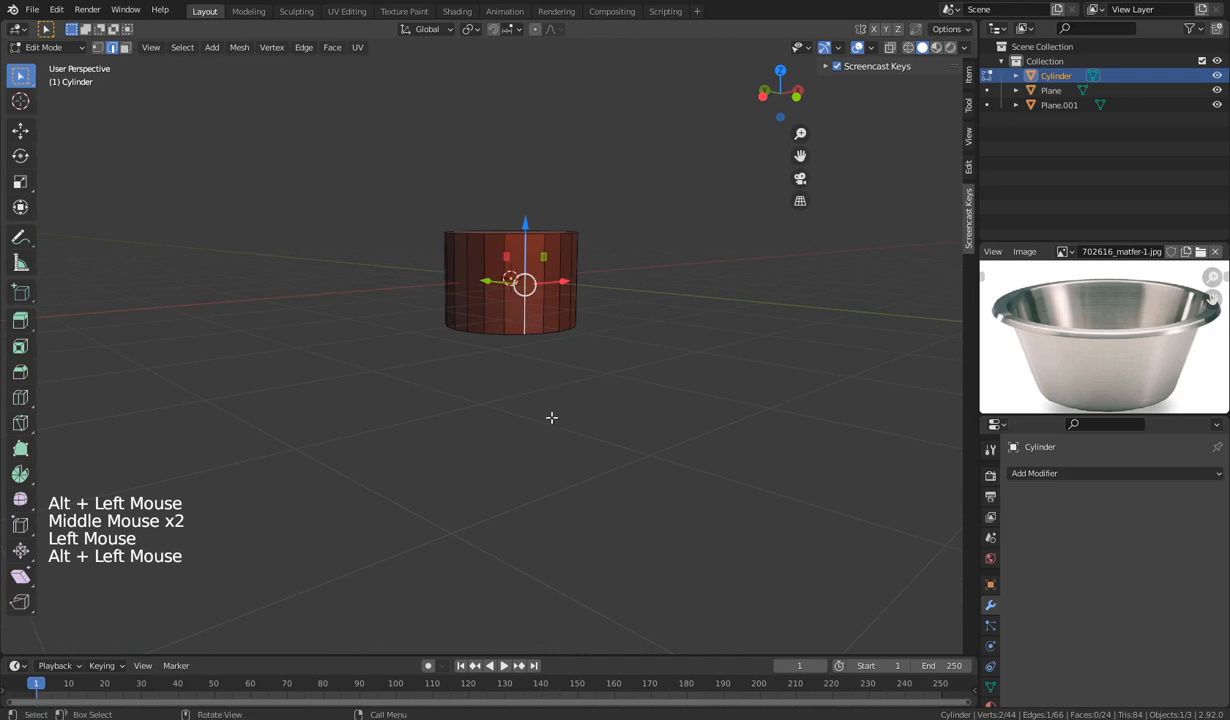
Select the edge loop around the cylinder's bottom and scale it uniformly to about 0.658 to taper the sides.
click(514, 340)
alt+click(512, 333)
middle_drag(545, 395, 511, 439)
scroll(520, 460, up, 3)
middle_drag(533, 491, 529, 463)
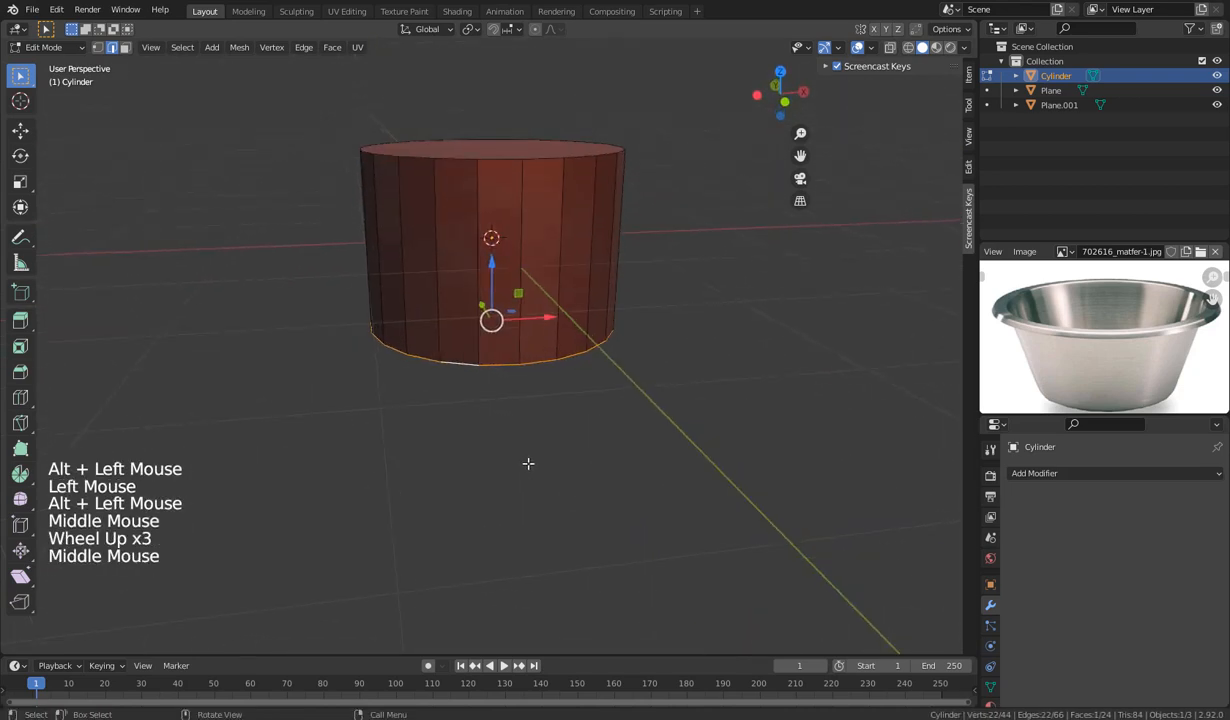
key(s)
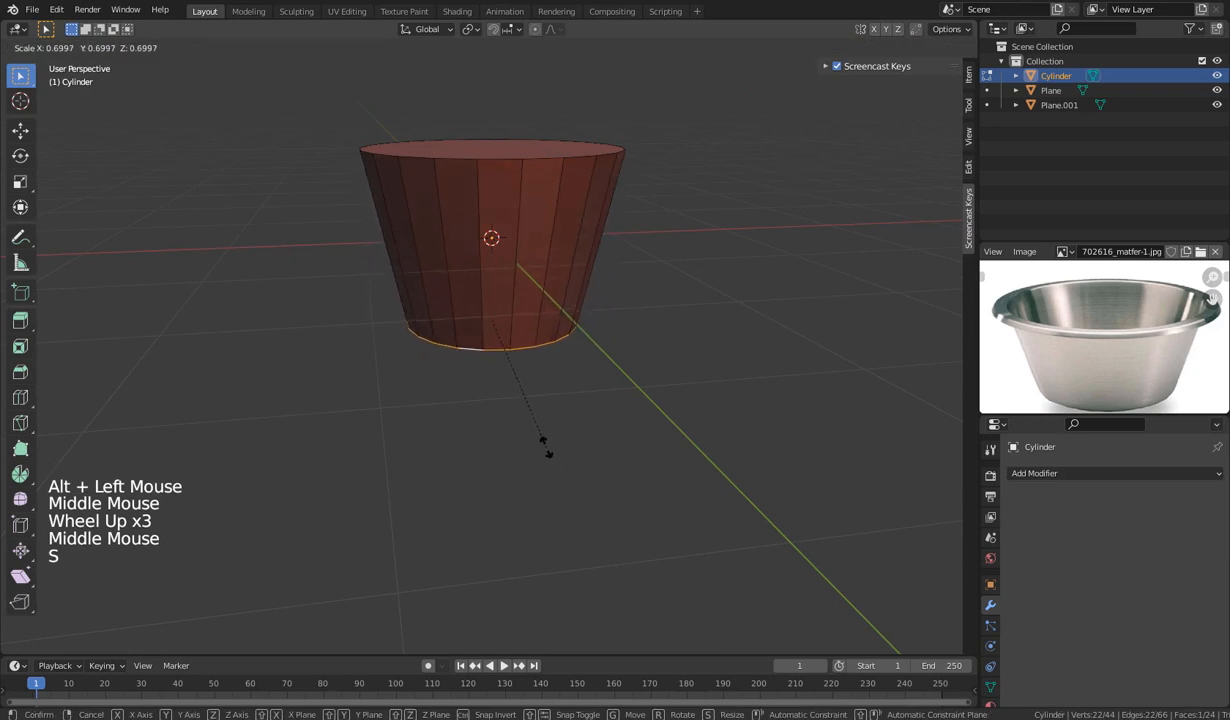
click(551, 443)
mouse_move(551, 443)
middle_down()
mouse_move(621, 327)
mouse_move(579, 423)
mouse_move(538, 450)
middle_up()
scroll(539, 451, down, 2)
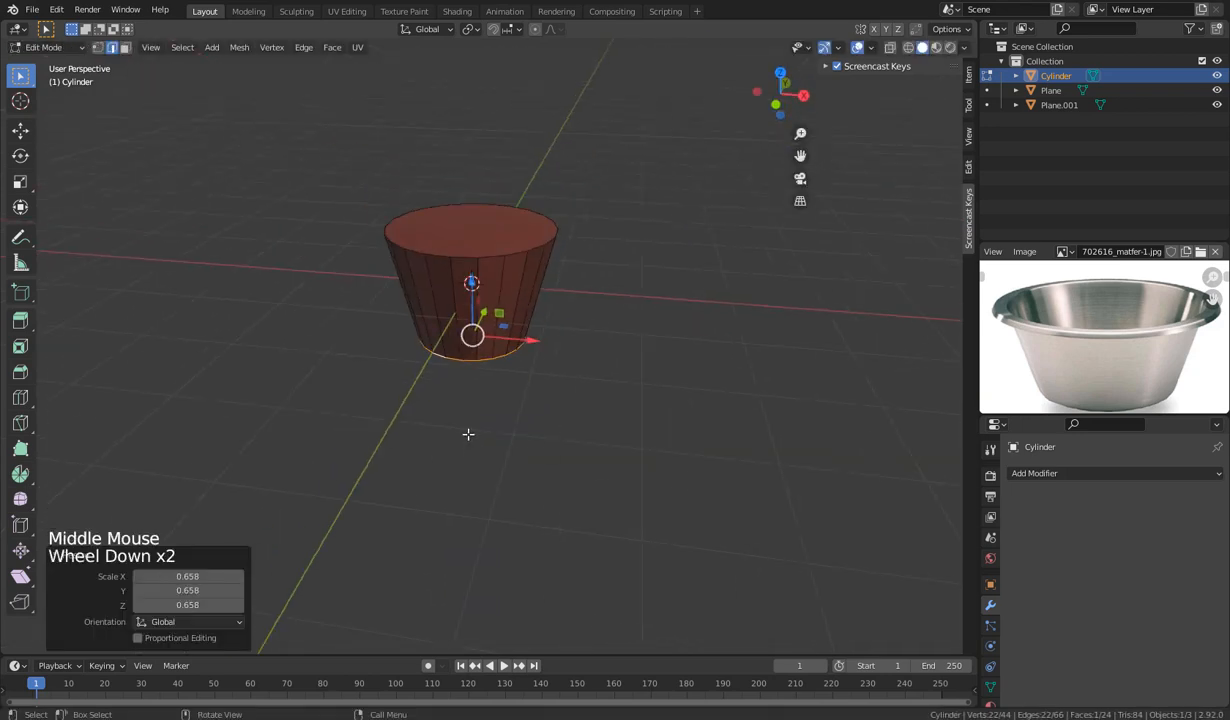
middle_drag(467, 431, 561, 347)
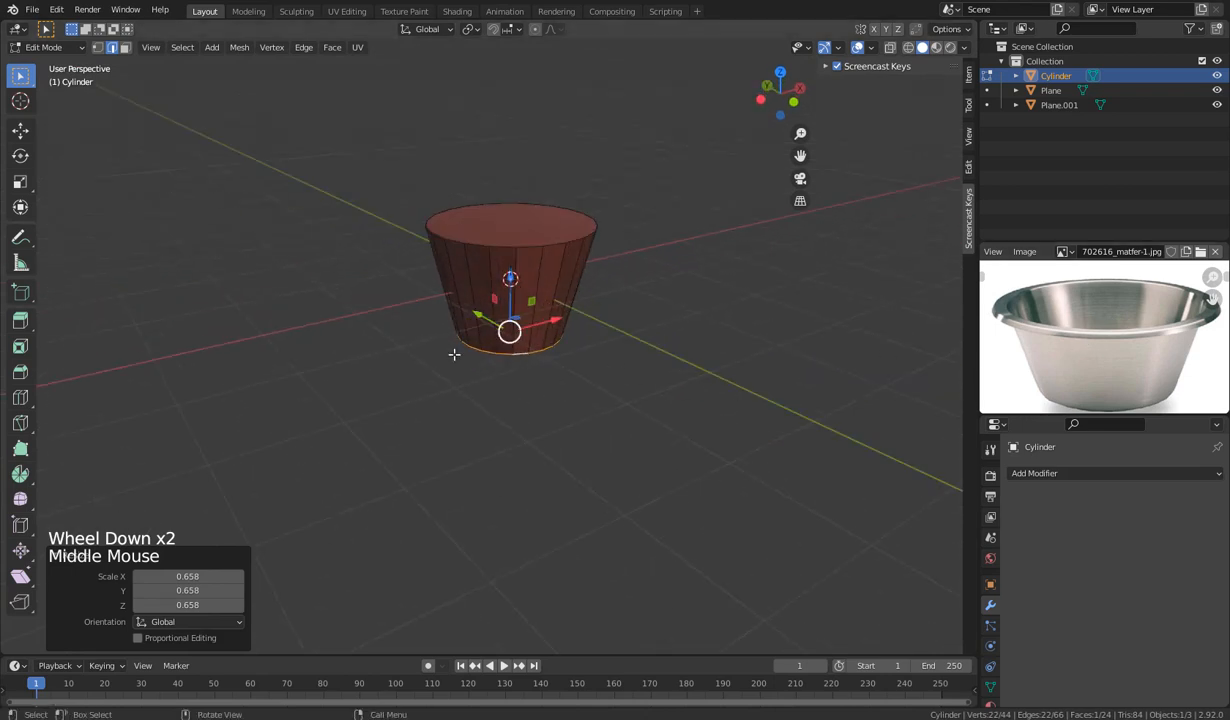
Select the cylinder's top face and lower it along the Z axis to make the bowl shallower.
click(125, 47)
click(516, 220)
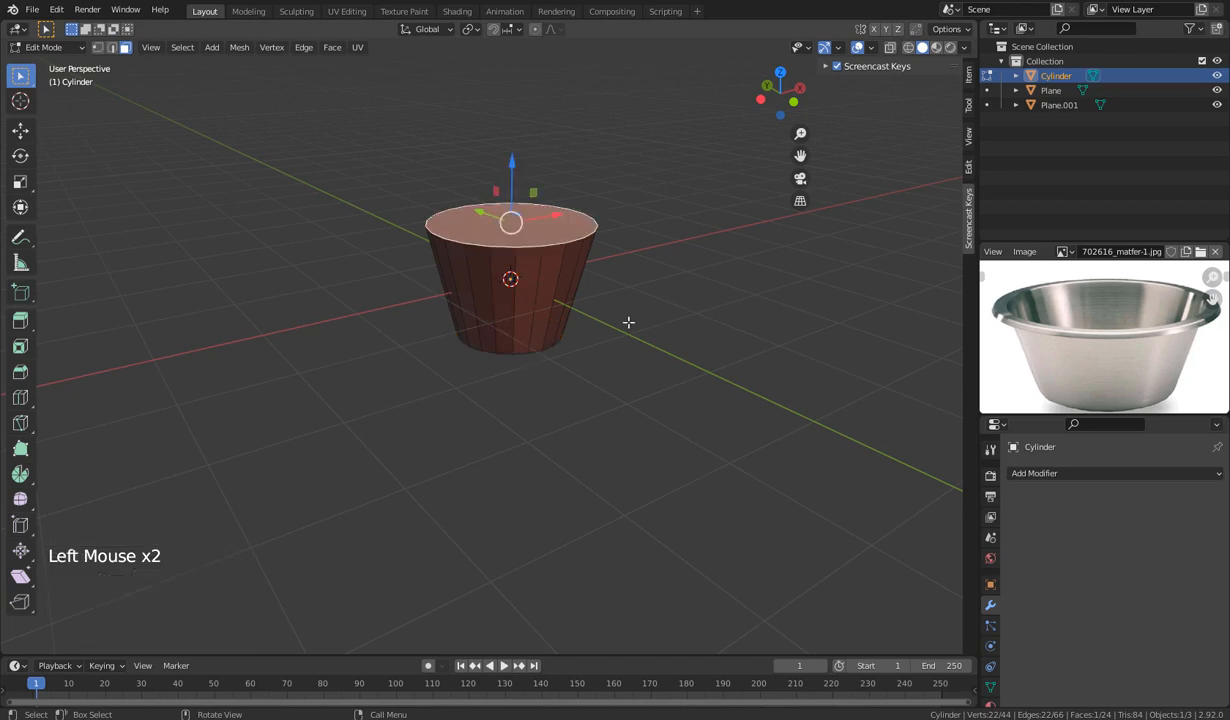
drag(513, 161, 522, 208)
click(588, 368)
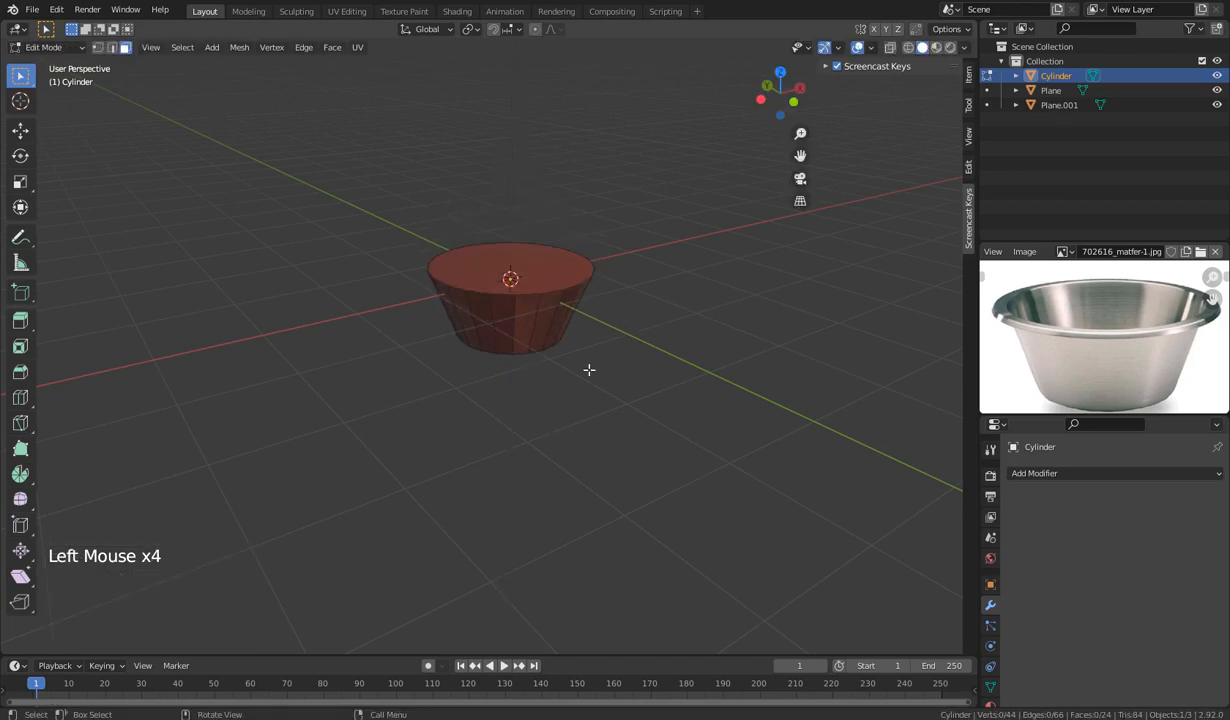
Delete the top face of the tapered cylinder to open the bowl.
middle_drag(588, 368, 903, 332)
scroll(540, 416, up, 3)
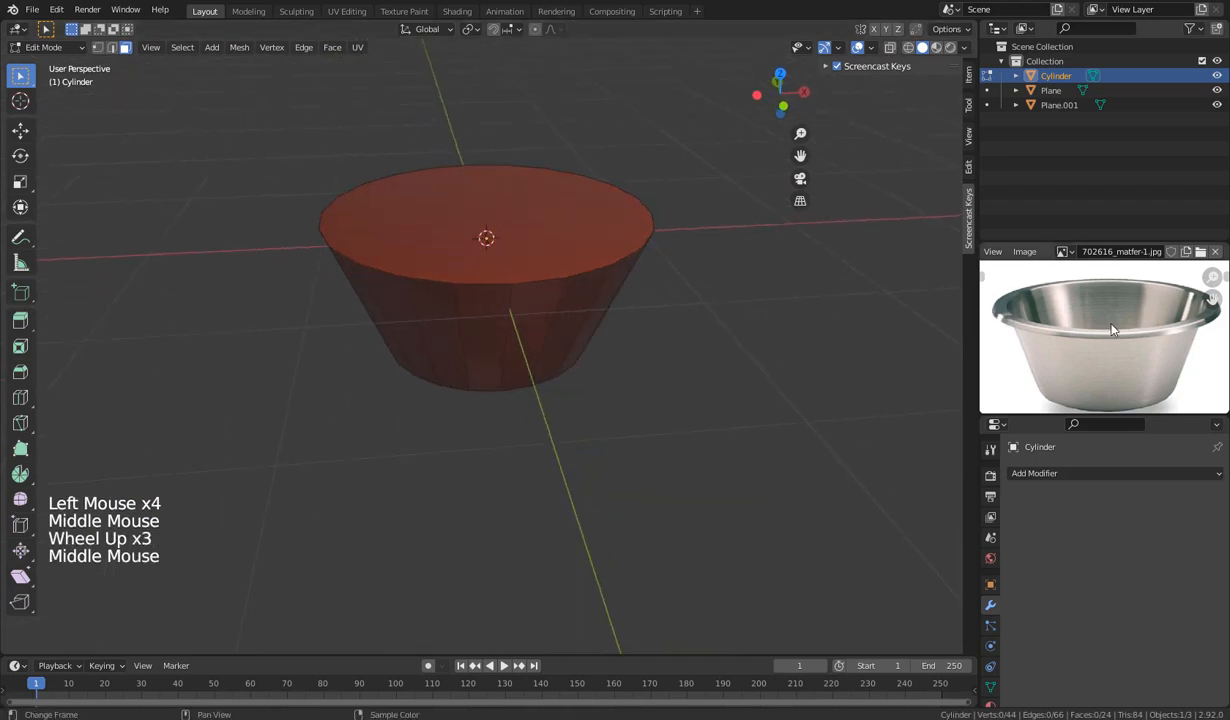
click(508, 240)
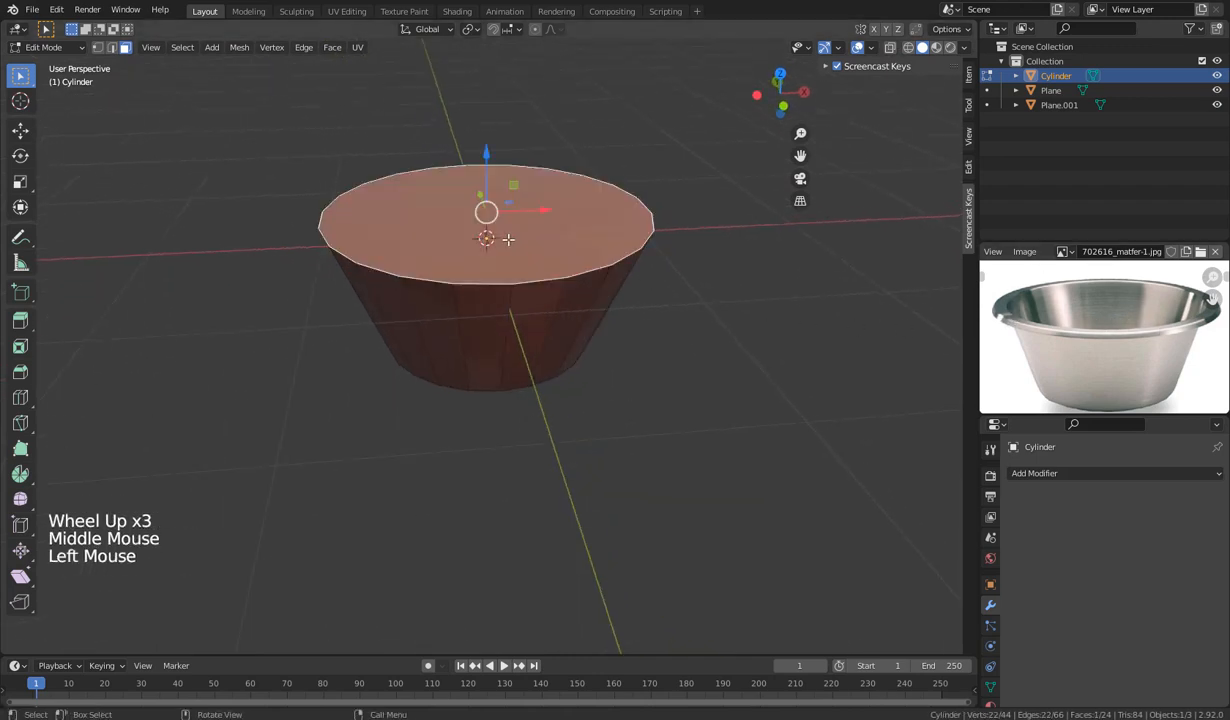
key(x)
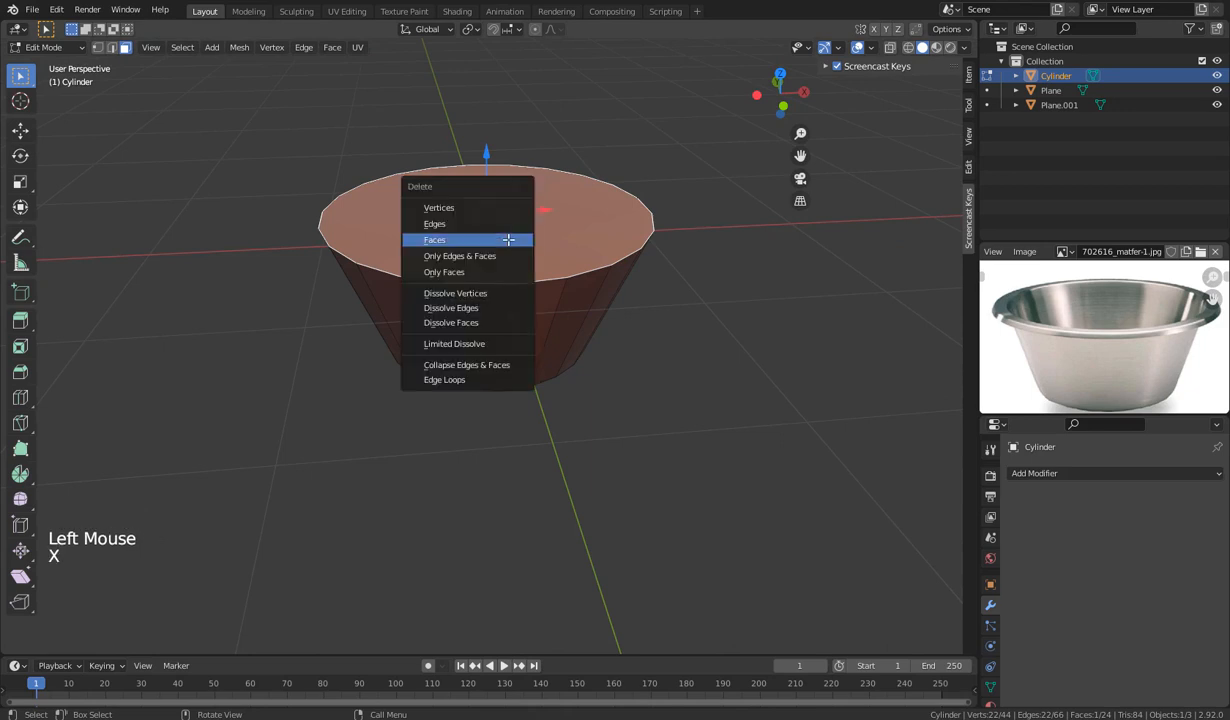
click(508, 240)
middle_drag(502, 321, 535, 304)
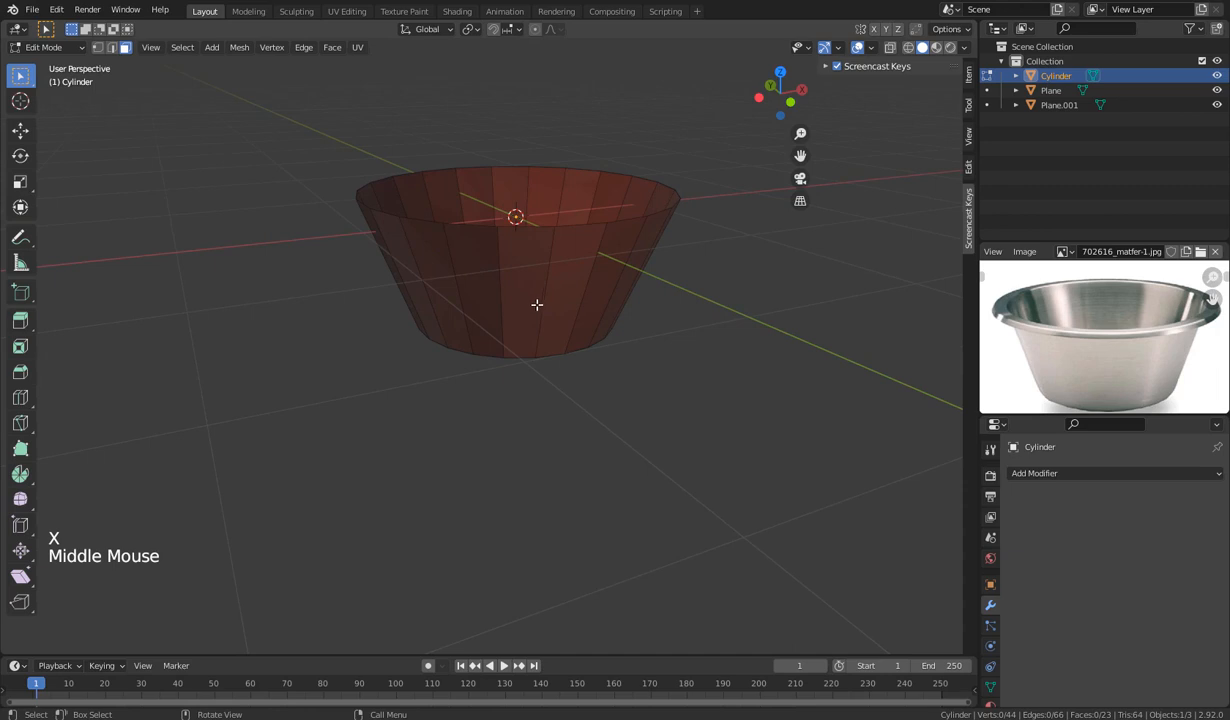
Select the edge loop around the bowl's open top, extrude it in place and scale it outward to 1.077 to form a flat lip.
click(111, 47)
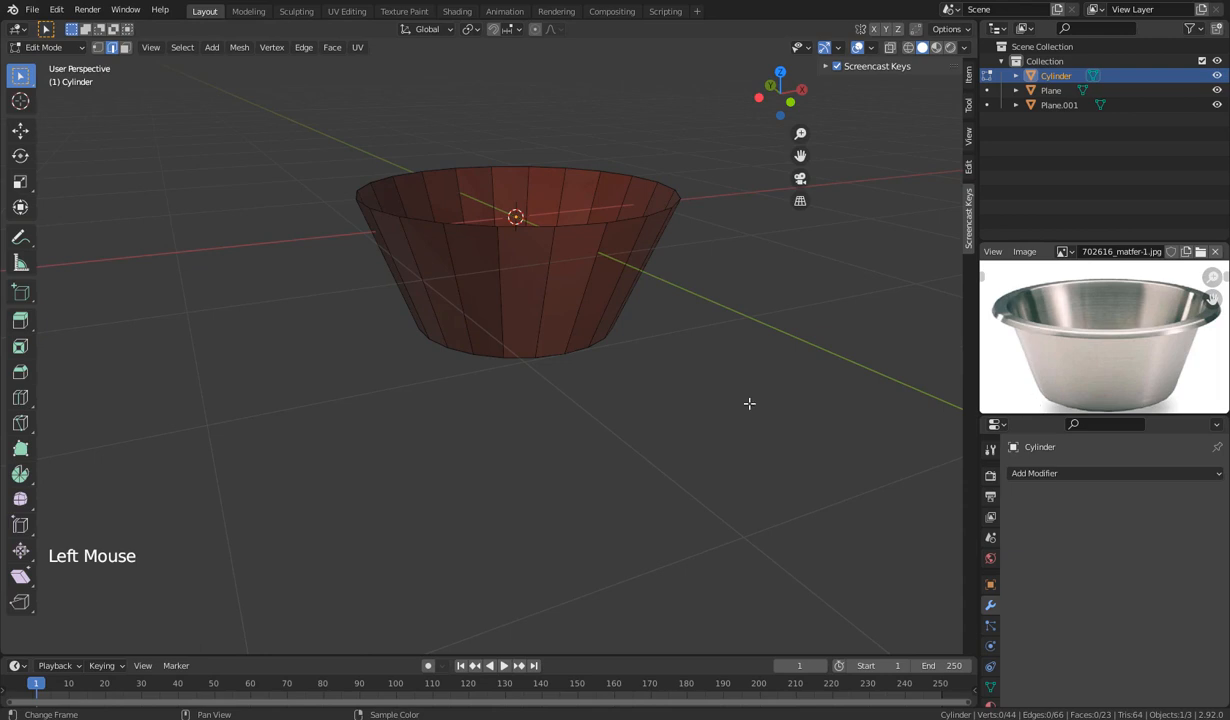
alt+click(574, 227)
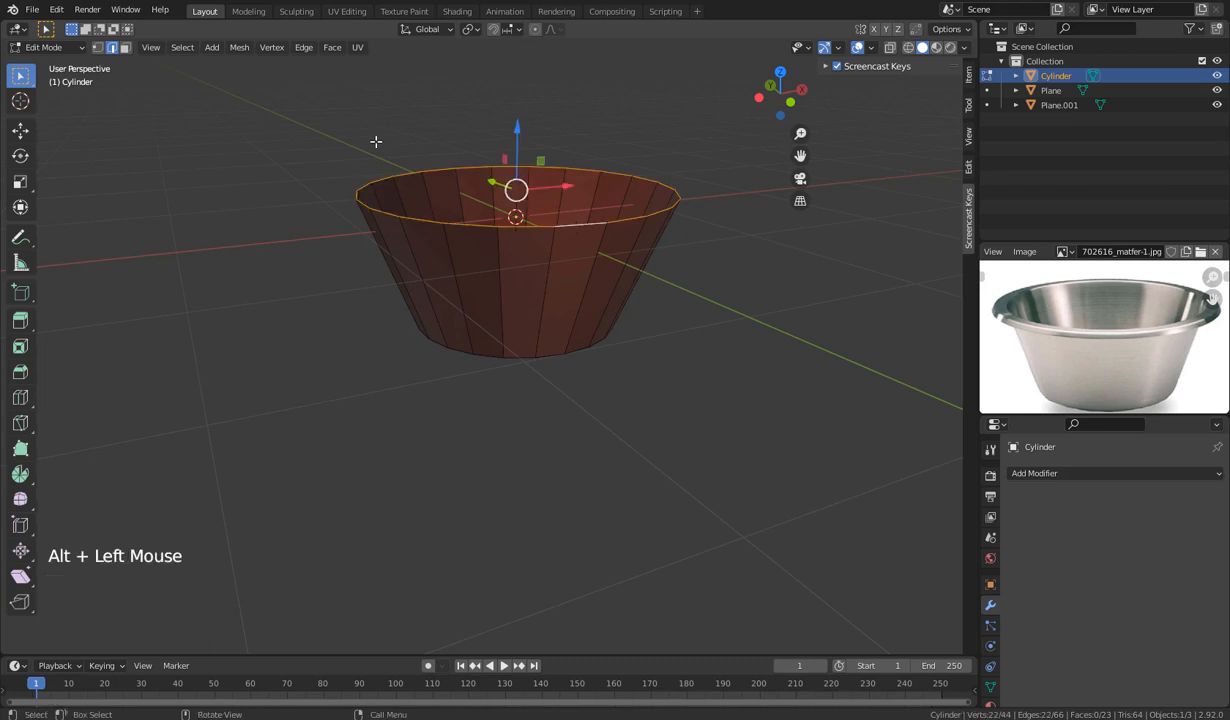
middle_drag(539, 312, 619, 347)
key(e)
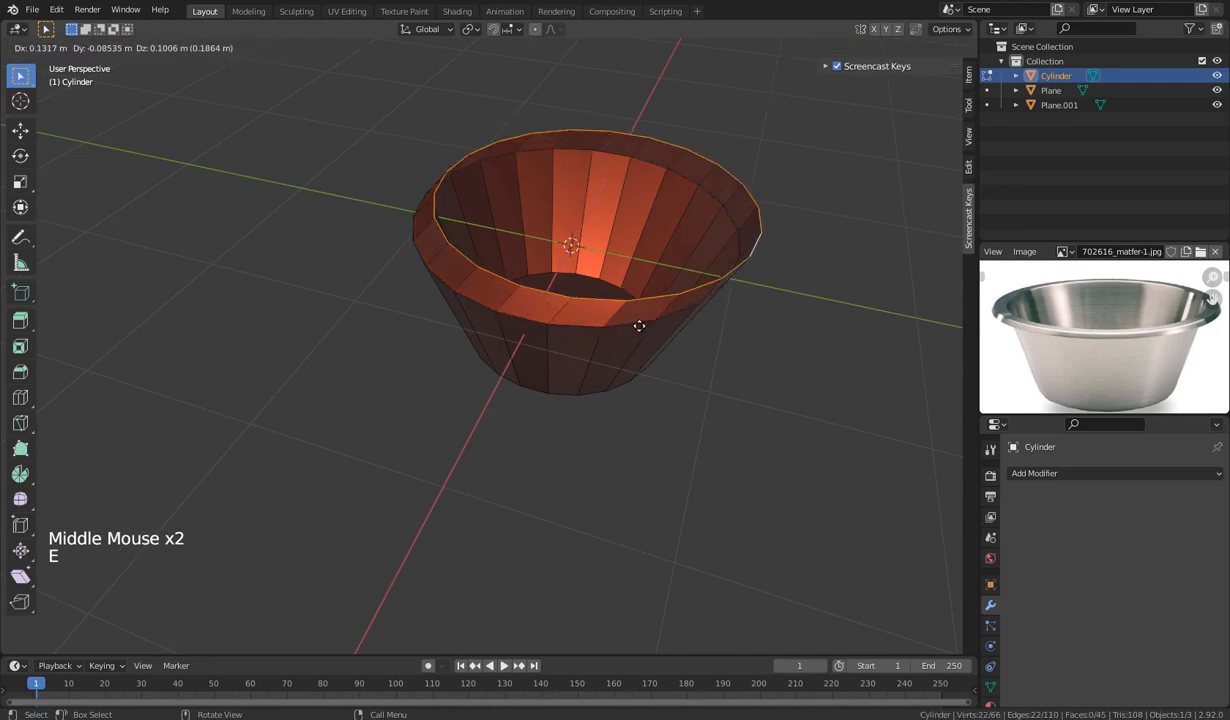
right_click(639, 326)
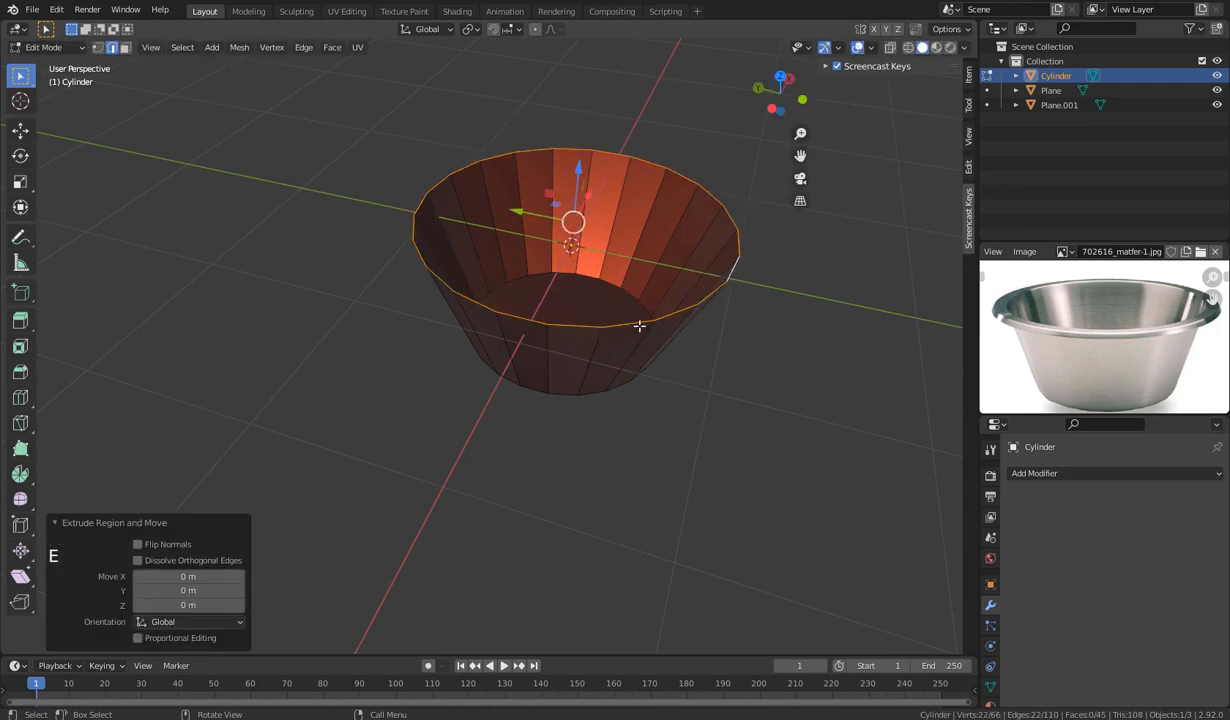
key(s)
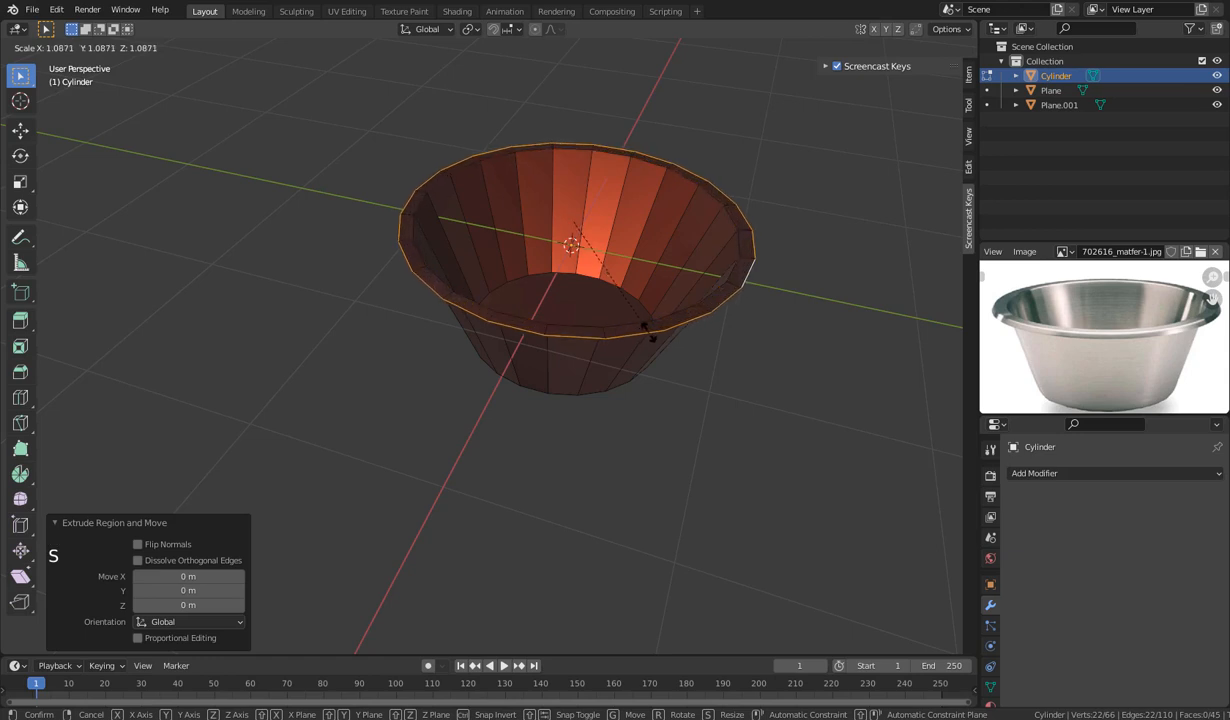
click(651, 337)
Extrude the lip's outer edge loop and lower it slightly along the Z axis, then deselect it.
middle_drag(667, 371, 590, 346)
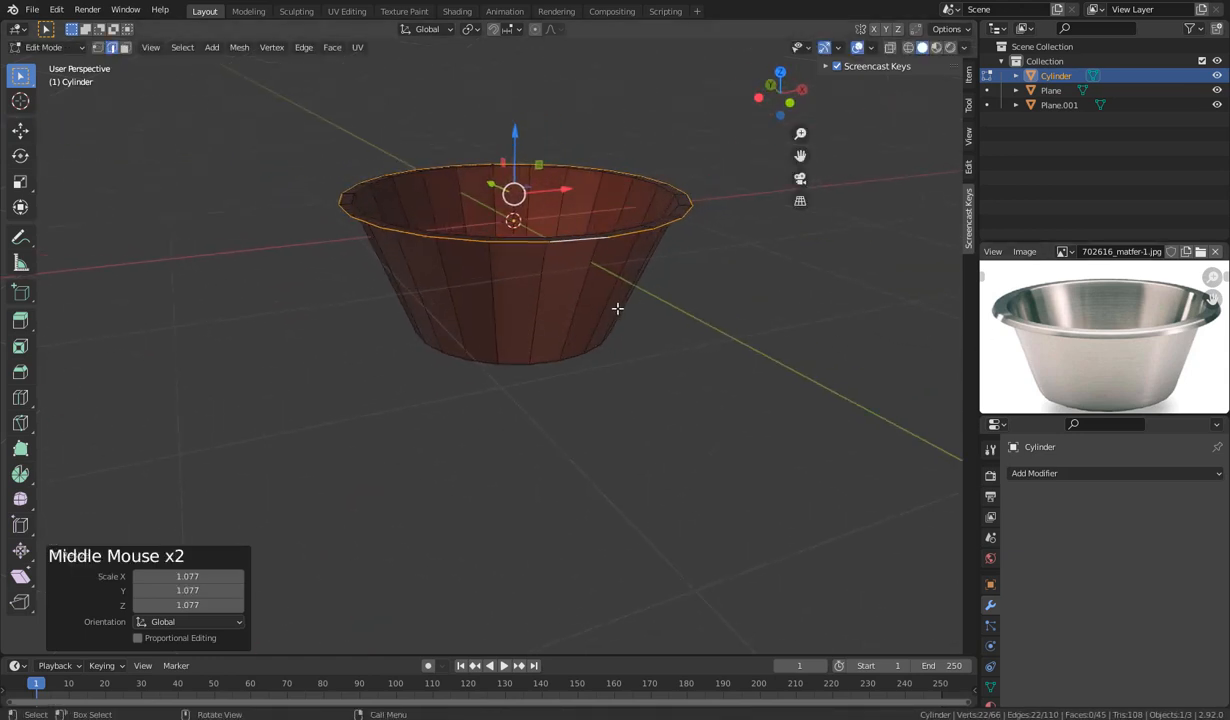
key(e)
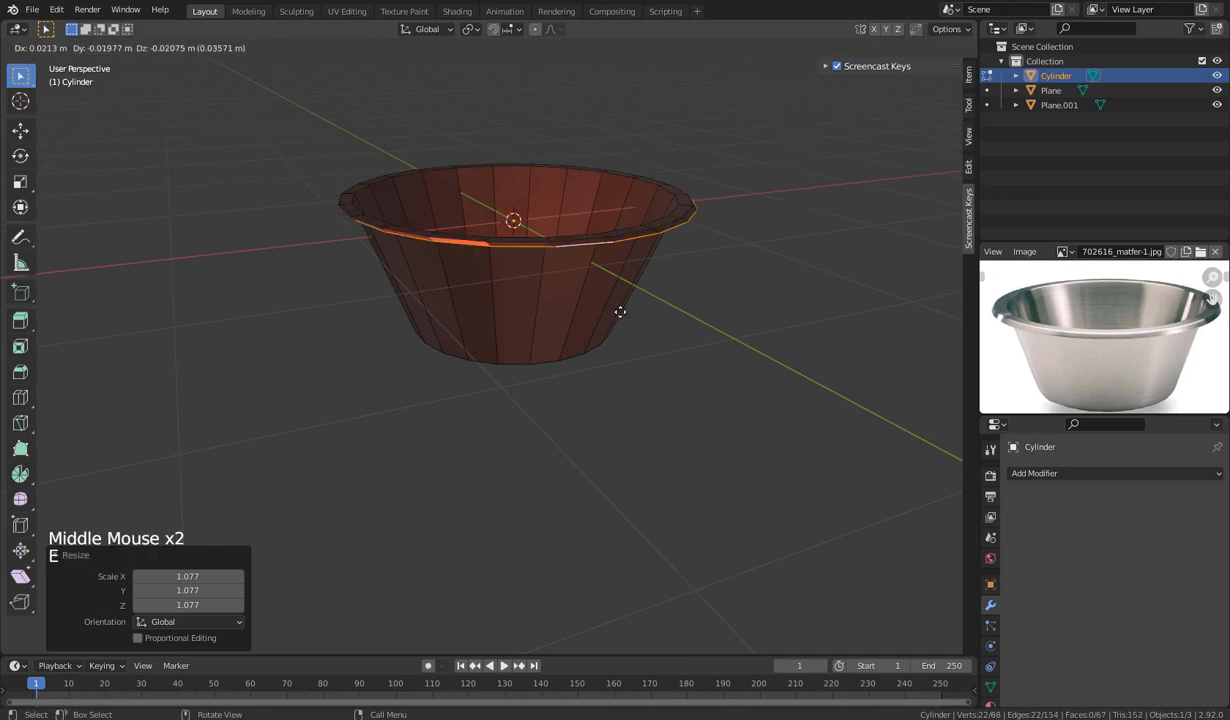
right_click(645, 353)
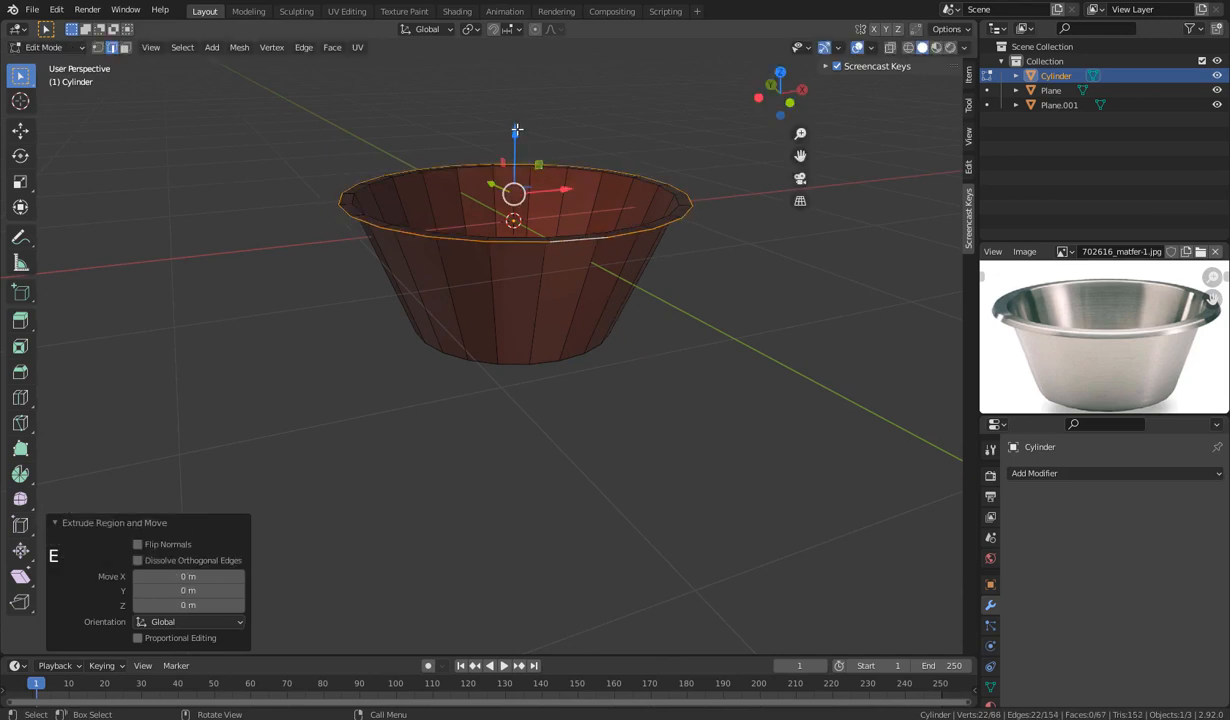
drag(515, 134, 516, 143)
middle_drag(634, 387, 694, 391)
click(620, 404)
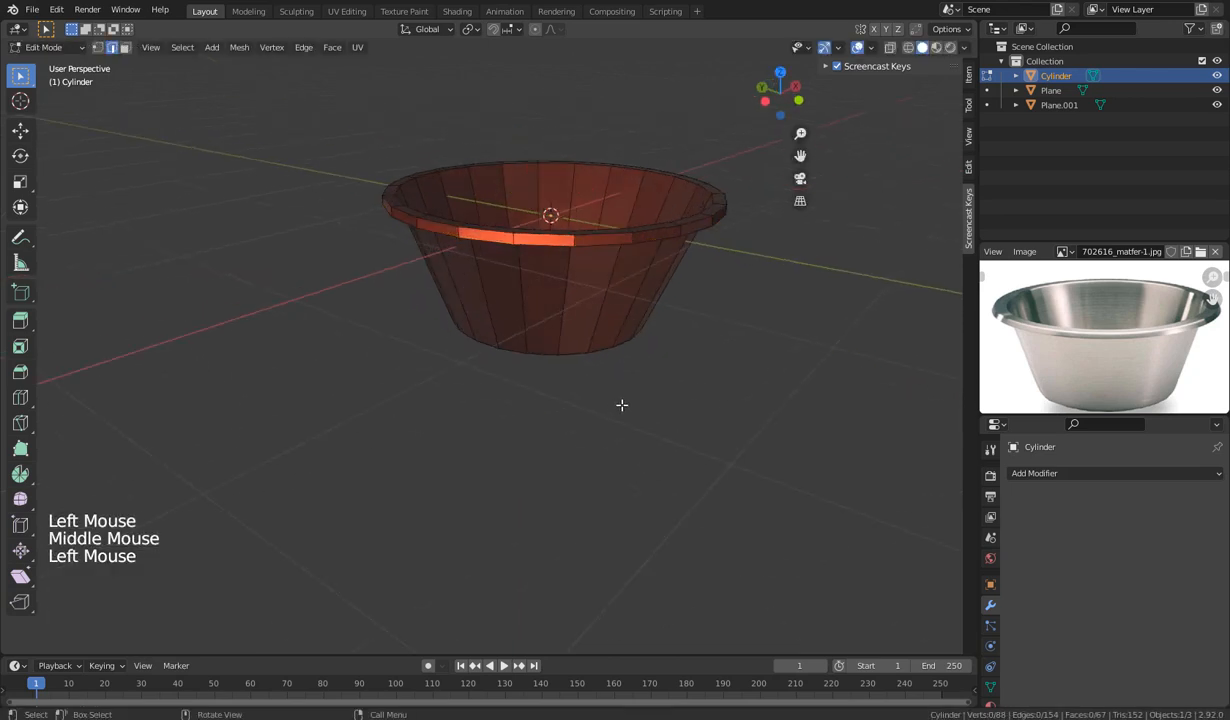
Switch the viewport shading's MatCap from the red sphere to the shiny metallic one.
mouse_move(620, 404)
middle_down()
mouse_move(599, 467)
mouse_move(605, 400)
middle_up()
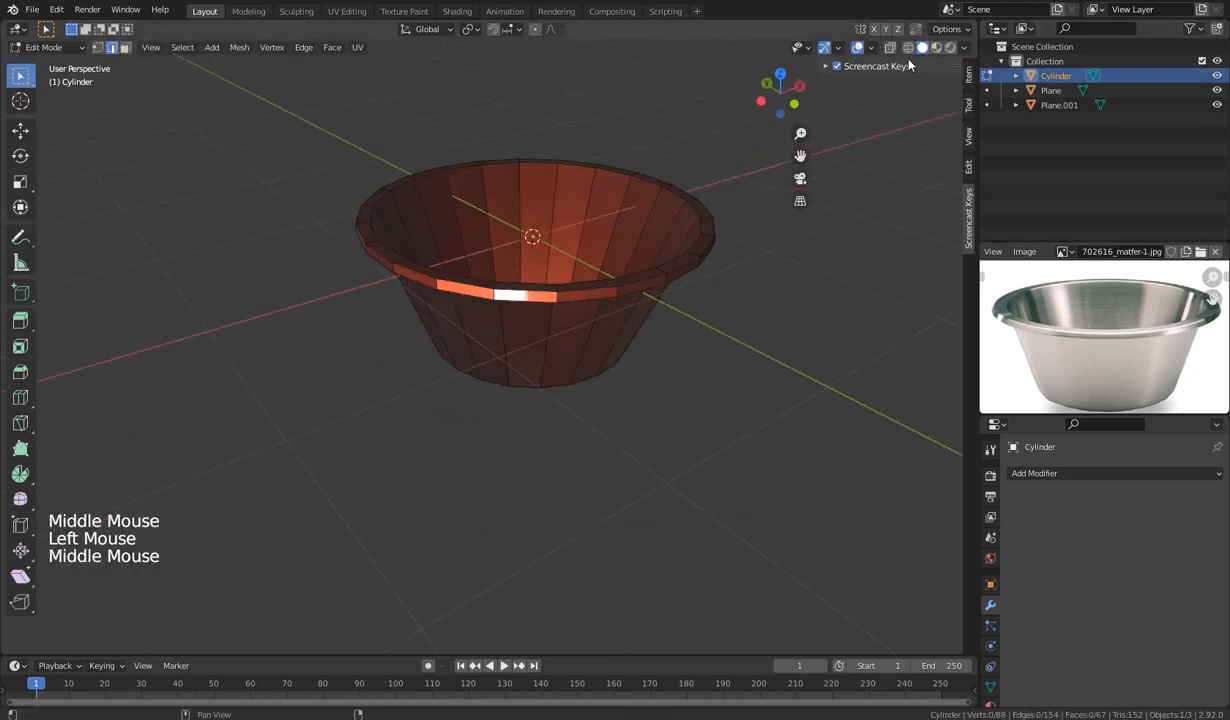
click(964, 47)
click(937, 170)
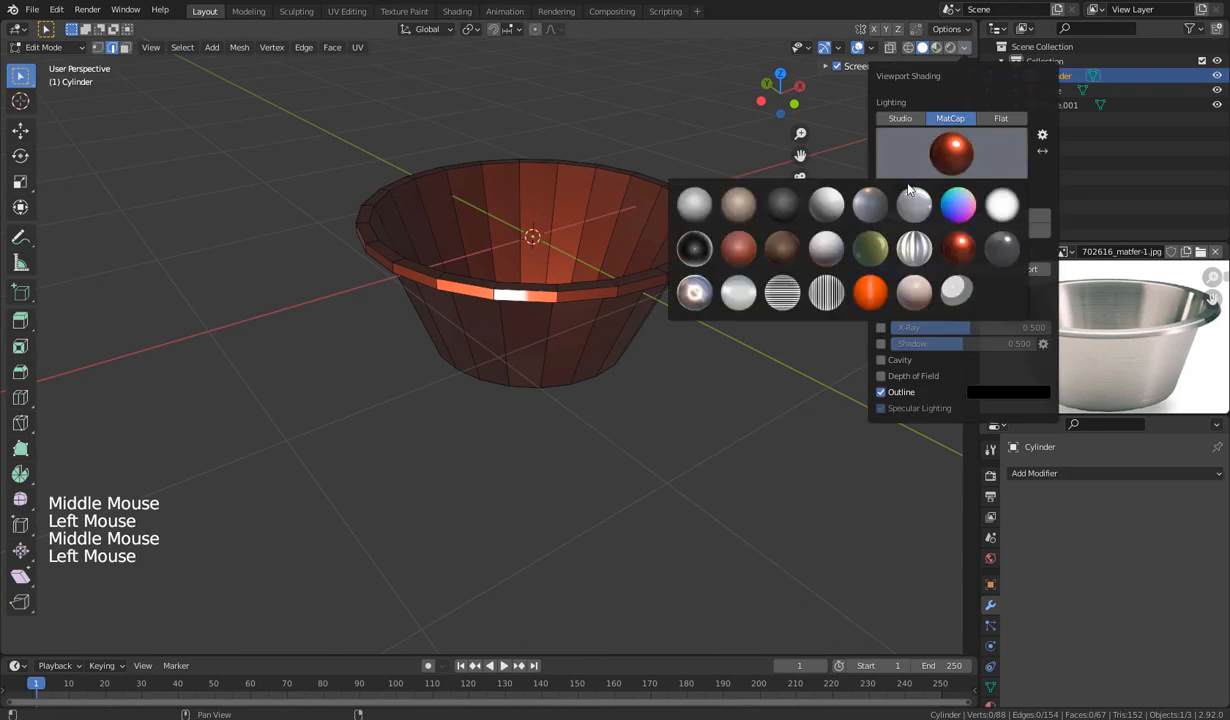
click(694, 291)
mouse_move(657, 406)
middle_down()
mouse_move(728, 357)
mouse_move(596, 387)
mouse_move(610, 426)
mouse_move(667, 399)
middle_up()
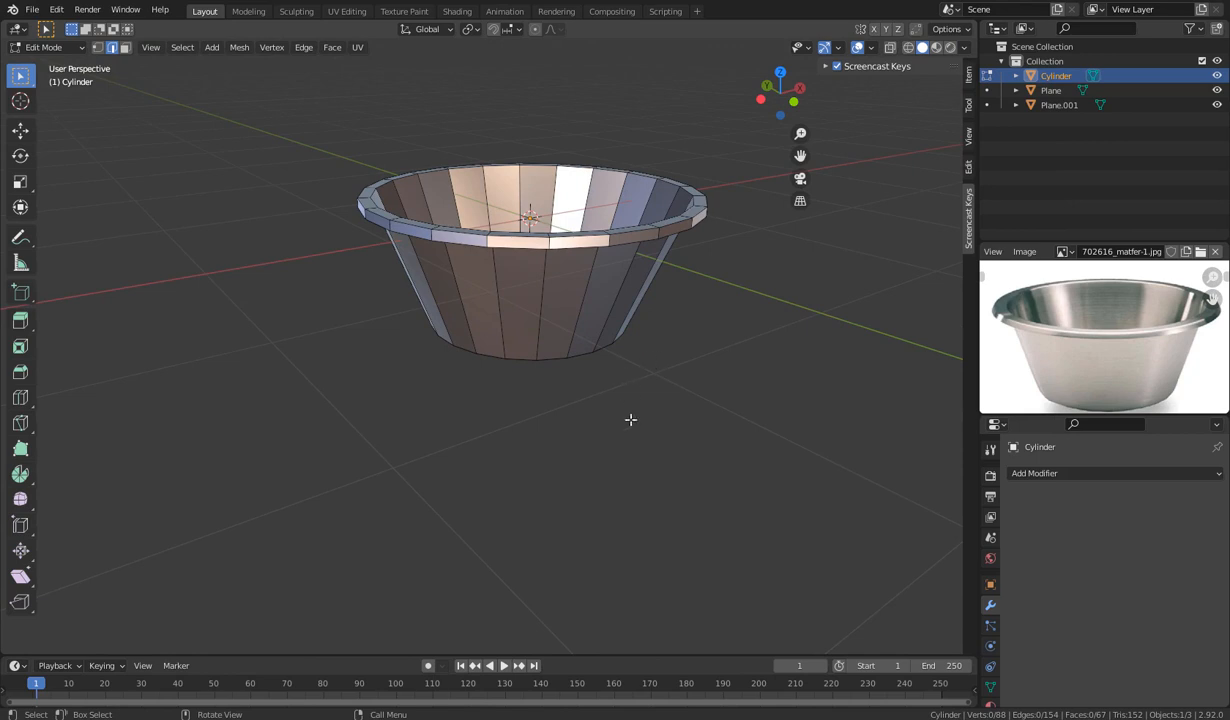
Return to Object Mode and apply Shade Smooth to the bowl.
key(Tab)
middle_drag(616, 418, 471, 293)
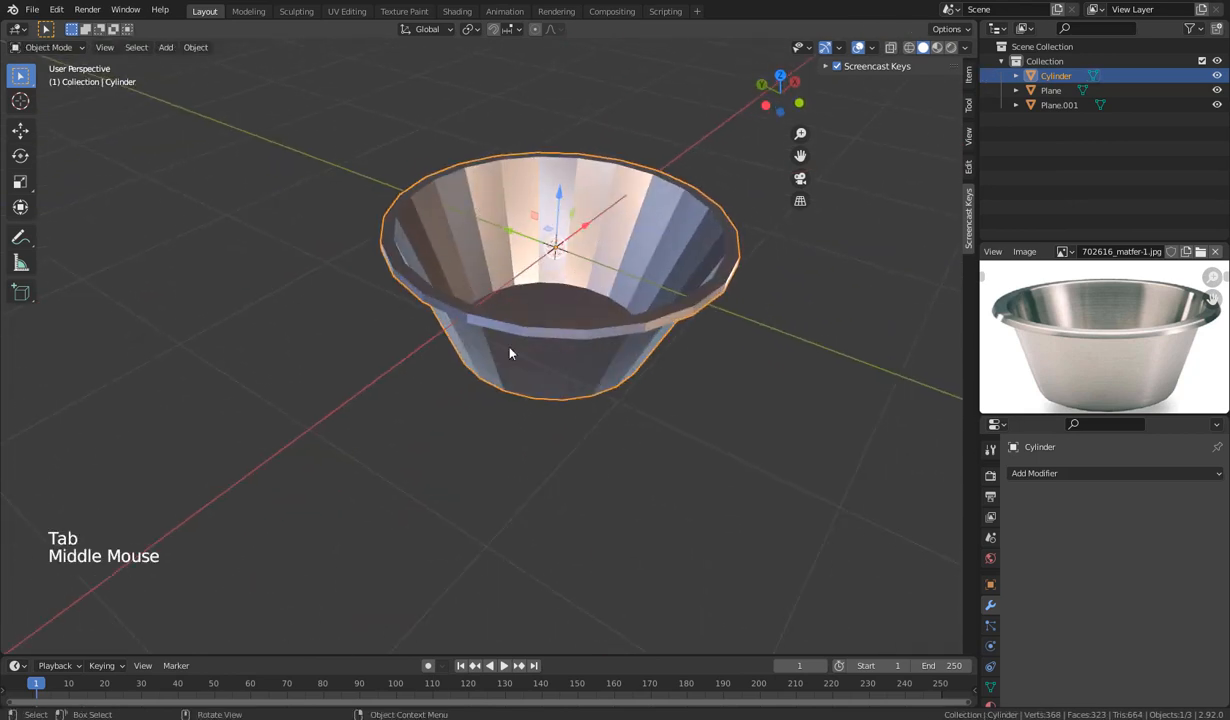
middle_drag(509, 353, 549, 256)
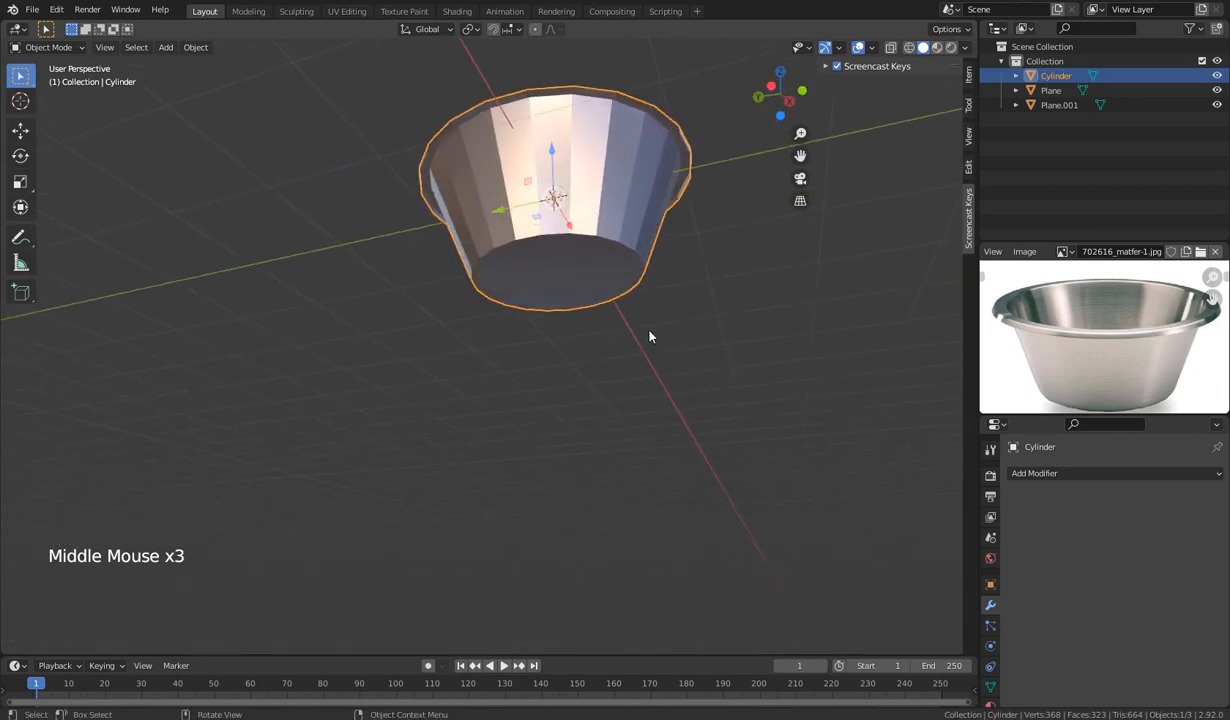
middle_drag(649, 336, 652, 390)
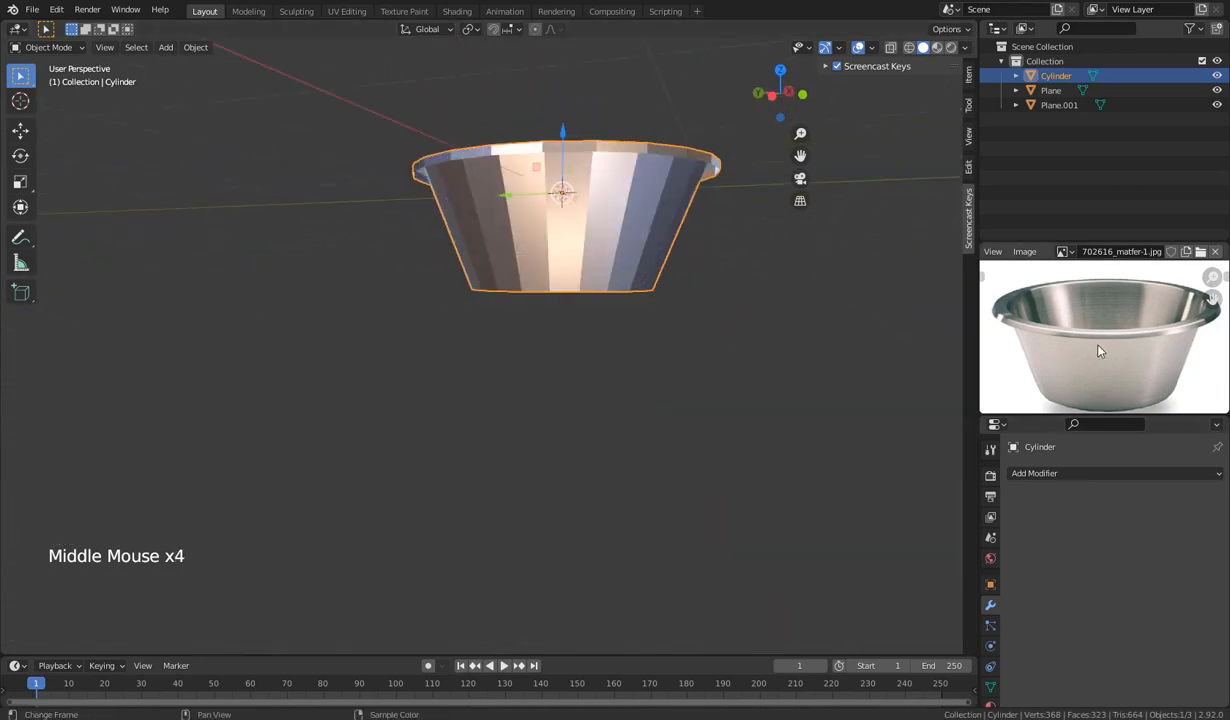
middle_drag(708, 272, 574, 248)
right_click(574, 248)
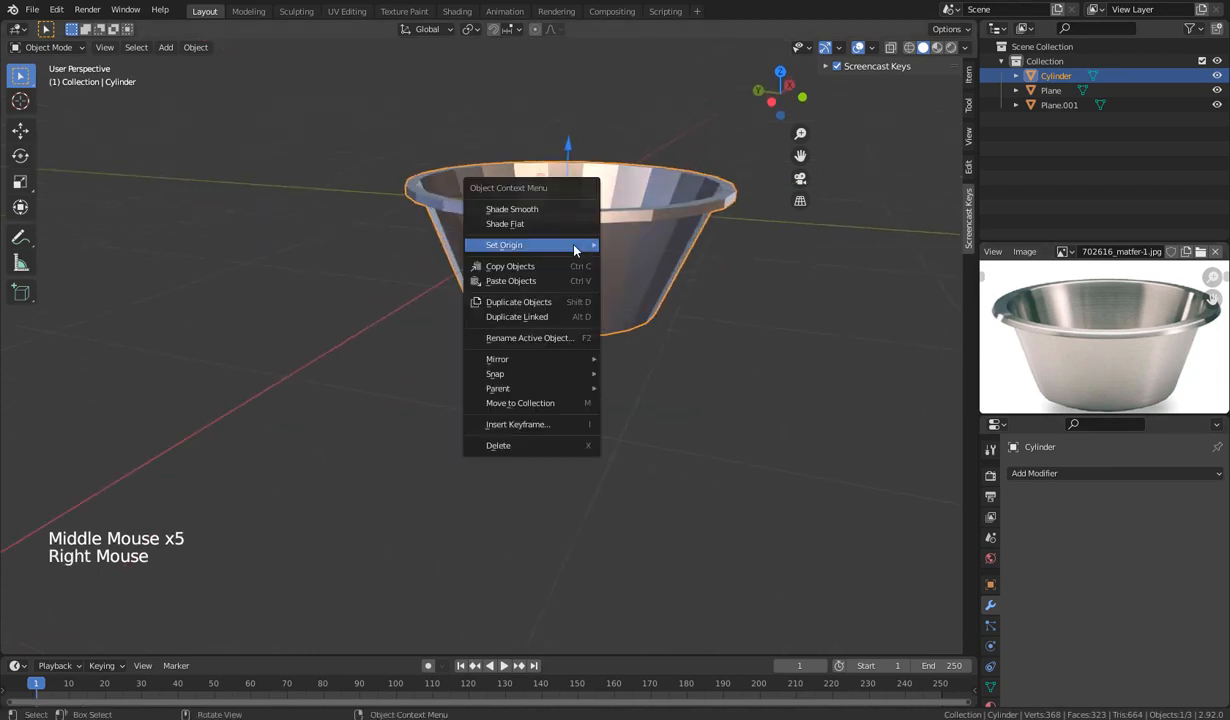
mouse_move(575, 250)
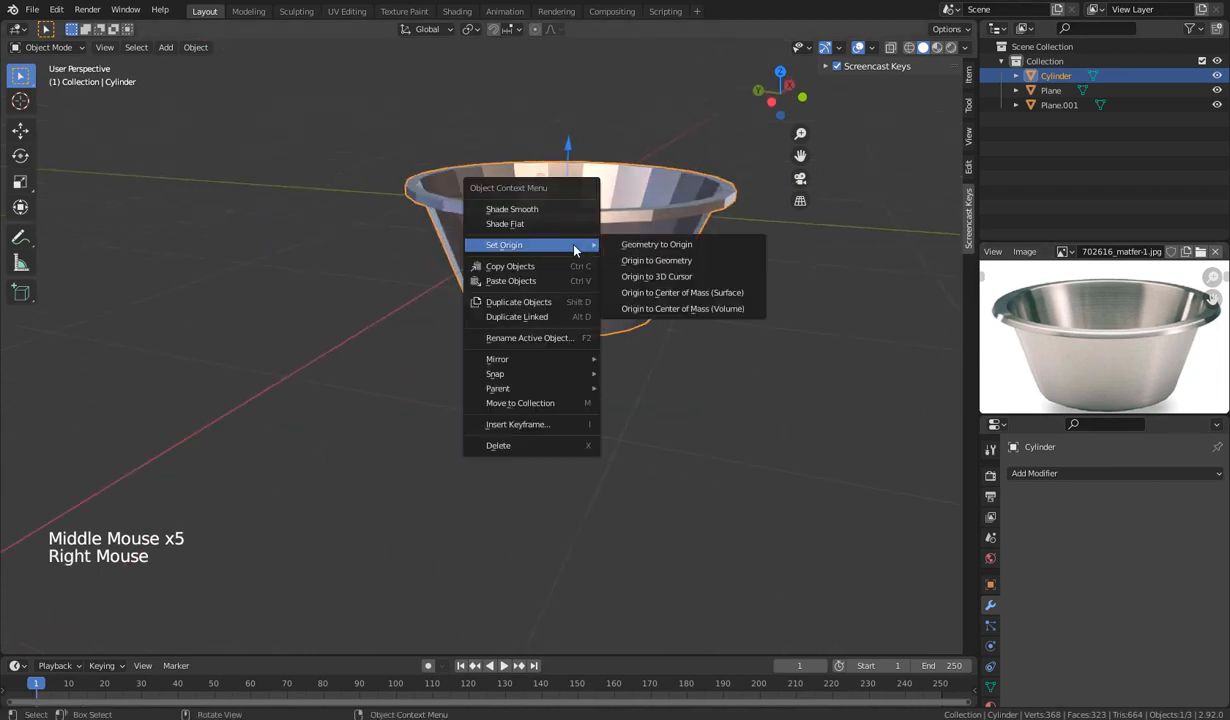
click(503, 209)
middle_drag(524, 332, 430, 335)
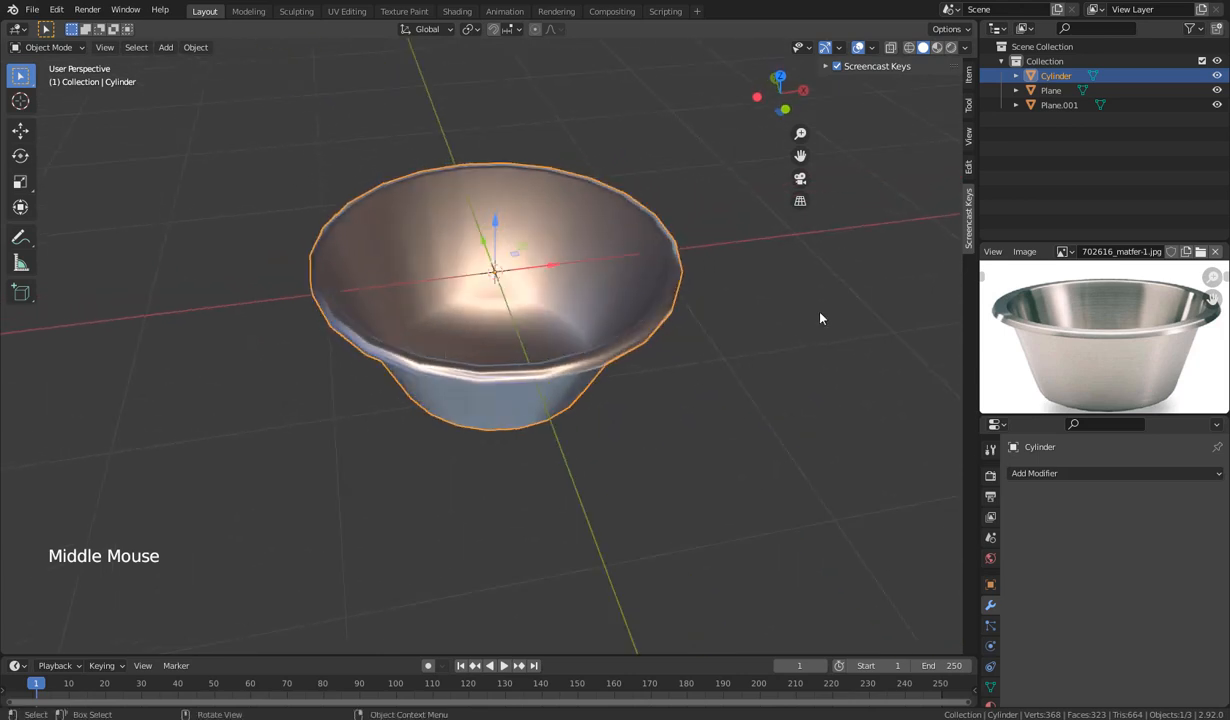
middle_drag(822, 393, 697, 397)
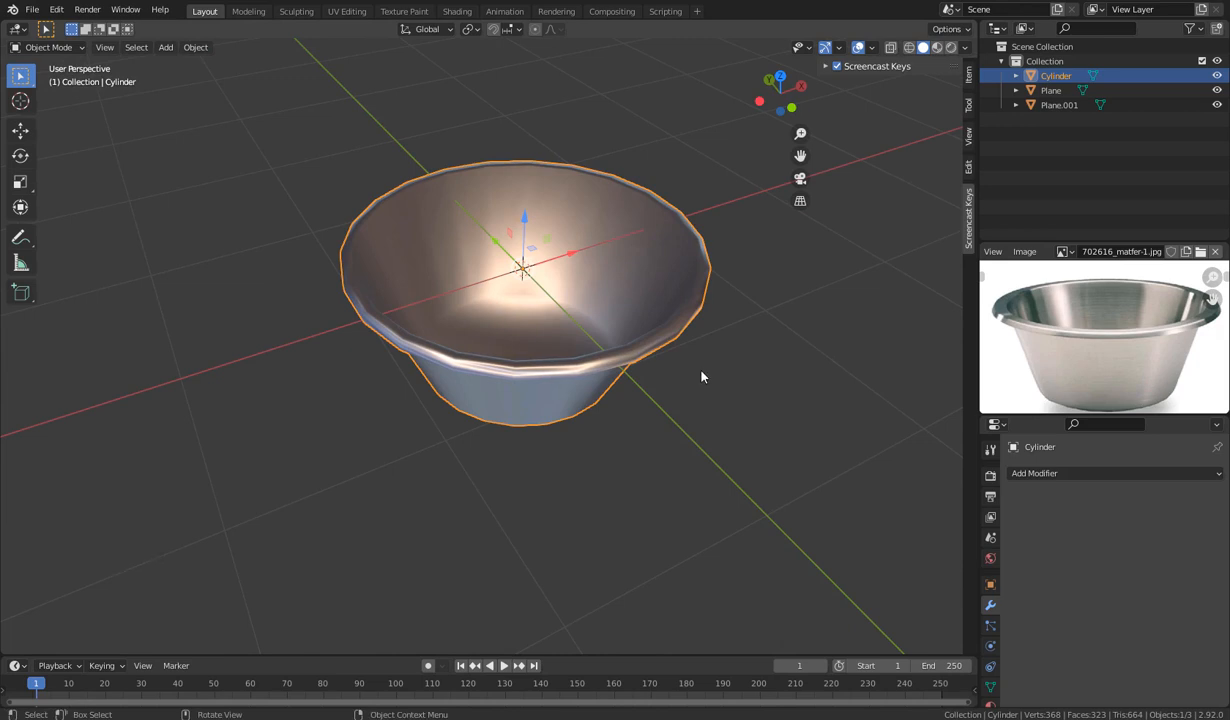
Add a Subdivision Surface modifier to the bowl and check its shape from the side.
click(1090, 474)
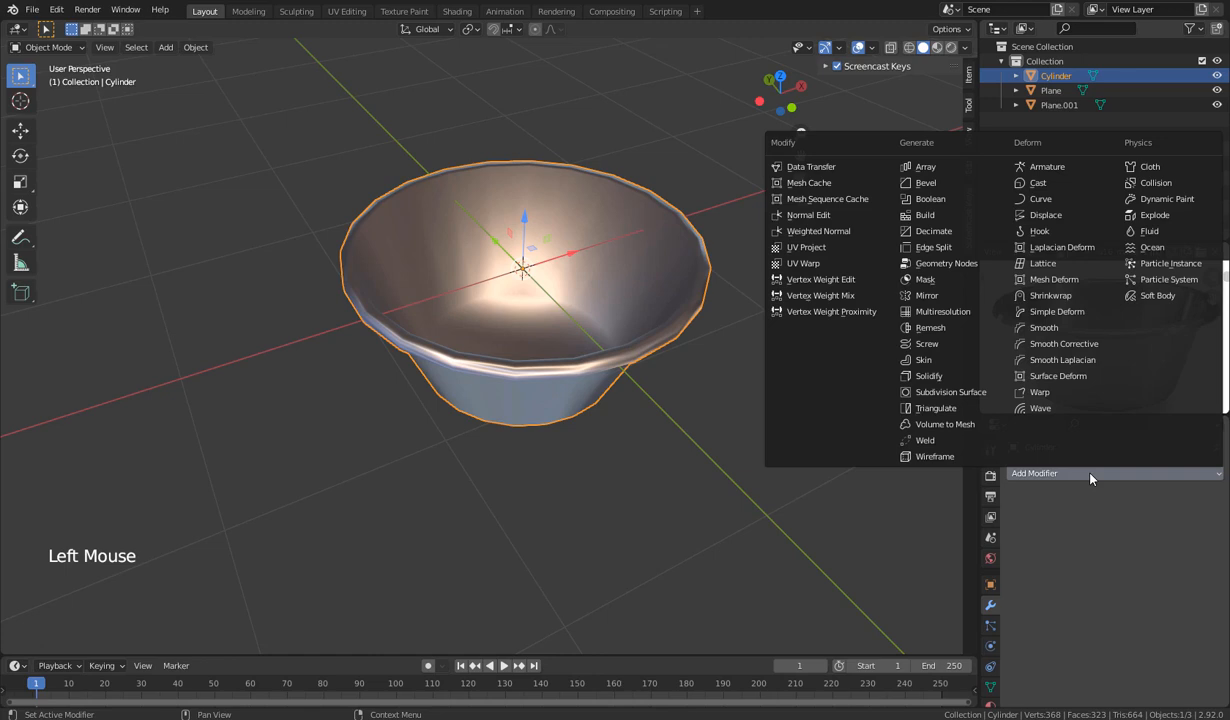
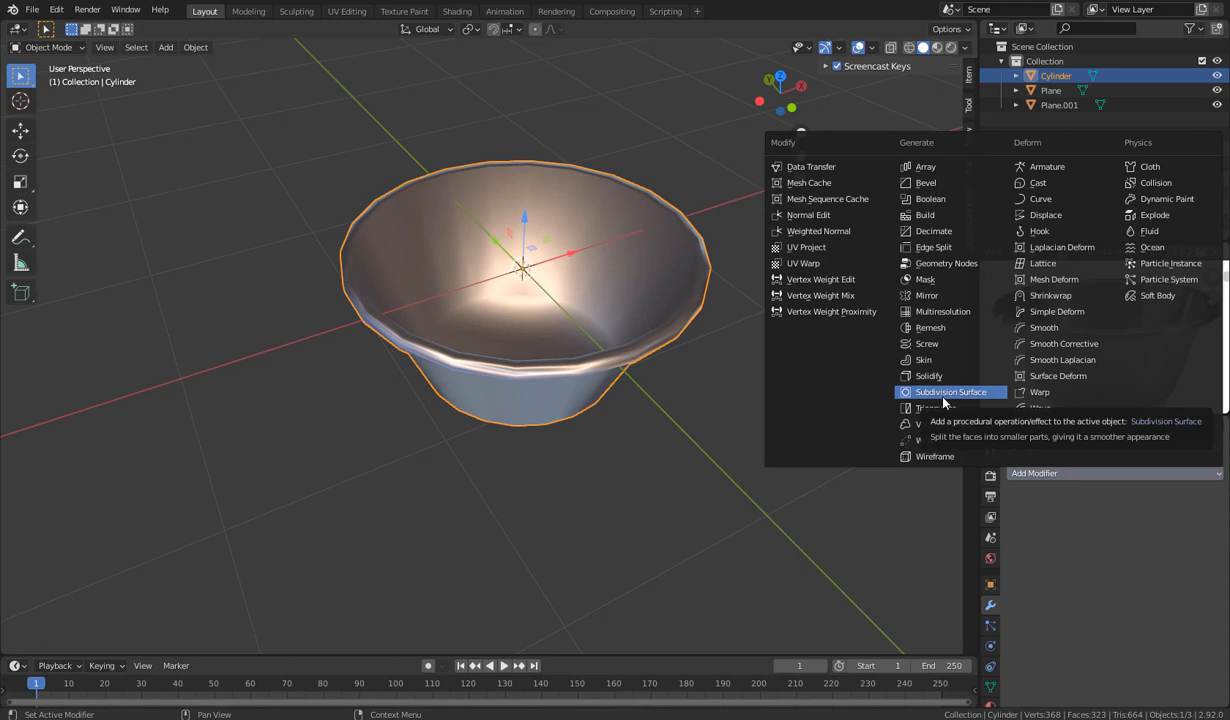
click(943, 398)
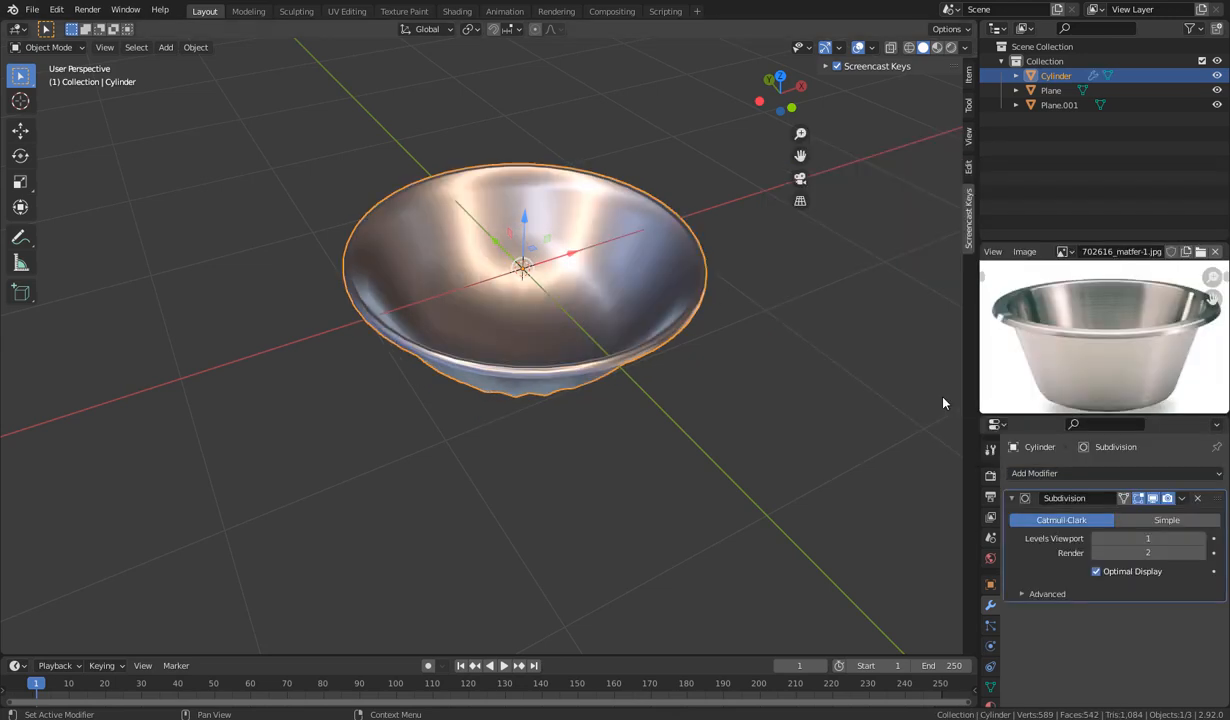
middle_drag(706, 458, 706, 430)
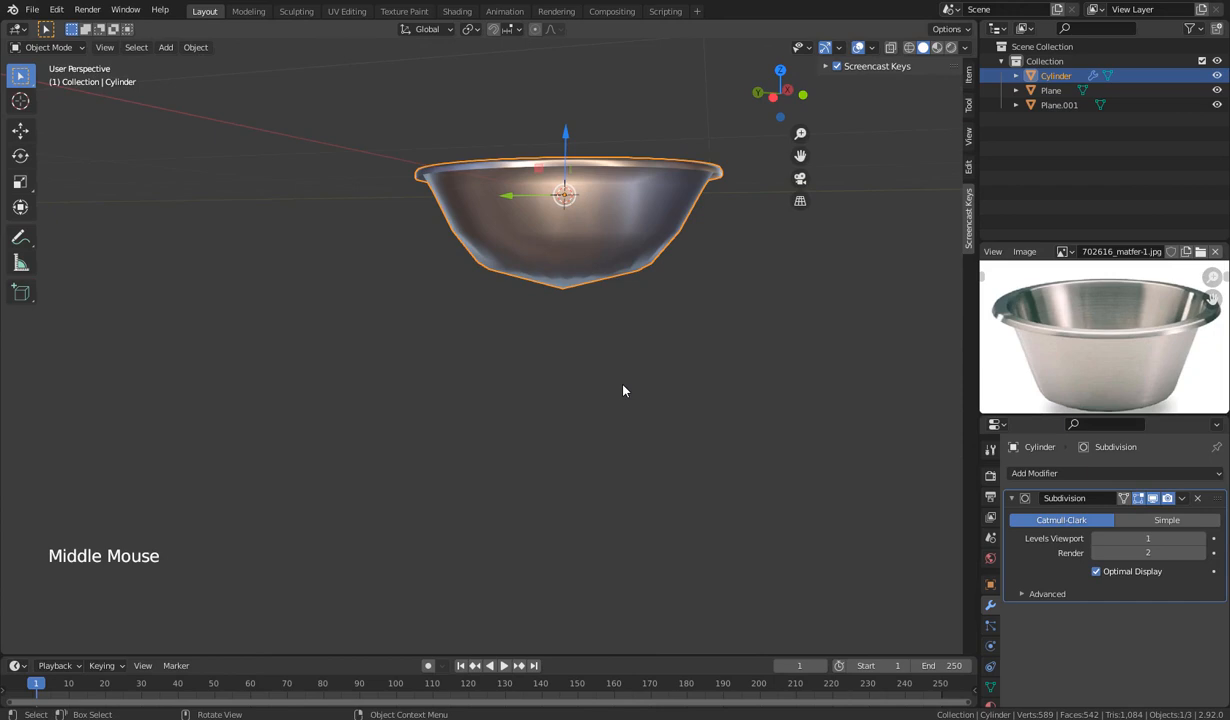
shift+middle_drag(623, 390, 610, 500)
In Edit Mode, cut one edge loop around the bowl's wall and slide it close to the base, at a factor of about 0.938.
key(Tab)
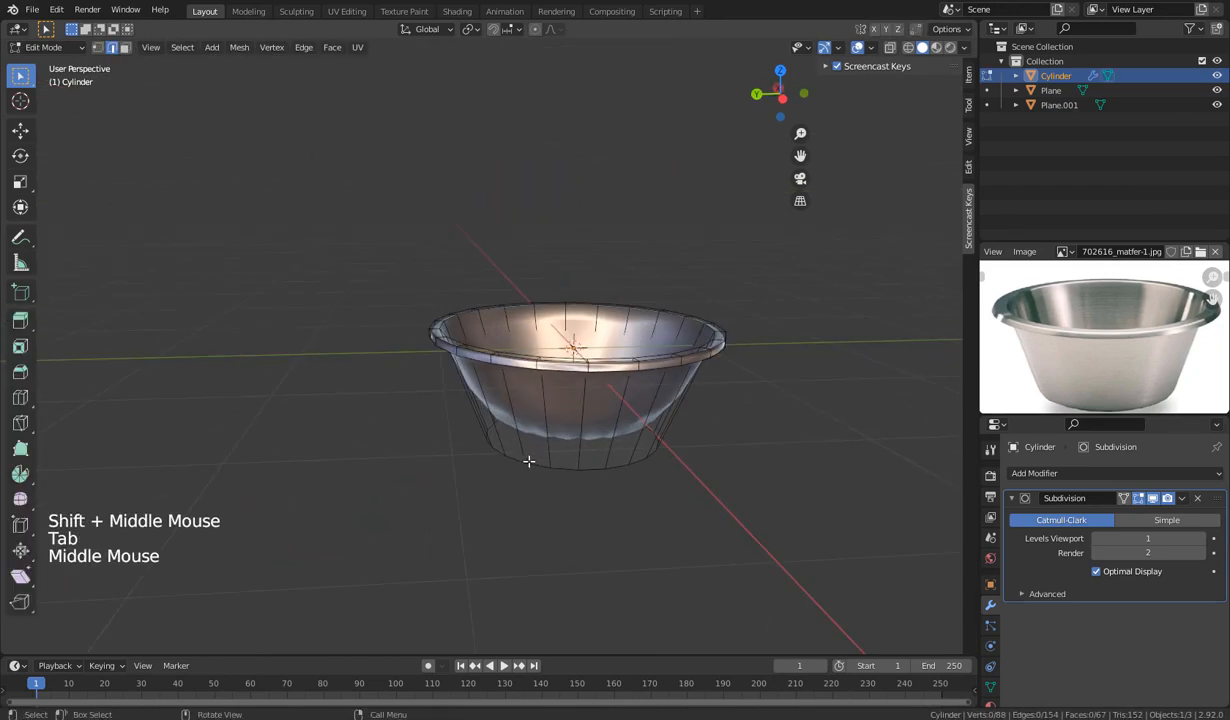
middle_drag(627, 356, 563, 372)
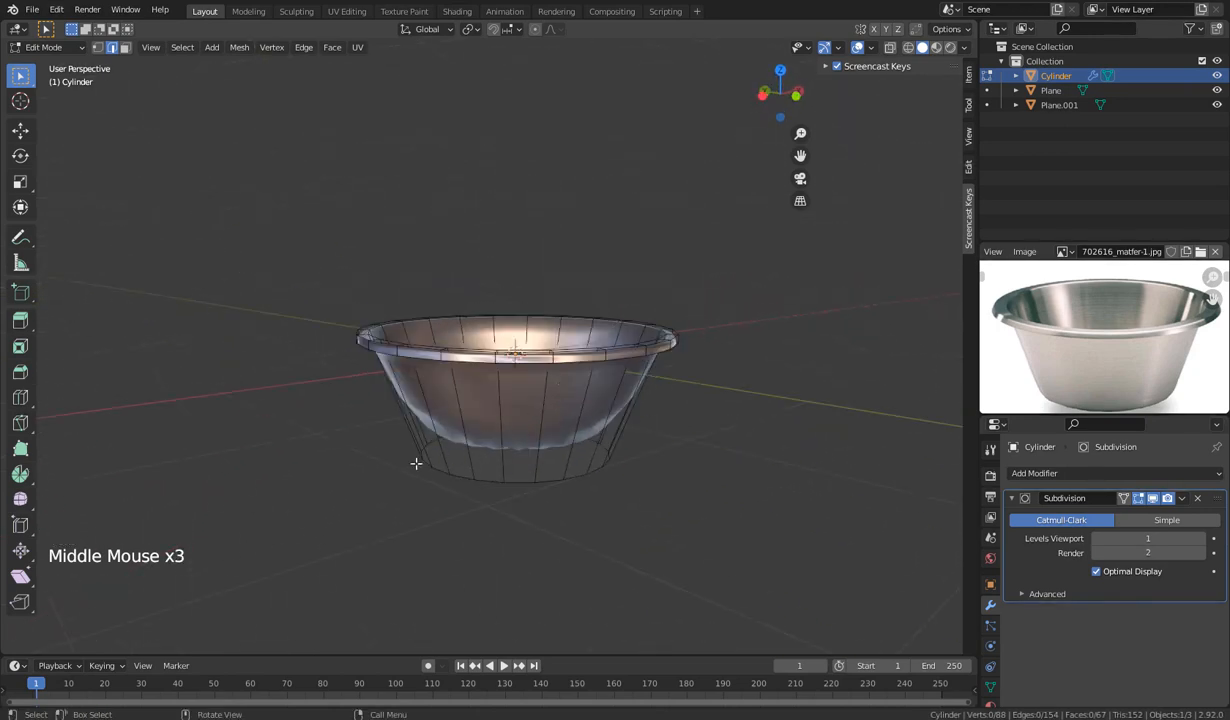
middle_drag(672, 482, 684, 470)
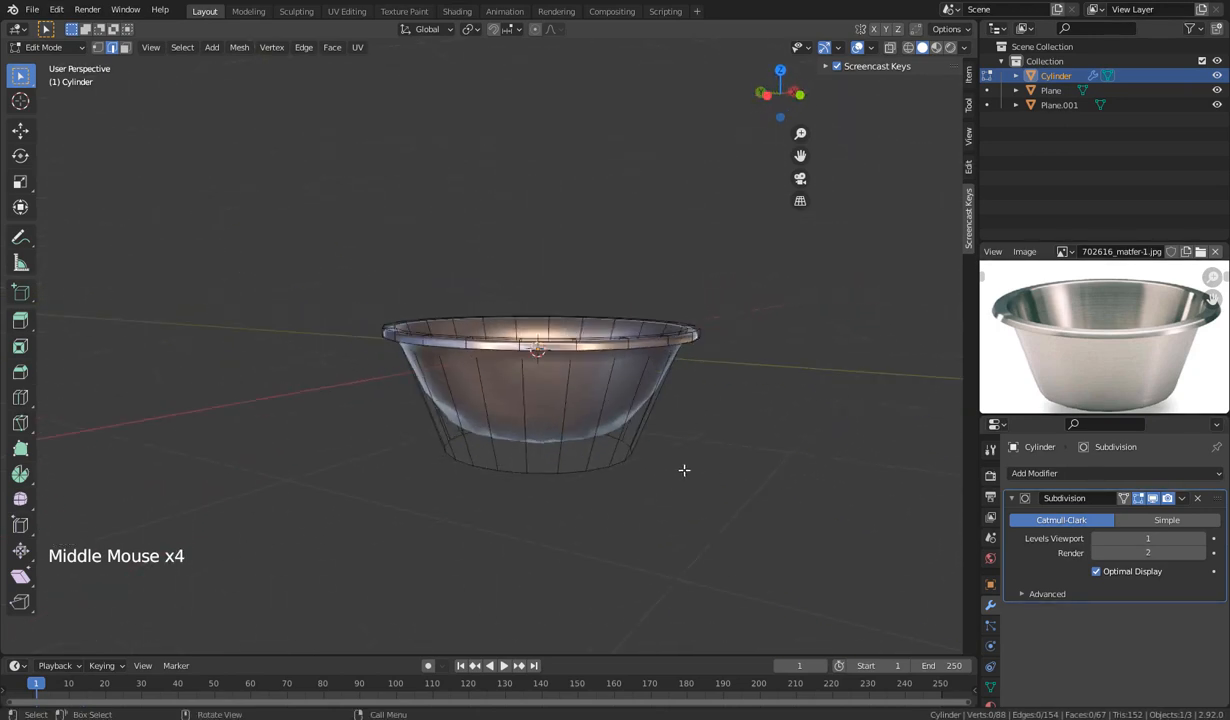
key(ctrl+r)
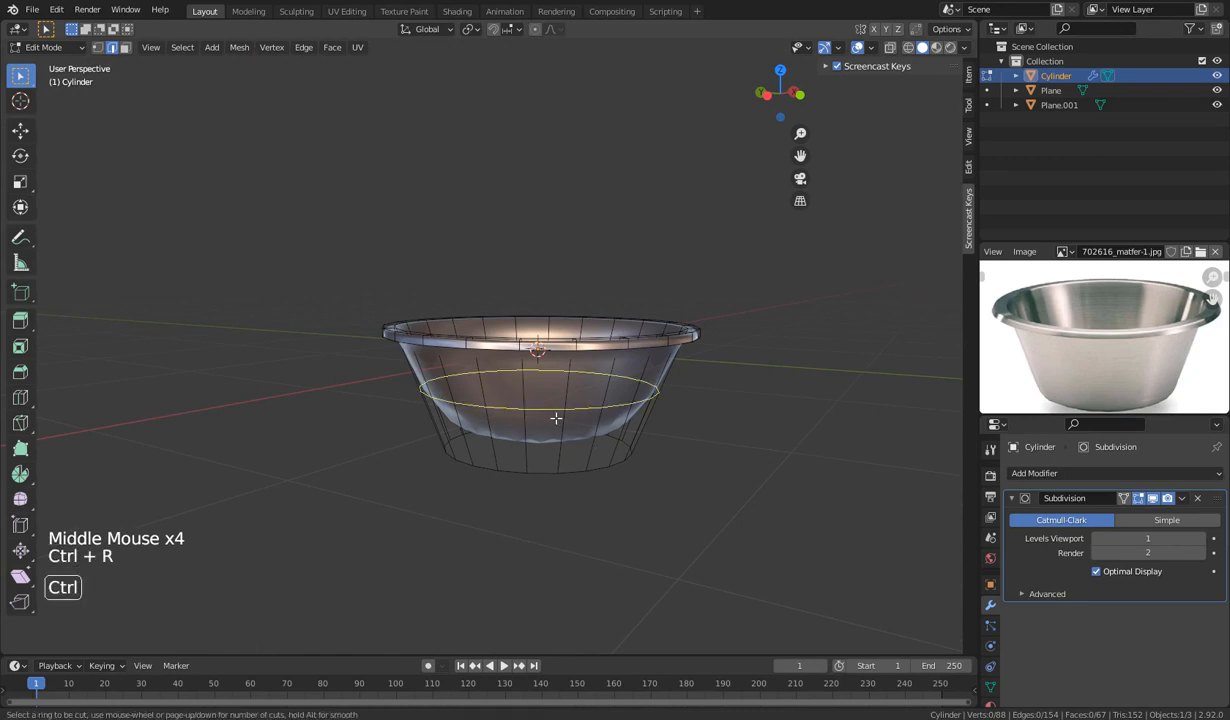
click(556, 418)
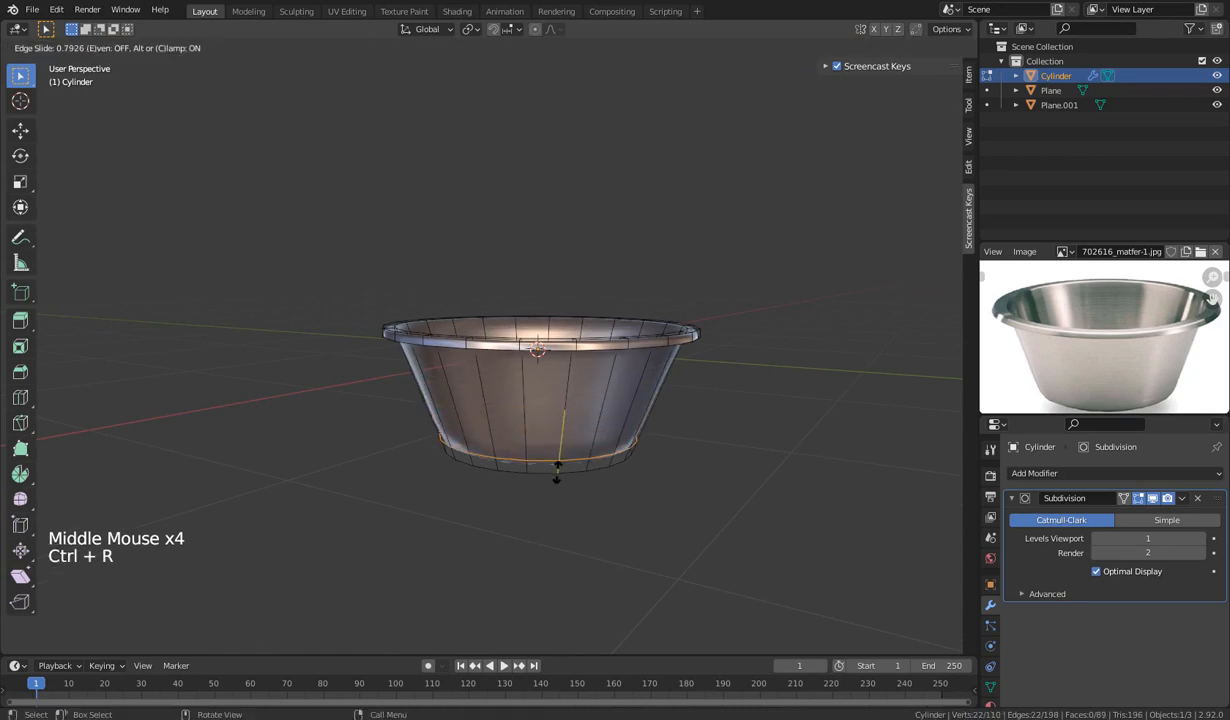
click(560, 482)
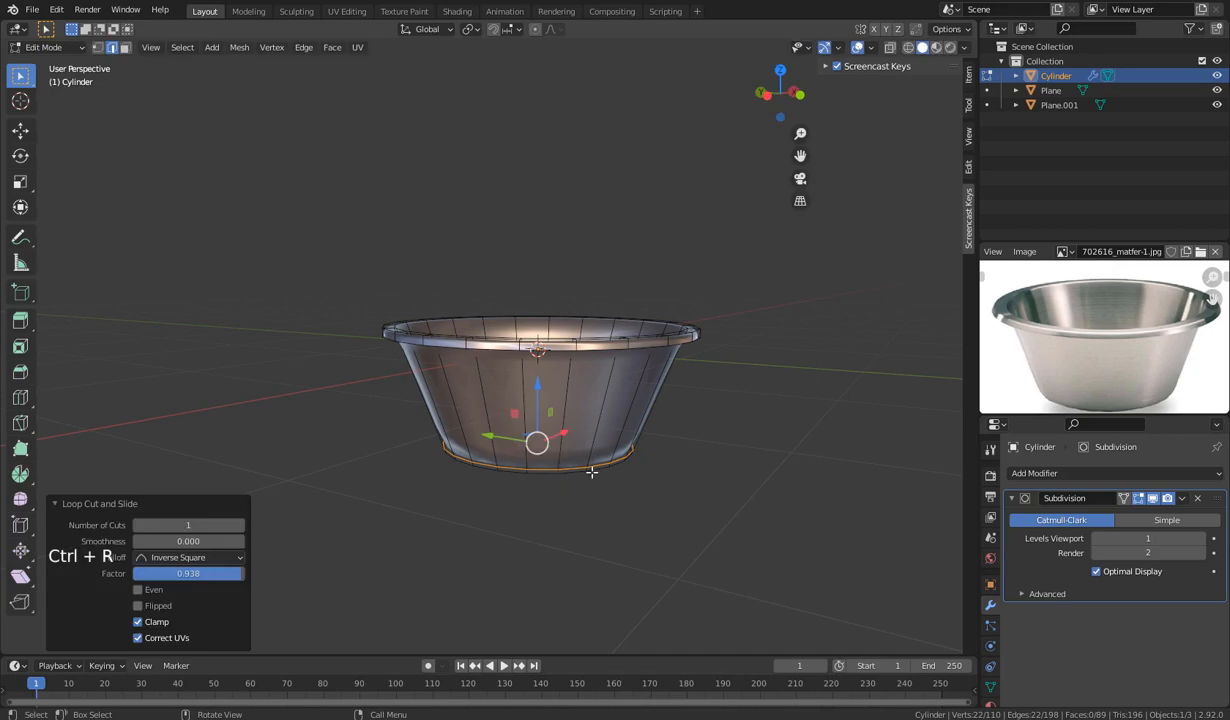
Cut another edge loop around the bowl's wall and slide it up just below the lip, at a factor of about -0.906.
middle_drag(588, 467, 548, 525)
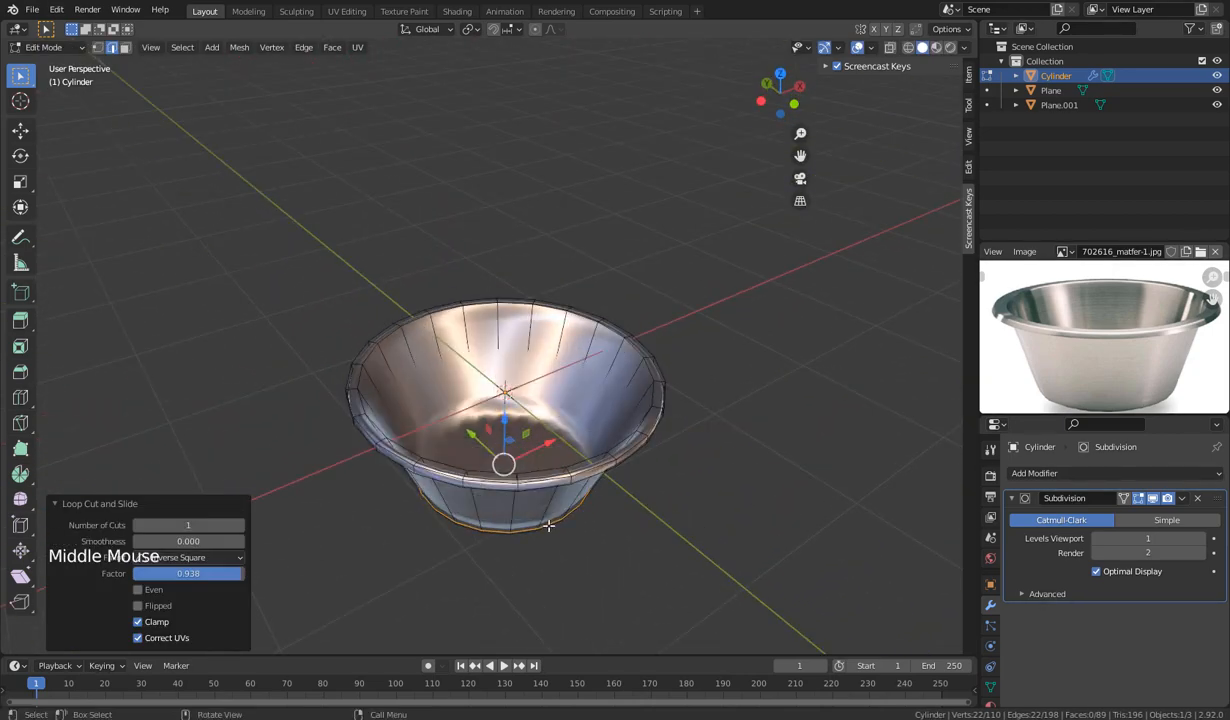
key(ctrl+r)
click(469, 349)
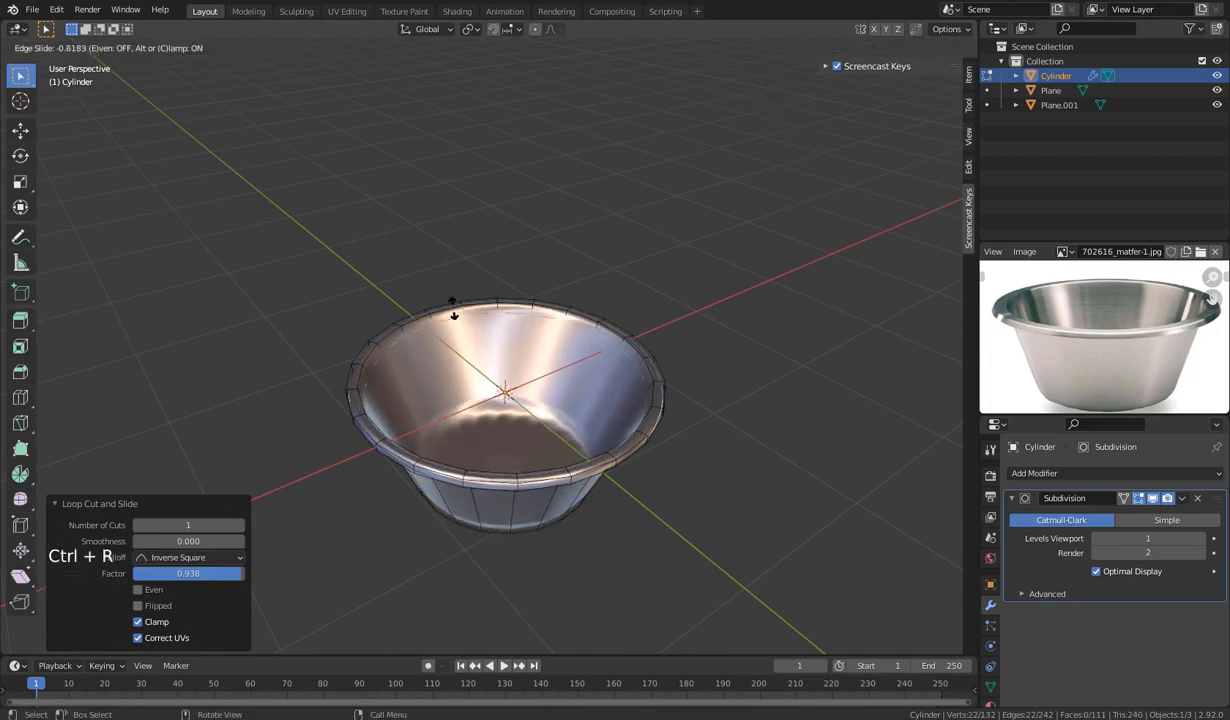
click(451, 303)
Cut two evenly spaced edge loops around the vertical outer band of the bowl's rim.
middle_drag(510, 456, 535, 341)
scroll(516, 453, up, 2)
scroll(533, 391, up, 1)
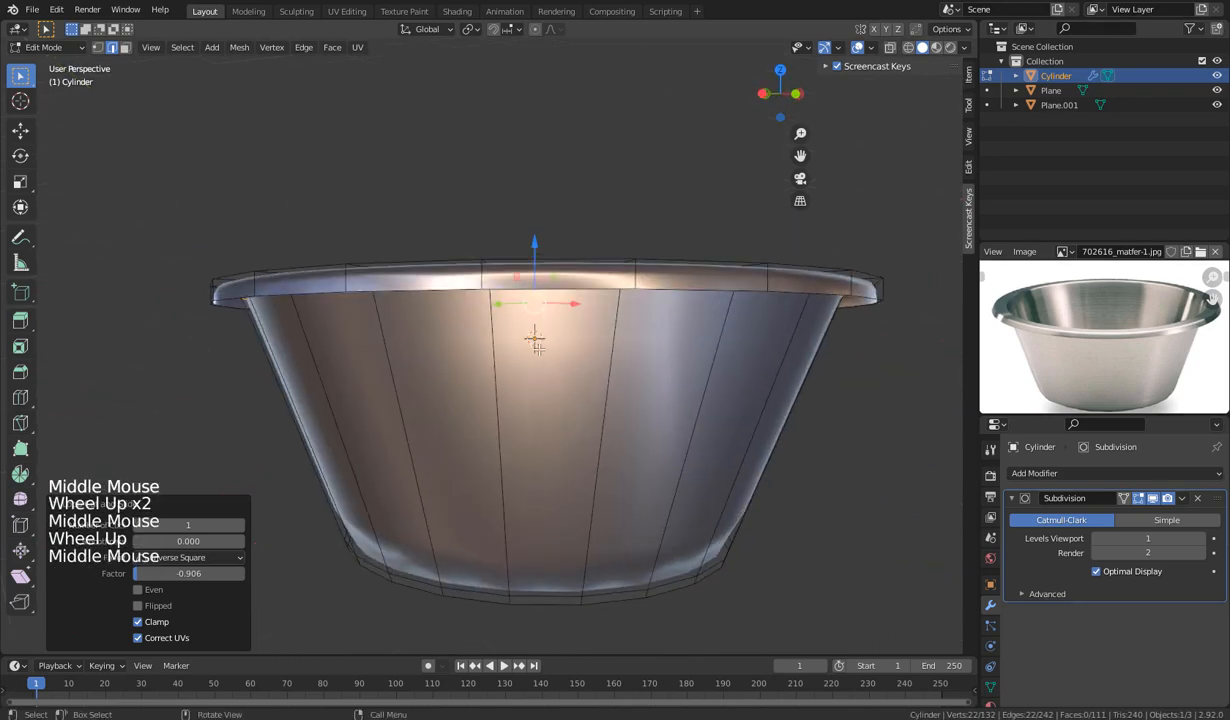
key(ctrl+r)
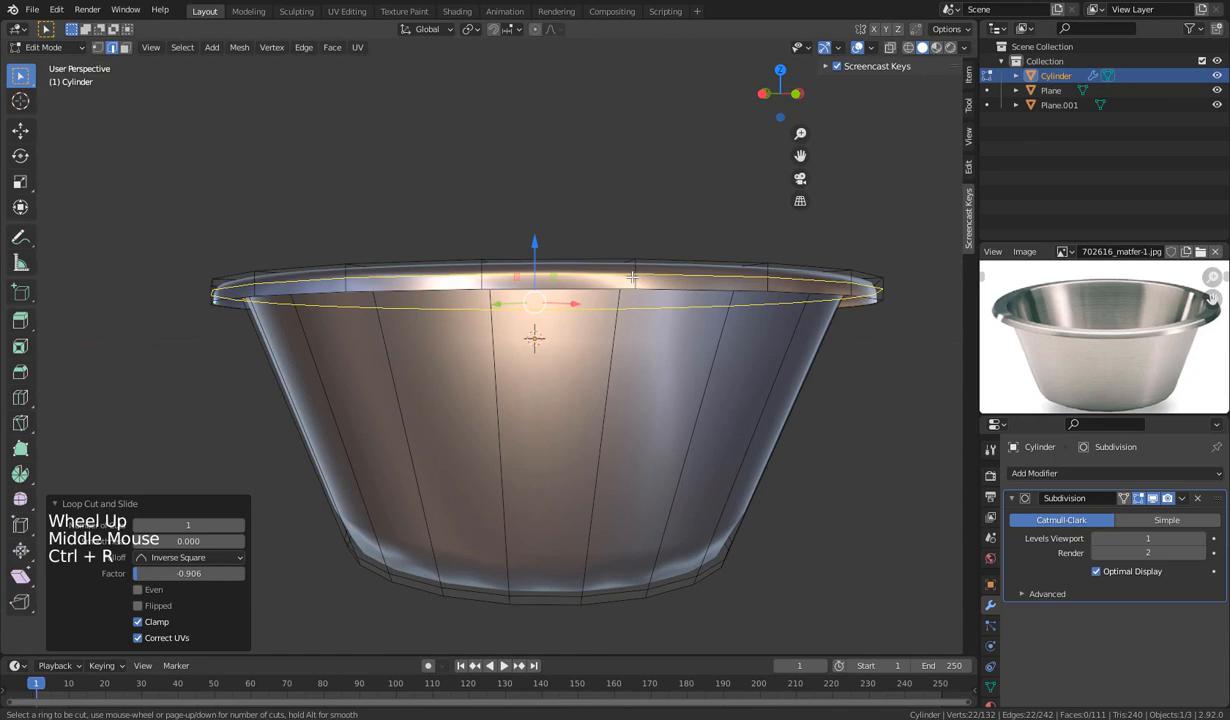
scroll(632, 277, up, 1)
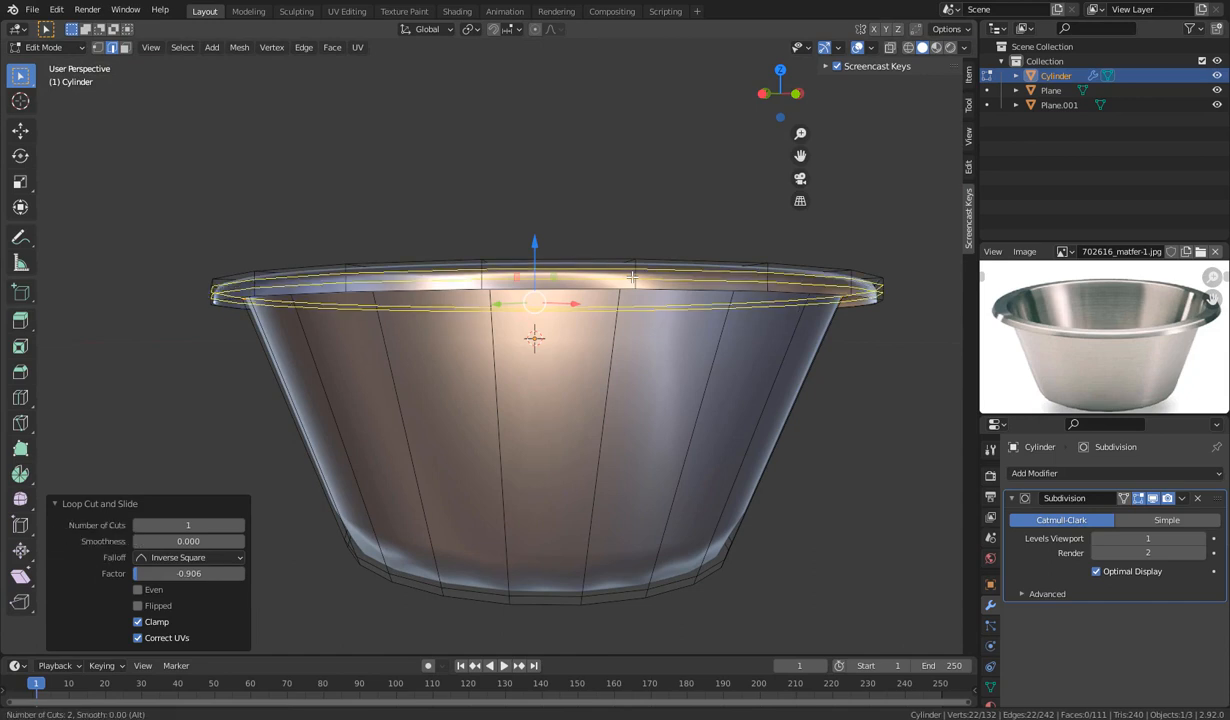
click(632, 277)
middle_drag(632, 277, 624, 302)
scroll(650, 380, down, 2)
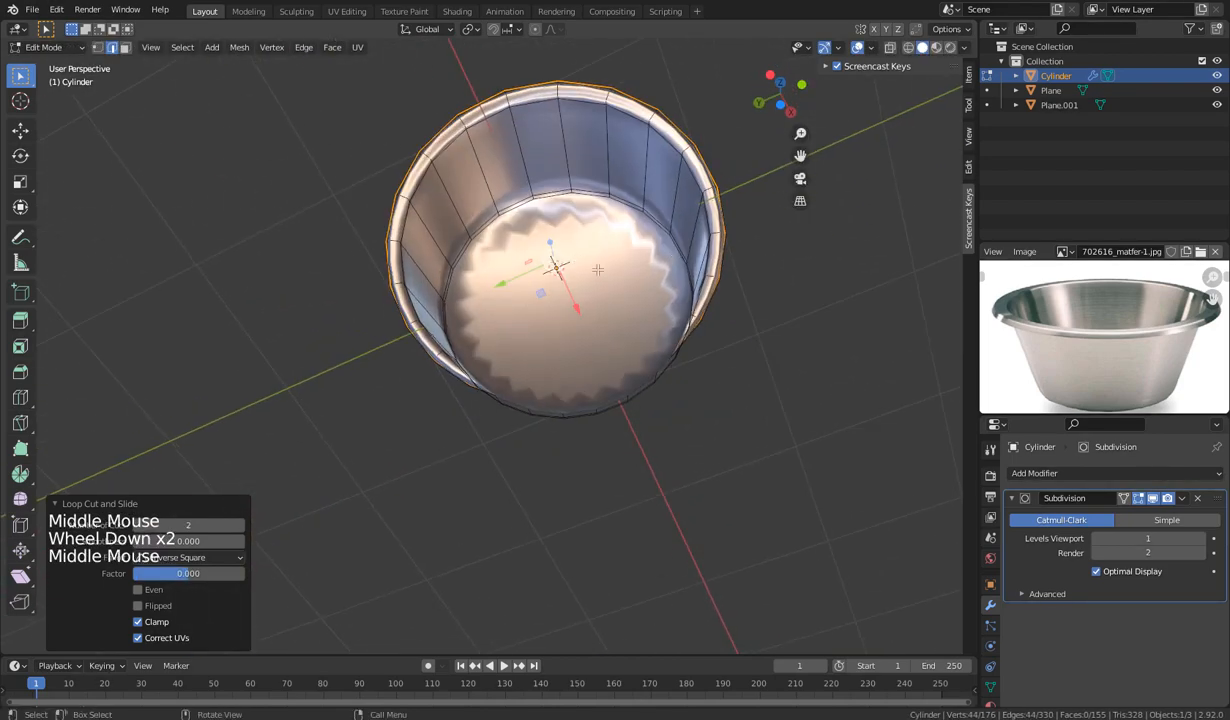
In face selection, inset the bowl's bottom face by about 0.0926 m.
click(125, 47)
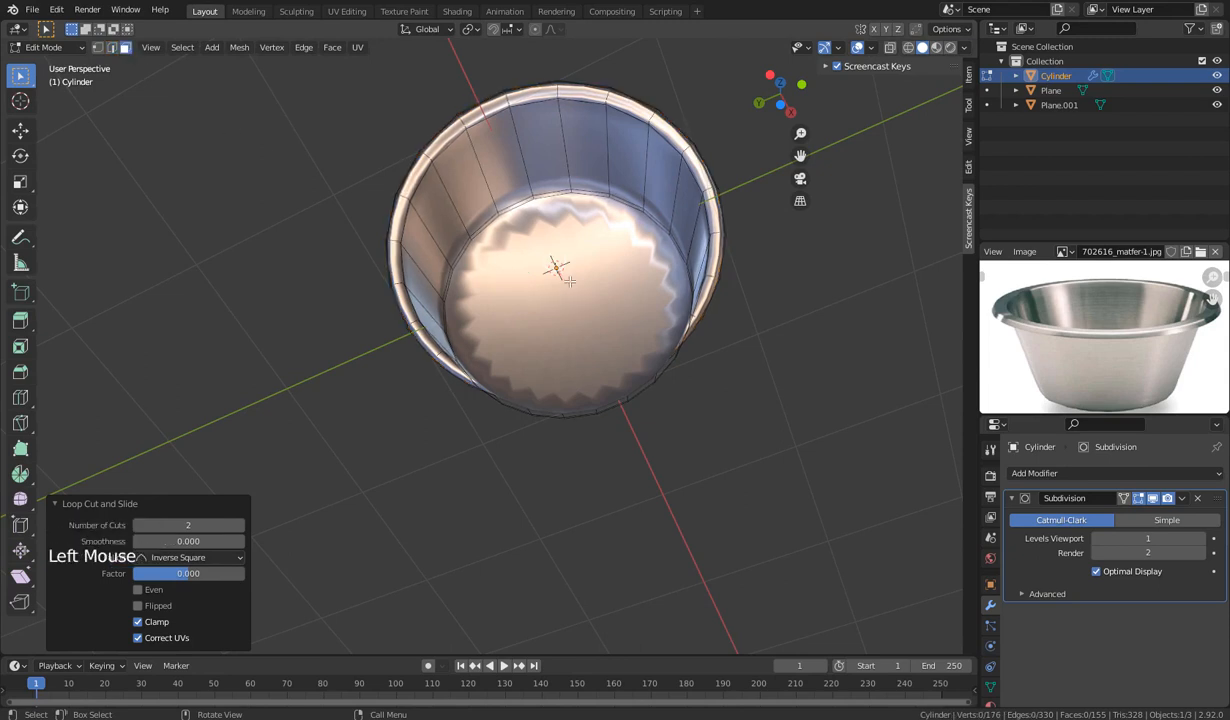
click(567, 314)
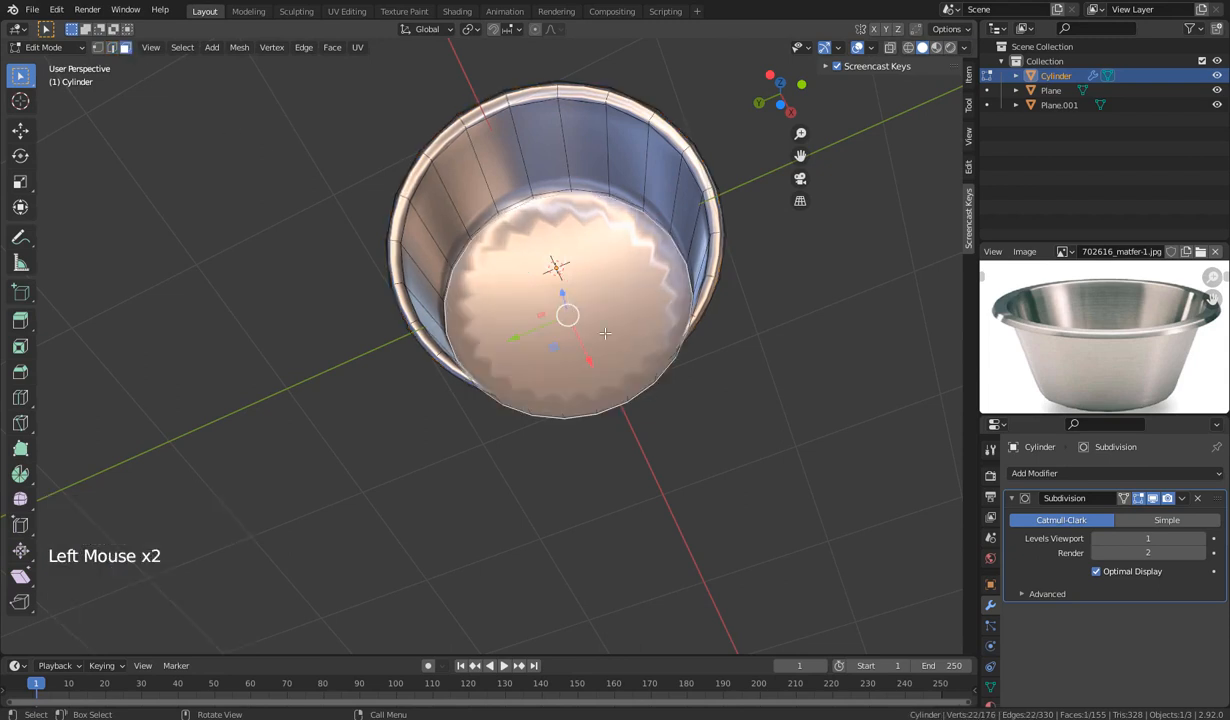
key(i)
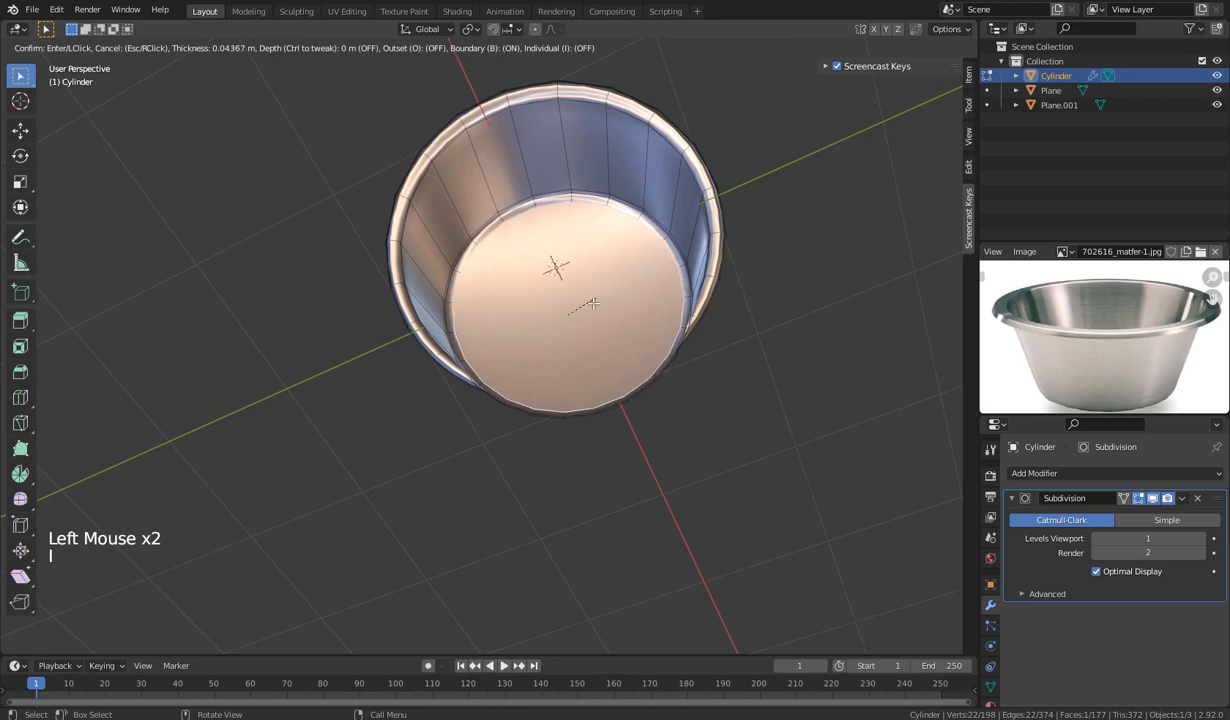
click(774, 316)
middle_drag(774, 316, 757, 493)
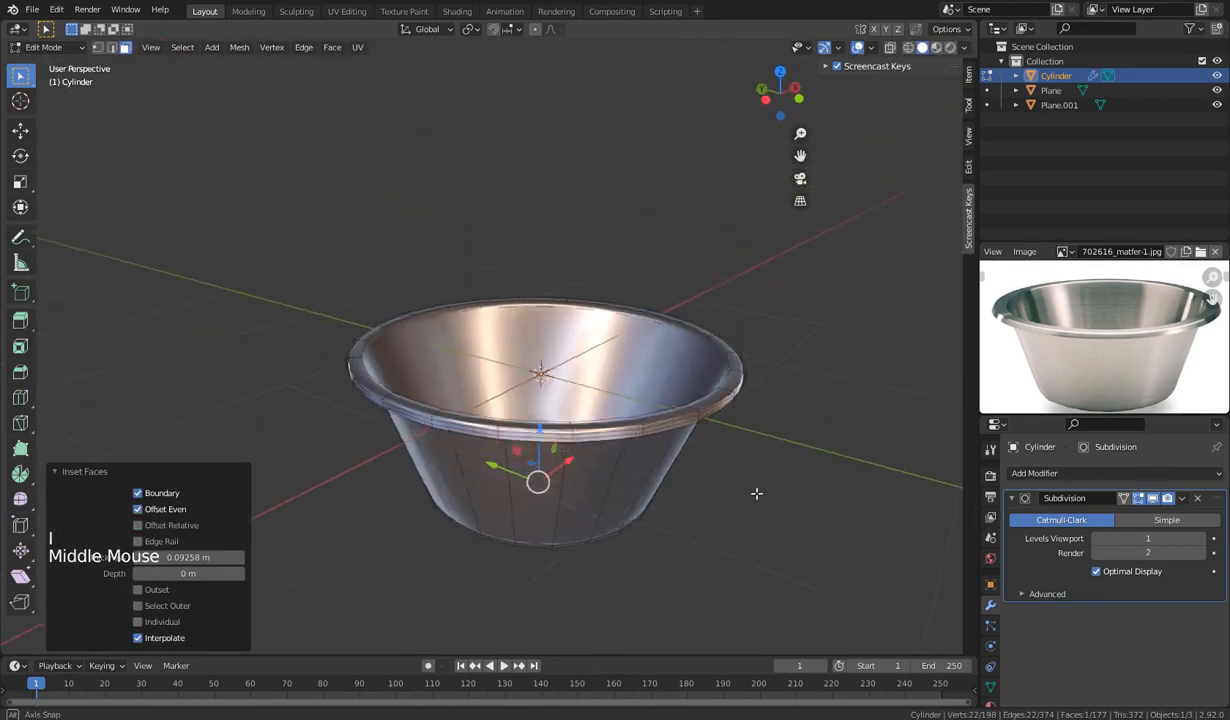
Return to Object Mode and examine the bowl's smoothed surface, deselecting its faces.
key(Tab)
middle_drag(412, 568, 456, 470)
scroll(382, 538, down, 2)
scroll(601, 477, down, 2)
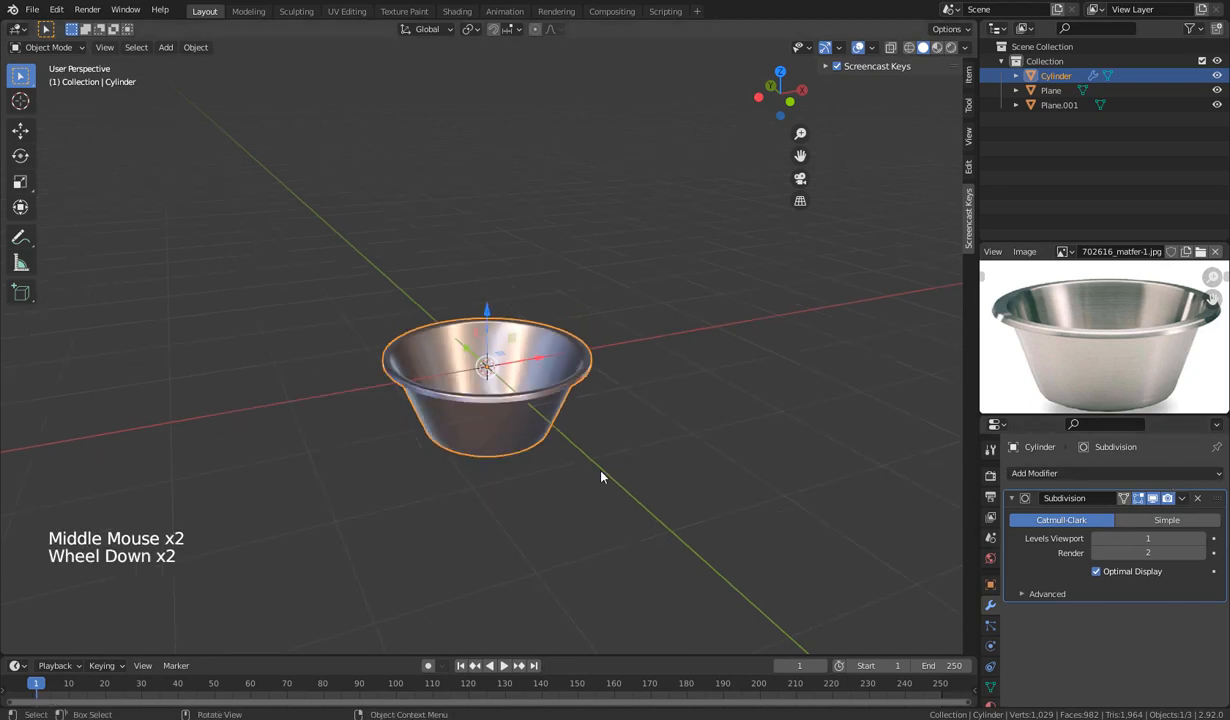
key(Tab)
click(577, 472)
key(Tab)
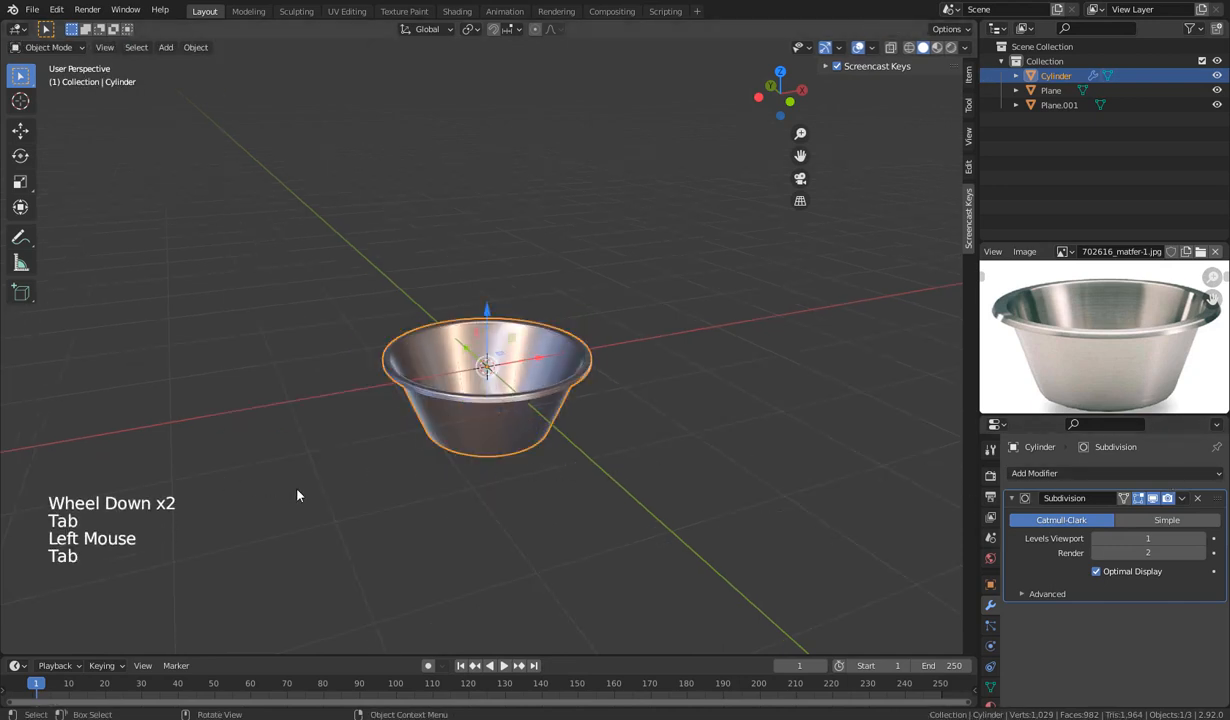
middle_drag(284, 468, 295, 504)
In Edit Mode, select the bowl's whole linked mesh and move it about -6.03 m along X, beside the chair.
key(Tab)
middle_drag(565, 527, 607, 457)
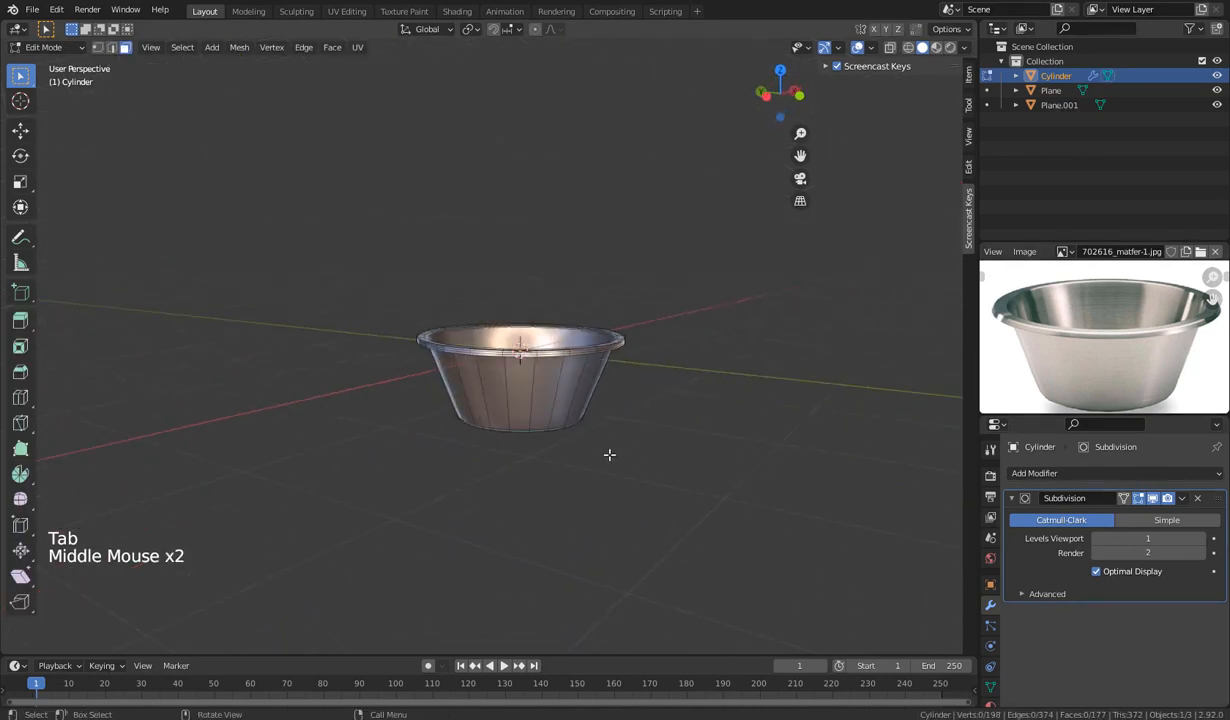
scroll(557, 470, down, 5)
middle_drag(549, 470, 495, 440)
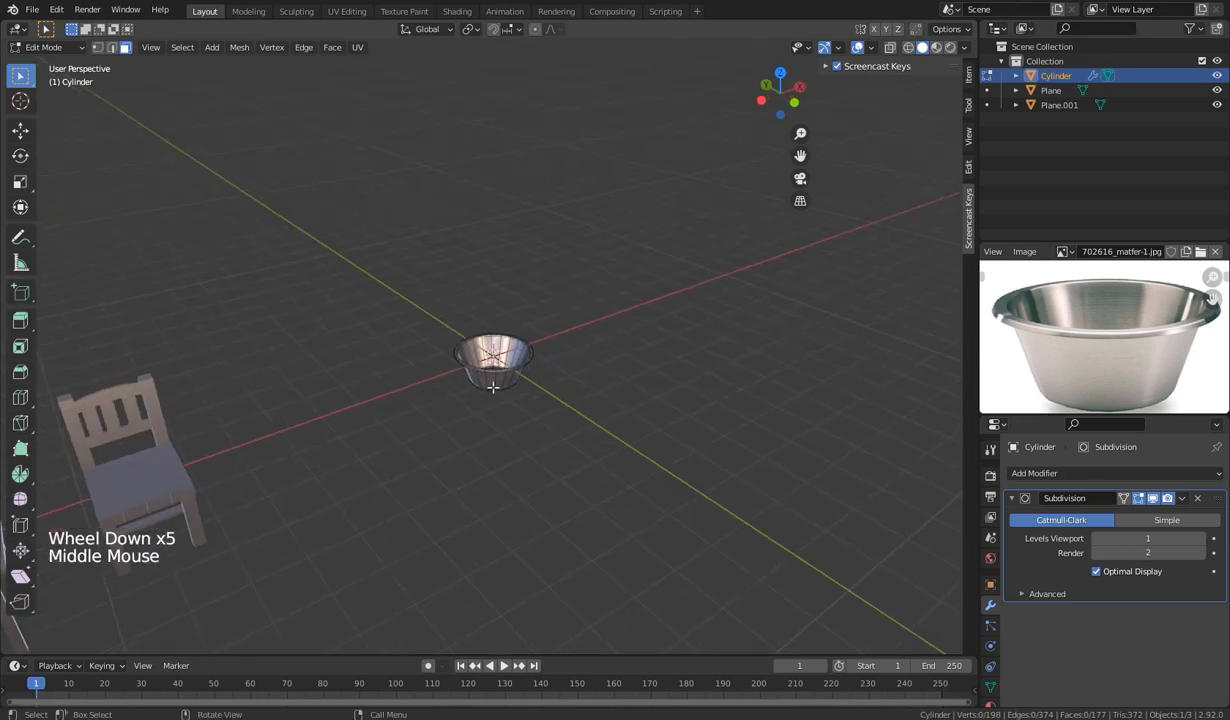
click(490, 378)
key(l)
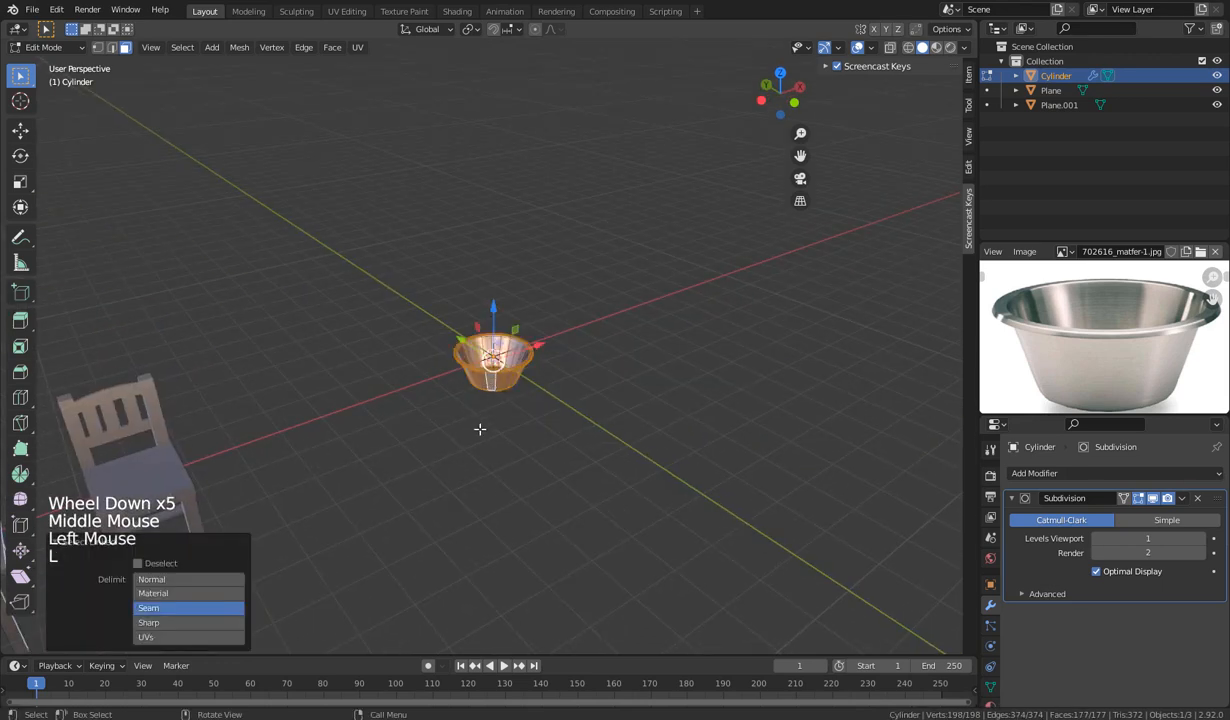
scroll(485, 435, down, 2)
middle_drag(489, 445, 409, 431)
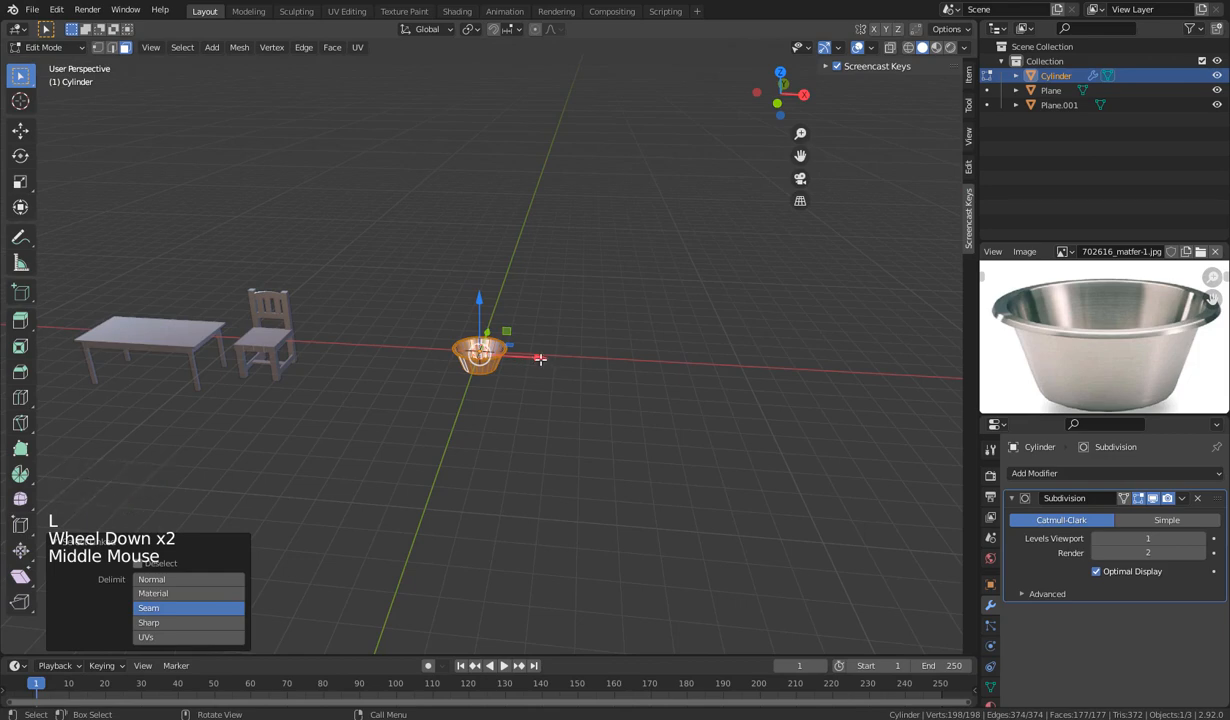
drag(540, 359, 380, 360)
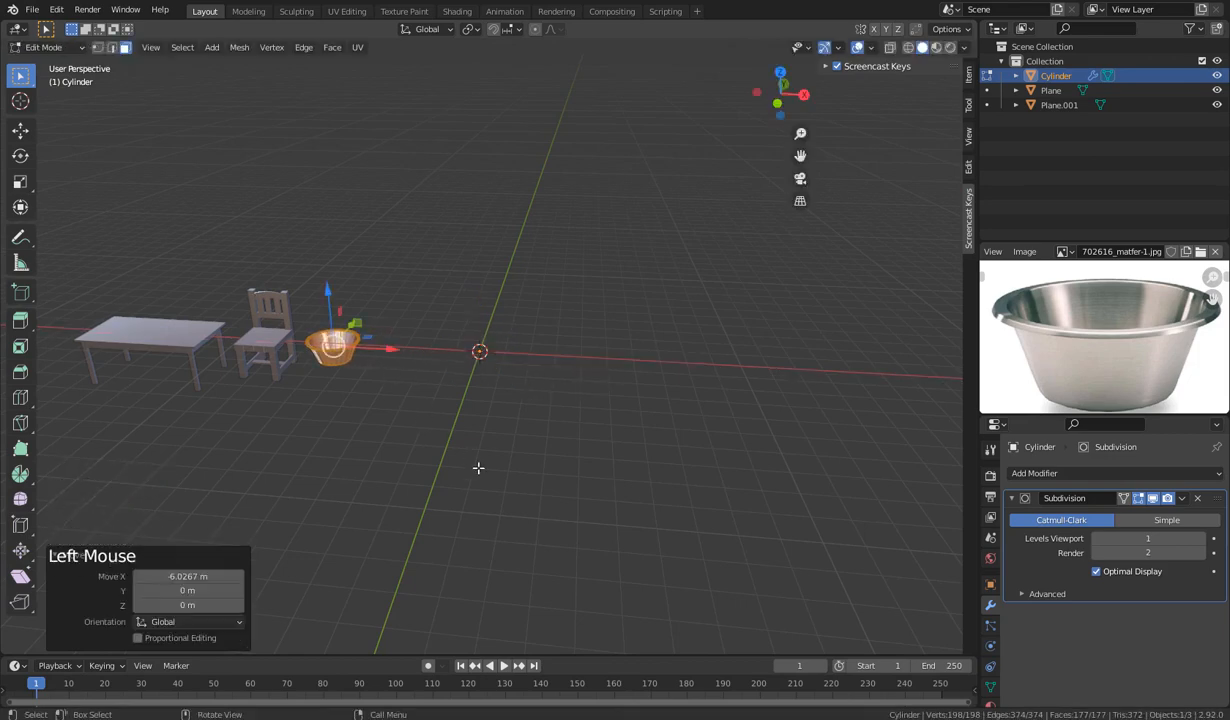
Return to Object Mode with nothing selected and frame the table, chair and bowl together.
click(470, 464)
mouse_move(437, 453)
middle_down()
mouse_move(478, 398)
mouse_move(461, 442)
mouse_move(557, 384)
mouse_move(494, 461)
mouse_move(448, 472)
middle_up()
scroll(461, 442, down, 2)
key(Tab)
click(497, 440)
scroll(550, 390, up, 4)
shift+middle_drag(277, 450, 436, 434)
scroll(436, 434, up, 2)
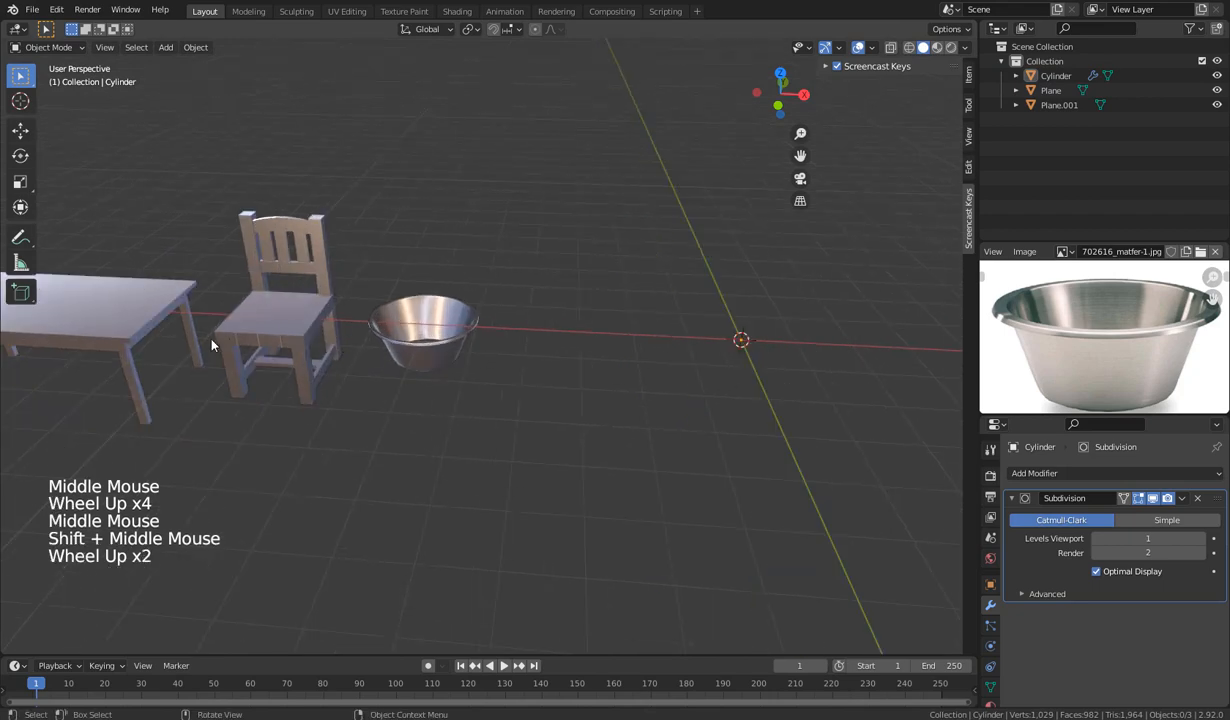
scroll(500, 412, down, 1)
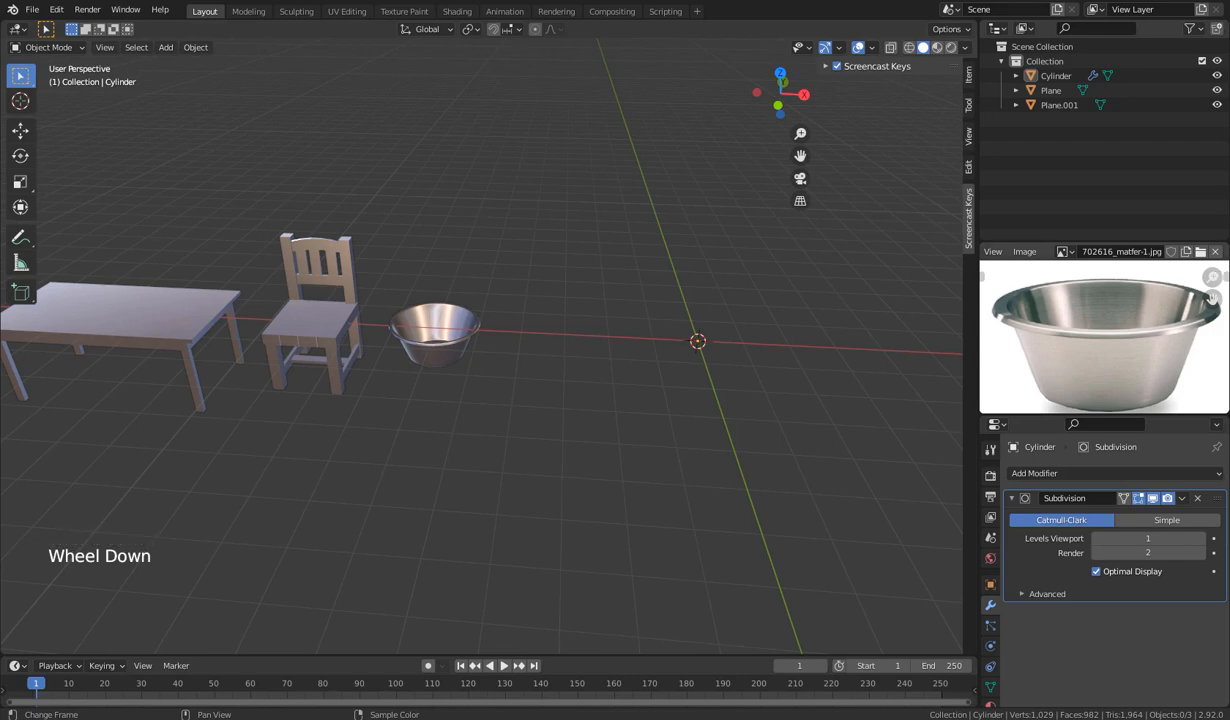
Replace the bowl reference image with 330ml-Clear-Beer-Bottle-GL8837.jpg and show the entire bottle.
click(1214, 251)
click(1142, 251)
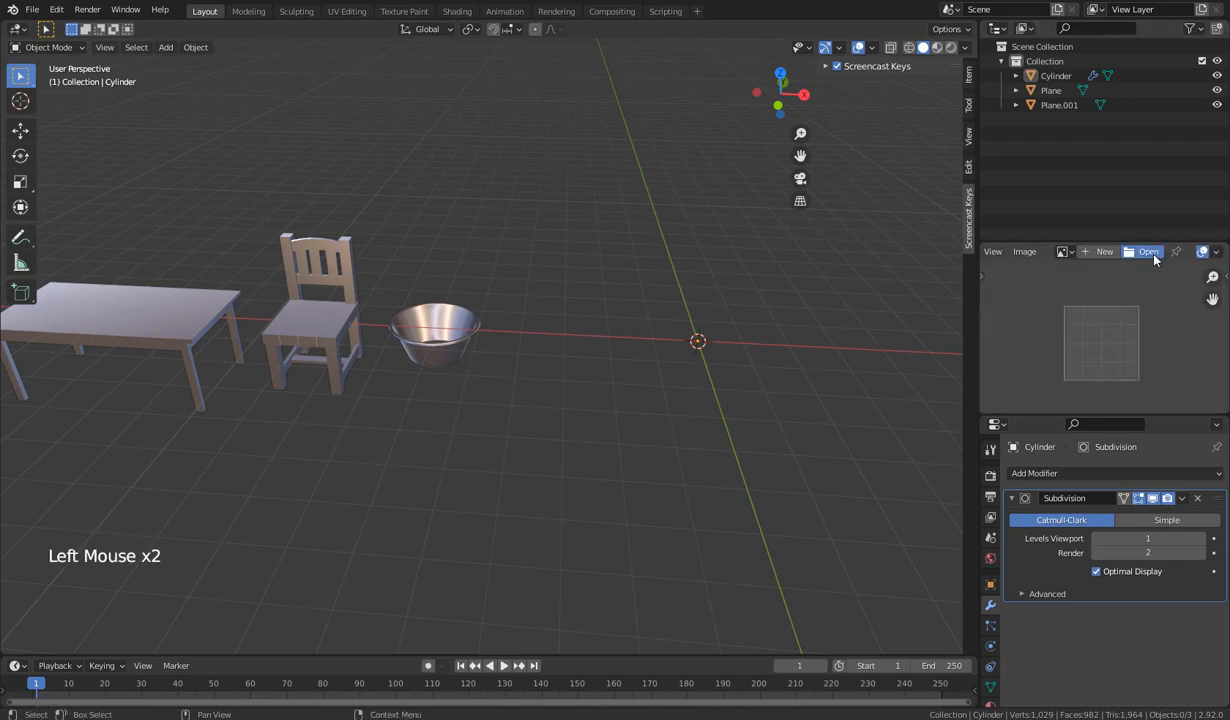
click(300, 537)
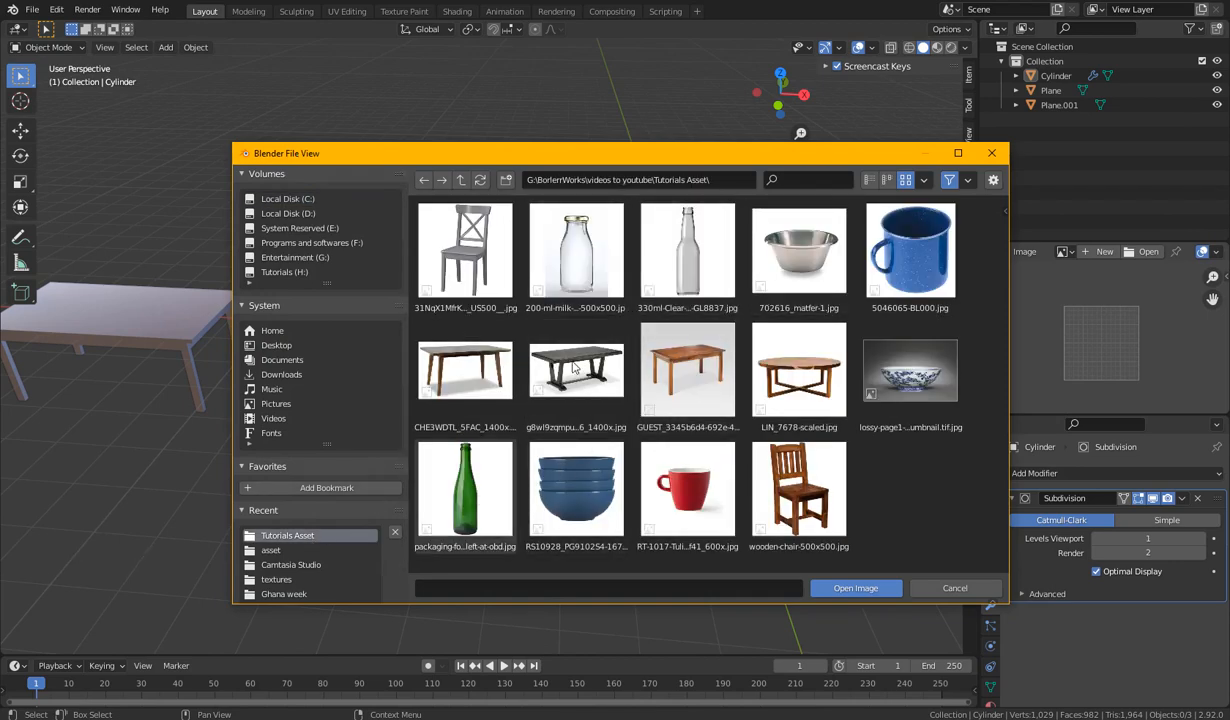
click(688, 264)
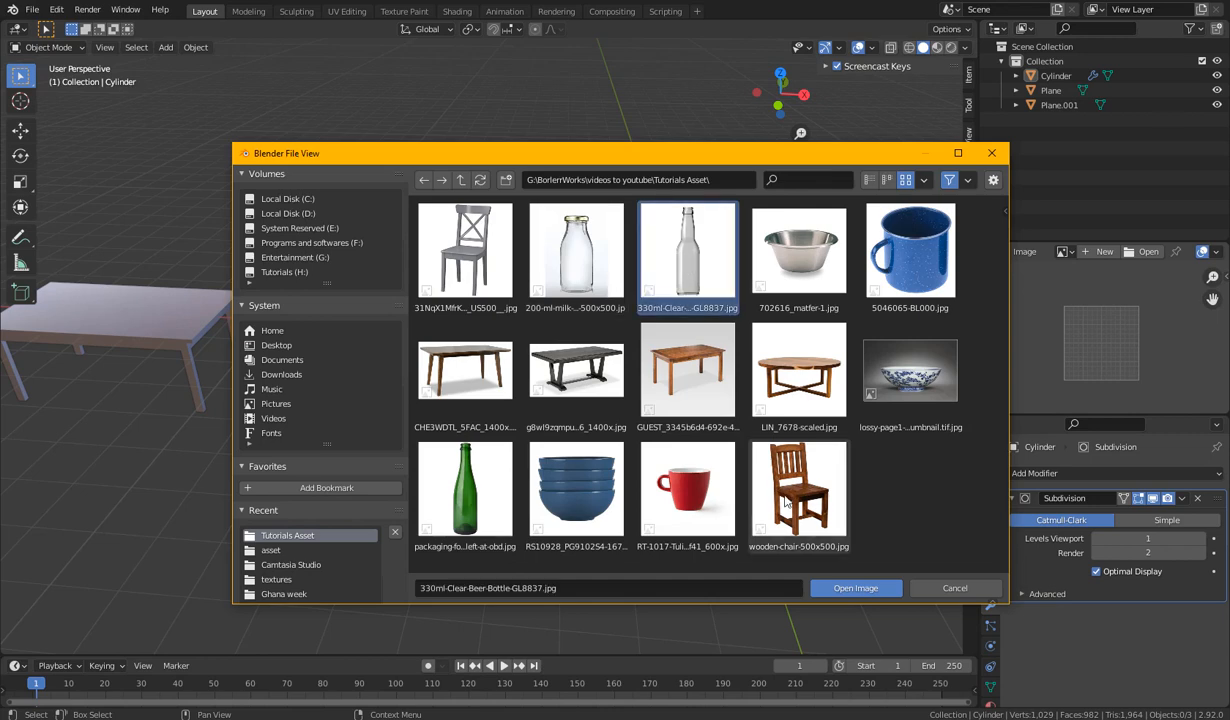
click(855, 588)
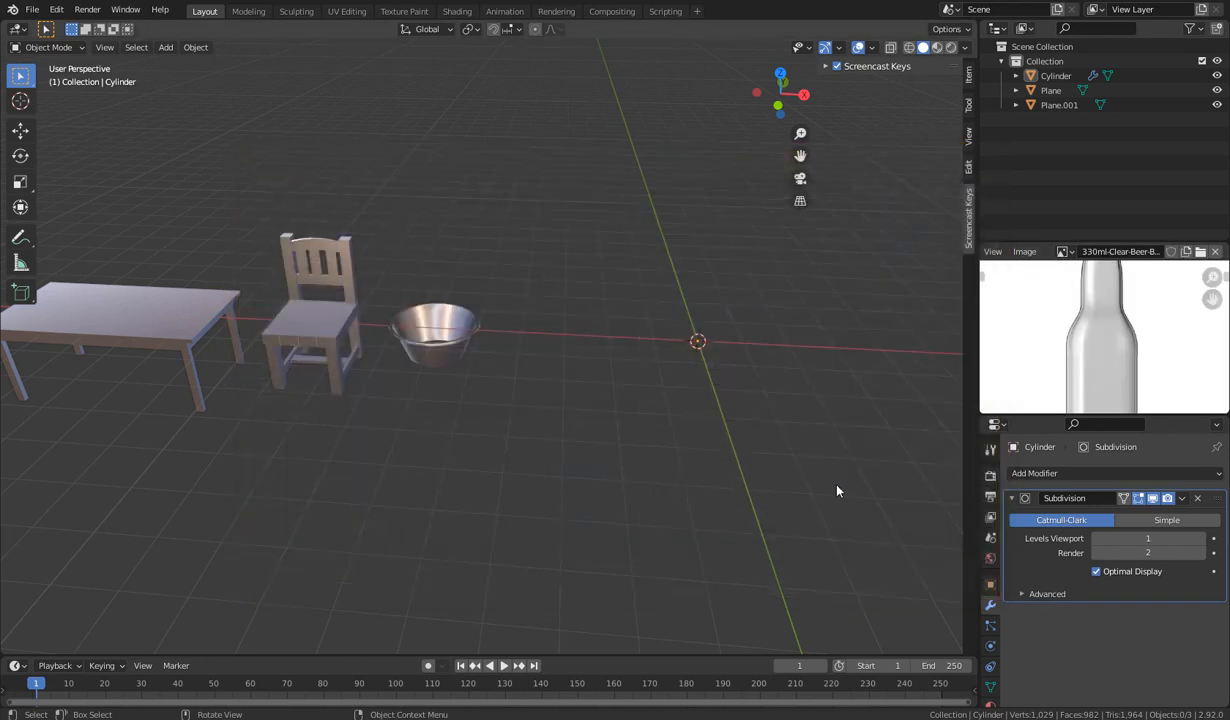
scroll(1070, 326, down, 3)
middle_drag(1070, 326, 1113, 336)
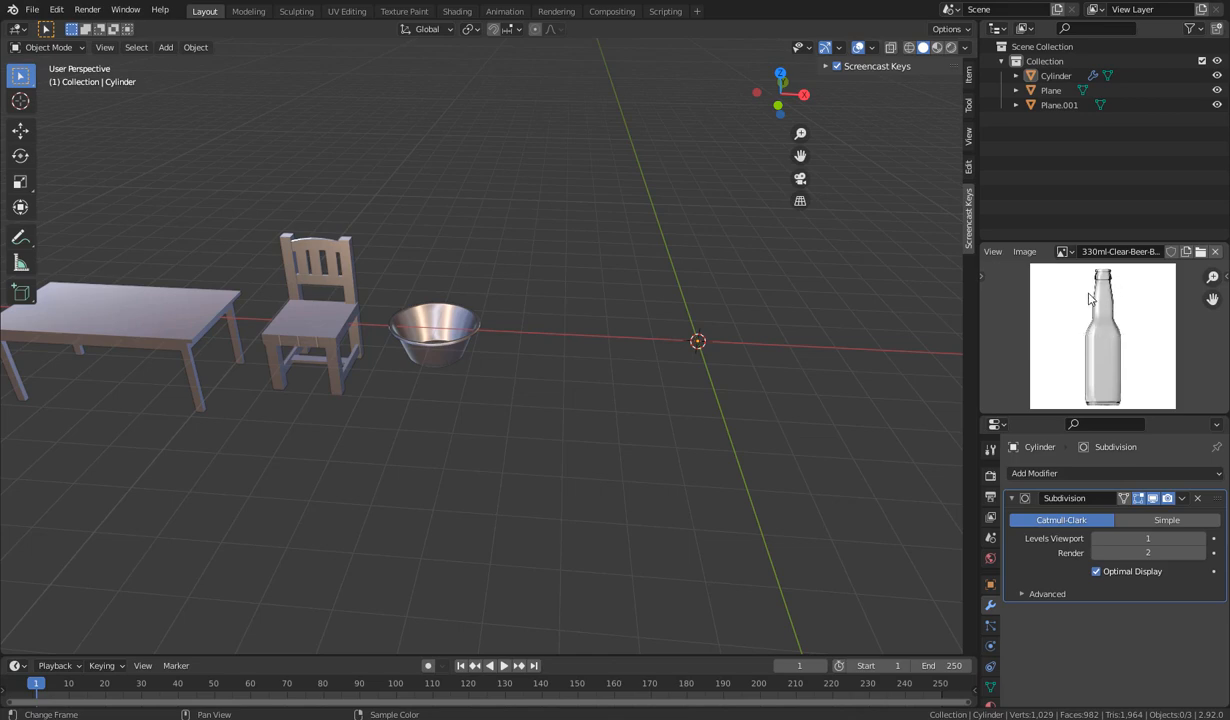
Add a mesh circle at the world origin with 32 vertices, a 1 m radius and fill type Nothing.
middle_drag(629, 434, 626, 423)
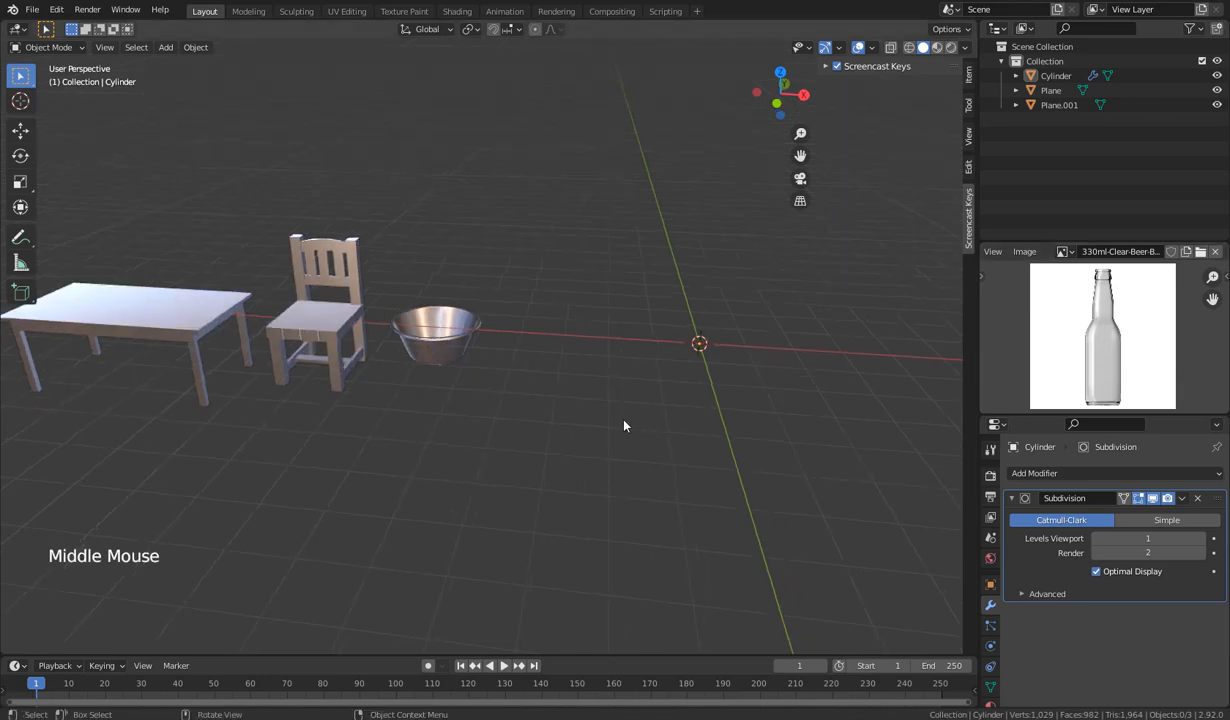
shift+middle_drag(713, 448, 596, 450)
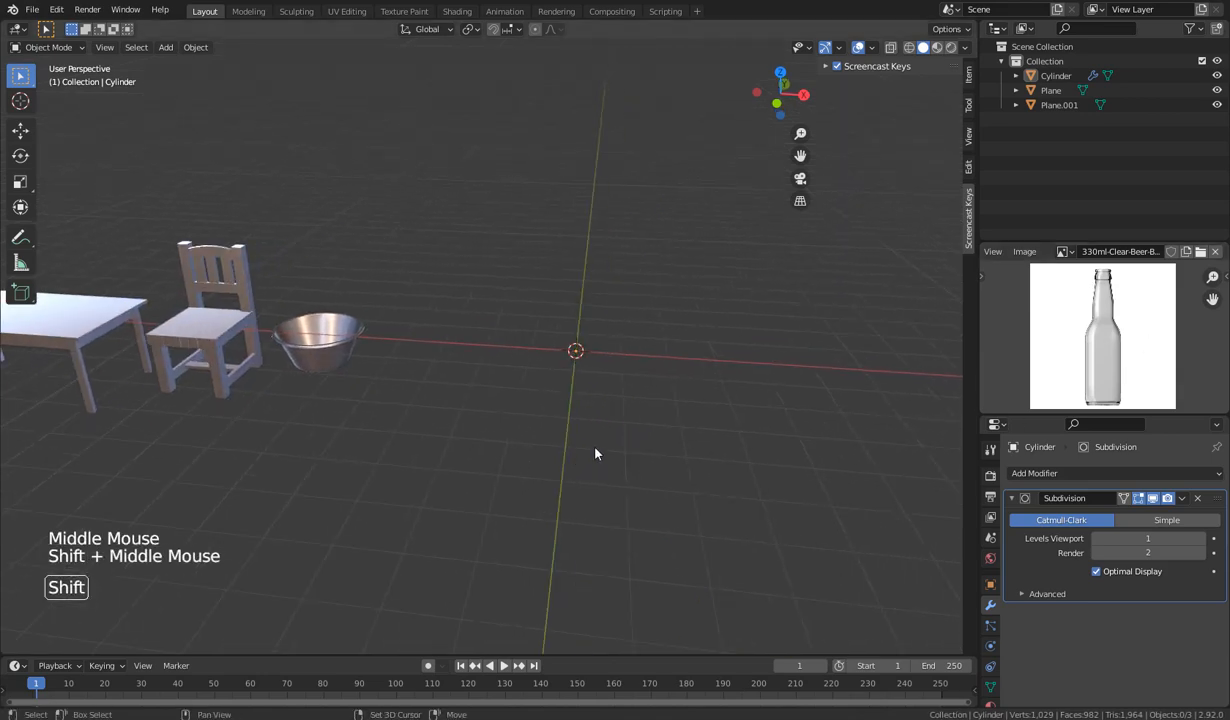
key(shift+a)
mouse_move(570, 422)
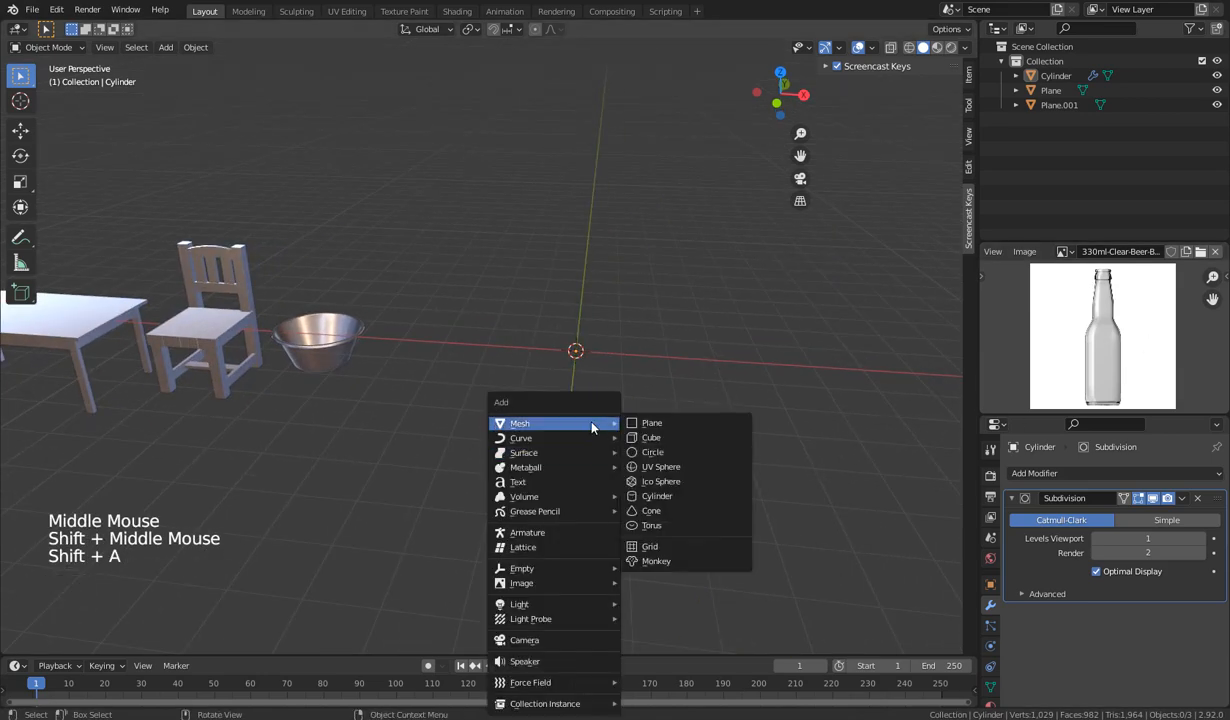
click(655, 453)
middle_drag(631, 447, 566, 453)
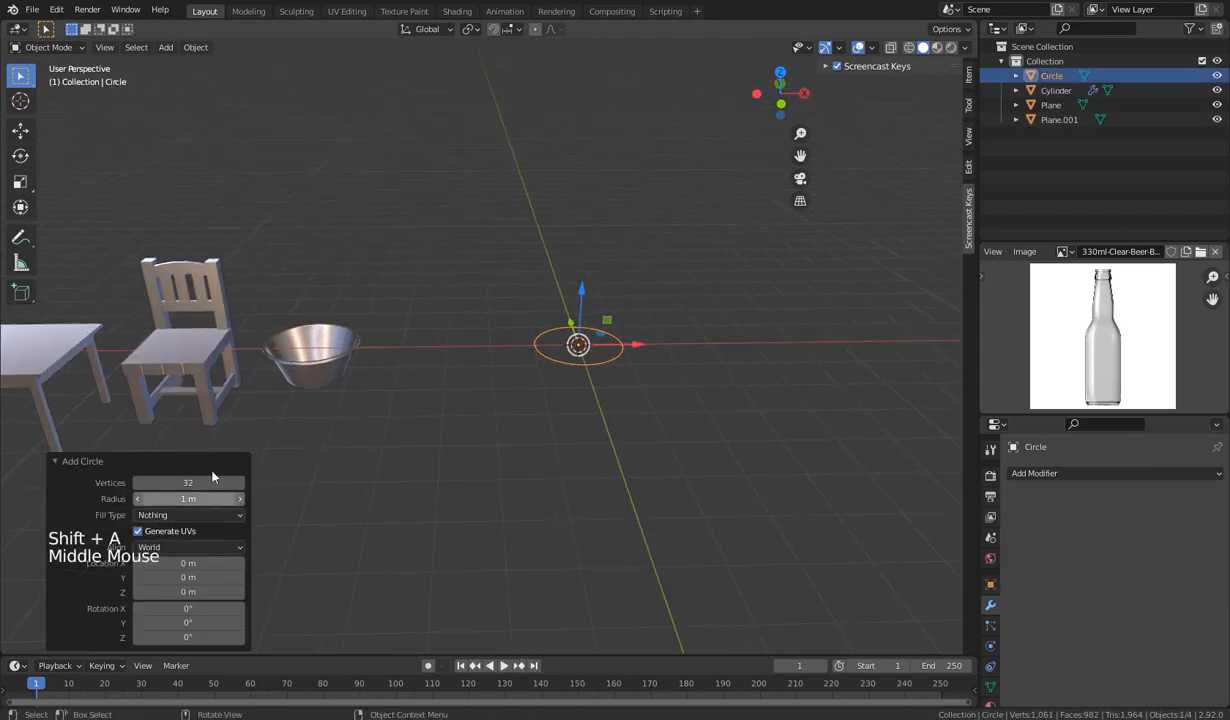
click(177, 516)
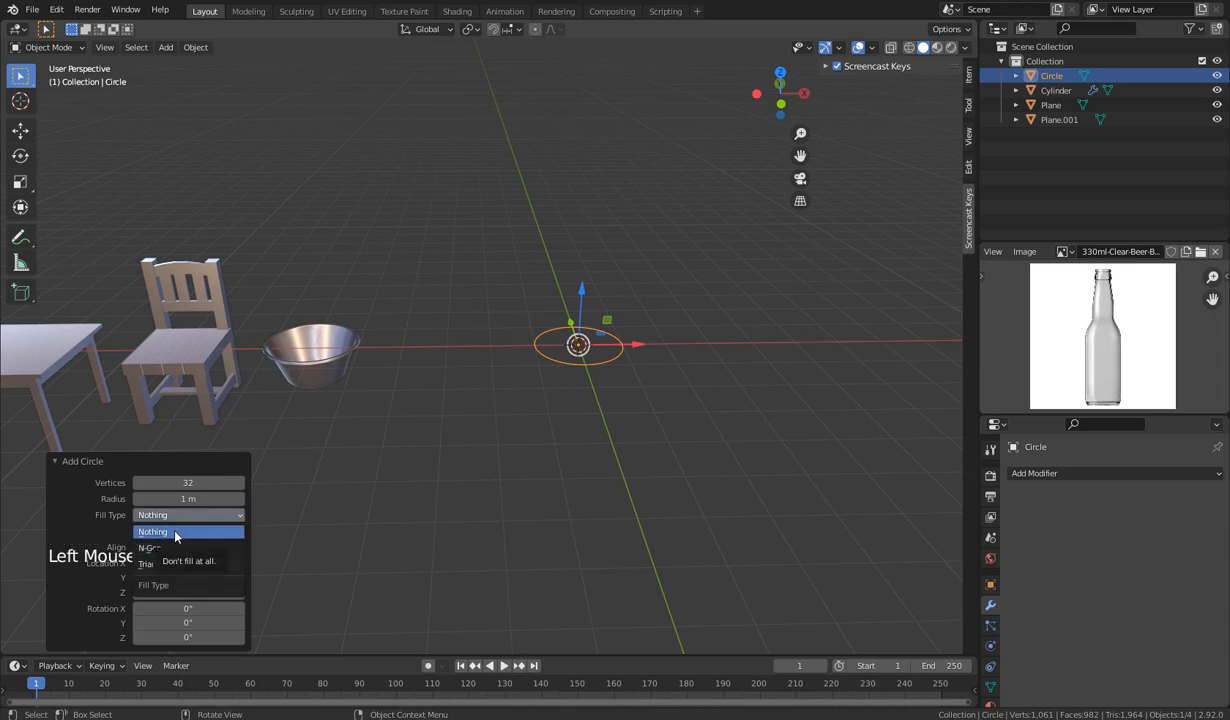
click(175, 534)
scroll(486, 420, up, 2)
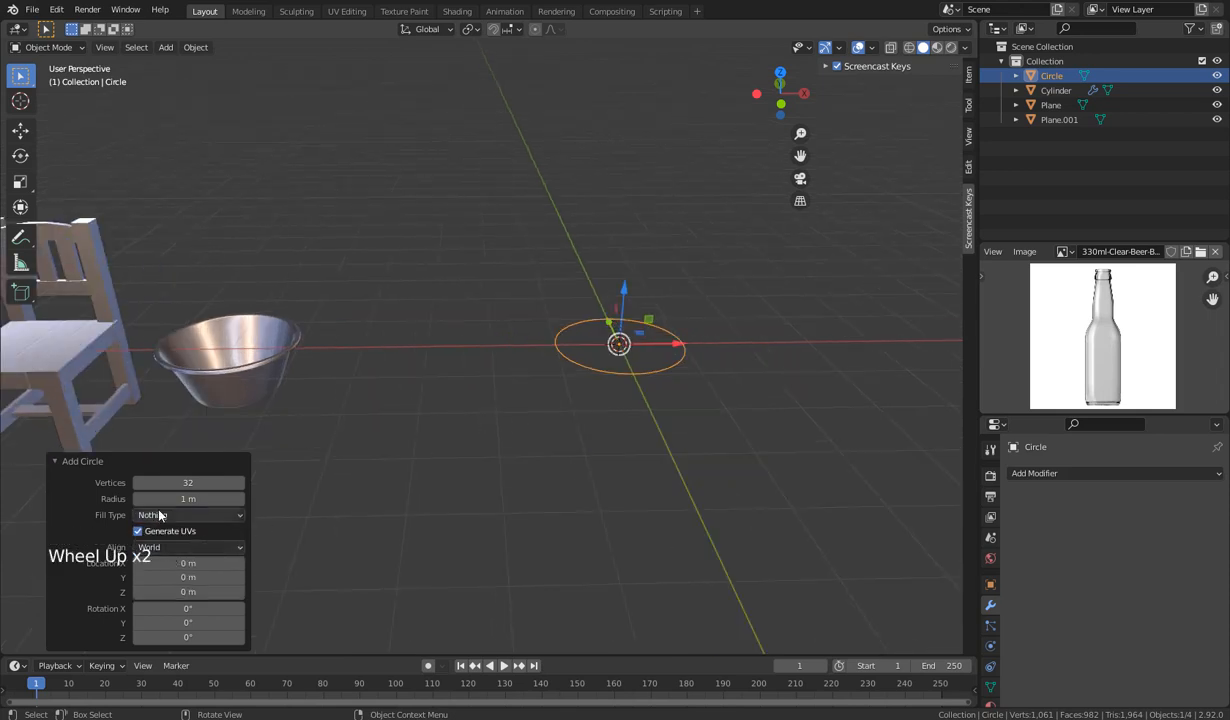
Enter Edit Mode on the circle and select all of its geometry.
key(Tab)
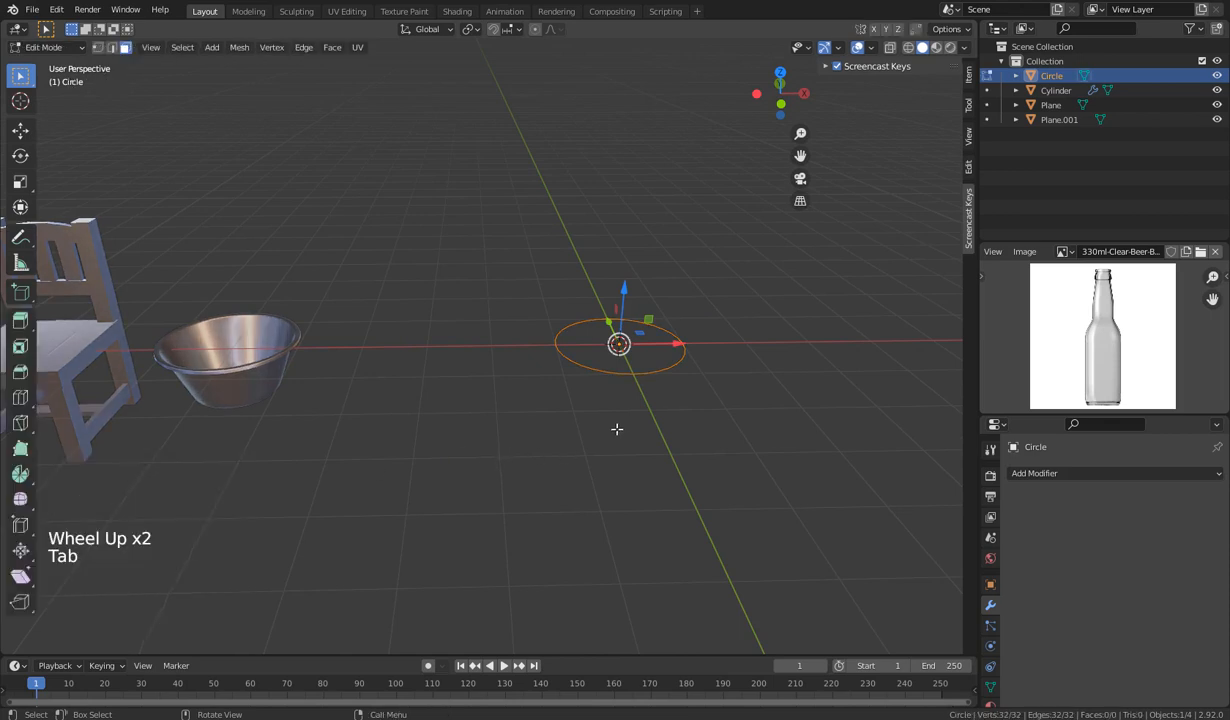
click(605, 378)
key(a)
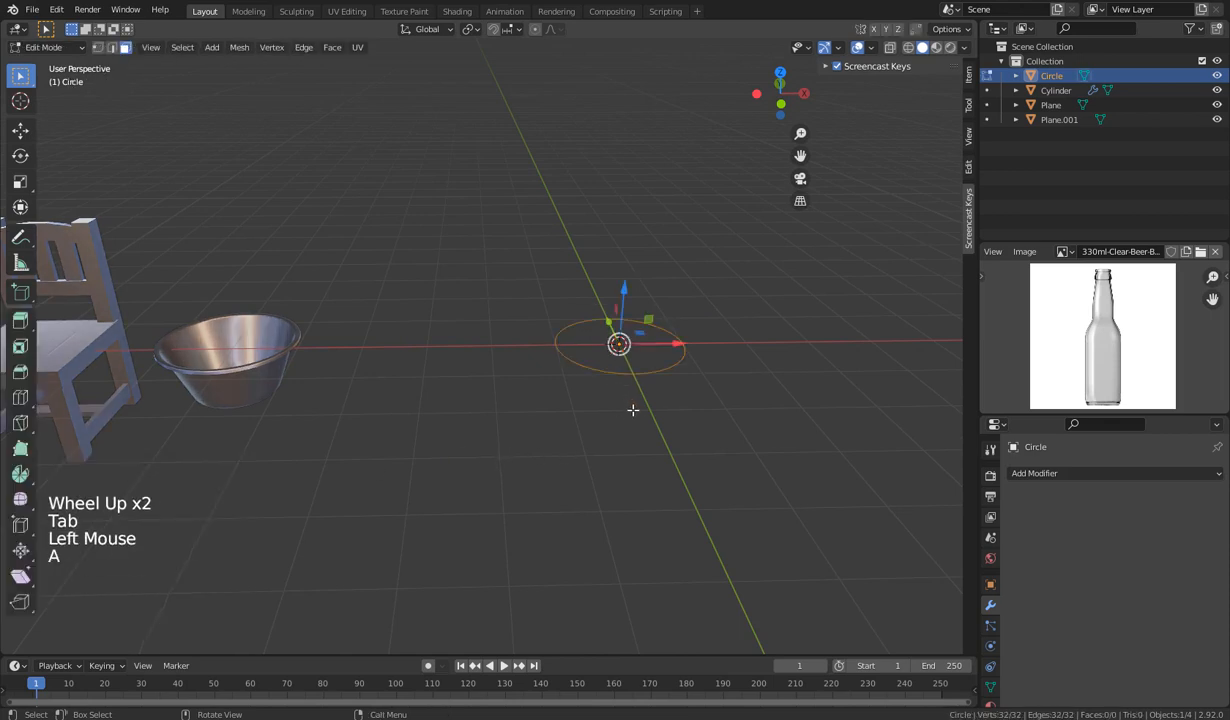
shift+middle_drag(530, 418, 395, 442)
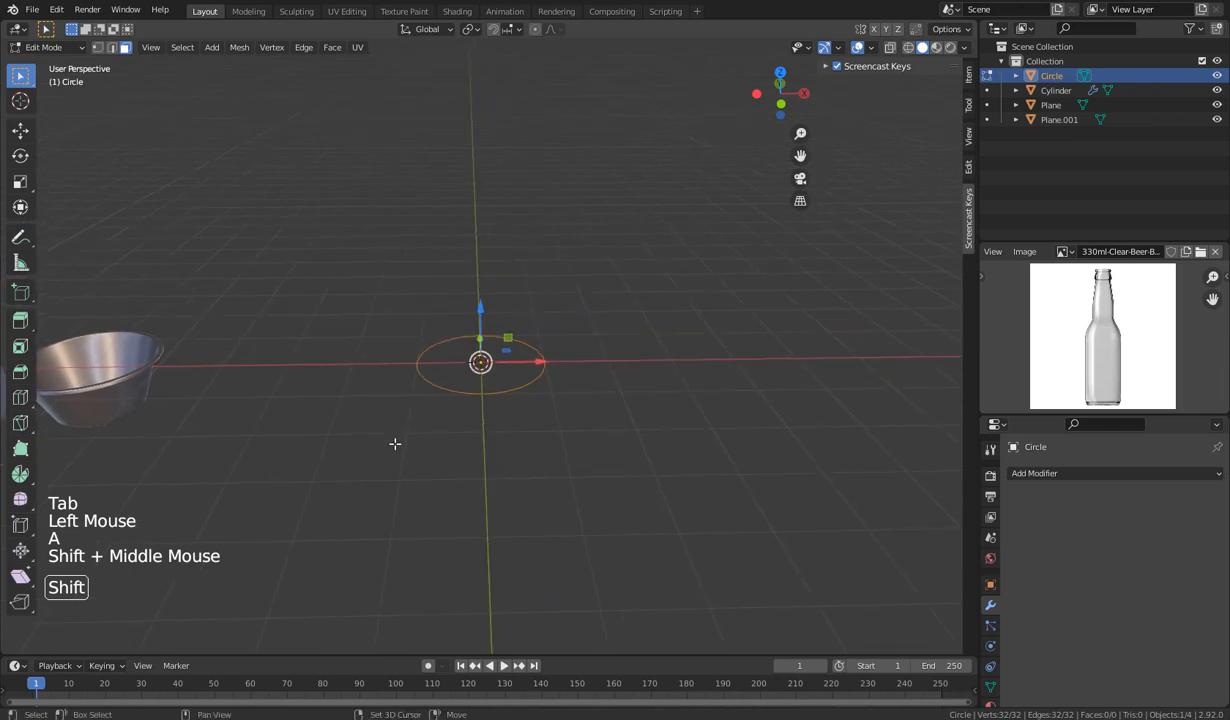
key(KP_1)
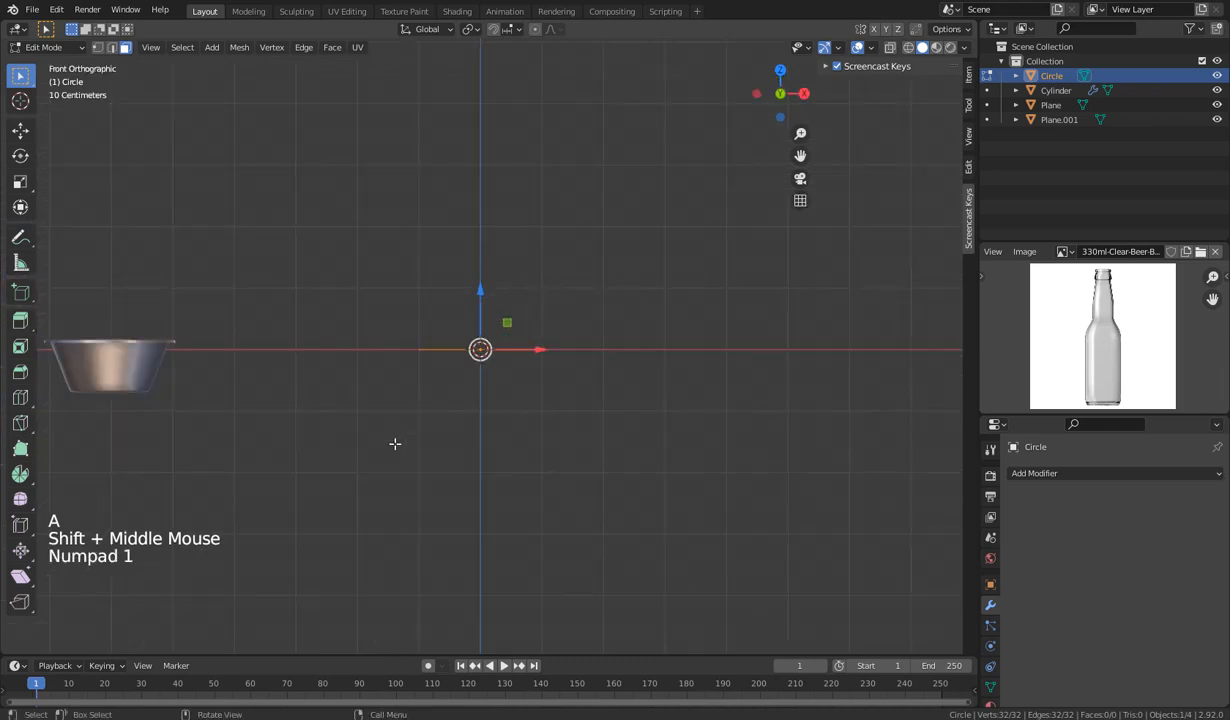
key(e)
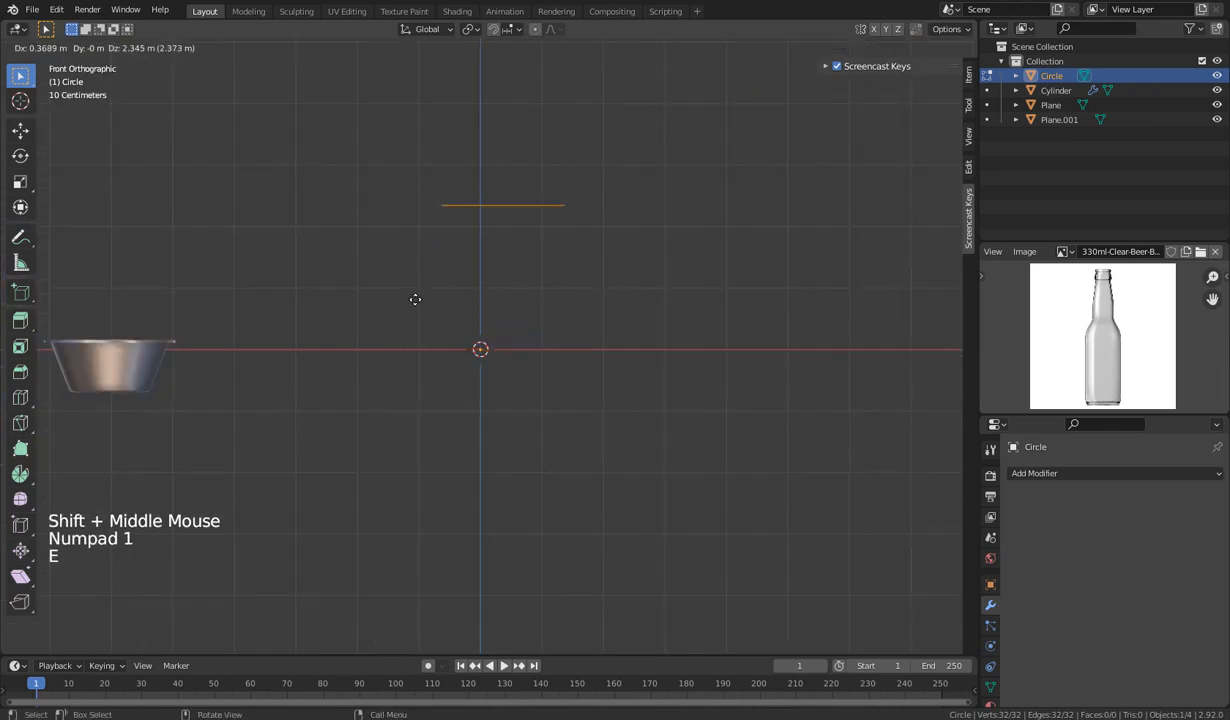
key(Escape)
middle_drag(433, 408, 448, 502)
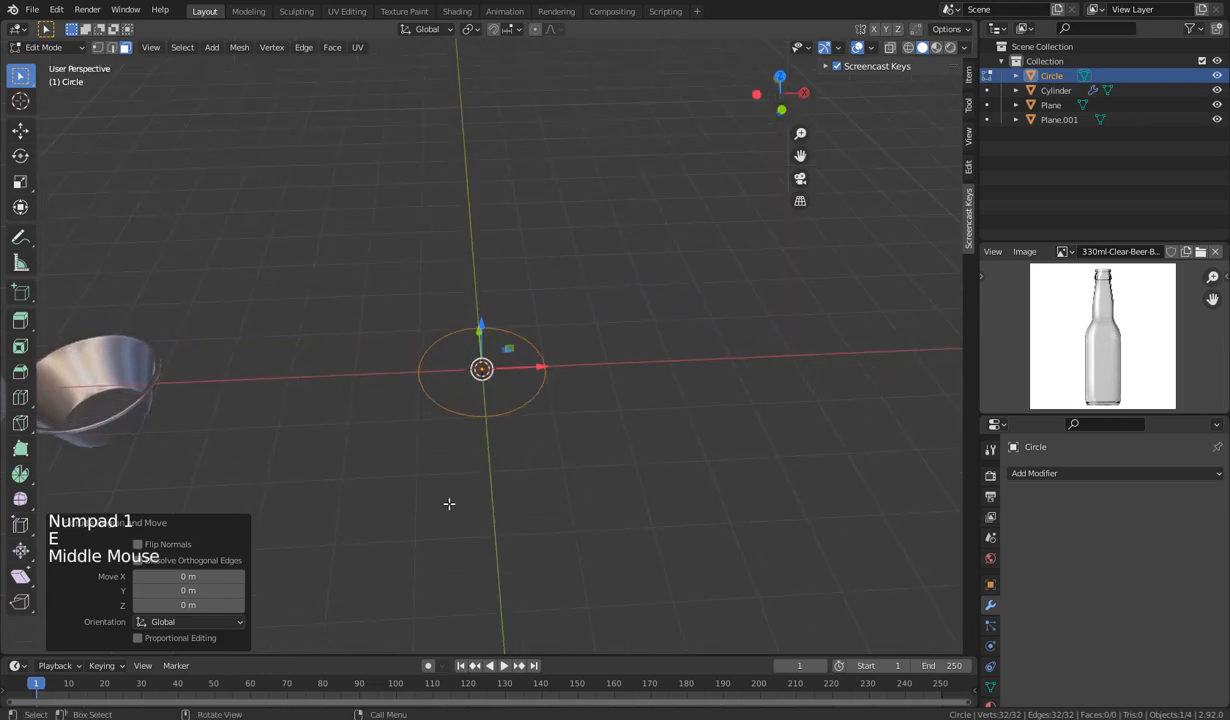
Switch to edge selection, select the whole circle and try to extrude it upward in front view.
click(455, 433)
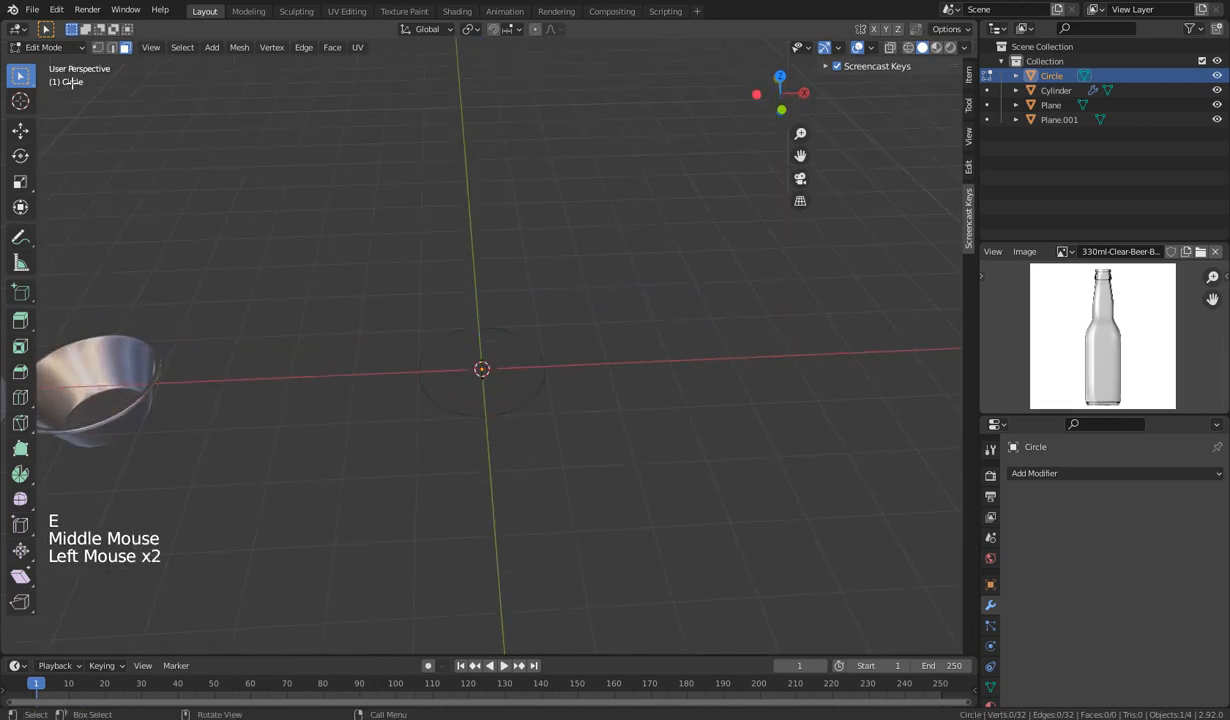
click(111, 47)
key(a)
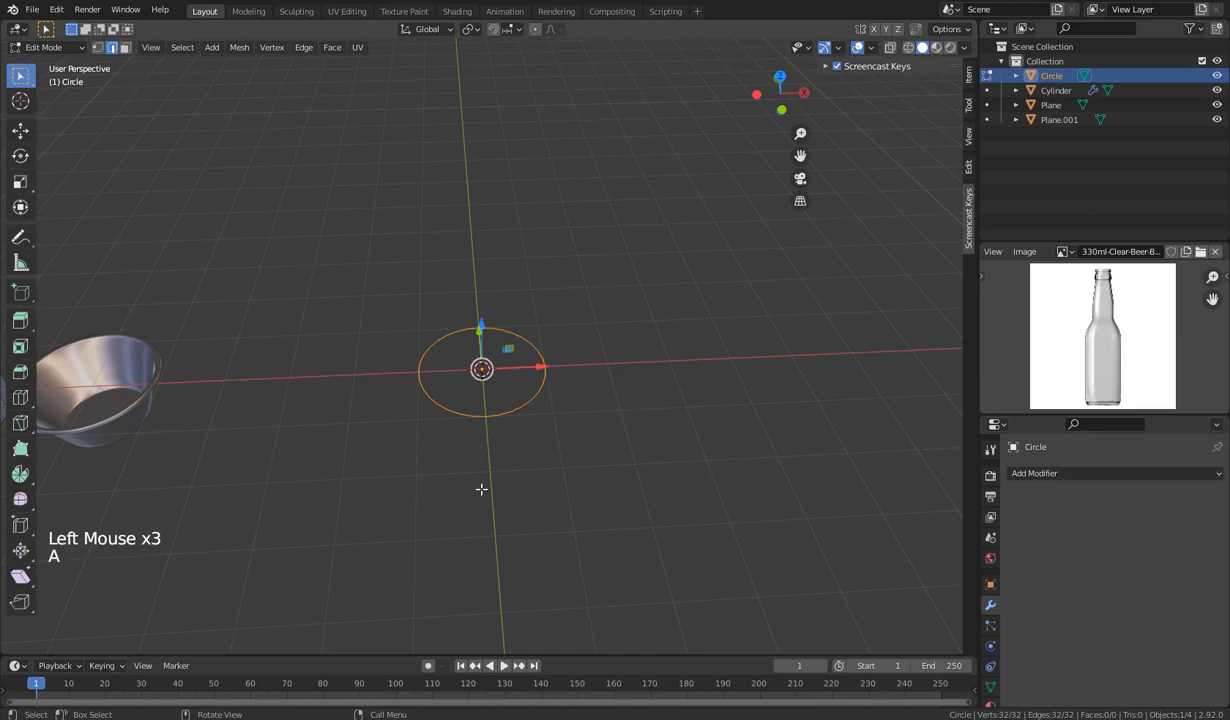
key(KP_1)
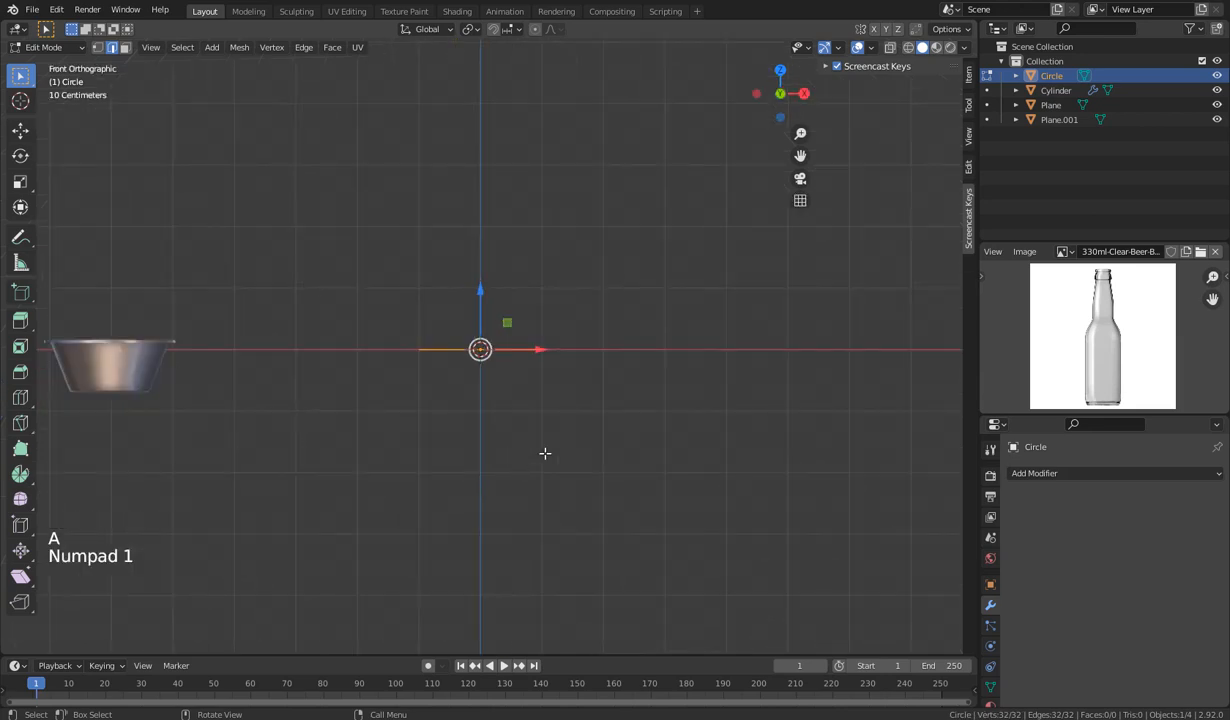
key(e)
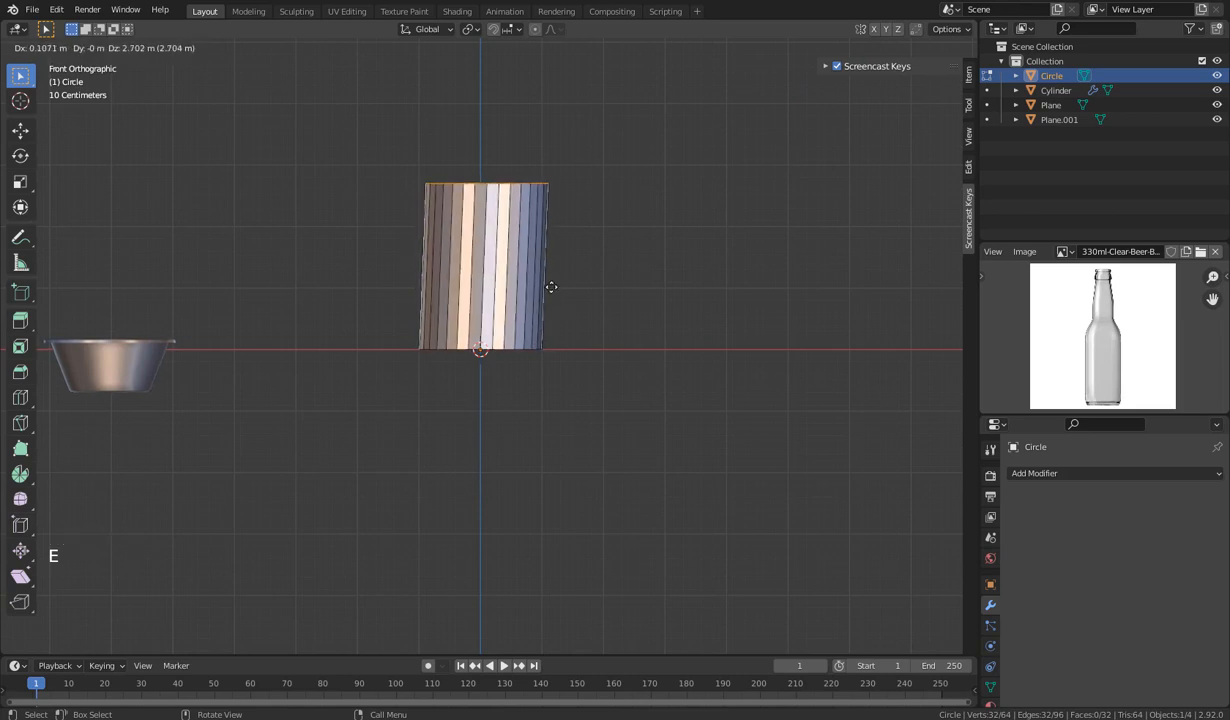
key(Escape)
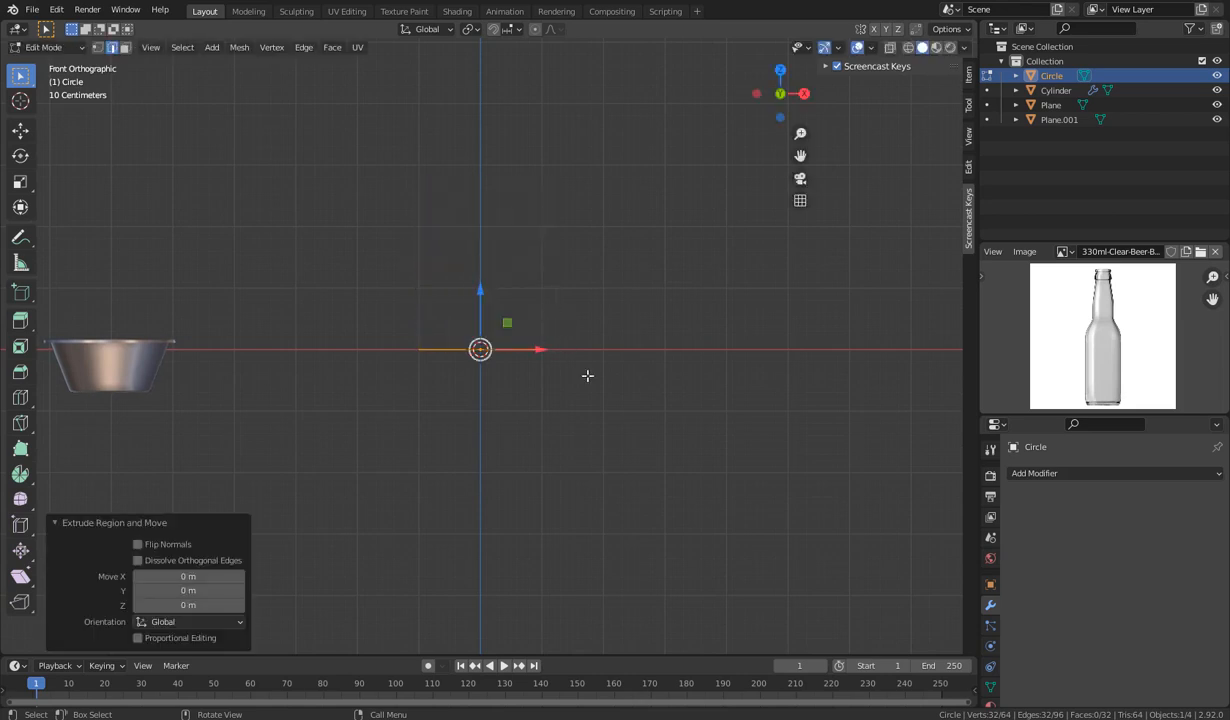
Undo the circle's extrusion, select the whole circle again and scale it down to about 0.408.
key(ctrl+z)
middle_drag(513, 426, 502, 505)
click(465, 393)
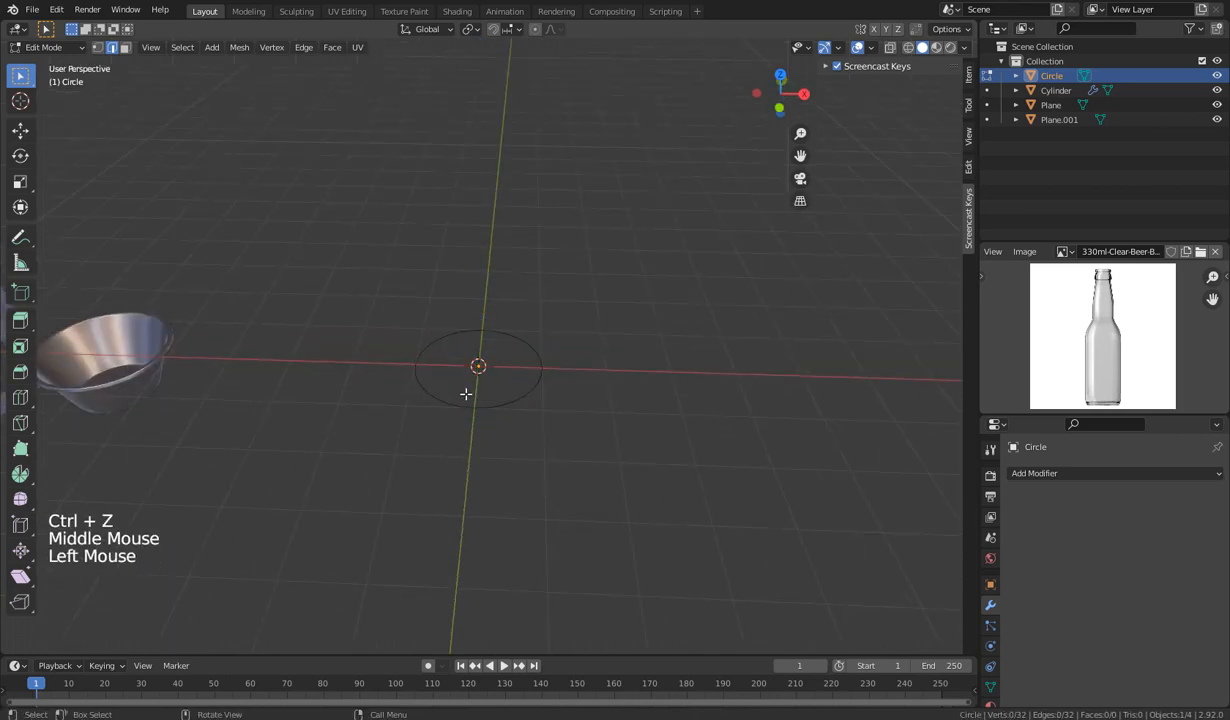
click(468, 404)
key(a)
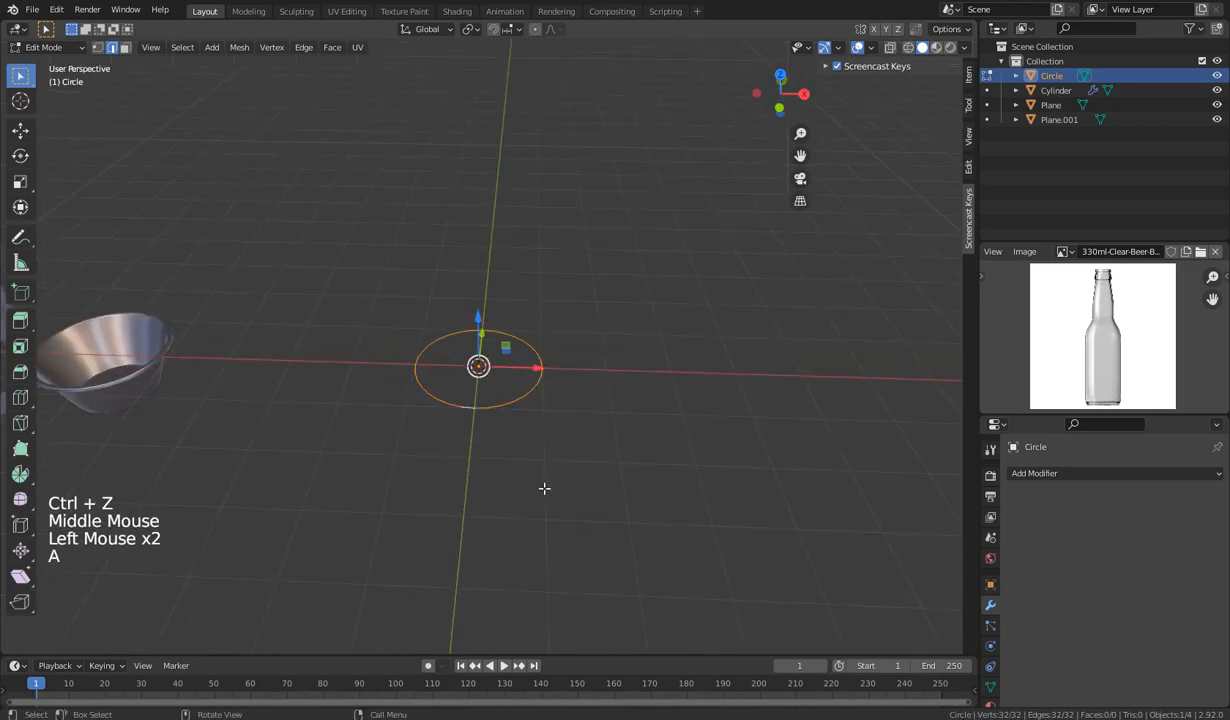
key(s)
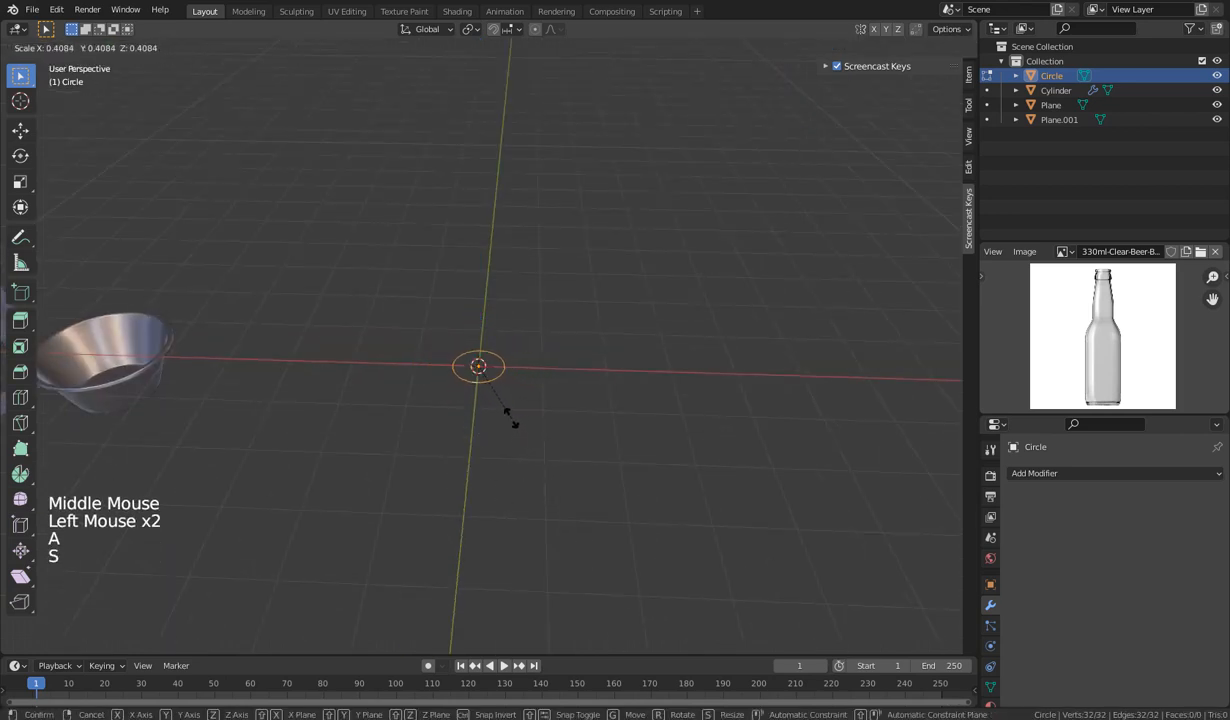
click(505, 417)
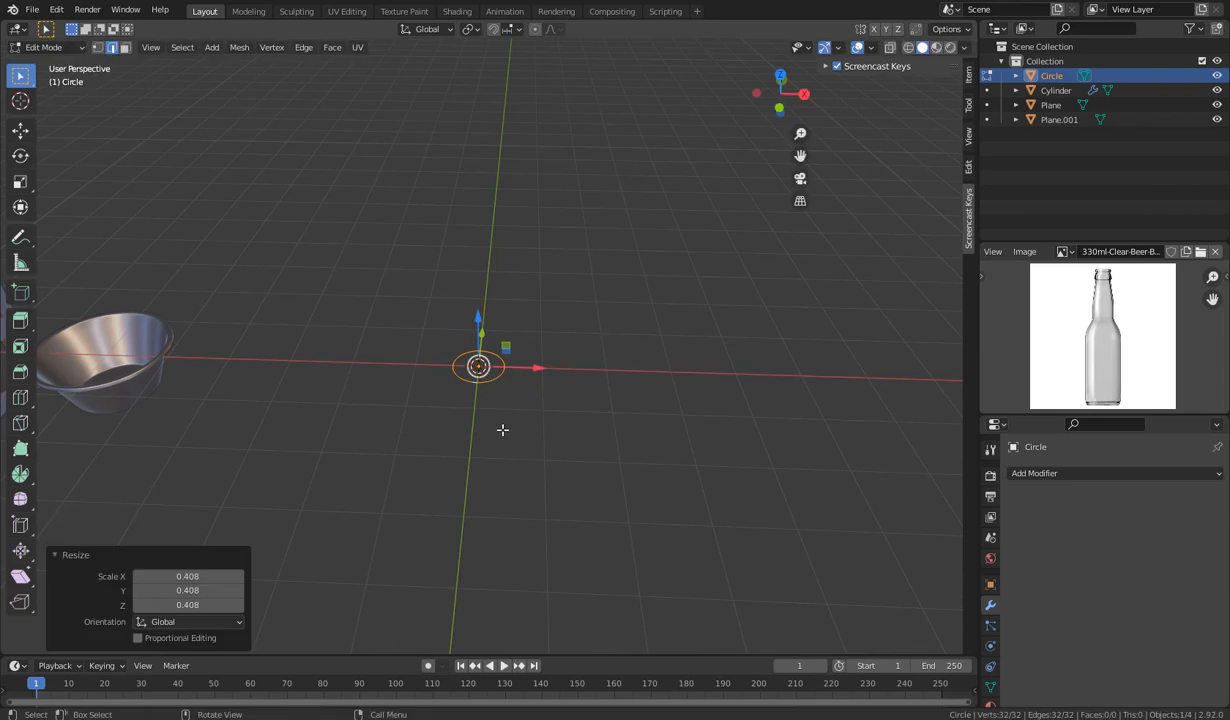
Extrude the circle straight up along Z by about 1.19 m to form the bottle's body.
key(KP_Decimal)
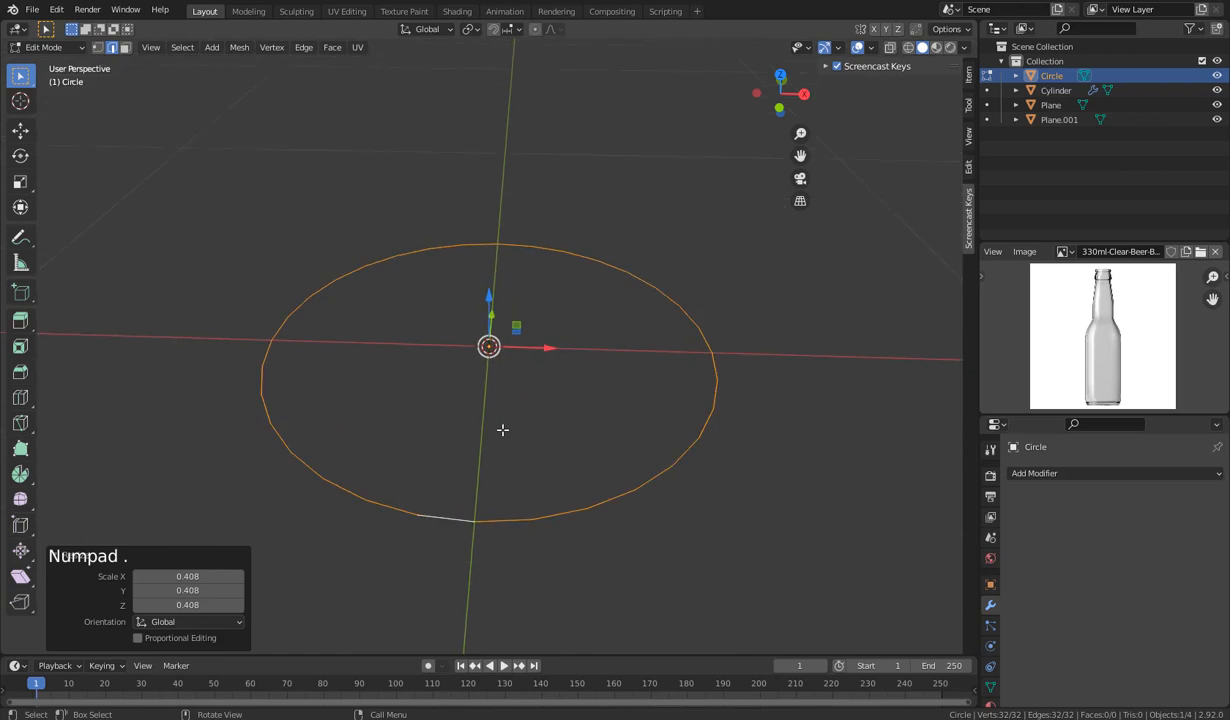
scroll(502, 425, down, 6)
middle_drag(503, 419, 502, 393)
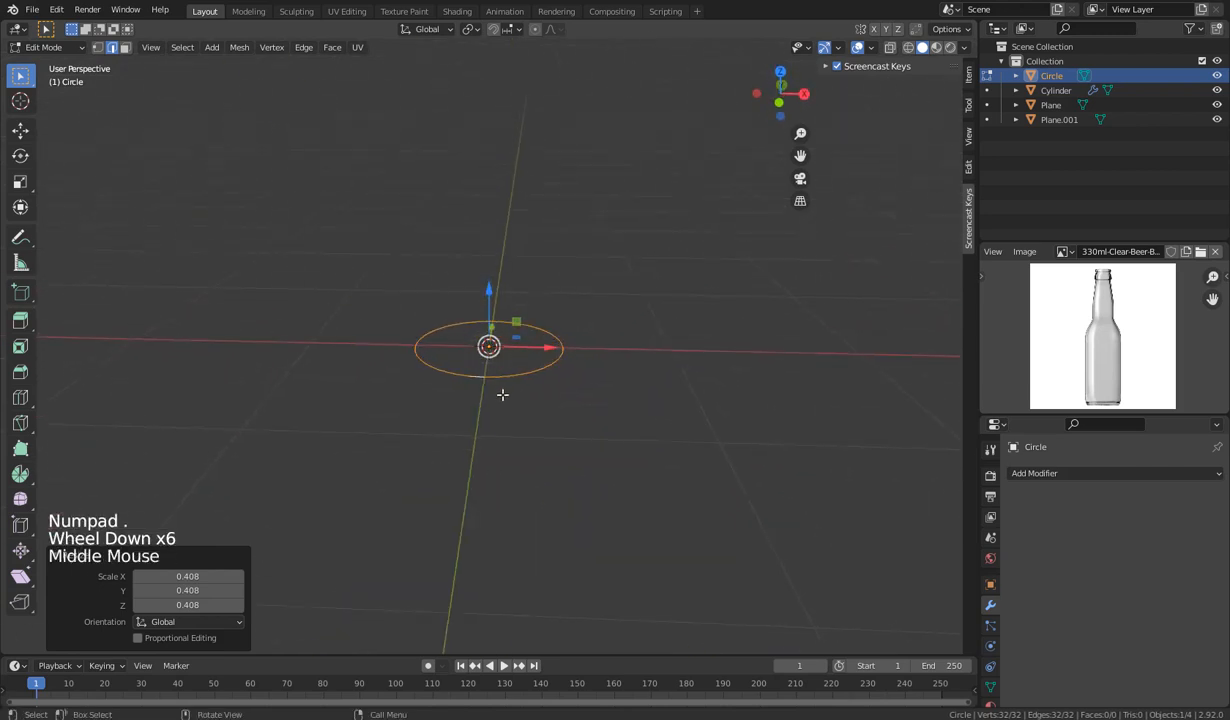
key(e)
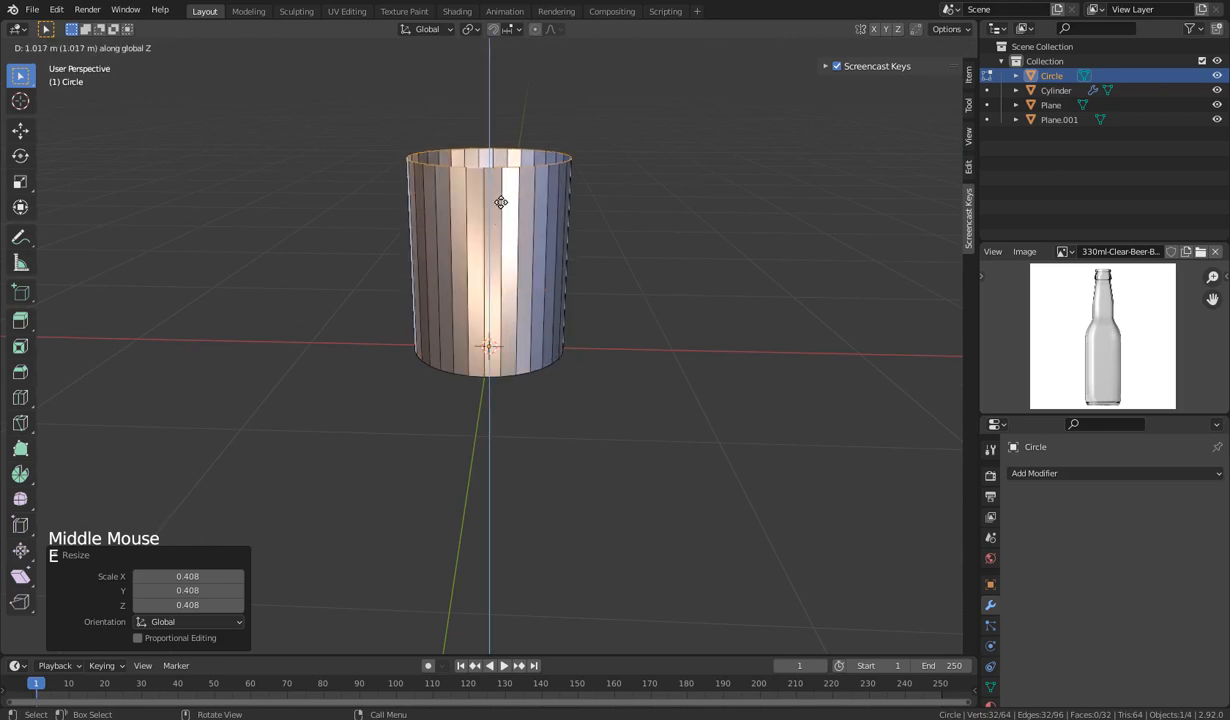
click(489, 115)
middle_drag(510, 380, 706, 434)
scroll(503, 424, down, 2)
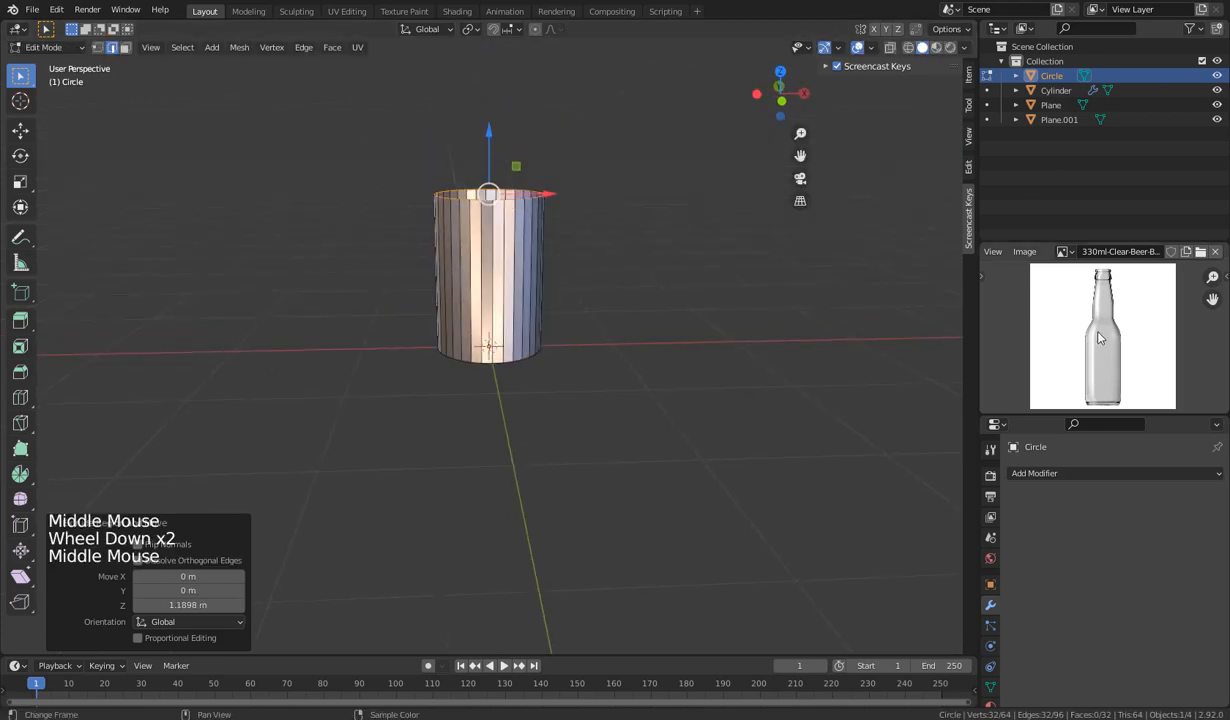
Raise the body's top edge loop by about 0.31 m along Z to lengthen the body.
shift+middle_drag(490, 205, 480, 378)
scroll(480, 378, up, 1)
scroll(480, 378, down, 1)
middle_drag(480, 378, 490, 349)
drag(483, 311, 481, 268)
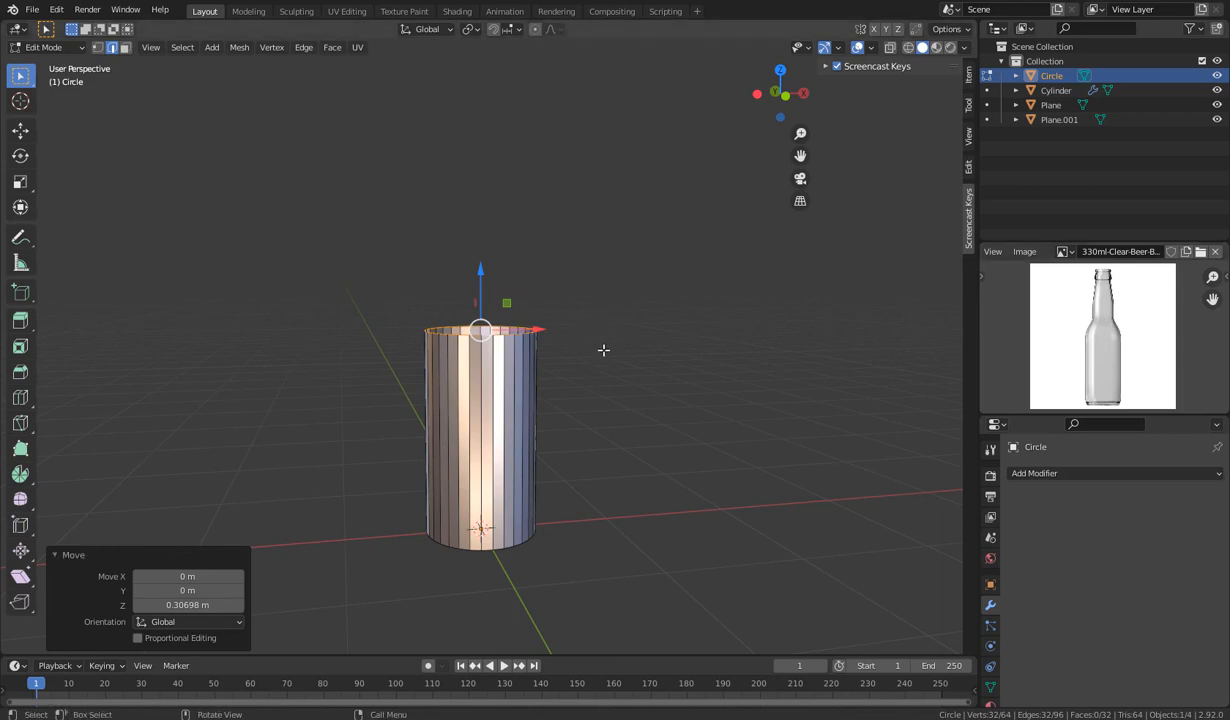
Extrude the body's top edge loop up by about 0.69 m and scale it to about 0.507 to form the shoulder.
key(e)
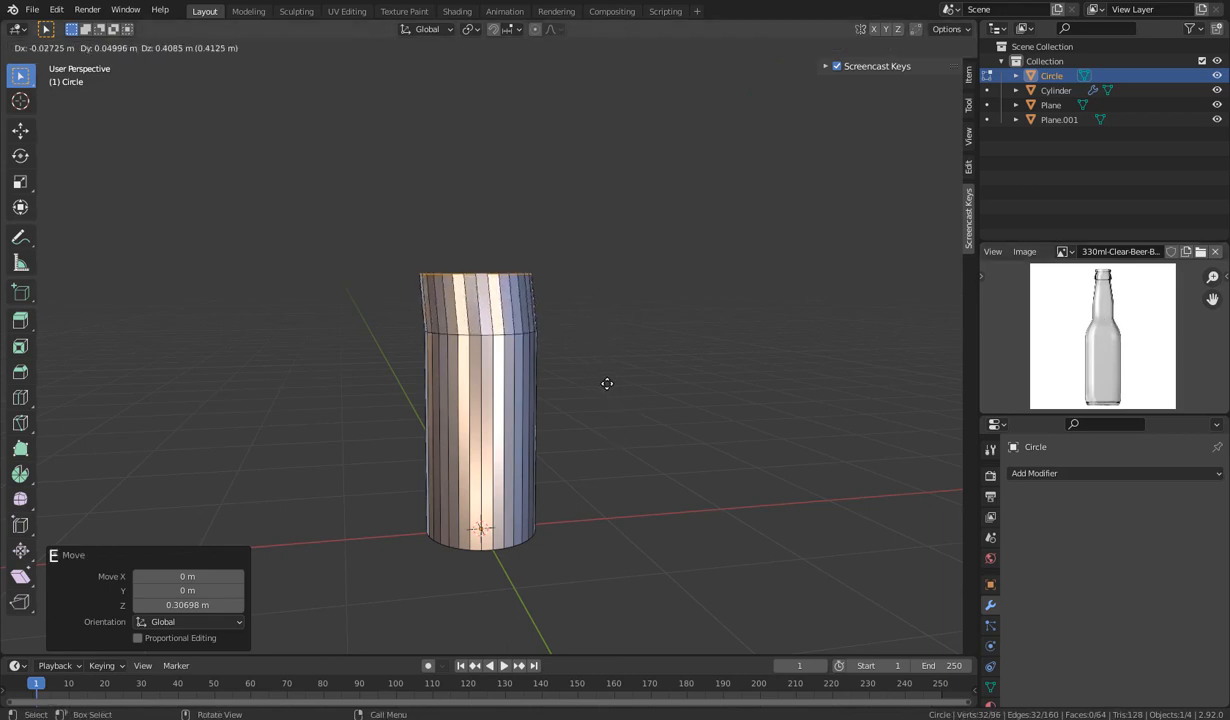
click(619, 343)
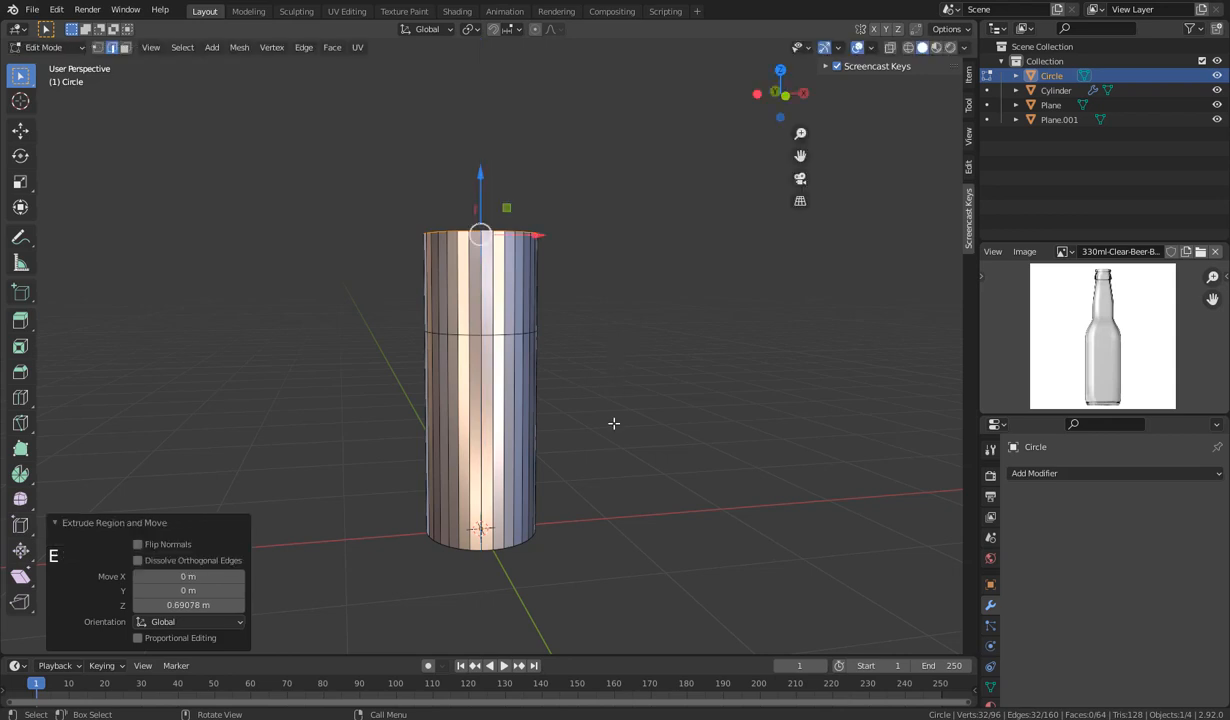
key(s)
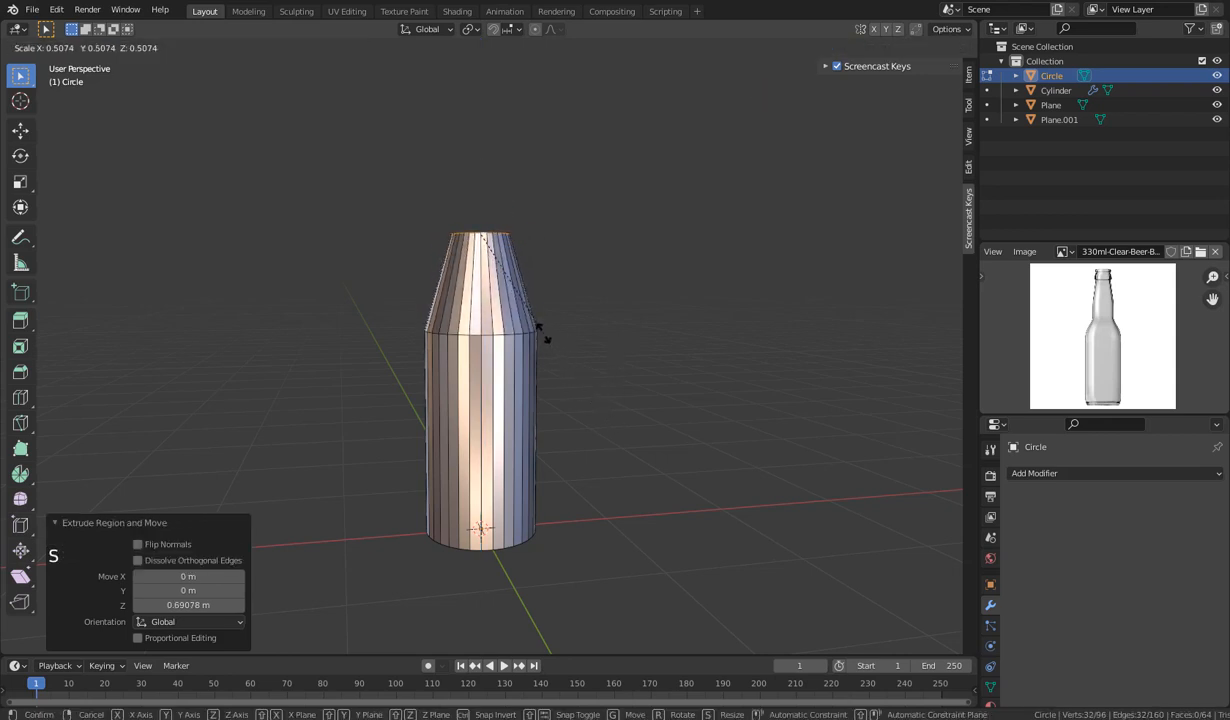
click(542, 343)
Extrude the narrowed top loop along Z by about 0.43 m to start the bottle's neck.
key(e)
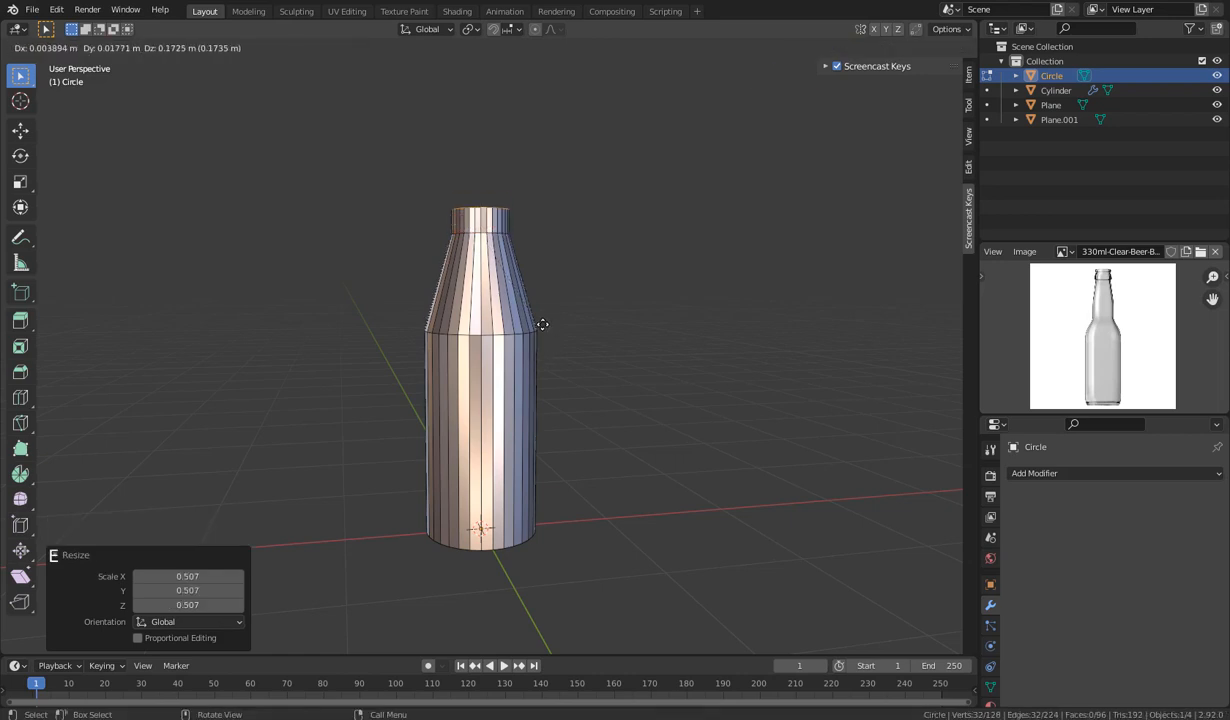
key(z)
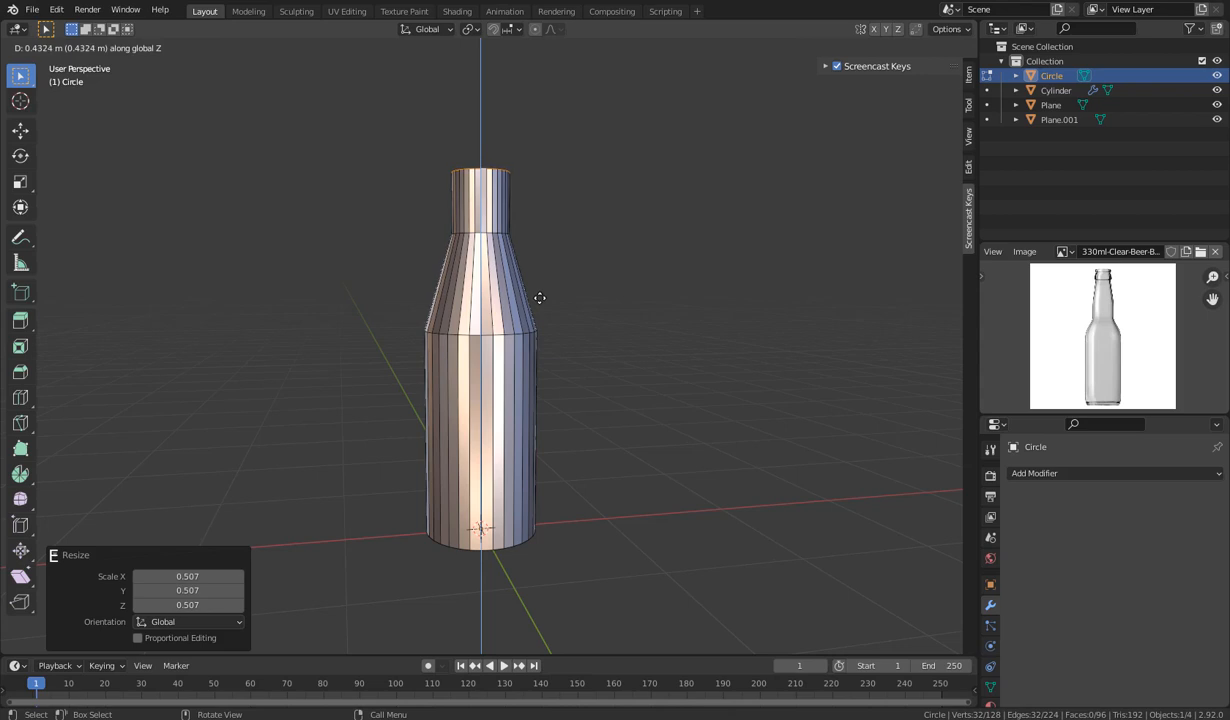
click(539, 297)
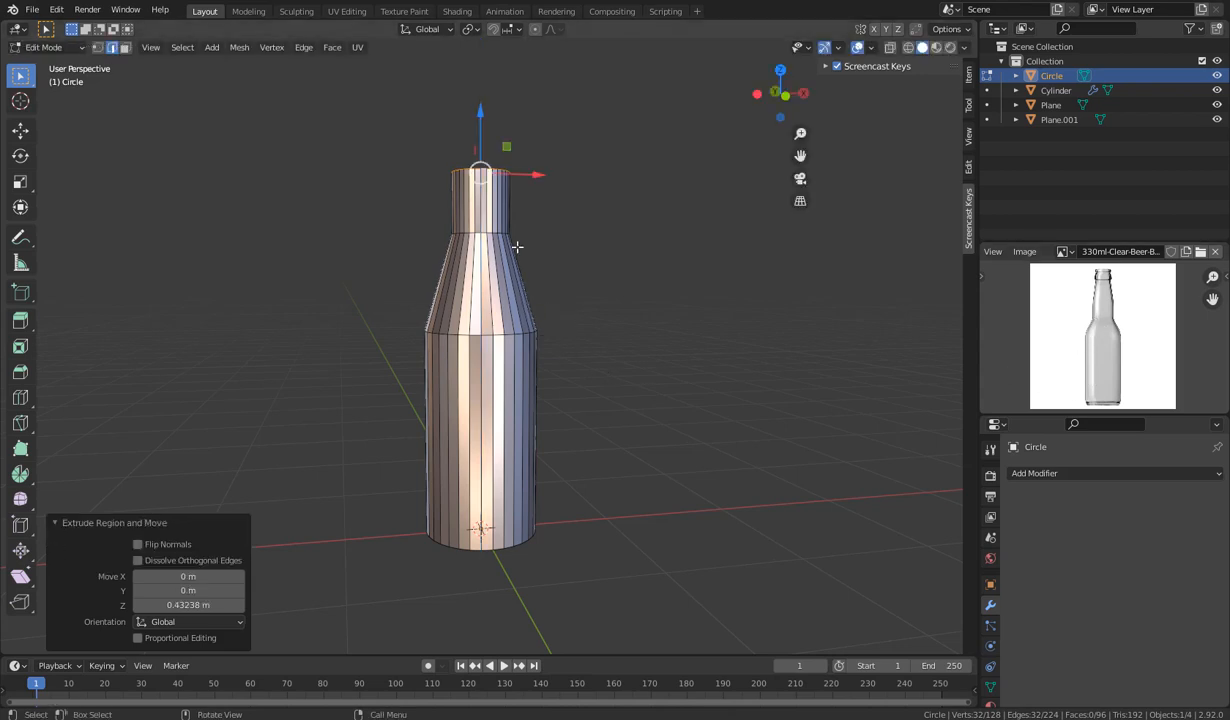
Lower the edge loop at the neck's base by about 0.33 m and the neck's top loop by about 0.38 m.
scroll(440, 234, up, 4)
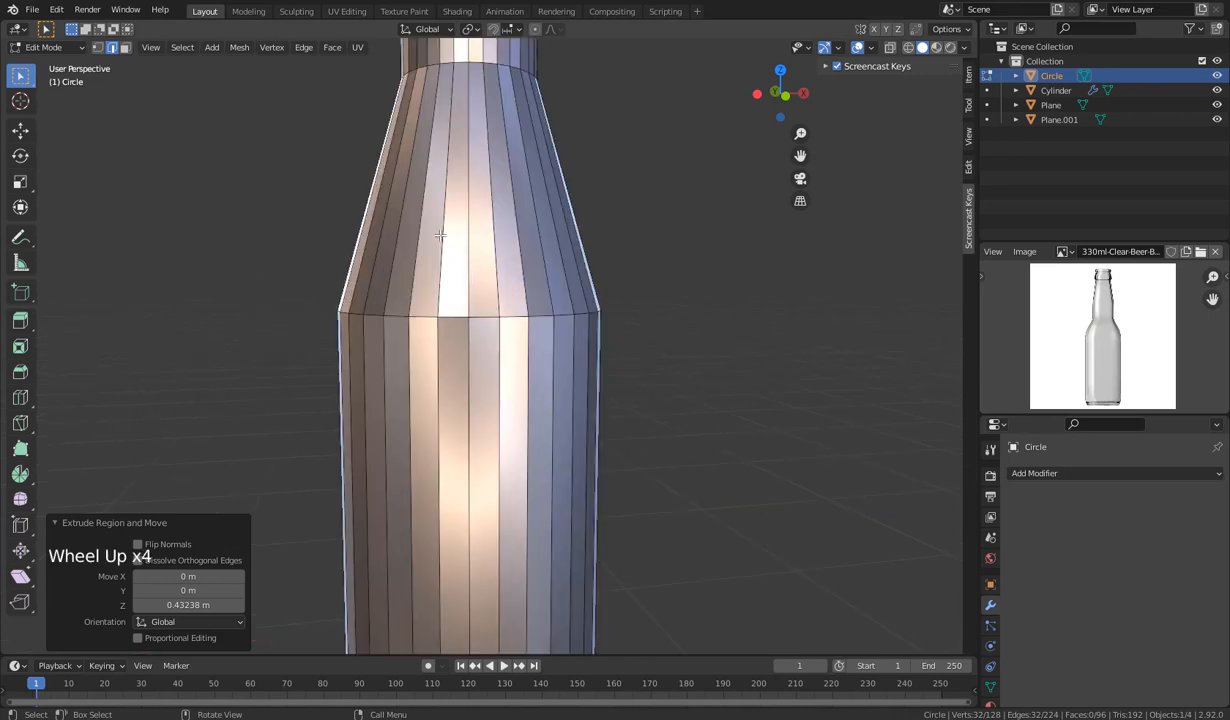
shift+middle_drag(461, 208, 464, 209)
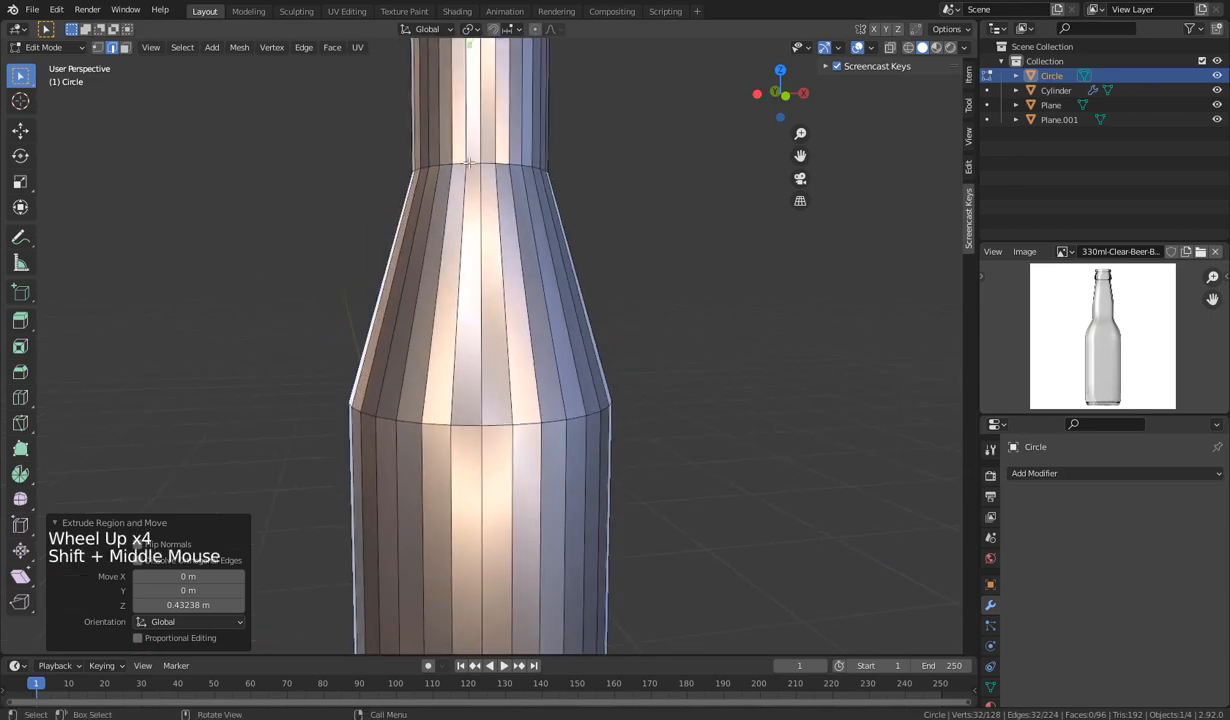
alt+click(478, 163)
scroll(509, 248, down, 2)
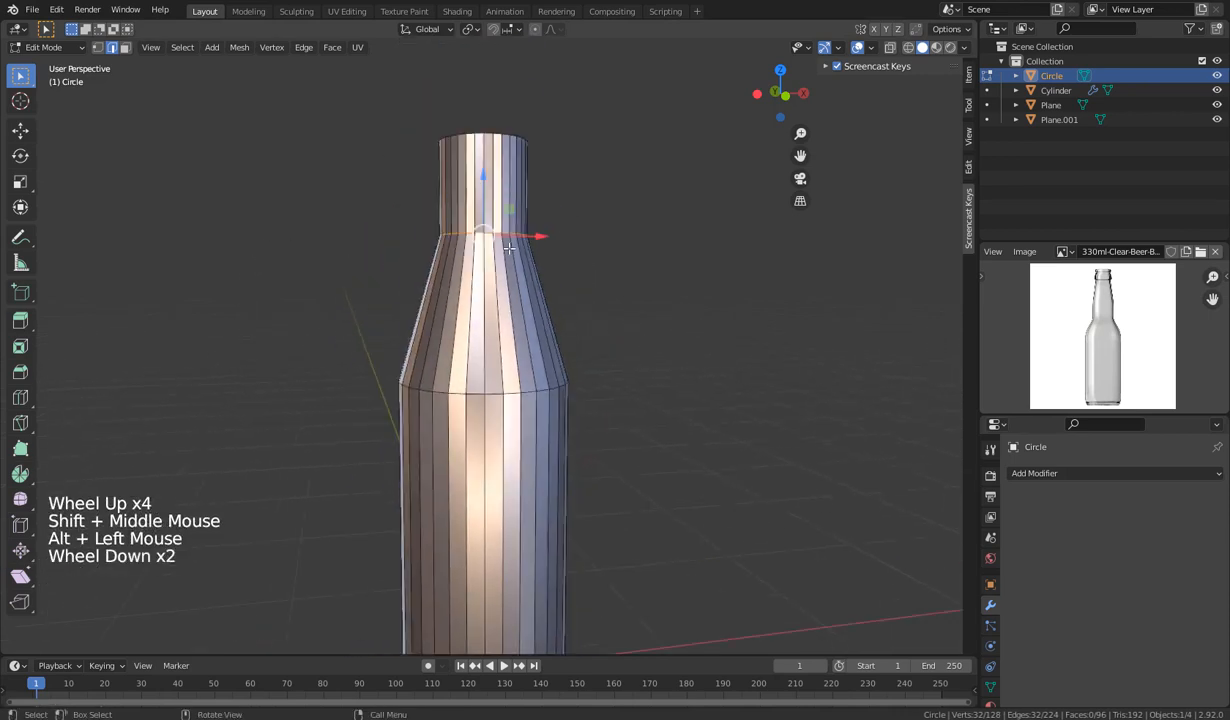
scroll(519, 278, down, 2)
middle_drag(519, 278, 516, 228)
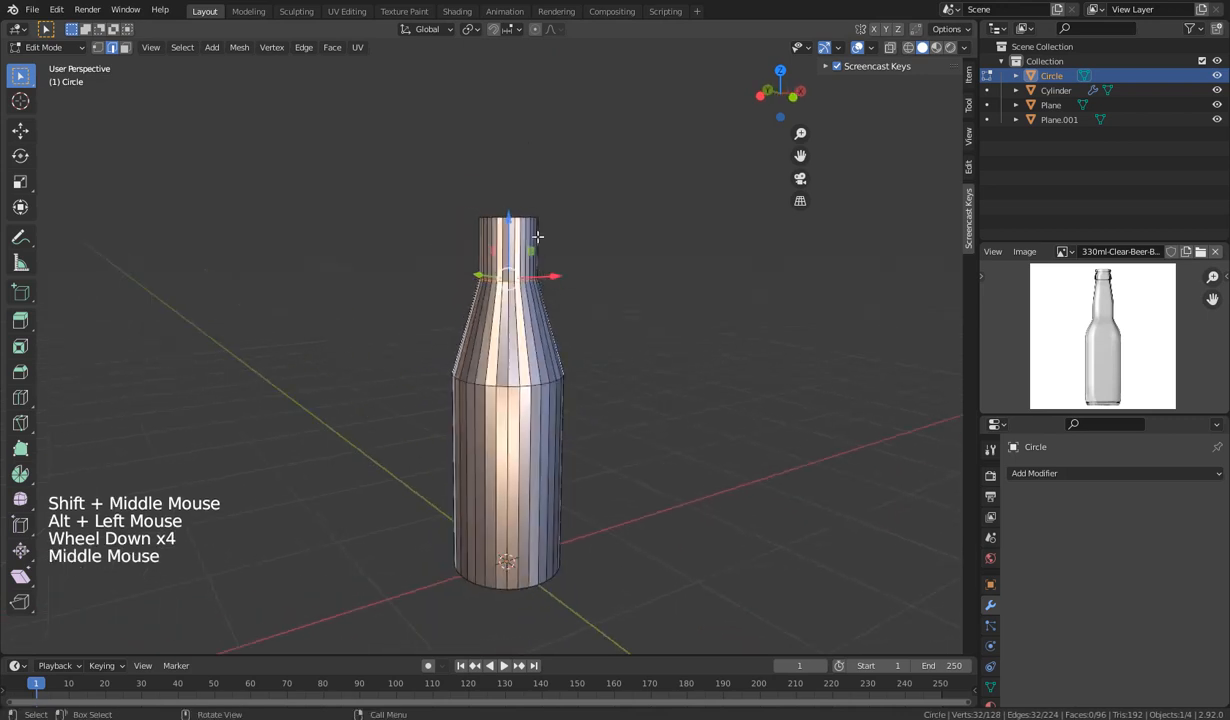
drag(510, 214, 529, 259)
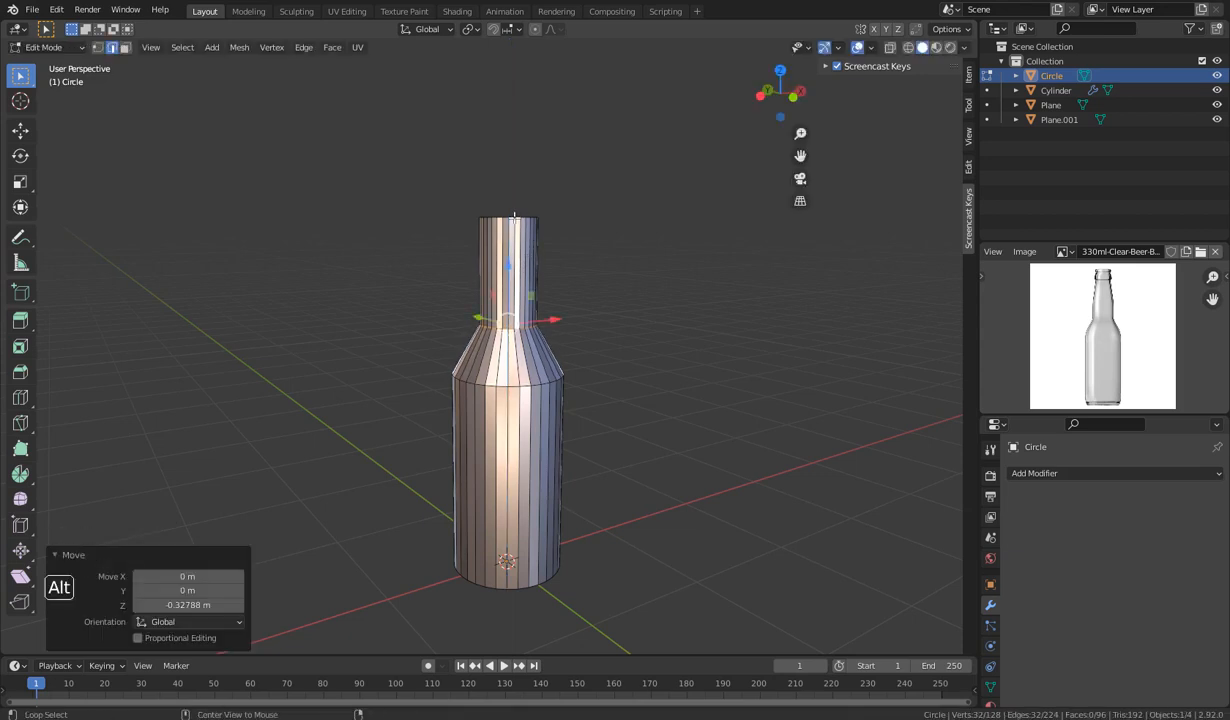
alt+click(514, 216)
drag(507, 154, 513, 213)
Select the edge loop at the neck's base and scale it up to about 1.151.
middle_drag(607, 412, 572, 411)
scroll(572, 411, up, 2)
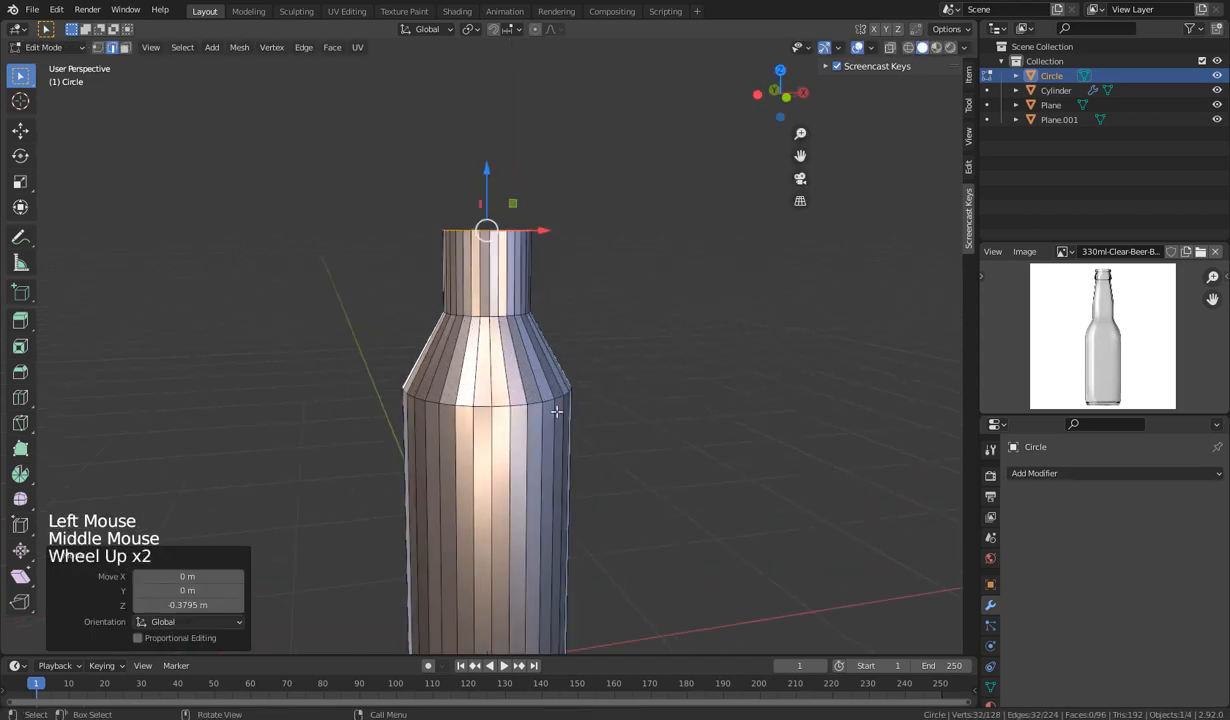
alt+click(478, 314)
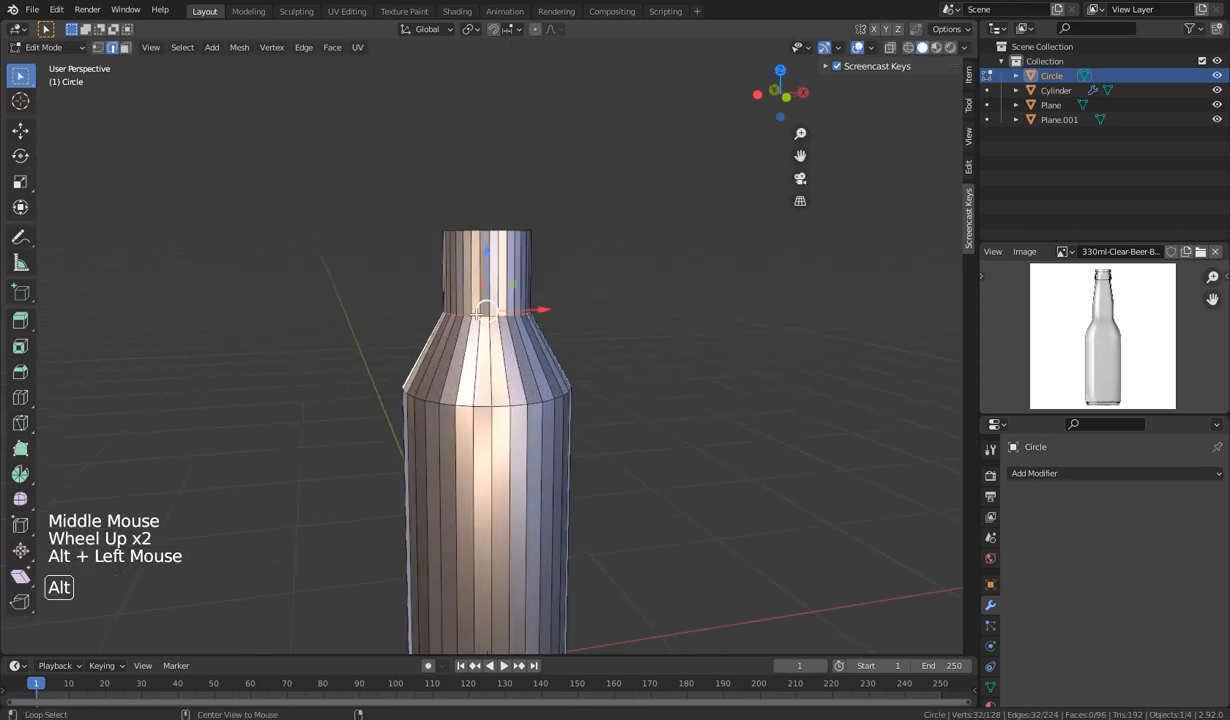
key(s)
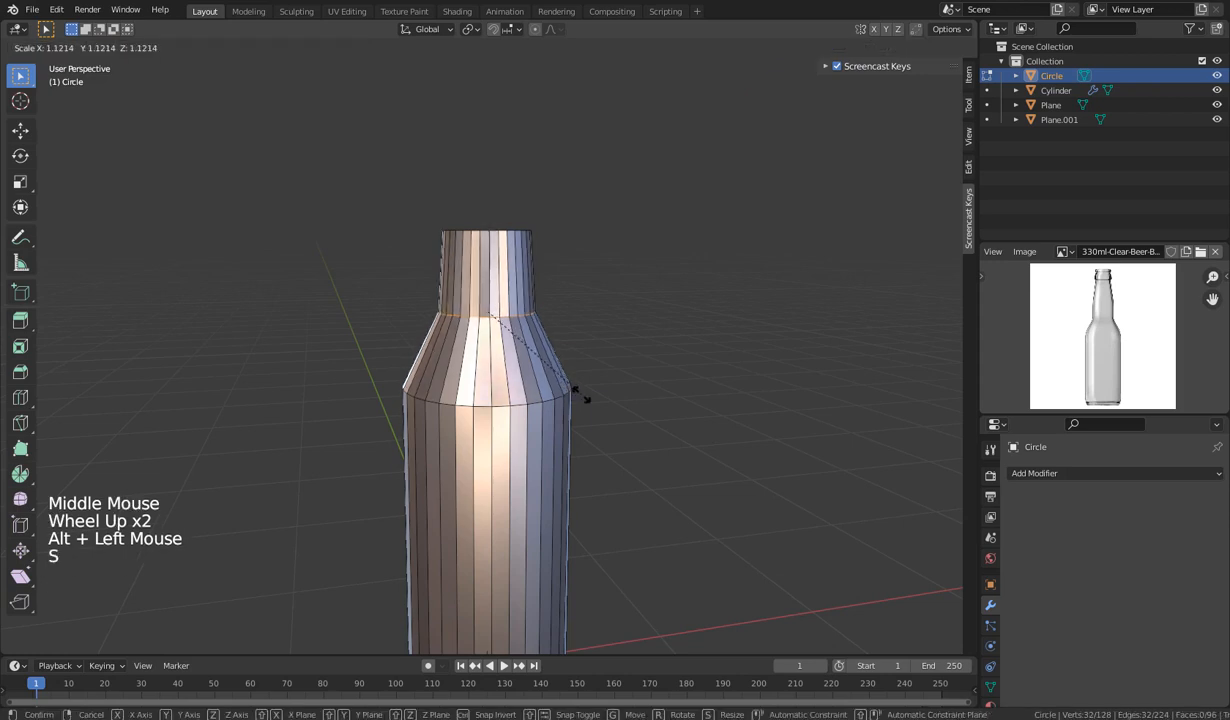
click(585, 395)
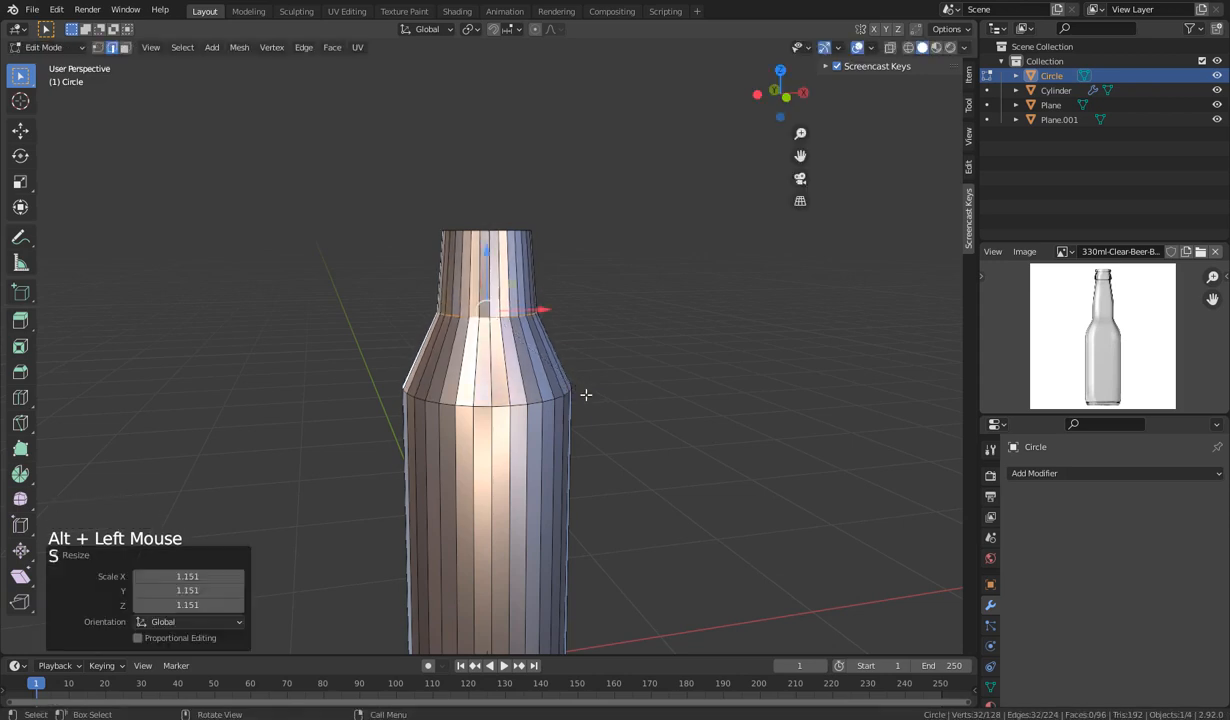
Select the neck's top edge loop and extrude it along Z by about 0.54 m to lengthen the neck.
alt+click(500, 233)
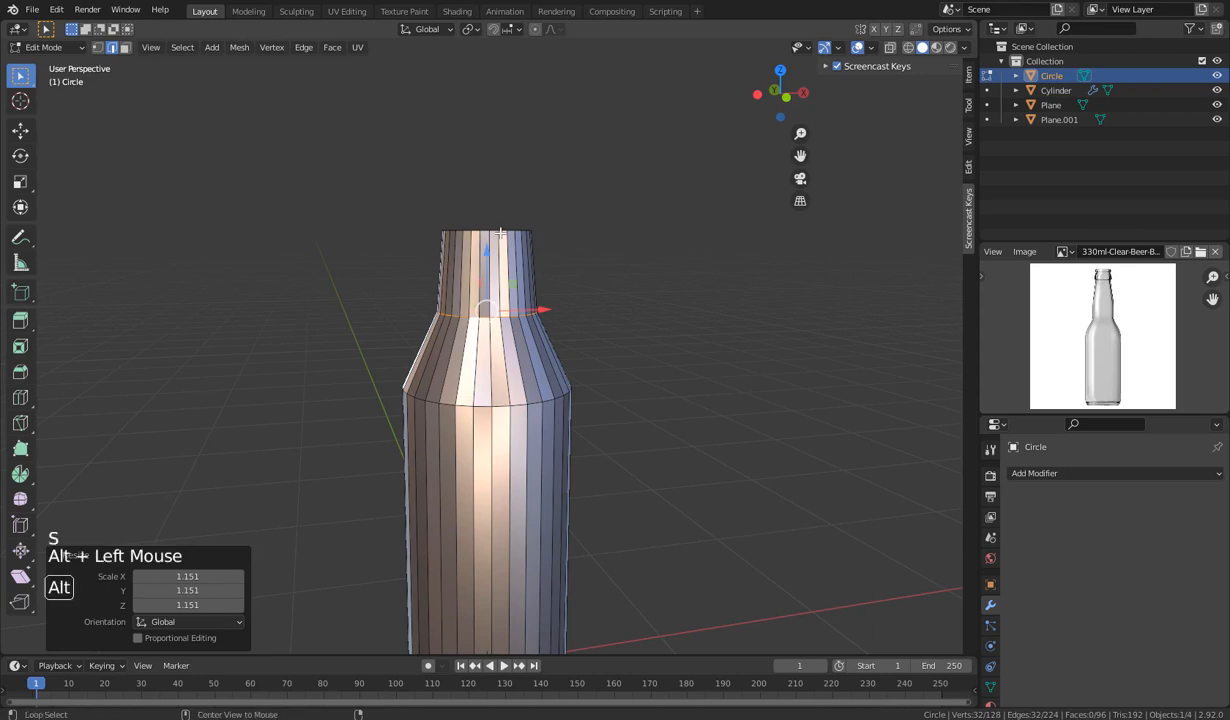
alt+click(503, 233)
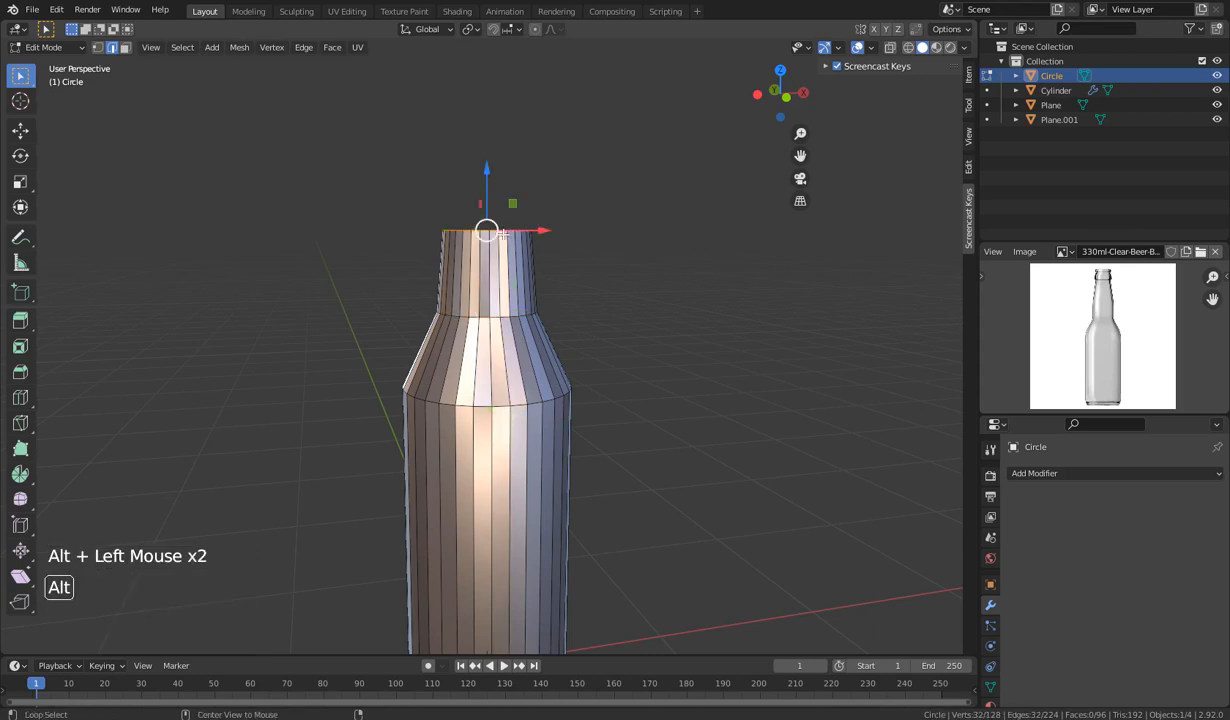
alt+click(479, 234)
scroll(573, 385, down, 3)
middle_drag(601, 387, 534, 401)
middle_drag(512, 257, 560, 470)
scroll(566, 480, up, 3)
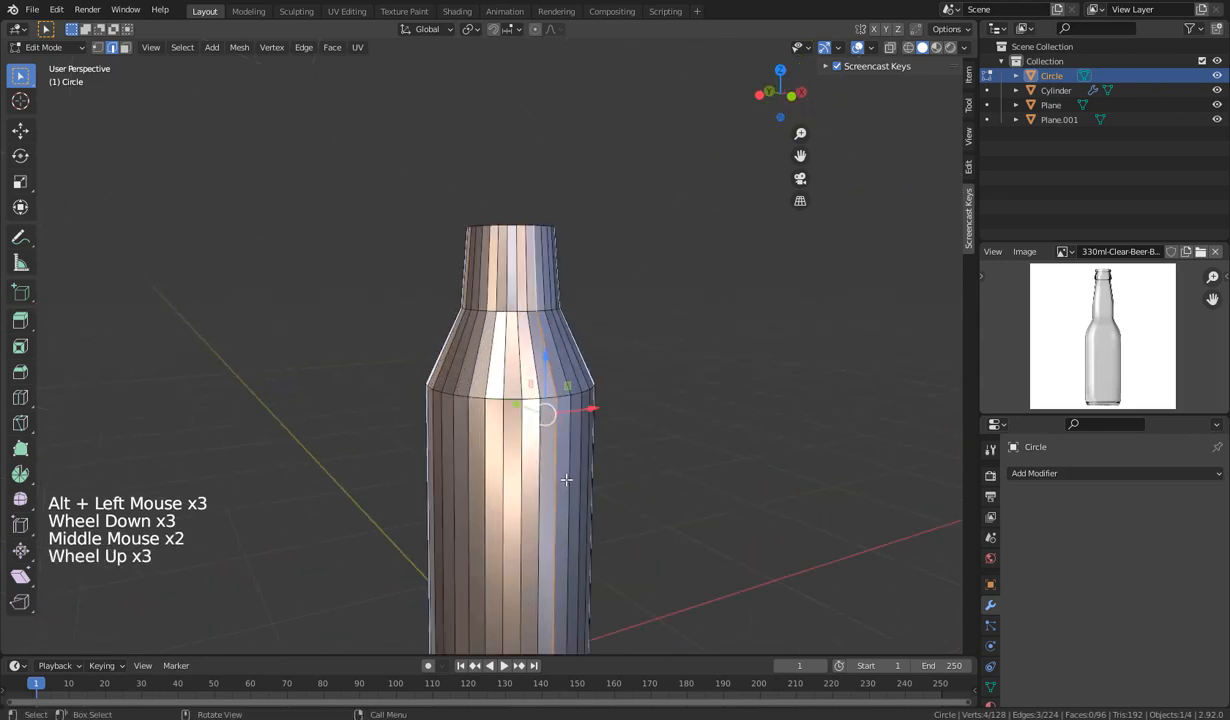
click(578, 267)
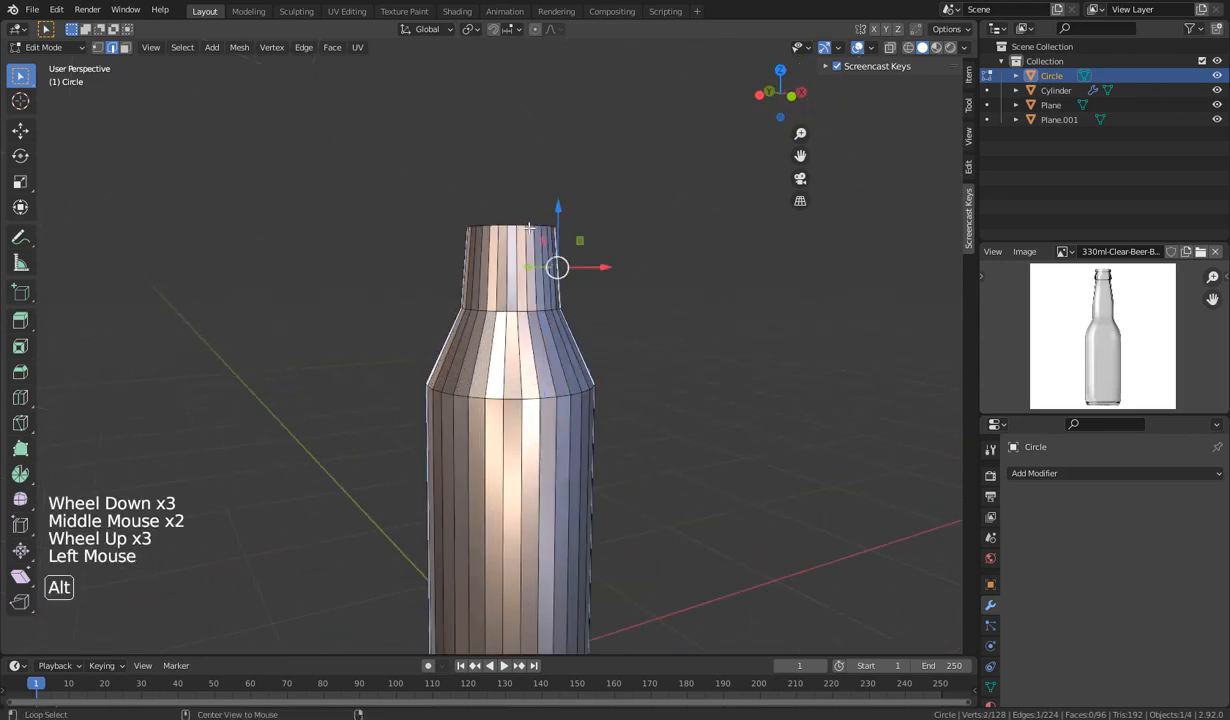
alt+click(528, 225)
middle_drag(549, 239, 490, 319)
scroll(555, 294, down, 3)
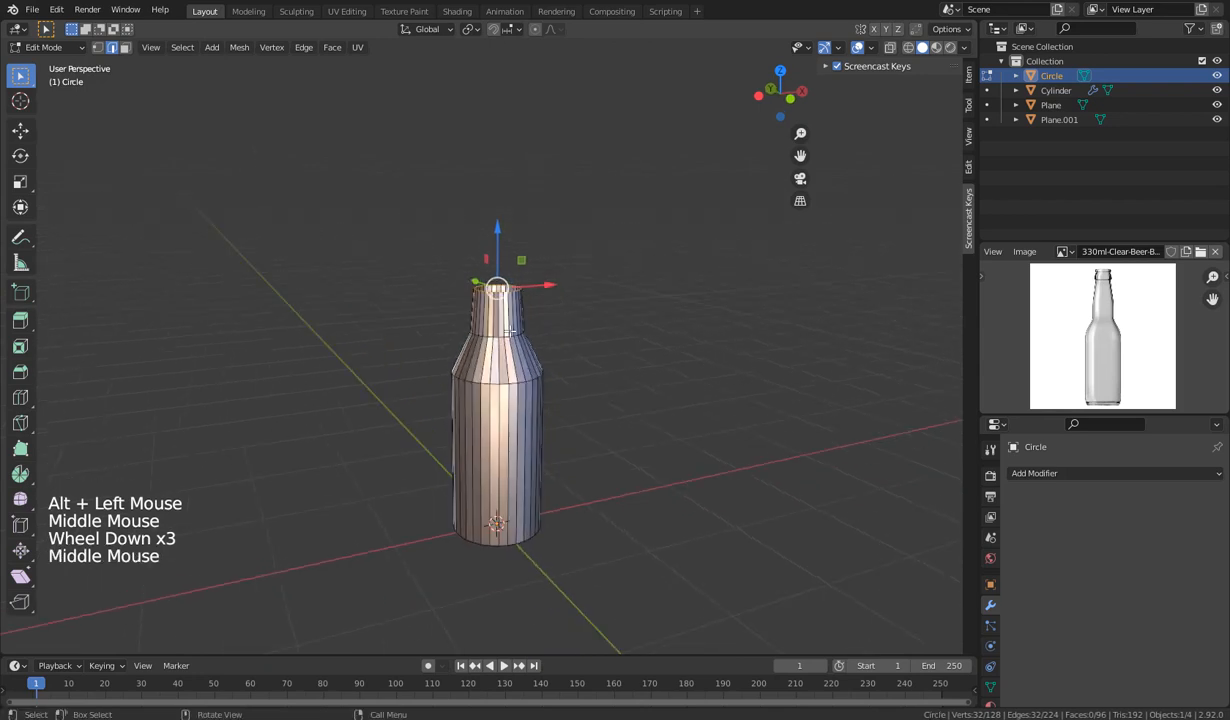
key(e)
key(z)
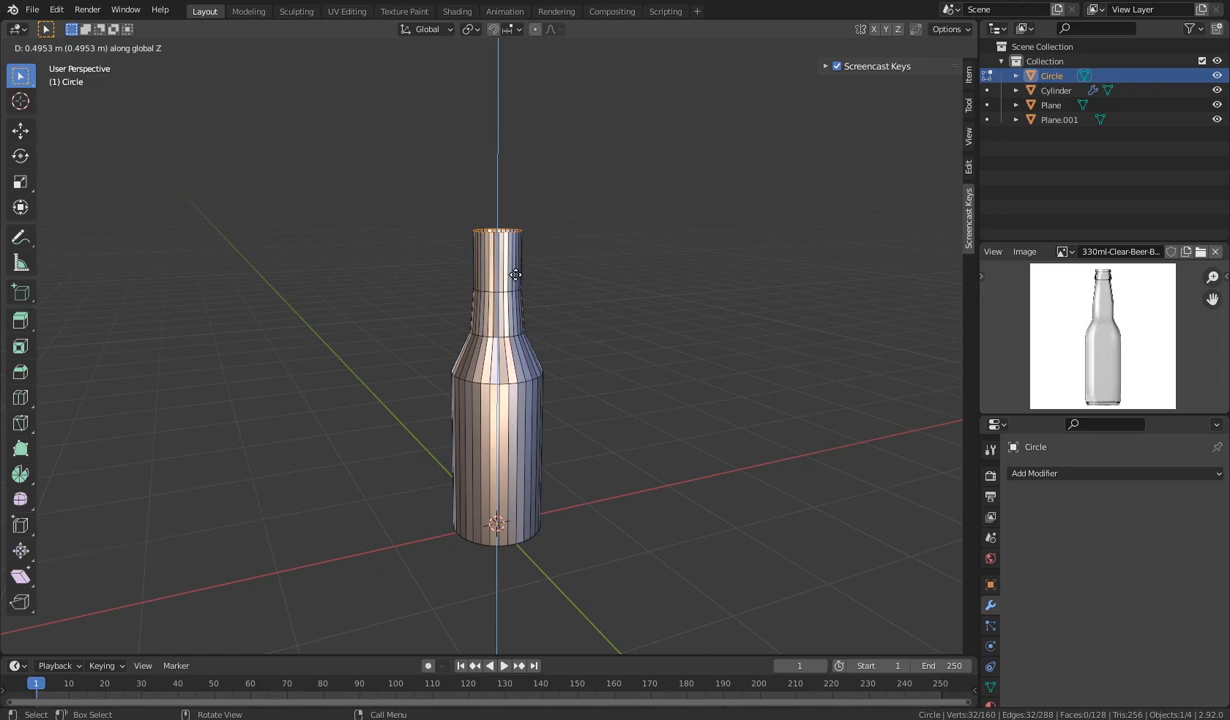
click(521, 345)
Scale the neck's top edge loop down to about 0.555 to taper the neck.
middle_drag(521, 345, 535, 357)
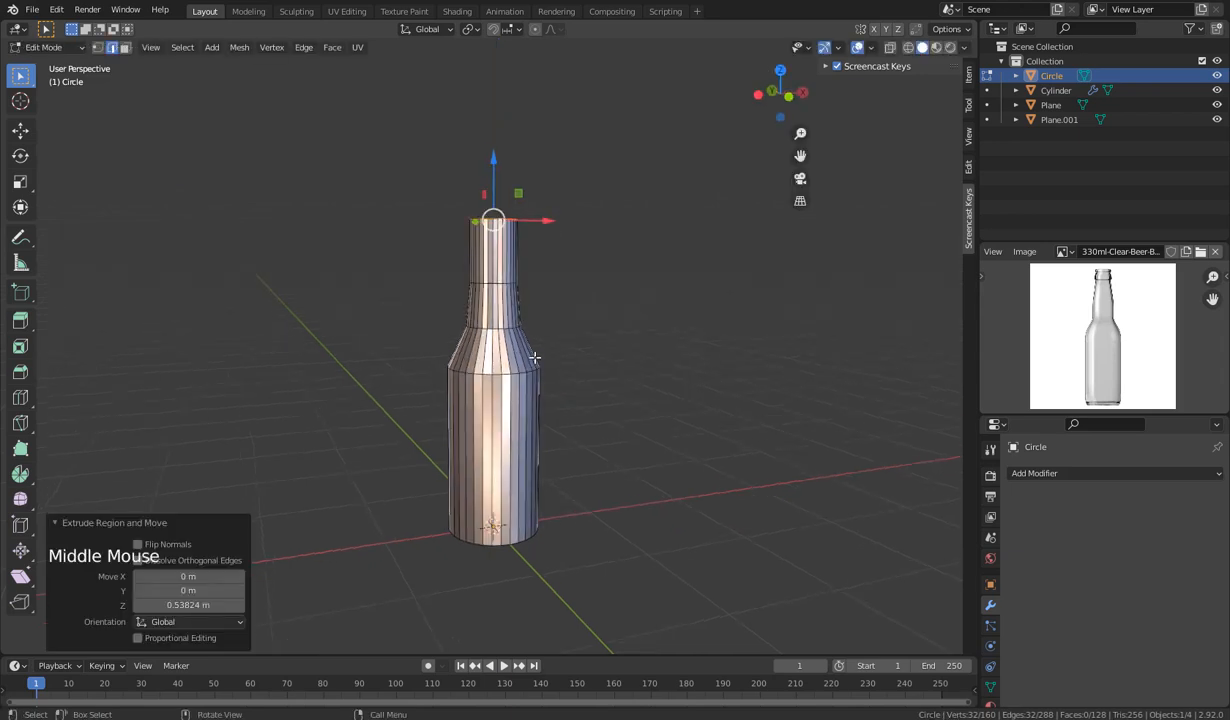
key(s)
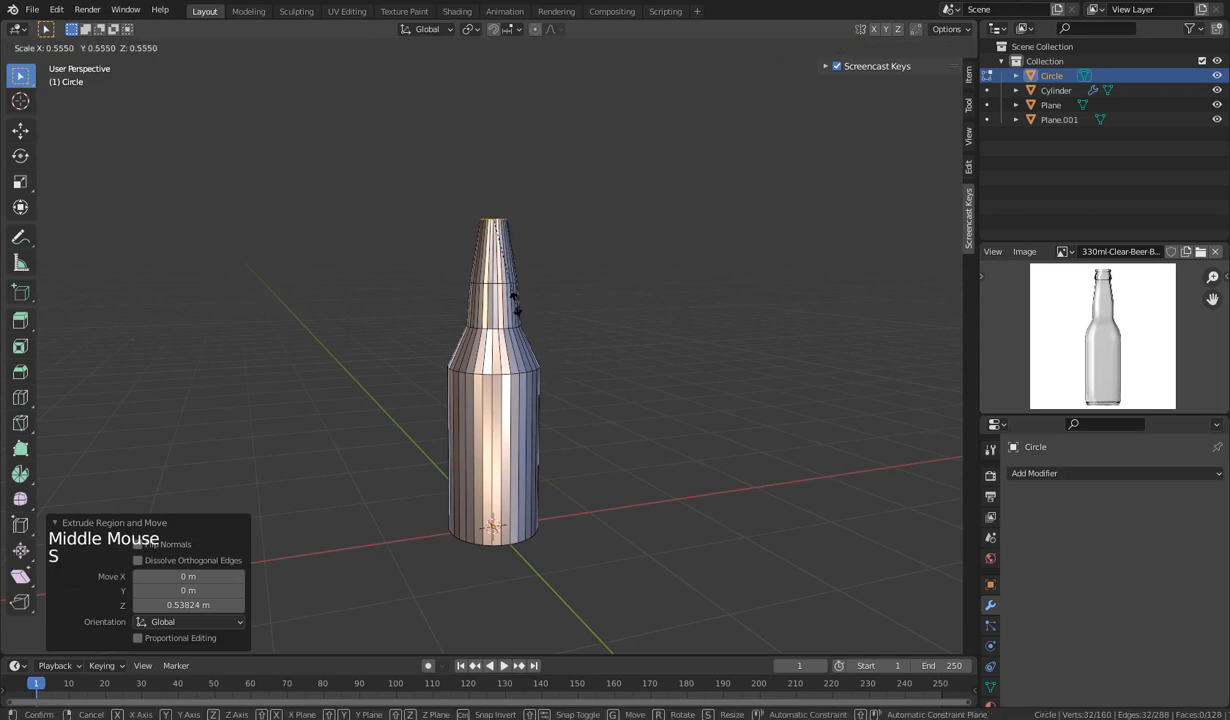
click(516, 330)
Examine the bottle's mouth and lip in the reference image and the top of the modelled neck up close.
middle_drag(530, 345, 805, 387)
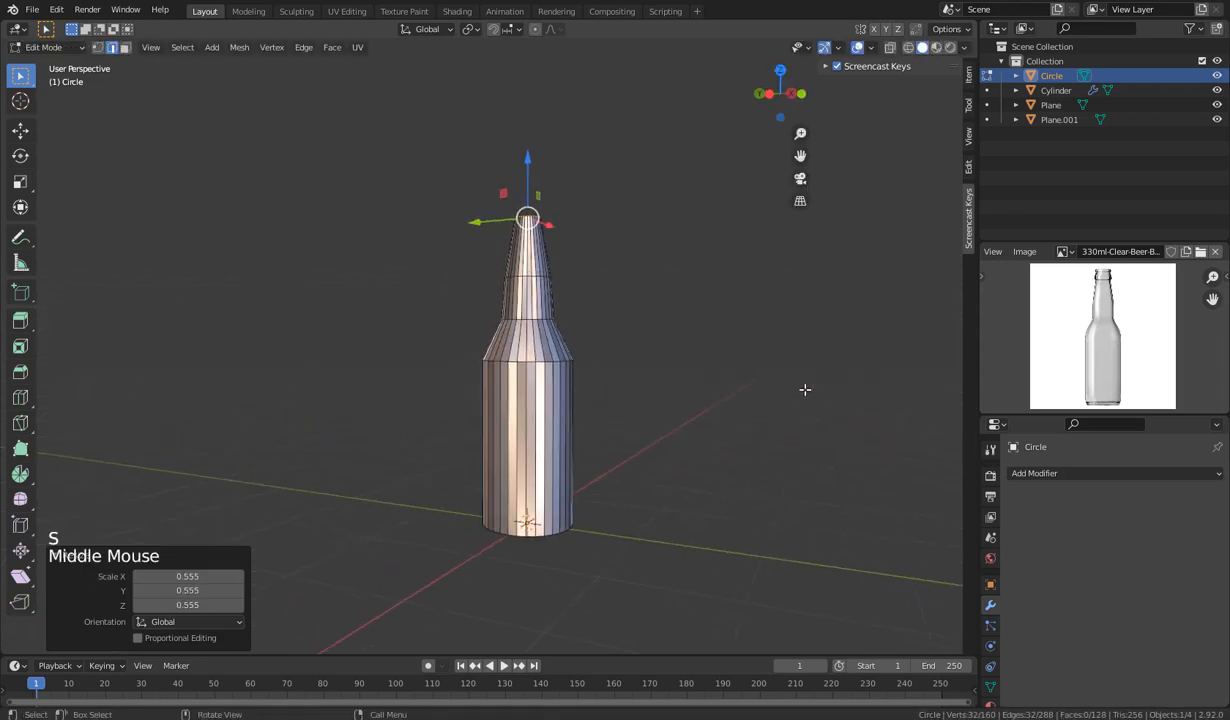
shift+middle_drag(531, 316, 519, 504)
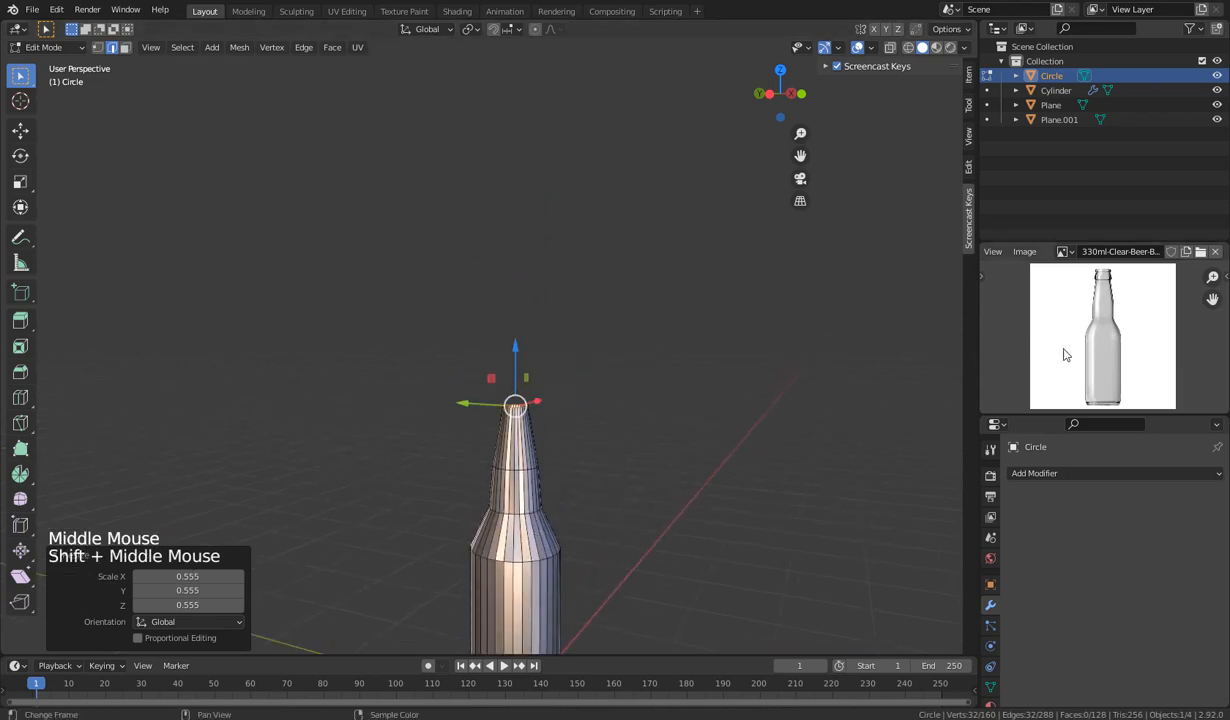
scroll(1094, 330, up, 4)
middle_drag(1094, 330, 1112, 254)
middle_drag(1088, 330, 1159, 356)
scroll(1091, 346, down, 8)
scroll(1089, 344, up, 4)
scroll(1080, 346, up, 5)
scroll(1129, 346, up, 1)
scroll(367, 455, up, 4)
shift+middle_drag(517, 536, 783, 393)
scroll(601, 410, up, 3)
scroll(539, 368, down, 1)
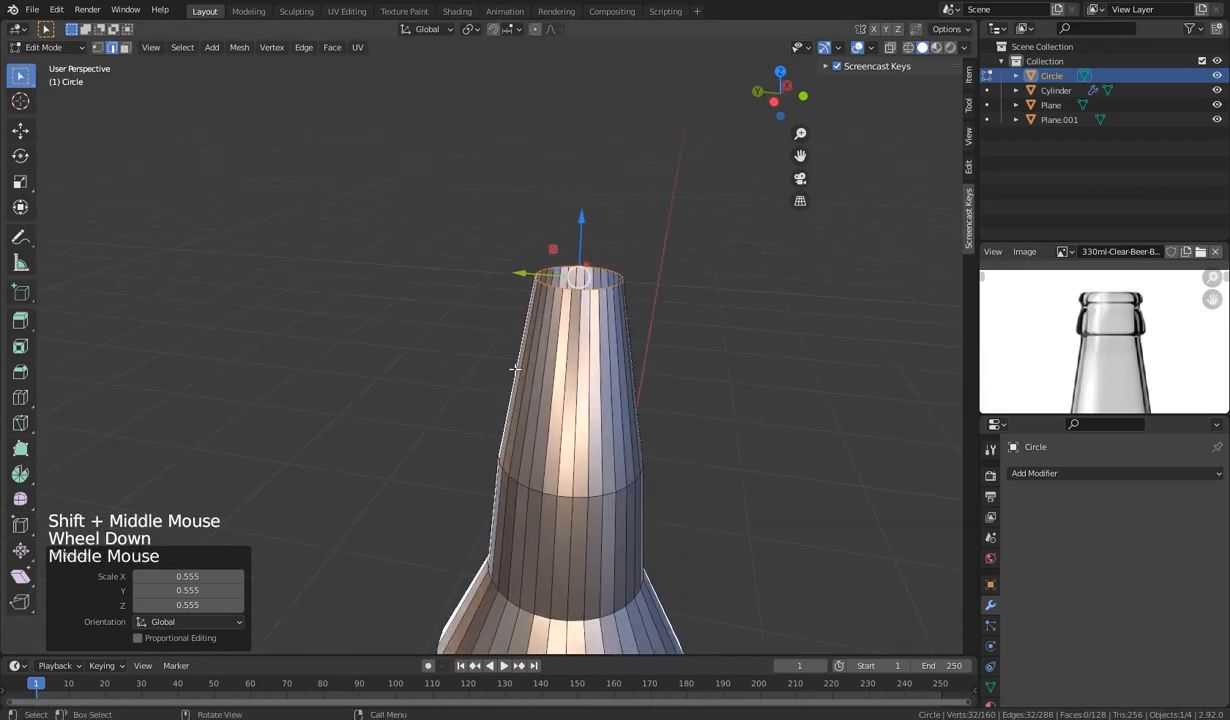
Extrude the neck's top edge loop in place and scale it up to about 1.165 to form a collar ledge.
mouse_move(513, 365)
middle_down()
mouse_move(505, 349)
mouse_move(520, 372)
middle_up()
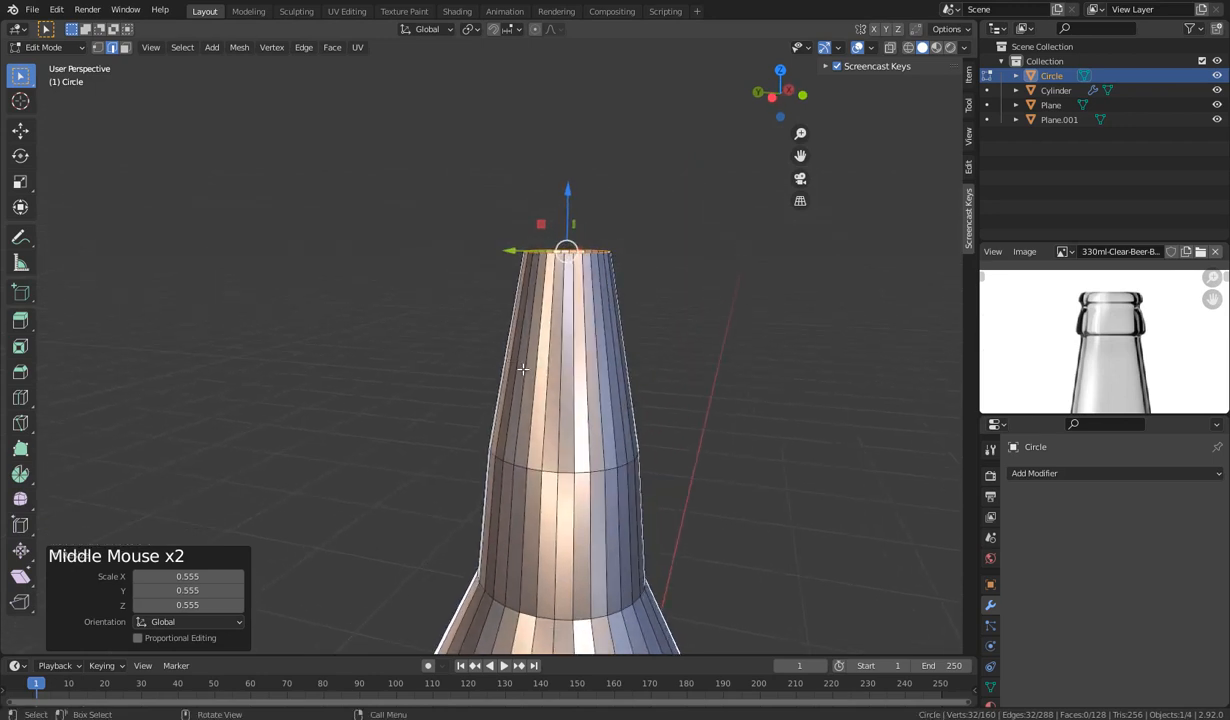
key(e)
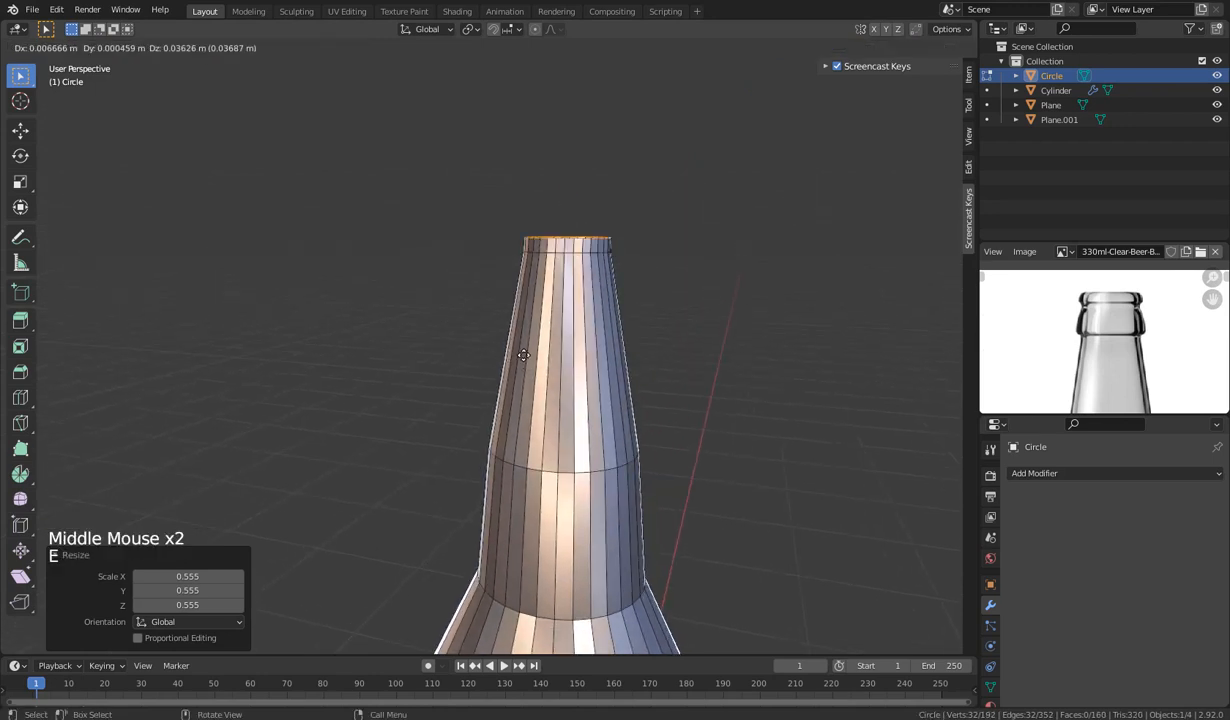
right_click(523, 355)
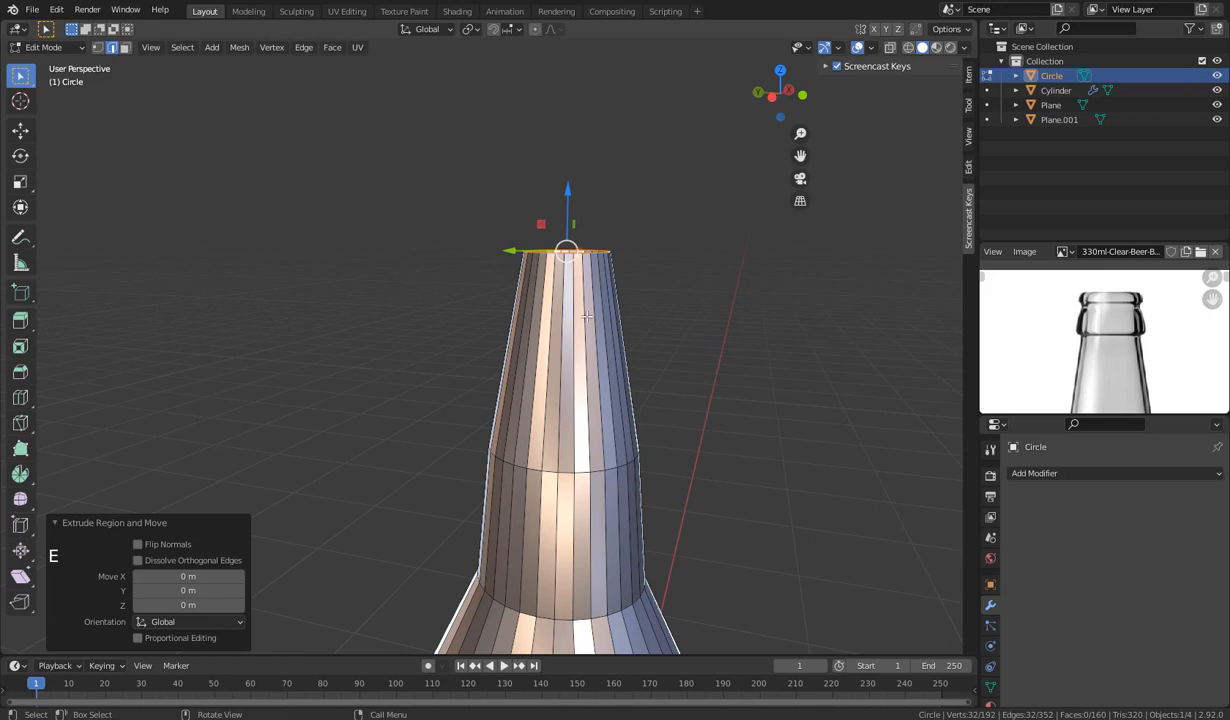
key(s)
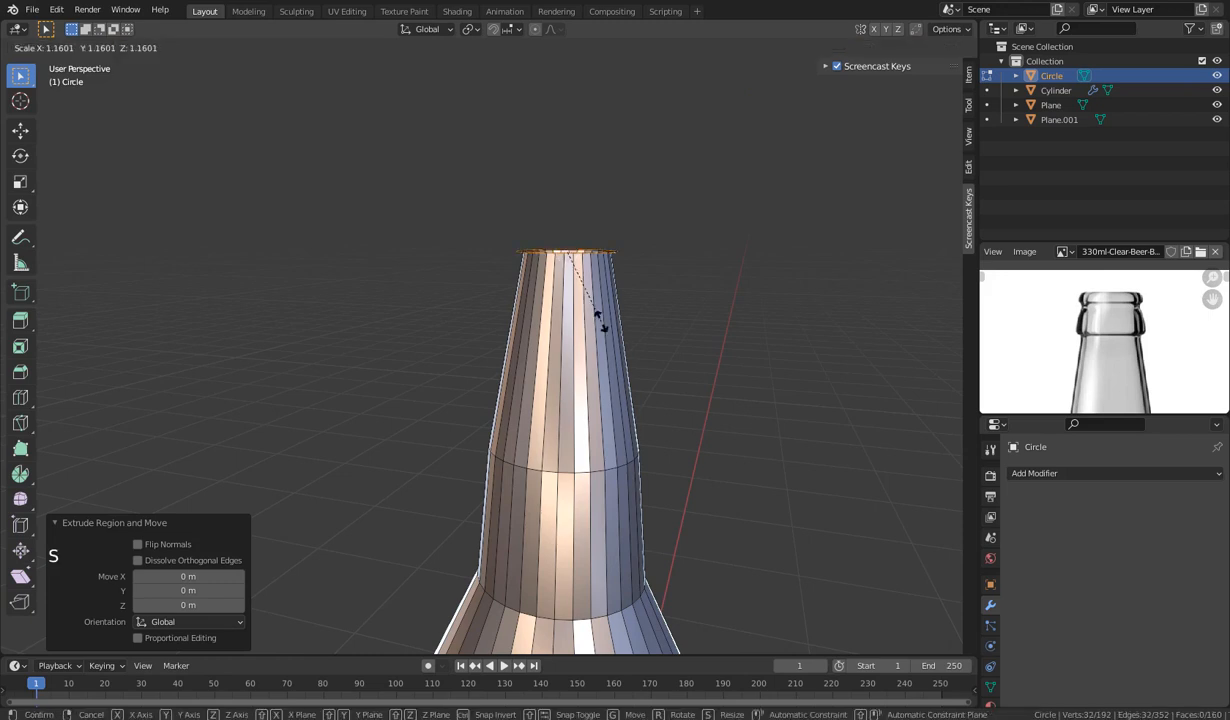
click(604, 328)
Extrude the collar's edge loop up along Z by about 0.103 m and scale its top down to about 0.72.
middle_drag(604, 328, 621, 339)
key(e)
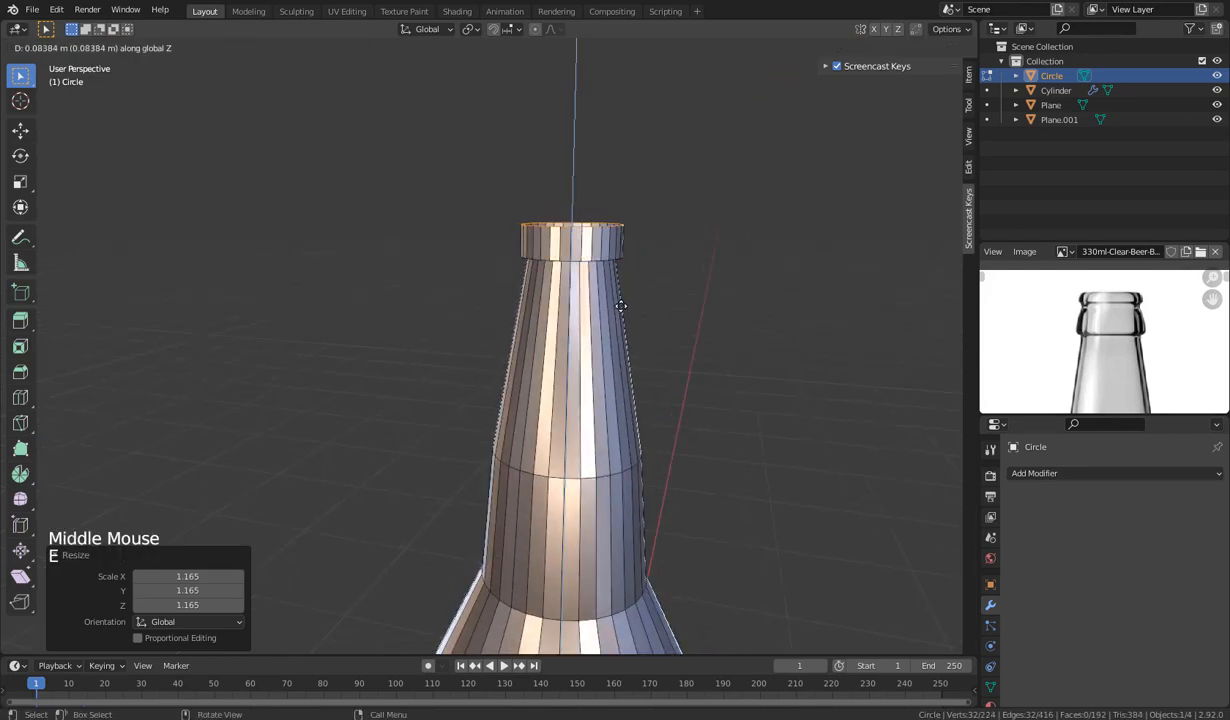
click(622, 310)
key(s)
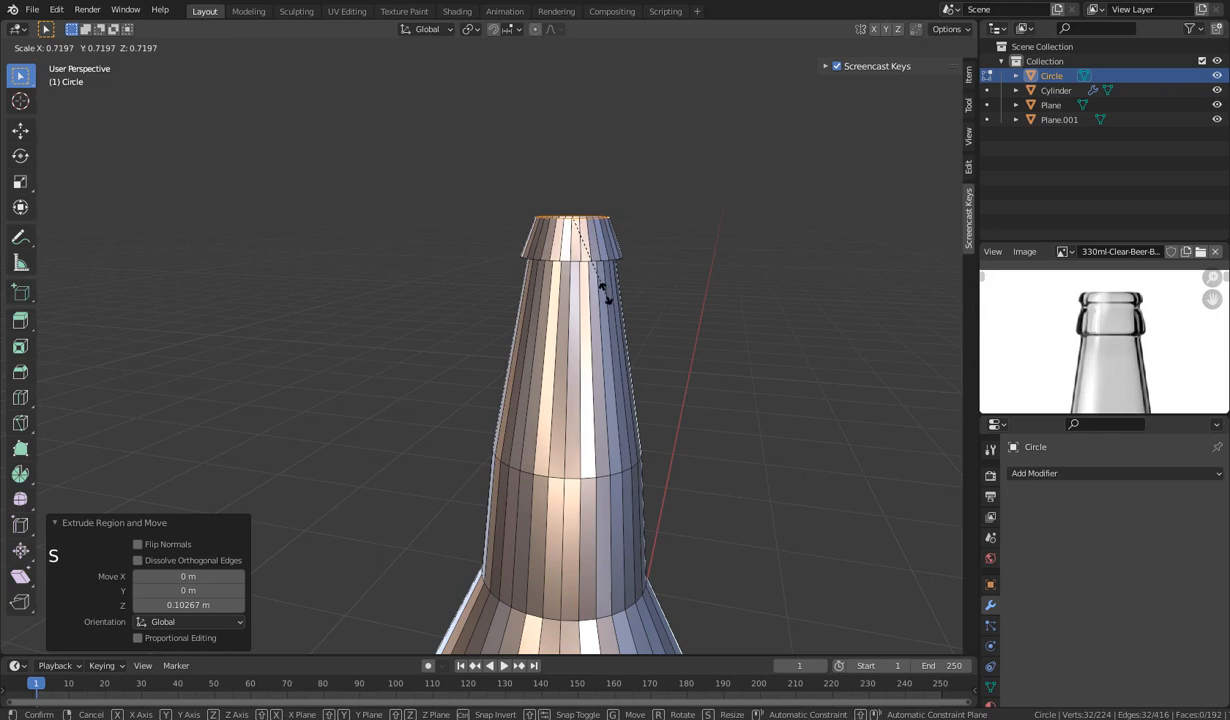
click(604, 296)
Check the collar in the reference image and extrude the top edge loop up along Z by about 0.0075 m.
scroll(1040, 360, up, 3)
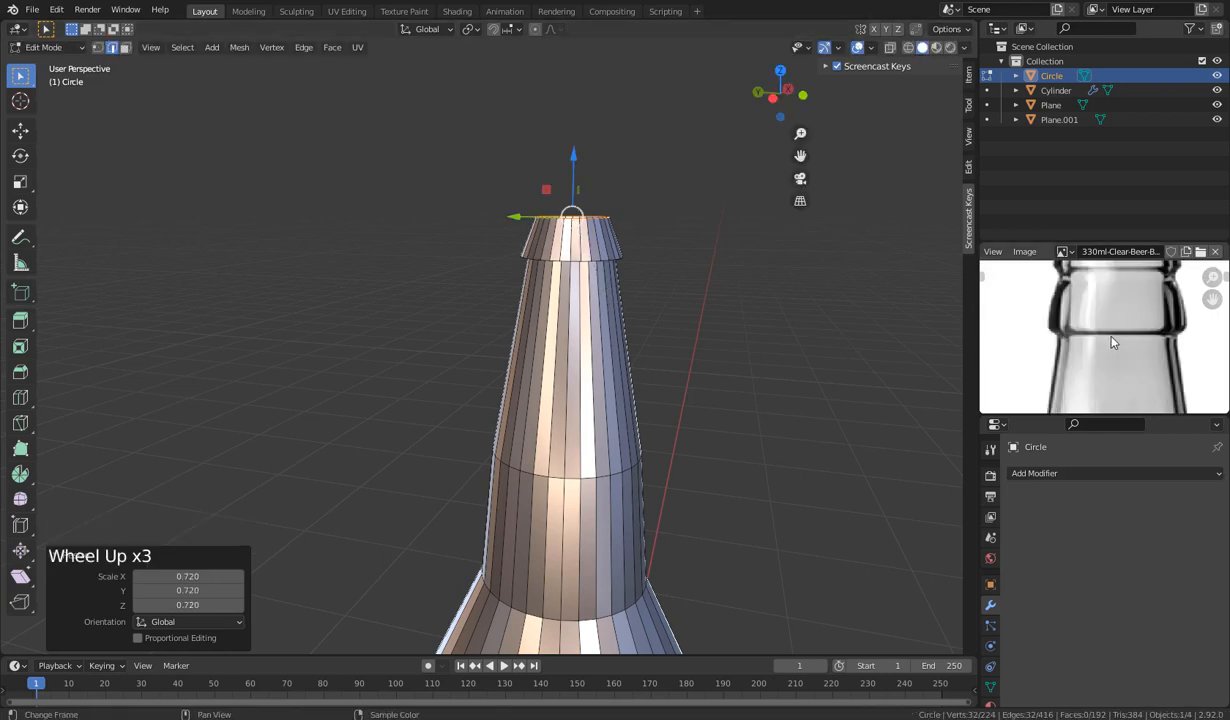
middle_drag(1065, 340, 1104, 365)
scroll(1061, 350, down, 2)
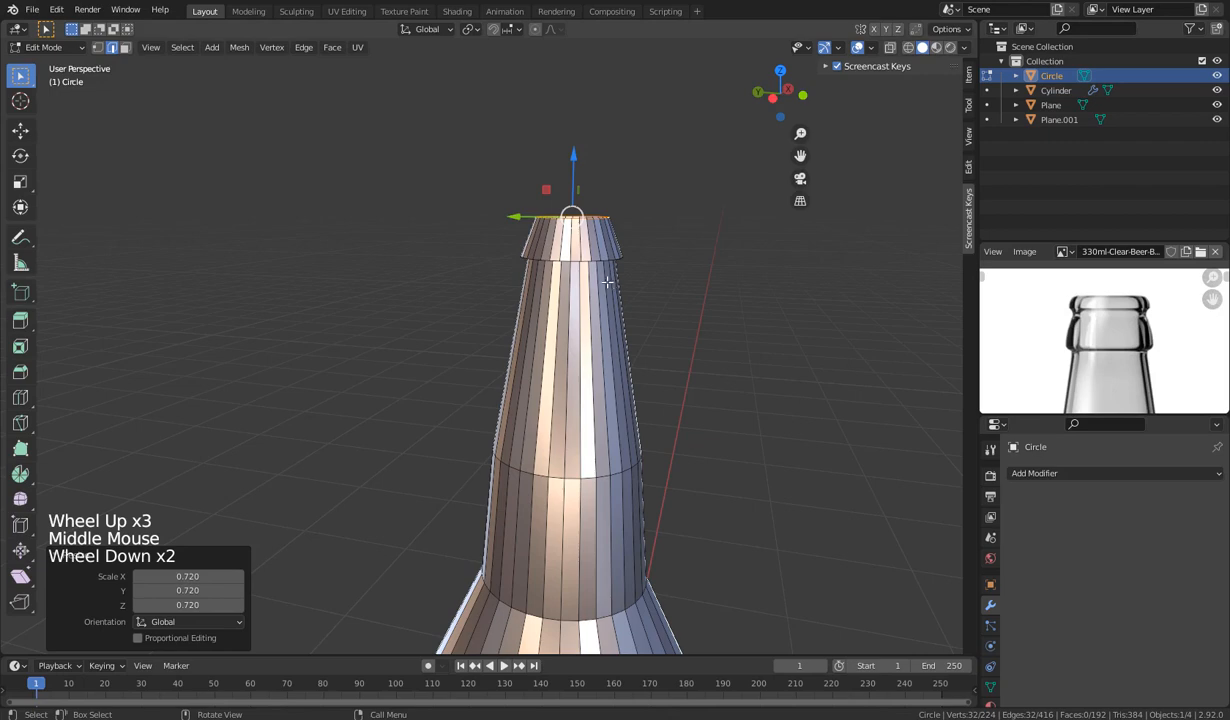
key(e)
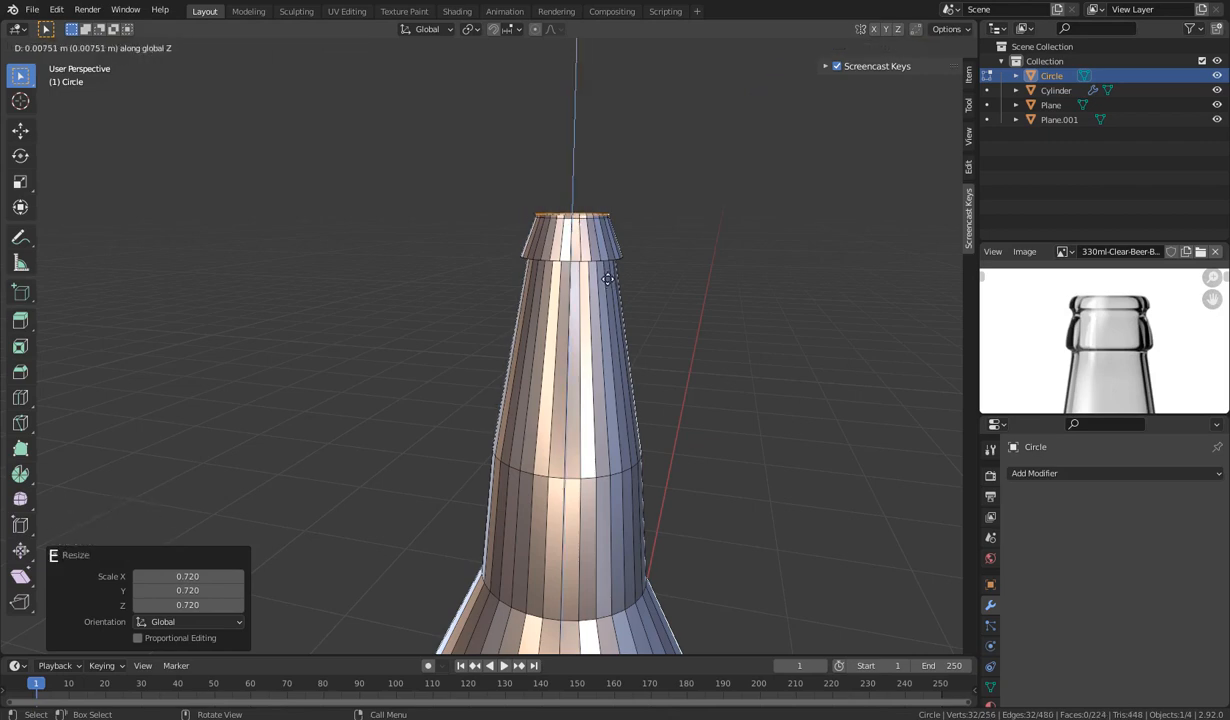
click(608, 279)
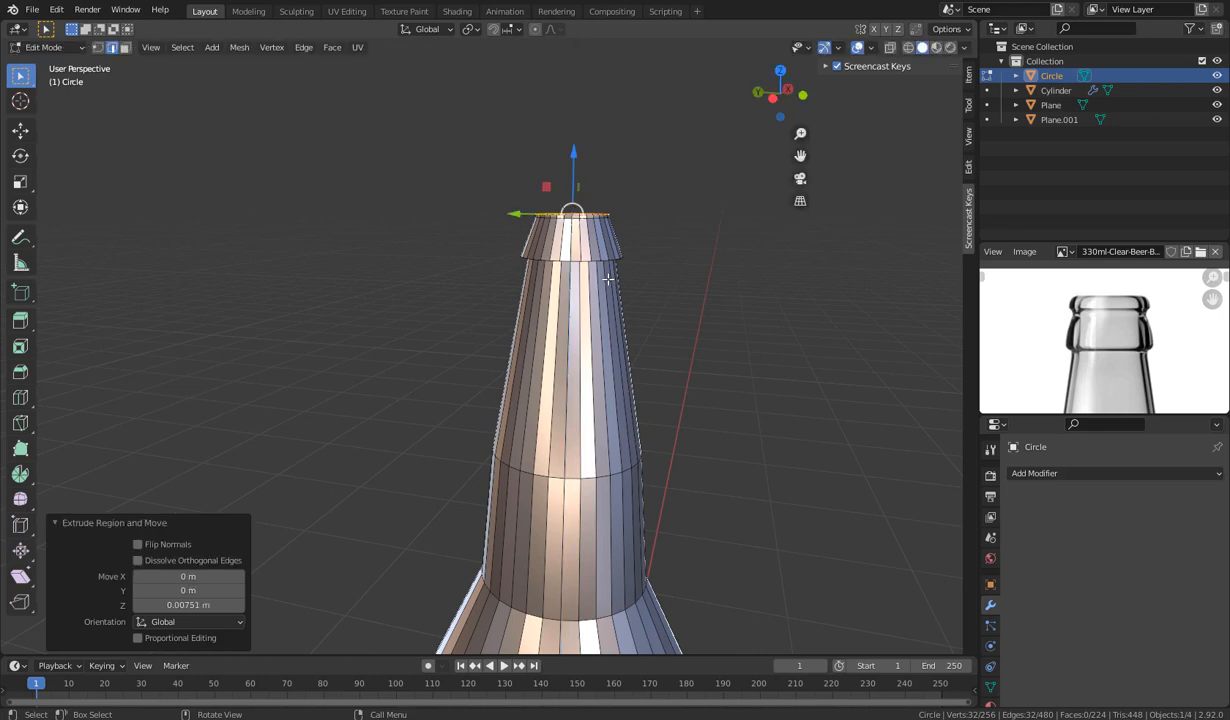
Extrude the top edge loop along Z by about 0.013 m and scale it up to about 1.128 to flare the lip.
key(e)
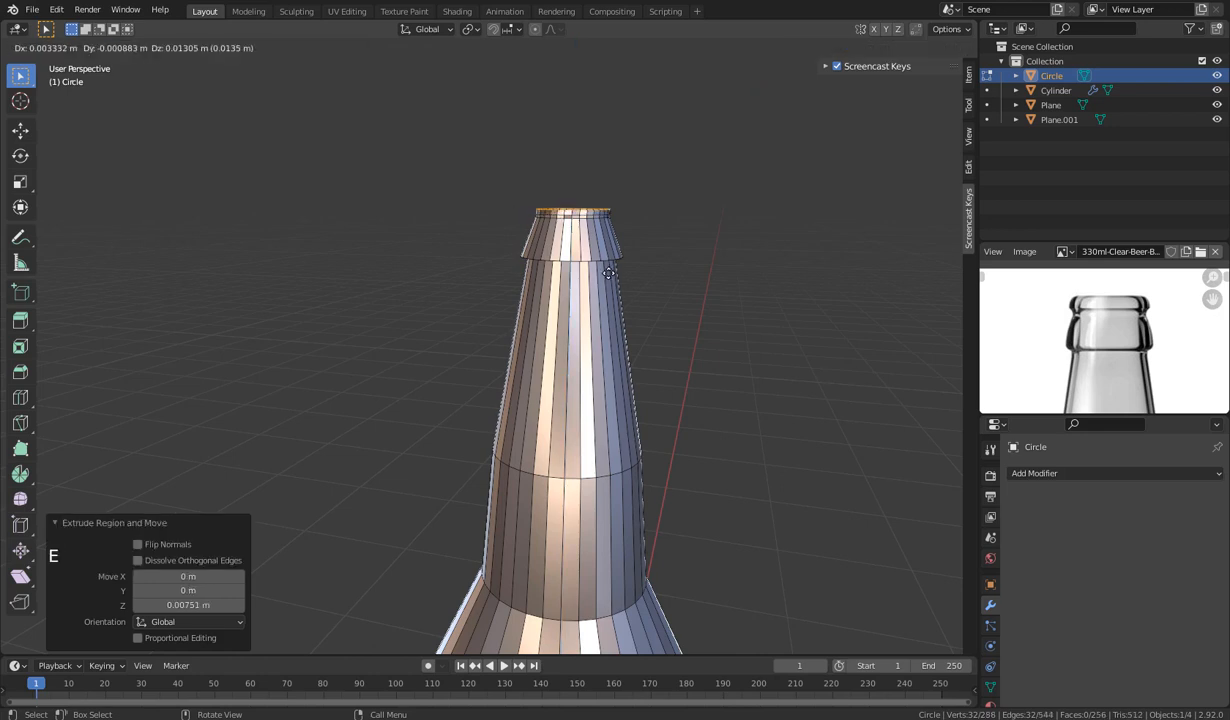
key(z)
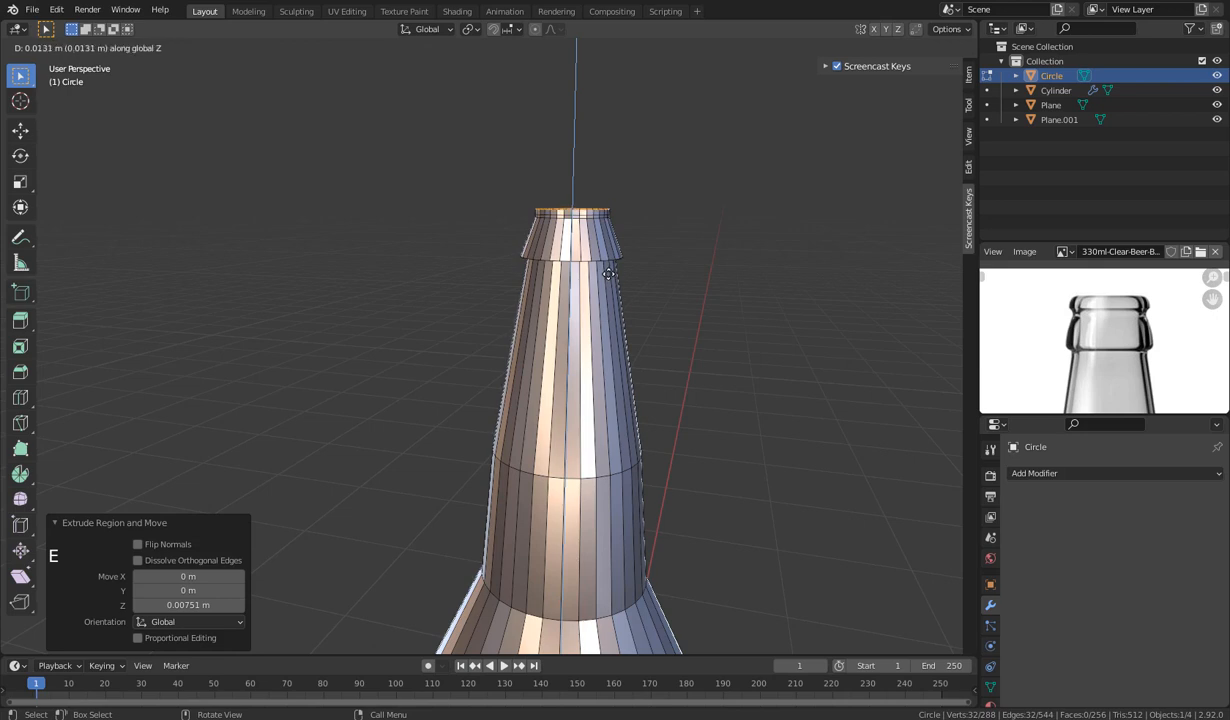
click(600, 272)
key(s)
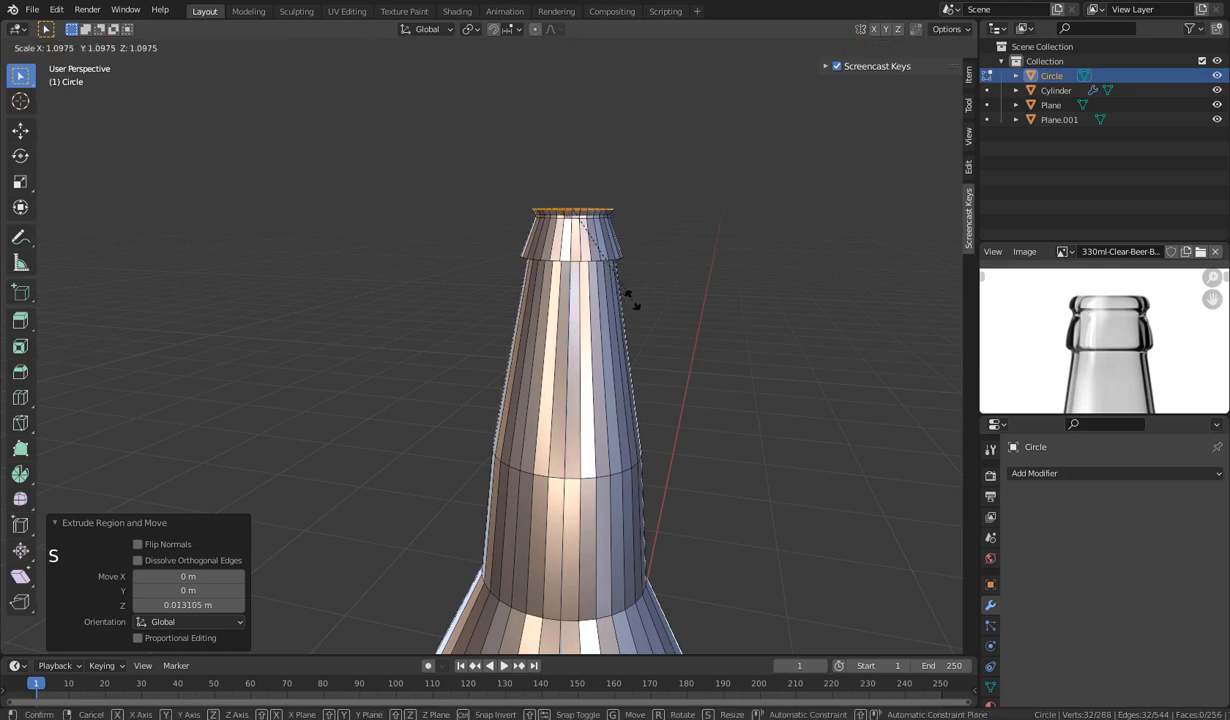
click(634, 302)
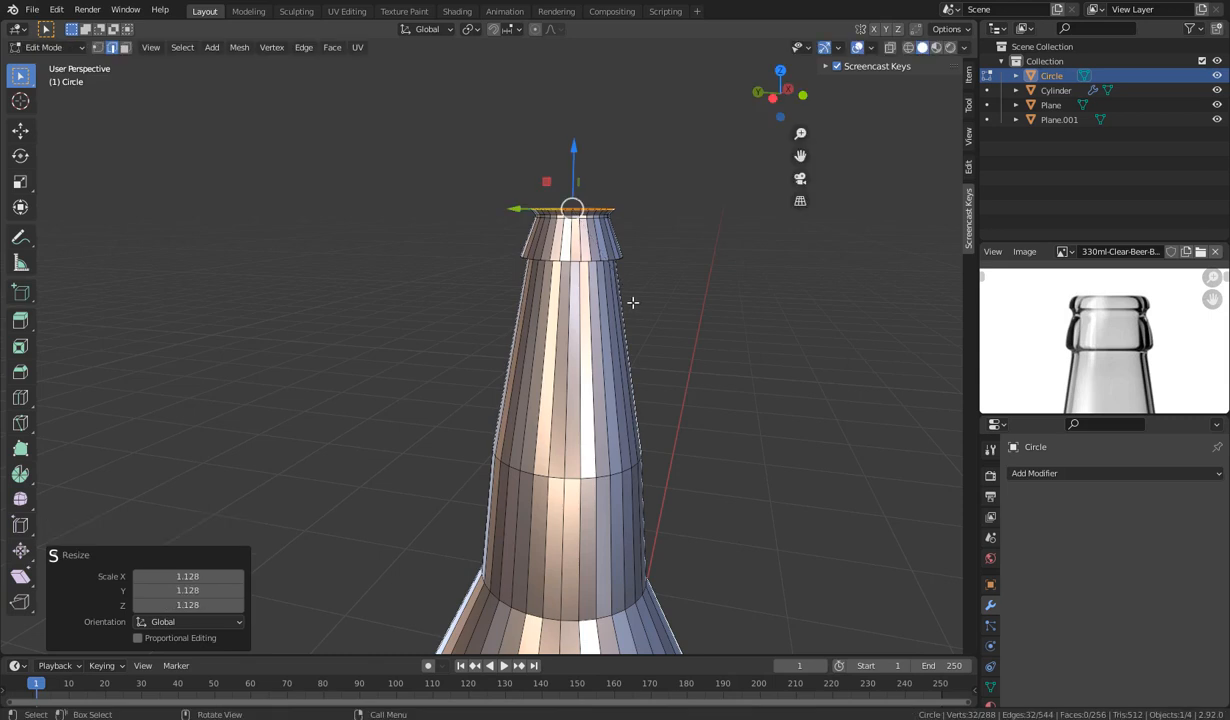
Extrude the lip's top edge loop up along Z by about 0.024 m.
key(e)
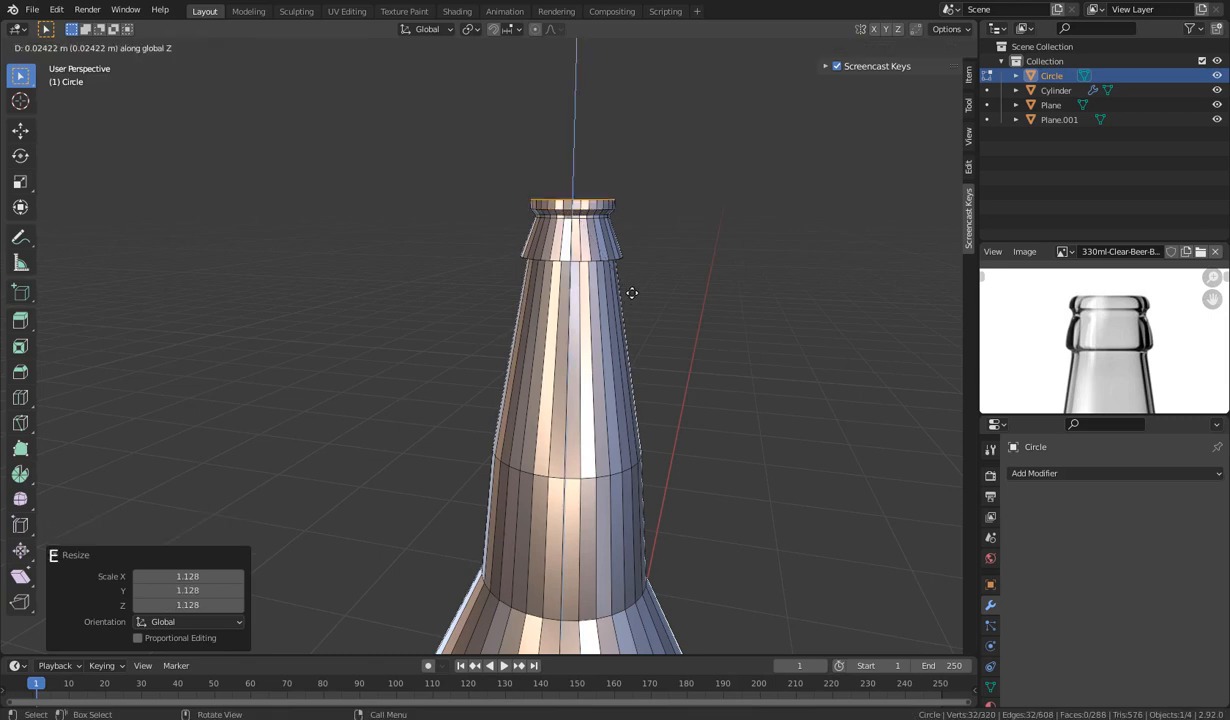
click(632, 292)
middle_drag(632, 292, 643, 348)
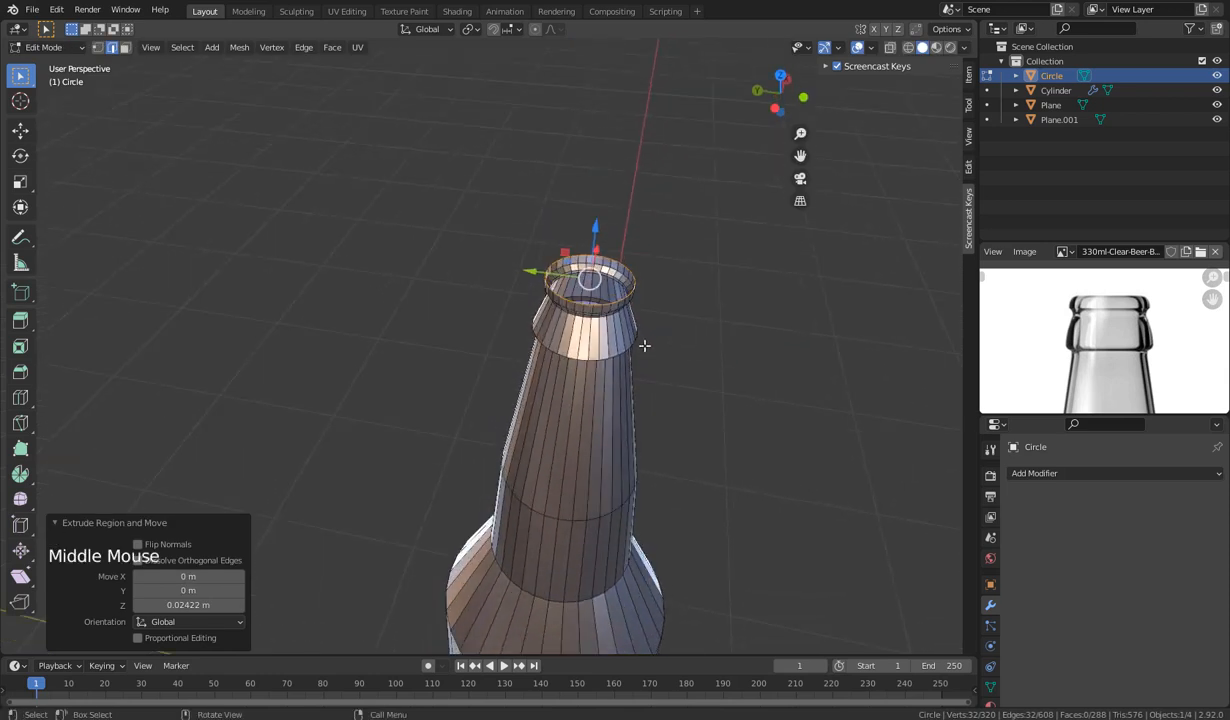
Extrude the mouth's top edge loop in place and scale it inward to about 0.851 to form the rim.
key(e)
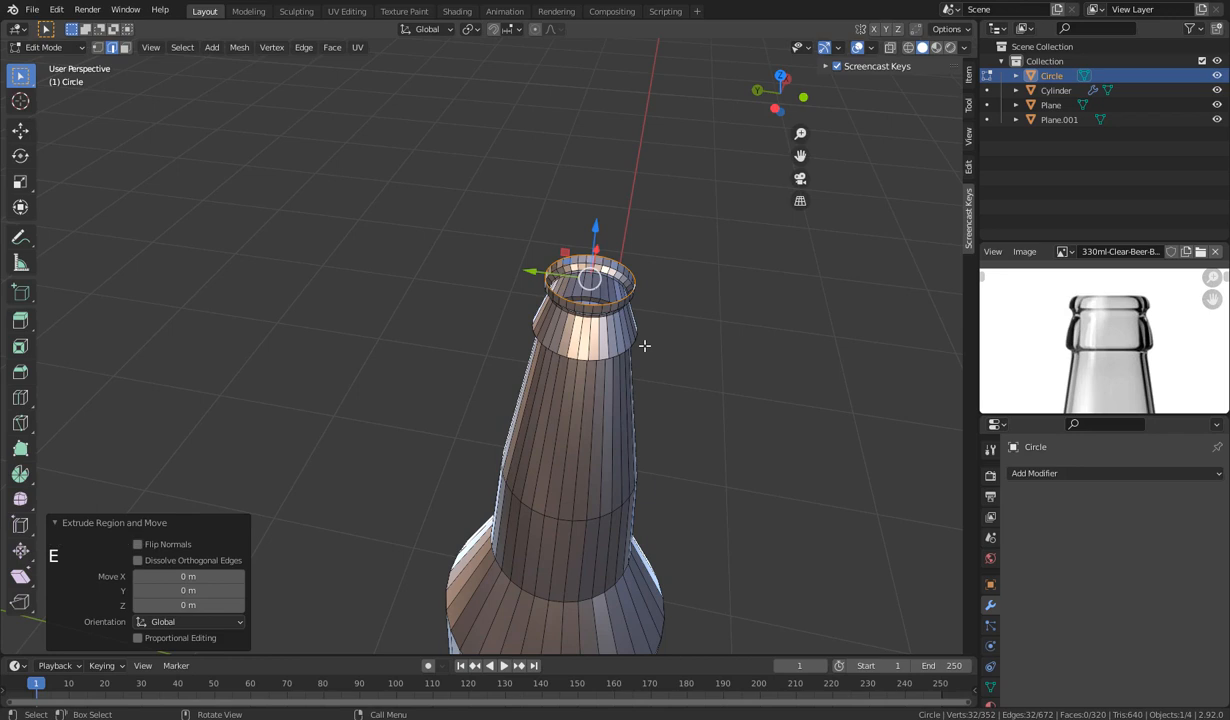
key(s)
click(637, 334)
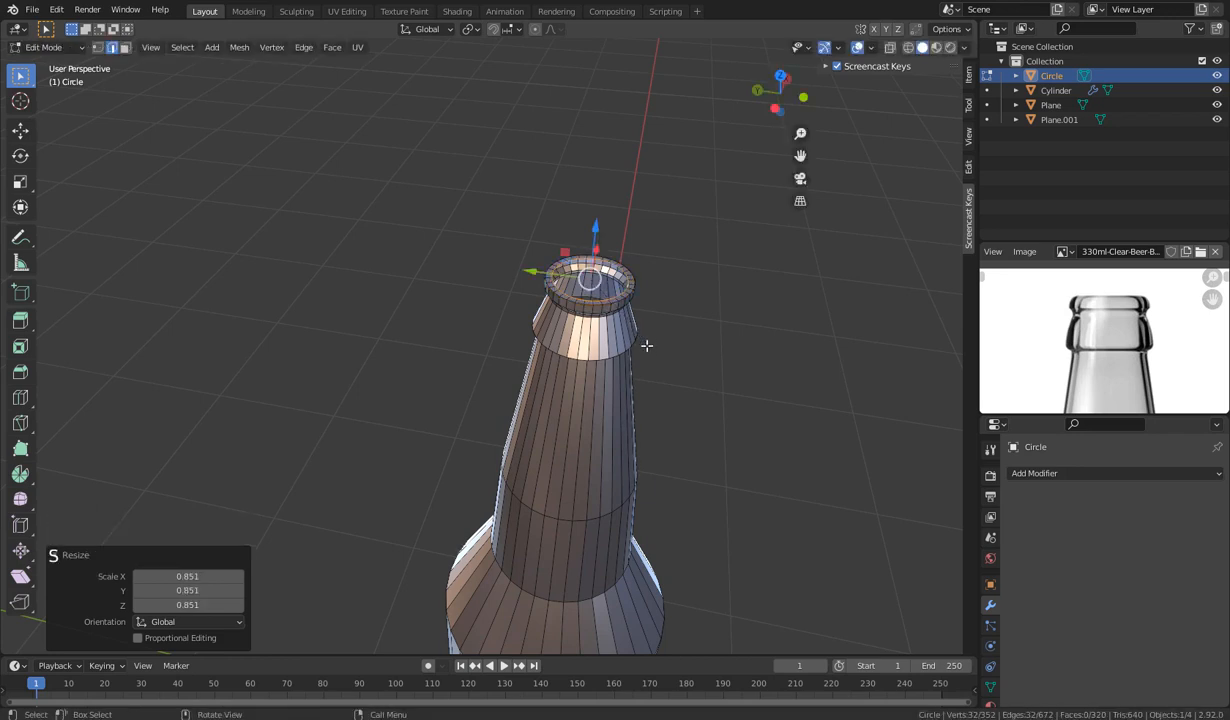
Extrude the rim's inner edge loop and move it about 0.019 m down along Z into the mouth.
key(e)
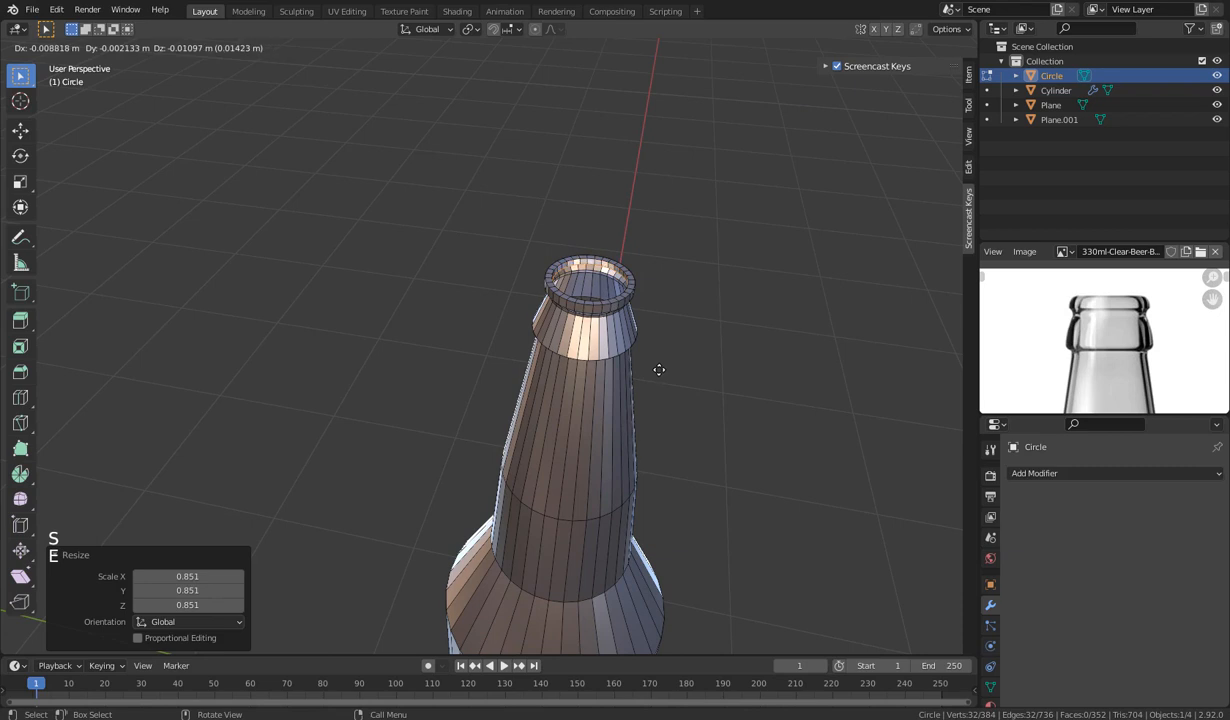
right_click(659, 370)
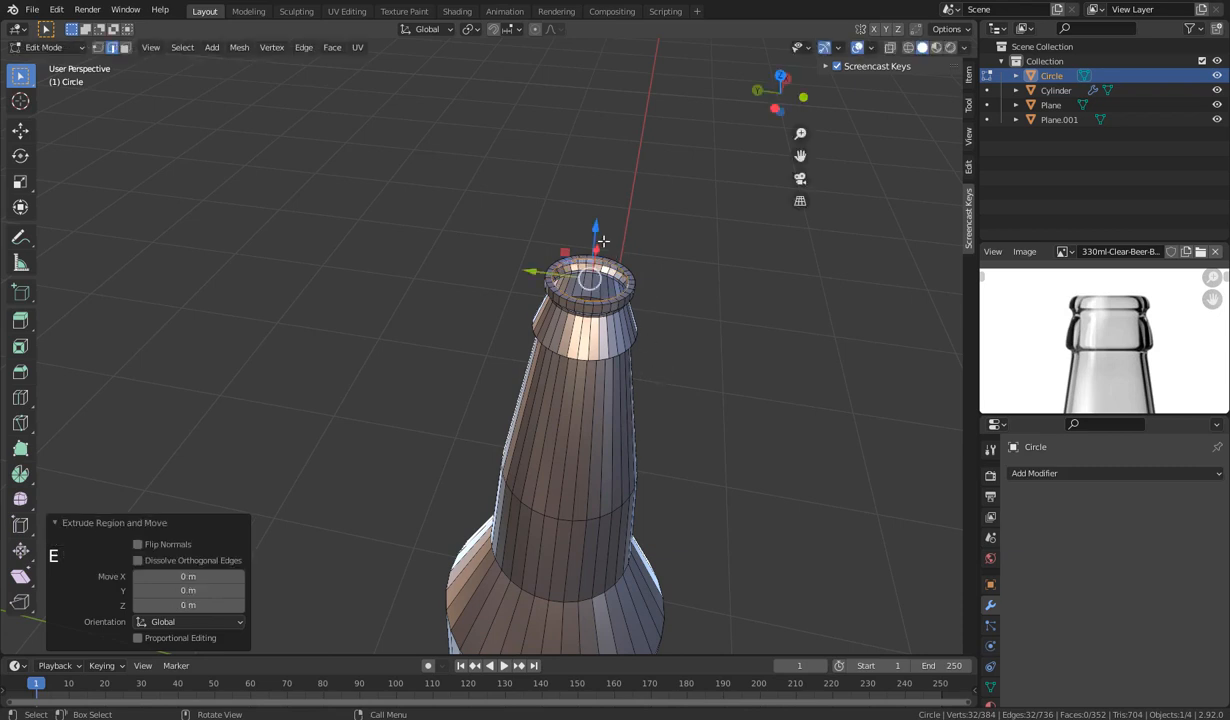
drag(596, 228, 596, 220)
Examine the whole bottle's shape and compare it with the full bottle in the reference image.
scroll(596, 220, down, 4)
middle_drag(620, 300, 684, 341)
scroll(684, 341, down, 1)
scroll(684, 341, down, 5)
middle_drag(642, 398, 604, 352)
scroll(527, 417, up, 5)
scroll(1118, 377, down, 7)
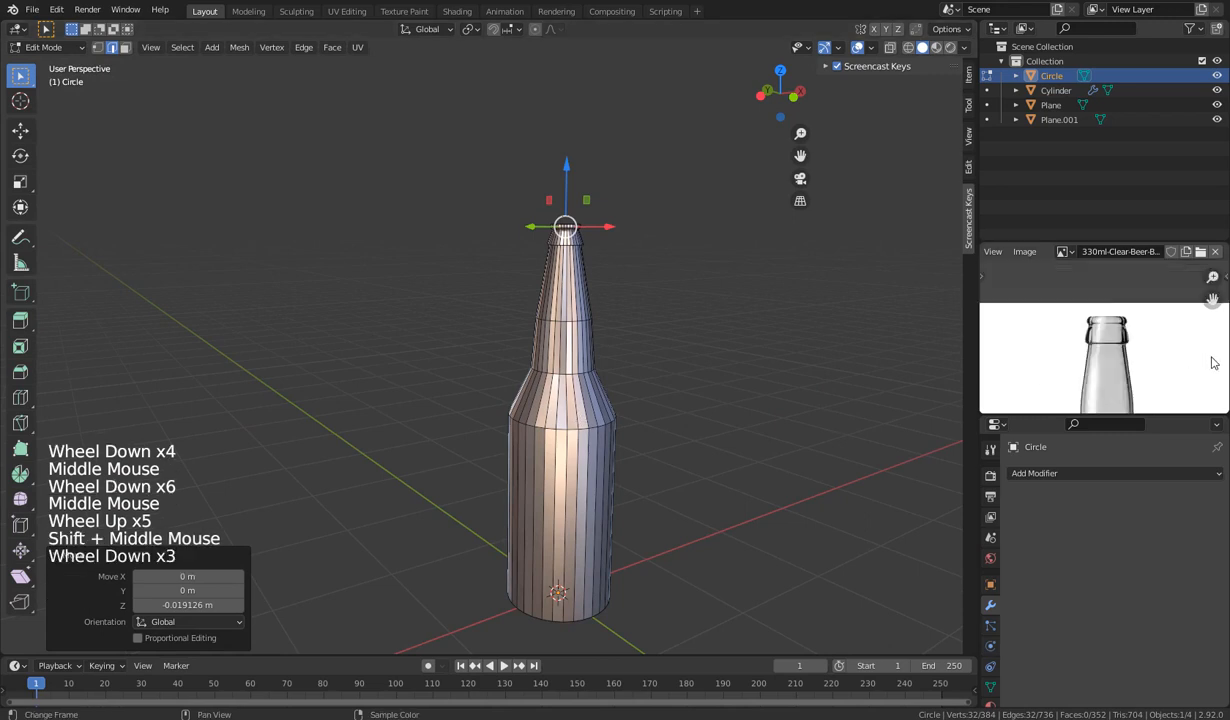
middle_drag(1118, 377, 1145, 335)
scroll(1117, 308, down, 2)
Select the open edge loop at the bottle's base and fill it with a face.
click(646, 362)
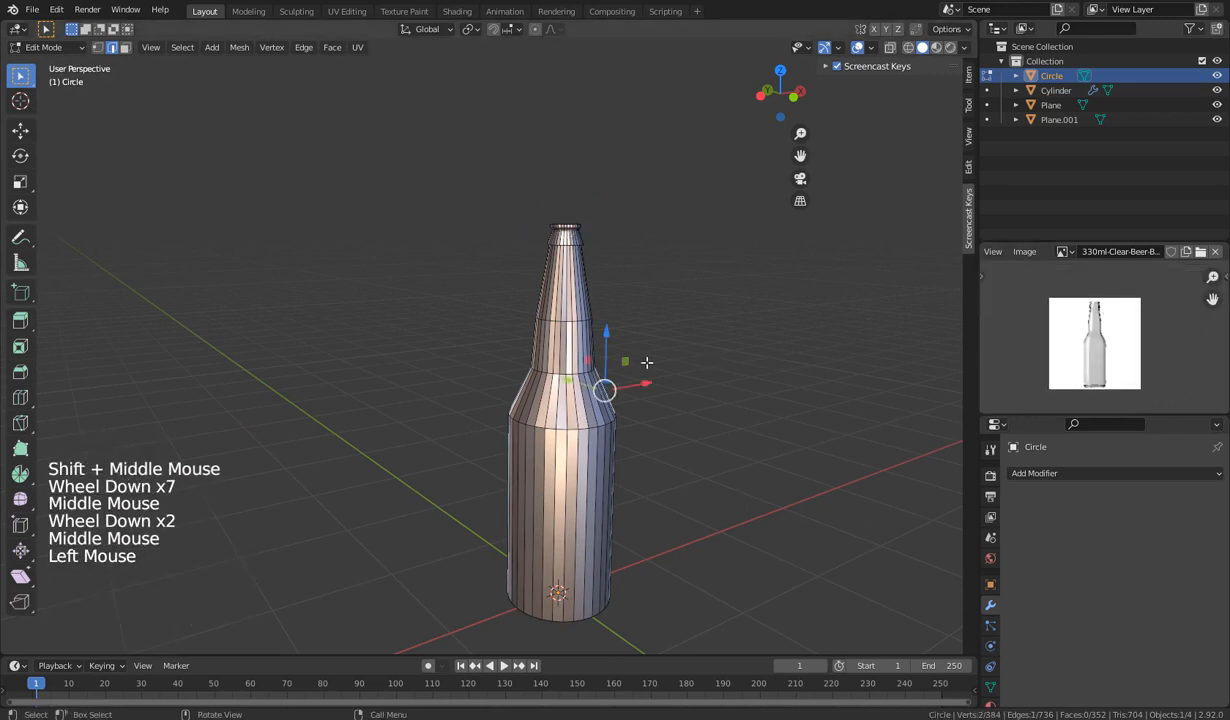
key(Tab)
middle_drag(629, 385, 549, 387)
key(Tab)
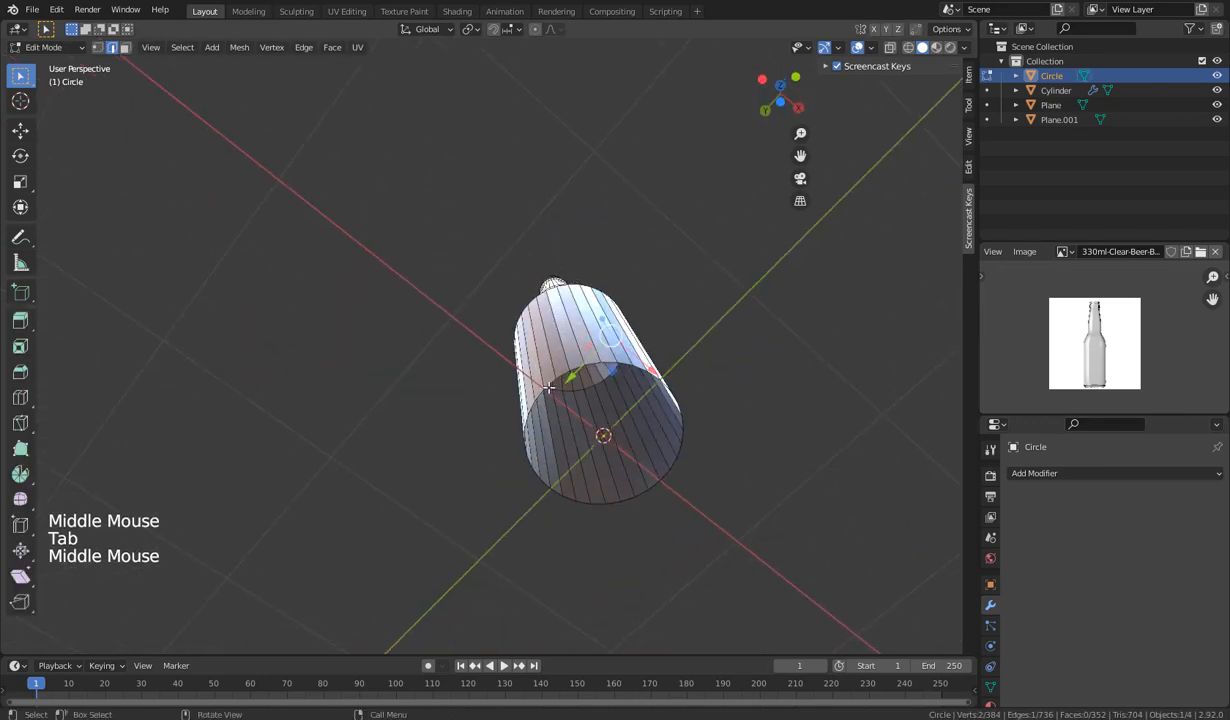
alt+click(681, 442)
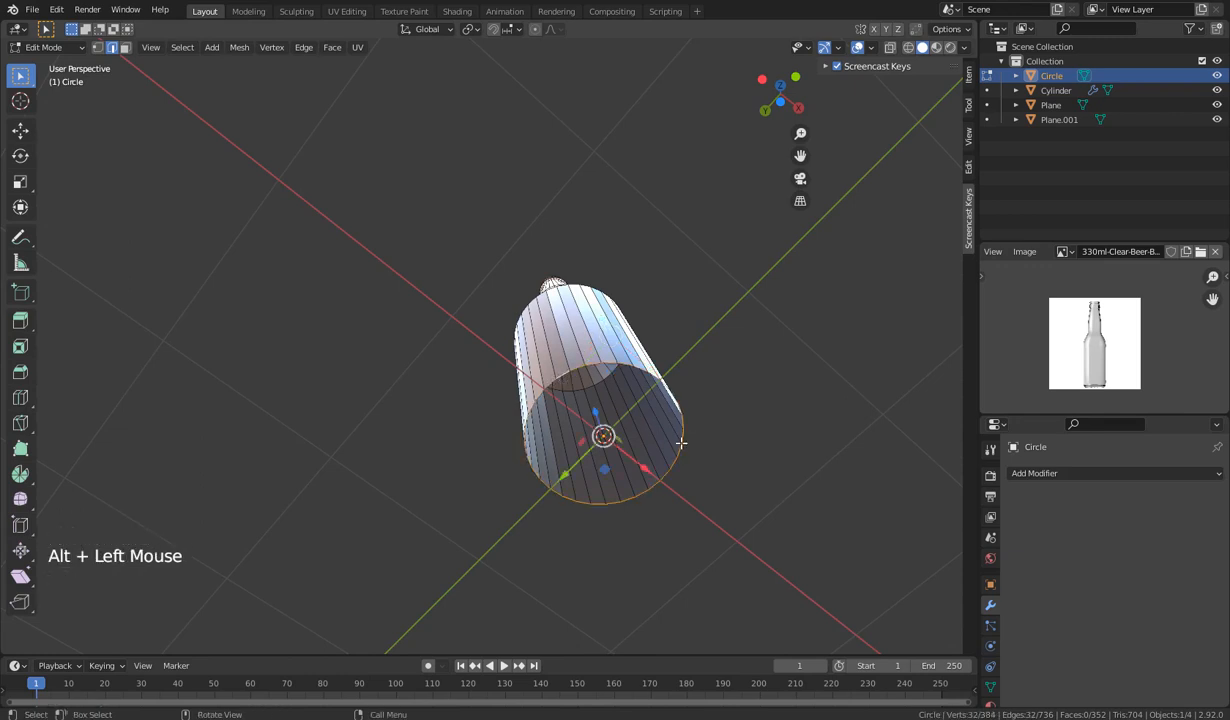
key(f)
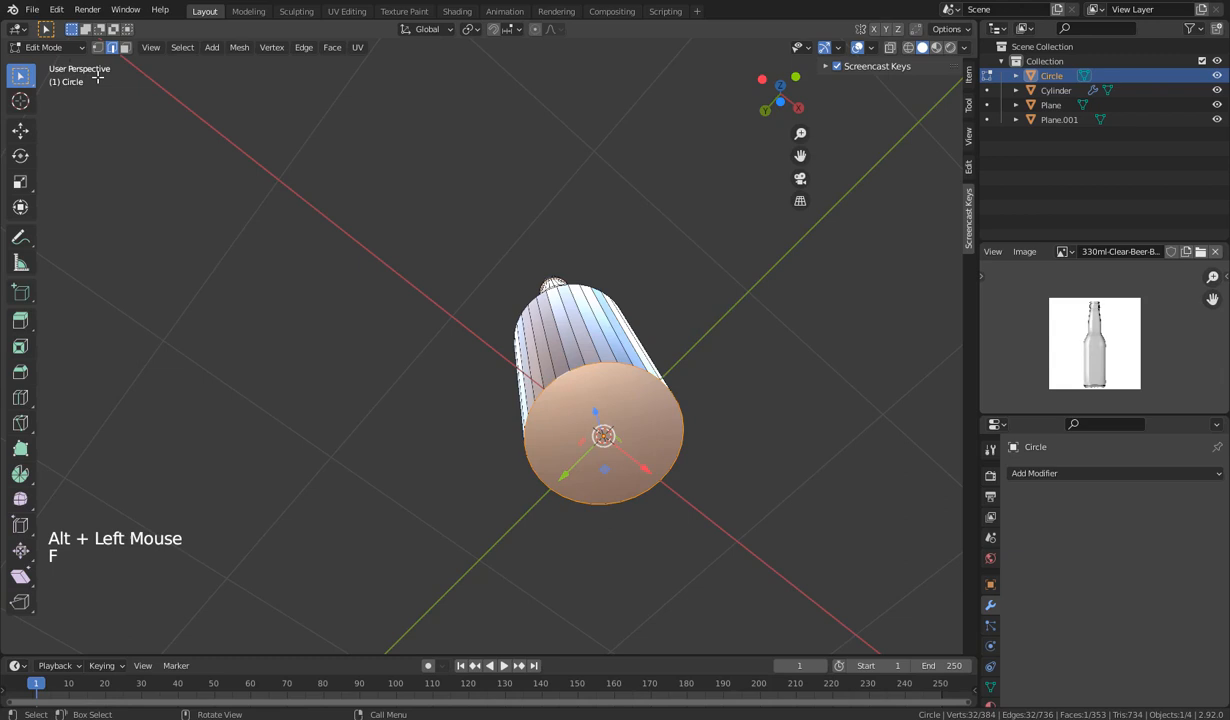
Search the add-ons in the preferences for "f2" to check the Mesh: F2 add-on, and close the preferences.
click(57, 9)
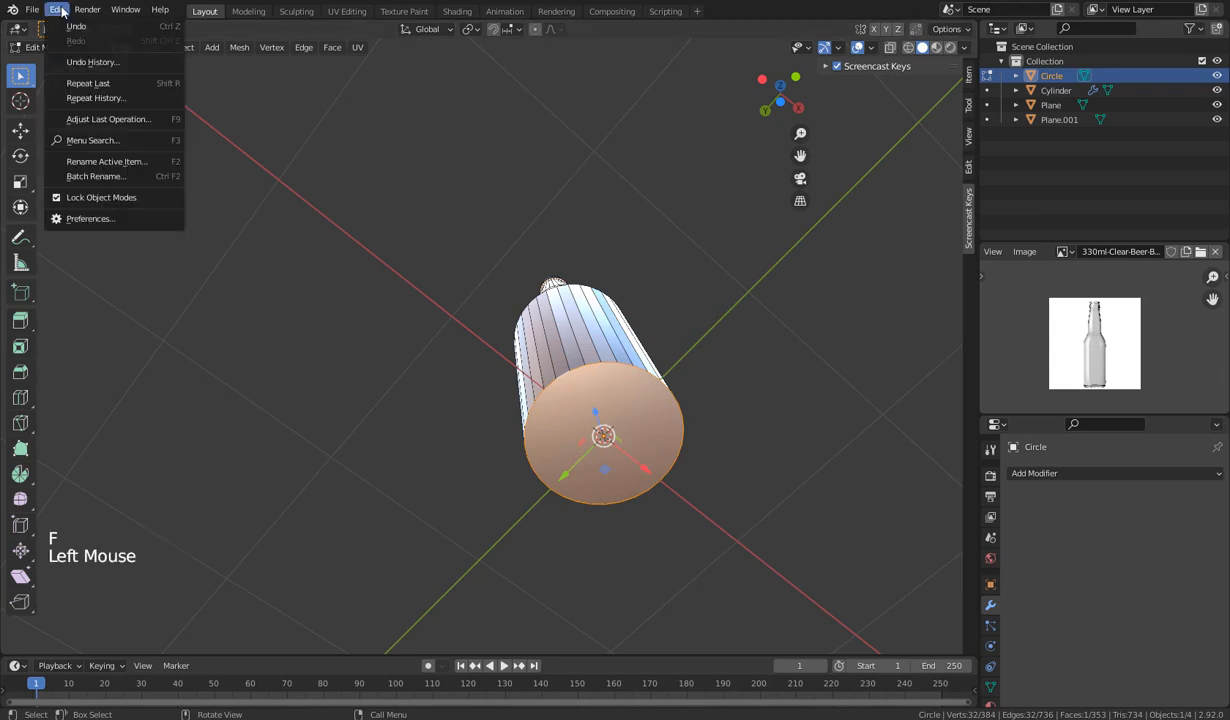
click(85, 220)
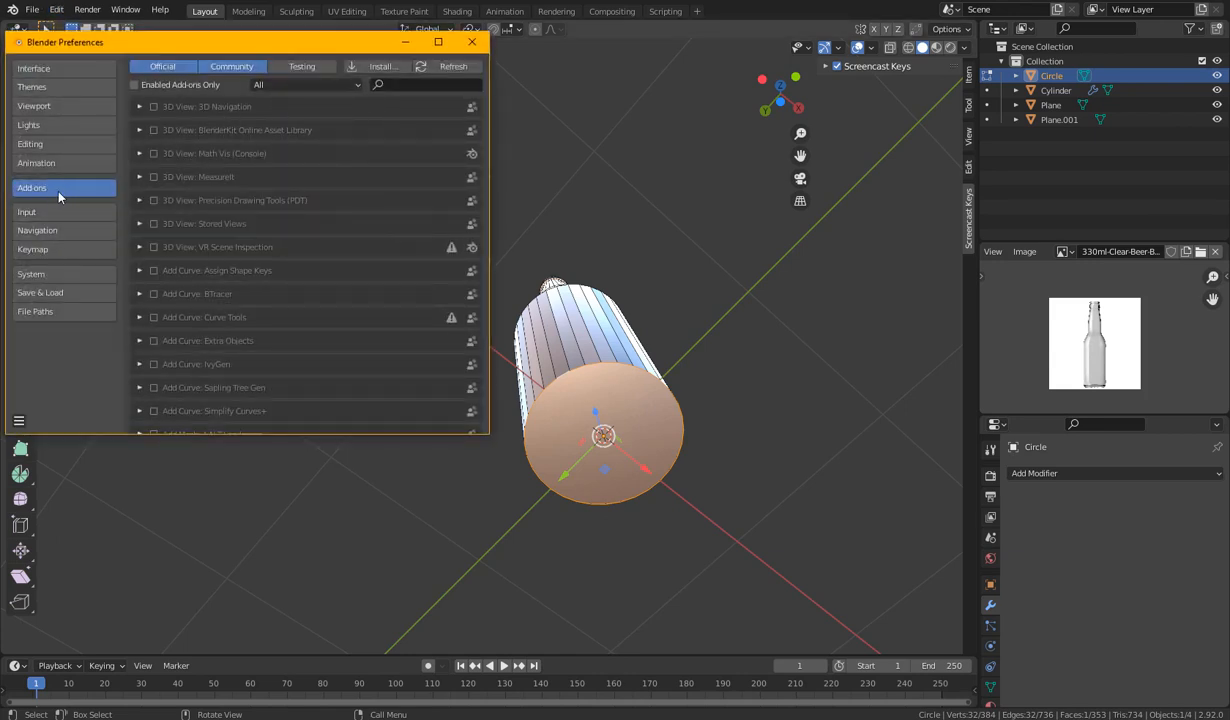
click(409, 88)
text(f2)
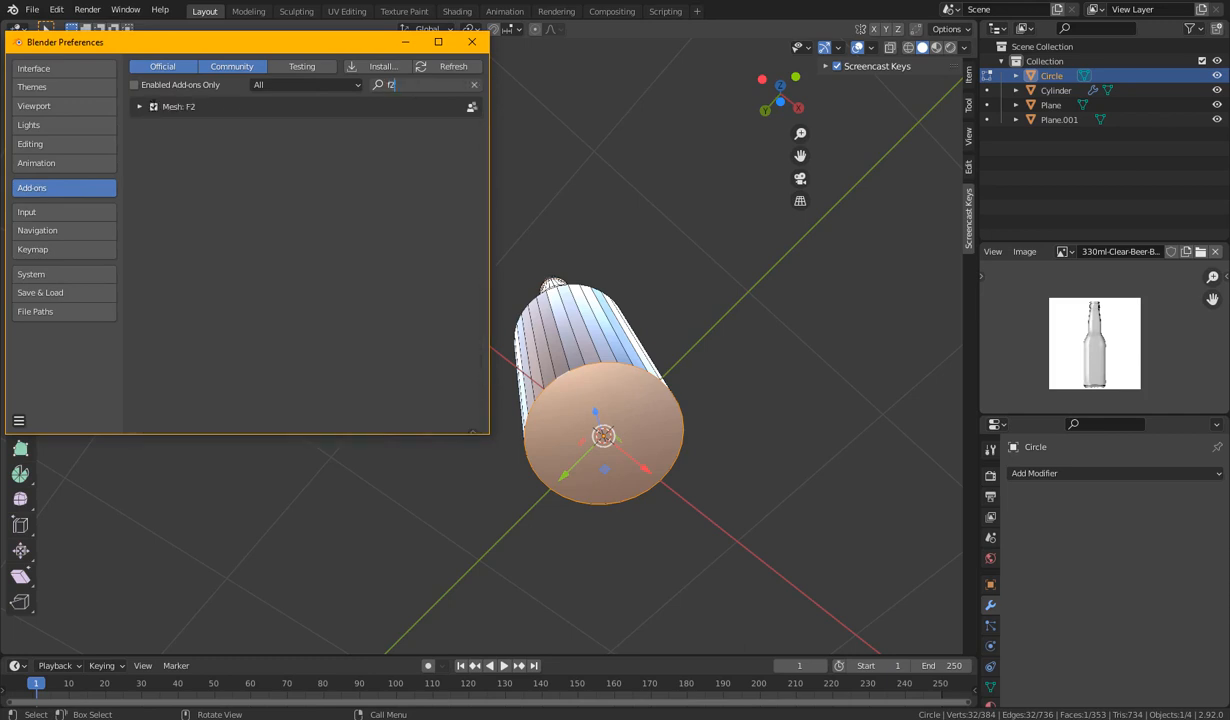
click(472, 41)
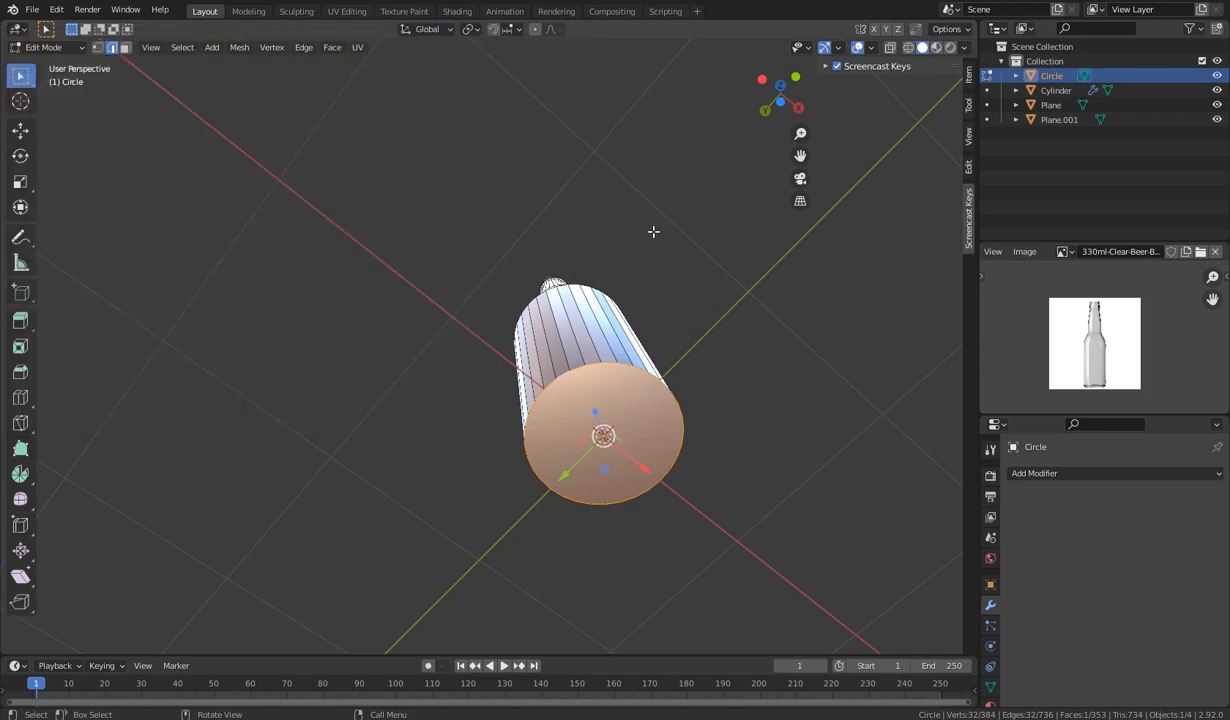
Return to Object Mode and shade the bottle smooth.
middle_drag(653, 230, 623, 395)
middle_drag(590, 522, 575, 440)
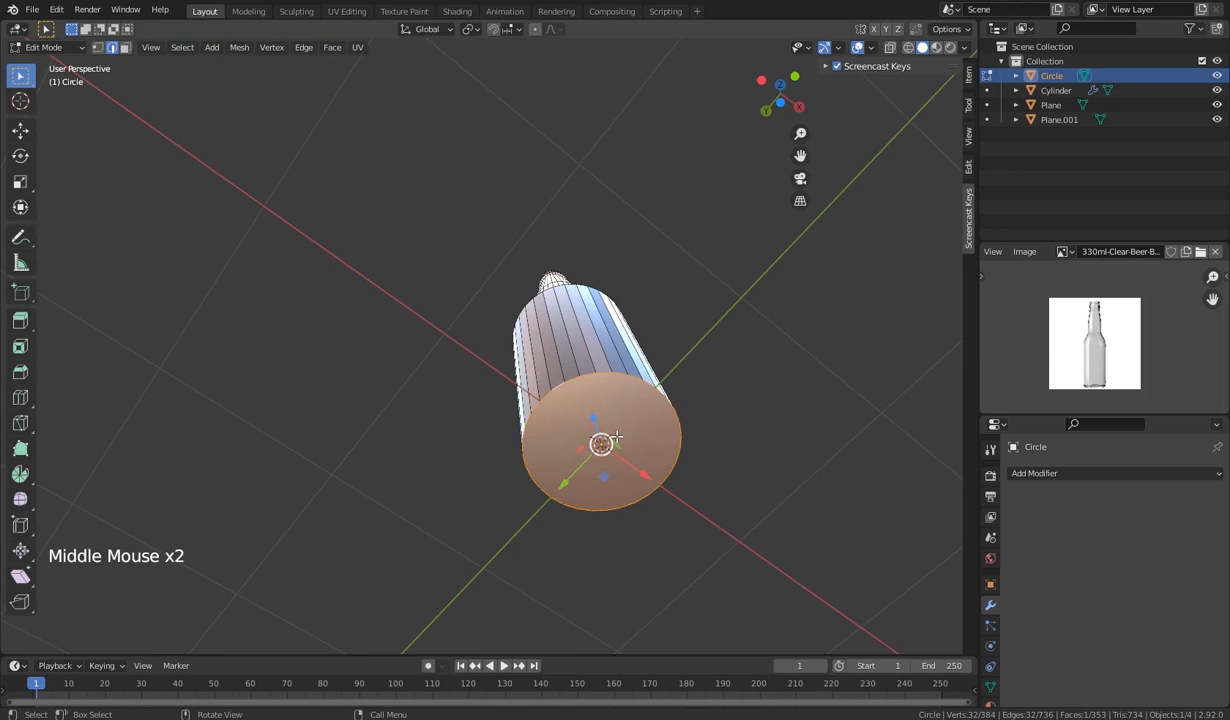
scroll(613, 427, down, 1)
middle_drag(609, 413, 670, 426)
scroll(660, 442, down, 2)
middle_drag(559, 414, 334, 446)
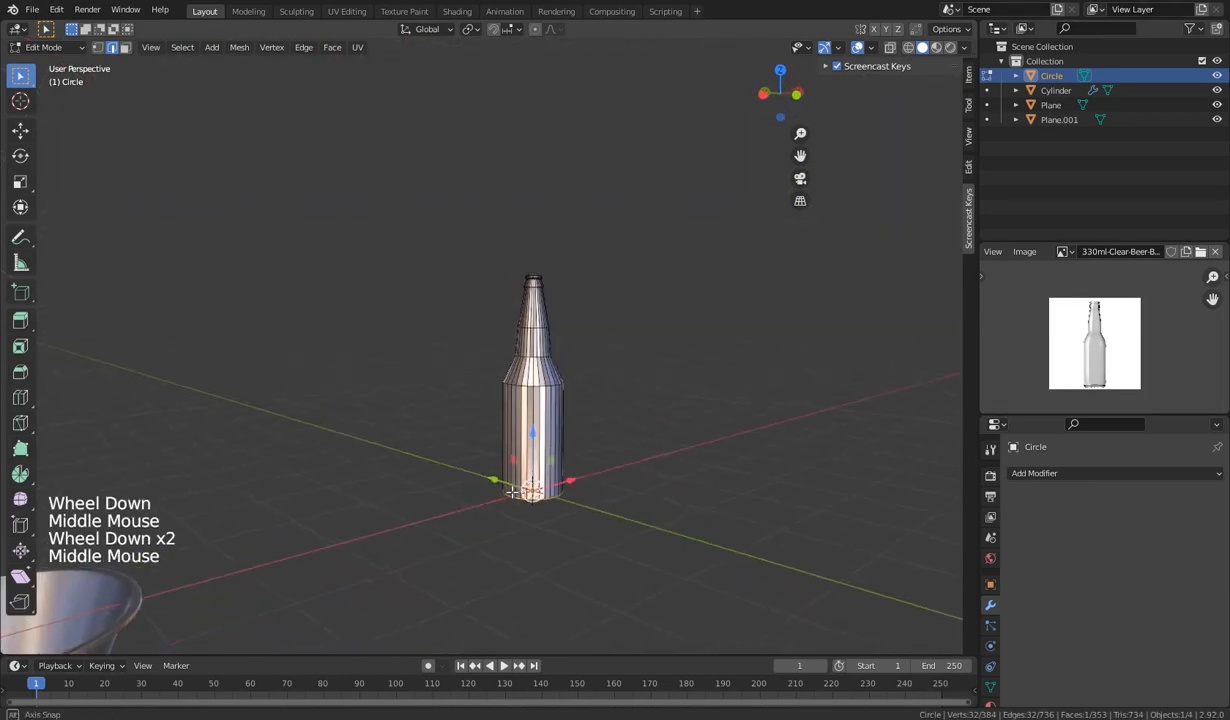
key(Tab)
right_click(548, 422)
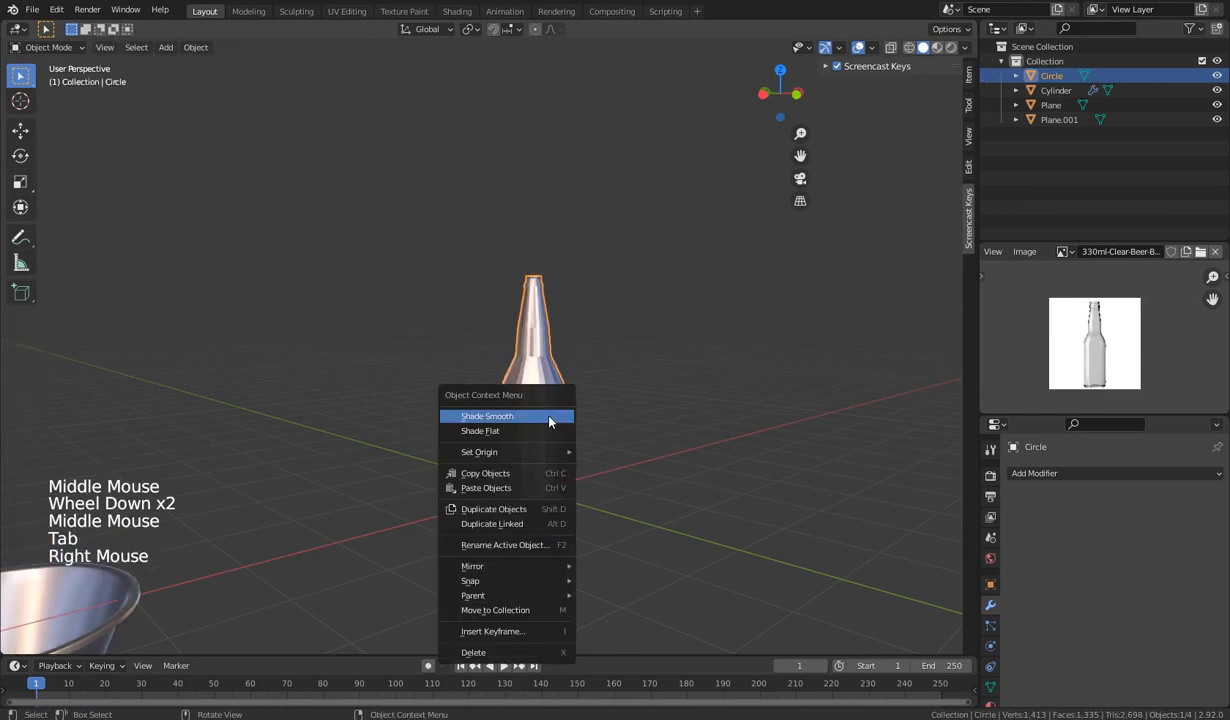
click(557, 416)
middle_drag(557, 416, 561, 373)
scroll(645, 440, up, 4)
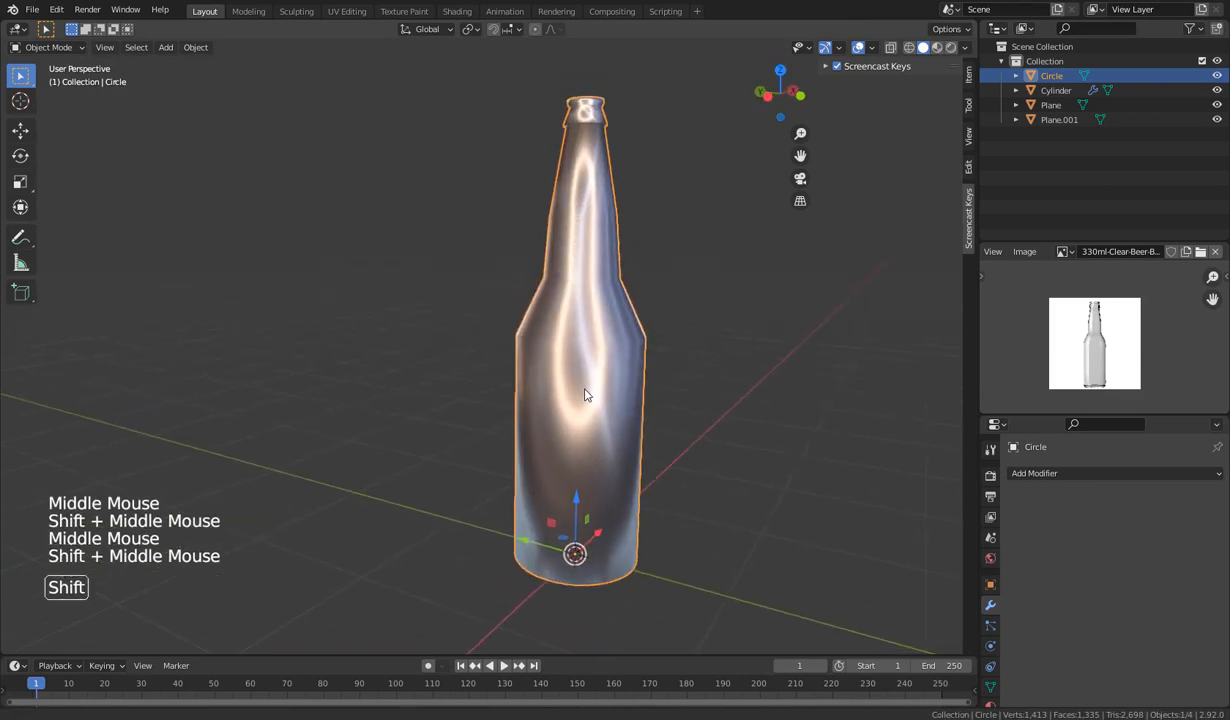
Add a Subdivision Surface modifier to the bottle.
click(1050, 473)
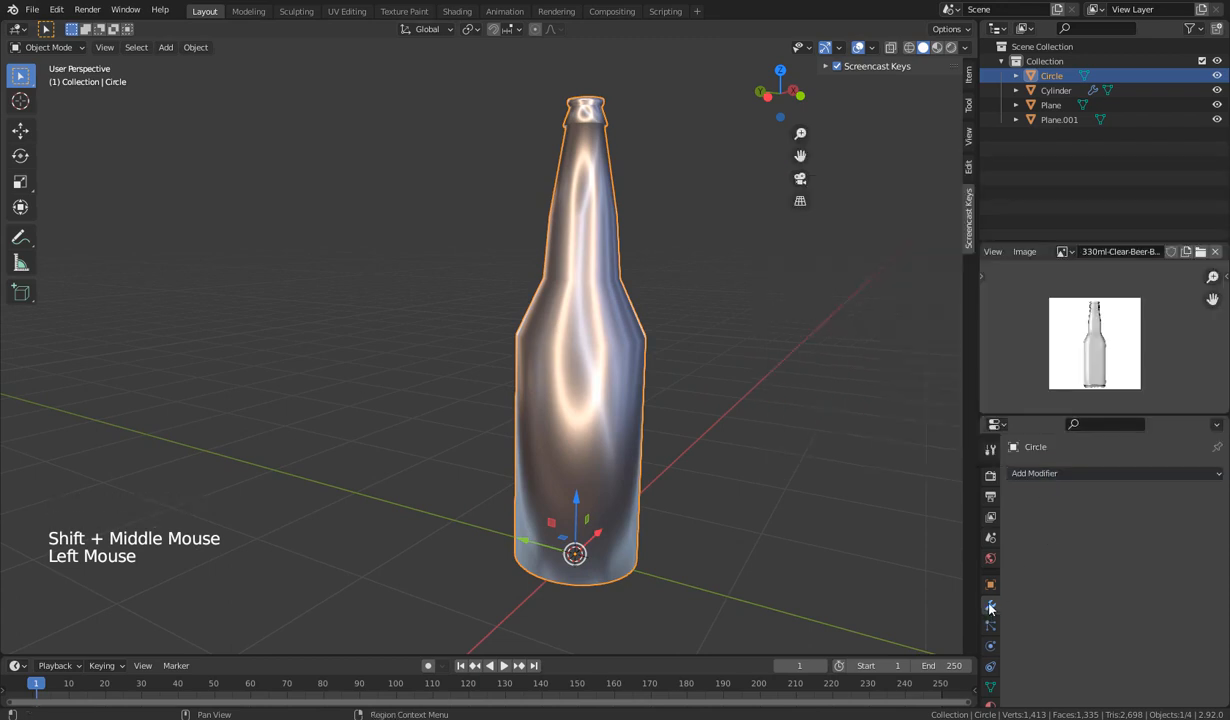
click(990, 607)
click(990, 471)
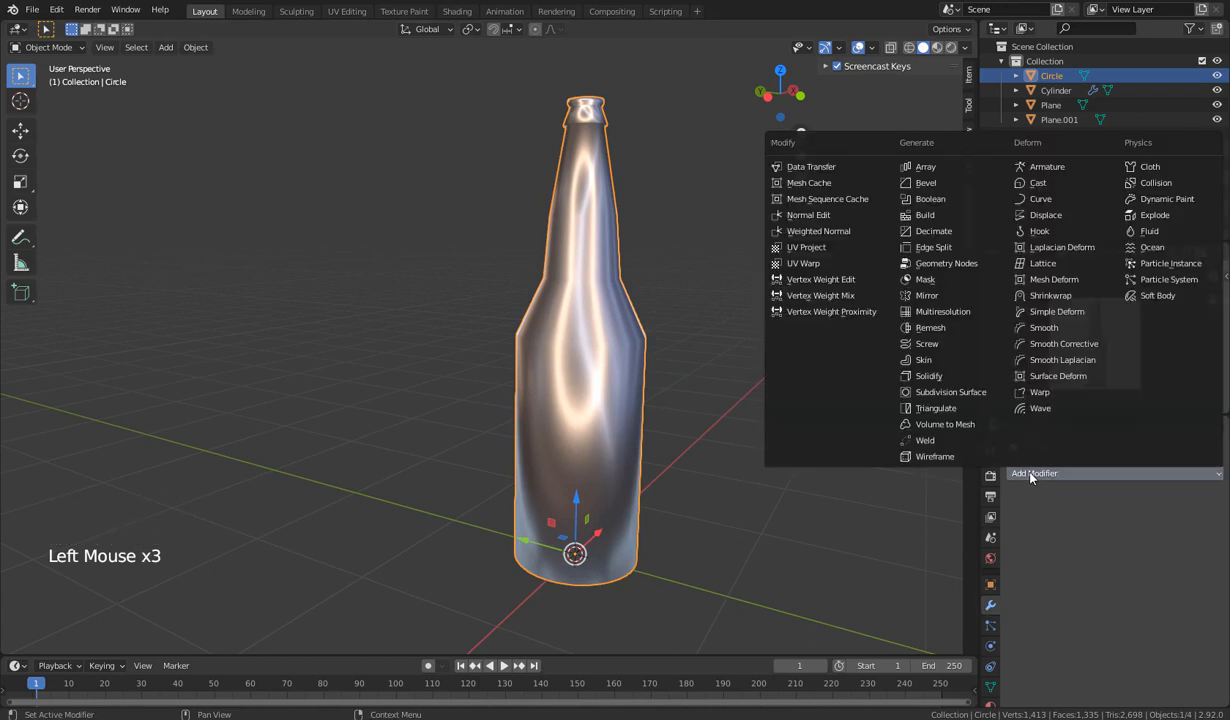
click(951, 396)
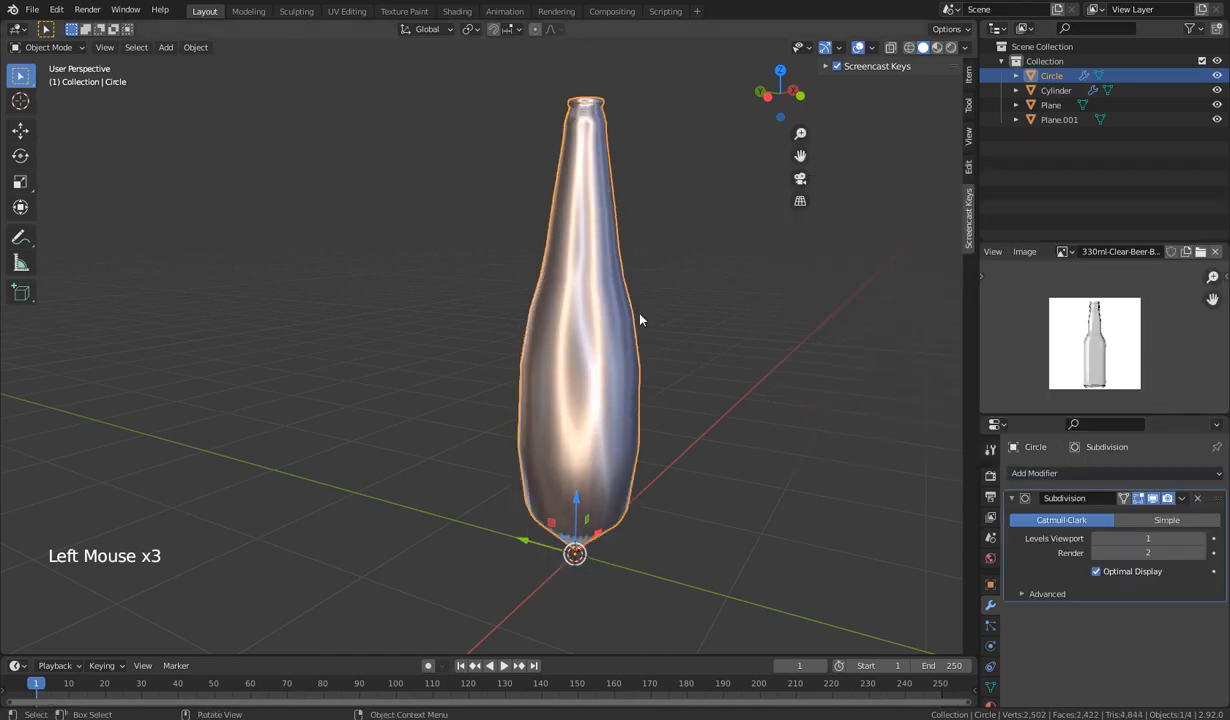
In Edit Mode, add a loop cut around the lower body and slide it close to the base edge, factor about 0.944.
middle_drag(565, 319, 642, 327)
key(Tab)
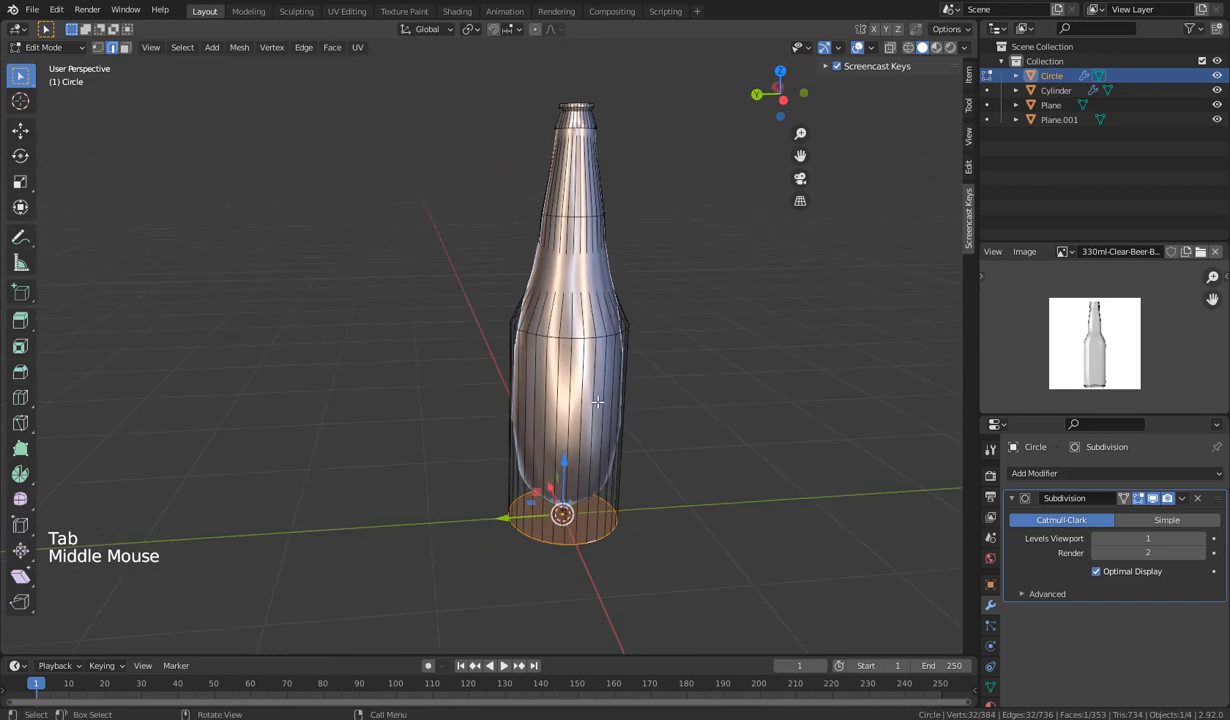
key(ctrl)
key(ctrl+r)
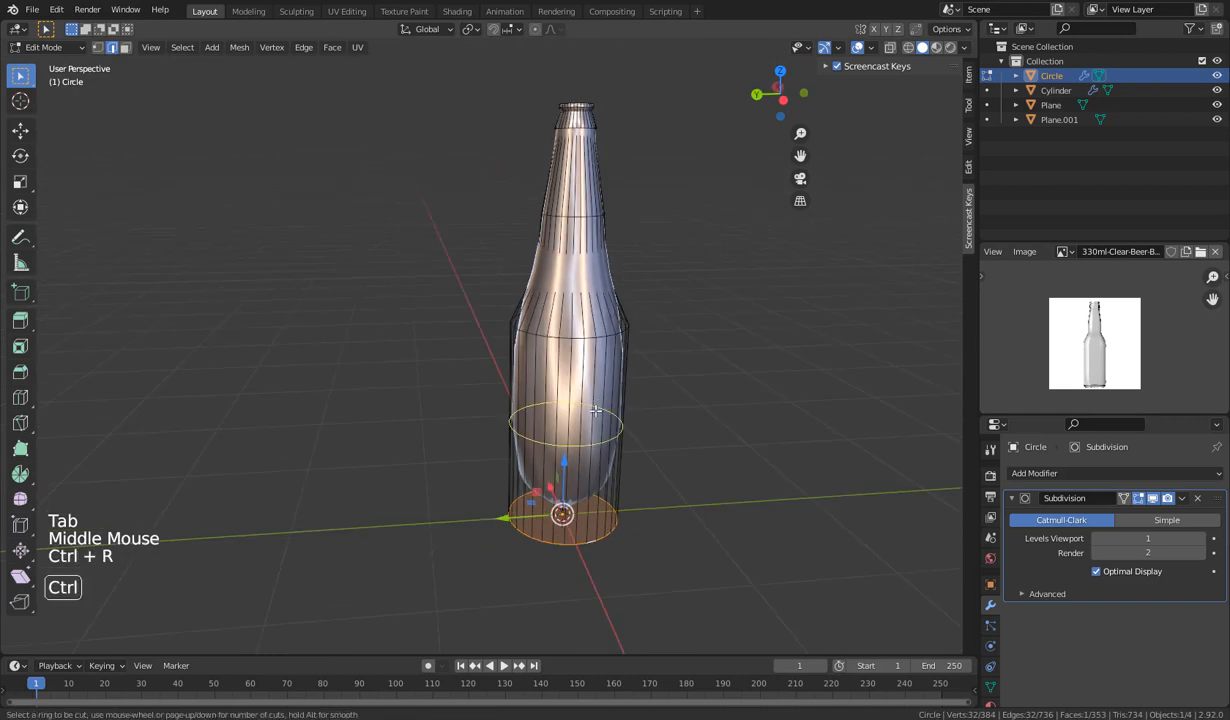
click(594, 413)
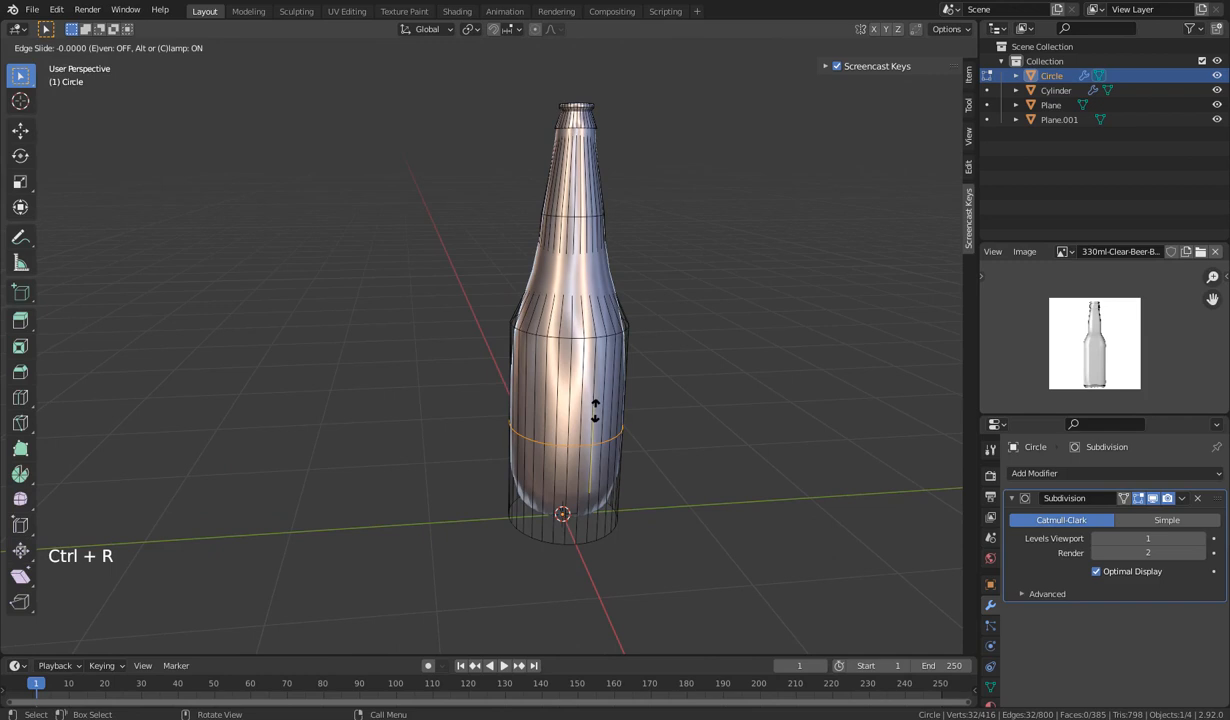
click(580, 500)
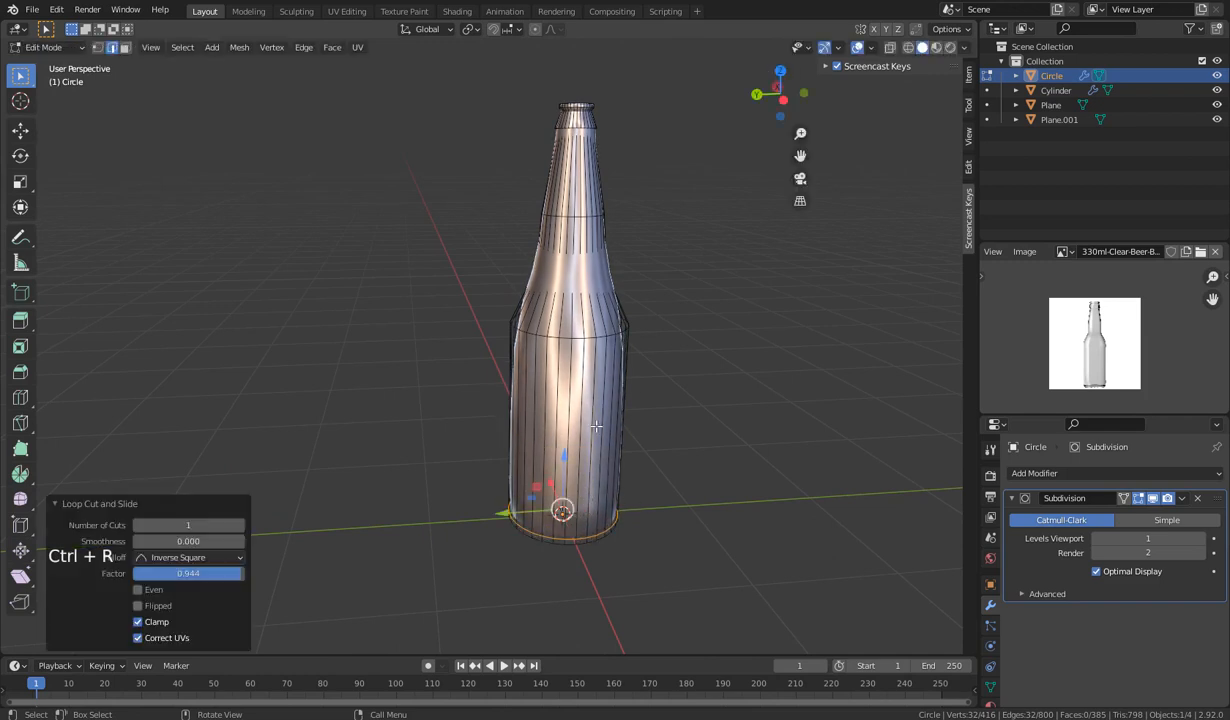
Add supporting loop cuts just below and above the shoulder edge, sliding them by factors of about -0.926 and 0.766.
key(ctrl+r)
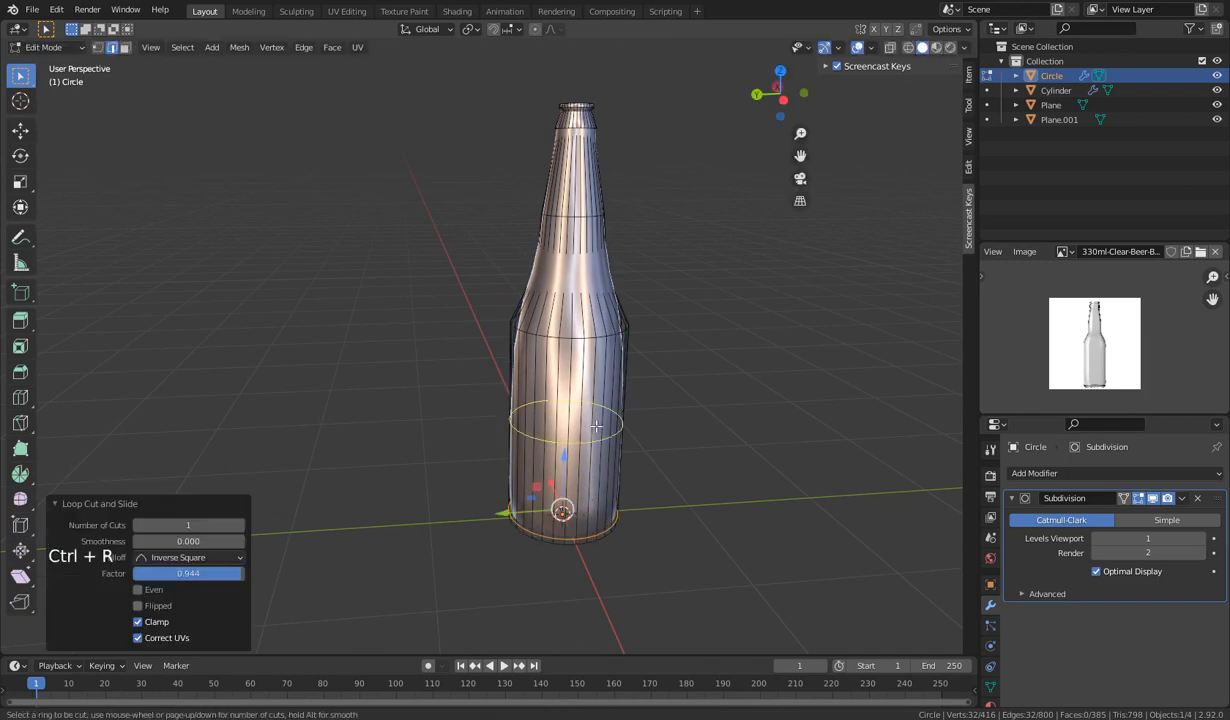
click(597, 422)
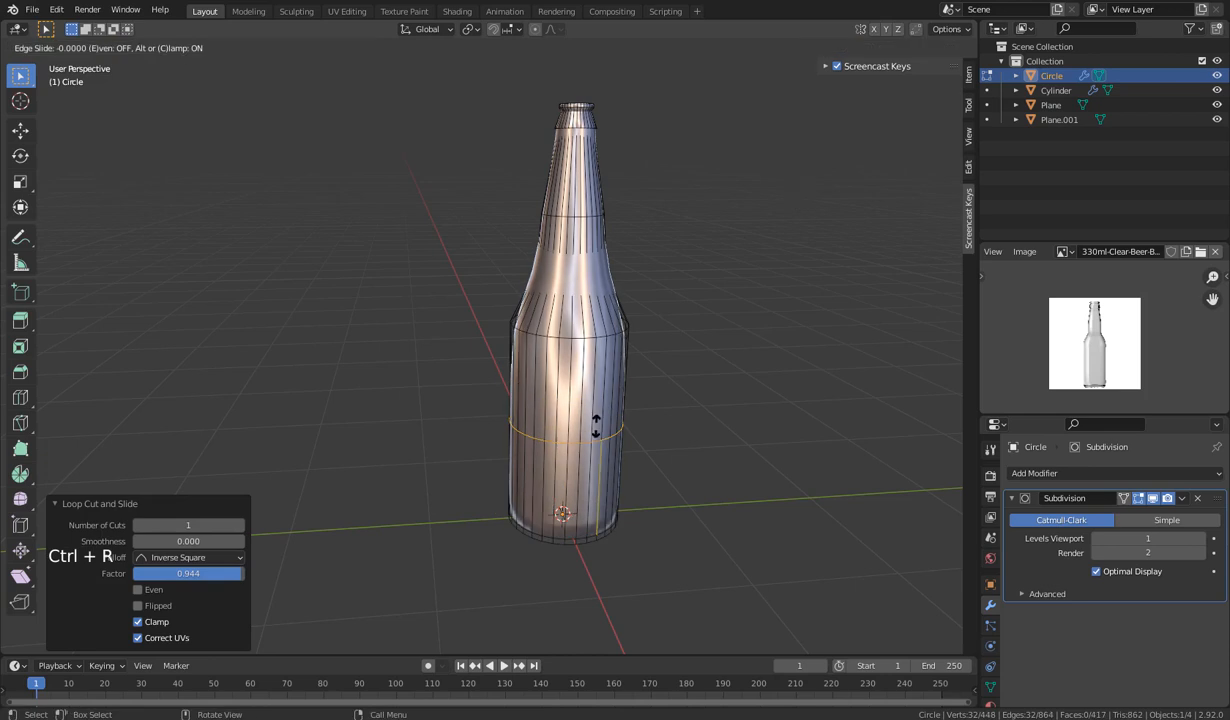
click(599, 334)
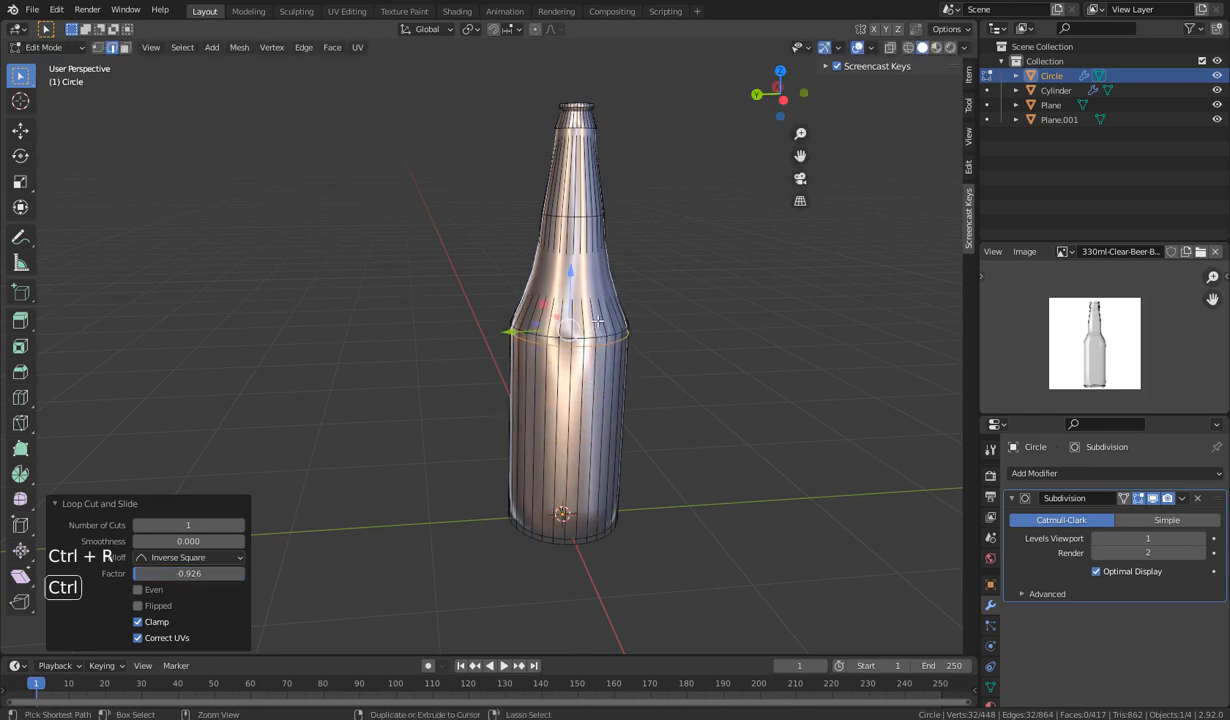
key(ctrl+r)
click(597, 320)
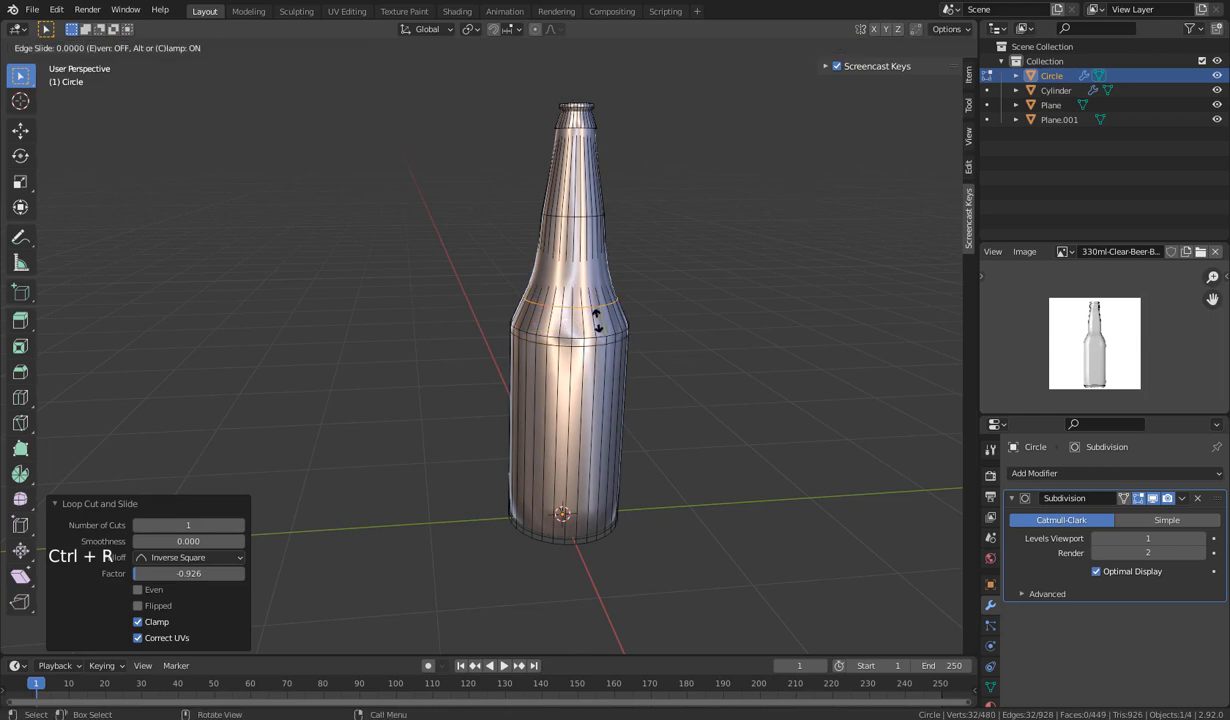
click(600, 330)
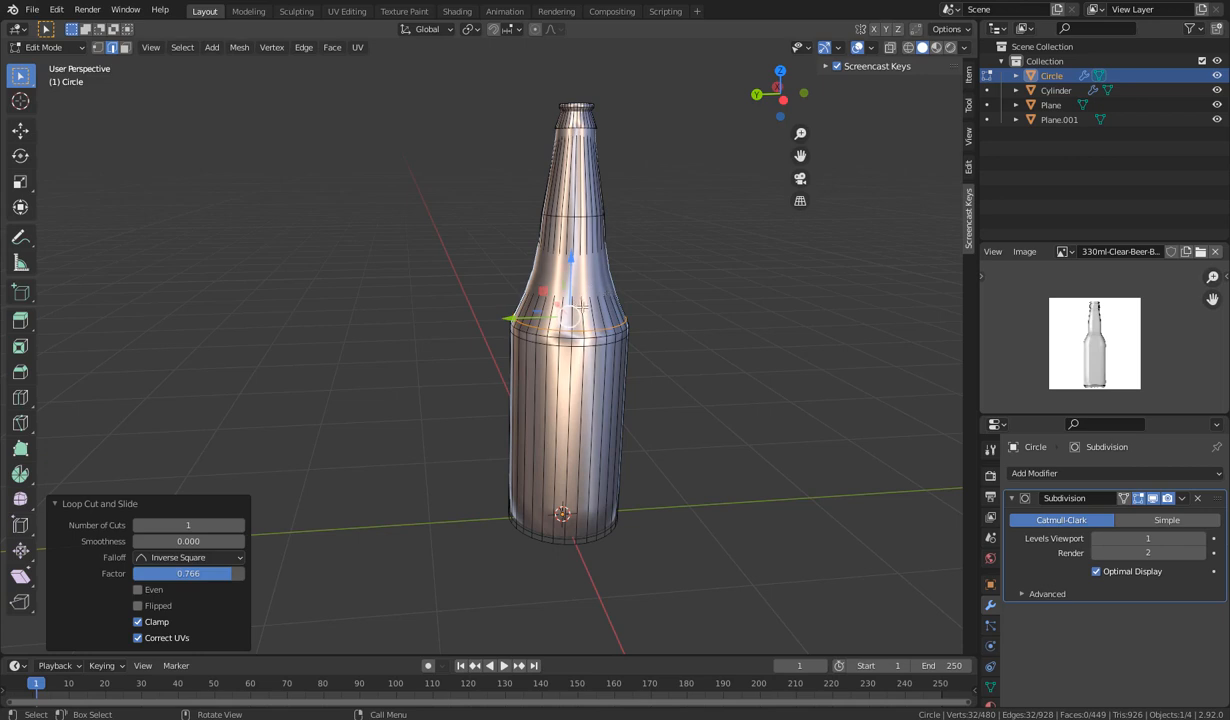
Add supporting loop cuts just below and above the edge where shoulder meets neck, with slide factors of about -0.903 and 0.732.
key(ctrl+r)
click(584, 280)
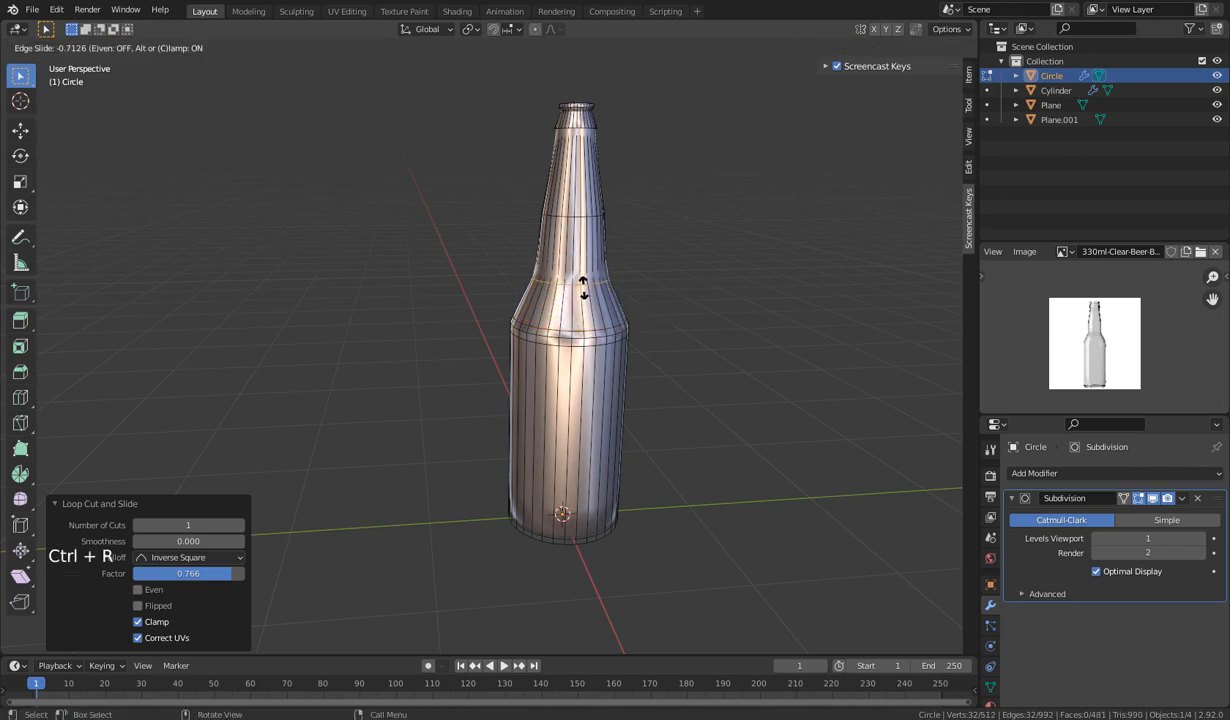
click(584, 283)
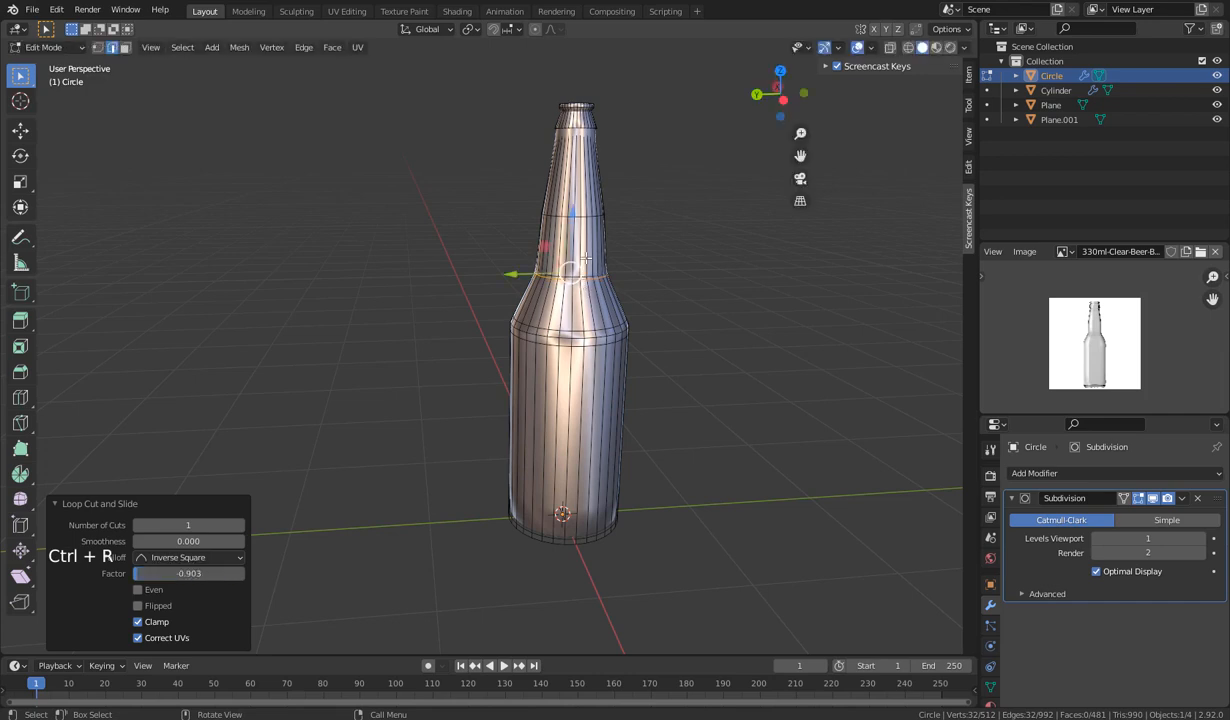
key(ctrl+r)
click(587, 264)
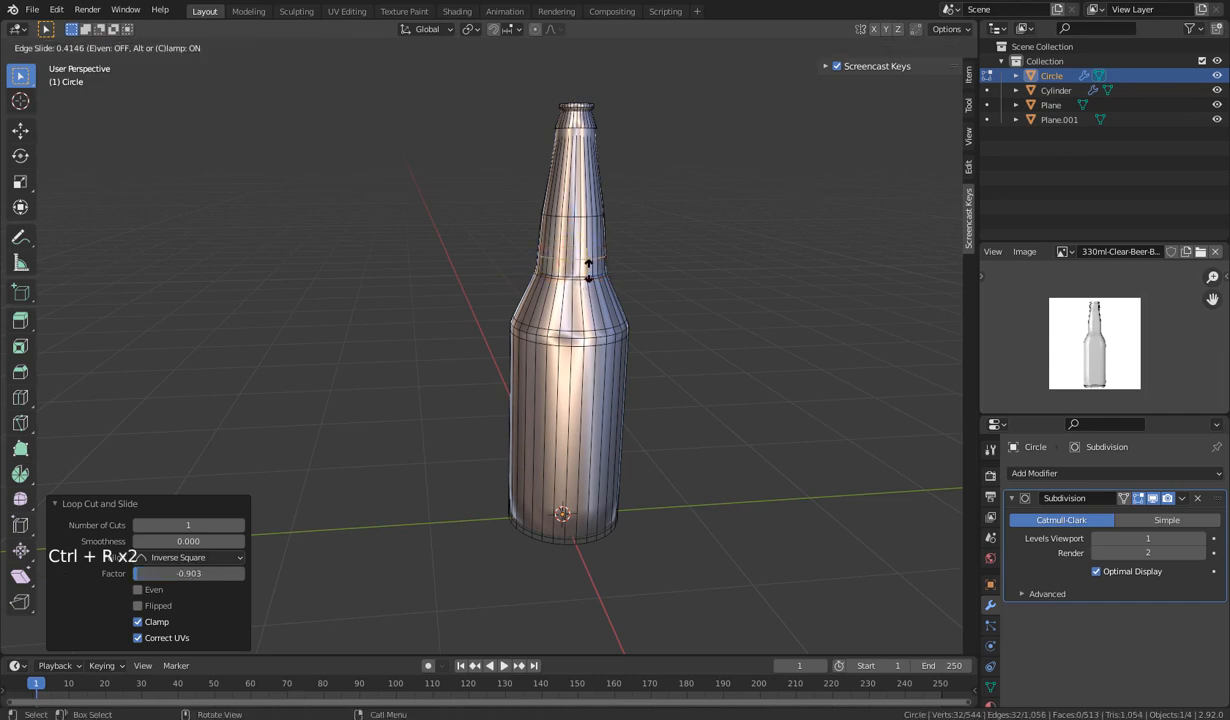
click(591, 278)
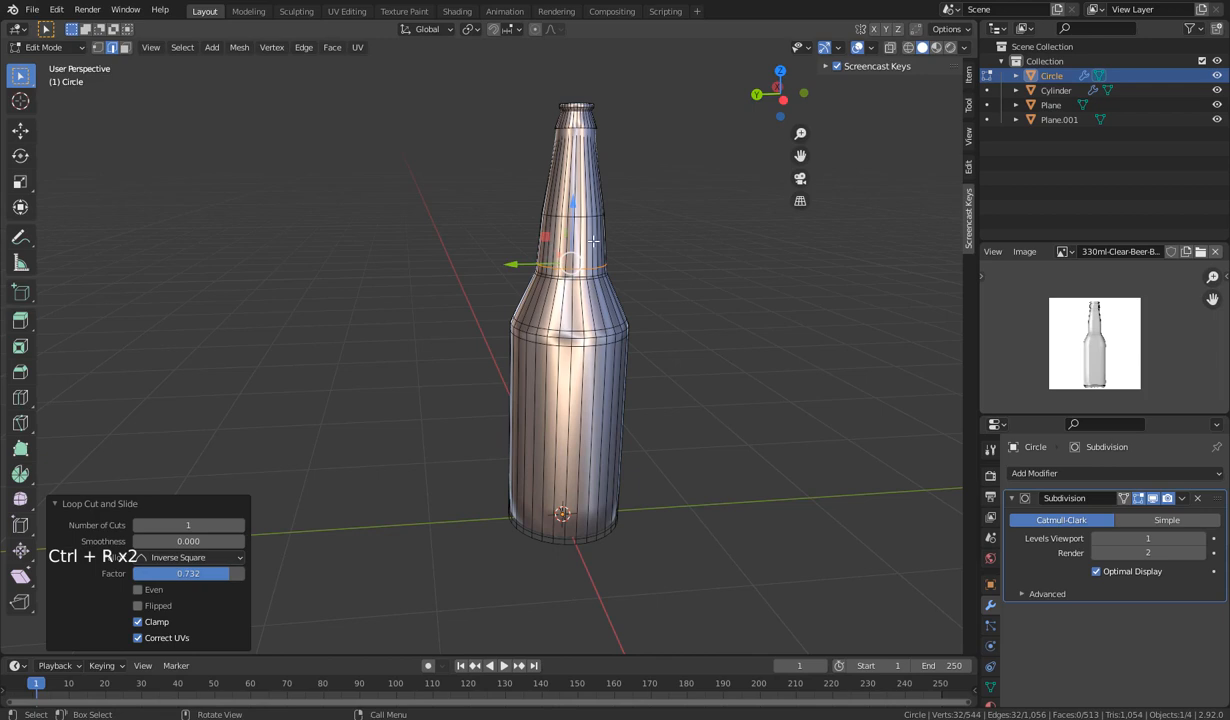
Add a loop cut on the neck close under the collar, factor about -0.883, and raise it about 0.0088 m along Z.
key(ctrl+r)
click(576, 158)
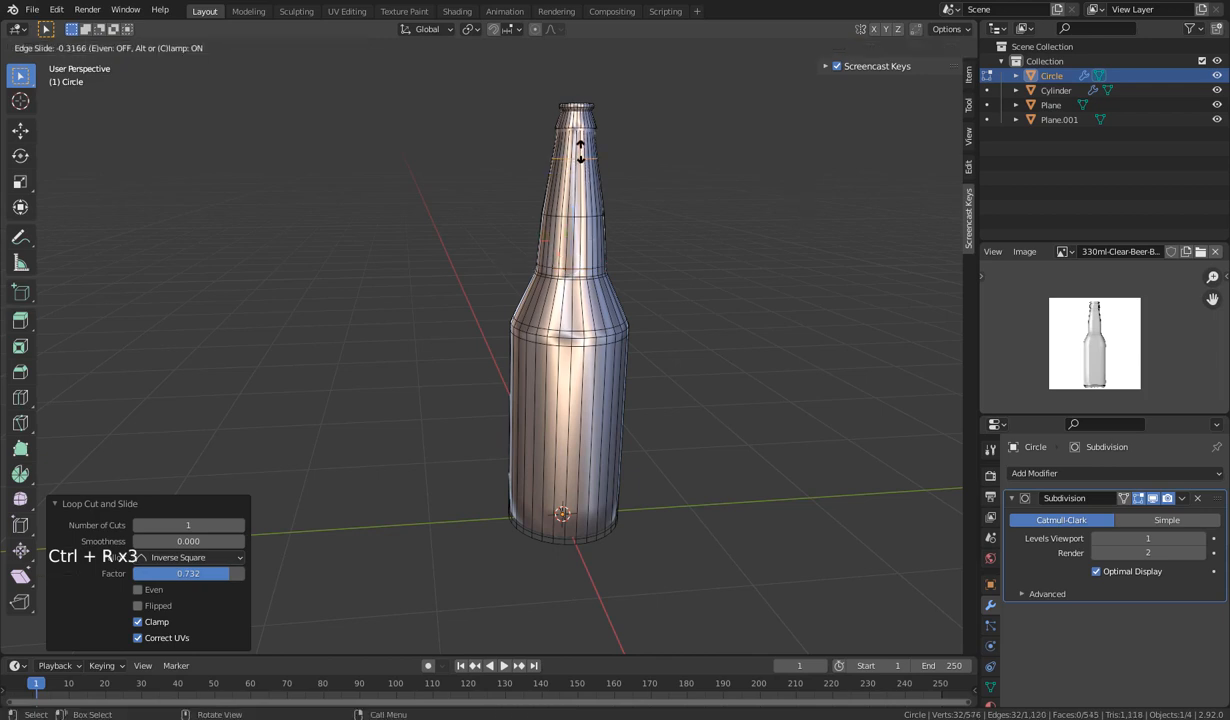
click(580, 127)
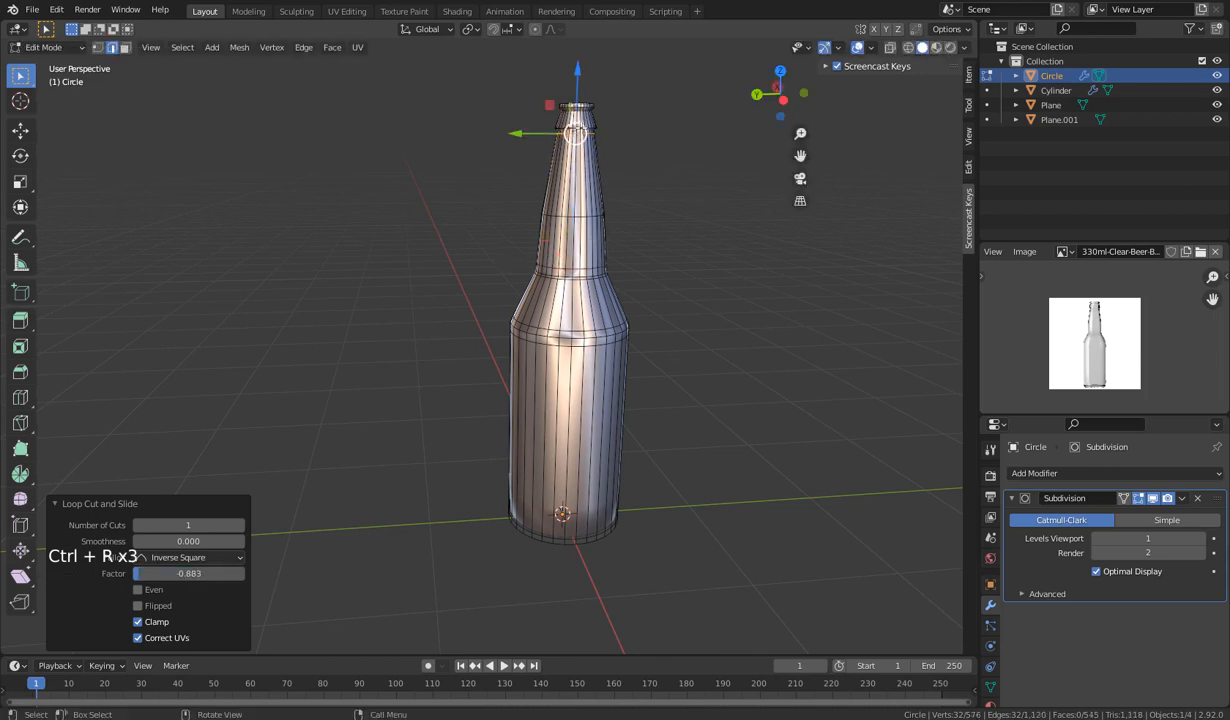
key(KP_Decimal)
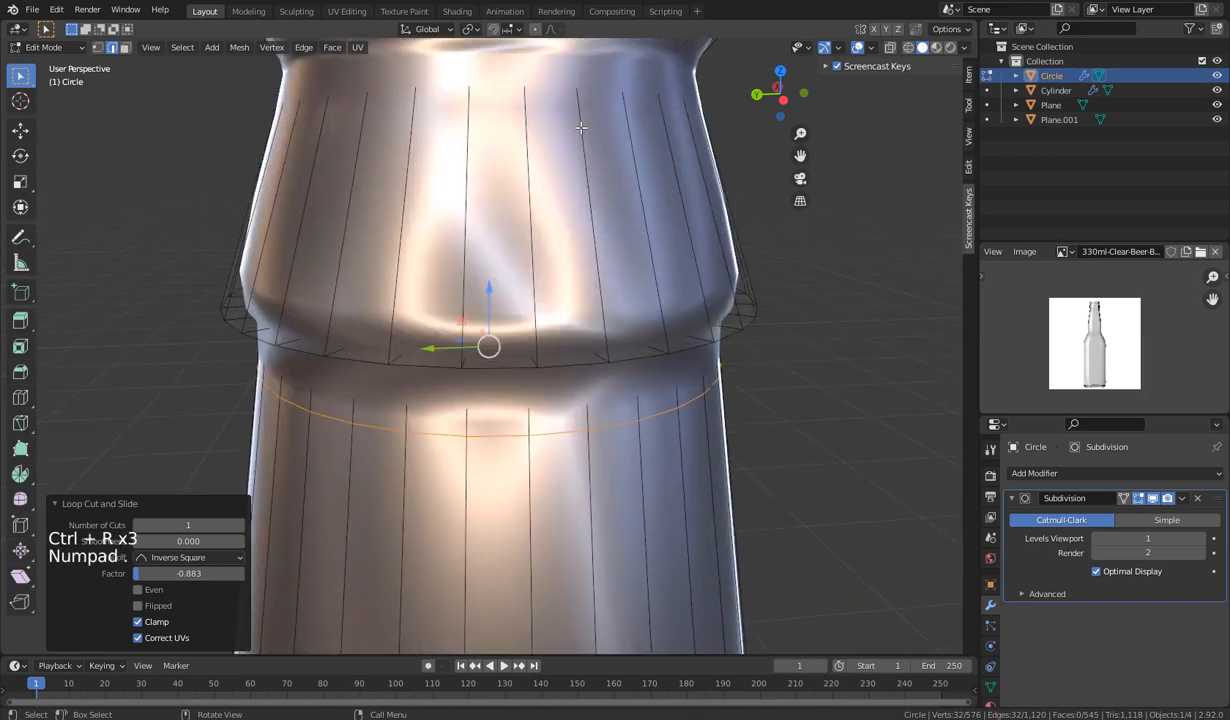
scroll(587, 188, down, 6)
scroll(587, 188, down, 1)
mouse_move(590, 190)
middle_down()
mouse_move(615, 200)
mouse_move(568, 294)
mouse_move(697, 242)
mouse_move(522, 352)
middle_up()
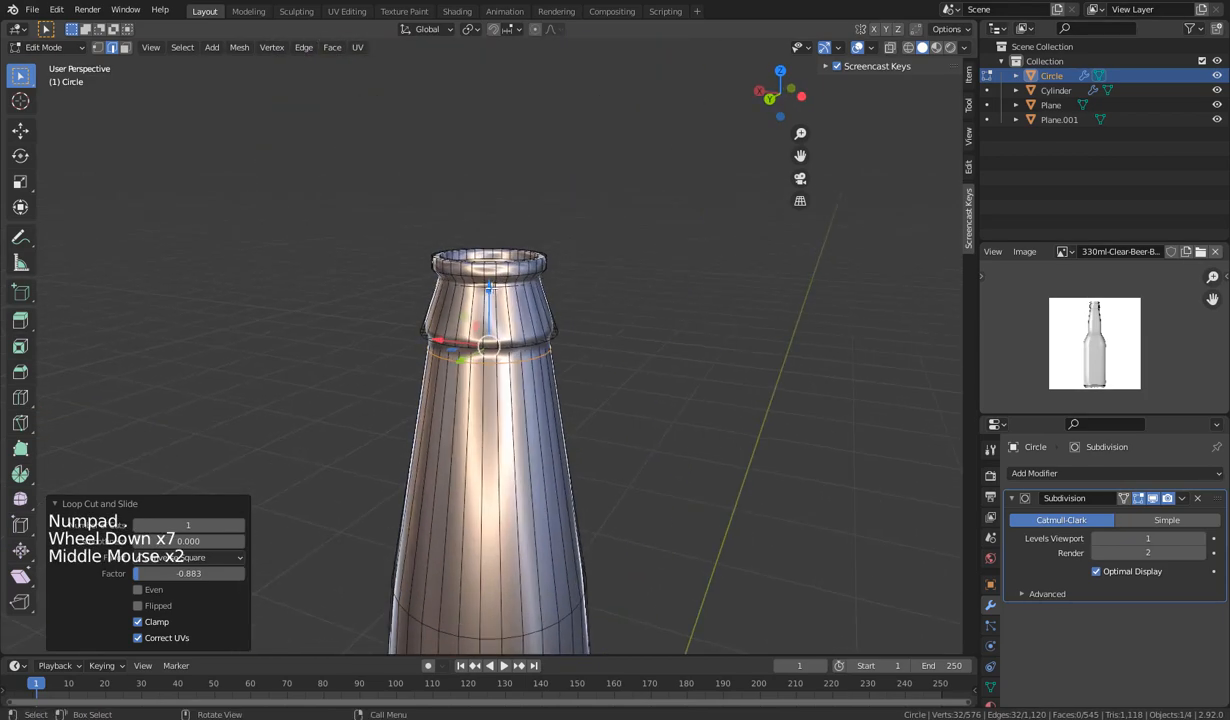
mouse_move(489, 288)
mouse_down()
mouse_move(490, 269)
mouse_move(482, 308)
mouse_up()
Add a loop cut around the collar, slide it just above the collar's lower rim, and return to Object Mode.
key(ctrl+r)
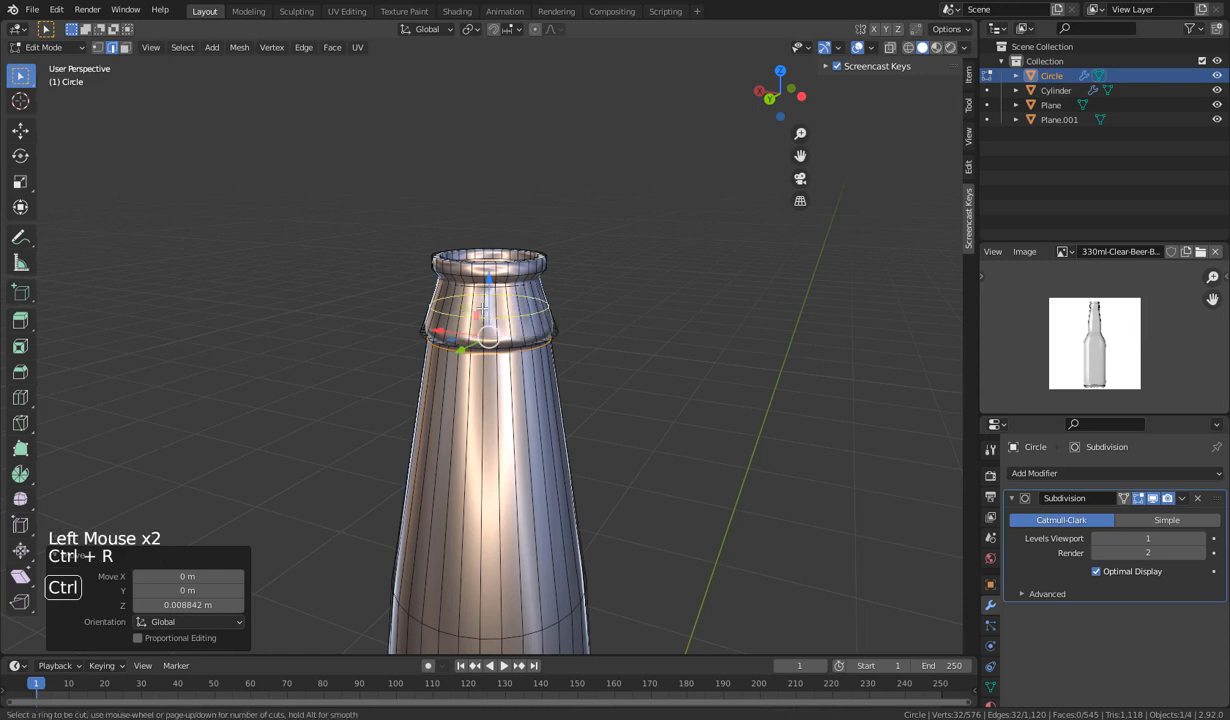
click(480, 318)
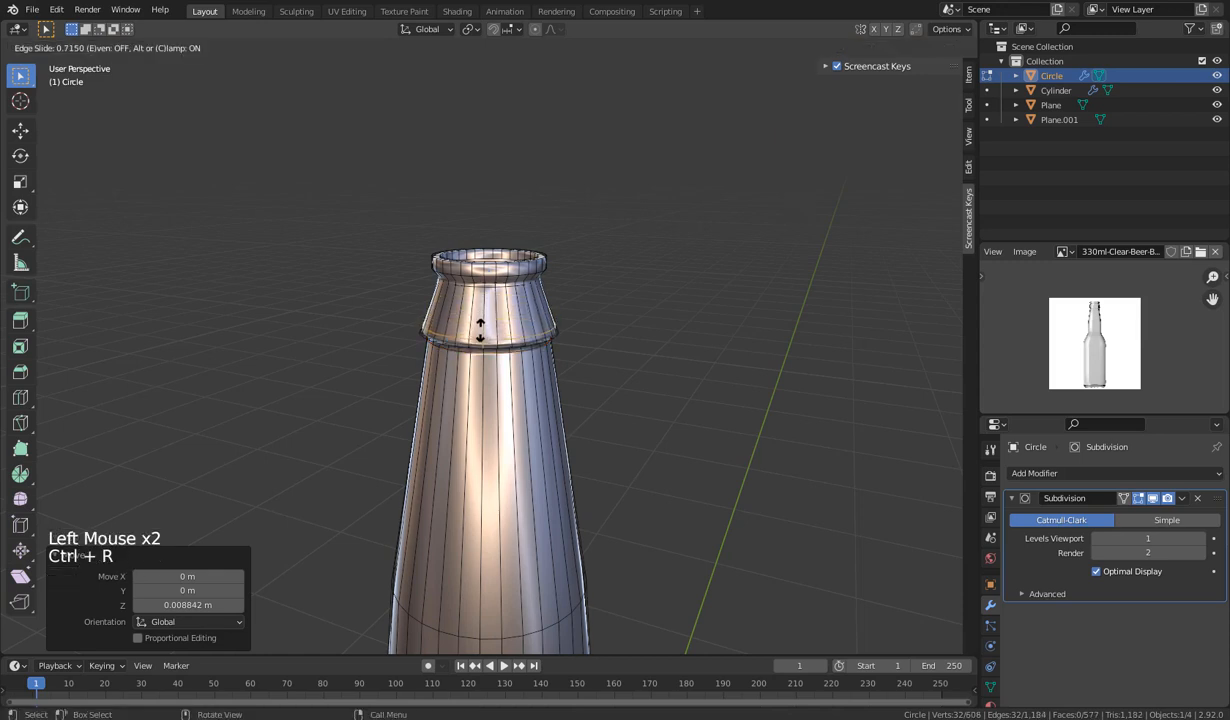
click(484, 339)
key(Tab)
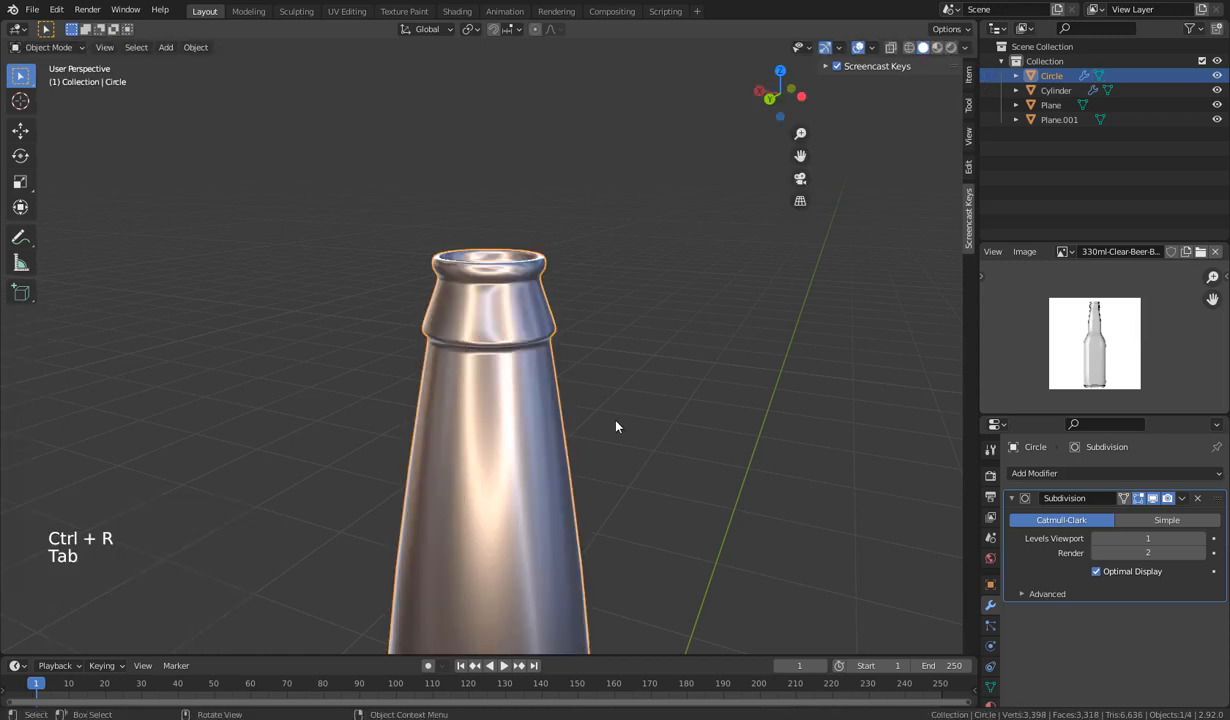
Compare the mouth with the reference image, and in Edit Mode add two evenly spaced loop cuts around the outer lip.
middle_drag(557, 412, 726, 404)
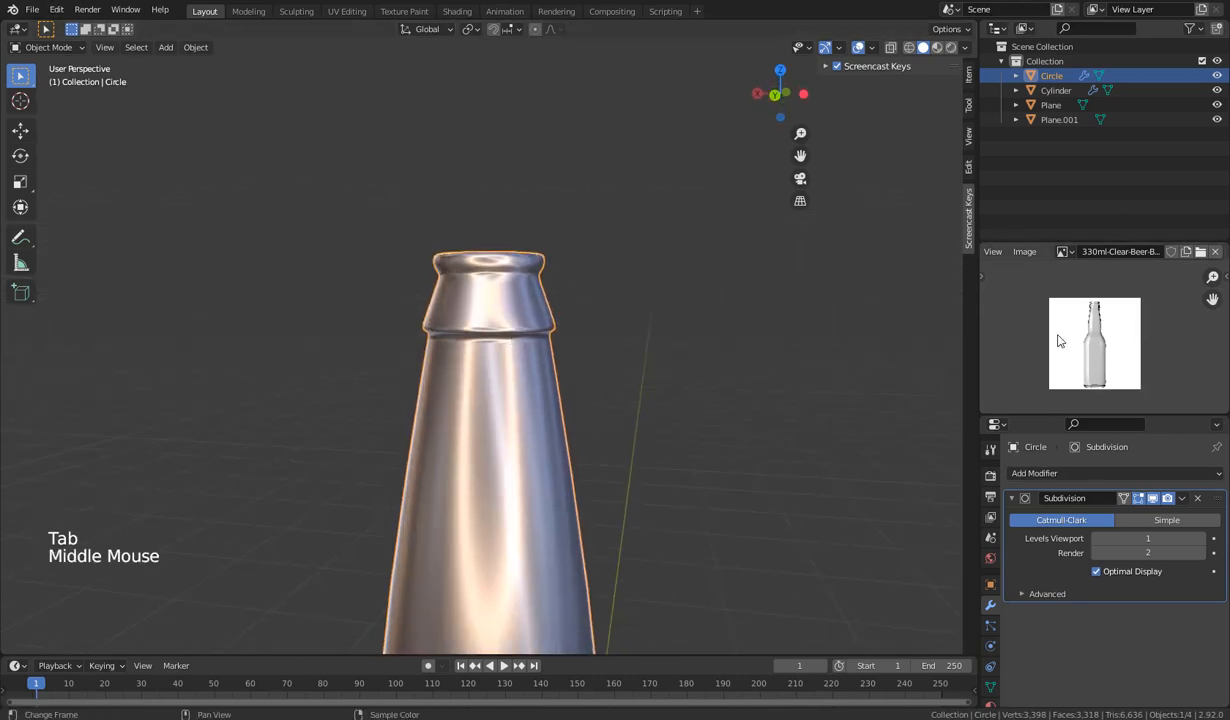
scroll(1046, 337, up, 4)
middle_drag(1046, 337, 1098, 370)
scroll(1078, 340, up, 2)
key(Tab)
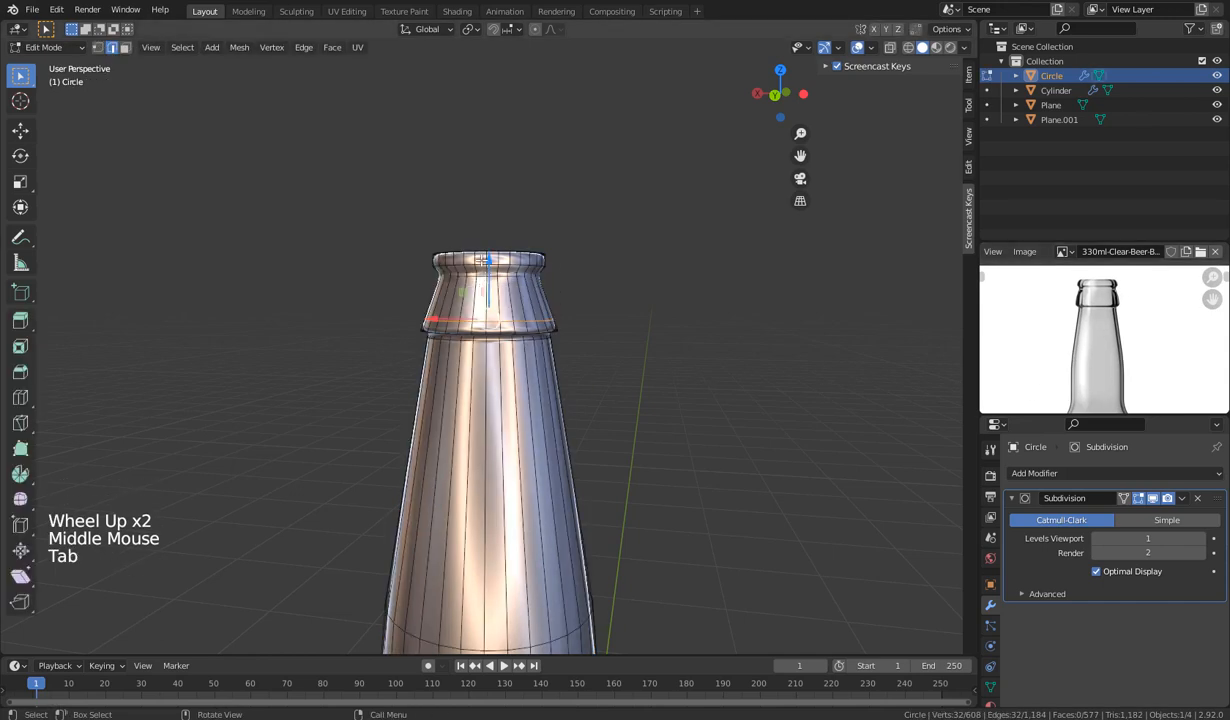
key(ctrl+r)
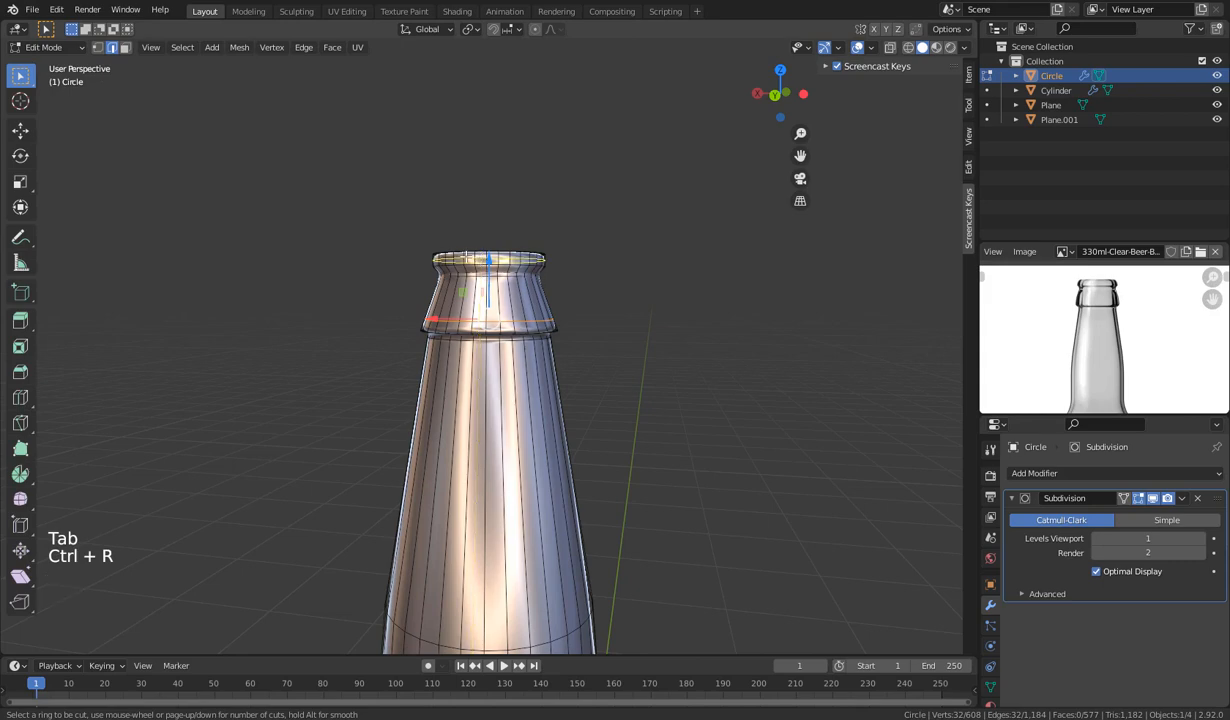
scroll(467, 256, up, 1)
click(466, 252)
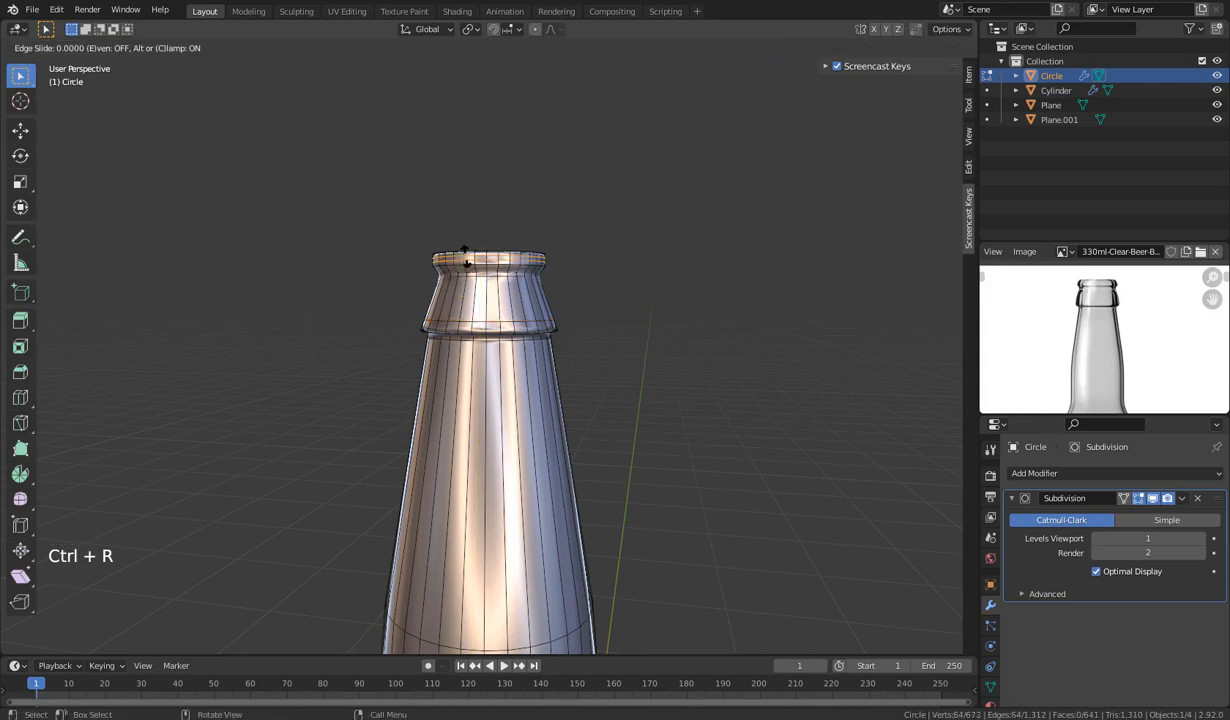
right_click(450, 247)
Add supporting loop cuts on either side of the groove under the lip, sliding the upper one by a factor of about 0.414.
middle_drag(530, 291, 547, 305)
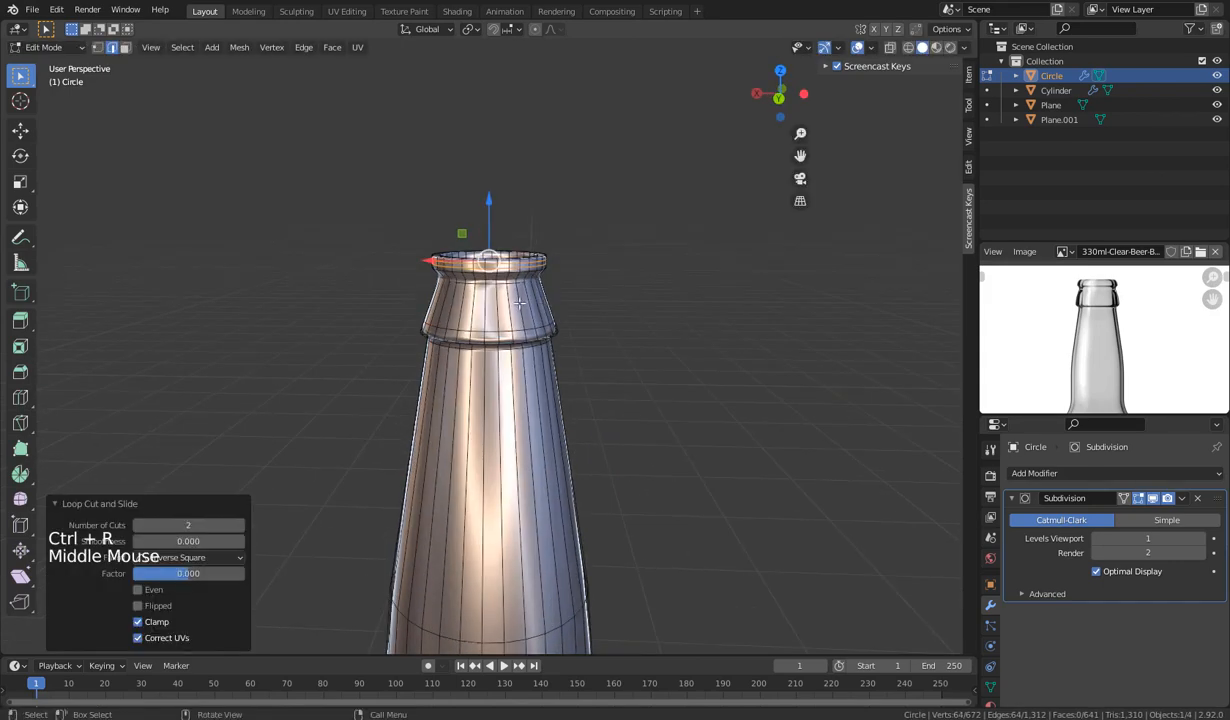
scroll(519, 302, up, 1)
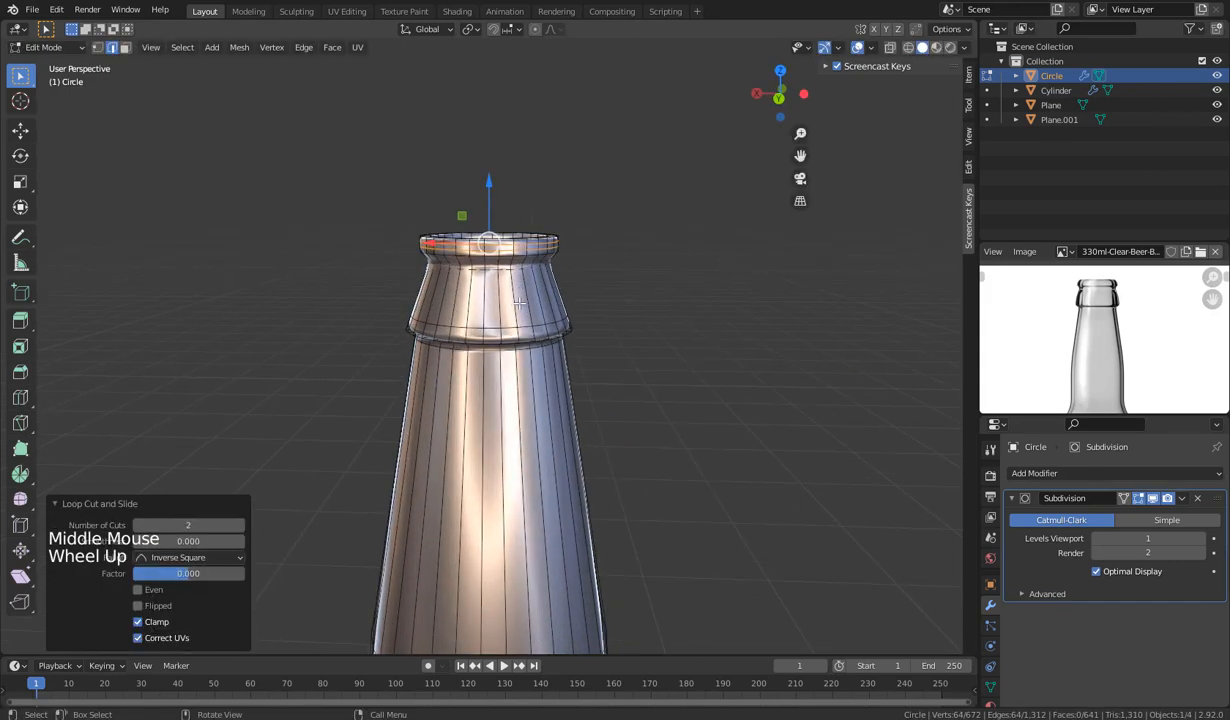
key(ctrl+r)
click(467, 258)
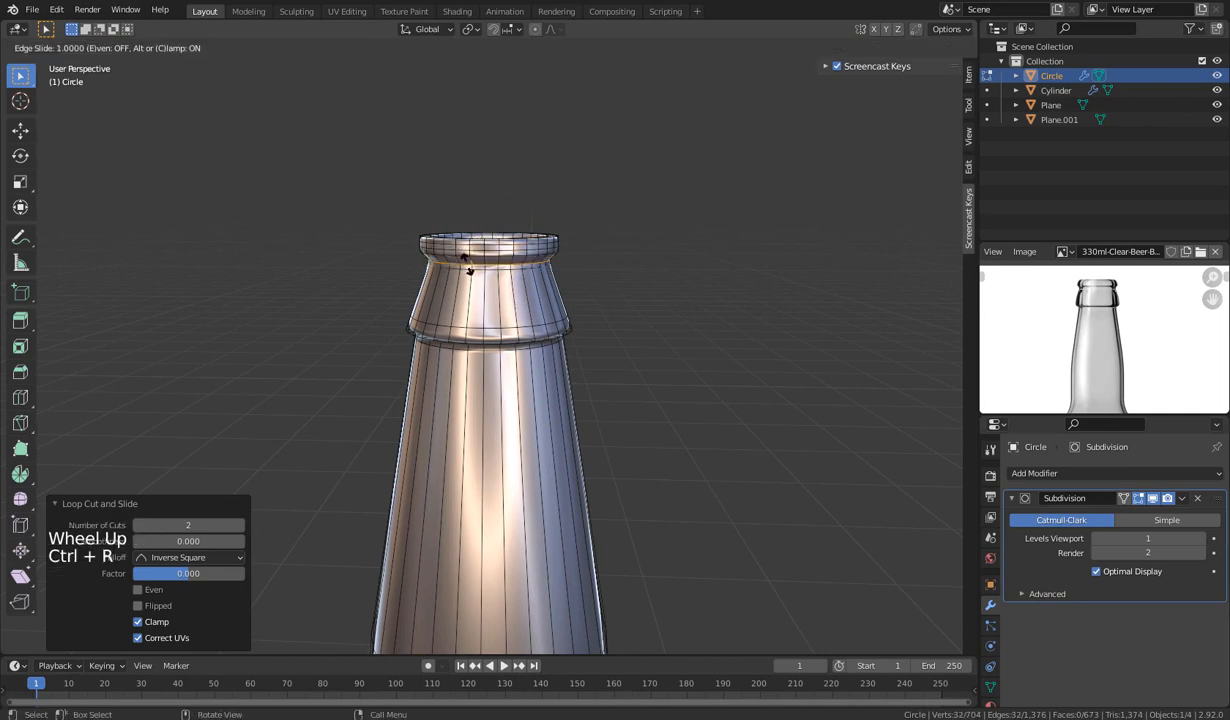
click(468, 266)
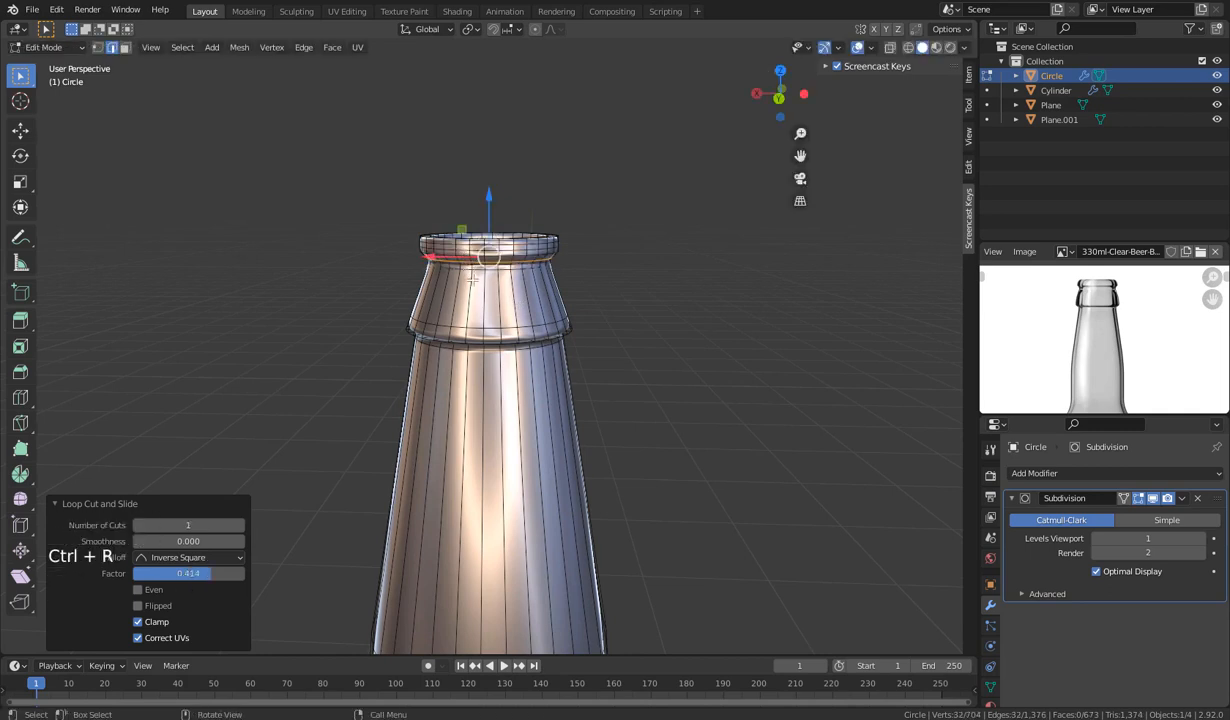
key(ctrl+r)
click(471, 279)
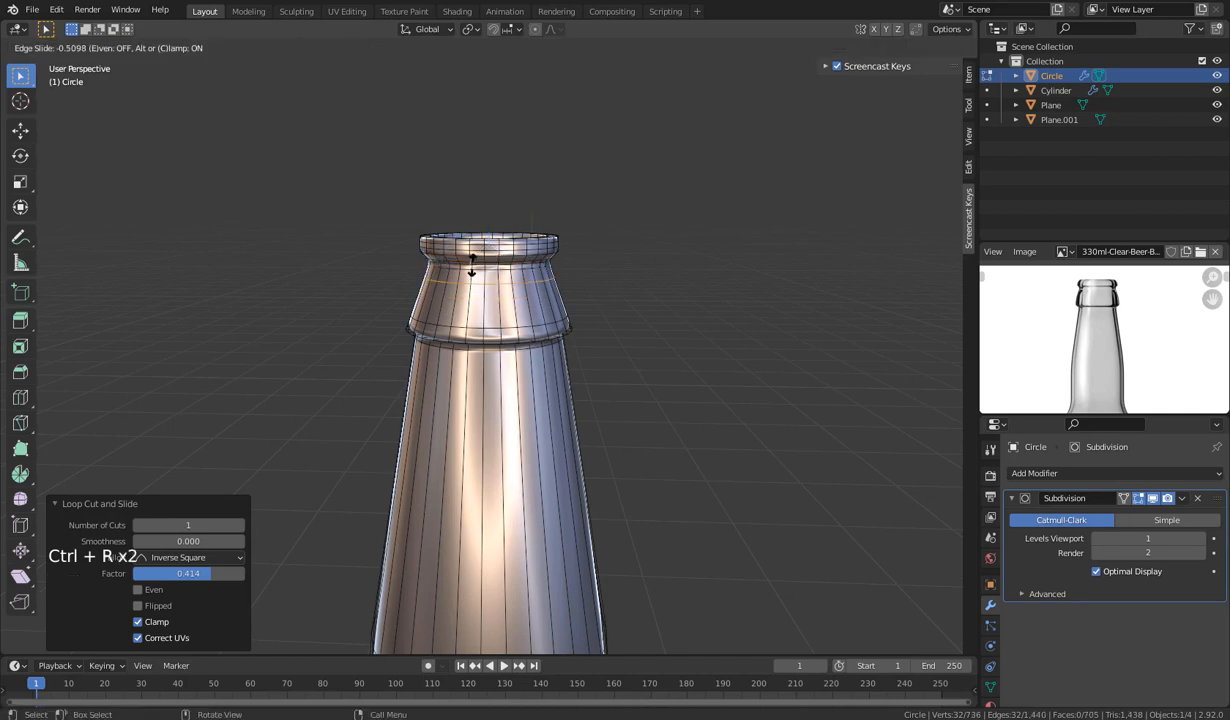
click(475, 250)
Return to Object Mode and examine the whole subdivided bottle against the reference image.
key(Tab)
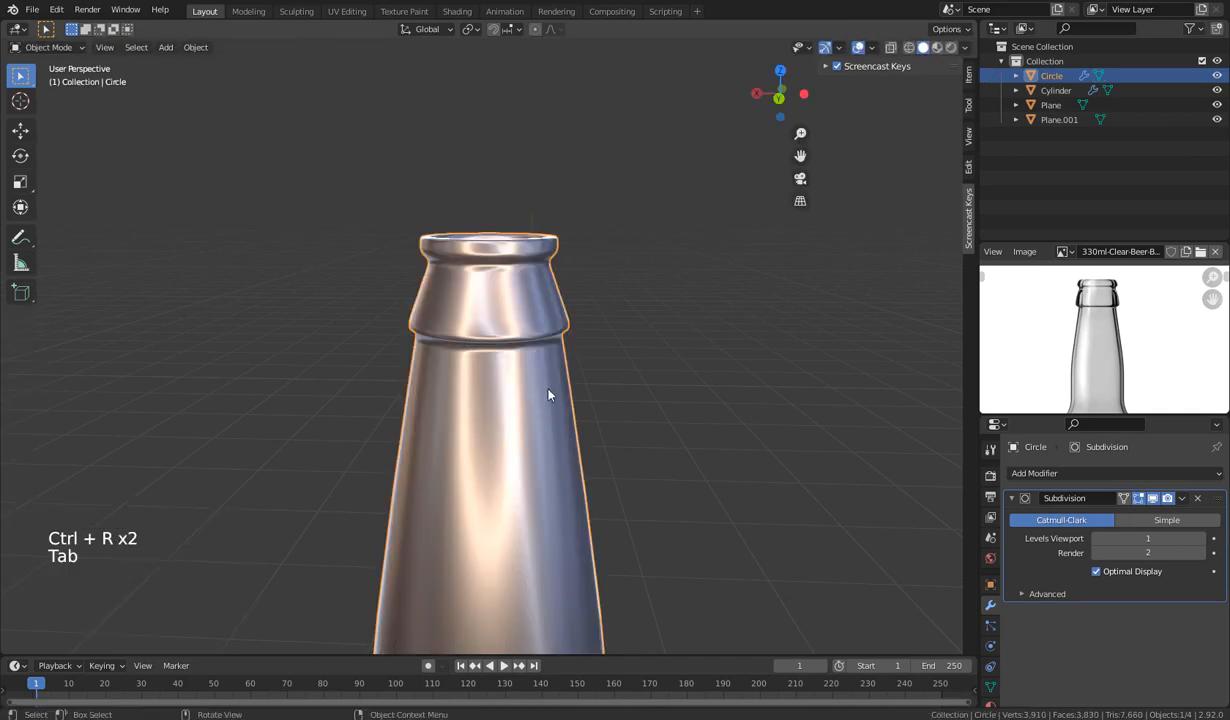
mouse_move(640, 383)
middle_down()
mouse_move(645, 489)
mouse_move(634, 384)
middle_up()
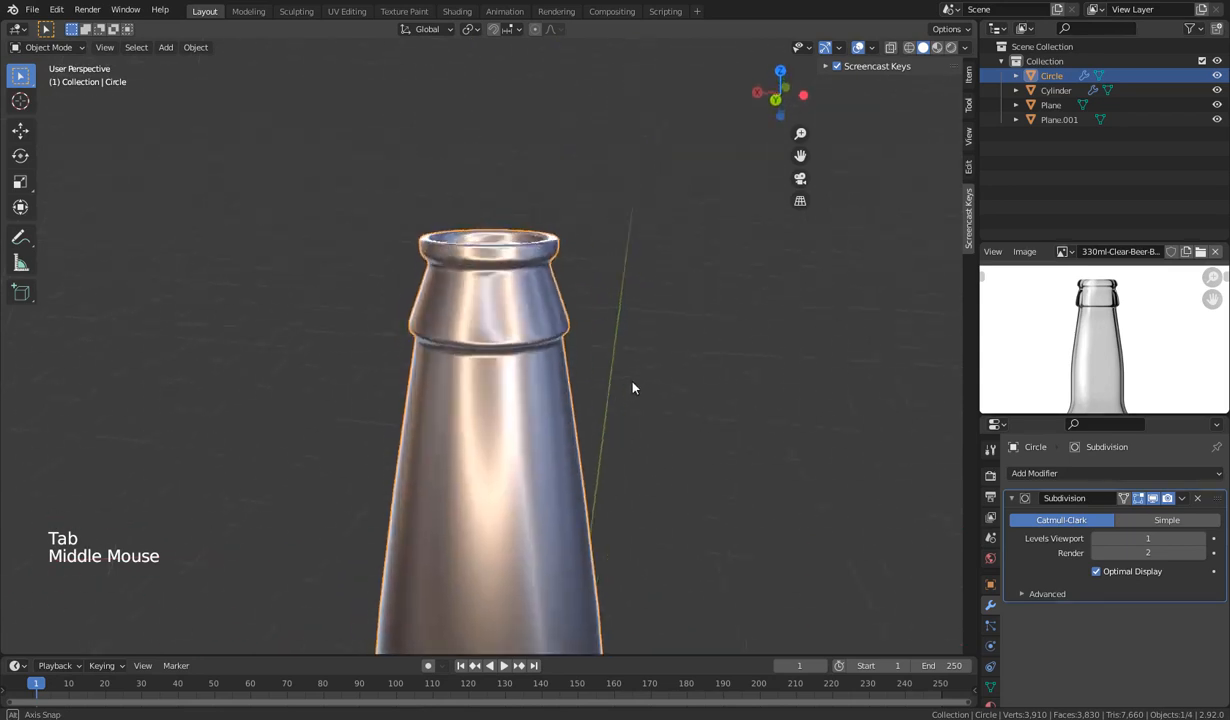
scroll(675, 377, down, 2)
scroll(675, 377, down, 6)
scroll(590, 487, down, 1)
shift+middle_drag(590, 487, 634, 385)
scroll(991, 376, down, 1)
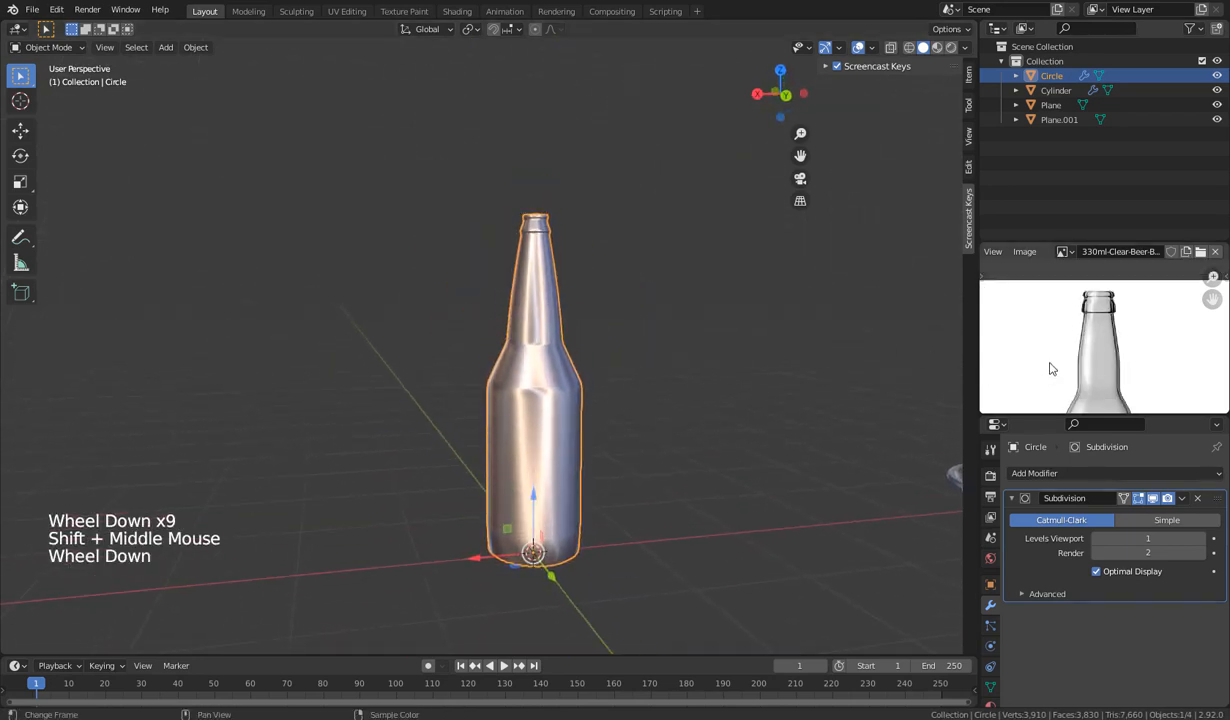
In Edit Mode, scale the edge loop midway along the bottle's neck up by about 1.09, and return to Object Mode.
middle_drag(1010, 353, 1041, 332)
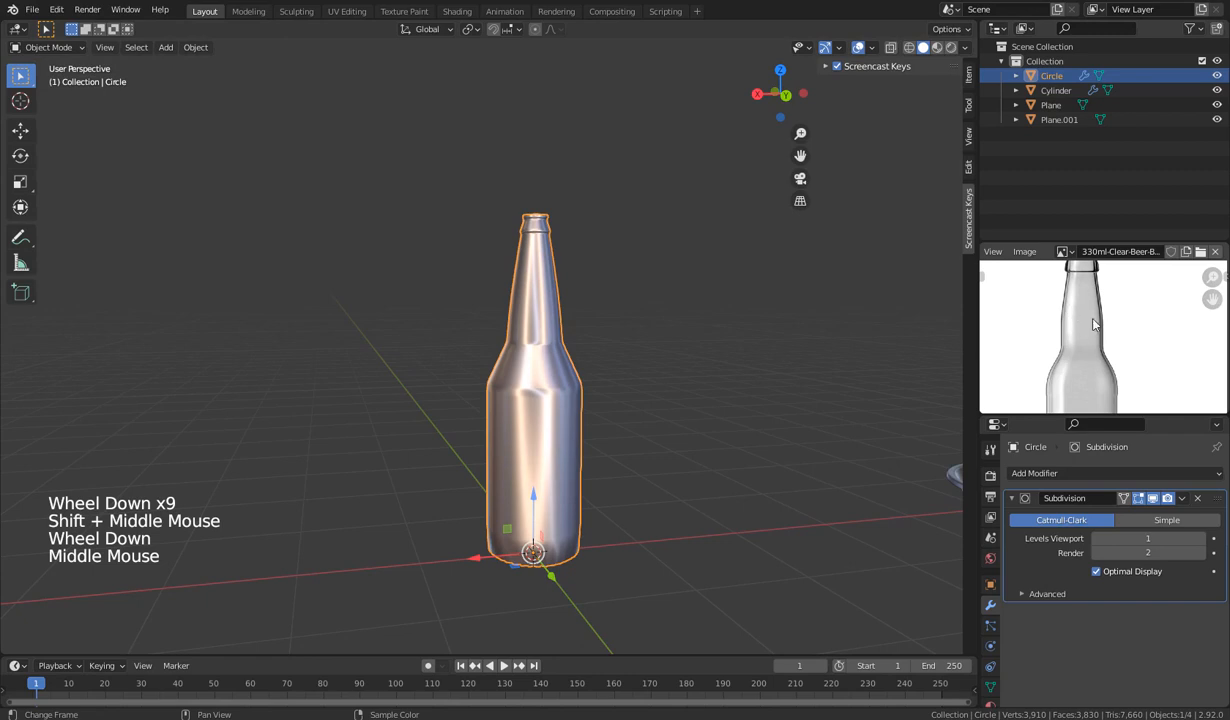
key(Tab)
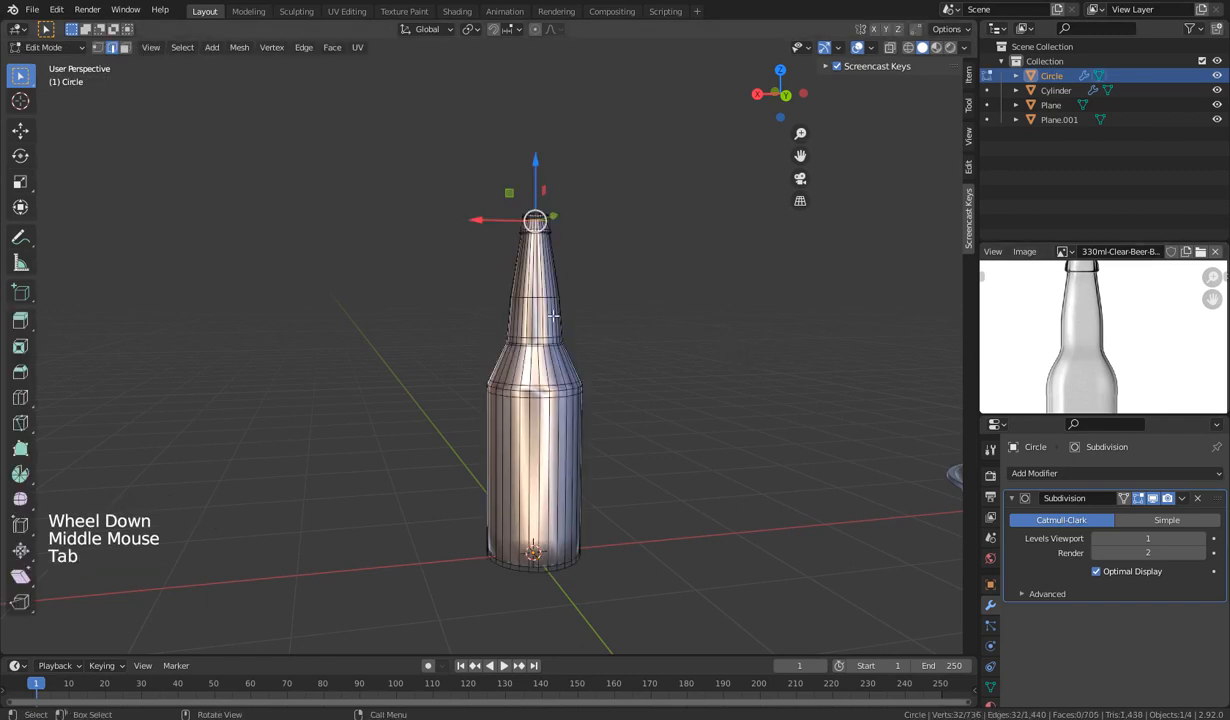
scroll(531, 298, up, 4)
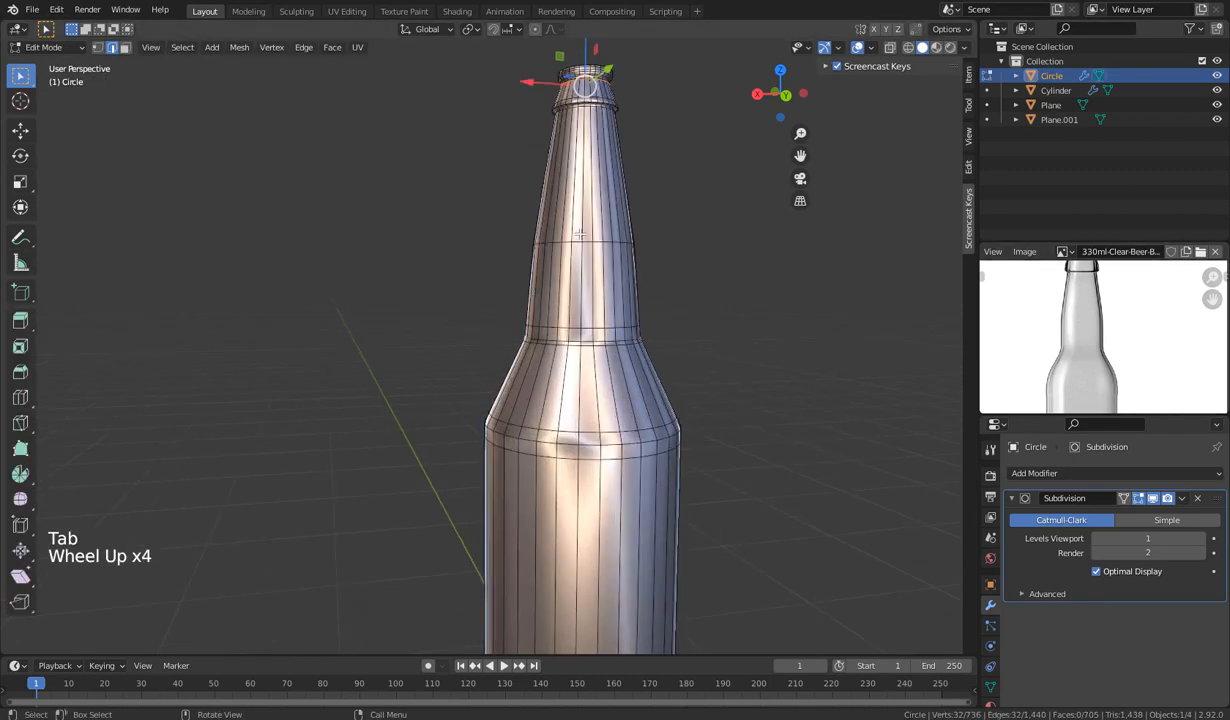
alt+click(580, 240)
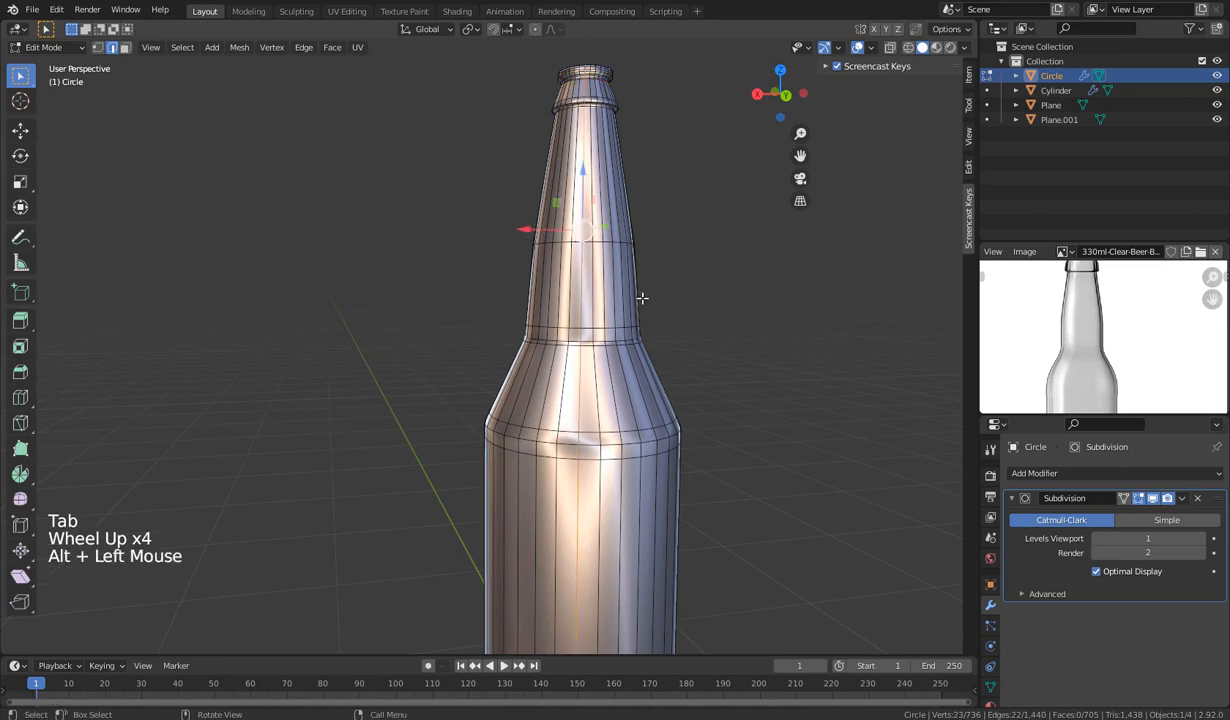
alt+click(605, 247)
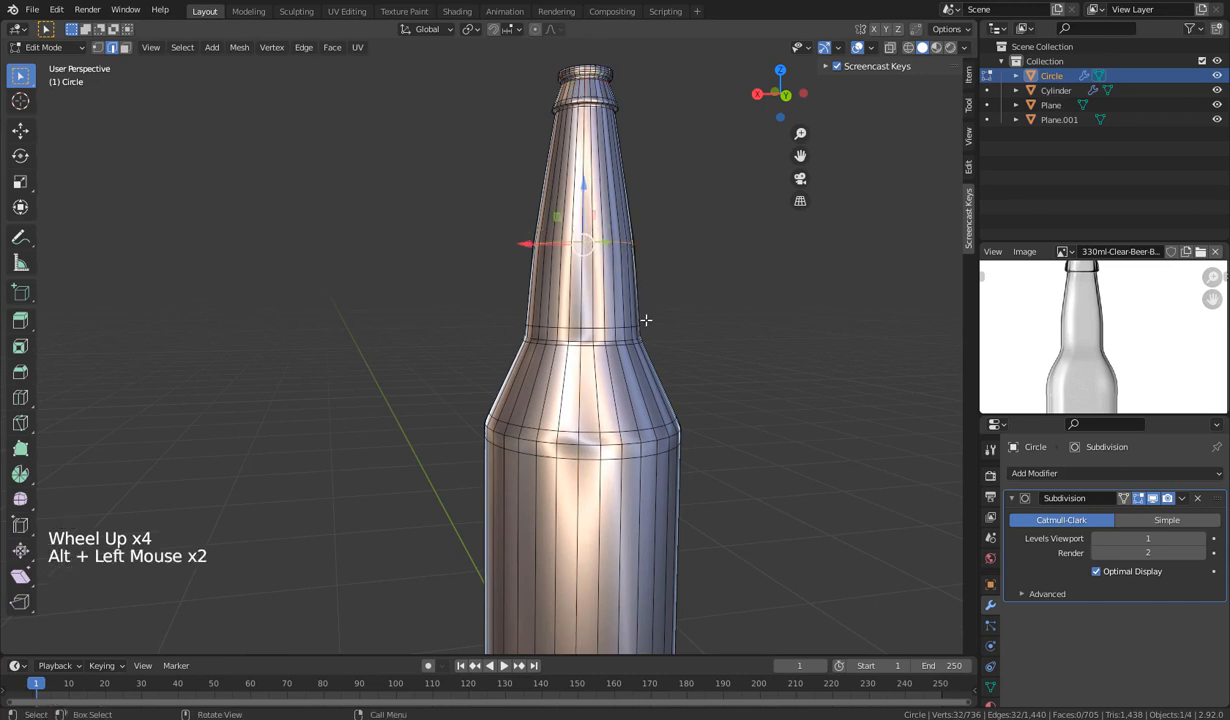
key(s)
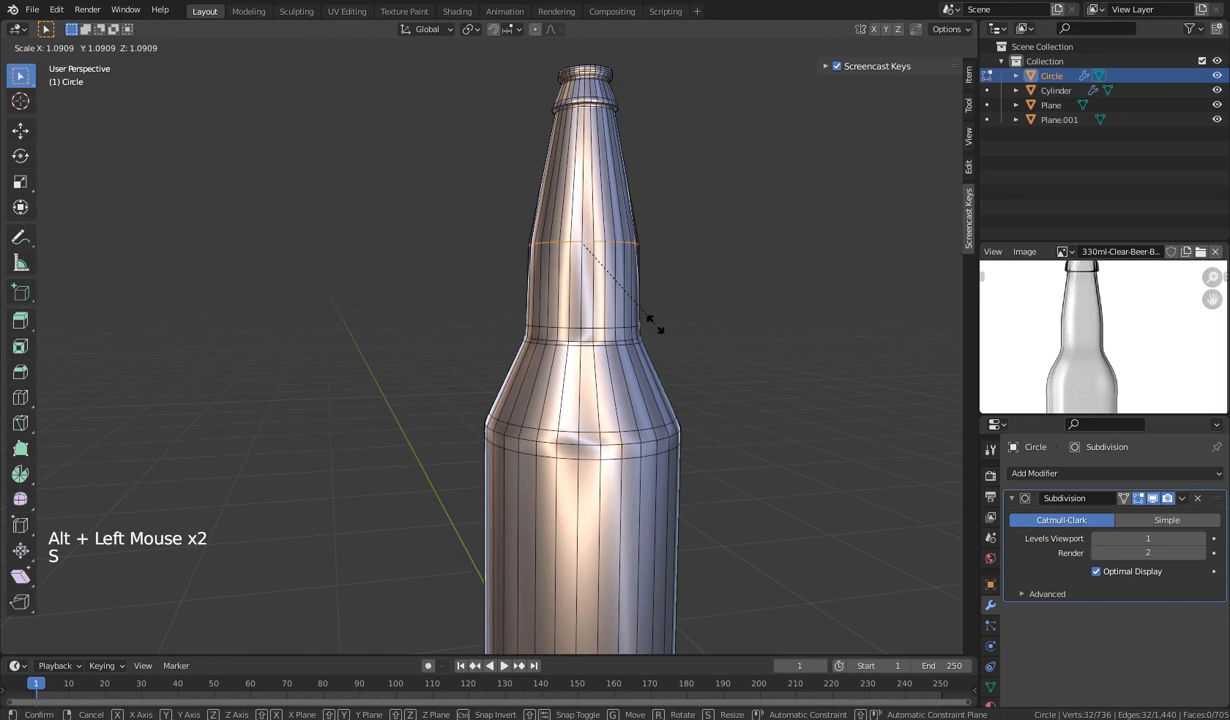
click(655, 325)
key(Tab)
scroll(440, 420, down, 4)
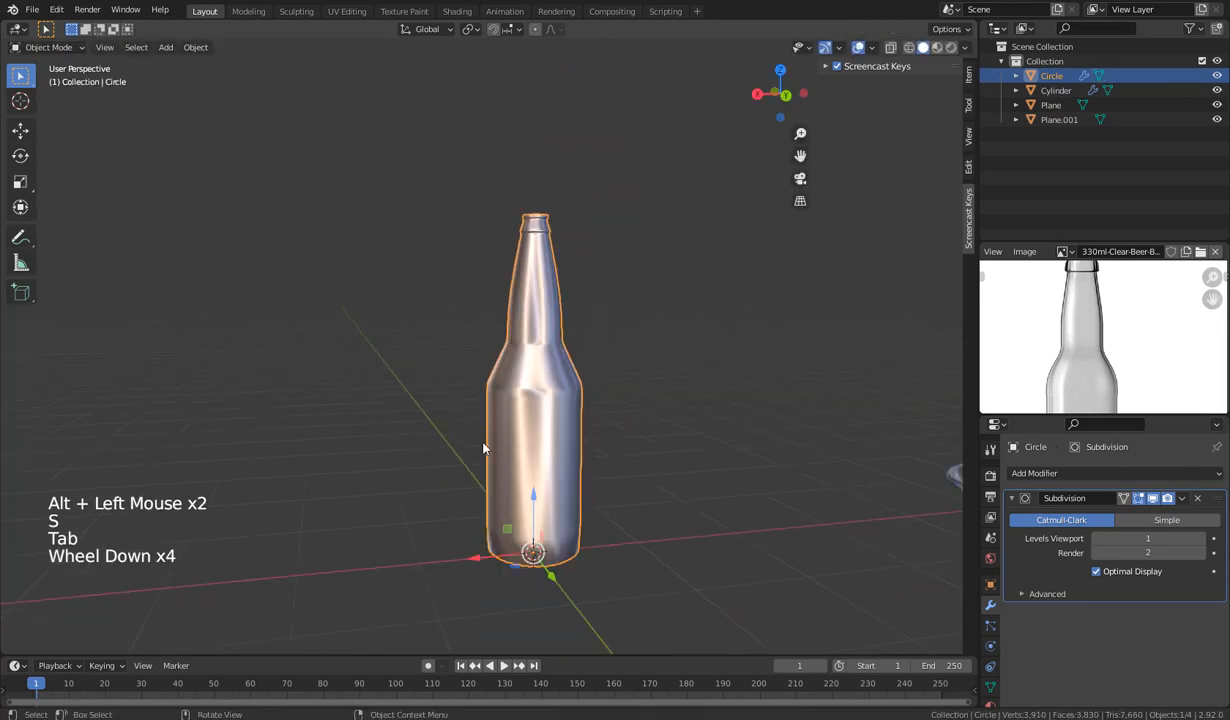
Add a centred loop cut around the bottle's sloping shoulder, scale it up by about 1.05, and return to Object Mode.
middle_drag(440, 420, 522, 420)
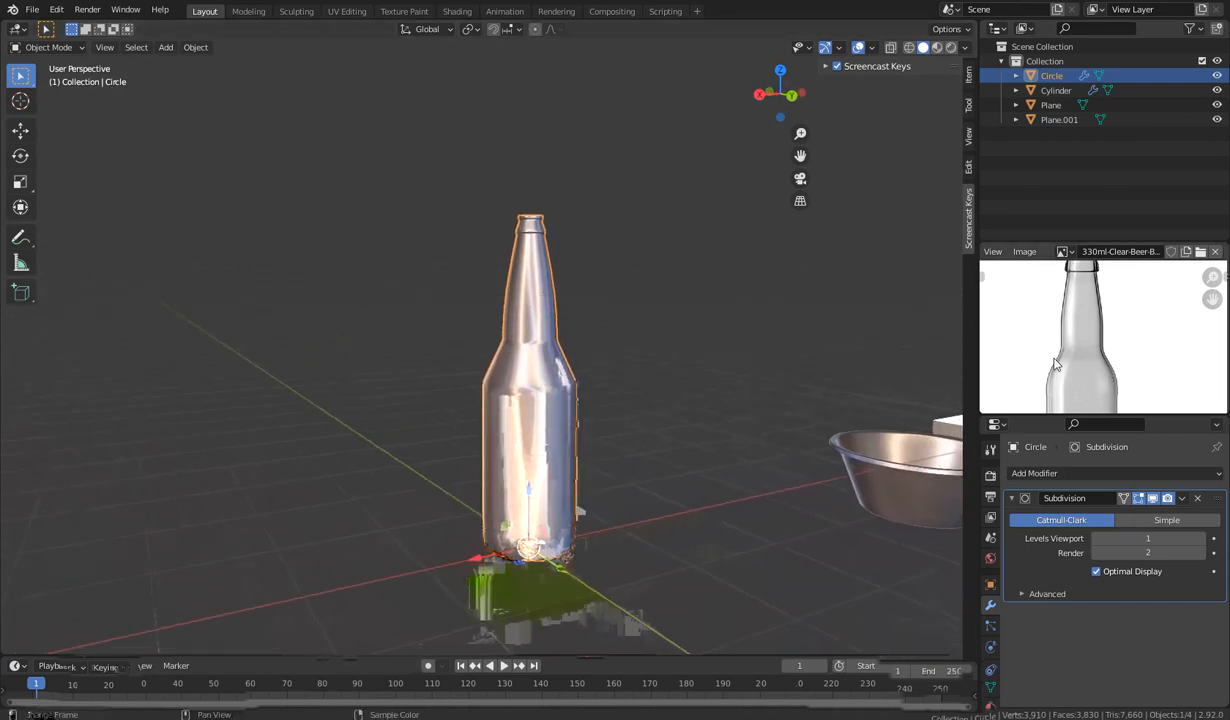
key(Tab)
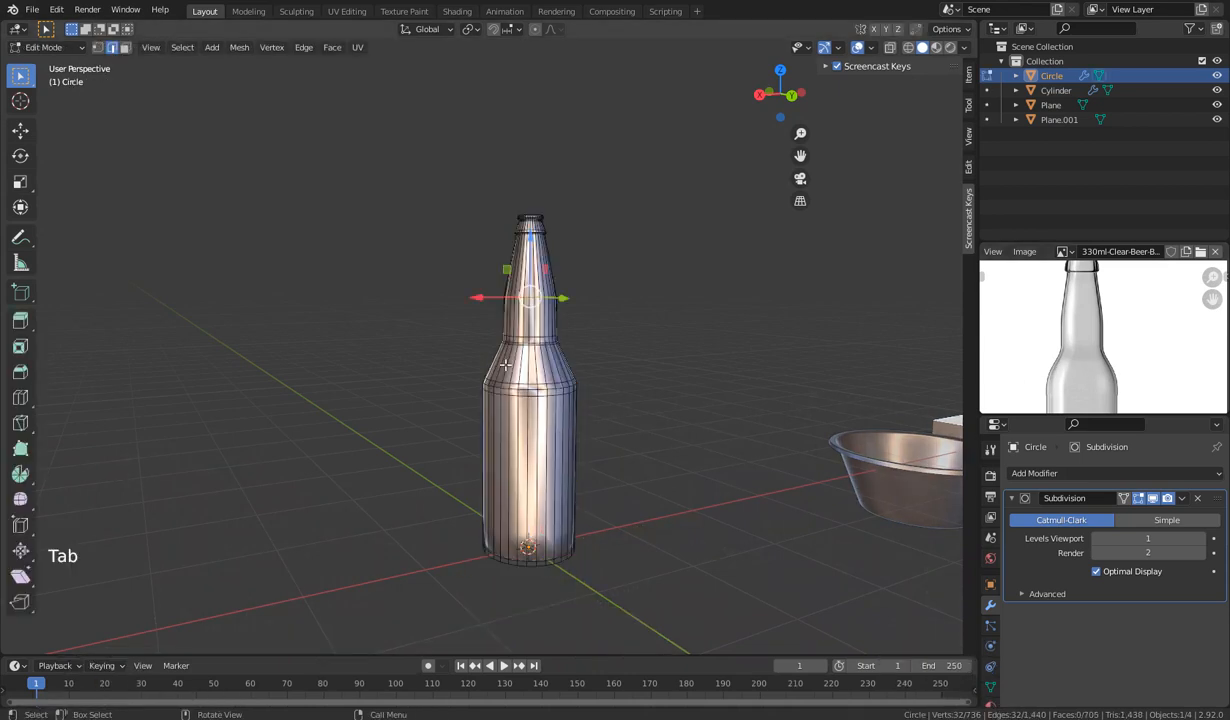
key(ctrl+r)
click(540, 398)
right_click(540, 398)
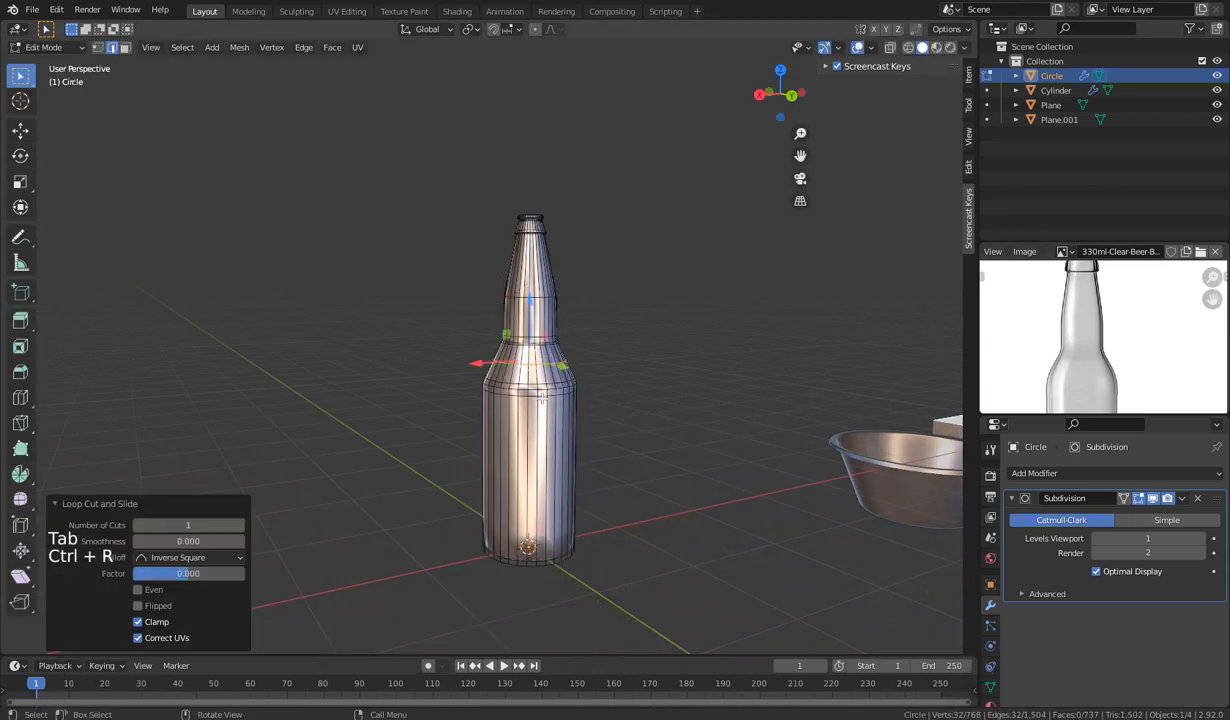
key(s)
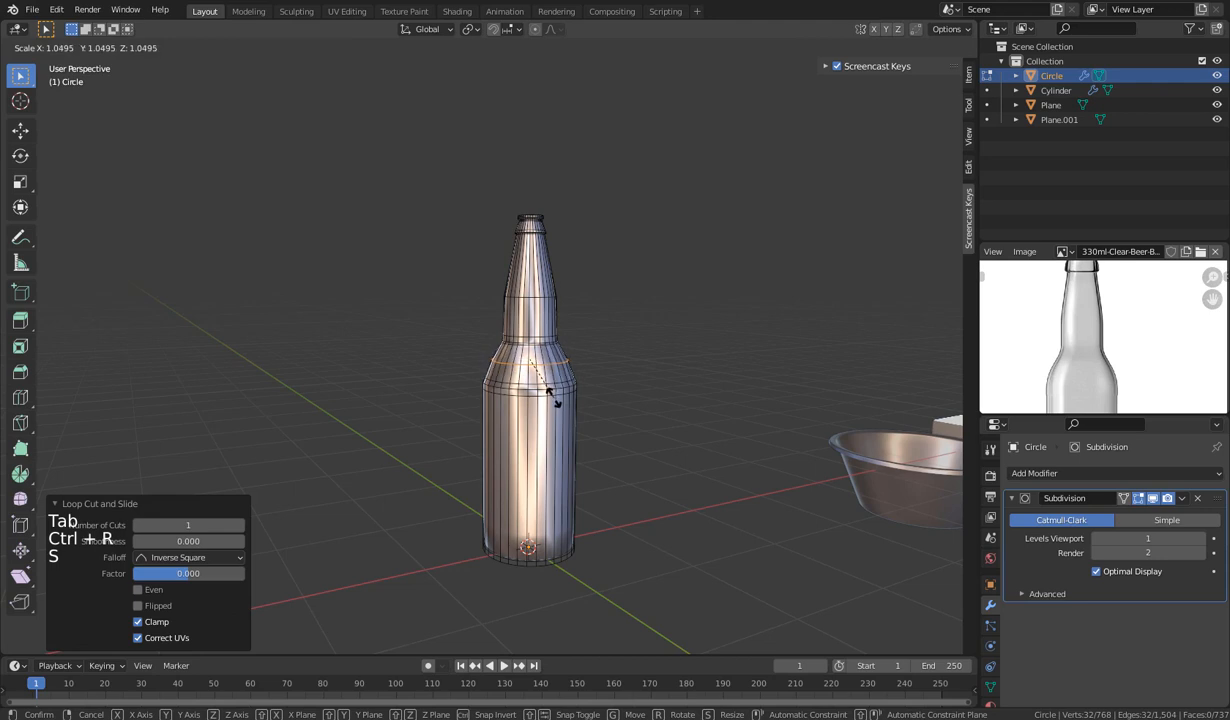
click(549, 396)
key(Tab)
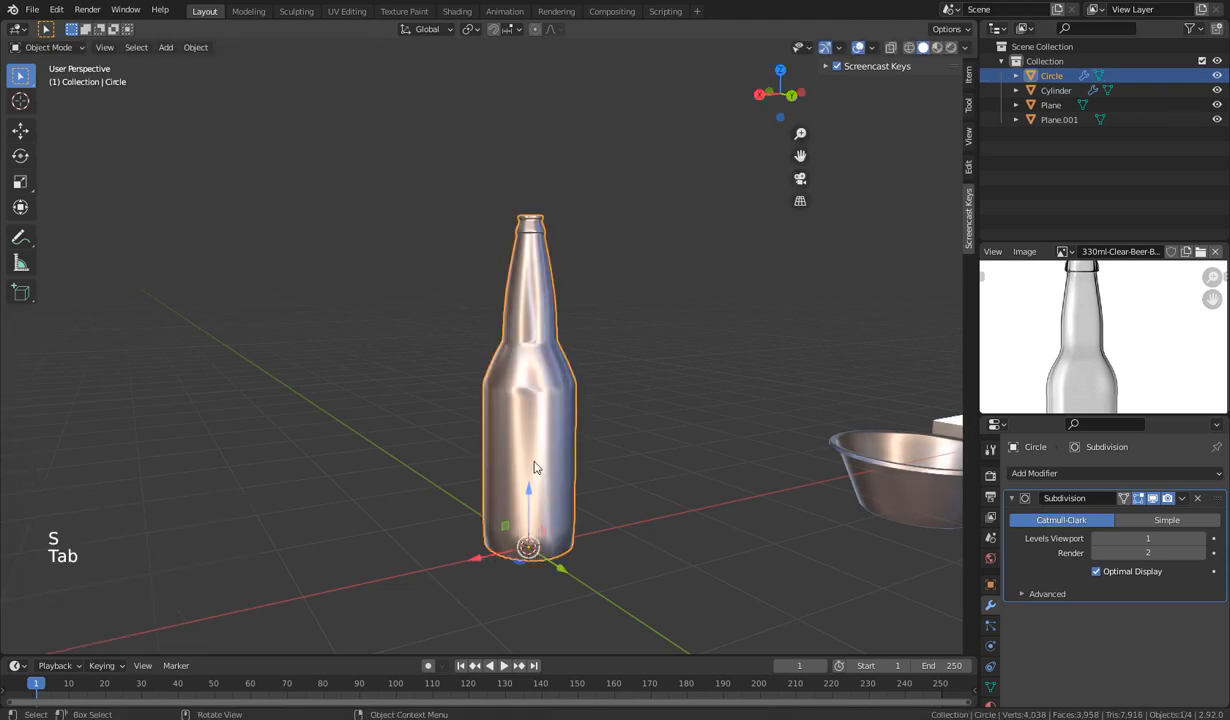
In Edit Mode, inset the bottle's bottom face slightly to smooth its jagged rim, and return to Object Mode.
middle_drag(616, 461, 674, 448)
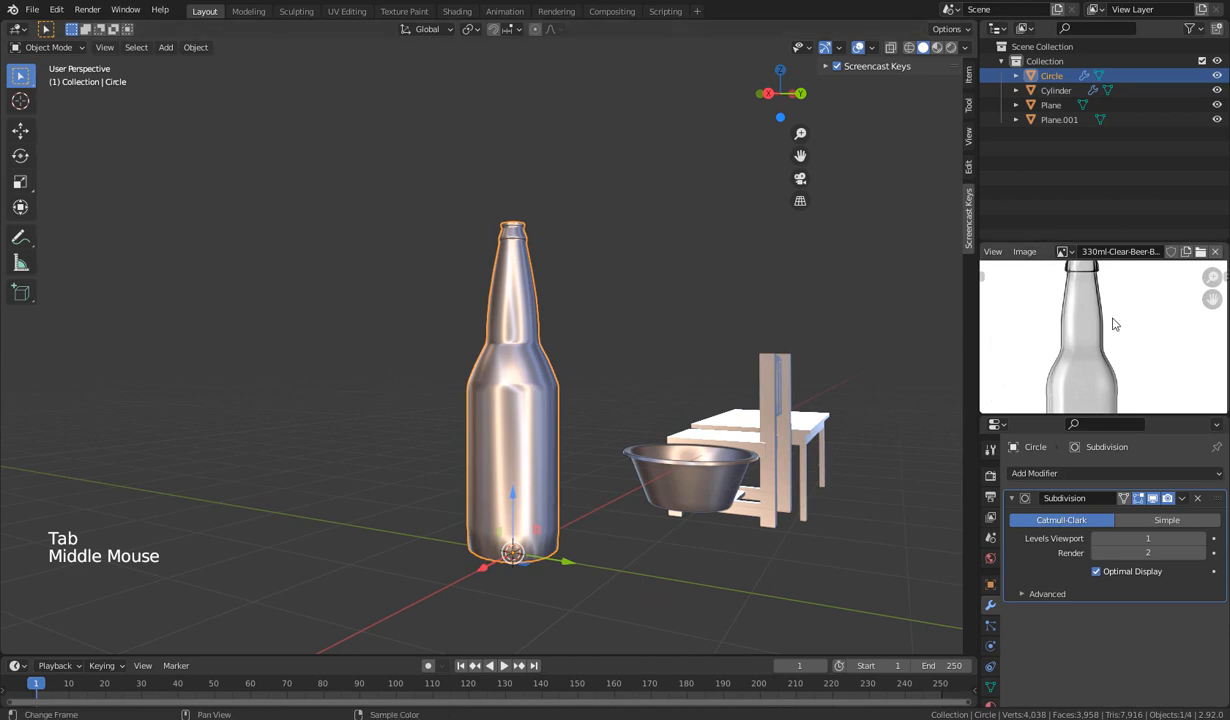
middle_drag(564, 434, 566, 294)
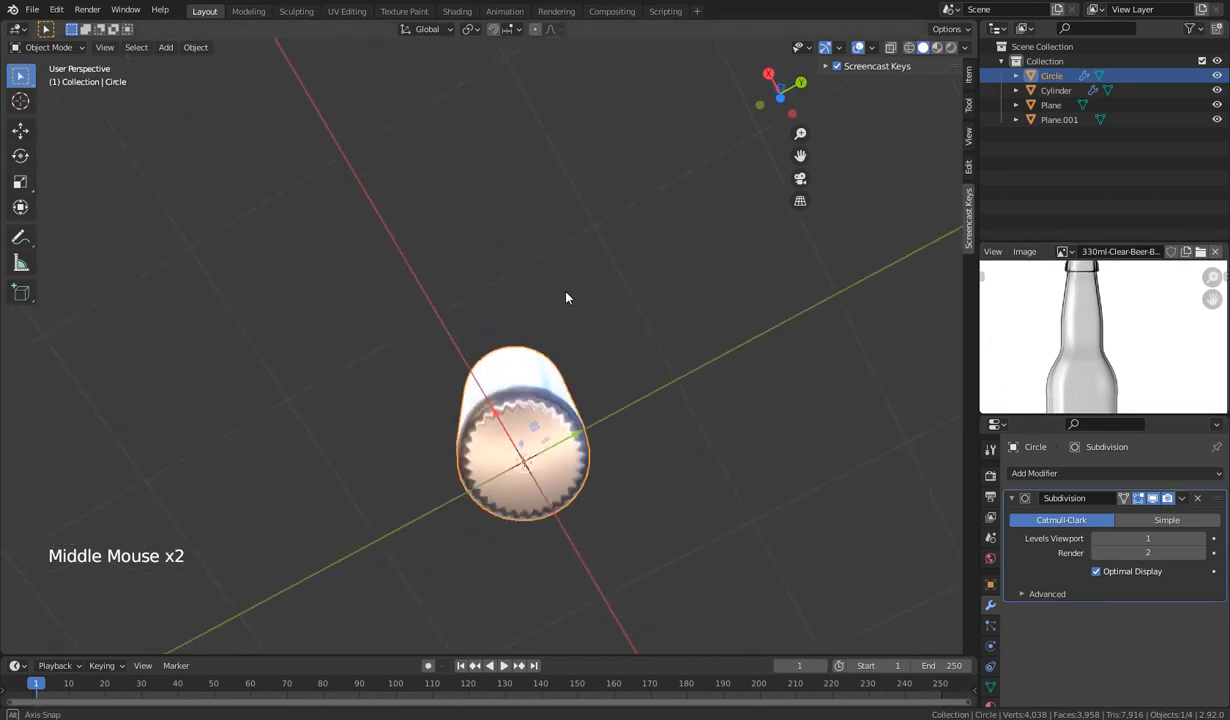
key(Tab)
click(500, 375)
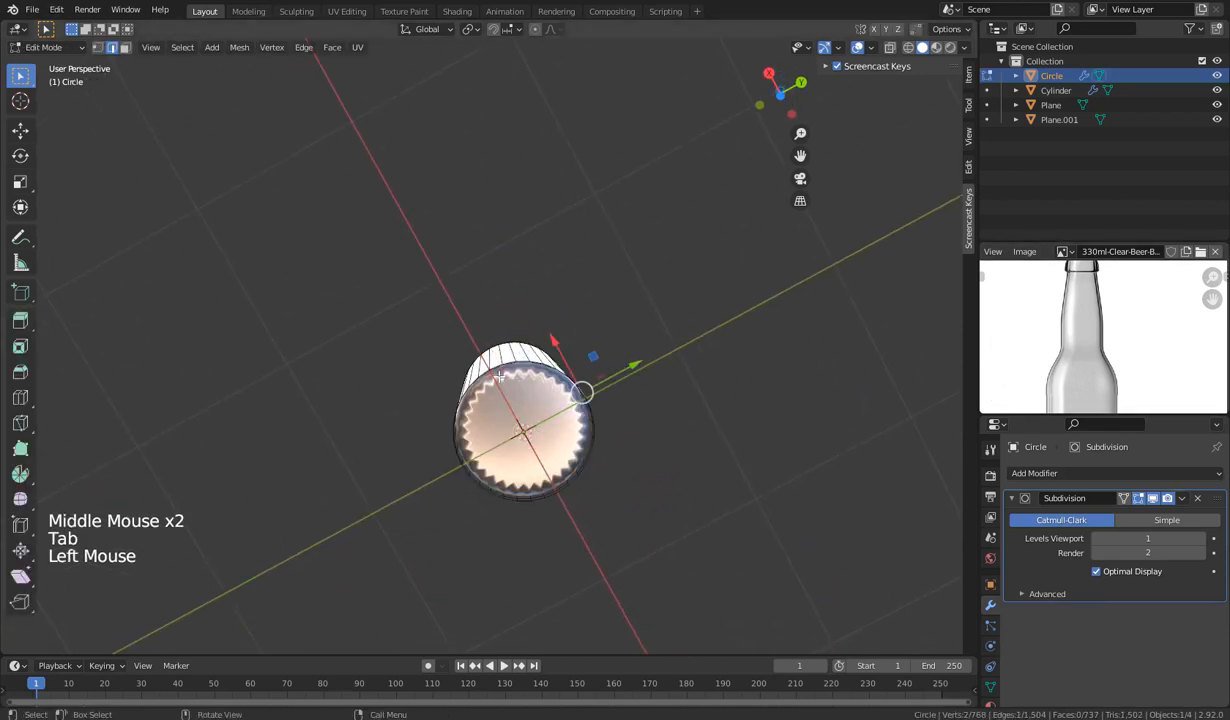
click(125, 47)
click(580, 452)
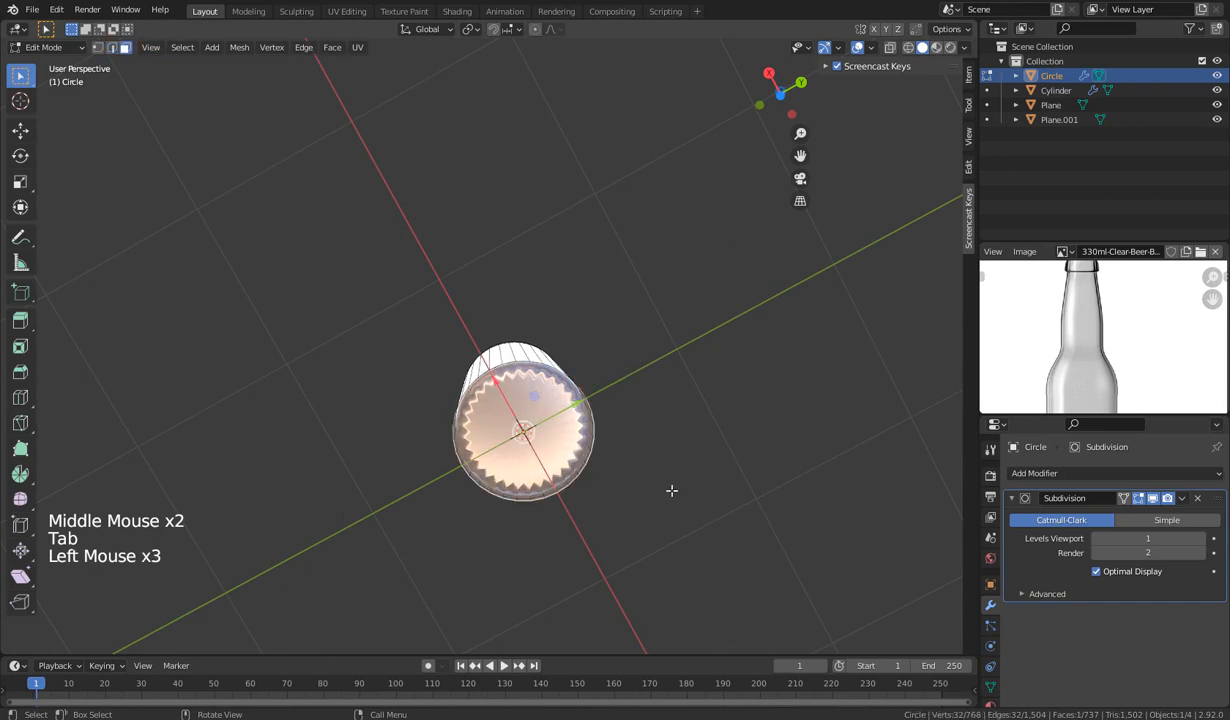
key(i)
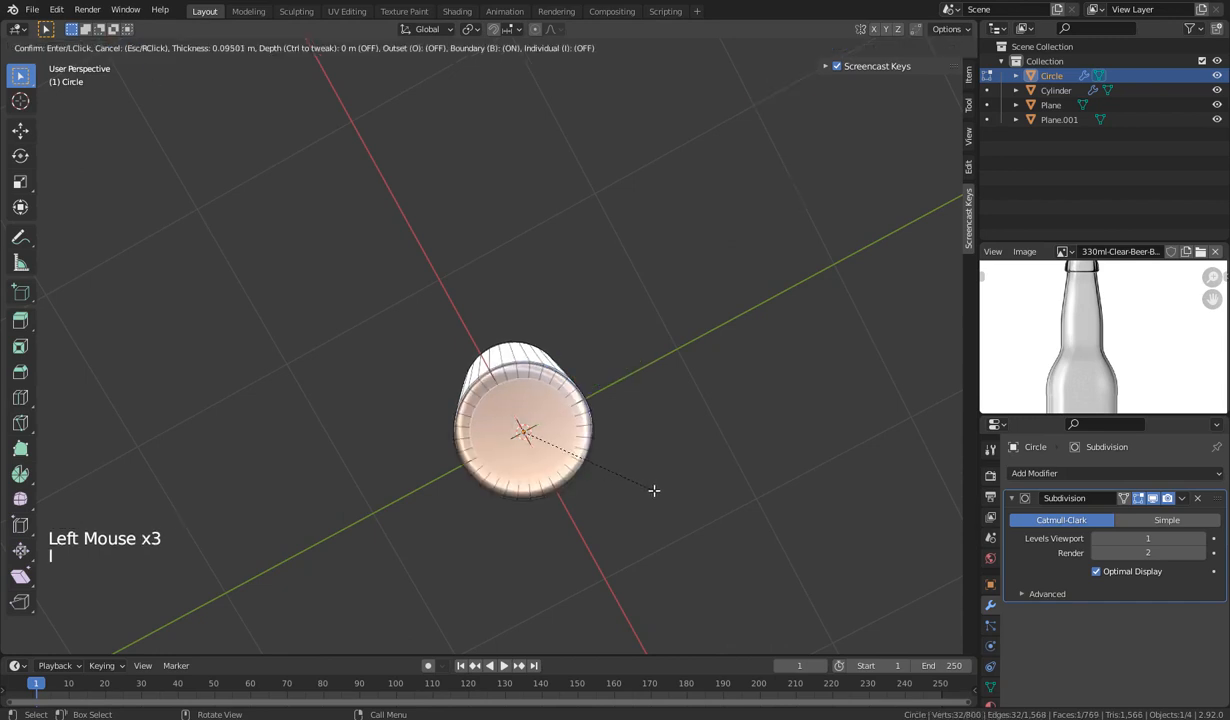
click(645, 478)
middle_drag(697, 402, 622, 520)
scroll(563, 483, down, 1)
key(Tab)
Examine the whole bottle's silhouette and mesh against the full reference image.
scroll(561, 543, down, 2)
scroll(622, 520, up, 4)
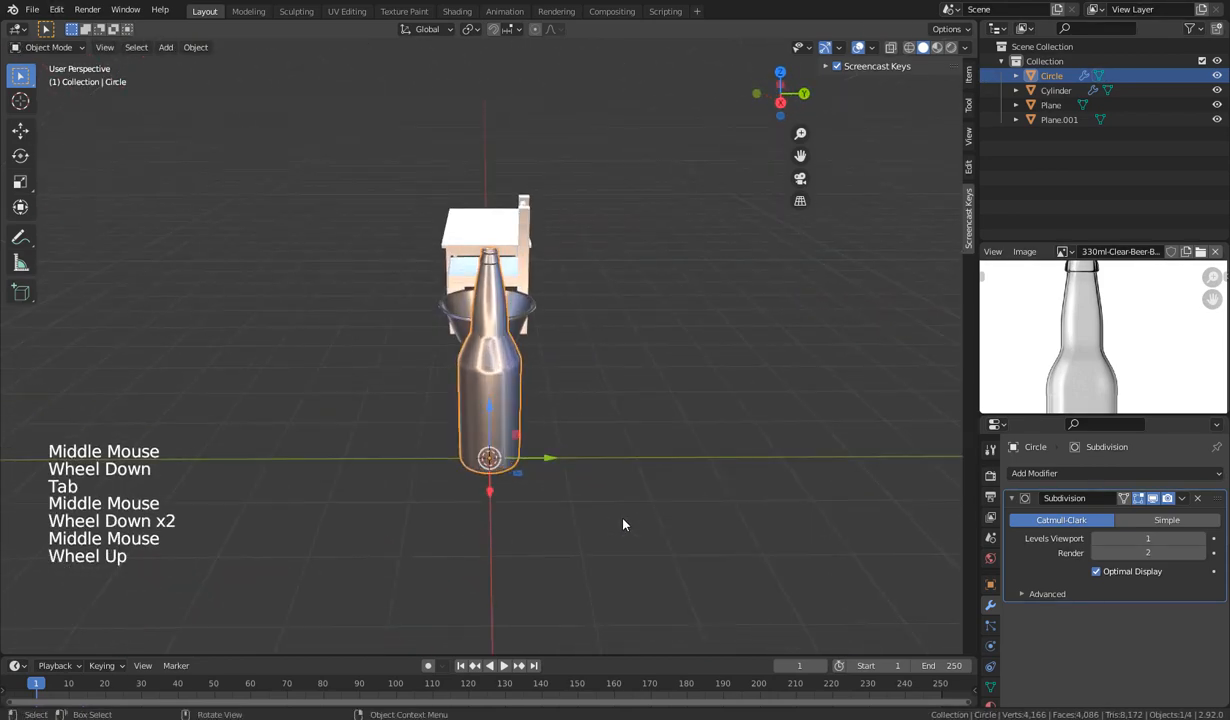
middle_drag(560, 343, 579, 278)
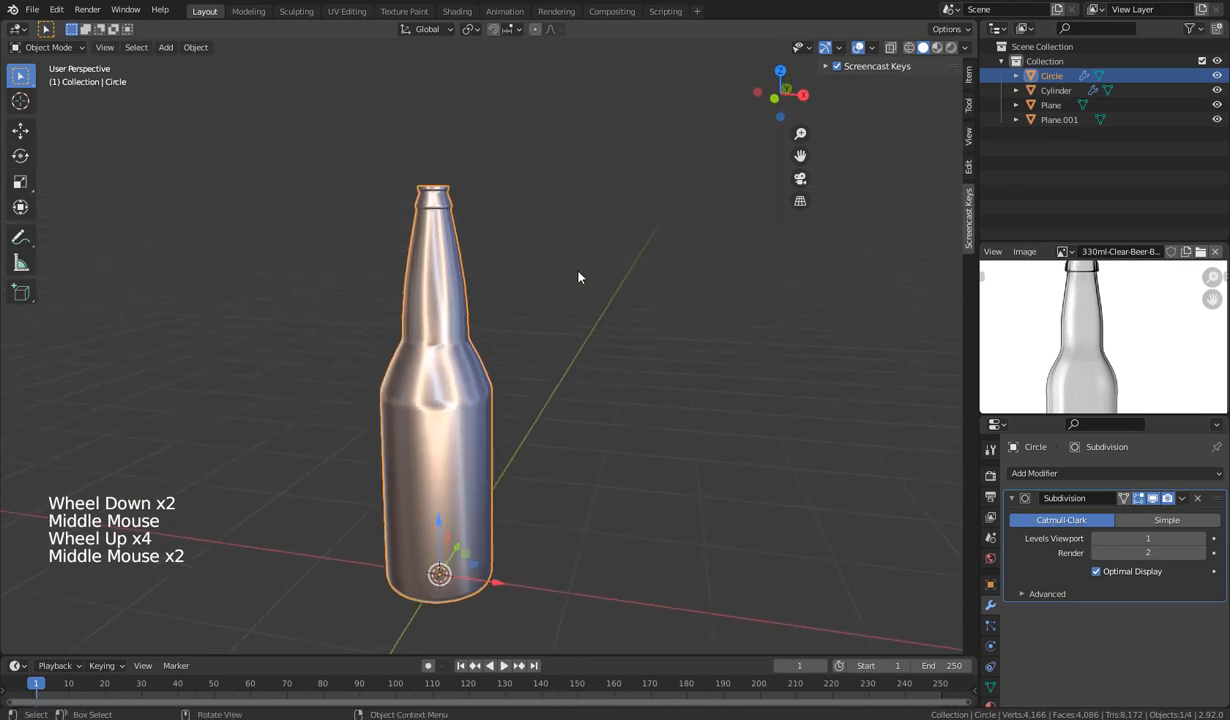
scroll(1108, 368, down, 3)
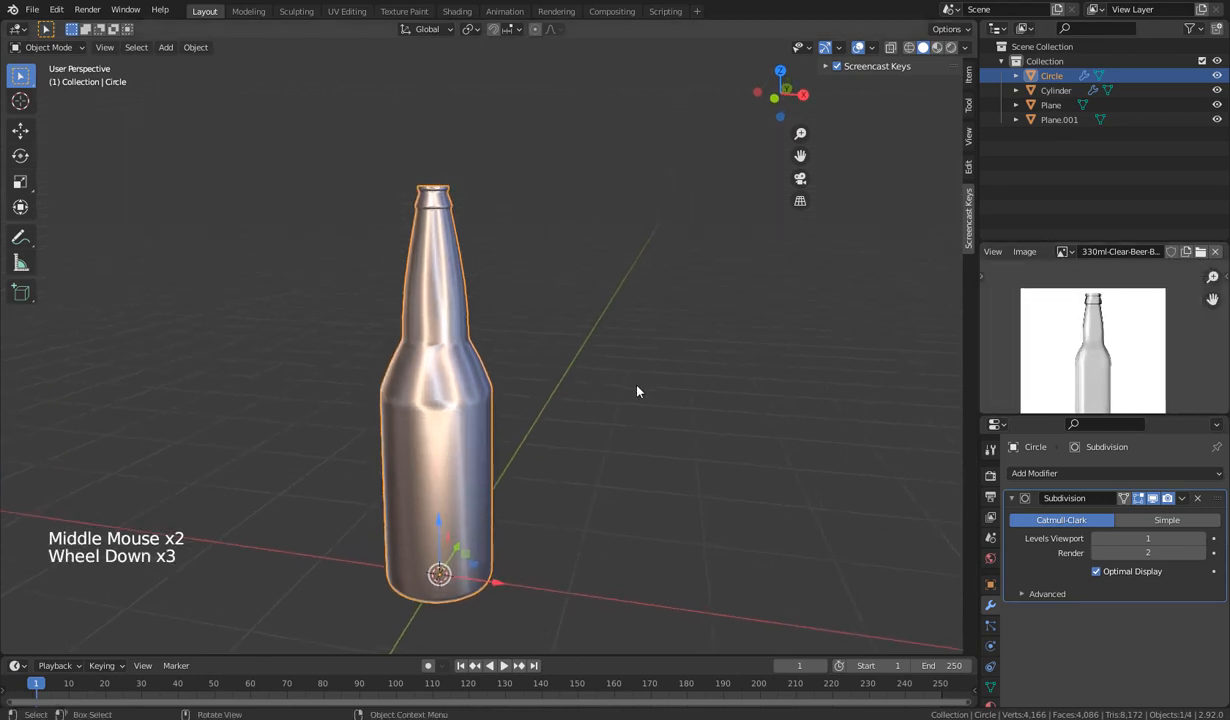
mouse_move(636, 385)
middle_down()
mouse_move(590, 378)
mouse_move(618, 393)
middle_up()
key(Tab)
scroll(590, 430, down, 3)
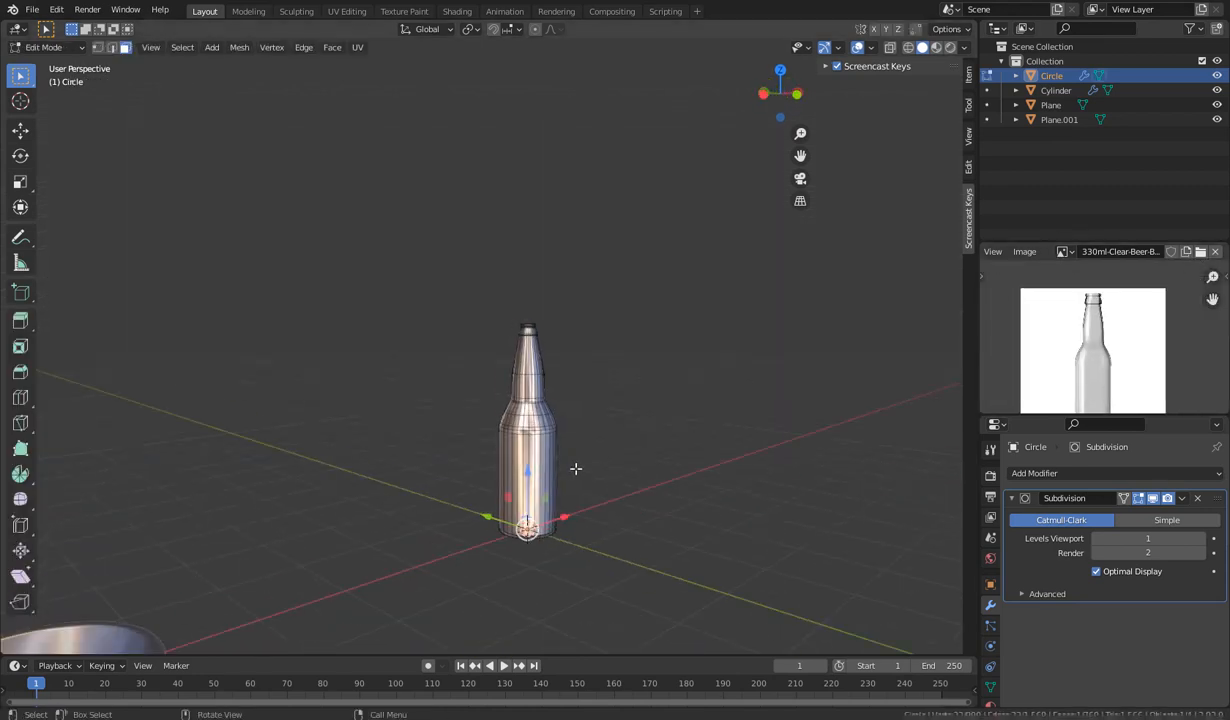
key(Tab)
scroll(435, 515, down, 3)
Move the bottle about -3.74 m along the X axis to stand beside the bowl, and deselect it.
middle_drag(440, 525, 430, 476)
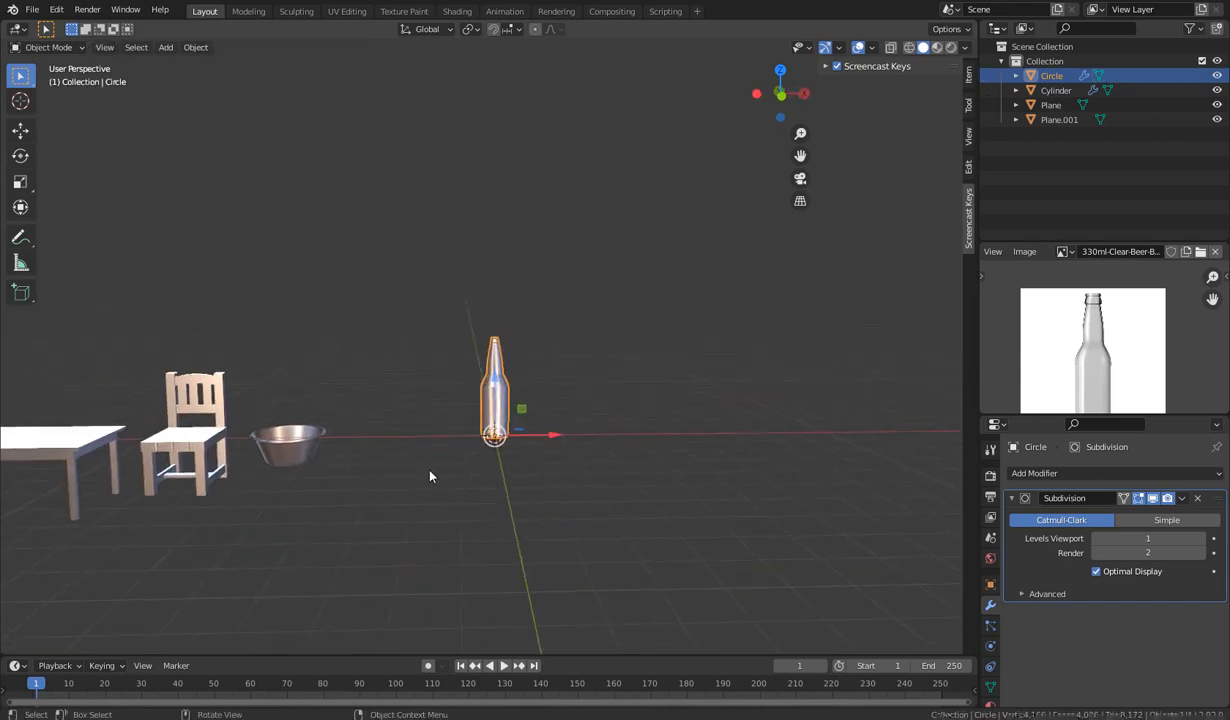
key(g)
key(x)
click(316, 530)
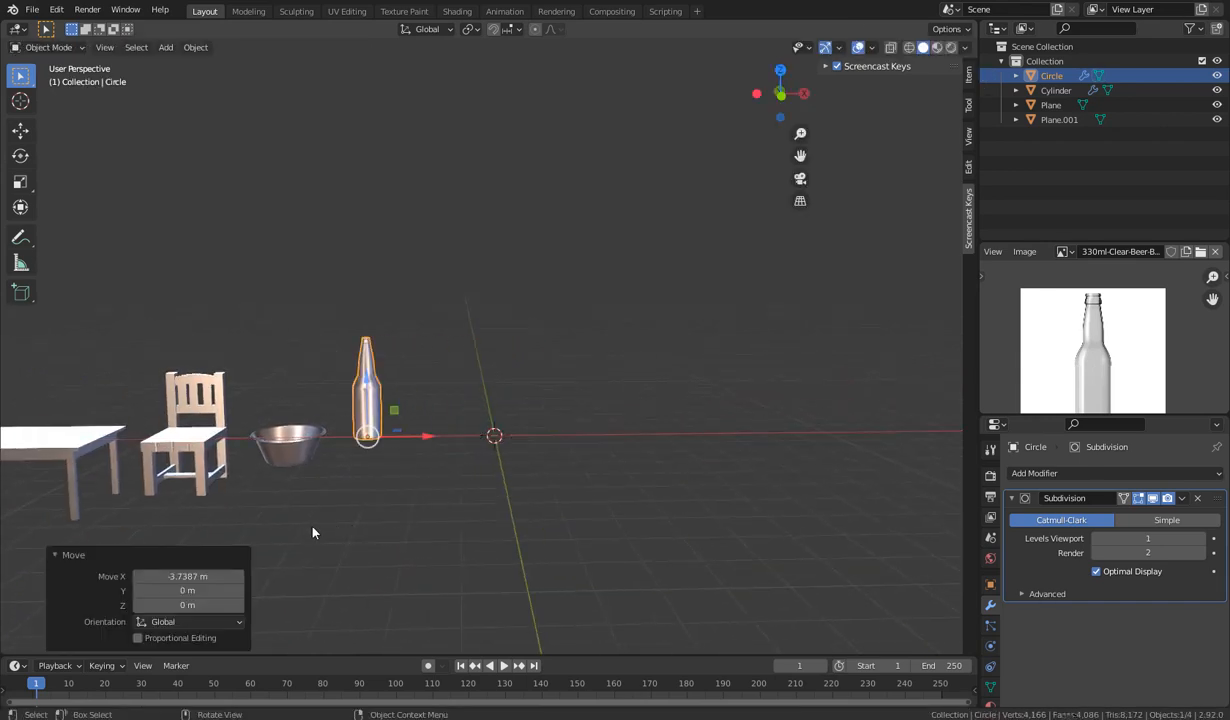
shift+middle_drag(316, 530, 642, 470)
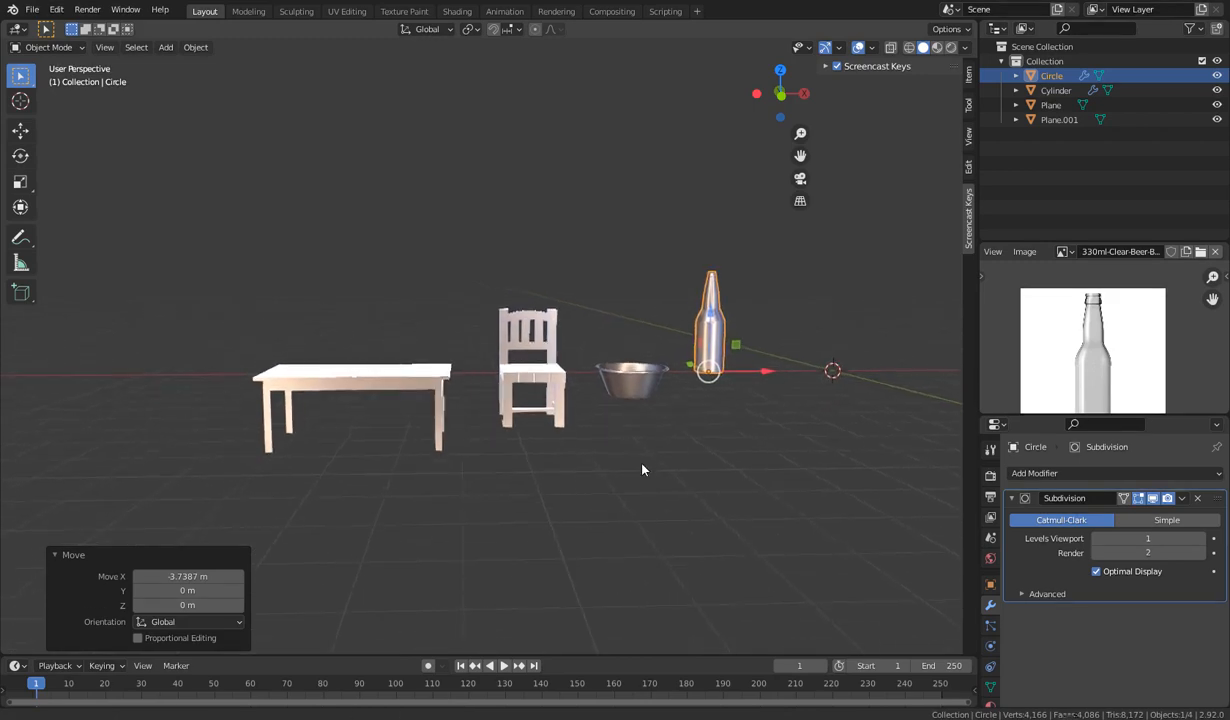
click(642, 469)
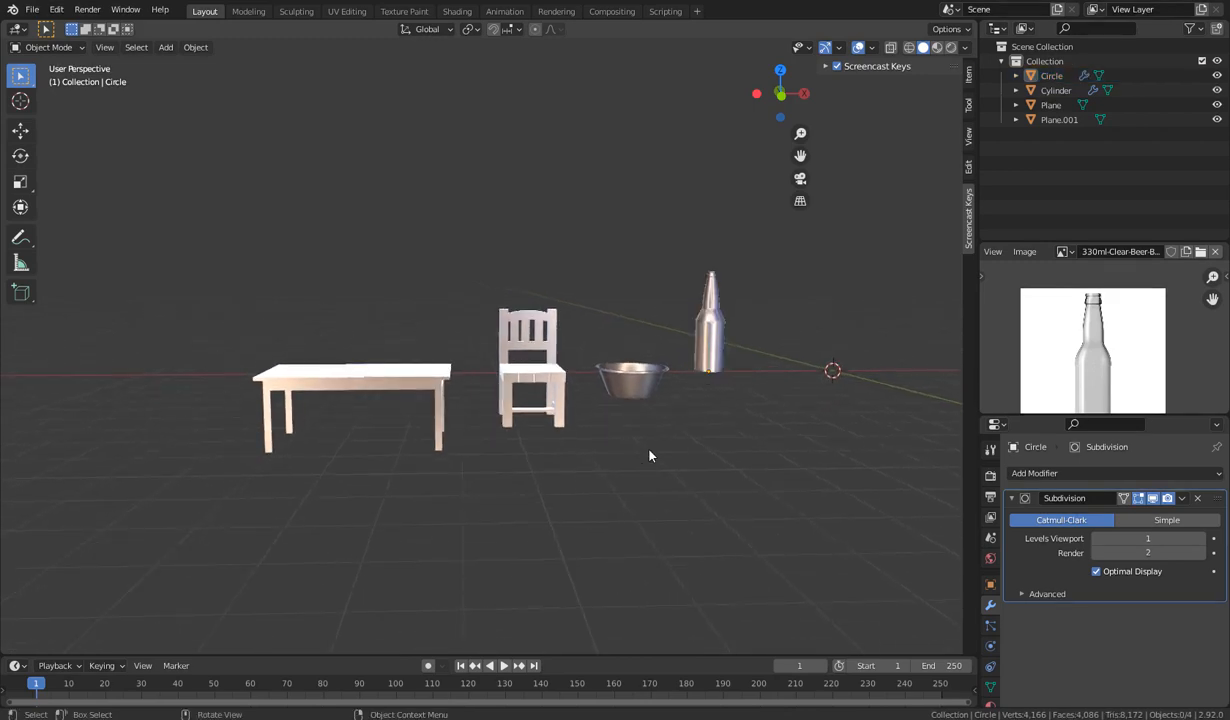
Set the viewport's solid shading lighting to Flat.
middle_drag(620, 475, 600, 445)
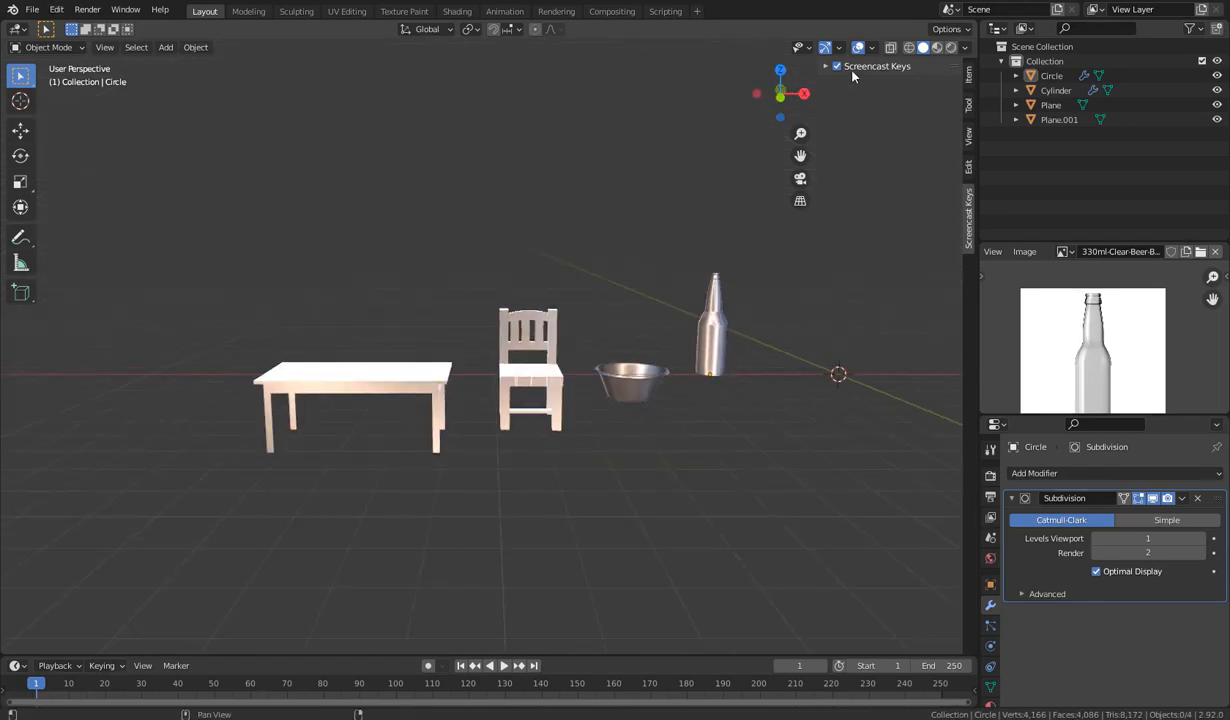
click(964, 48)
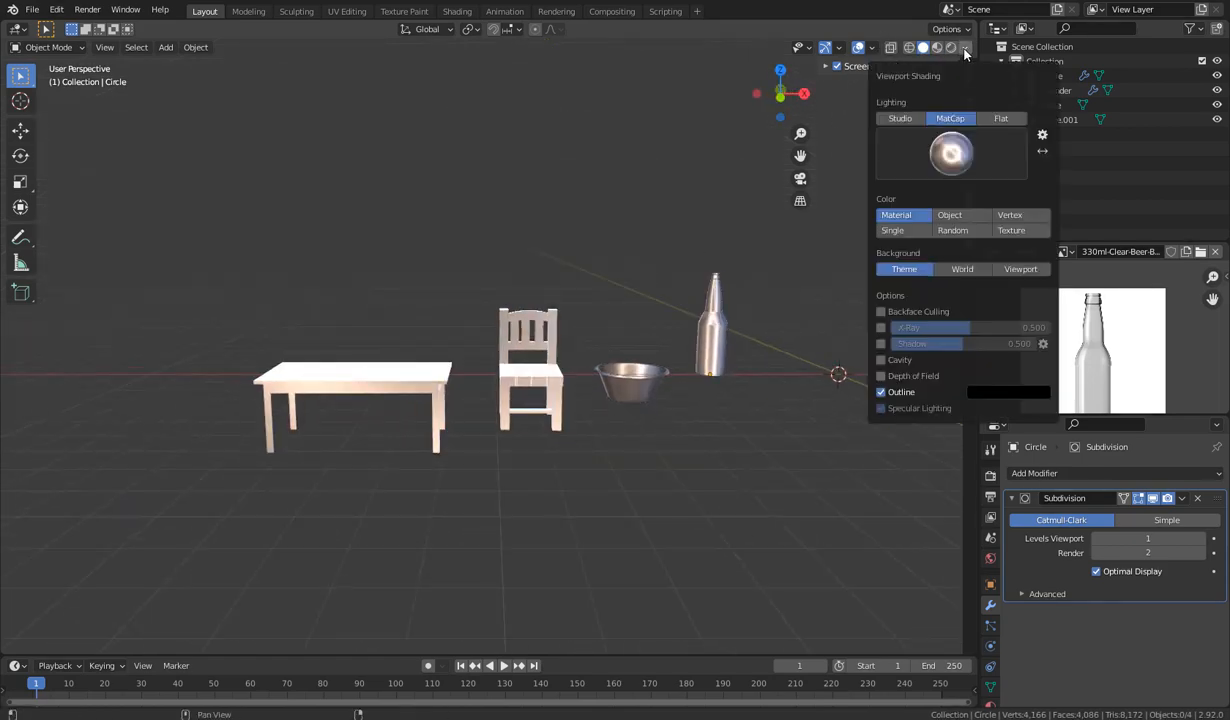
click(1005, 121)
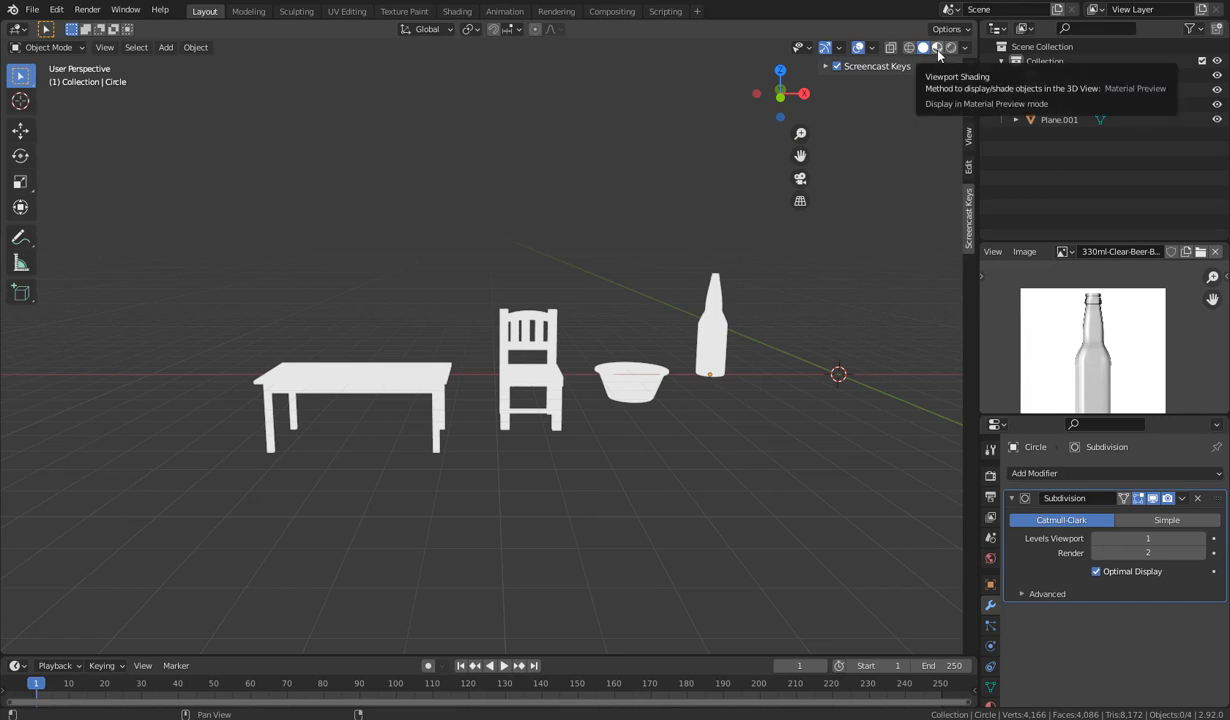
Create a new material for the table and look through its Principled BSDF surface settings.
click(387, 396)
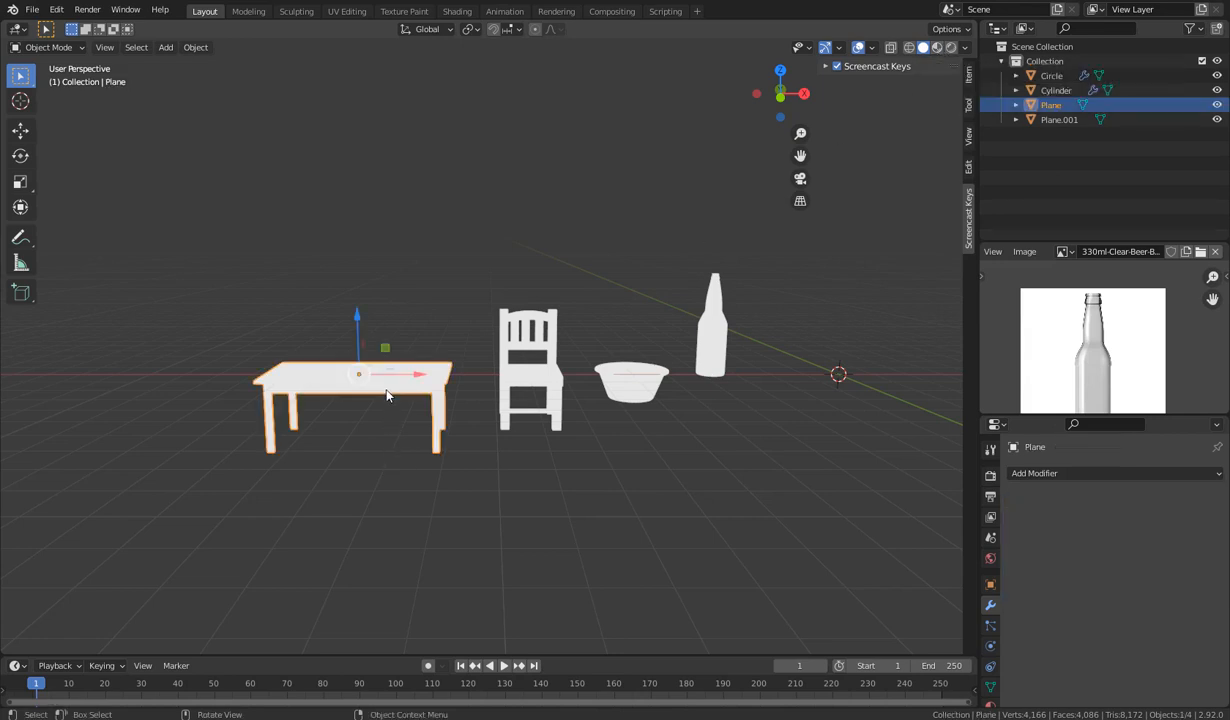
scroll(992, 676, down, 2)
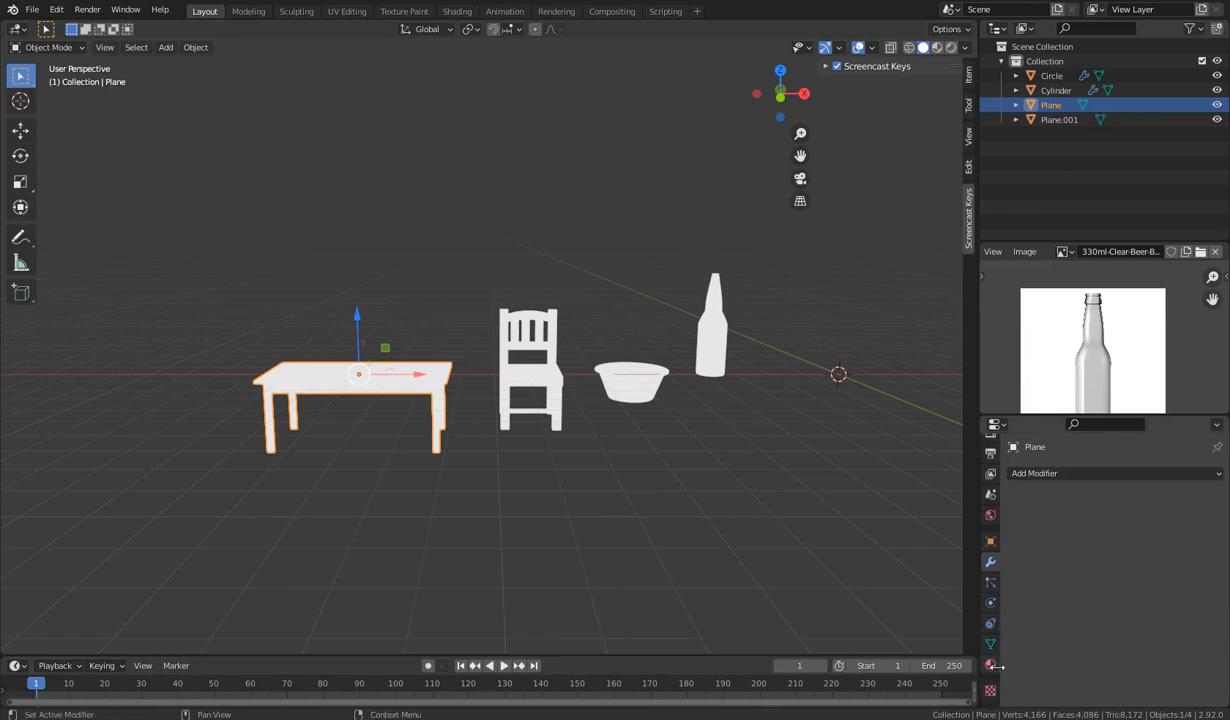
click(992, 666)
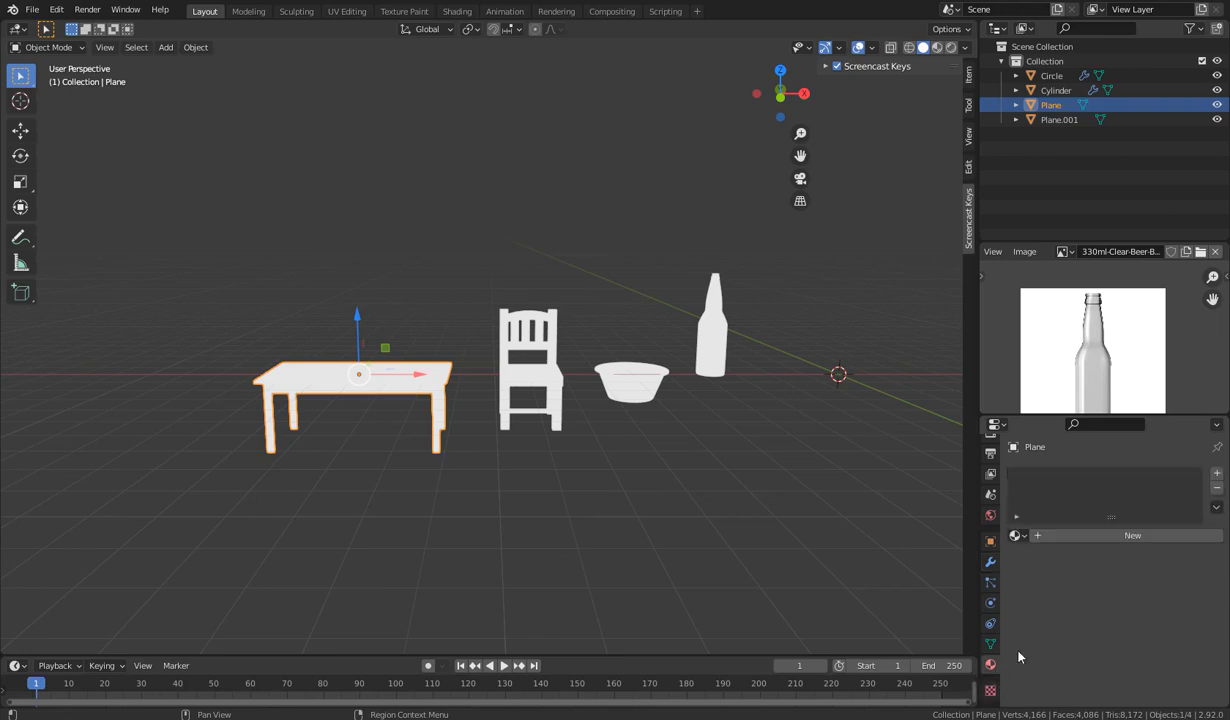
click(1145, 537)
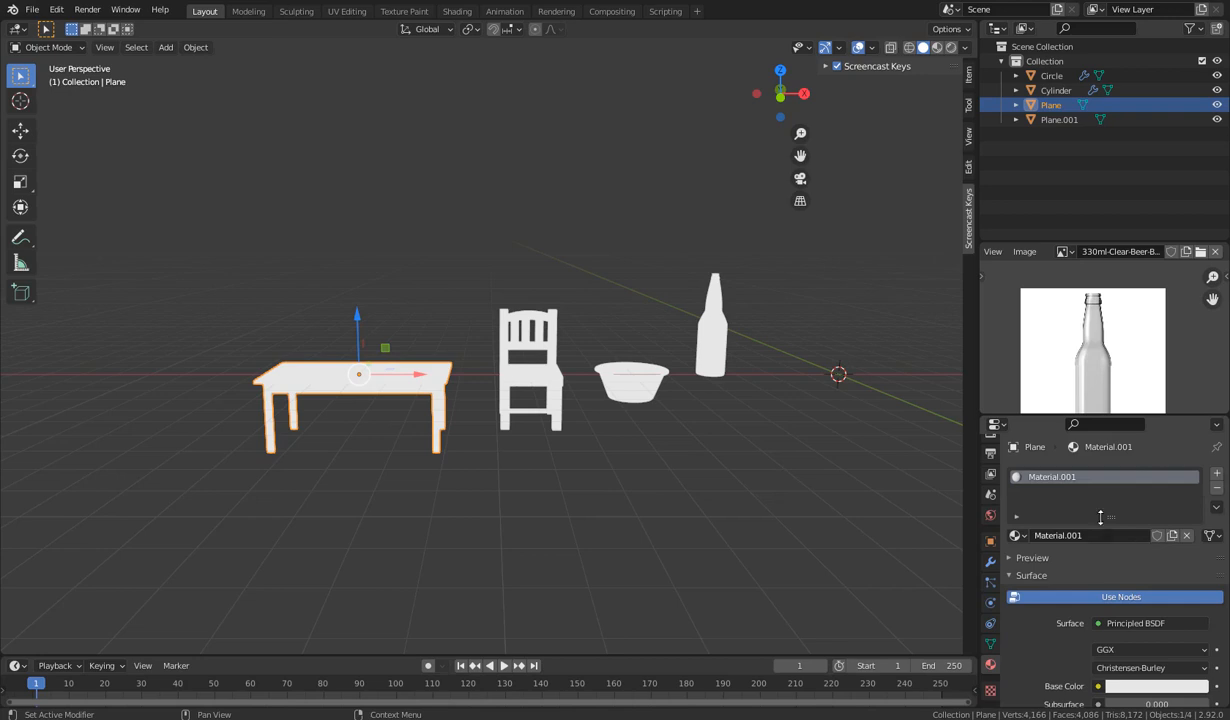
scroll(1022, 653, down, 4)
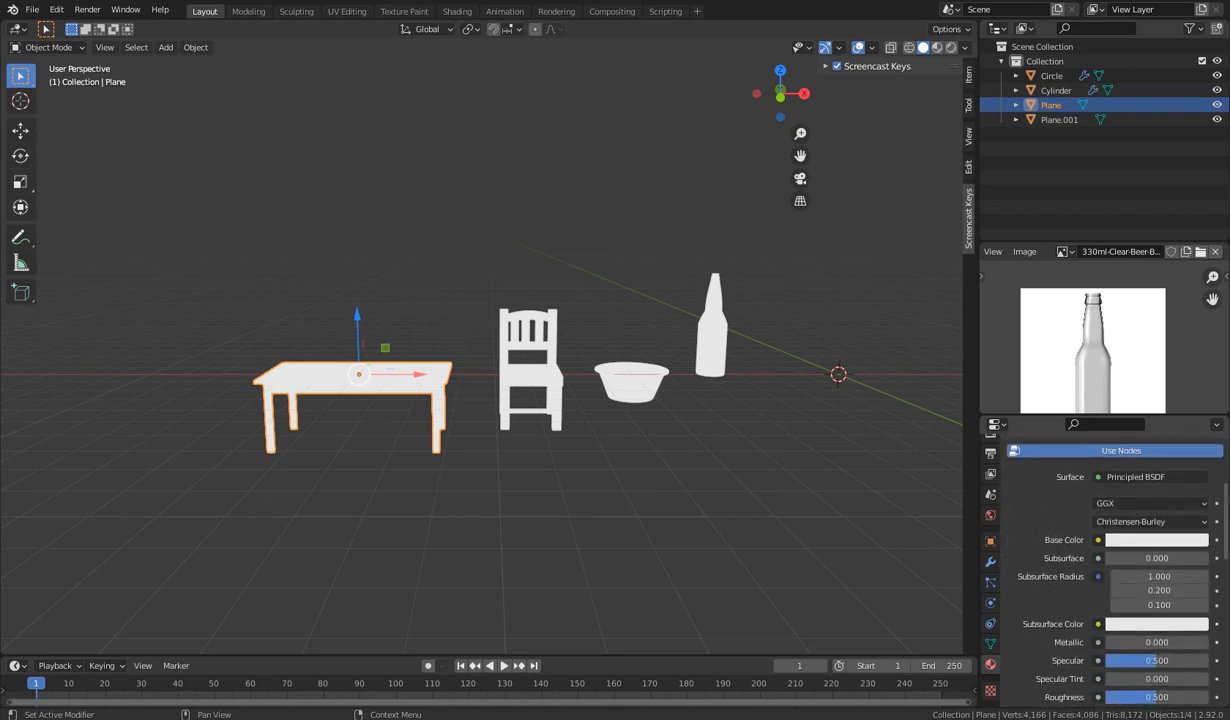
scroll(1048, 506, up, 2)
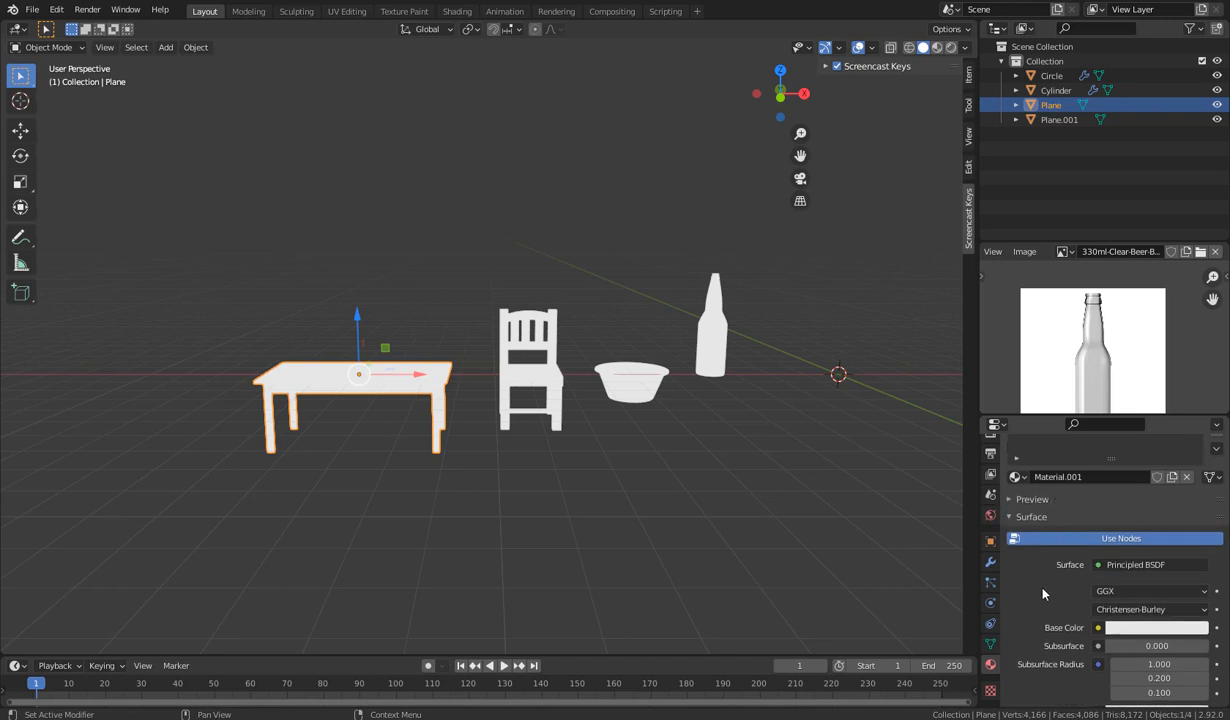
scroll(1042, 593, up, 1)
scroll(1041, 594, down, 3)
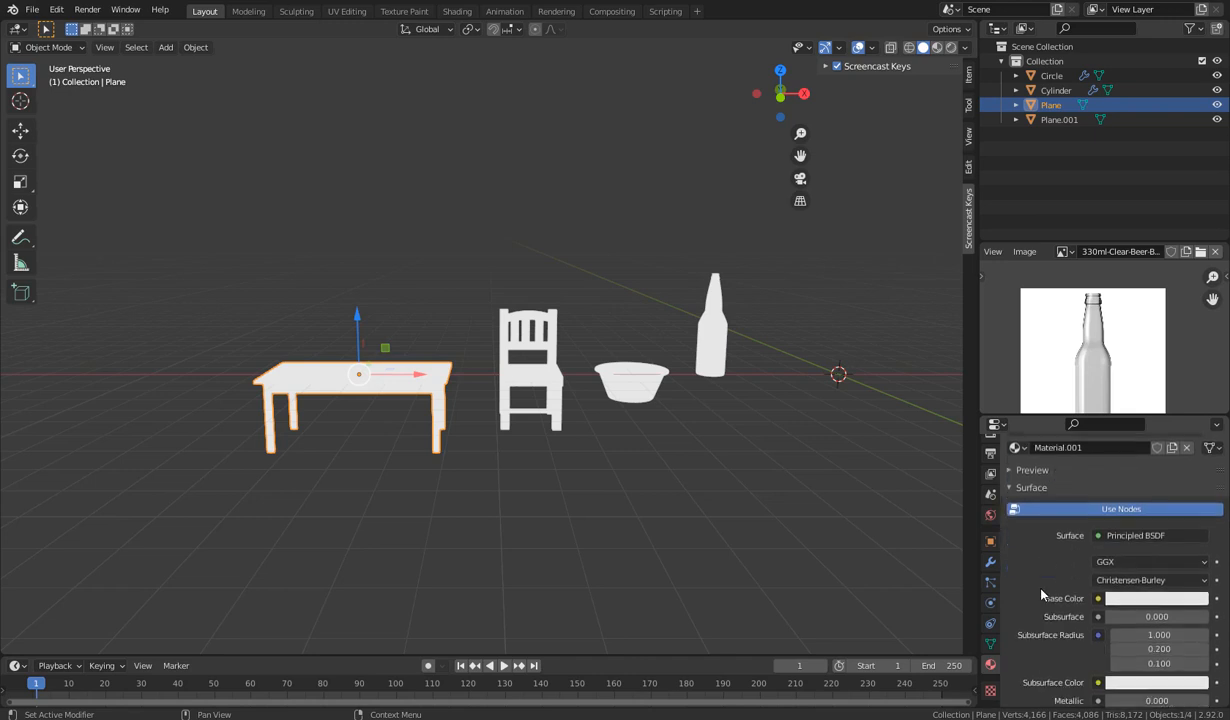
Set the table material's Base Color to a fully saturated blue and deselect the table.
scroll(1035, 650, up, 4)
scroll(1030, 681, down, 3)
click(1157, 599)
click(1175, 420)
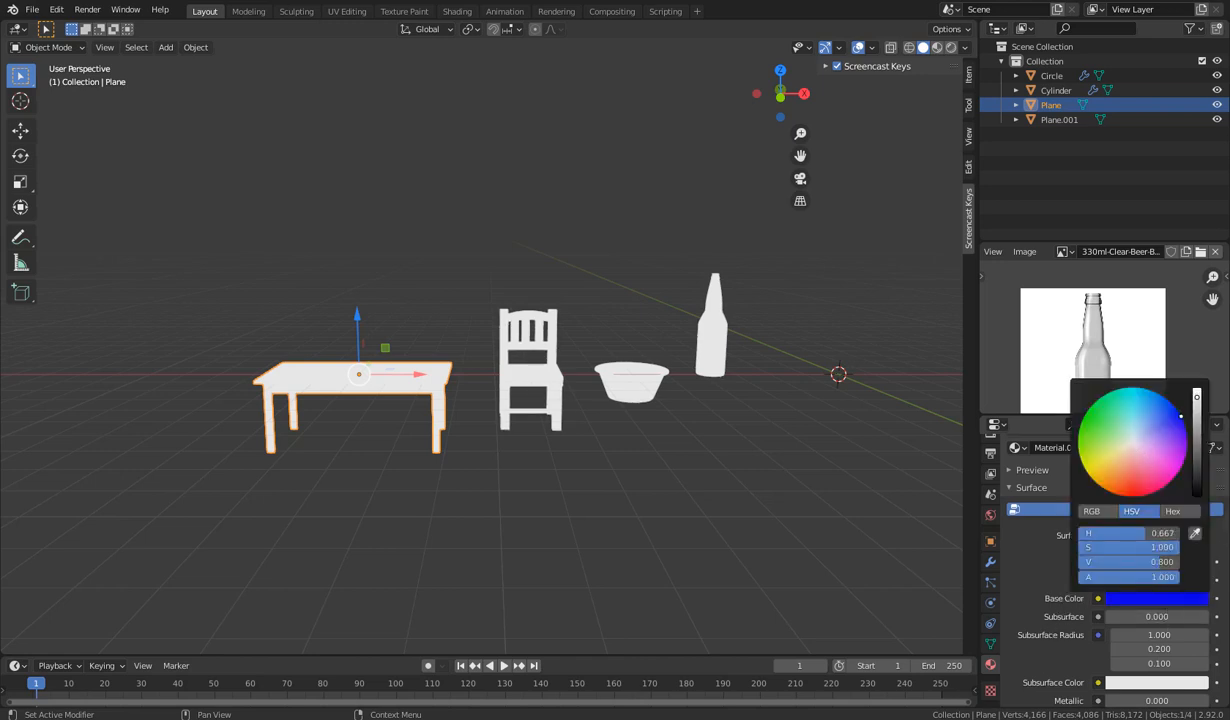
click(380, 440)
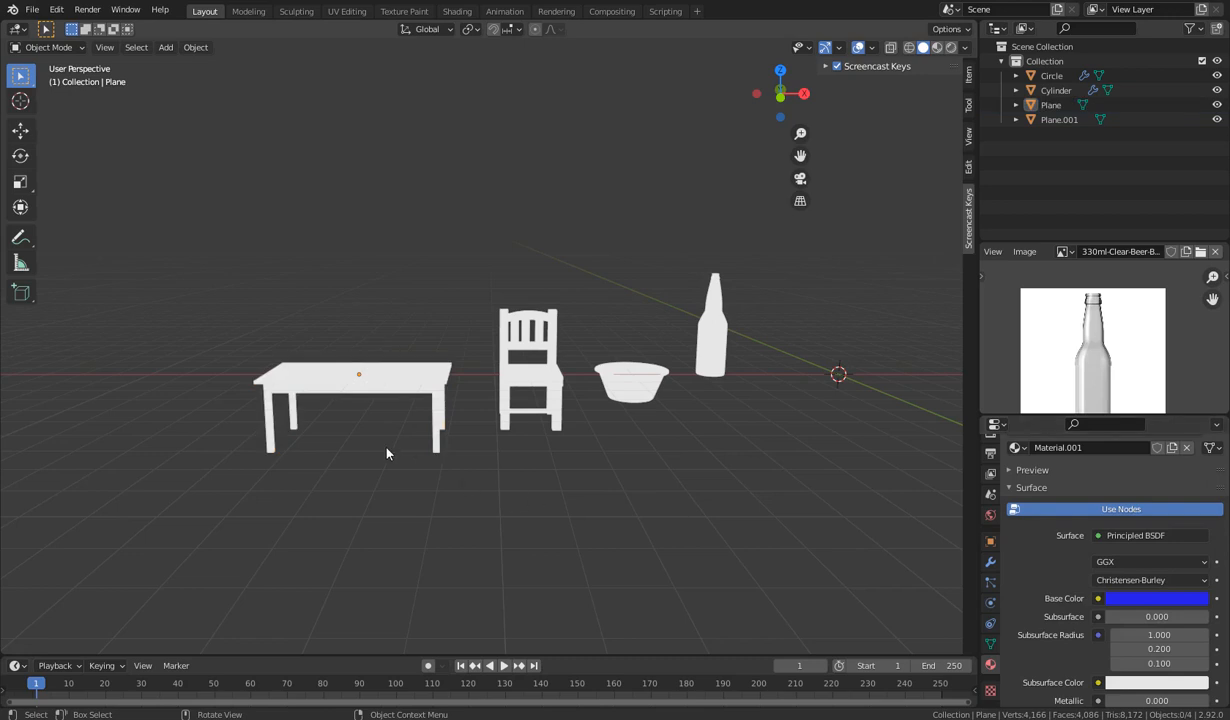
Switch the viewport to Material Preview shading and fine-tune the table material's Base Color to a deeper blue.
middle_drag(380, 440, 295, 460)
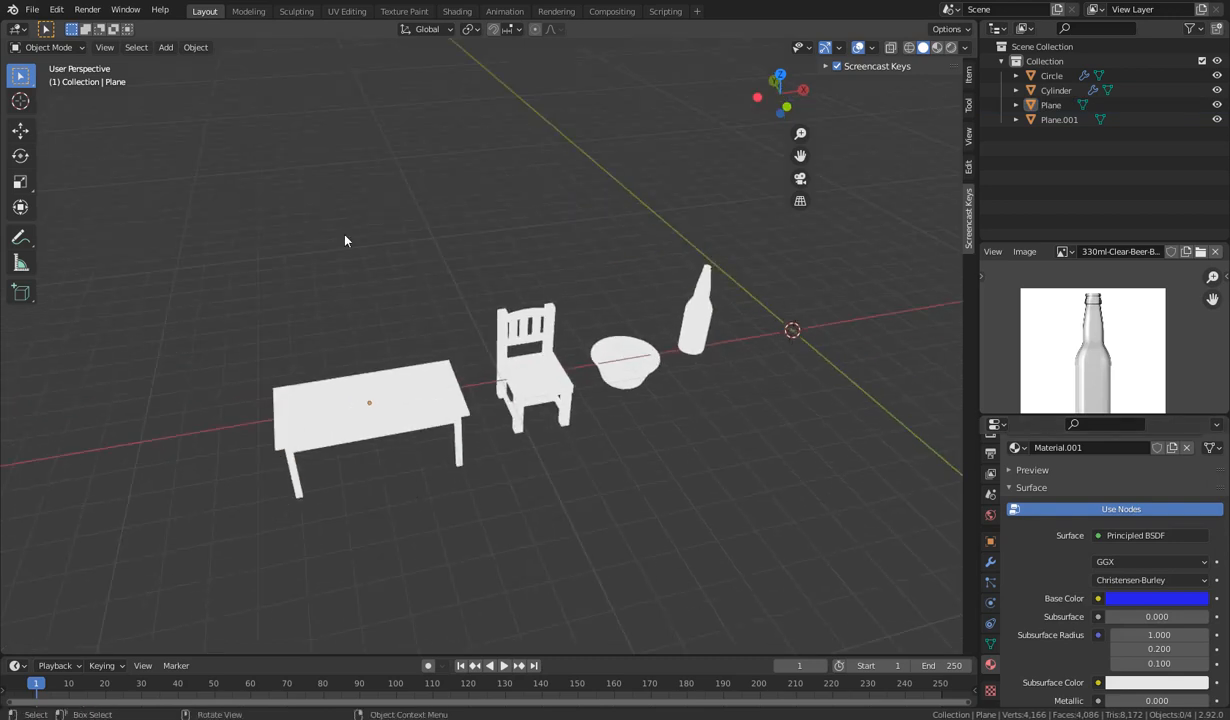
click(937, 47)
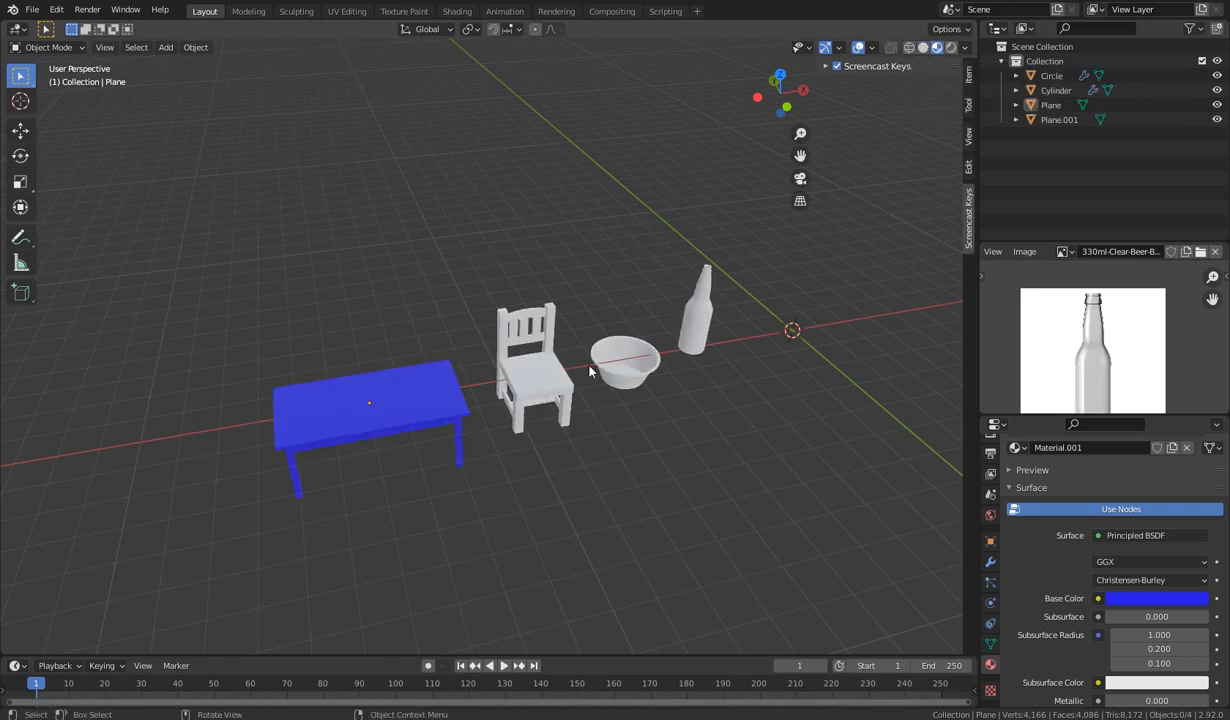
middle_drag(522, 512, 385, 470)
click(1147, 604)
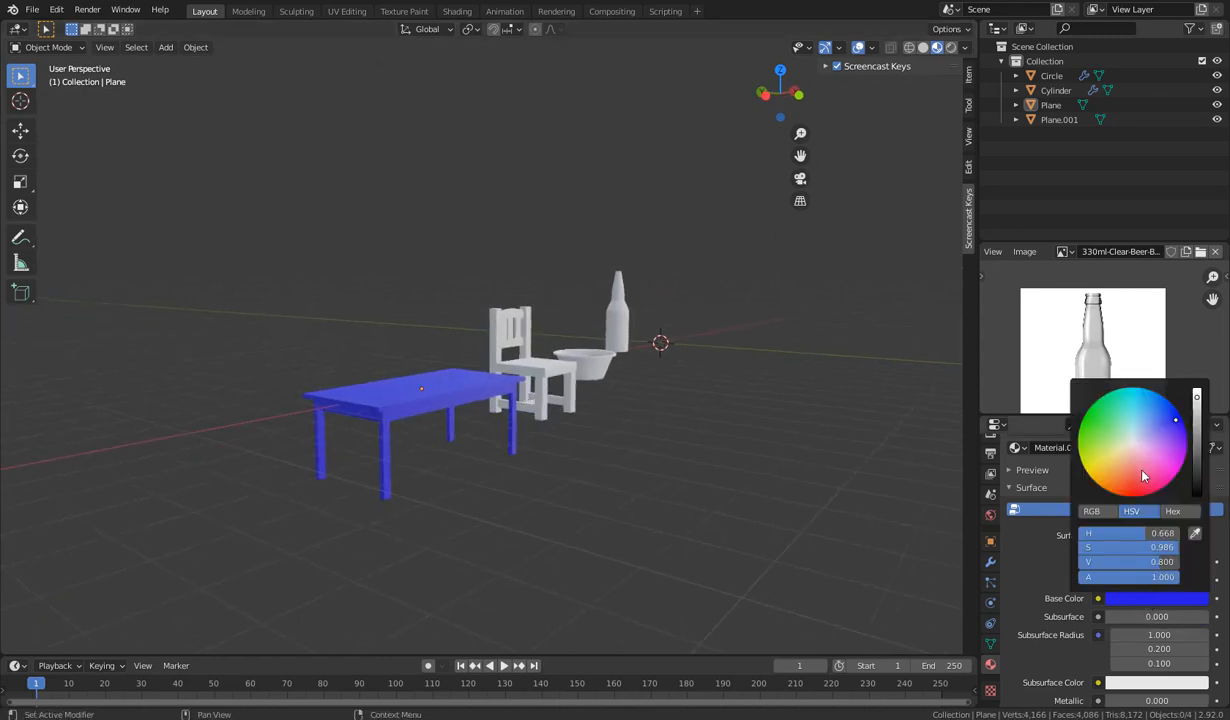
drag(1096, 451, 1180, 415)
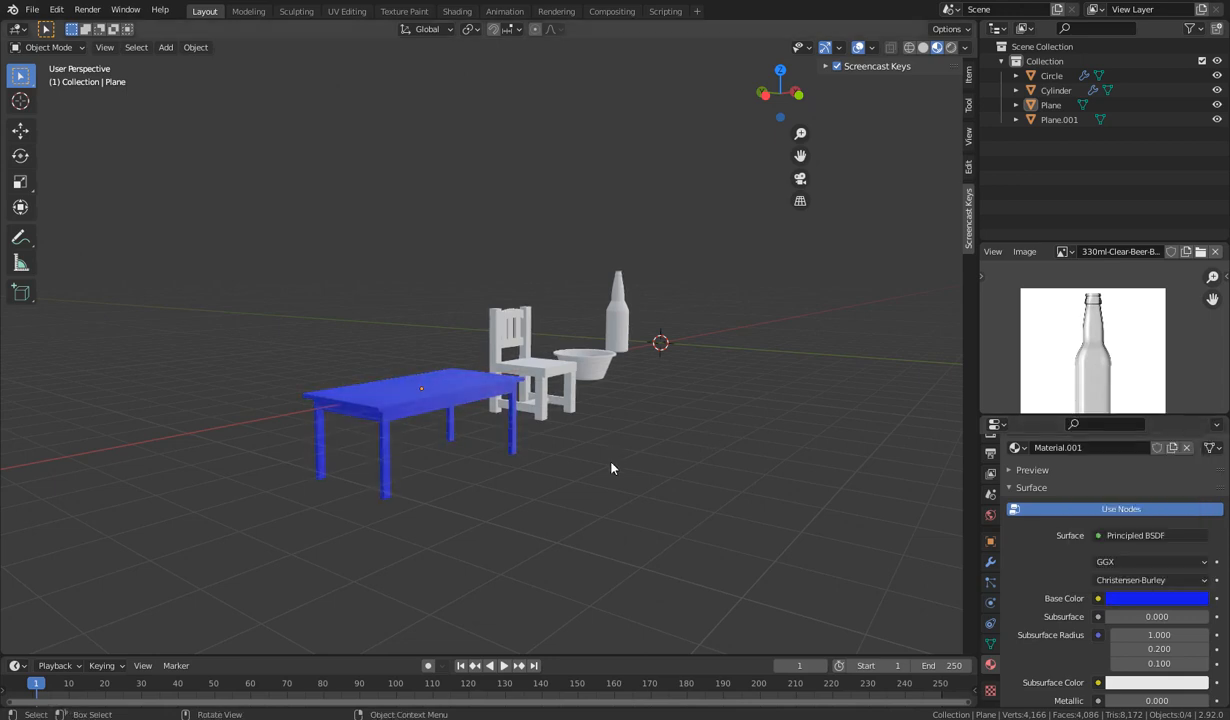
Create a new material for the chair and set its Base Color to light blue.
middle_drag(586, 442, 491, 448)
click(522, 393)
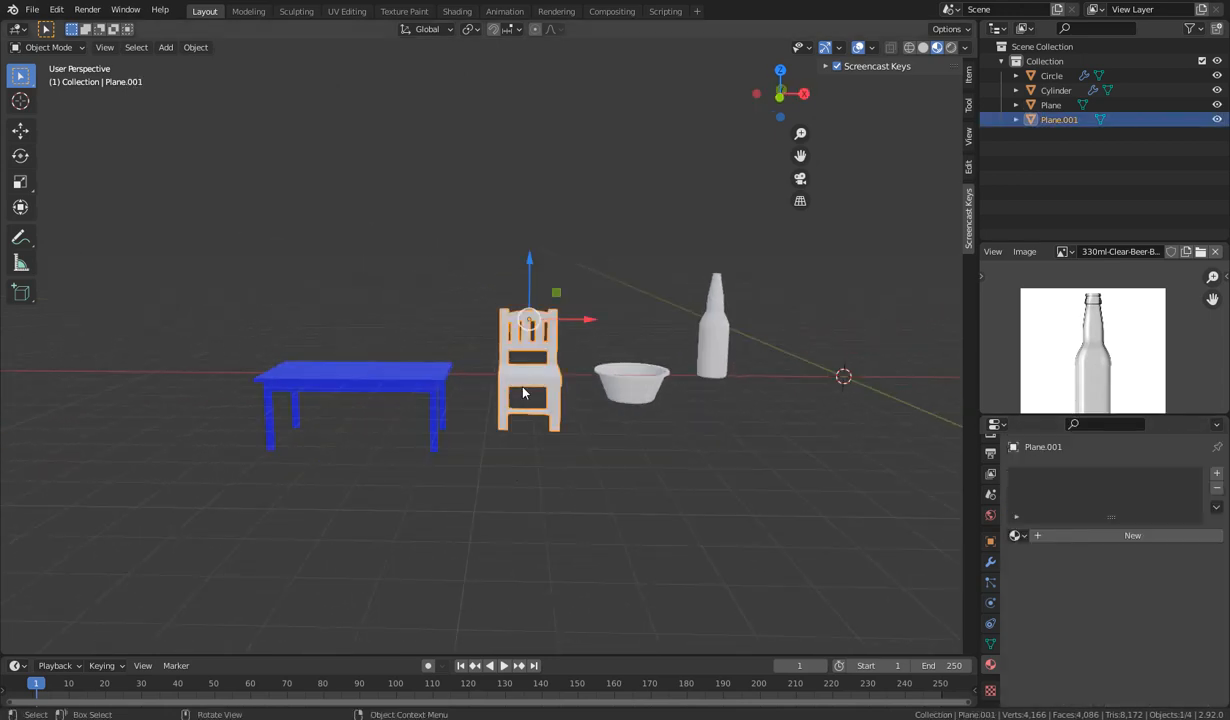
click(1100, 535)
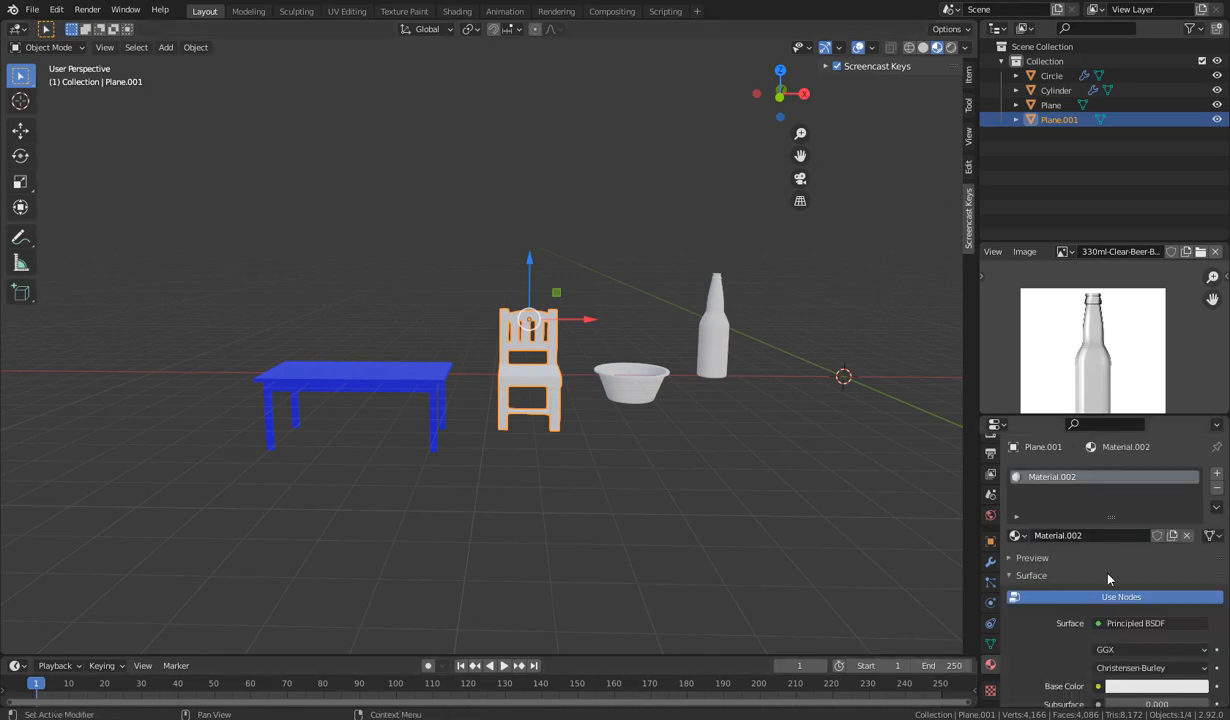
click(1152, 686)
drag(1116, 515, 1131, 476)
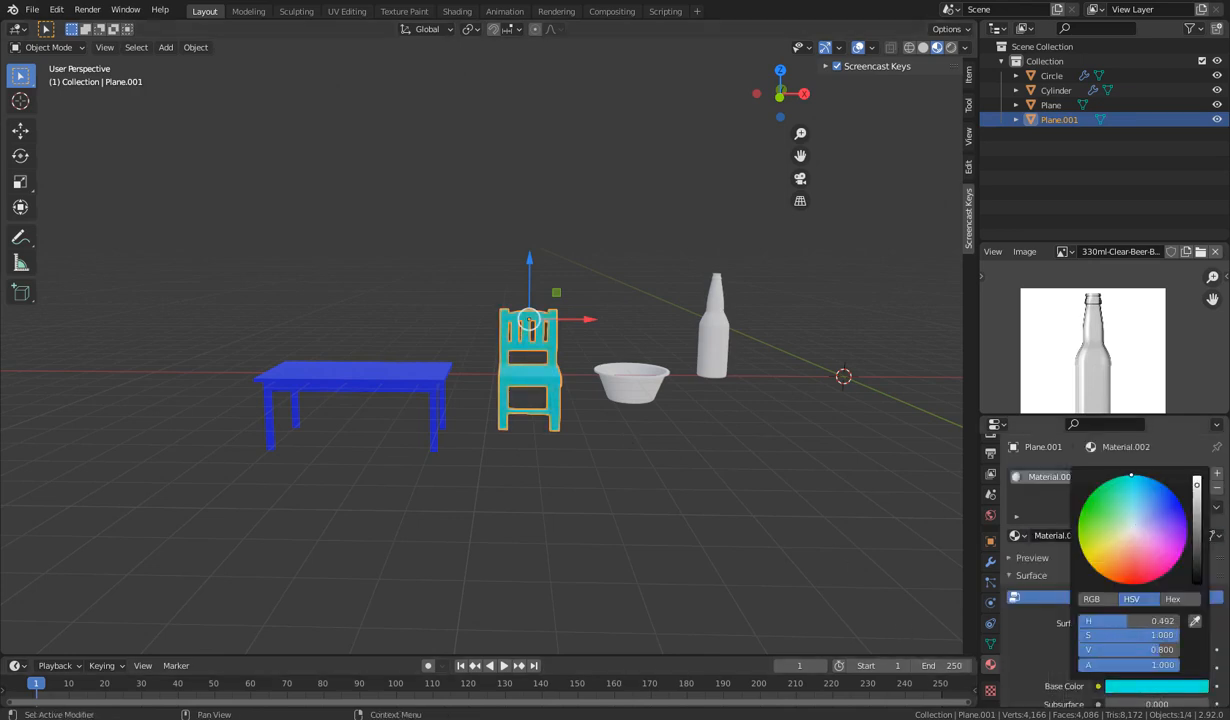
click(556, 500)
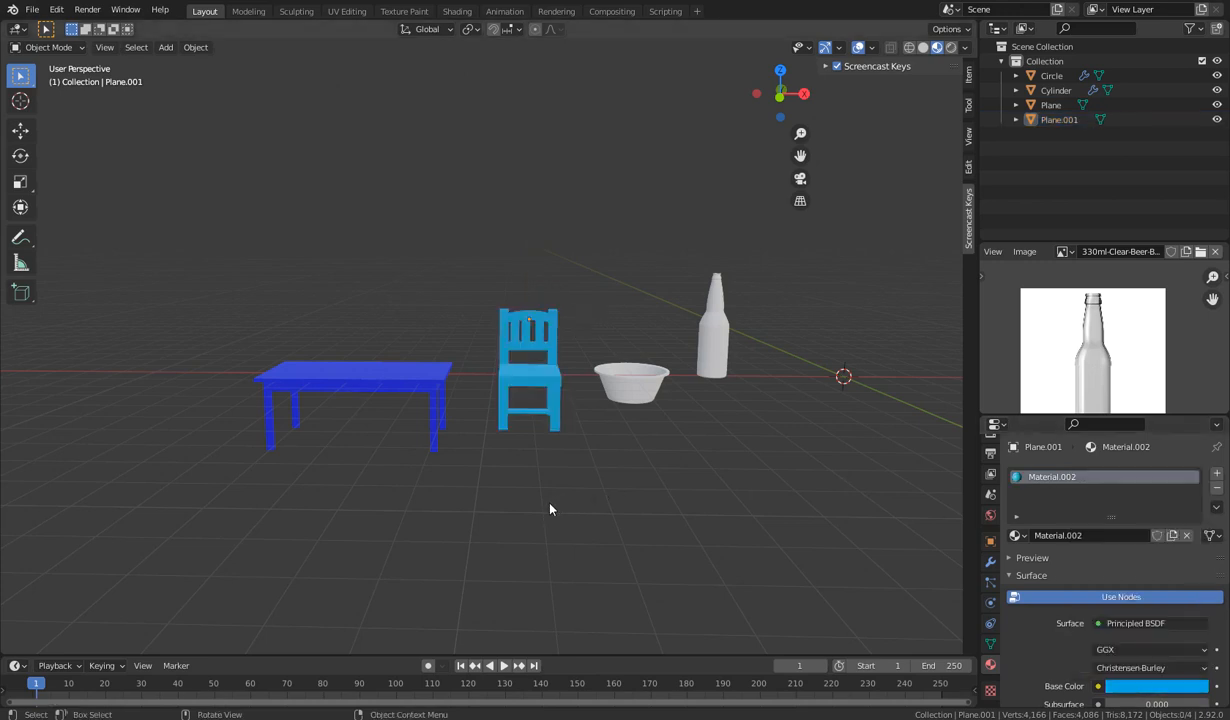
Set the bowl's origin to its geometry.
middle_drag(551, 528, 631, 407)
click(622, 392)
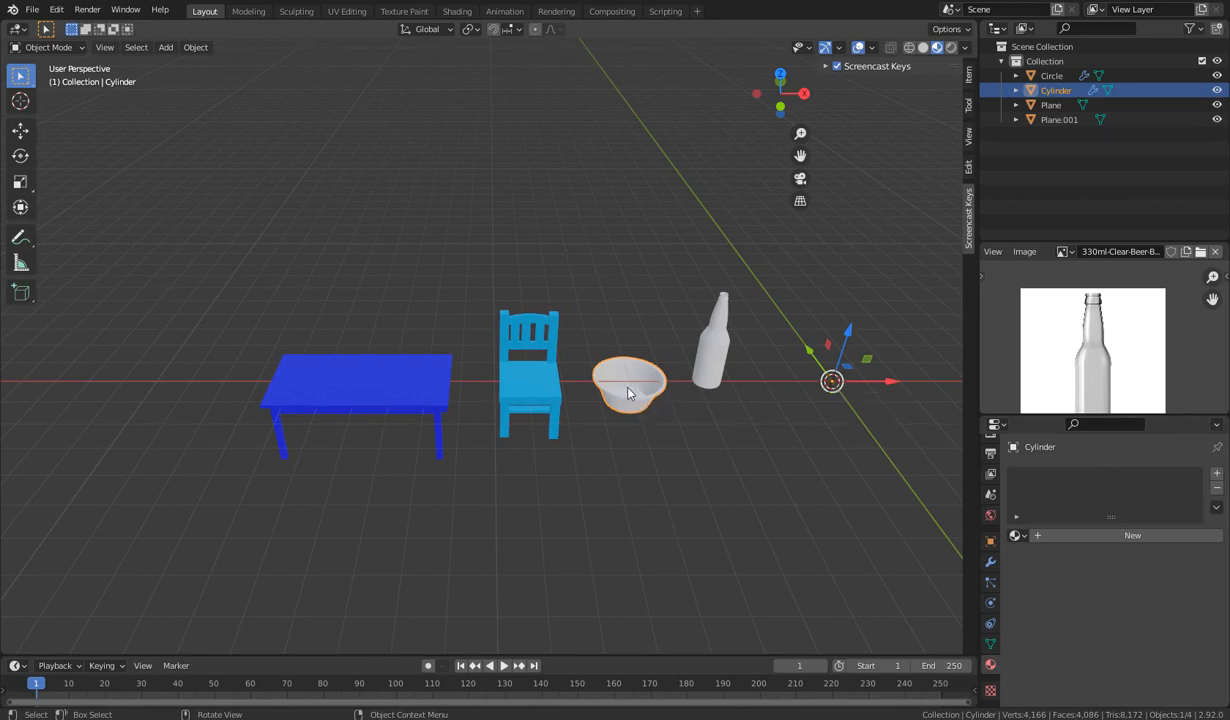
right_click(629, 401)
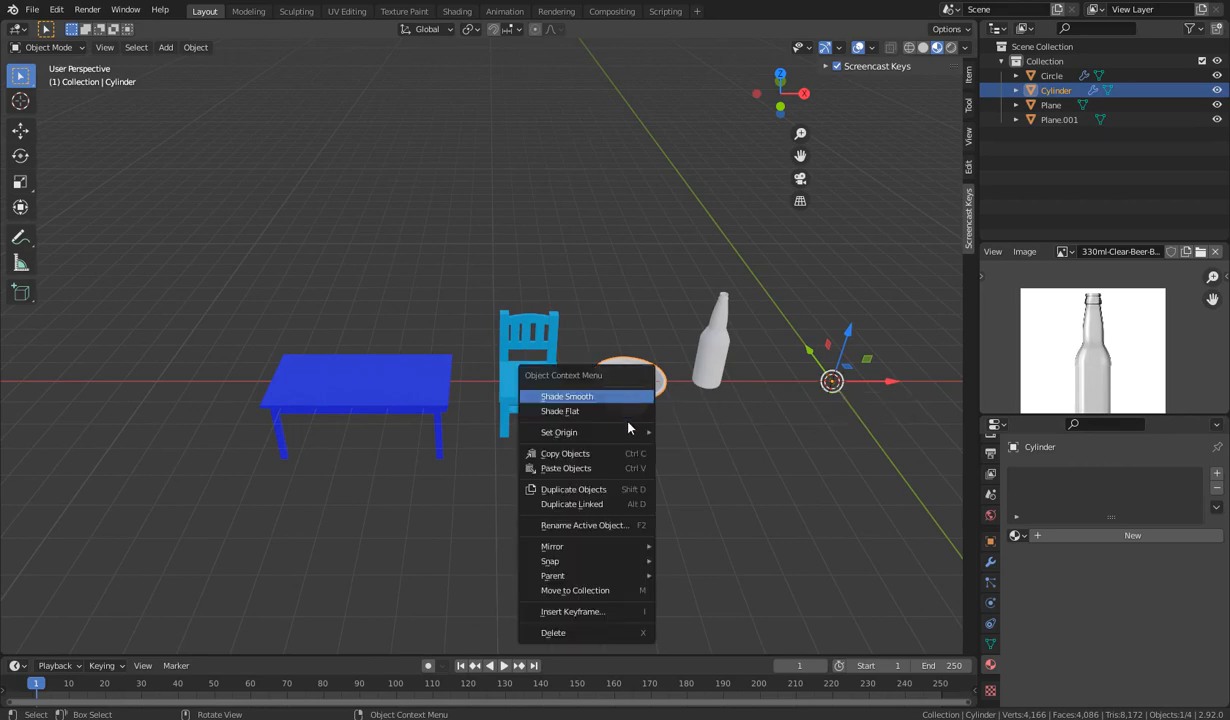
mouse_move(627, 436)
key(Escape)
right_click(640, 384)
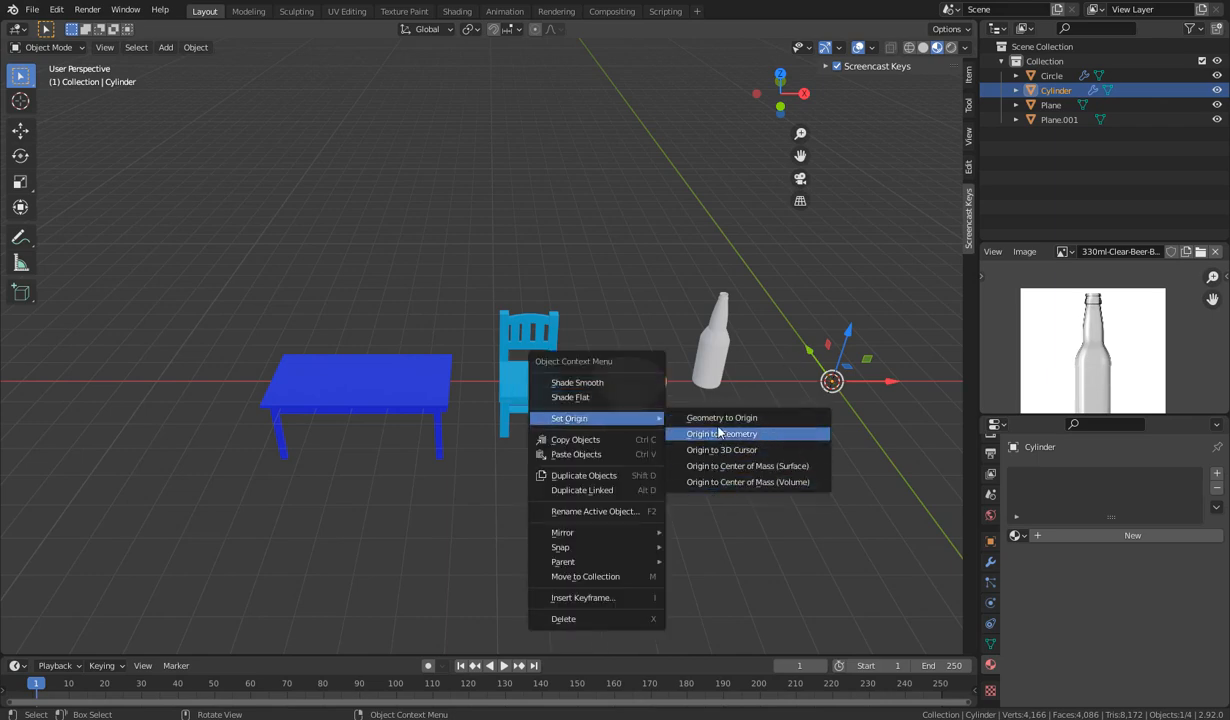
click(722, 436)
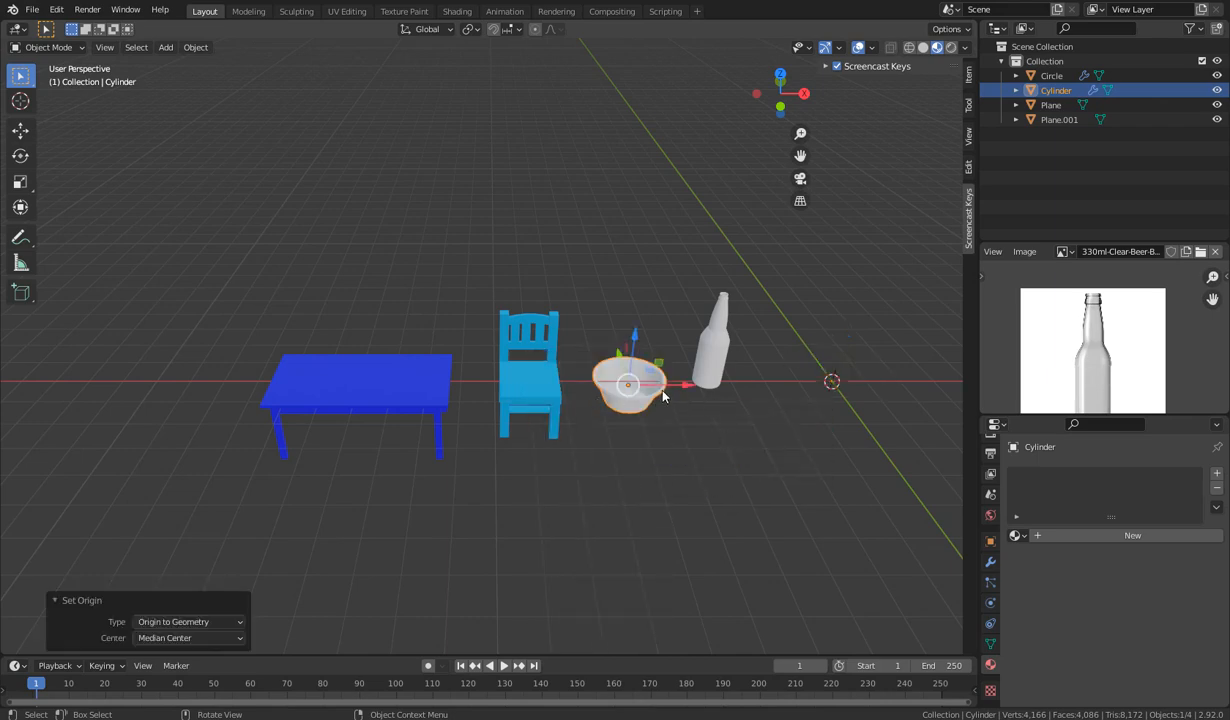
Move the bowl -7.55 m along the X axis over the table and raise it about 0.68 m along Z.
key(g)
key(x)
click(420, 464)
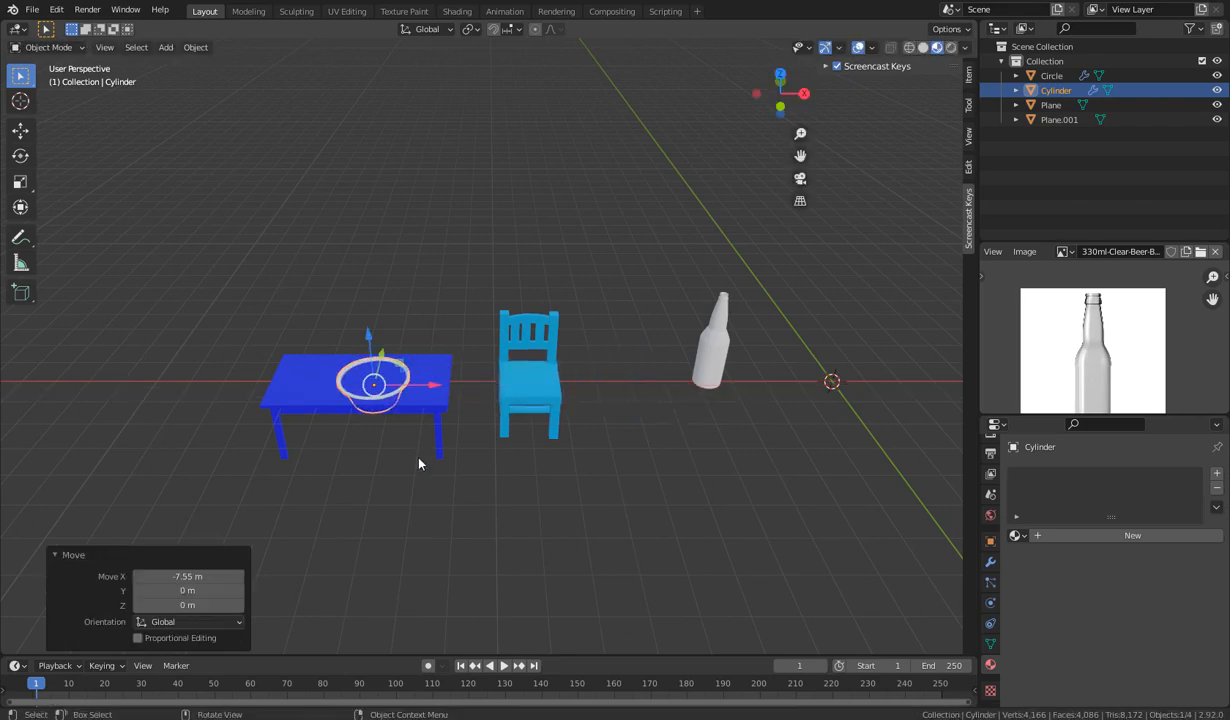
middle_drag(420, 464, 460, 430)
key(g)
key(z)
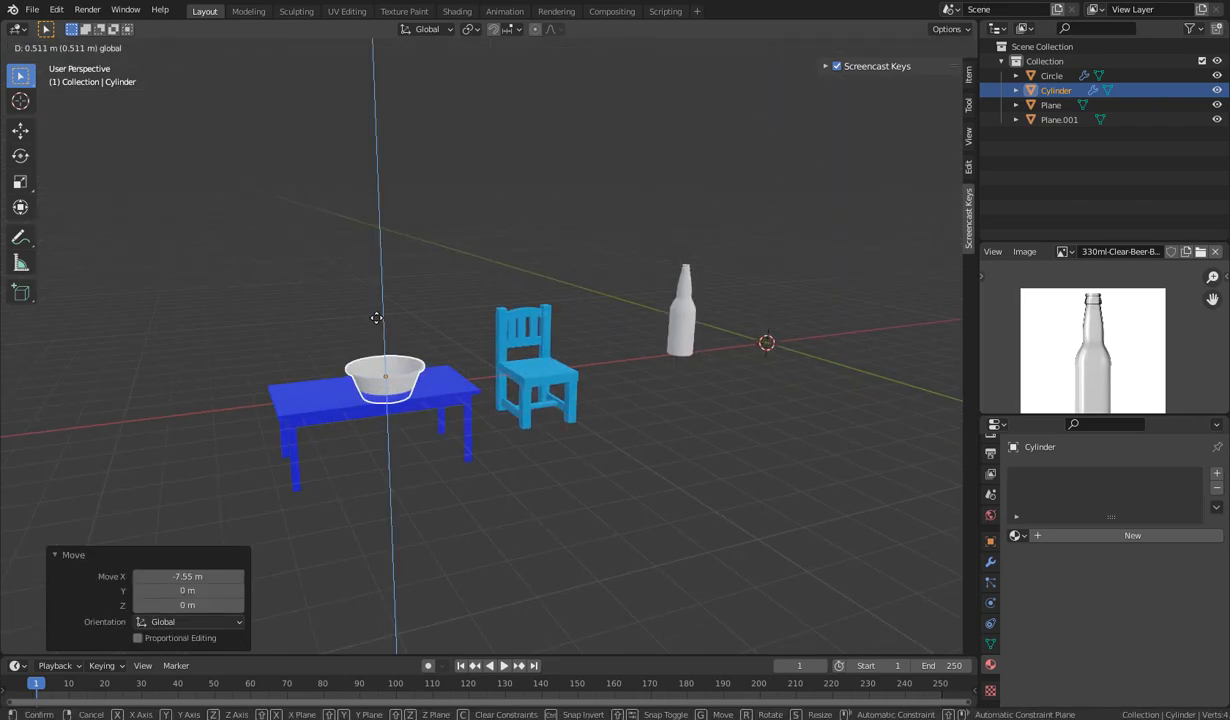
click(375, 311)
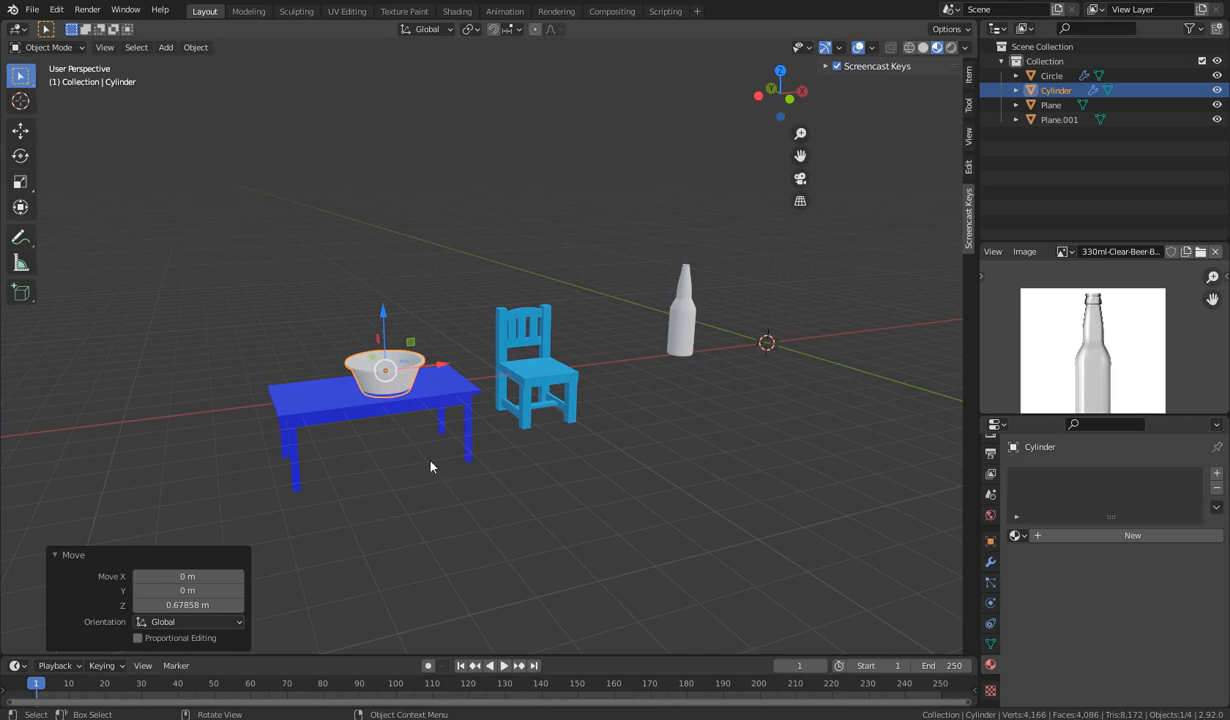
Scale the bowl down to suit the table and adjust its position on the tabletop.
scroll(430, 466, up, 3)
middle_drag(379, 502, 601, 516)
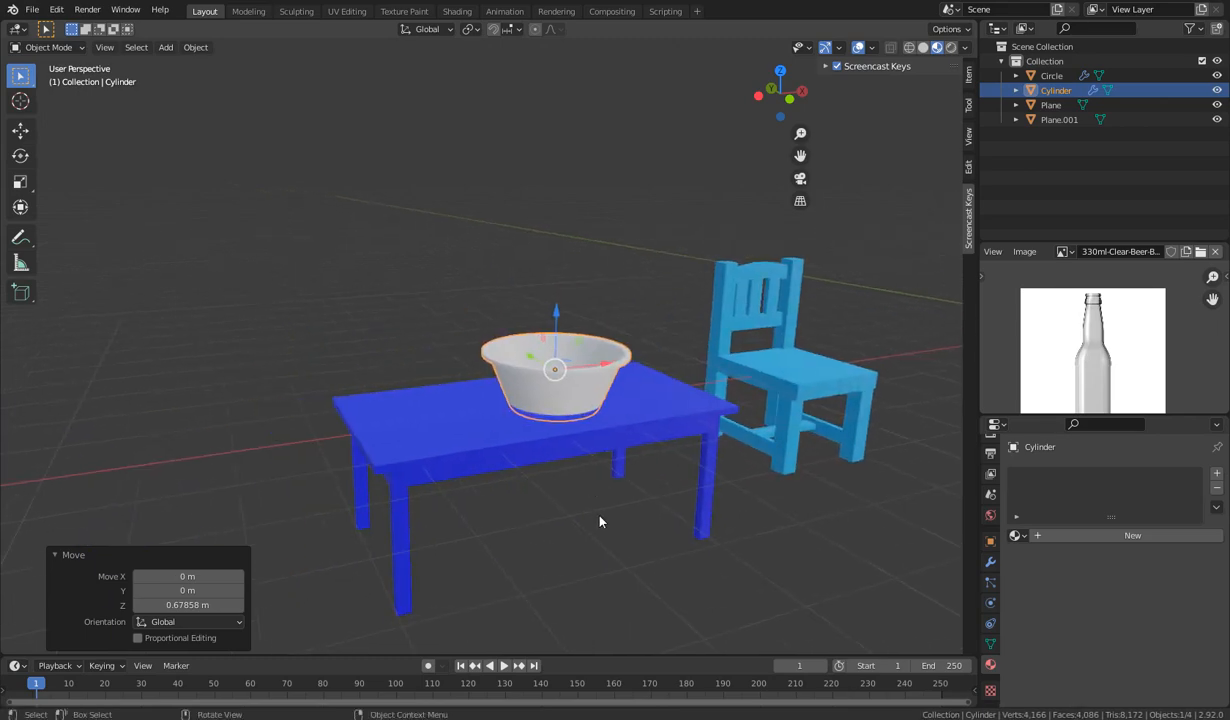
key(s)
click(563, 430)
middle_drag(563, 430, 512, 398)
drag(504, 331, 513, 346)
middle_drag(513, 346, 705, 488)
Move the chair along the X axis from the table's end to its long side.
click(663, 374)
middle_drag(612, 348, 594, 306)
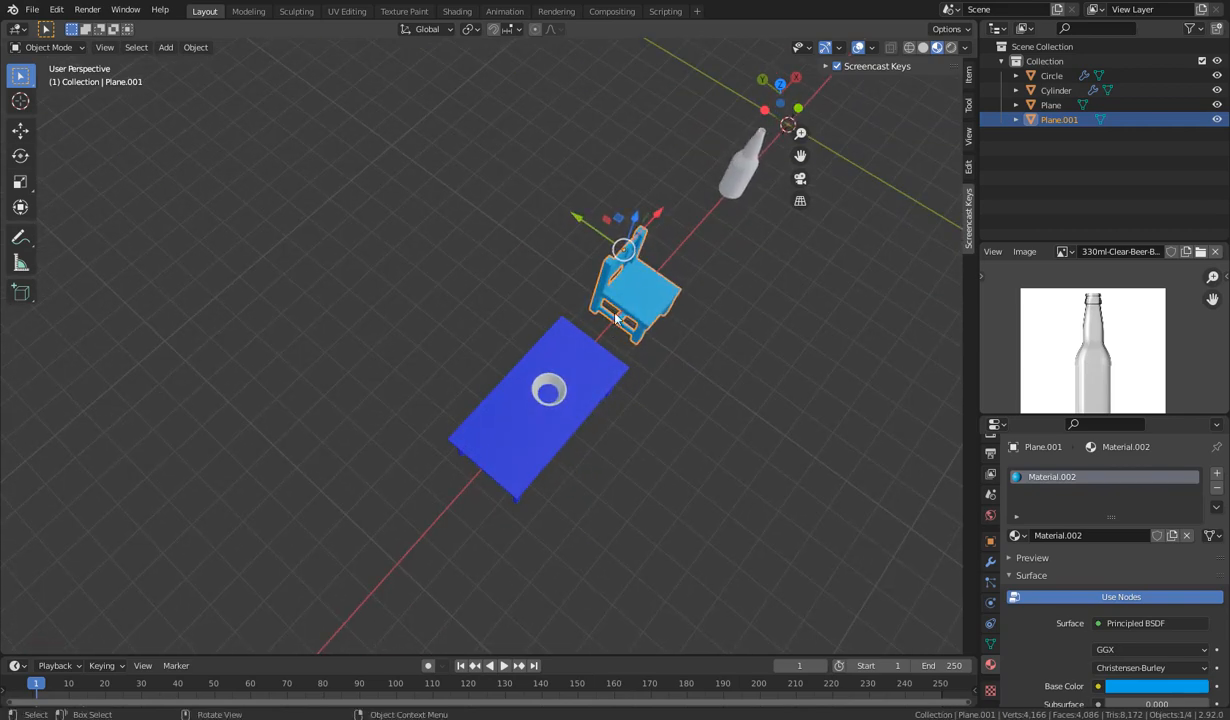
drag(655, 215, 542, 282)
middle_drag(542, 282, 638, 328)
drag(511, 145, 521, 278)
middle_drag(588, 402, 470, 310)
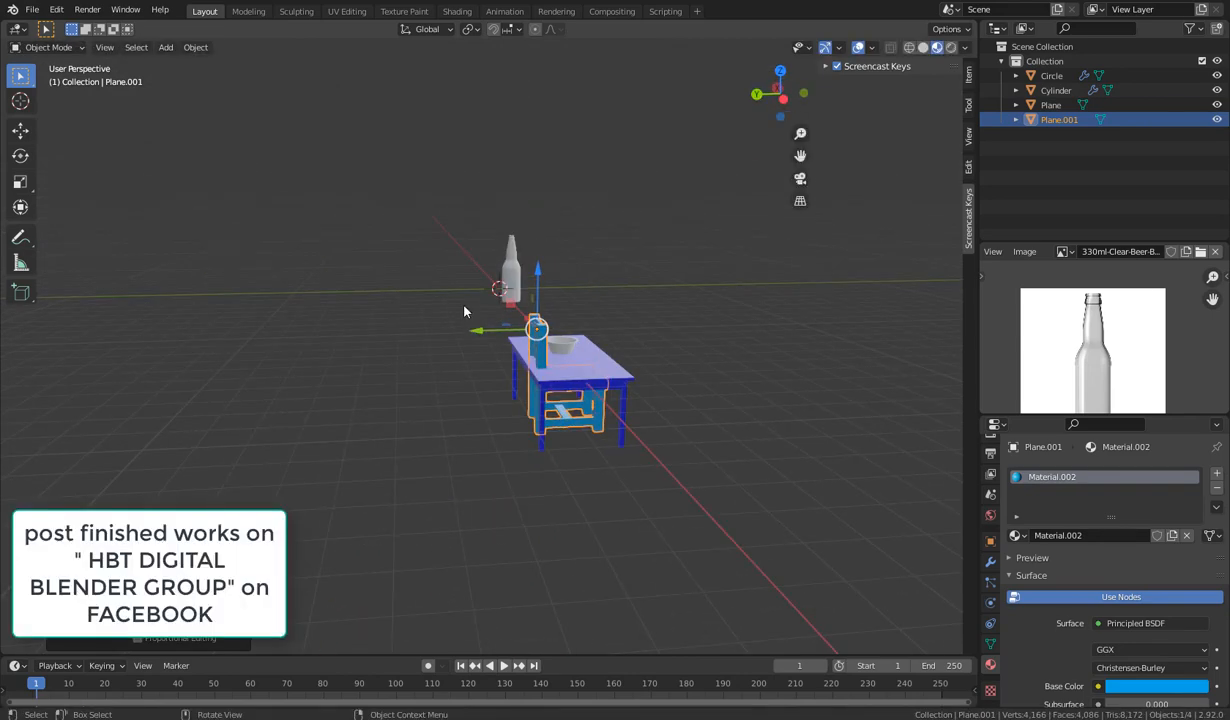
Pull the chair out behind the table along Y, shift it along X toward the table's middle, and deselect it.
key(g)
click(426, 340)
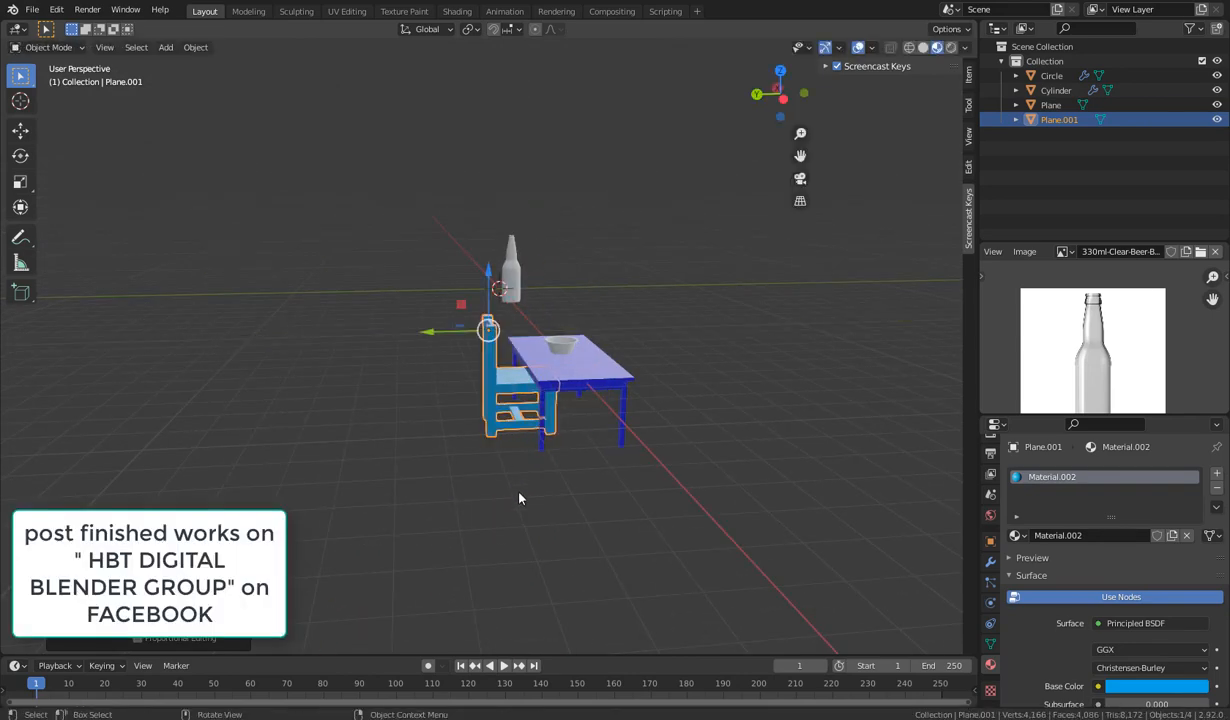
middle_drag(519, 497, 353, 494)
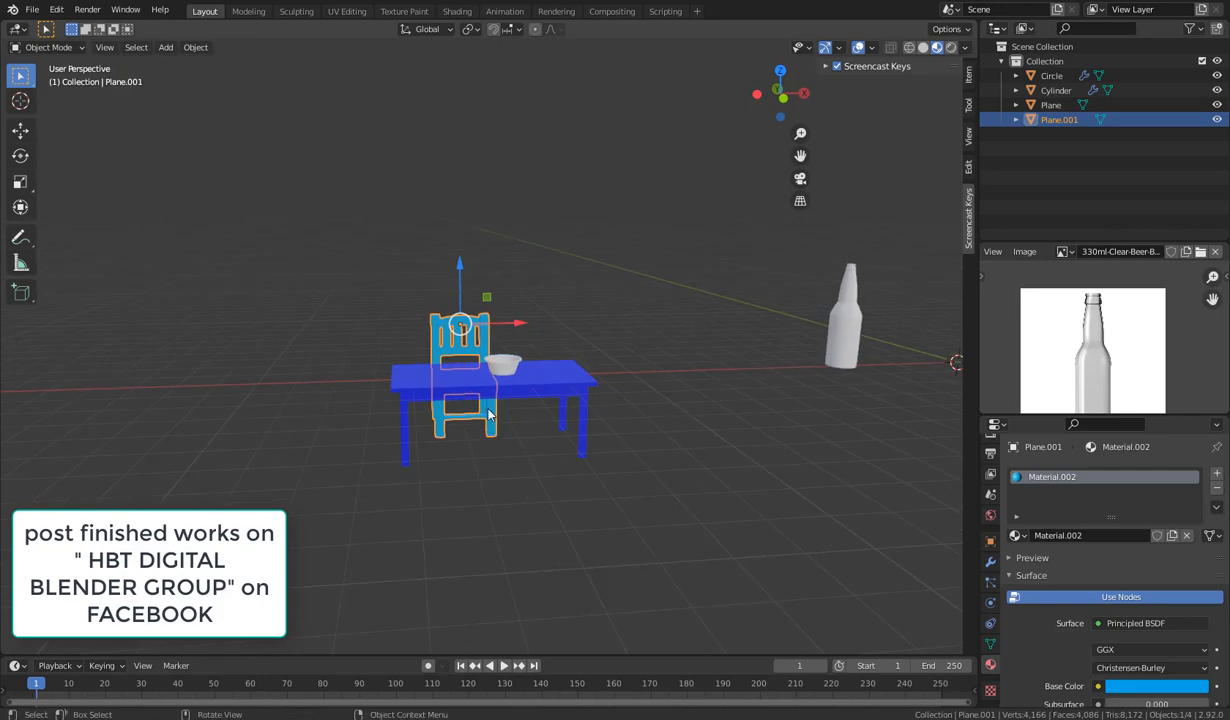
drag(527, 318, 552, 322)
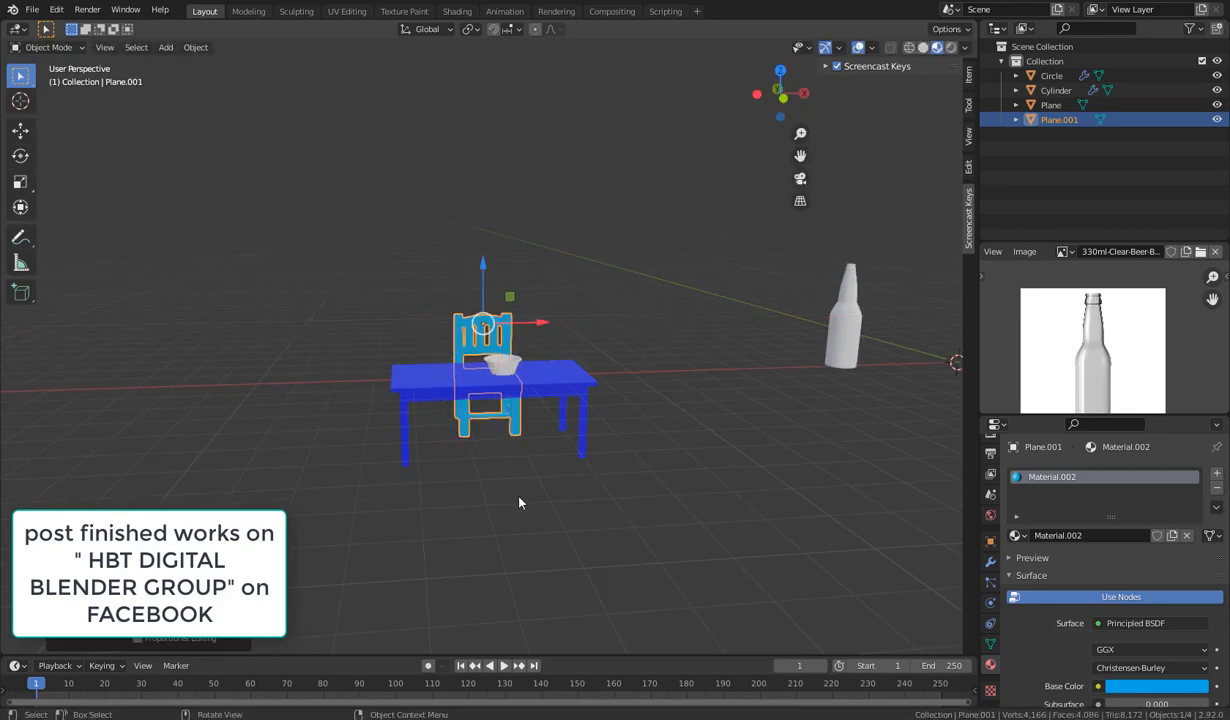
middle_drag(521, 500, 681, 467)
click(563, 511)
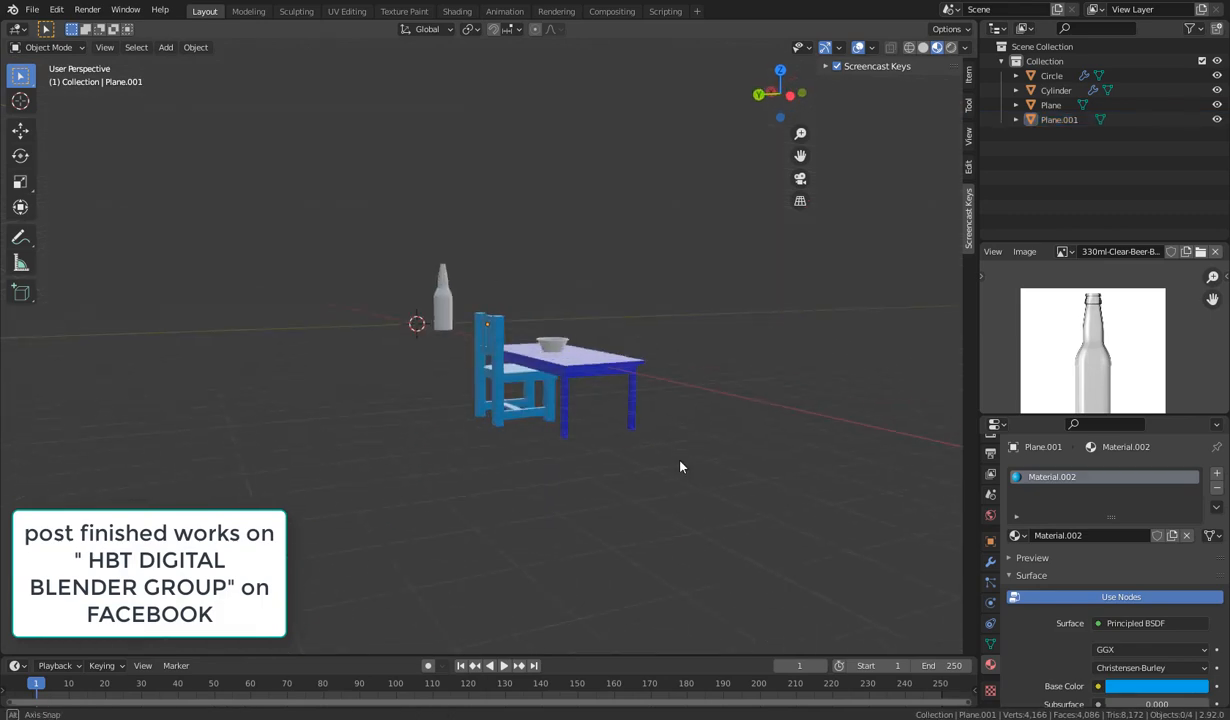
Move the chair along the Y axis to tuck its seat farther under the table, and deselect it.
click(496, 385)
middle_drag(496, 385, 251, 461)
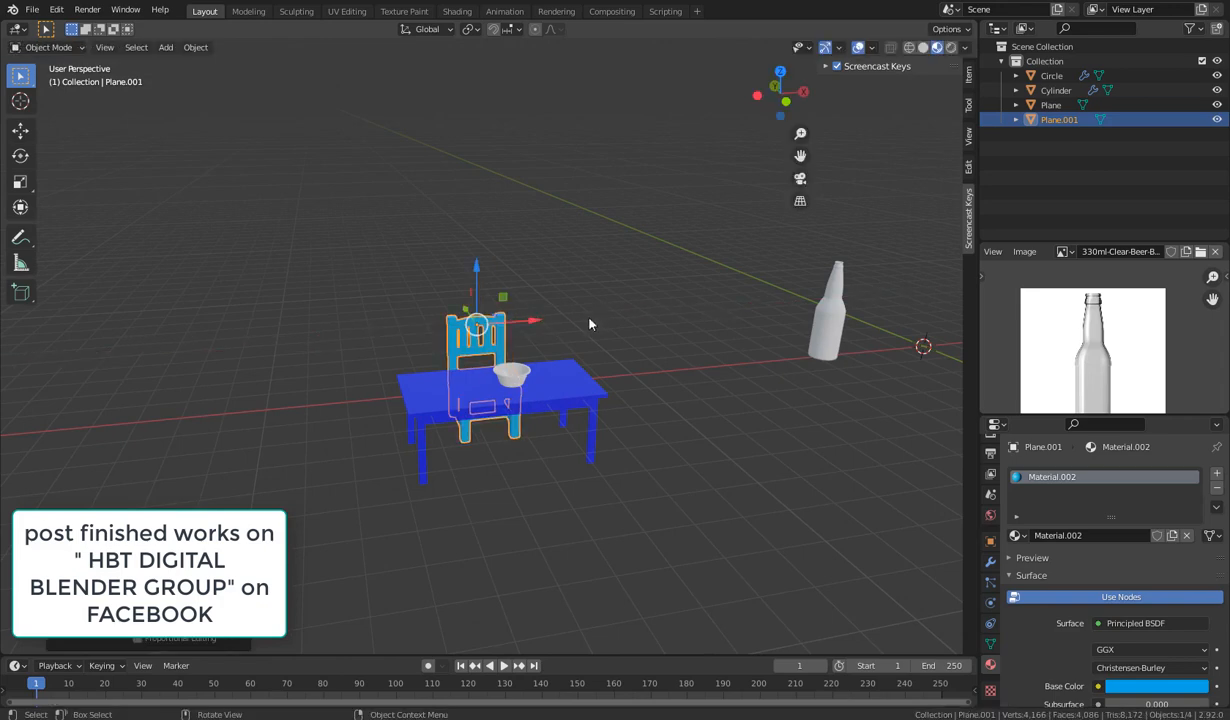
click(593, 484)
middle_drag(593, 484, 633, 472)
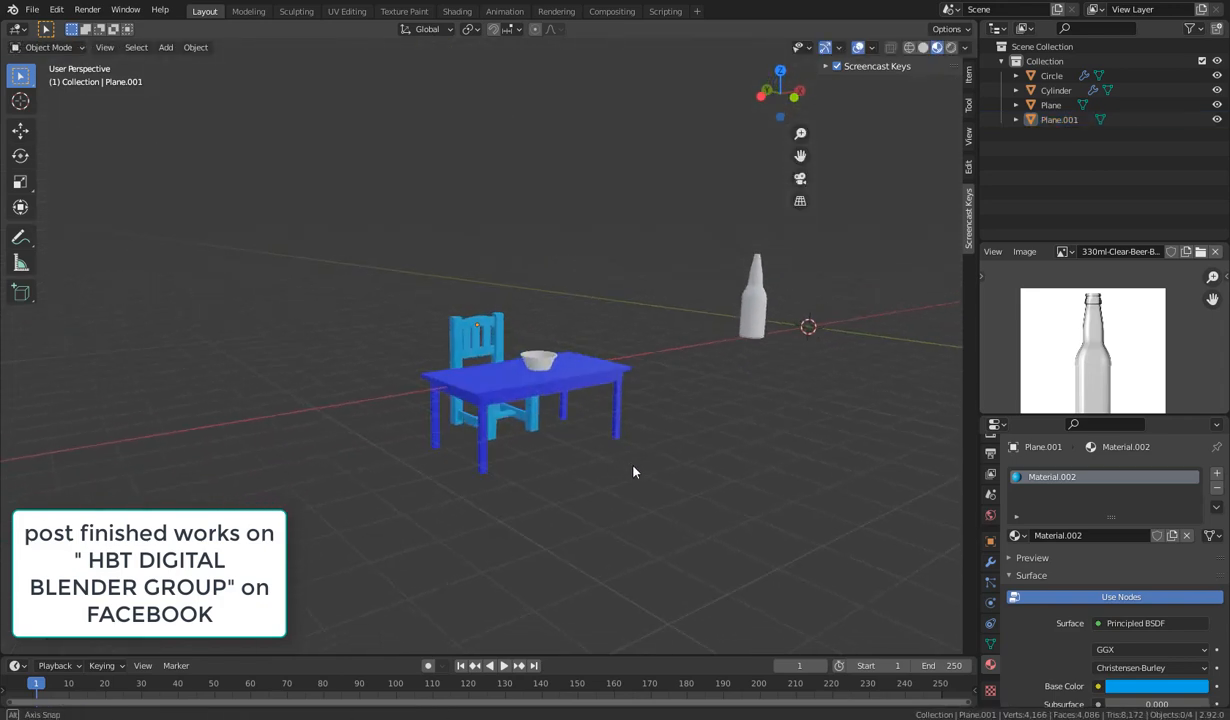
click(535, 420)
middle_drag(549, 445, 645, 473)
key(g)
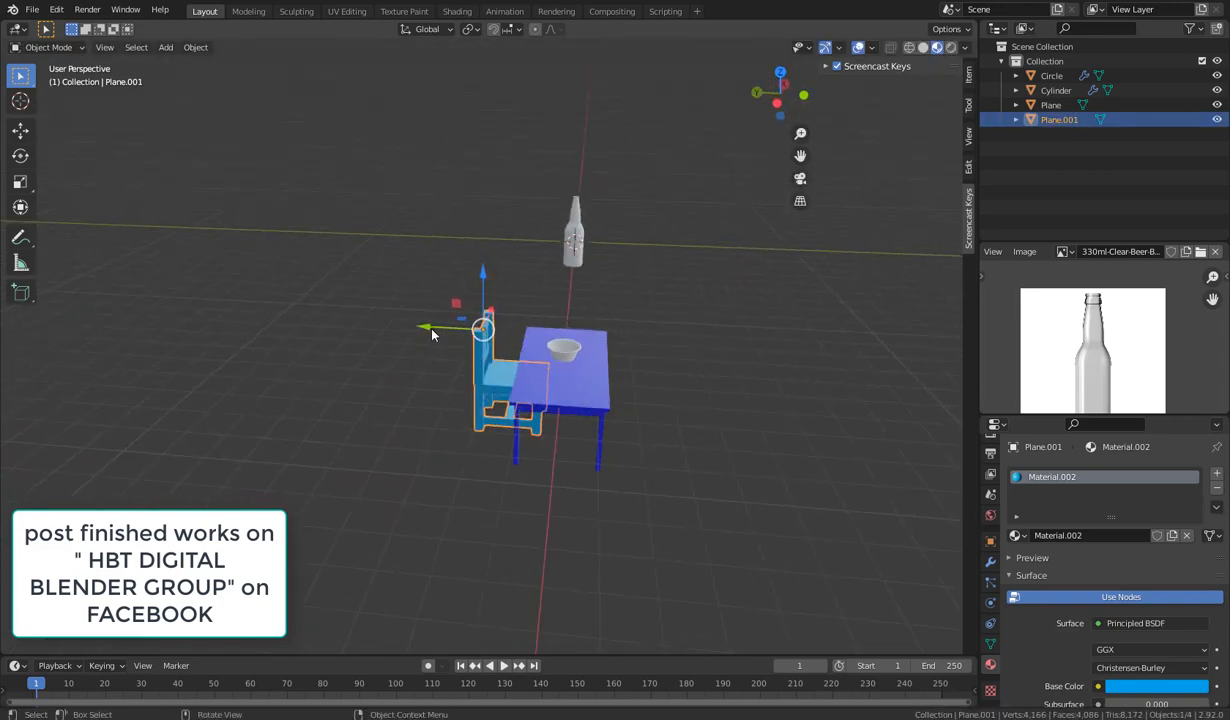
key(y)
click(471, 349)
click(644, 437)
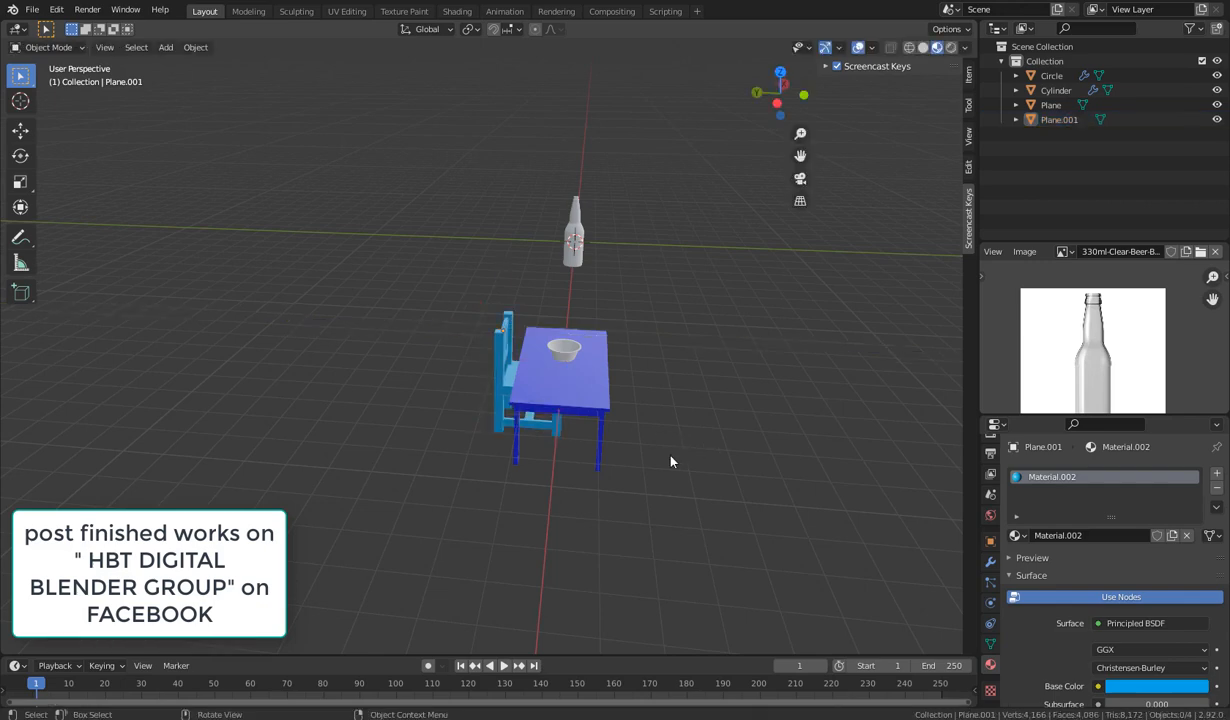
Frame the bowl in the view and raise it slightly along the Z axis to rest on the tabletop.
middle_drag(644, 437, 551, 484)
click(520, 410)
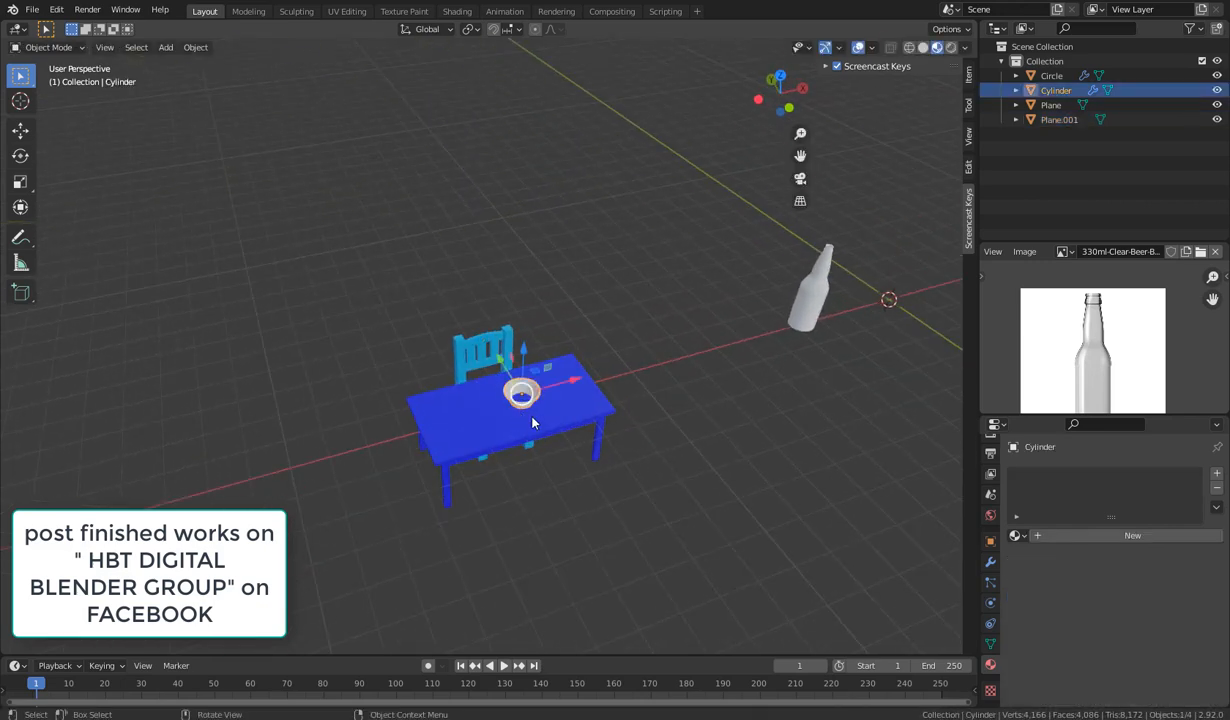
key(KP_Decimal)
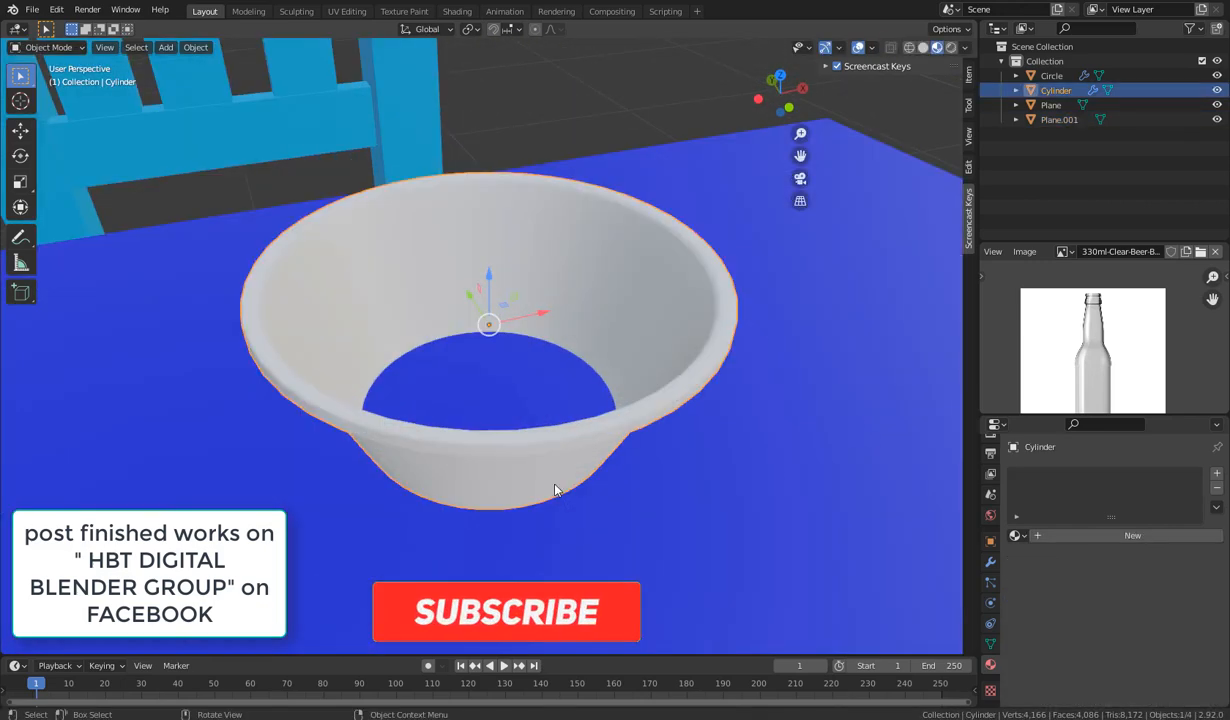
scroll(550, 489, down, 6)
middle_drag(534, 487, 522, 470)
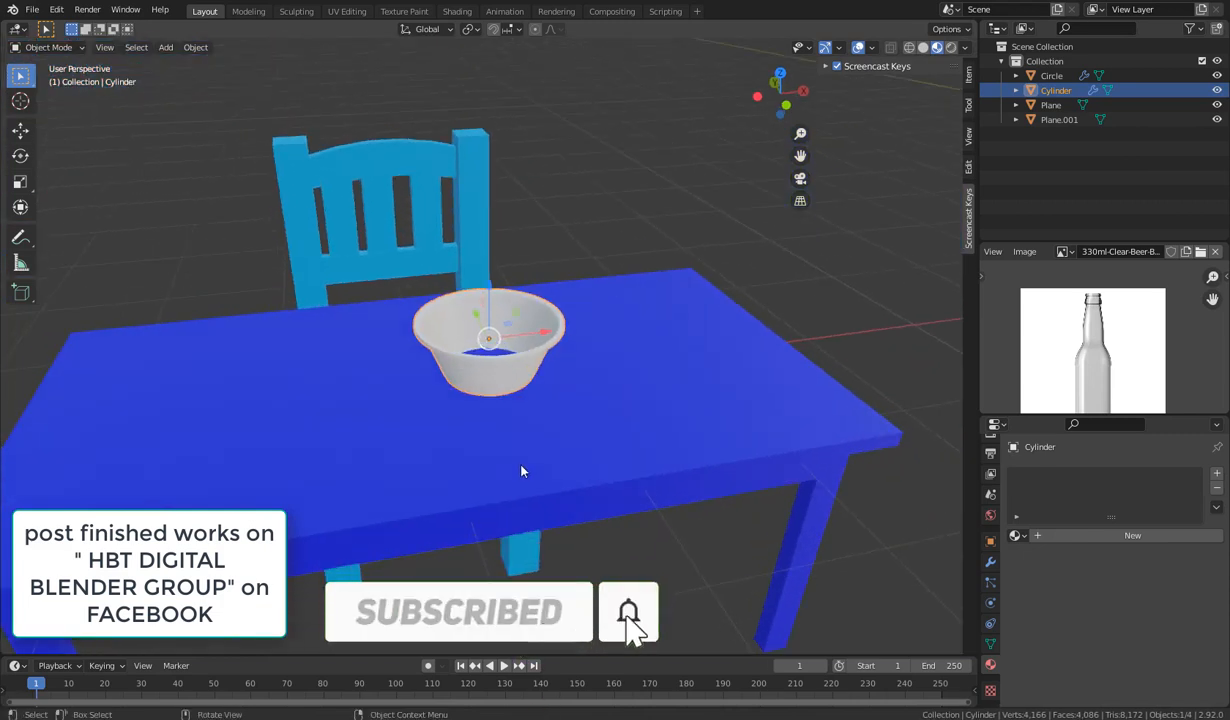
drag(490, 284, 490, 279)
click(629, 577)
Slide the bowl along the X axis to sit on the table in front of the chair.
middle_drag(629, 577, 507, 382)
click(528, 358)
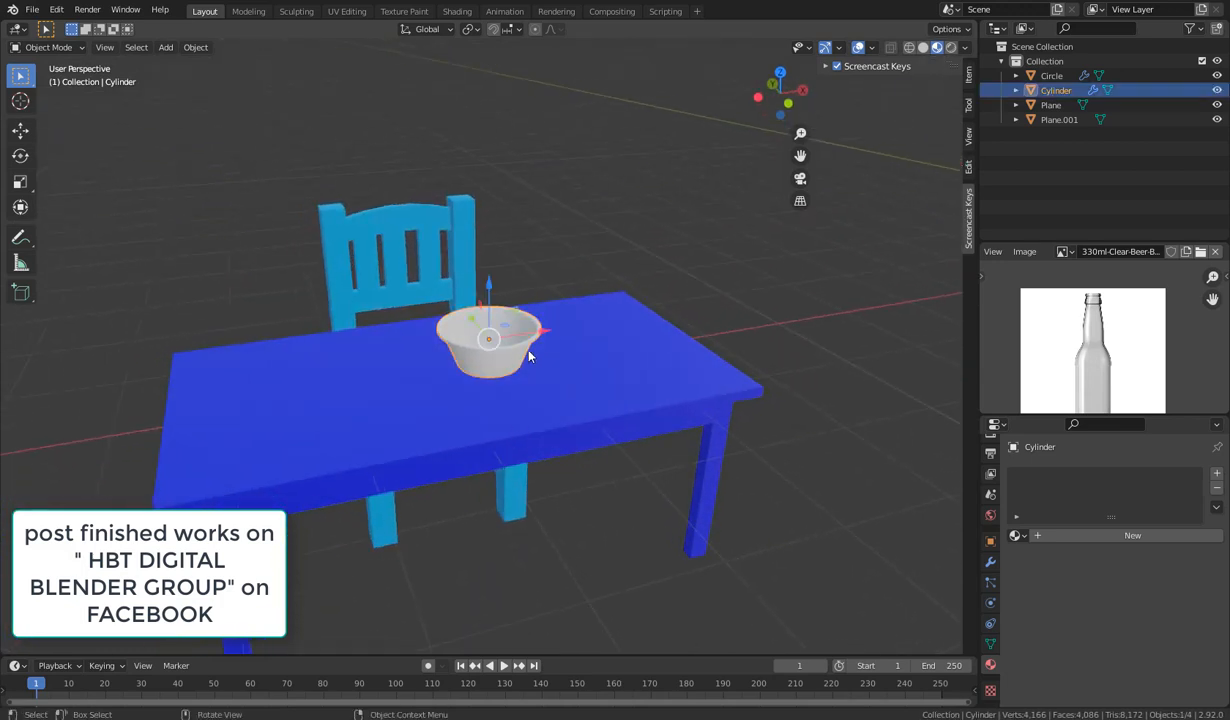
drag(541, 331, 536, 484)
middle_drag(536, 484, 505, 494)
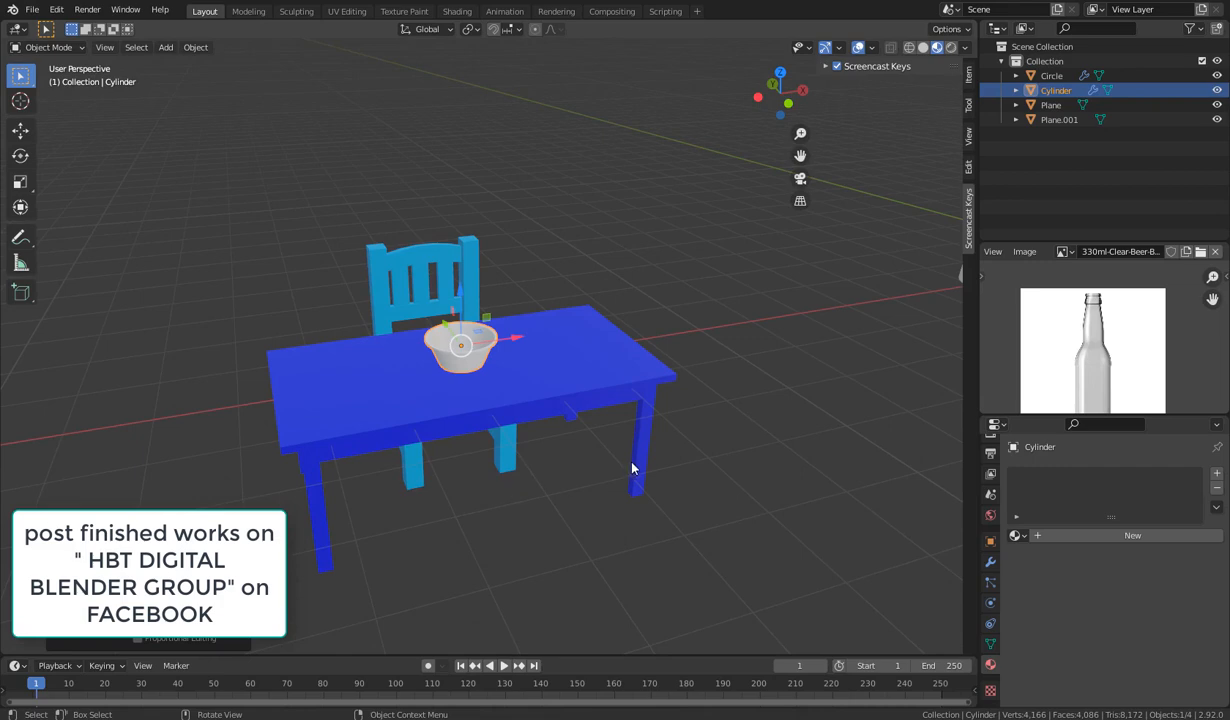
Add a new material to the bowl and set its base colour to fully saturated red.
click(1050, 537)
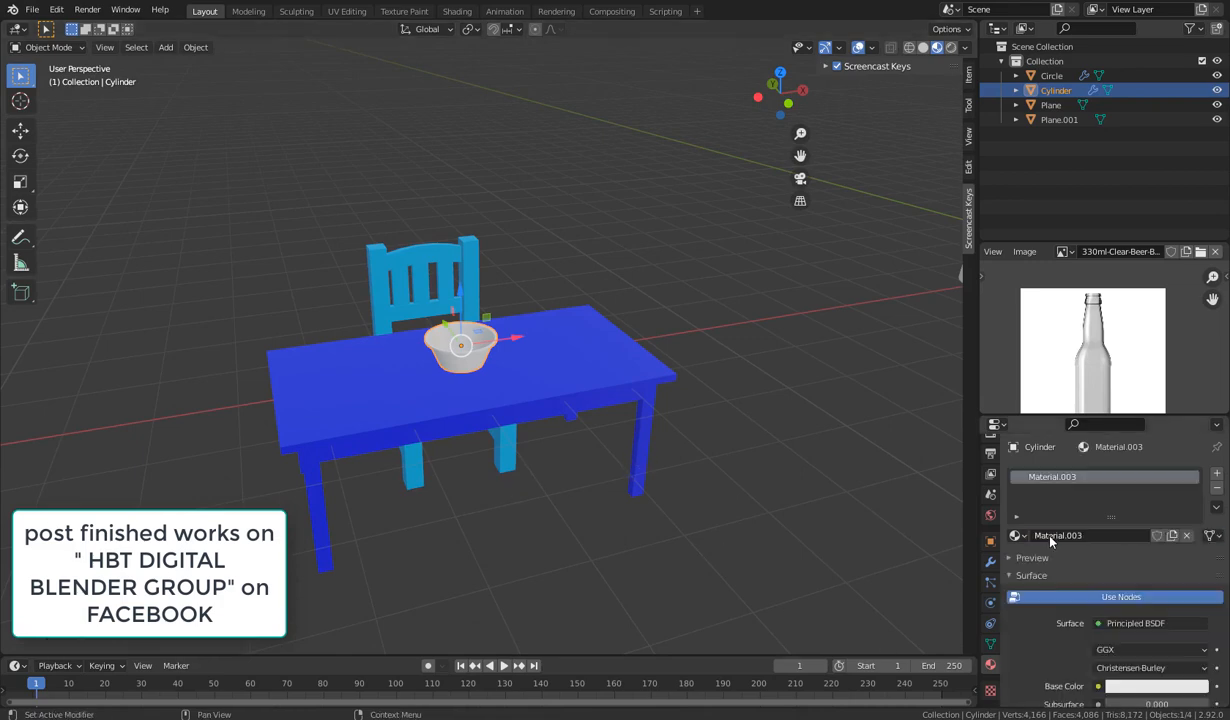
click(1158, 687)
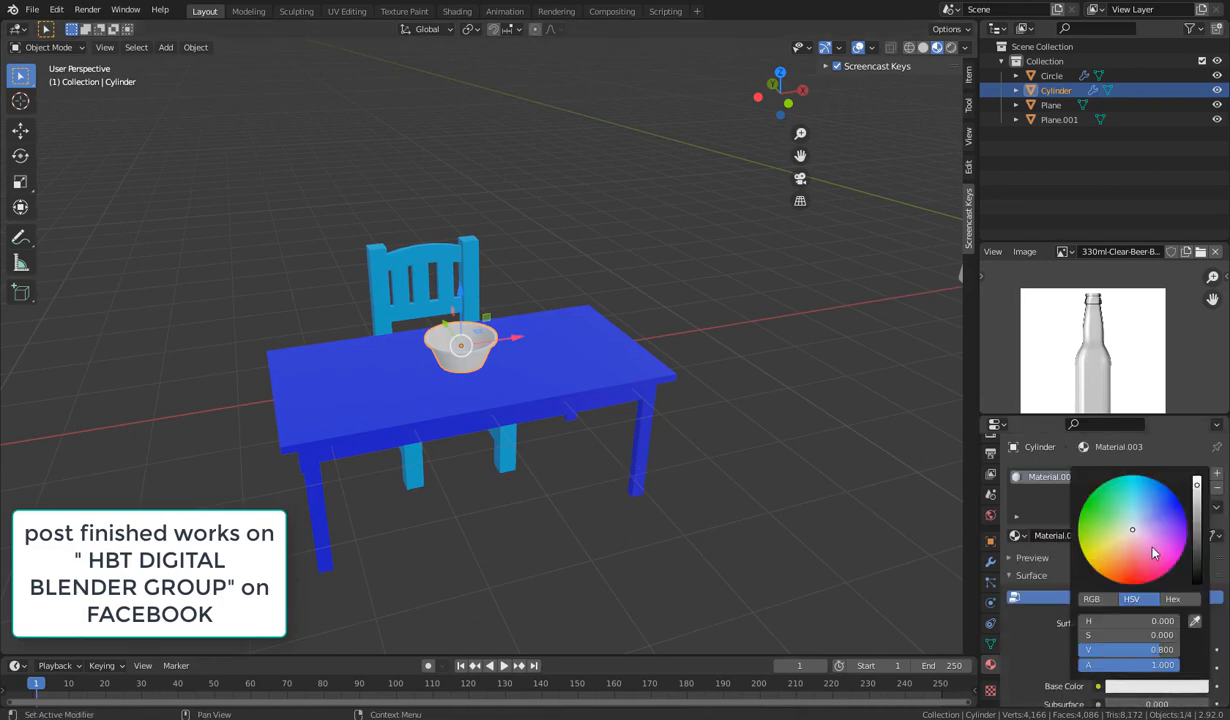
click(1134, 580)
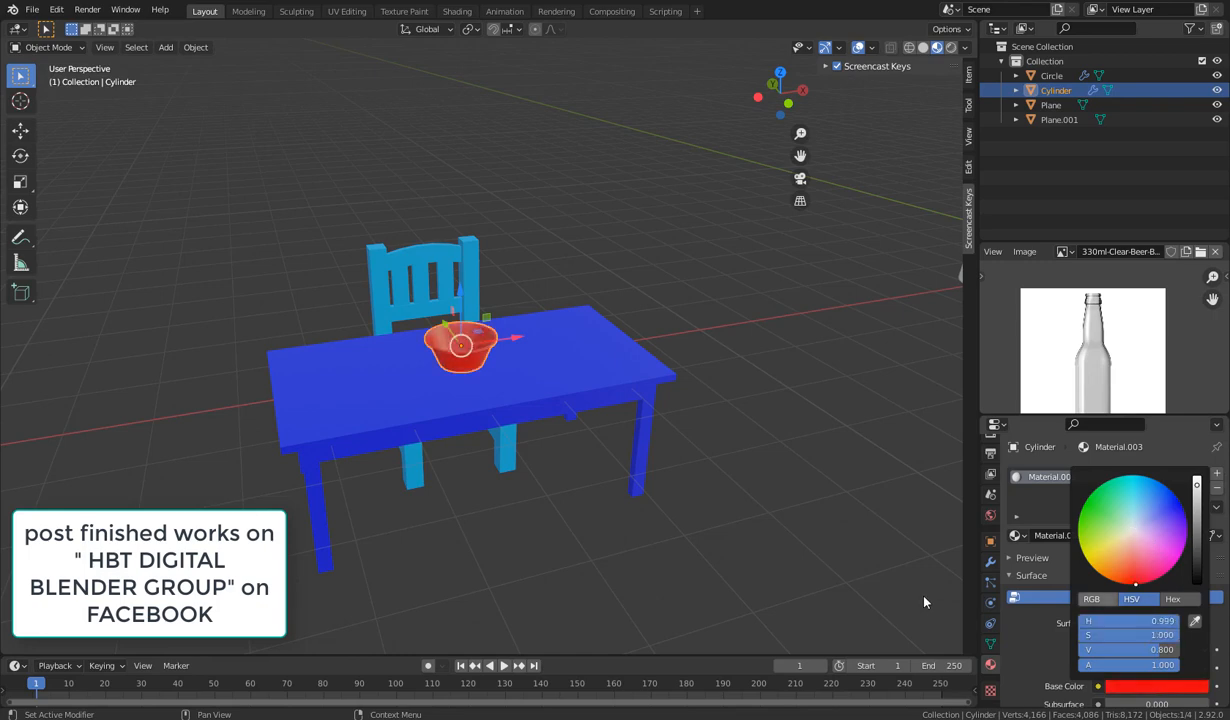
click(475, 435)
click(466, 370)
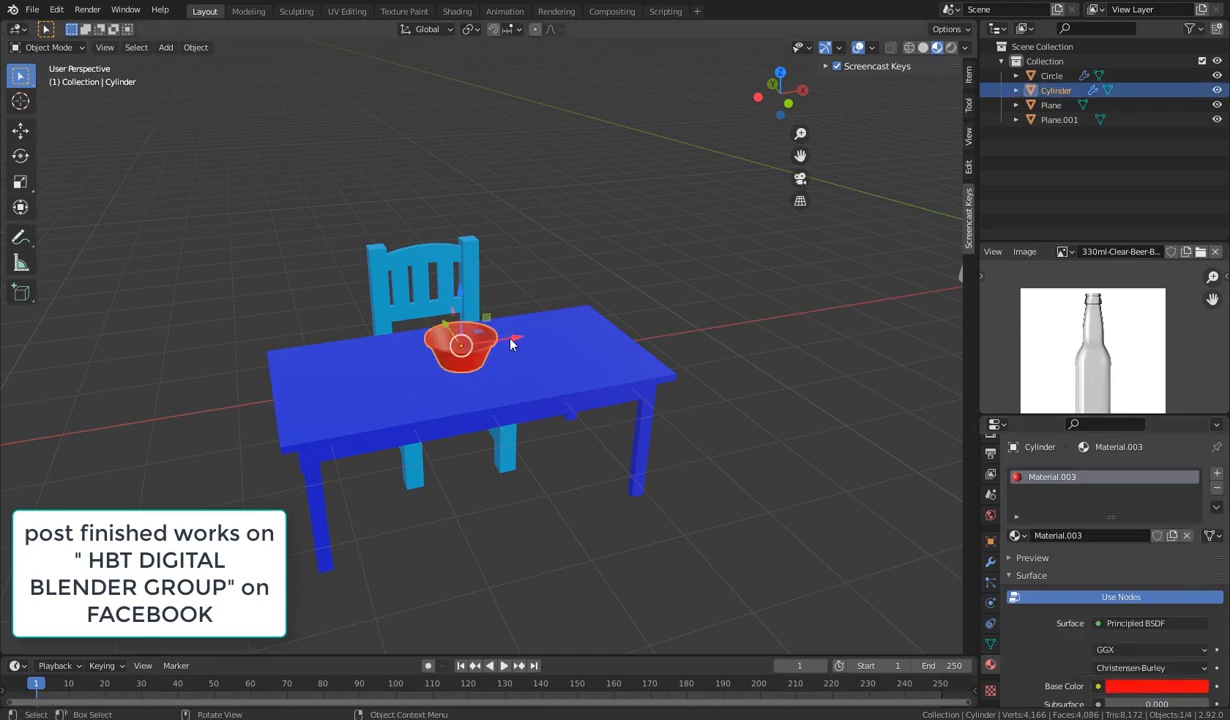
Move the bowl along the X axis toward the far end of the tabletop, away from the chair, and deselect it.
key(g)
click(398, 356)
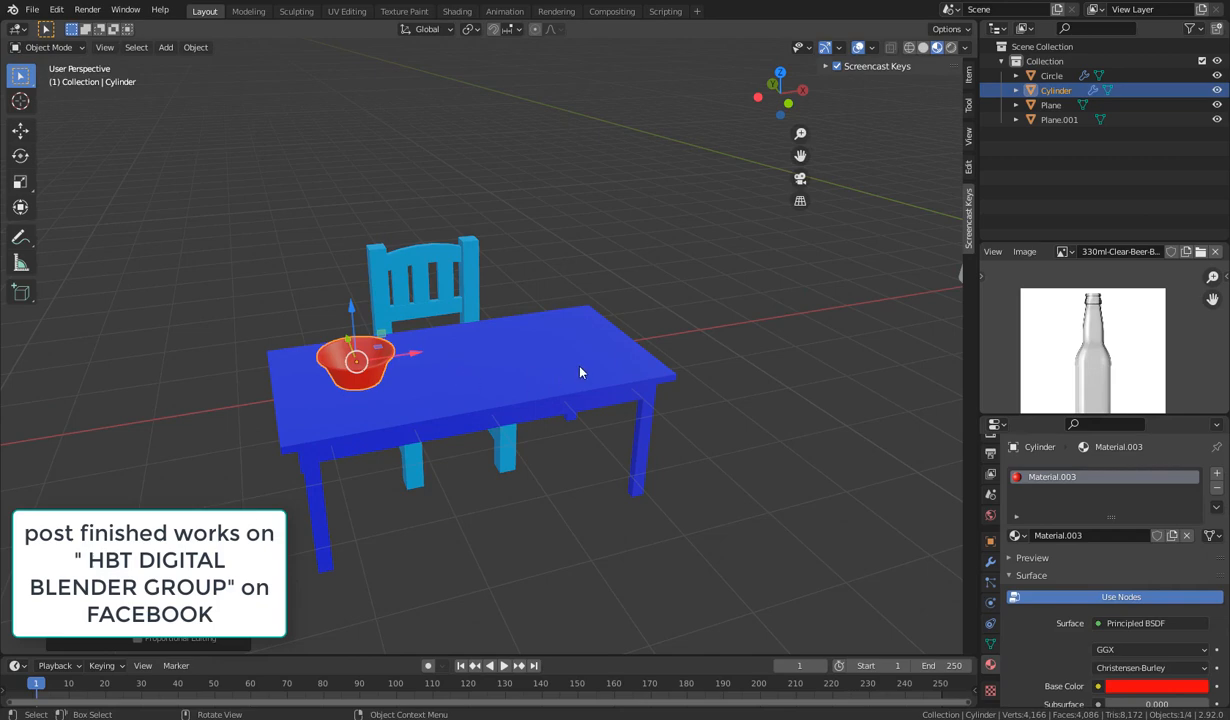
click(580, 480)
Select the bottle standing apart from the set and move it over to the table.
scroll(600, 485, down, 4)
middle_drag(600, 485, 656, 494)
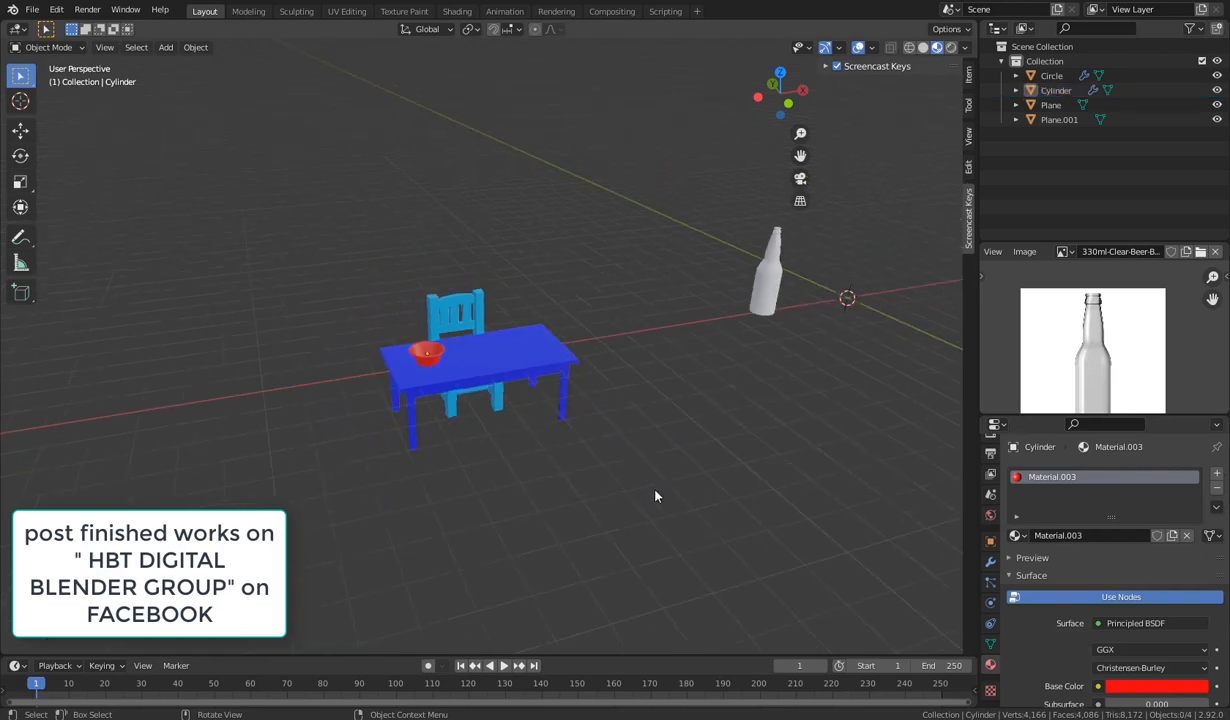
click(772, 303)
middle_drag(750, 456, 690, 462)
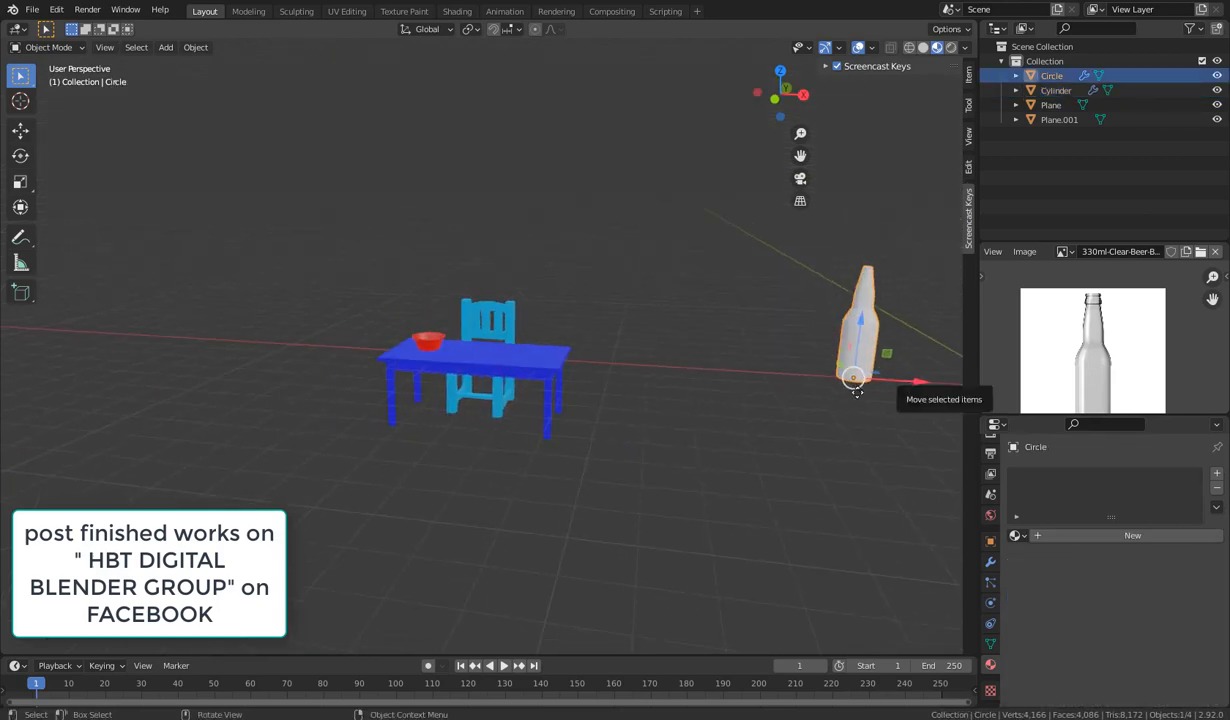
drag(857, 392, 545, 366)
Scale the bottle down uniformly to about 0.31 so it suits the table.
scroll(535, 489, up, 5)
middle_drag(480, 489, 563, 465)
key(s)
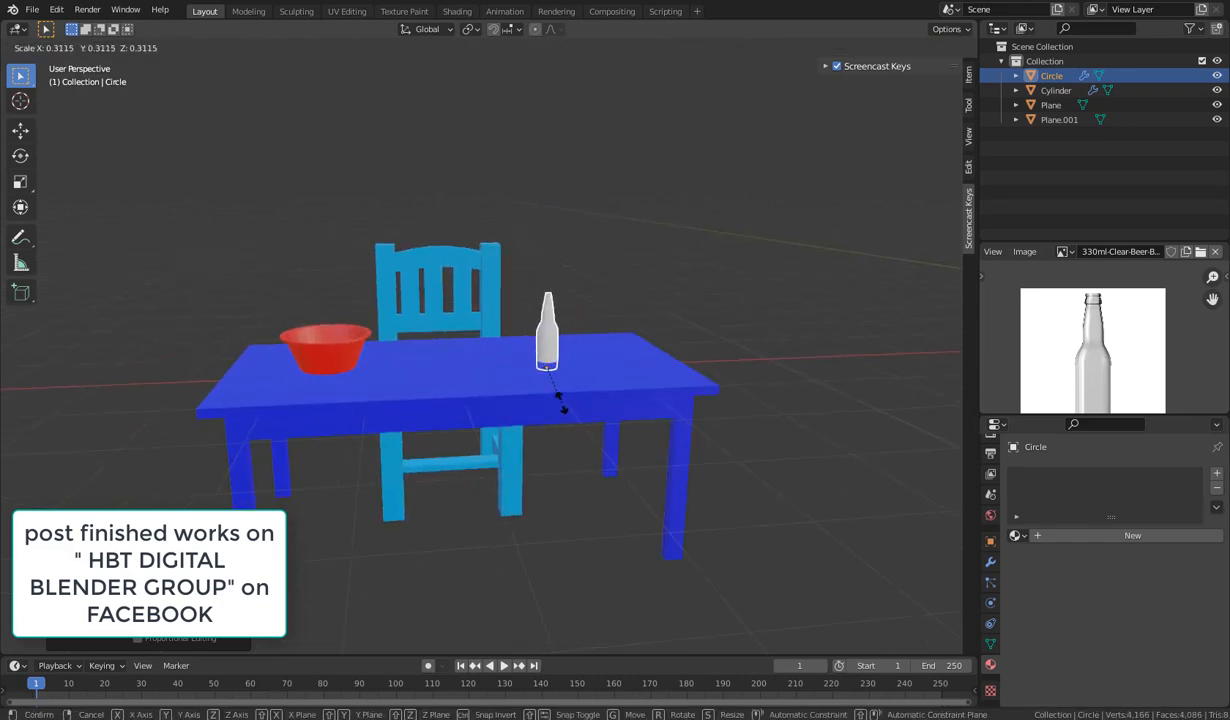
click(560, 411)
Raise the bottle slightly along the Z axis to stand on the tabletop, and shift it along X toward the table's middle.
key(g)
key(z)
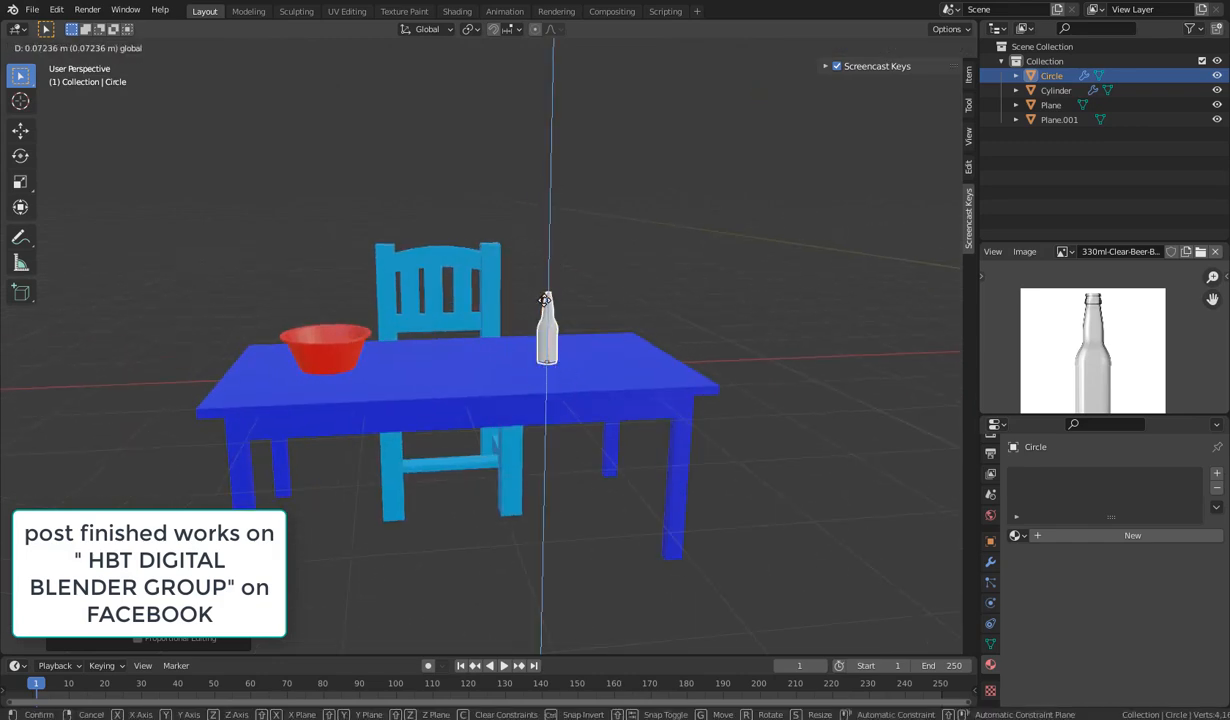
click(584, 358)
key(g)
key(x)
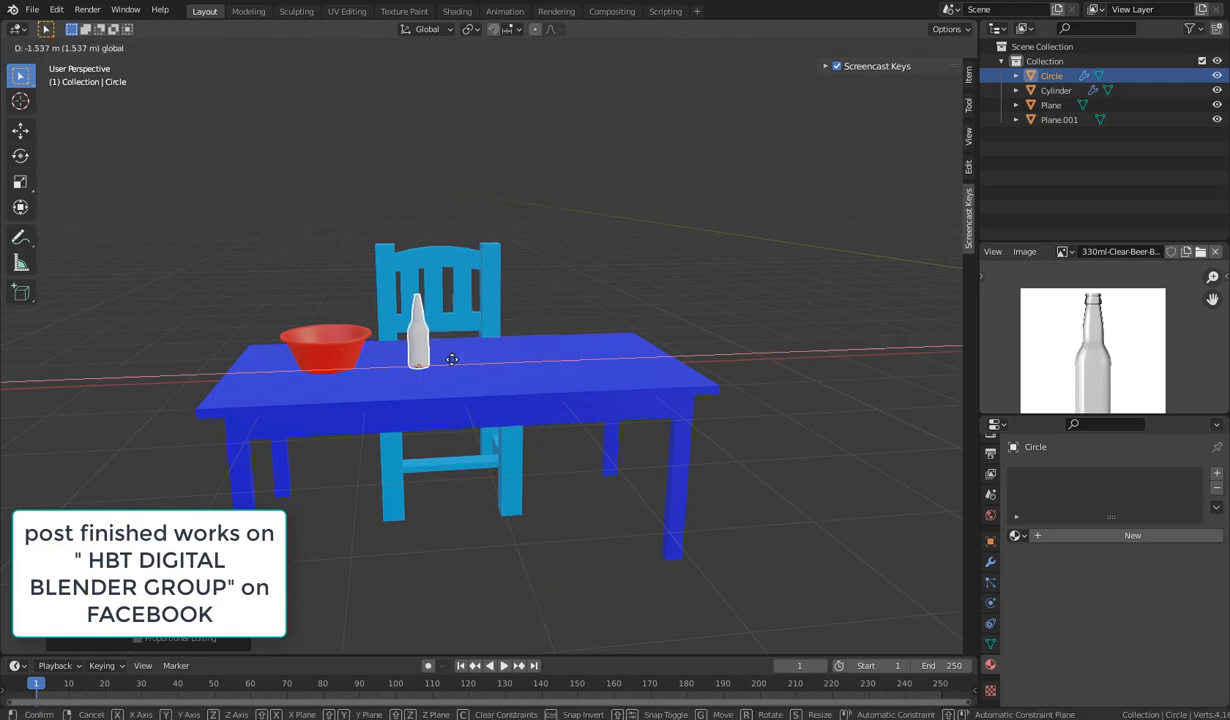
click(545, 360)
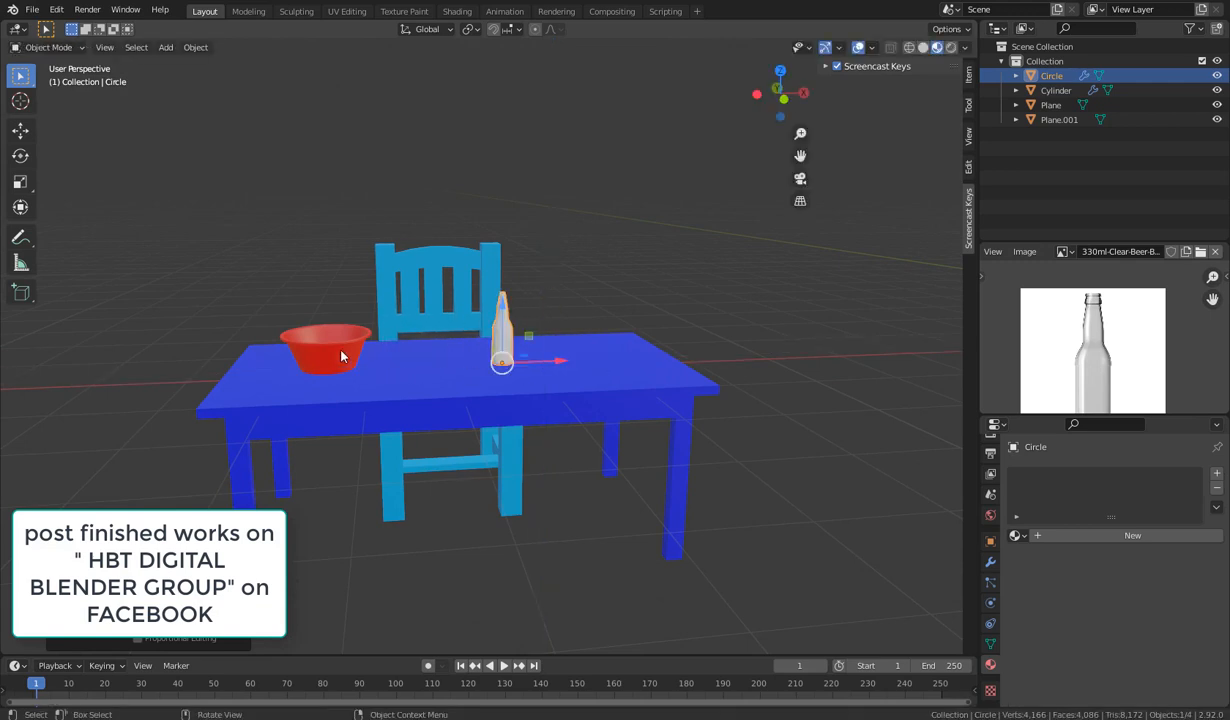
Slide the bowl along the X axis to sit beside the bottle in front of the chair.
click(327, 335)
key(g)
key(x)
click(505, 354)
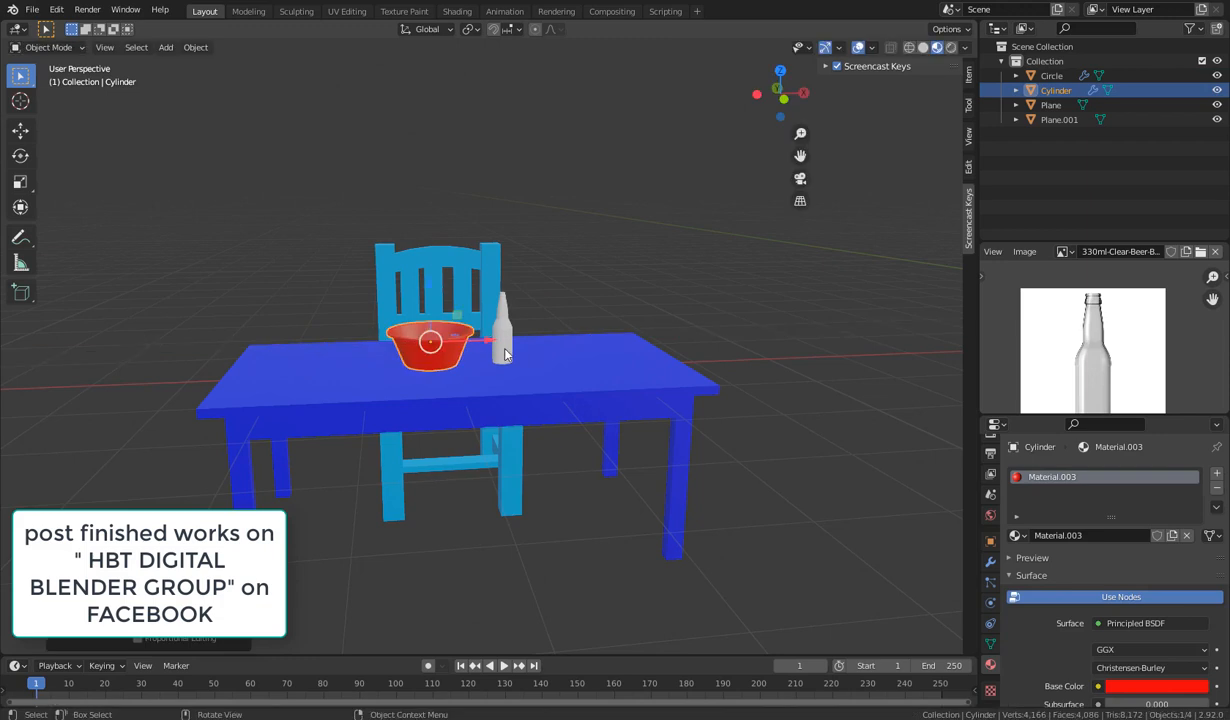
Add a new material to the bottle, make its base colour pure white with a value of 1.000, and deselect it.
click(508, 342)
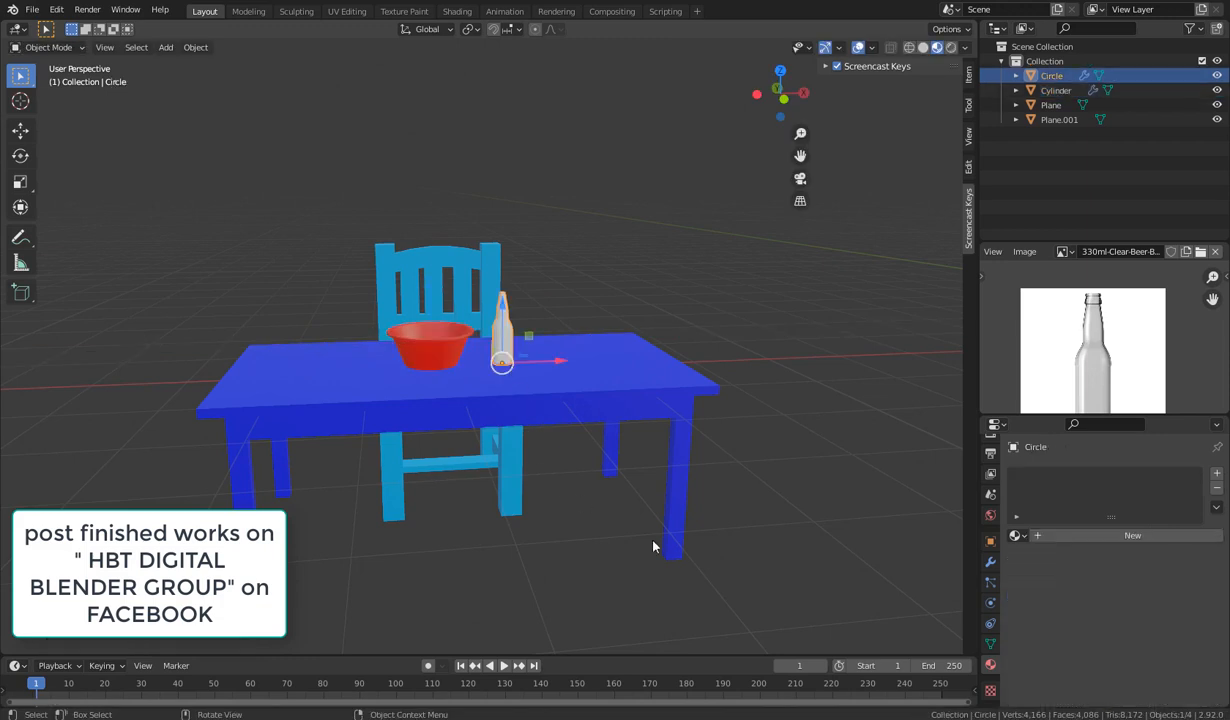
click(1090, 537)
click(1155, 686)
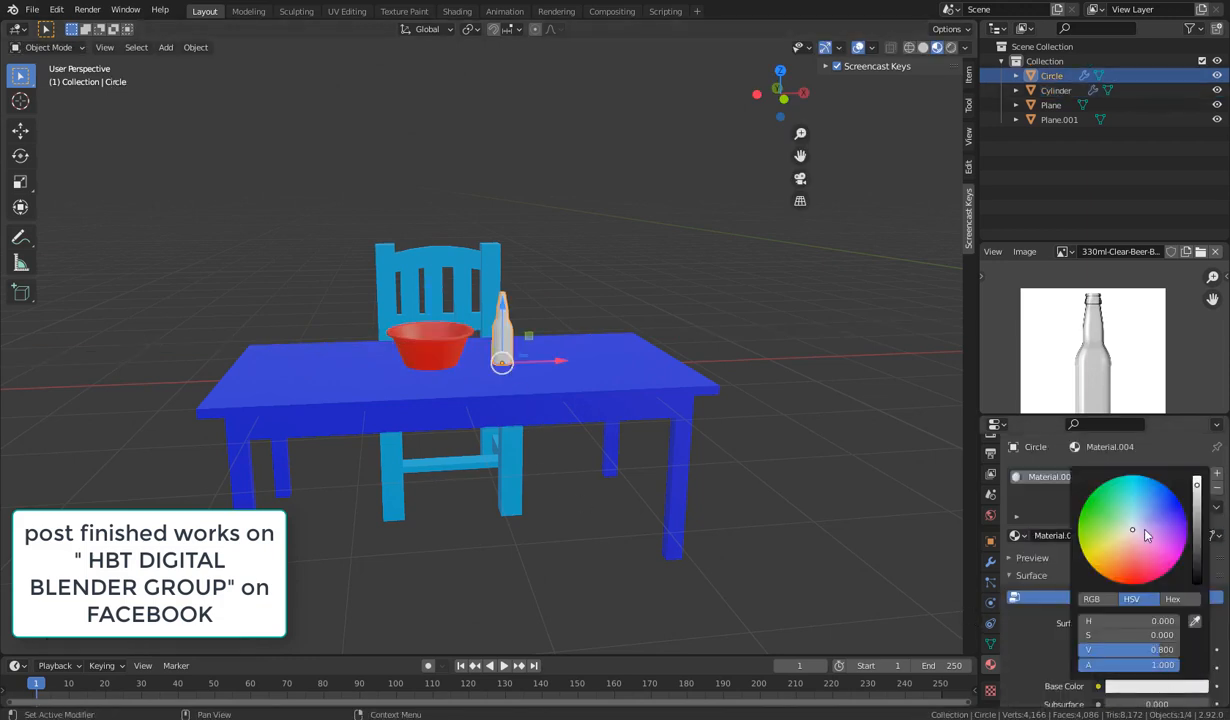
drag(1196, 497, 1196, 482)
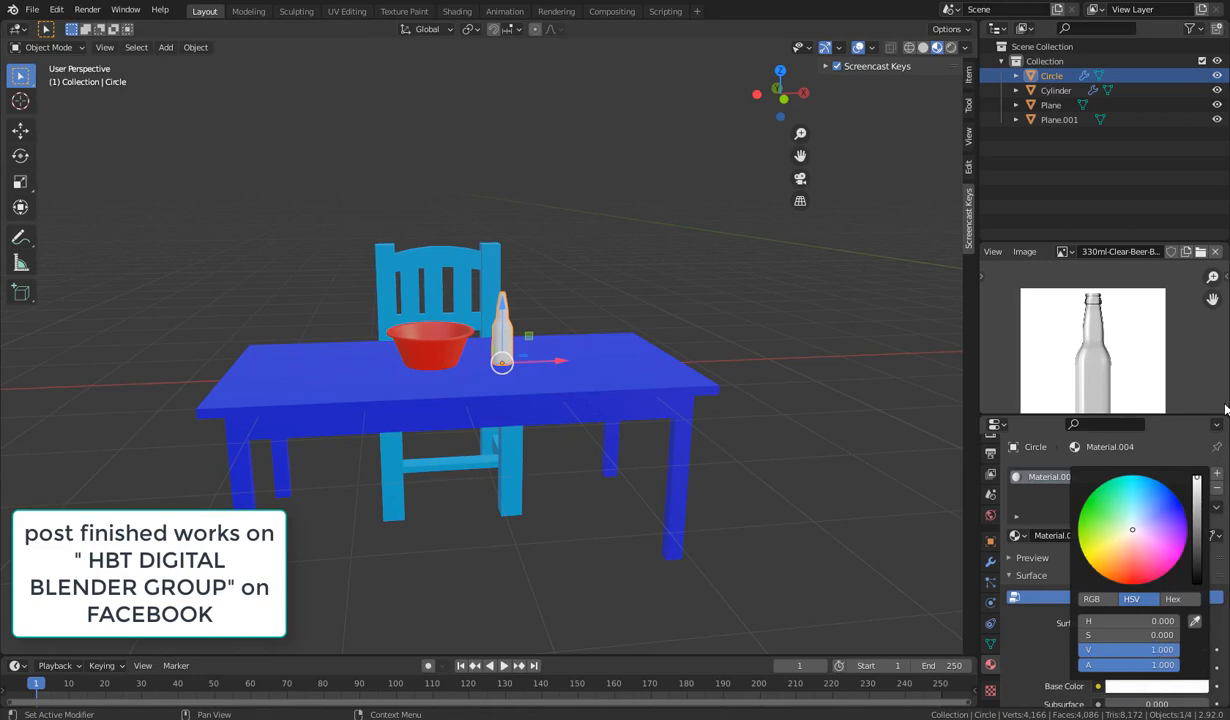
middle_drag(692, 577, 714, 316)
click(714, 316)
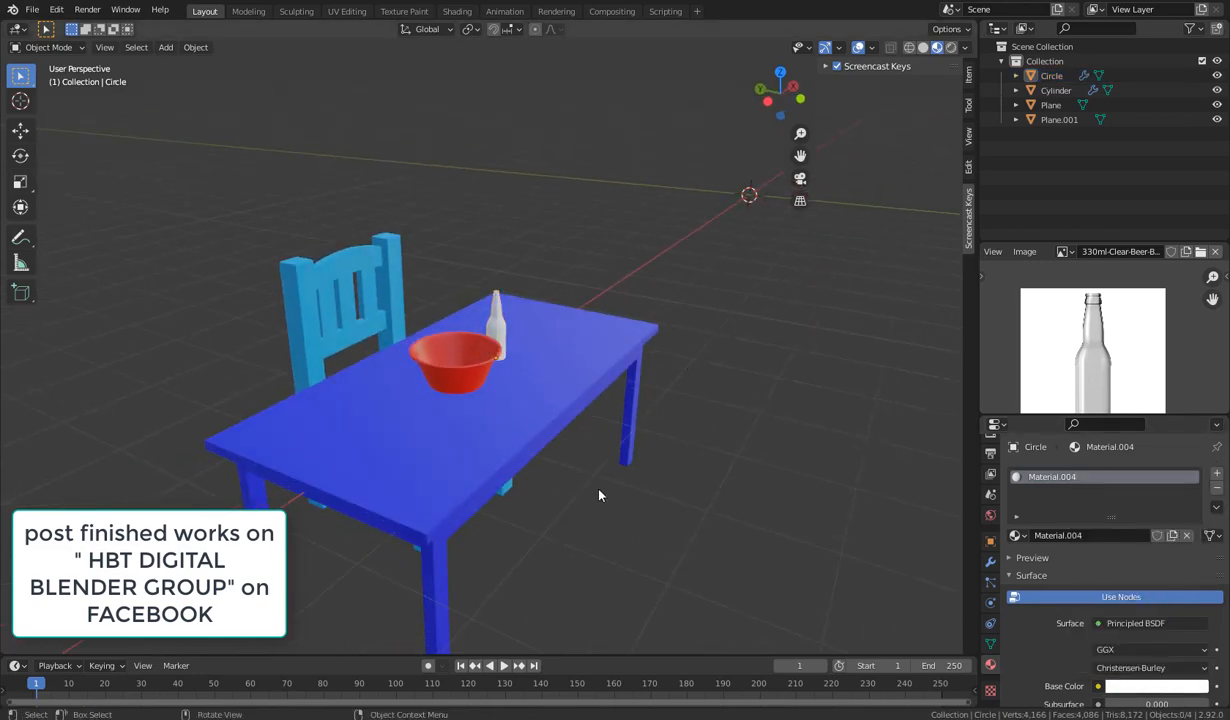
middle_drag(598, 494, 502, 485)
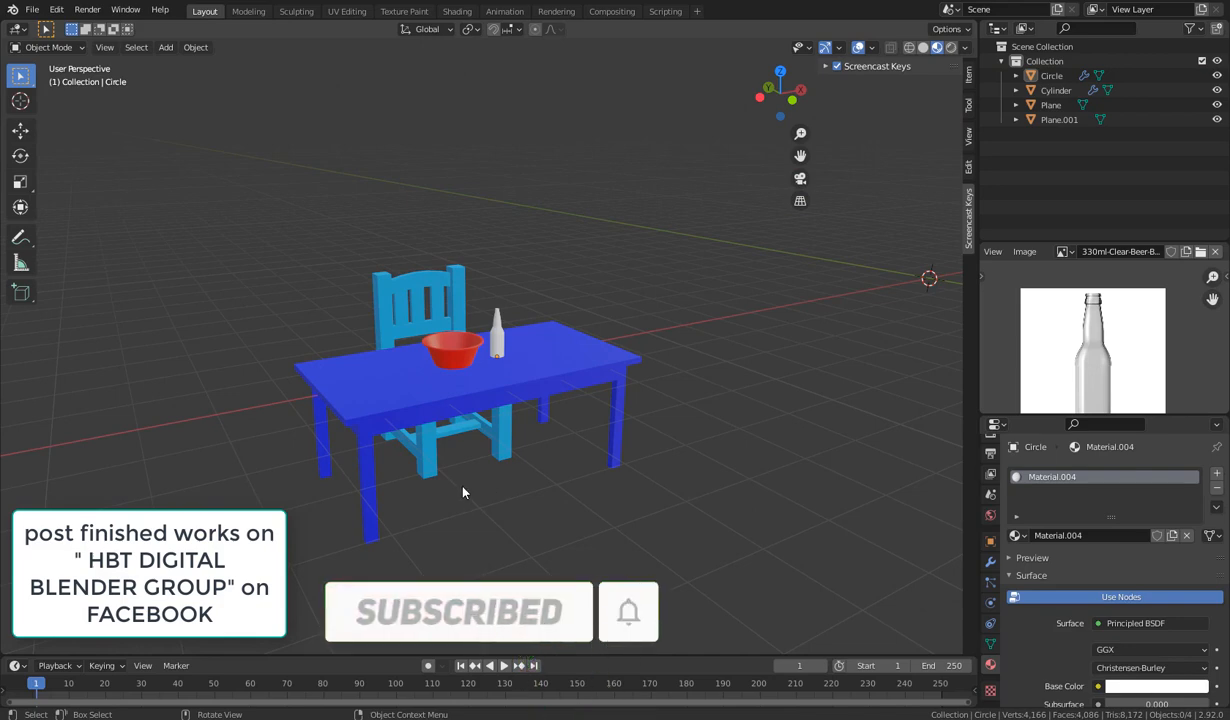
mouse_move(453, 491)
middle_down()
mouse_move(631, 490)
mouse_move(435, 530)
mouse_move(362, 462)
mouse_move(440, 418)
mouse_move(530, 483)
mouse_move(431, 426)
mouse_move(428, 481)
mouse_move(445, 489)
middle_up()
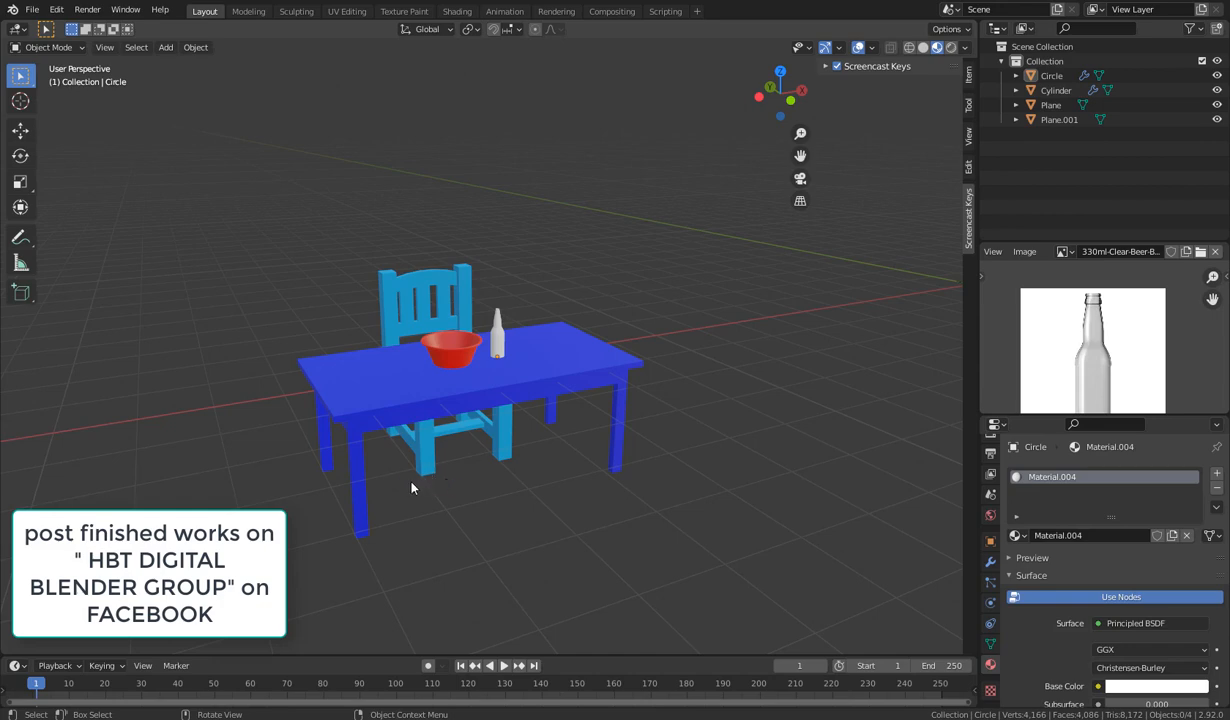
middle_drag(412, 486, 423, 443)
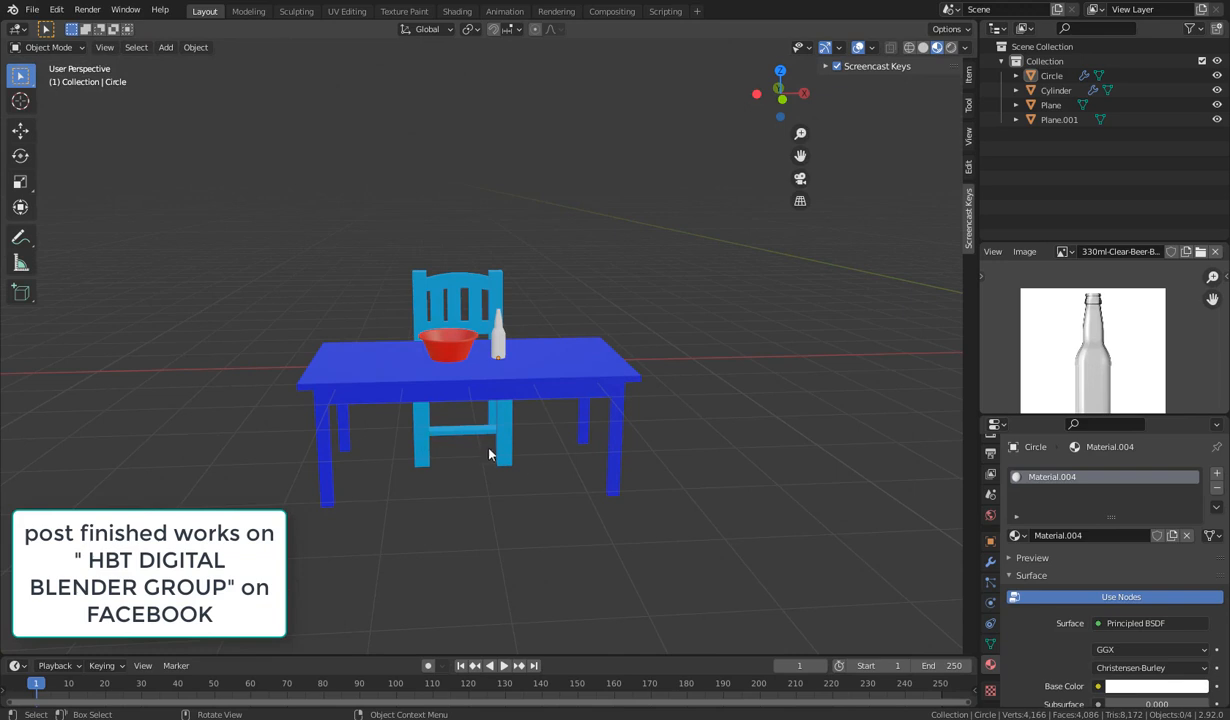
middle_drag(530, 470, 517, 488)
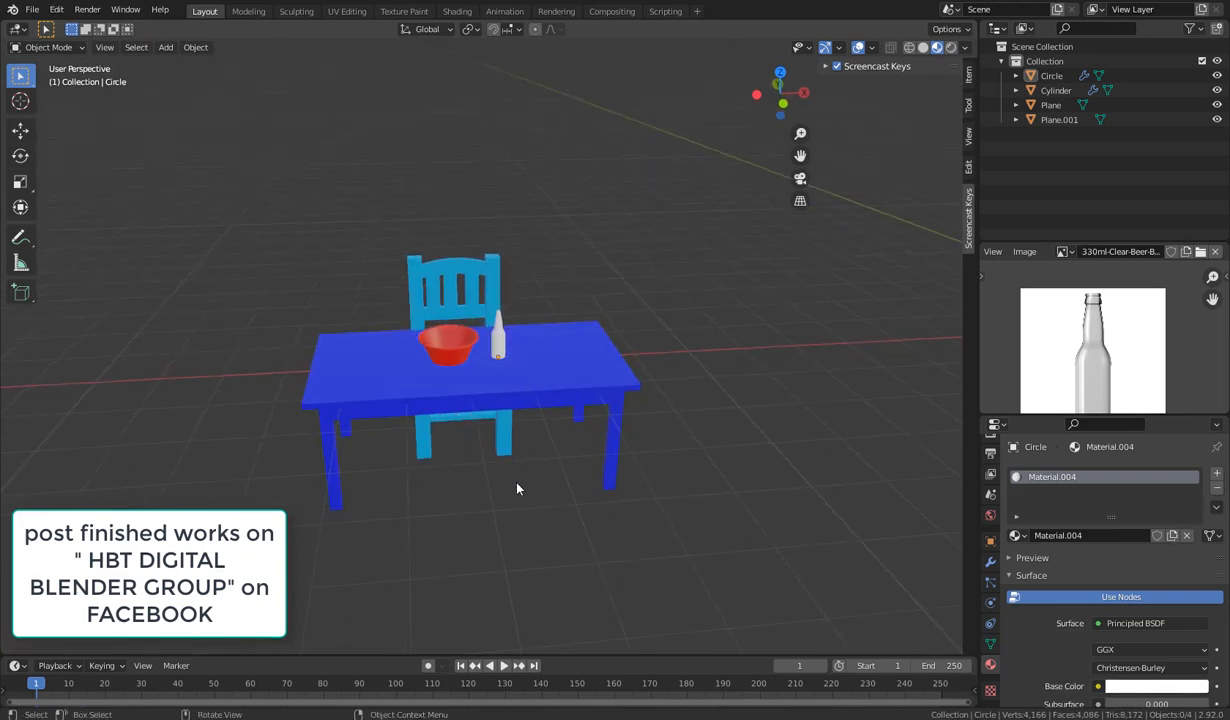